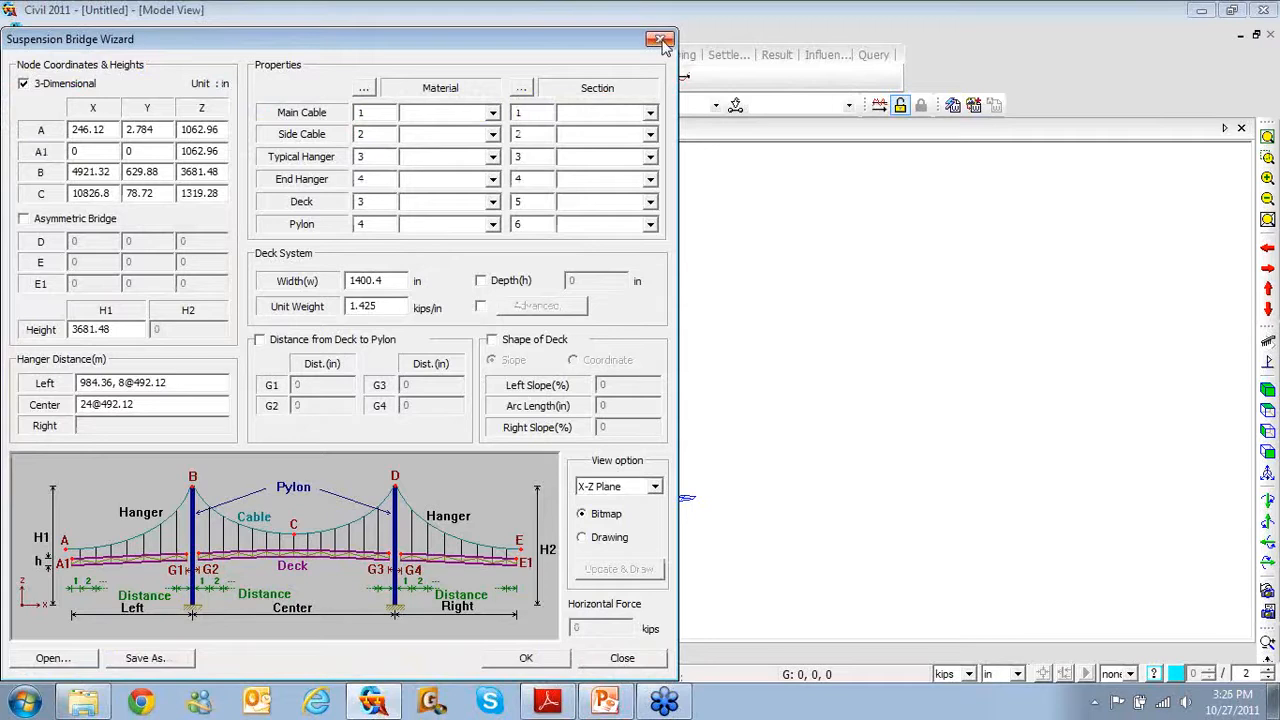
Close the bridge wizard and set the model units to tonf and m
{"action": "left_click", "coordinate": [659, 40]}
{"action": "left_click", "coordinate": [968, 675]}
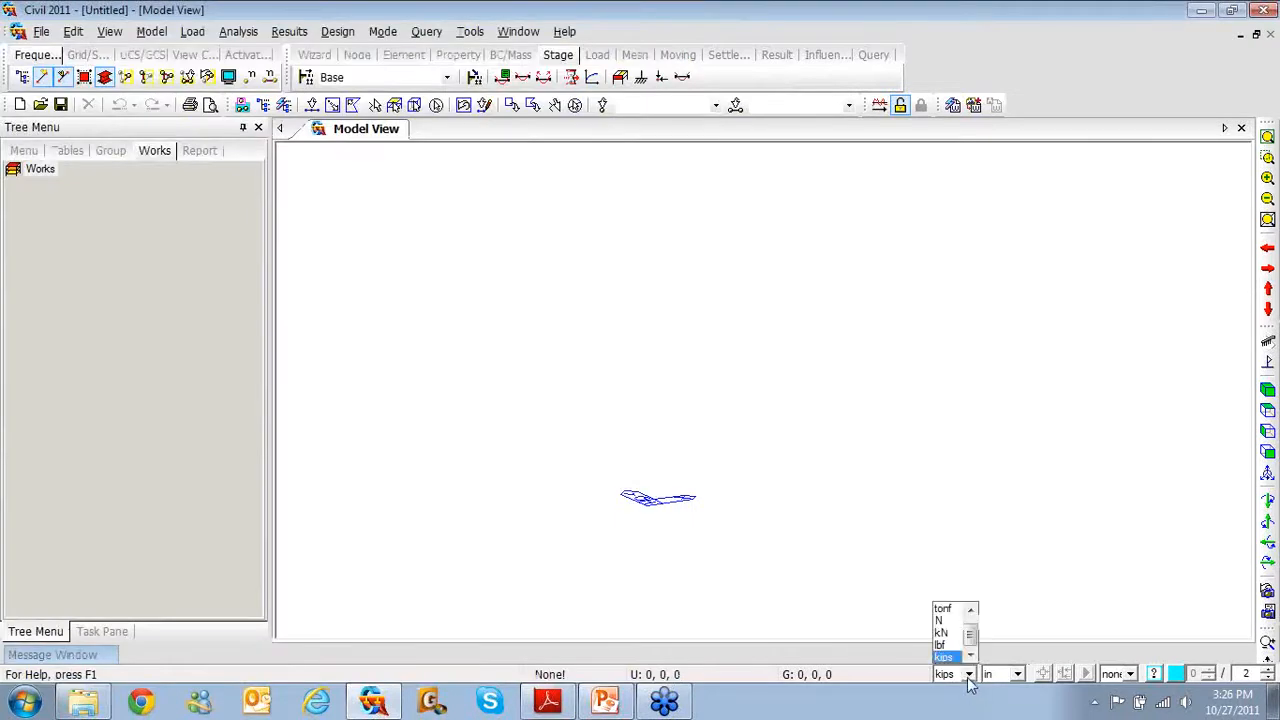
{"action": "left_click", "coordinate": [945, 609]}
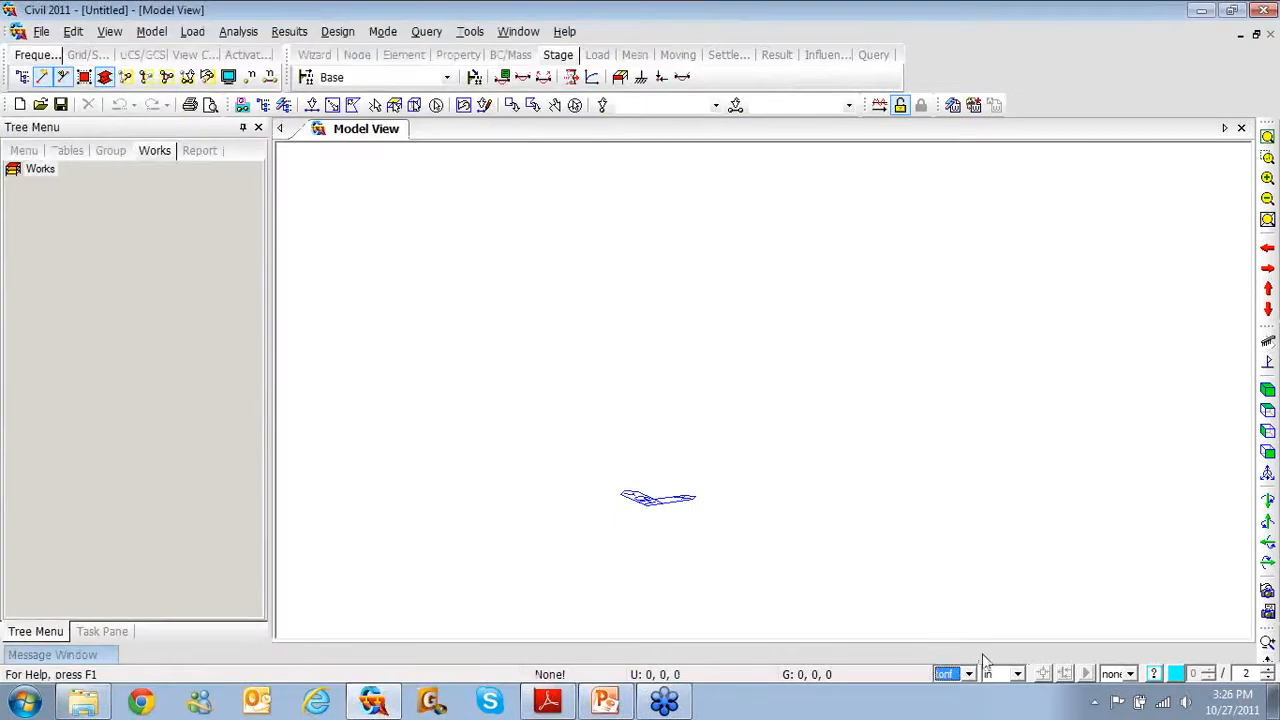
{"action": "left_click", "coordinate": [1017, 674]}
{"action": "left_click", "coordinate": [1002, 637]}
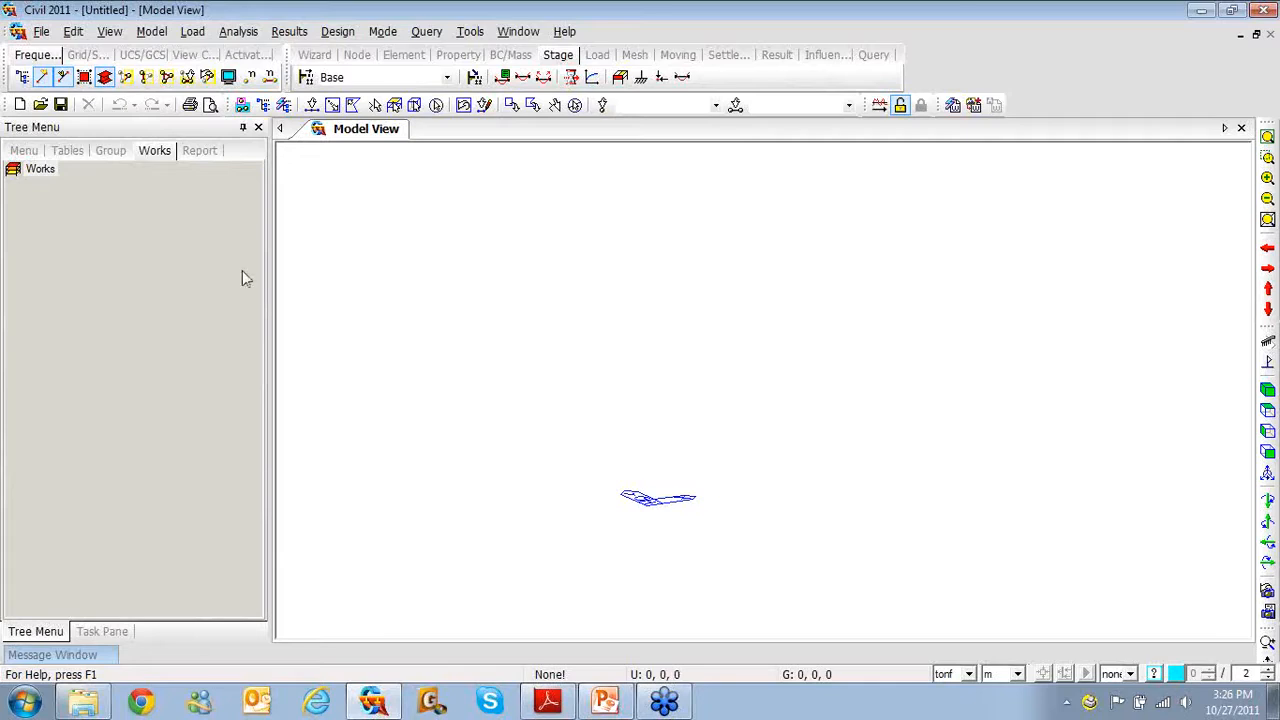
{"action": "left_click", "coordinate": [166, 33]}
Reopen the Suspension Bridge wizard and set node A to (0, 0, 20.48)
{"action": "mouse_move", "coordinate": [200, 81]}
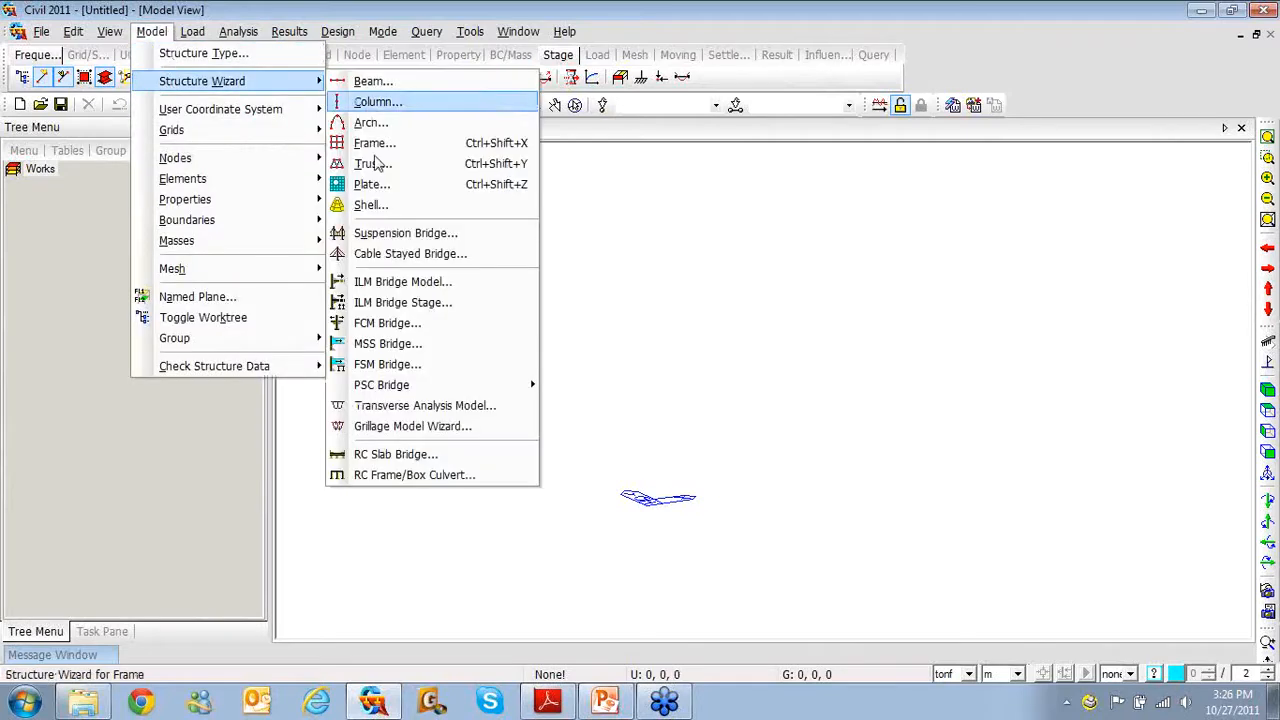
{"action": "left_click", "coordinate": [385, 234]}
{"action": "left_click_drag", "start_coordinate": [330, 18], "coordinate": [661, 20]}
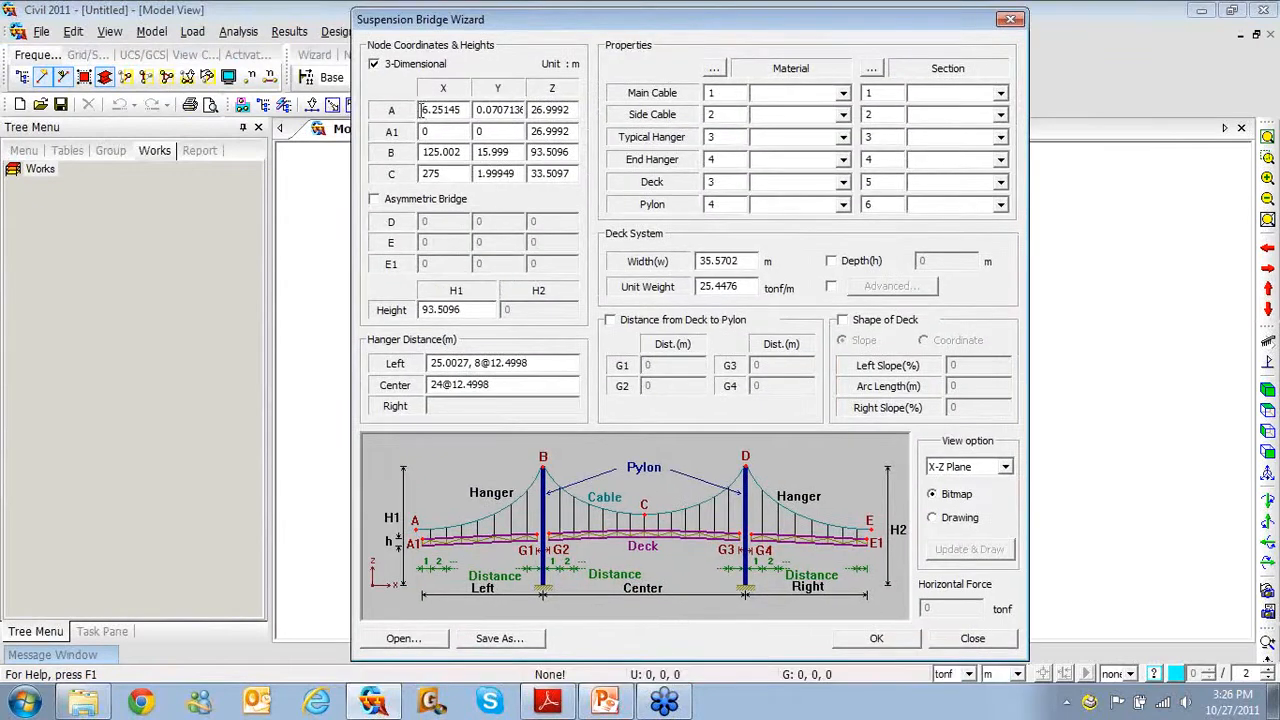
{"action": "left_click_drag", "start_coordinate": [421, 110], "coordinate": [487, 116]}
{"action": "type", "text": "0"}
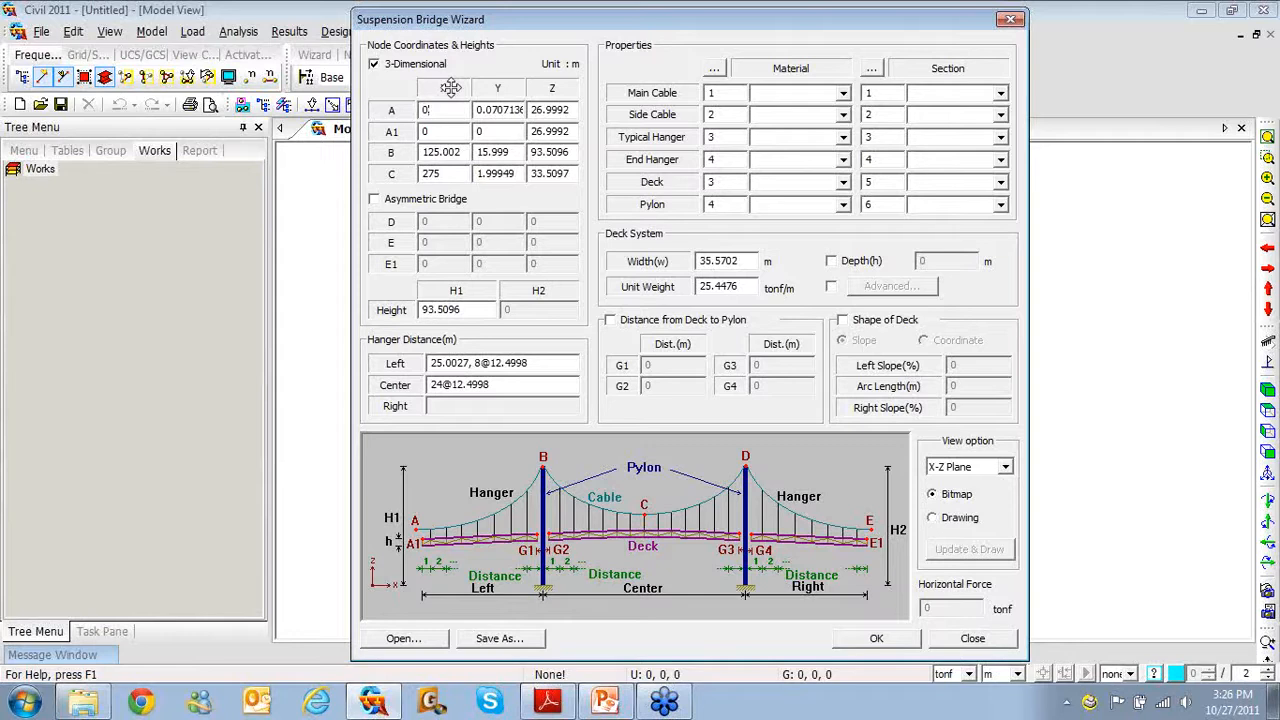
{"action": "key", "text": "Tab"}
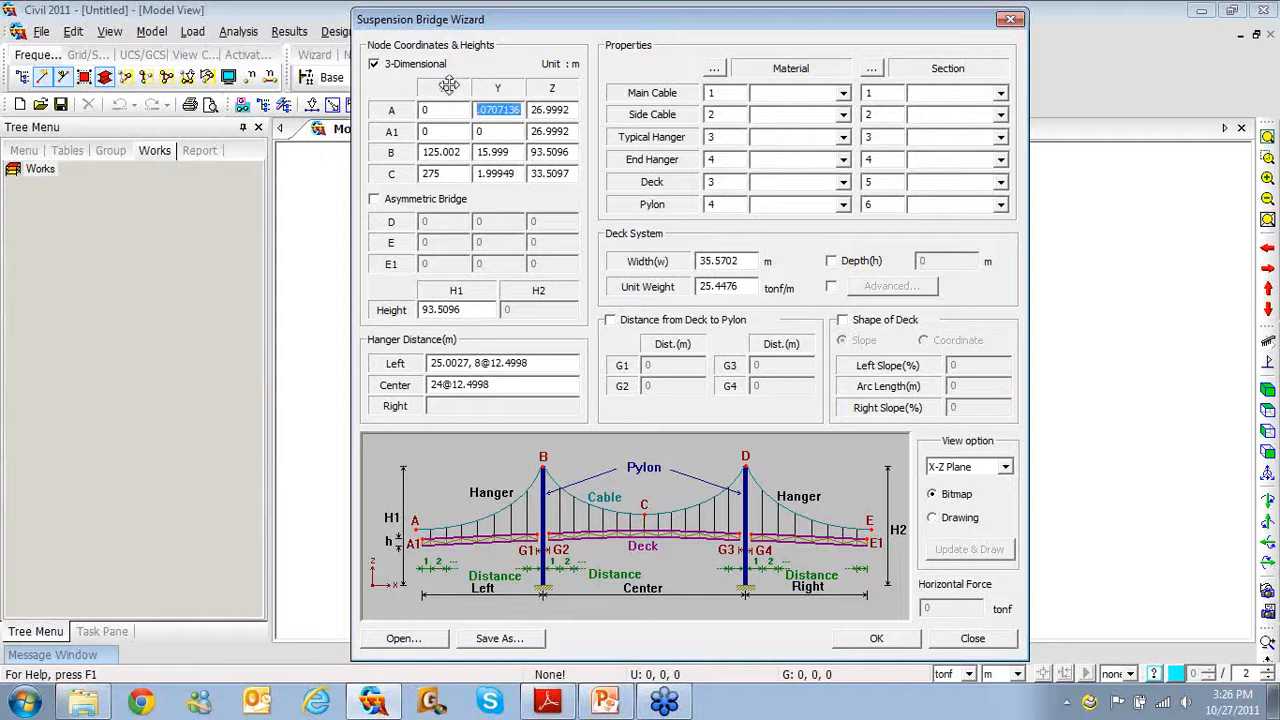
{"action": "key", "text": "BackSpace"}
{"action": "key", "text": "Tab"}
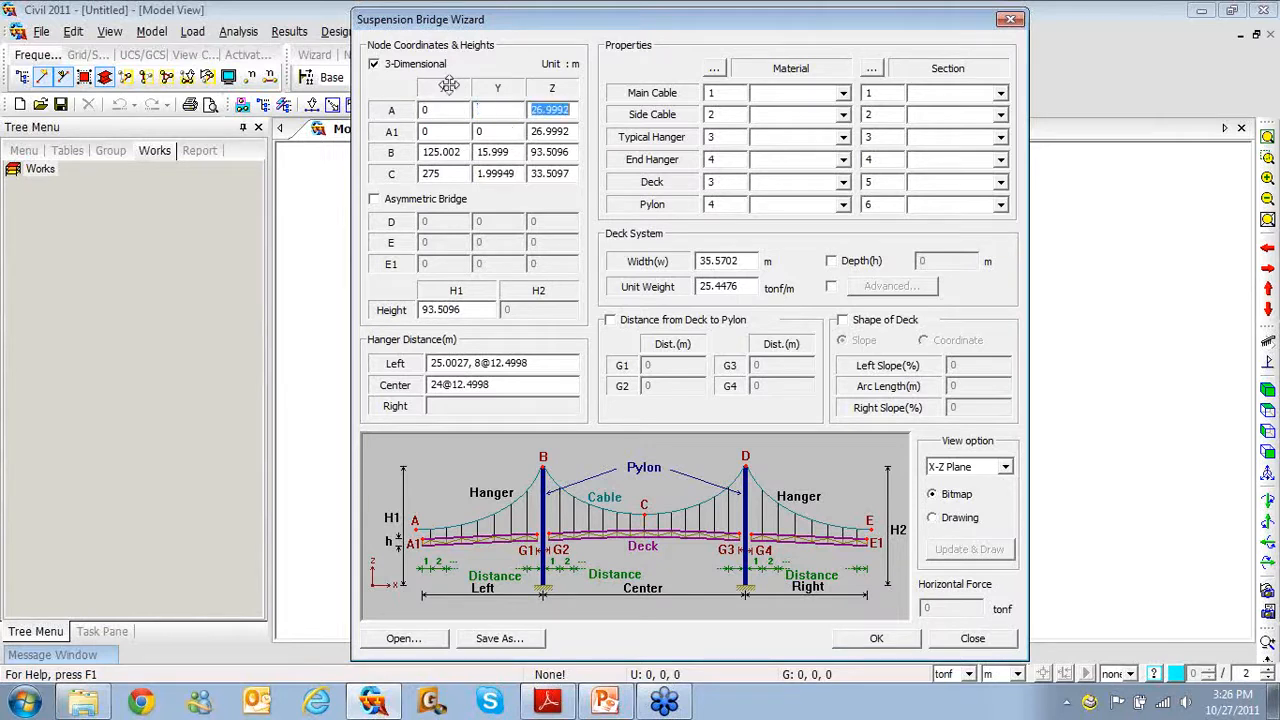
{"action": "left_click", "coordinate": [493, 110]}
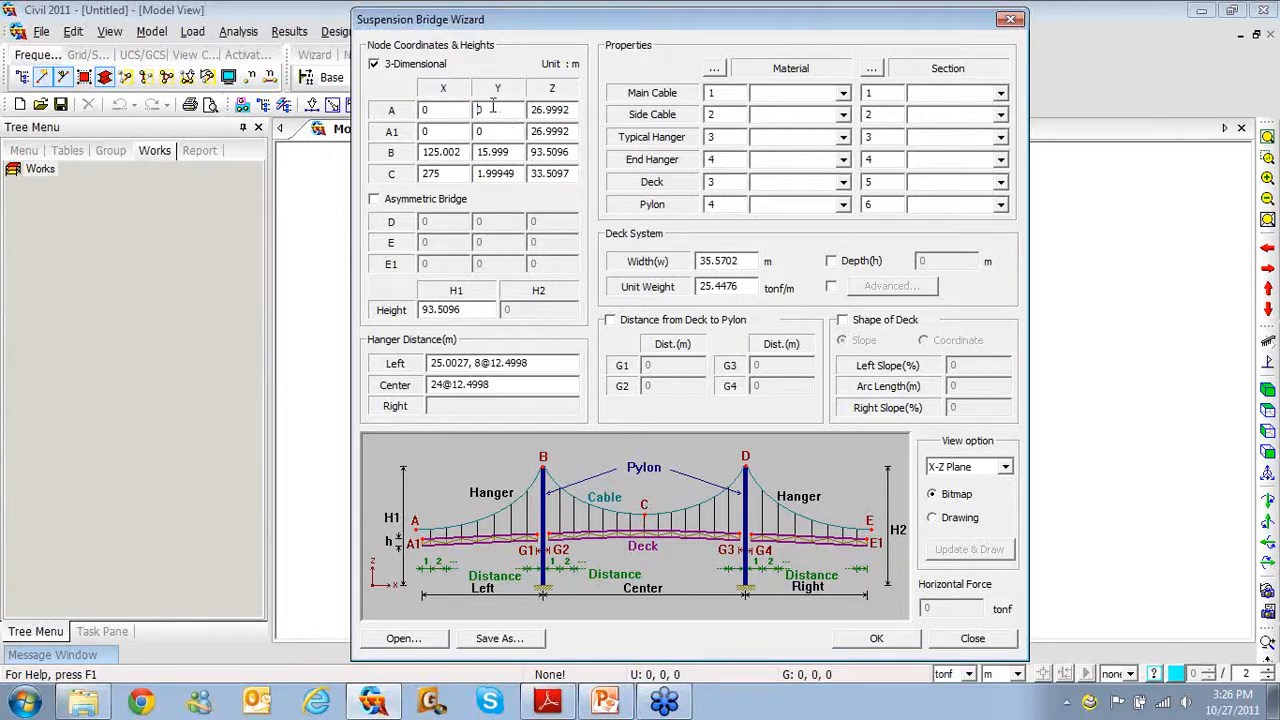
{"action": "left_click_drag", "start_coordinate": [532, 110], "coordinate": [570, 112]}
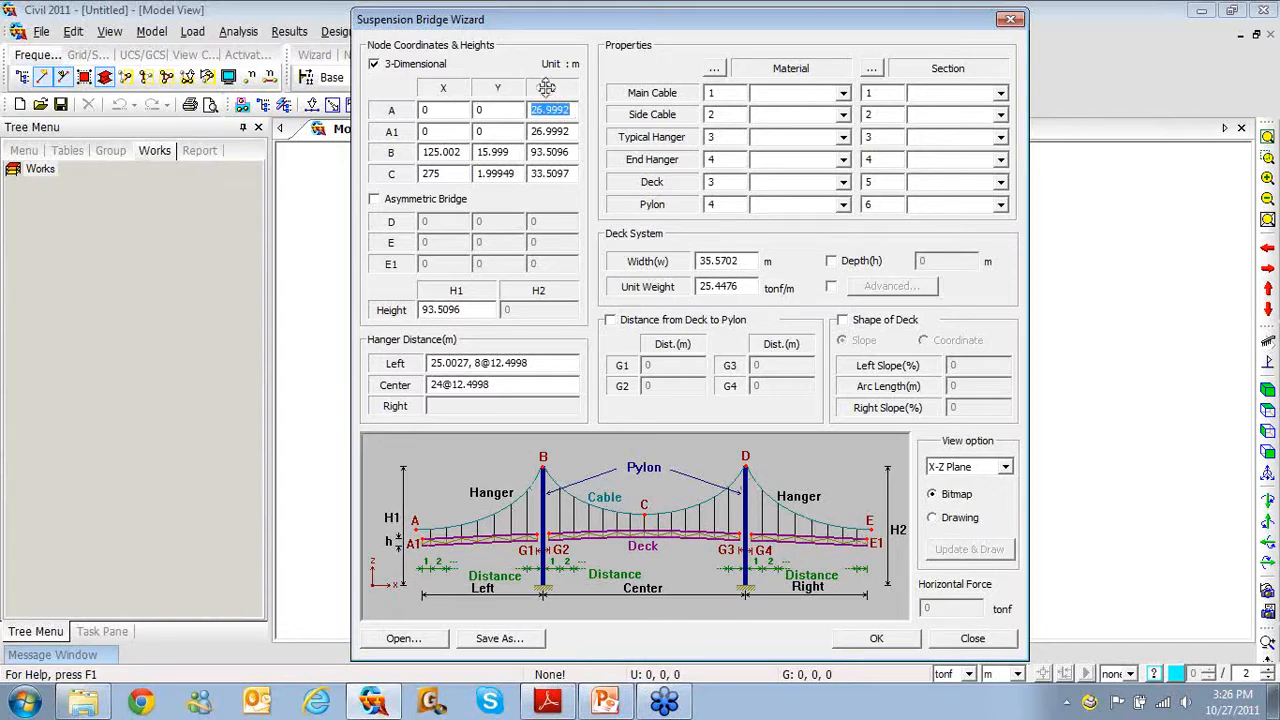
{"action": "type", "text": "20.48"}
Enter node A1 as (3.6, 0, 20.72) and node B as (128.6, 0, 60.8)
{"action": "key", "text": "Tab"}
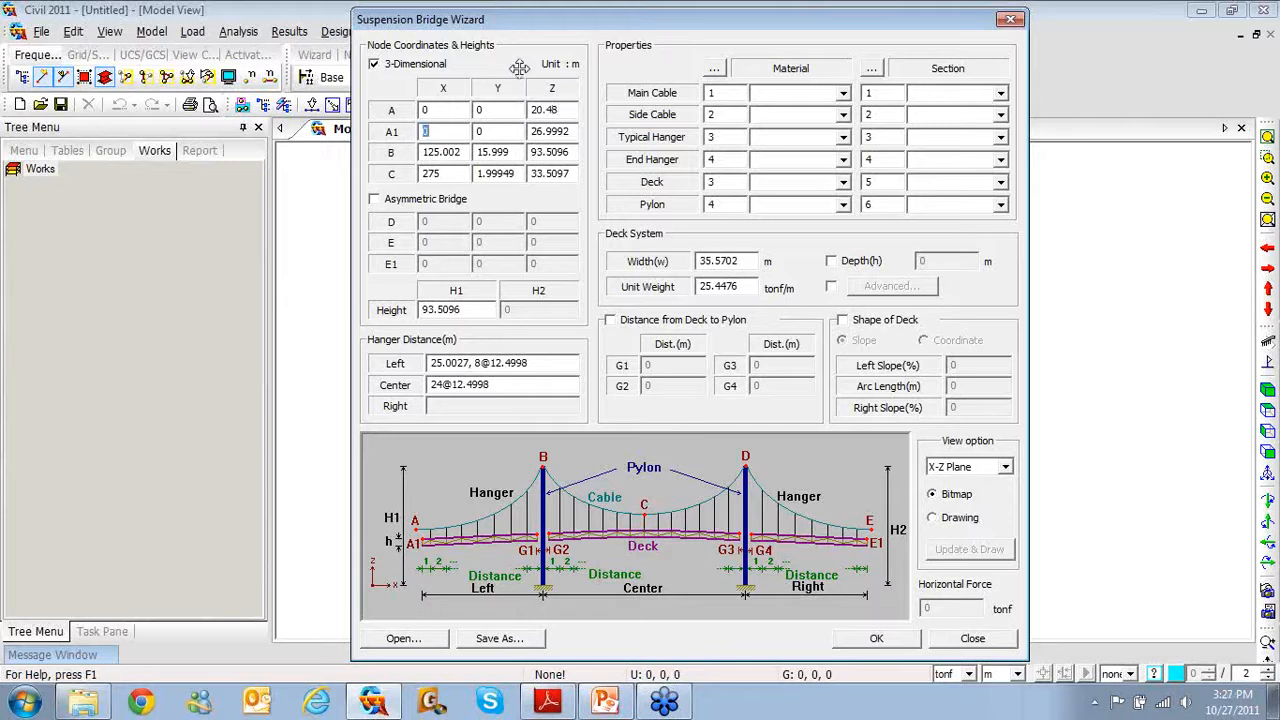
{"action": "type", "text": "3.6"}
{"action": "key", "text": "Tab"}
{"action": "key", "text": "Tab"}
{"action": "type", "text": "20.72"}
{"action": "key", "text": "Tab"}
{"action": "type", "text": "128.6"}
{"action": "key", "text": "Tab"}
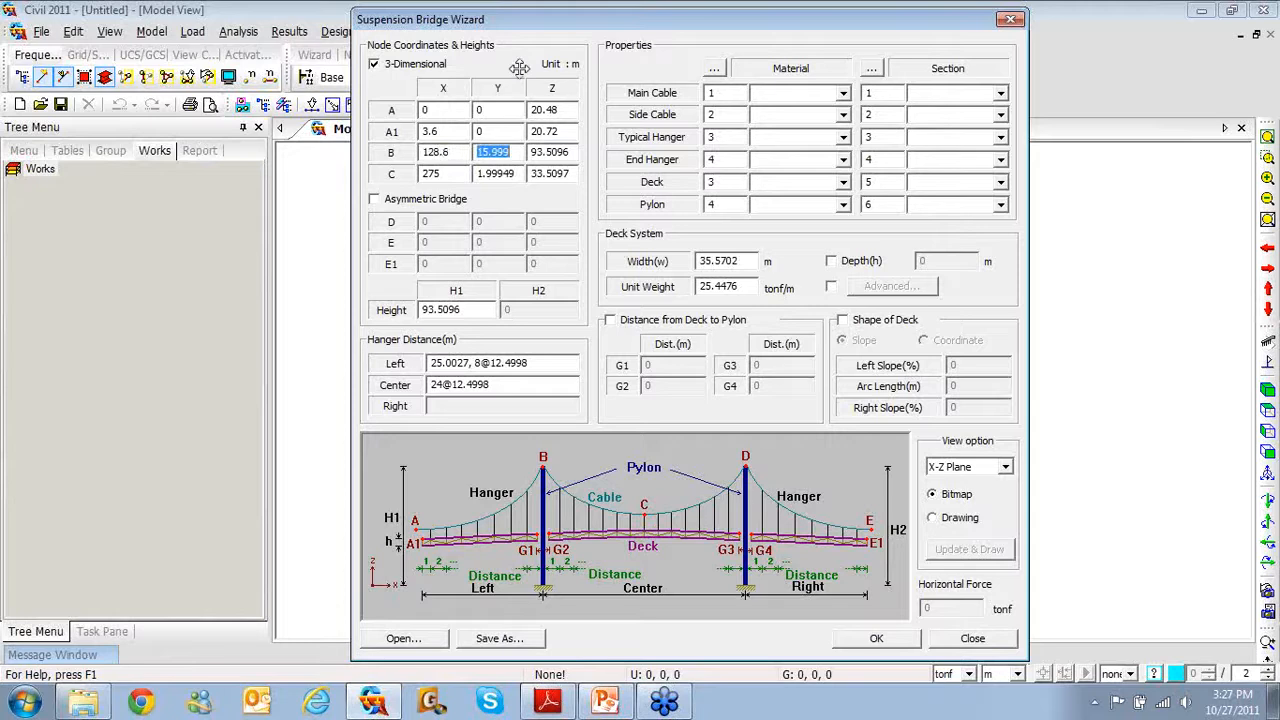
{"action": "type", "text": "0"}
{"action": "key", "text": "Tab"}
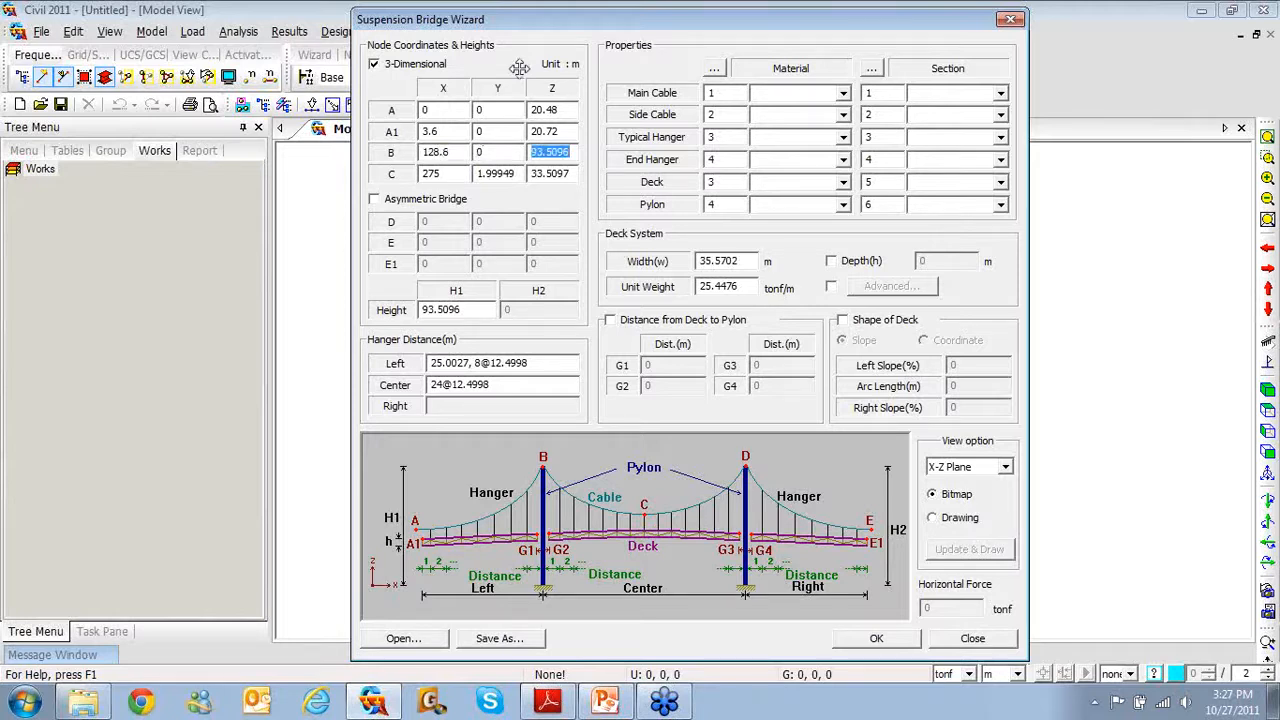
{"action": "type", "text": "60."}
{"action": "type", "text": "5"}
Enter node C as (328.6, 0, 27) and change the H1 height to 60.6
{"action": "key", "text": "Tab"}
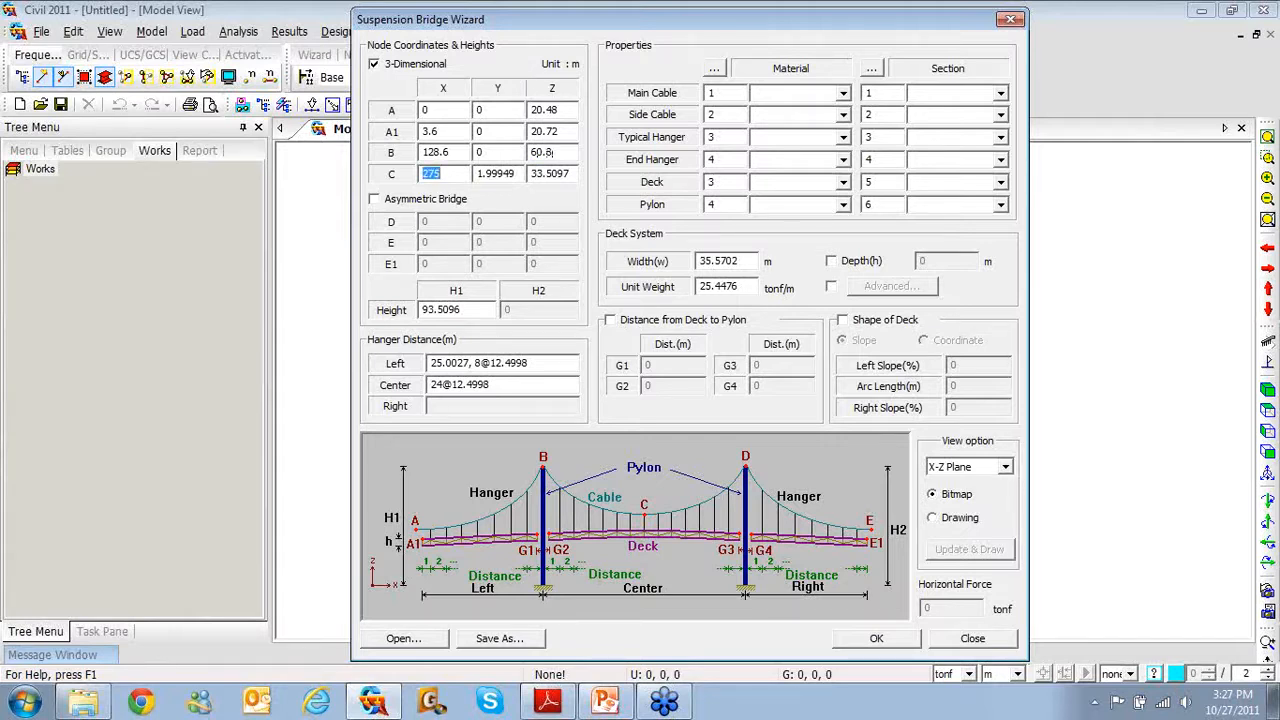
{"action": "type", "text": "3280"}
{"action": "type", "text": ".6"}
{"action": "key", "text": "Tab"}
{"action": "key", "text": "Tab"}
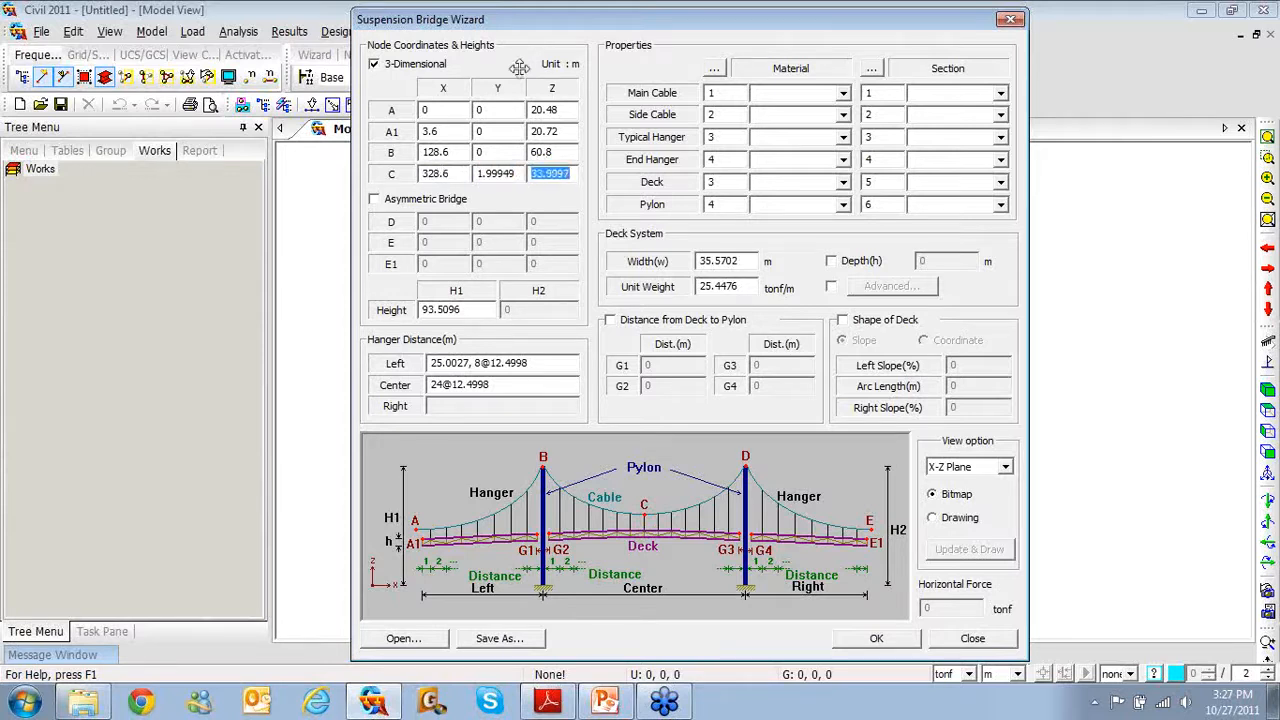
{"action": "key", "text": "Left"}
{"action": "key", "text": "shift+Tab"}
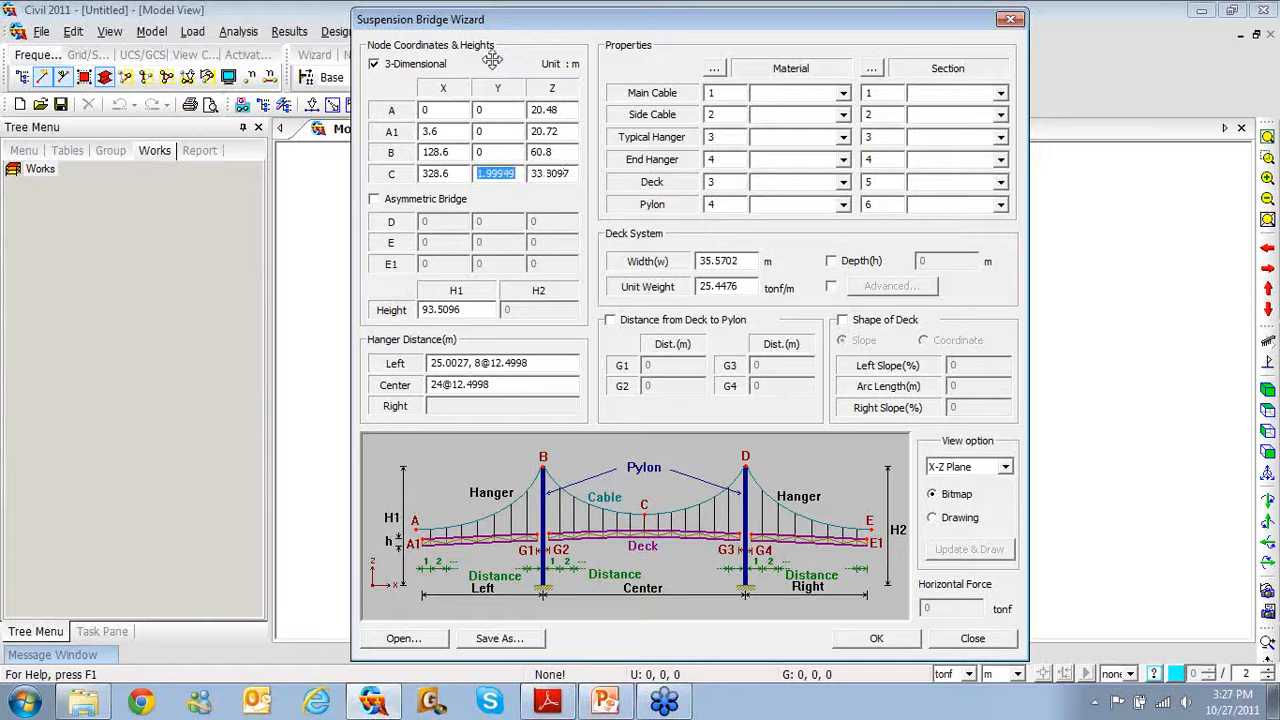
{"action": "type", "text": "0"}
{"action": "key", "text": "Tab"}
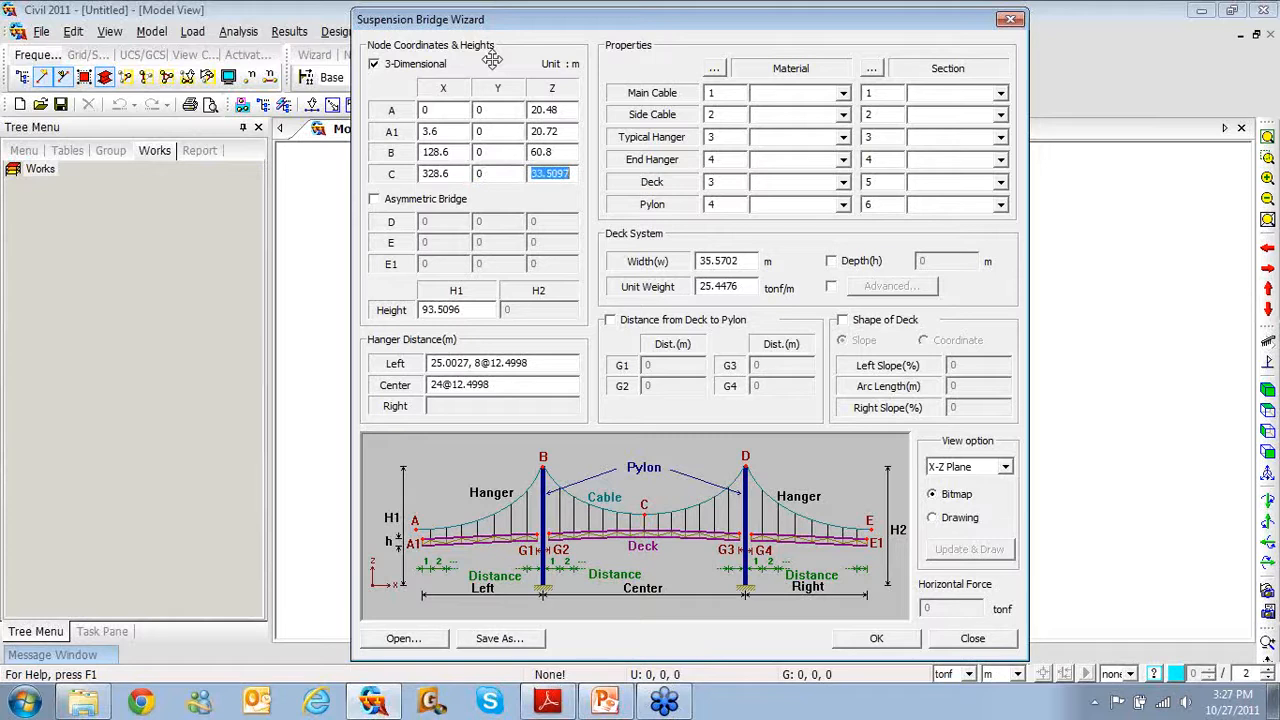
{"action": "type", "text": "27"}
{"action": "left_click_drag", "start_coordinate": [480, 316], "coordinate": [373, 303]}
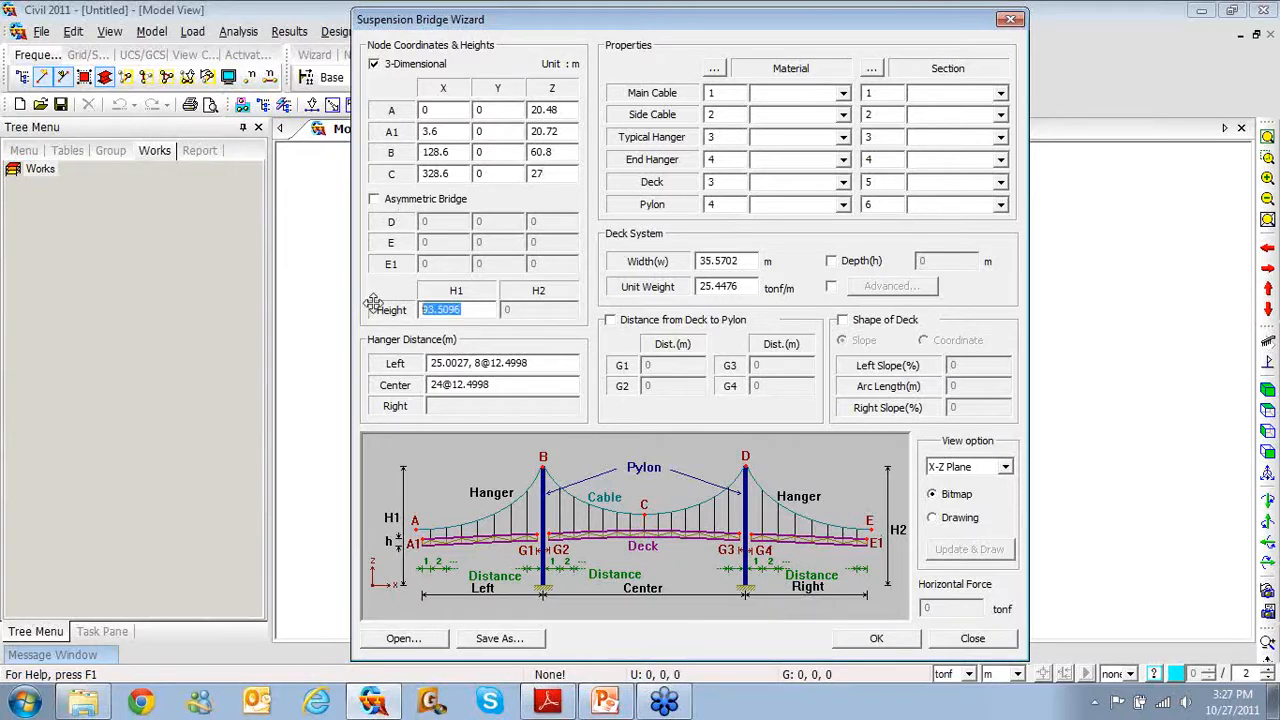
{"action": "type", "text": "60.6"}
{"action": "key", "text": "Tab"}
Import the four materials from the Suspension Bridge project file
{"action": "left_click", "coordinate": [715, 70]}
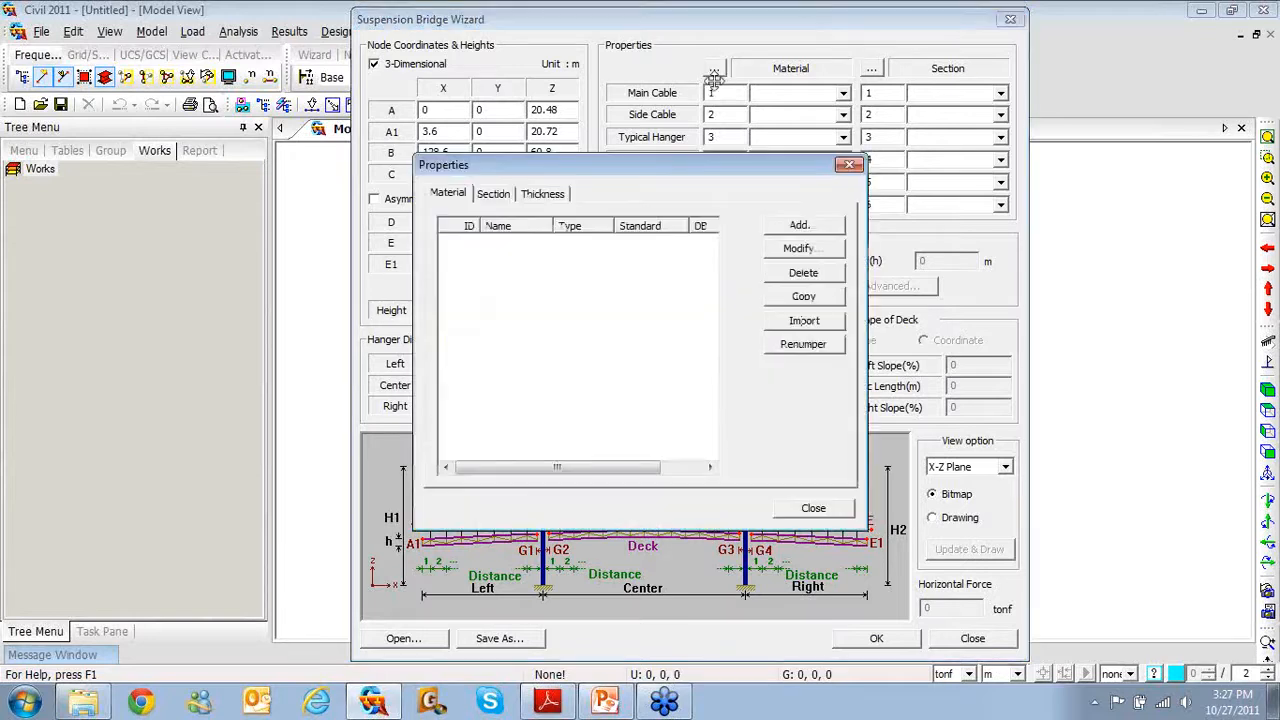
{"action": "left_click", "coordinate": [800, 322]}
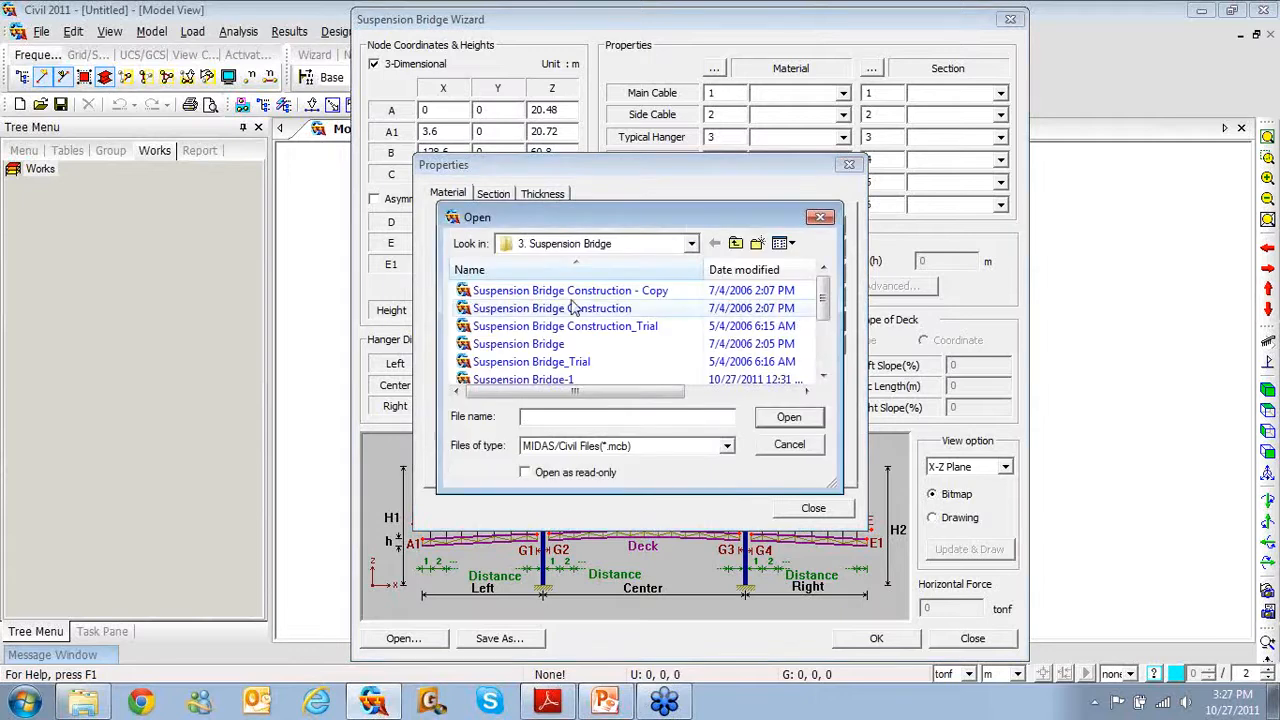
{"action": "left_click", "coordinate": [585, 344]}
{"action": "left_click", "coordinate": [780, 417]}
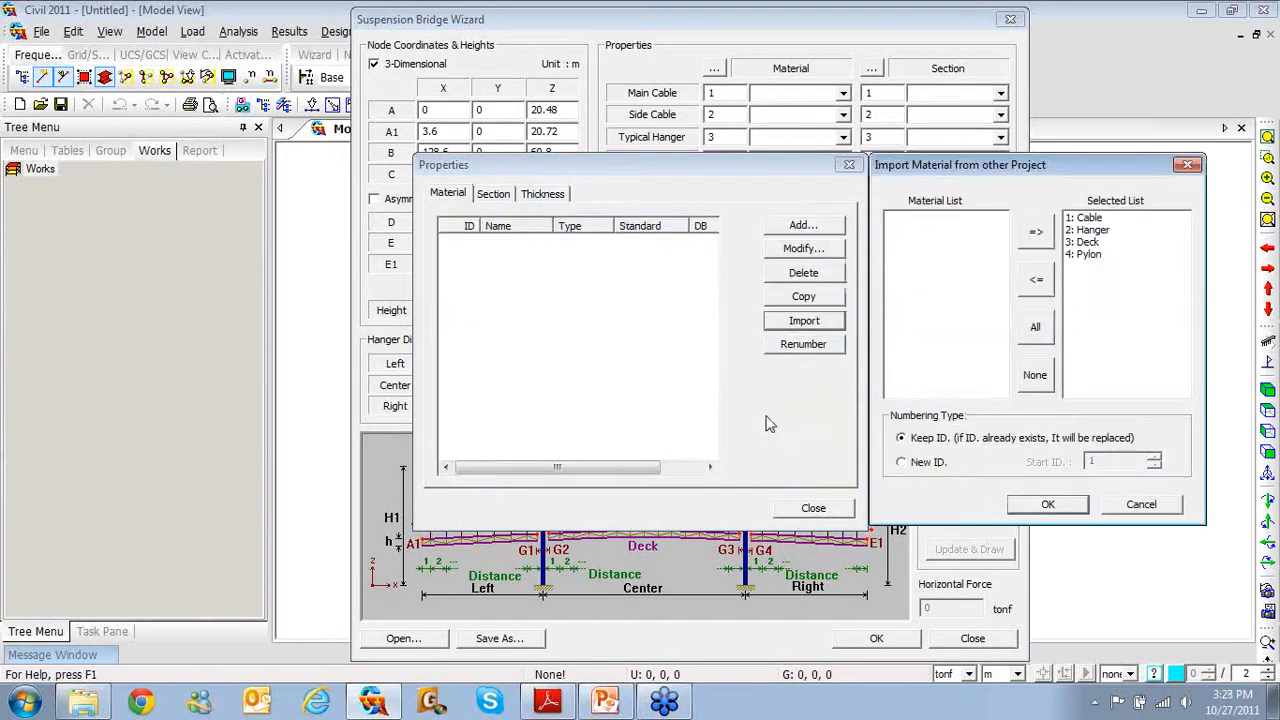
{"action": "left_click", "coordinate": [1066, 508]}
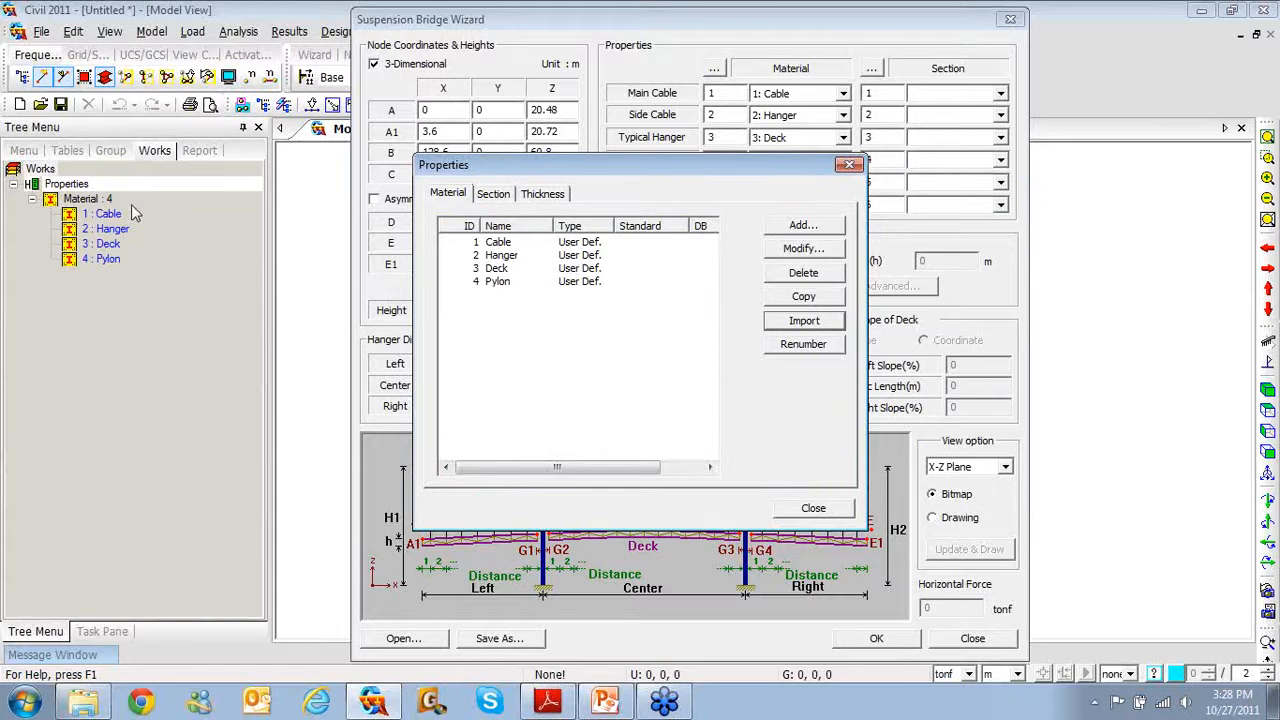
Import the five sections from Suspension Bridge and preview the Deck, Pylon and Pylon-trans shapes
{"action": "left_click", "coordinate": [490, 193]}
{"action": "left_click", "coordinate": [826, 330]}
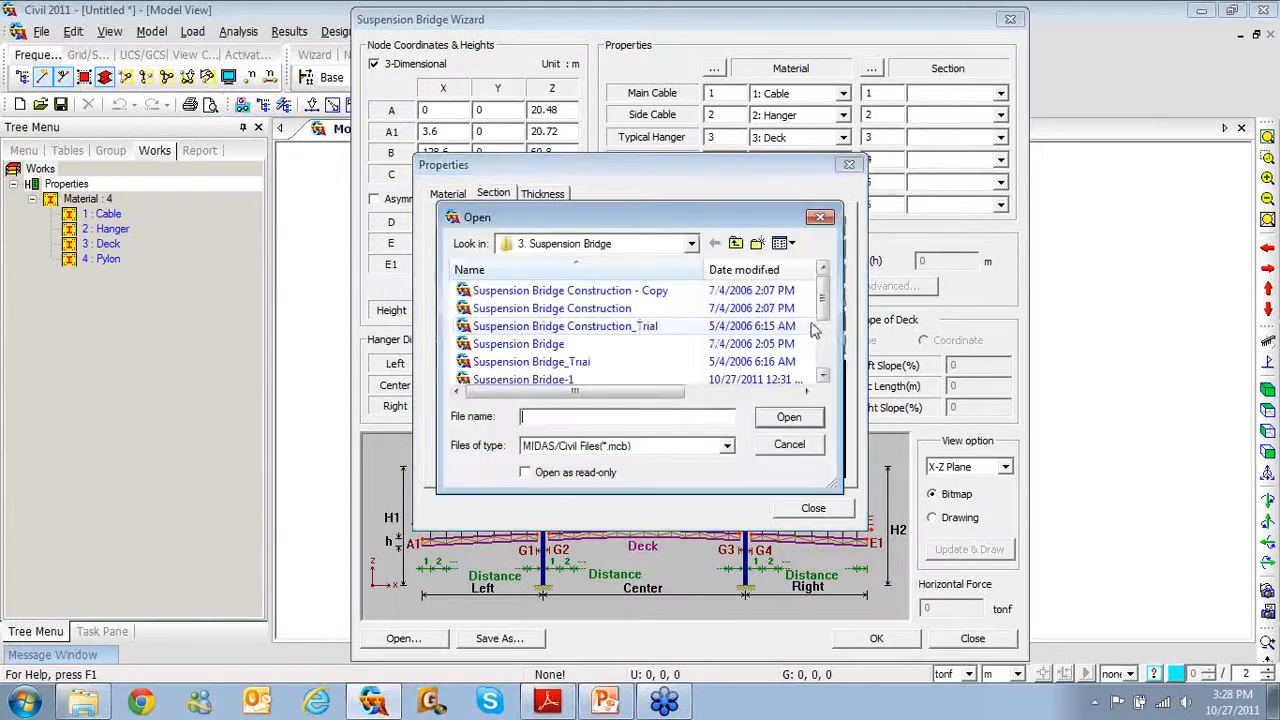
{"action": "left_click", "coordinate": [534, 343]}
{"action": "left_click", "coordinate": [792, 416]}
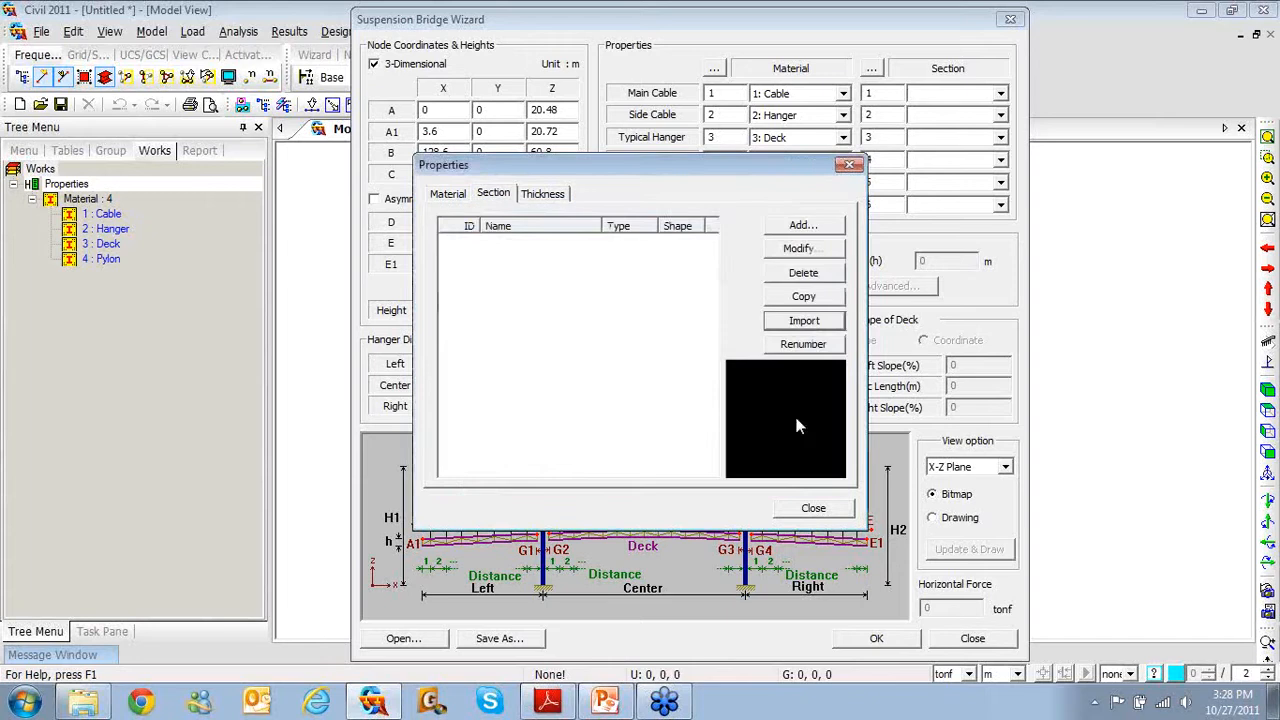
{"action": "left_click", "coordinate": [1080, 505]}
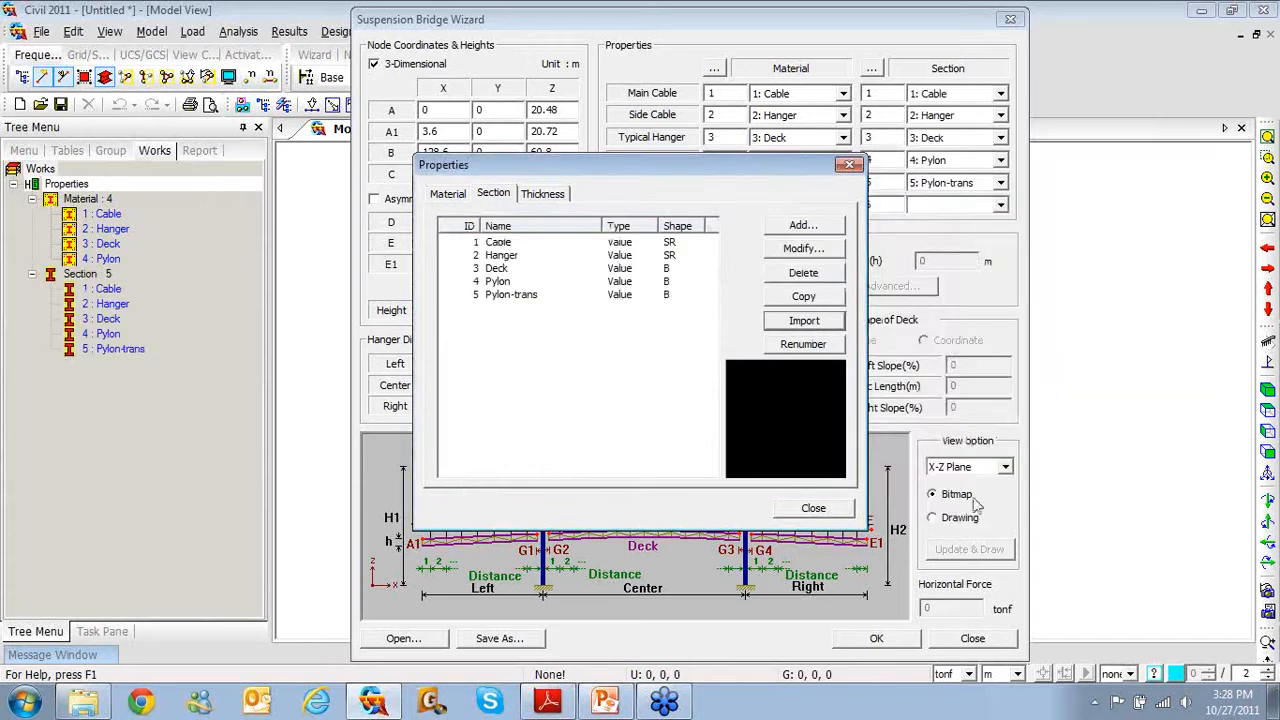
{"action": "left_click", "coordinate": [500, 268]}
{"action": "left_click", "coordinate": [500, 282]}
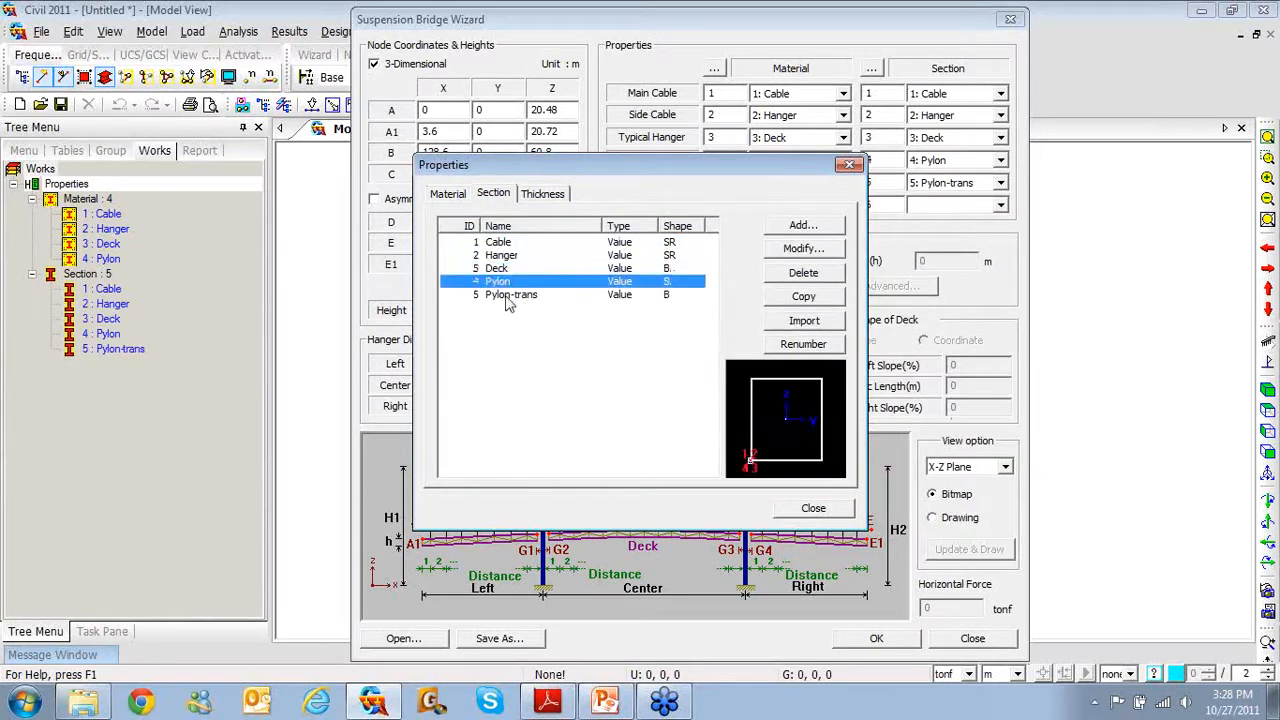
{"action": "left_click", "coordinate": [505, 295]}
Review the Cable material's data unchanged and close the properties list
{"action": "left_click", "coordinate": [448, 193]}
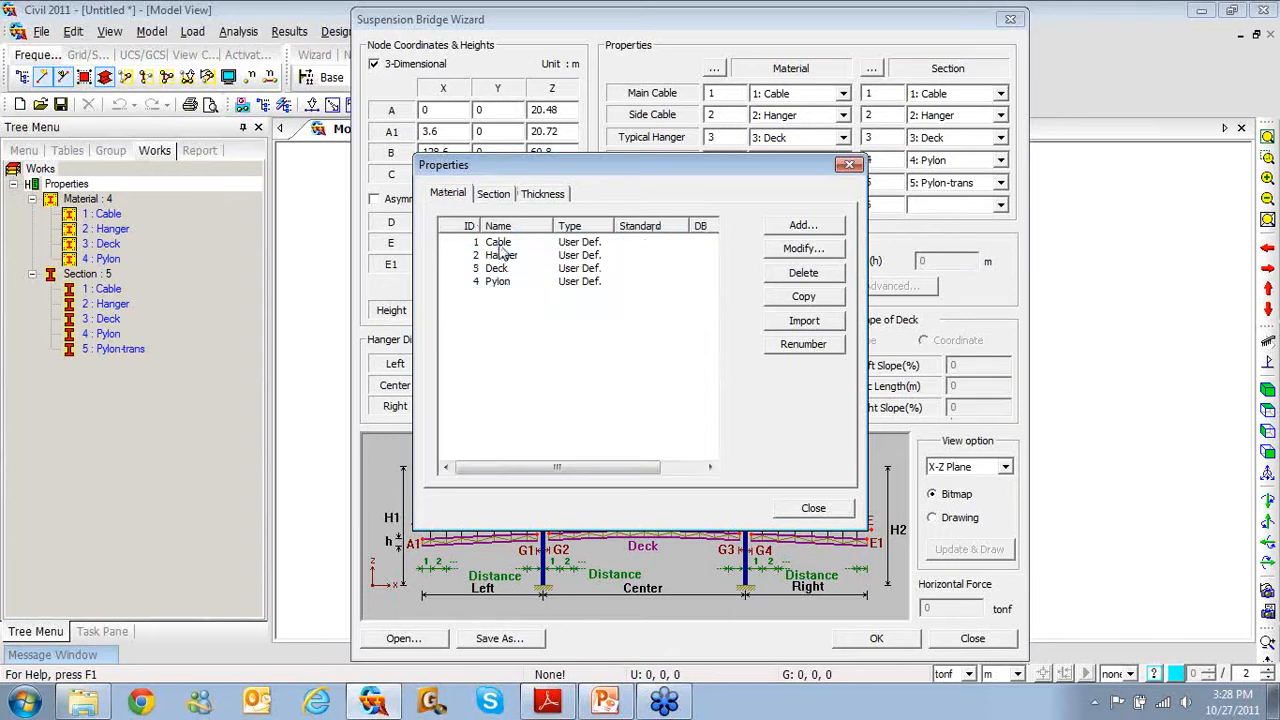
{"action": "left_click", "coordinate": [498, 242]}
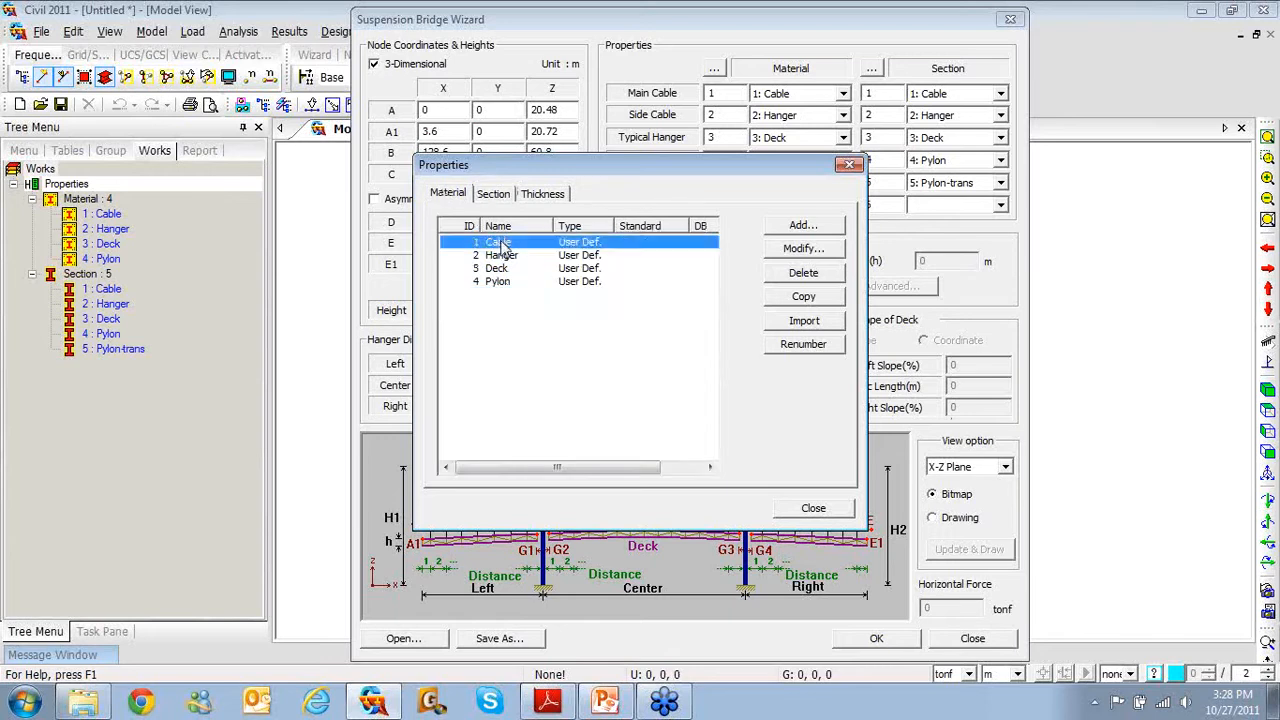
{"action": "left_click", "coordinate": [803, 248]}
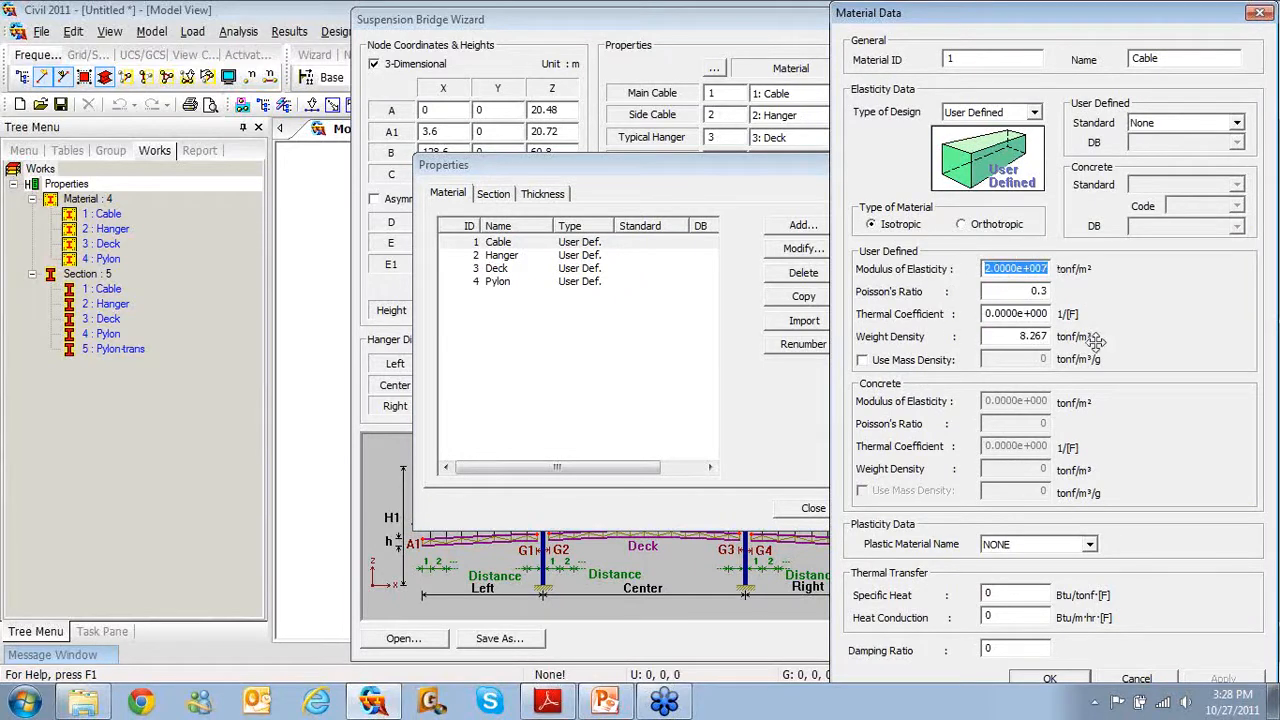
{"action": "left_click", "coordinate": [1259, 12]}
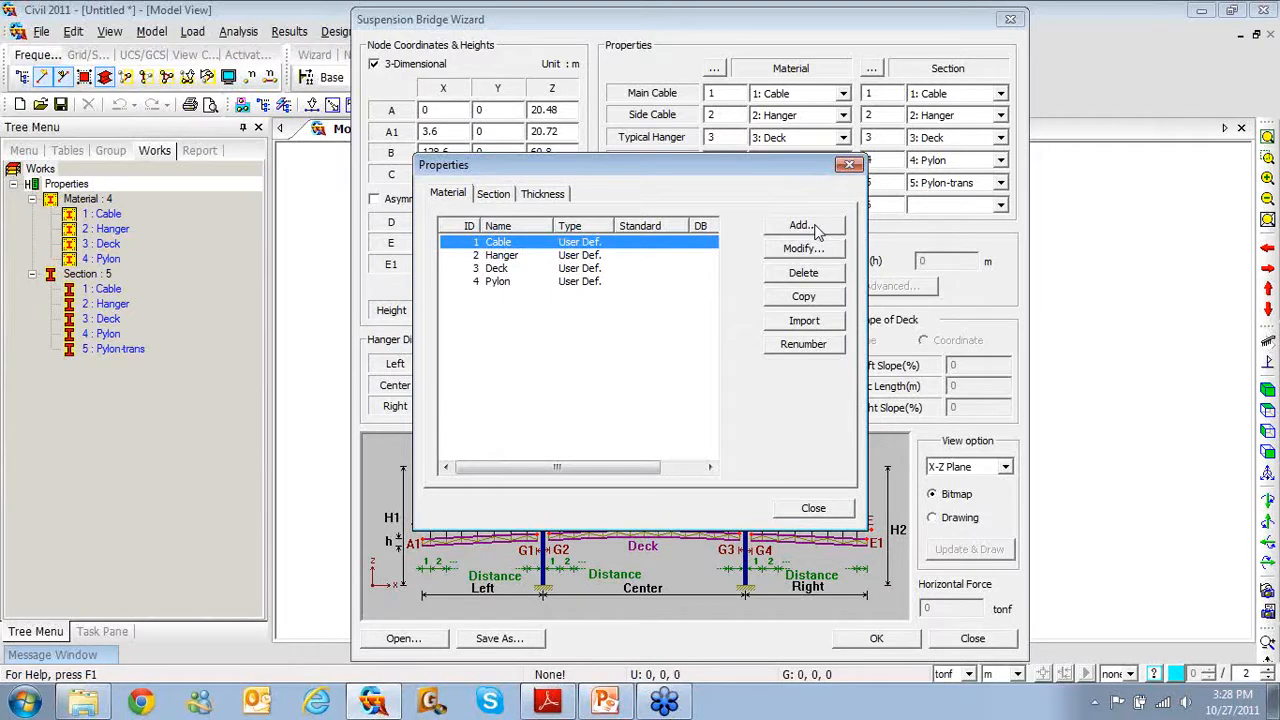
{"action": "left_click", "coordinate": [849, 165]}
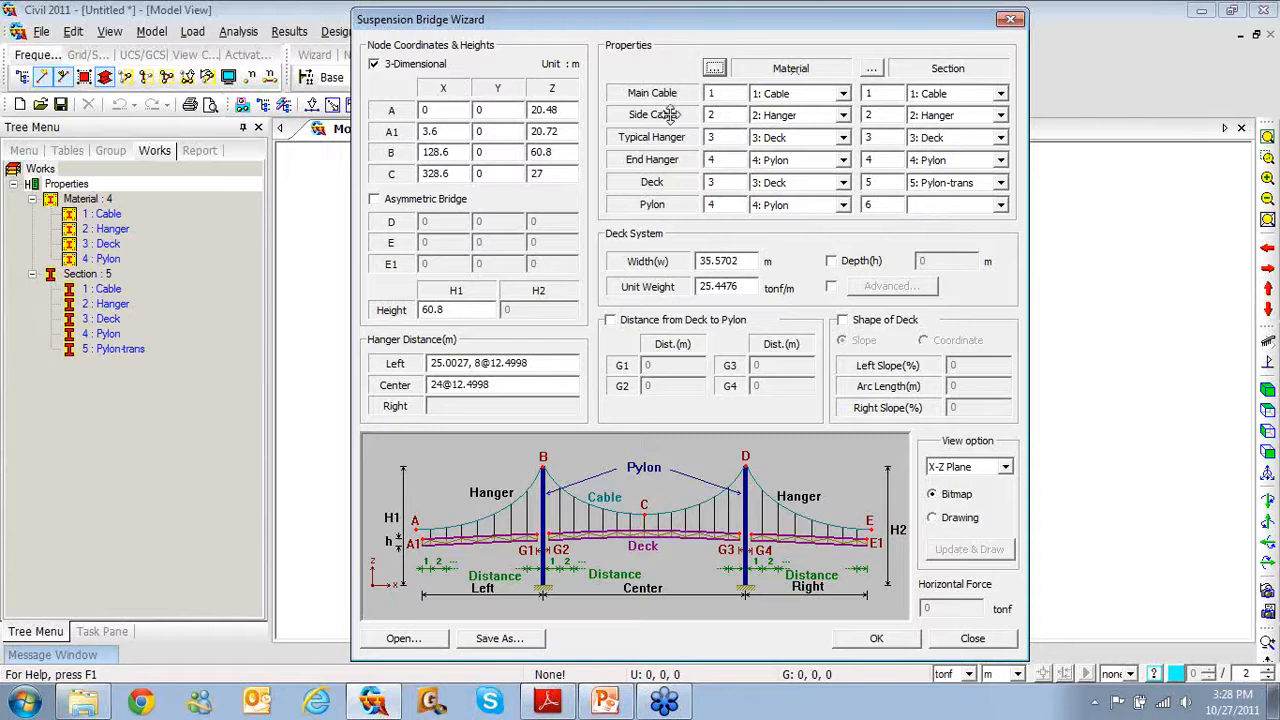
Assign Cable material to the side cable and Hanger material to typical and end hangers
{"action": "left_click", "coordinate": [843, 115]}
{"action": "left_click", "coordinate": [820, 133]}
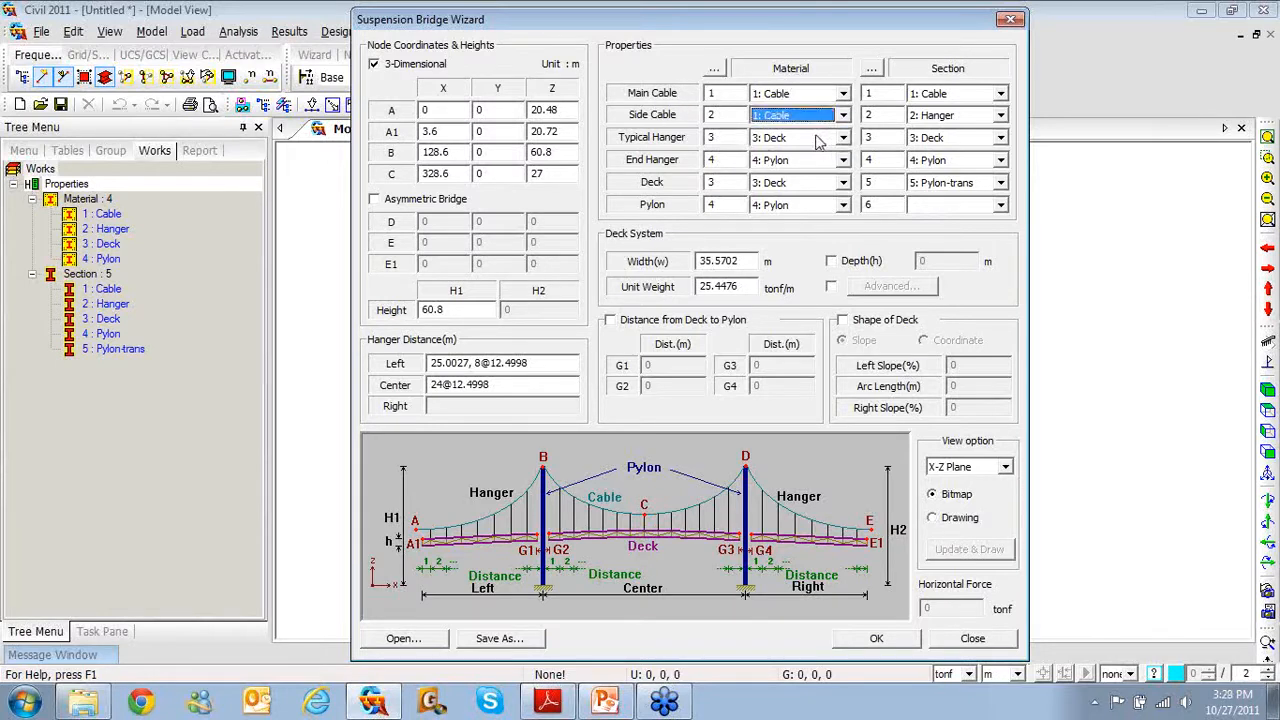
{"action": "left_click", "coordinate": [843, 138]}
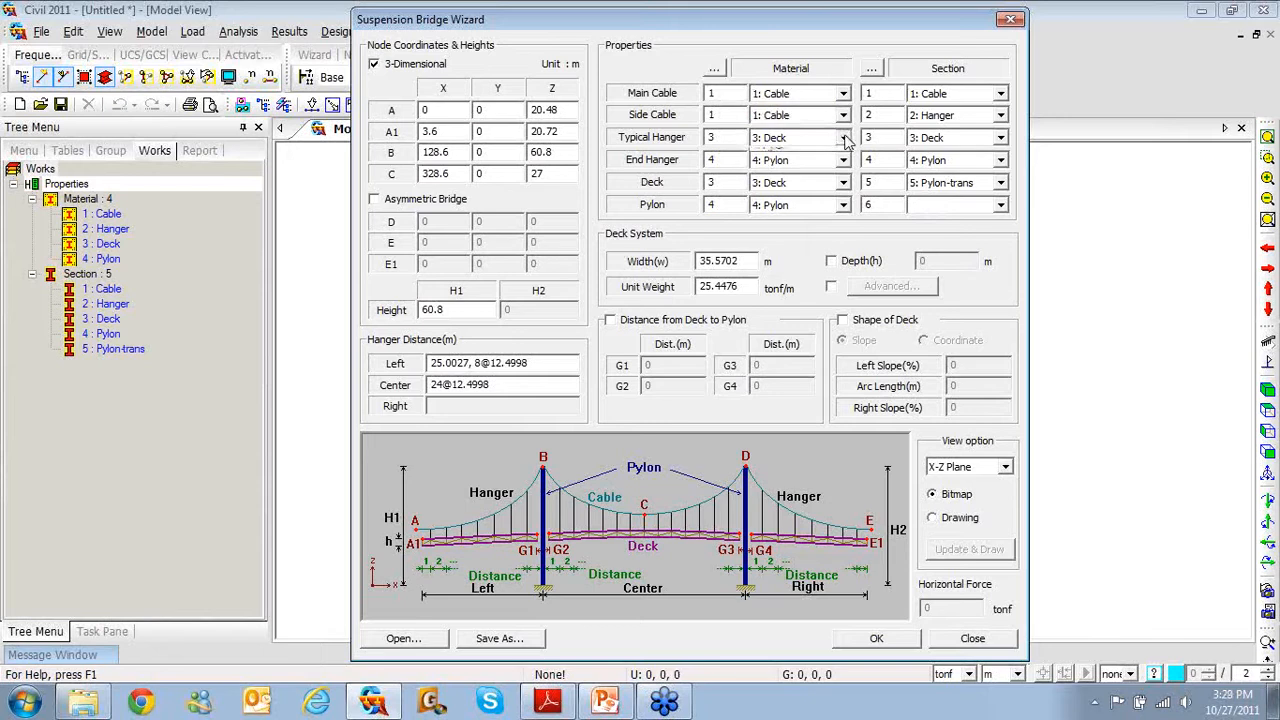
{"action": "left_click", "coordinate": [835, 167]}
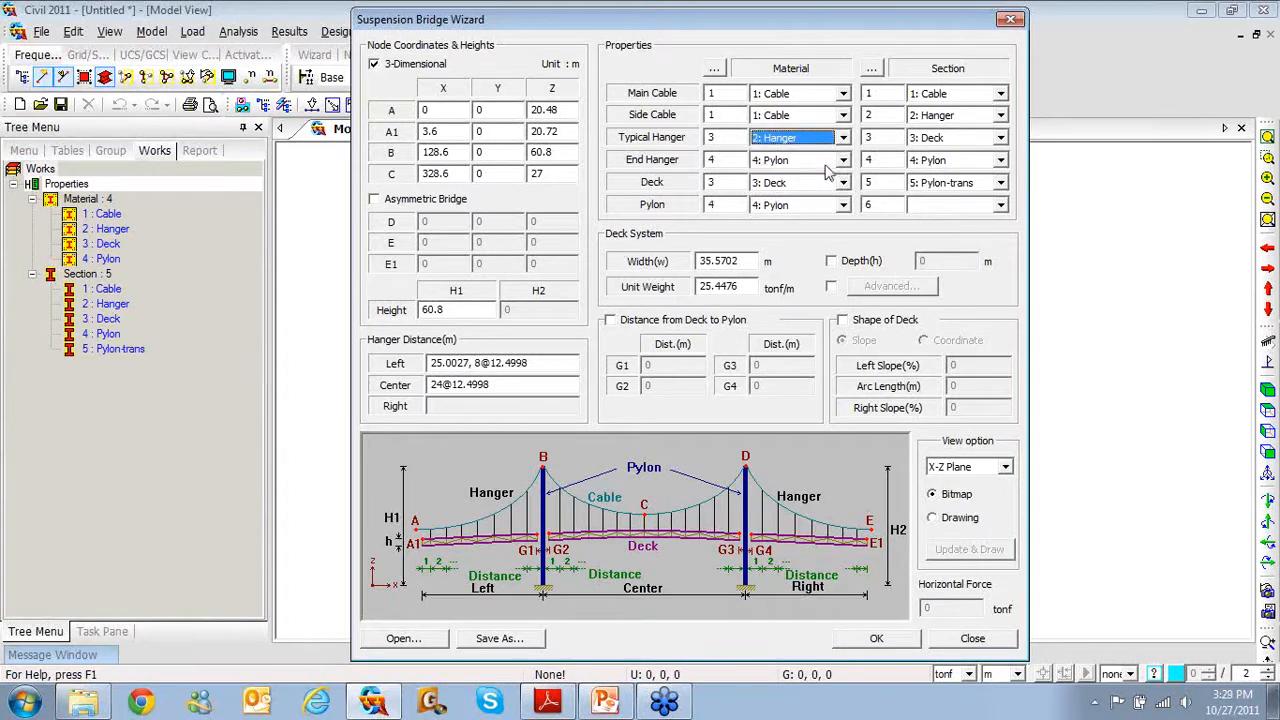
{"action": "left_click", "coordinate": [843, 160]}
{"action": "left_click", "coordinate": [830, 189]}
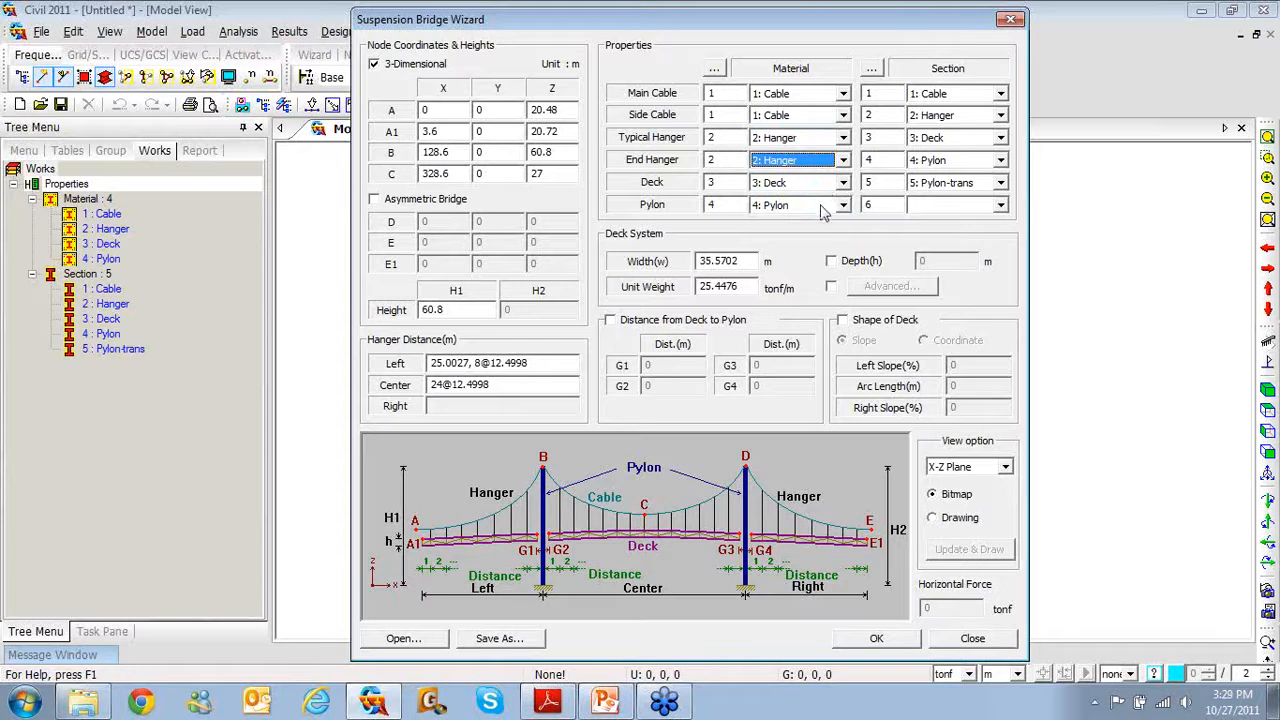
Assign sections: Cable to the side cable, Hanger to both hanger types, Deck to the deck
{"action": "left_click", "coordinate": [1000, 116]}
{"action": "left_click", "coordinate": [990, 134]}
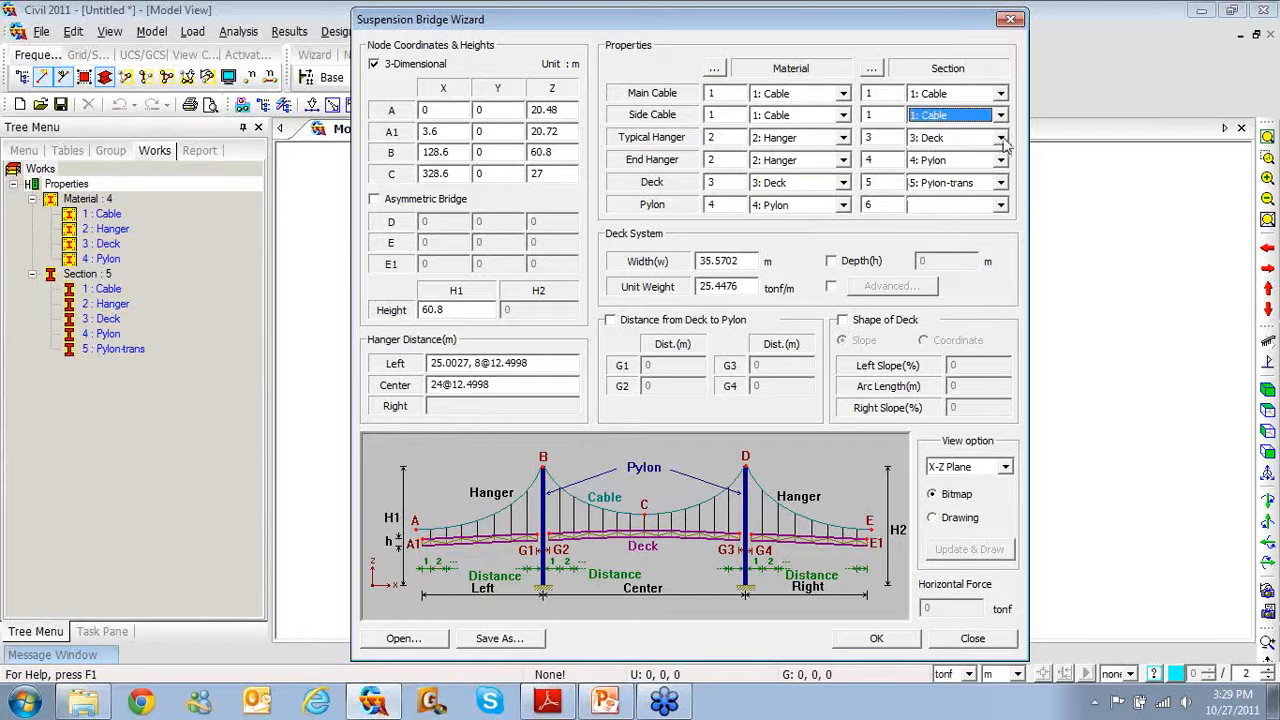
{"action": "left_click", "coordinate": [1003, 143]}
{"action": "left_click", "coordinate": [988, 172]}
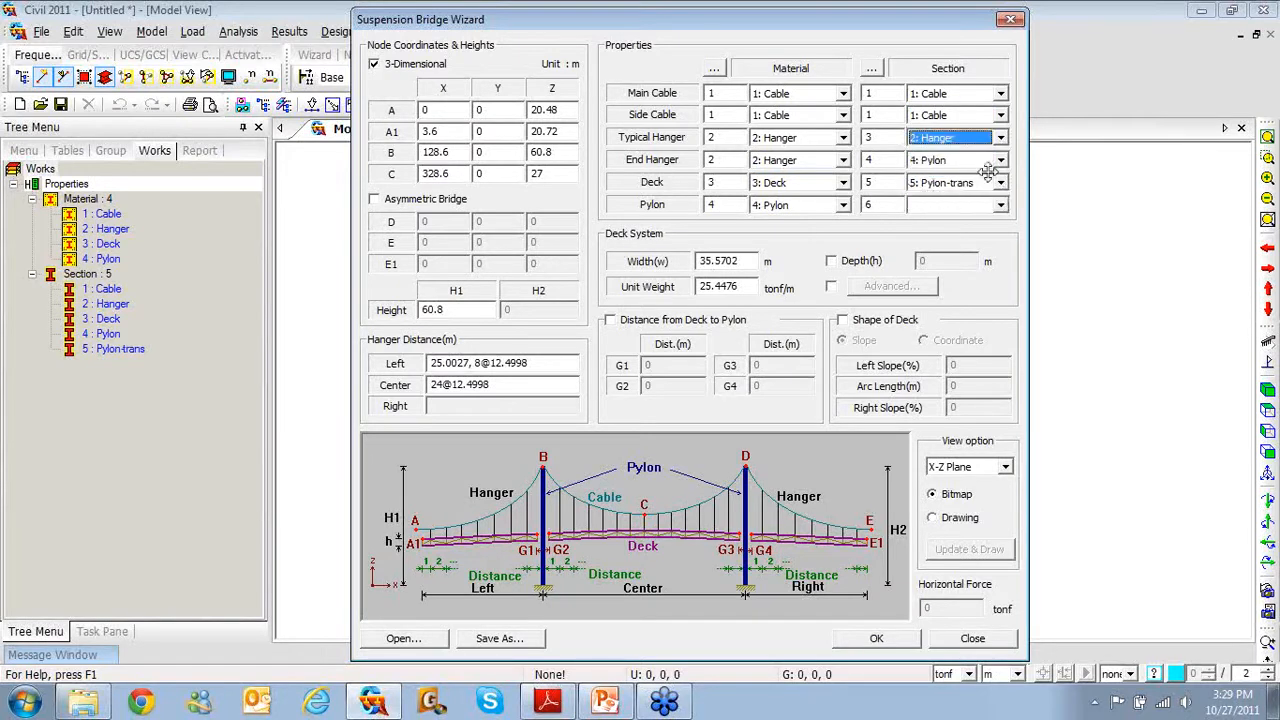
{"action": "left_click", "coordinate": [1001, 160]}
{"action": "left_click", "coordinate": [985, 183]}
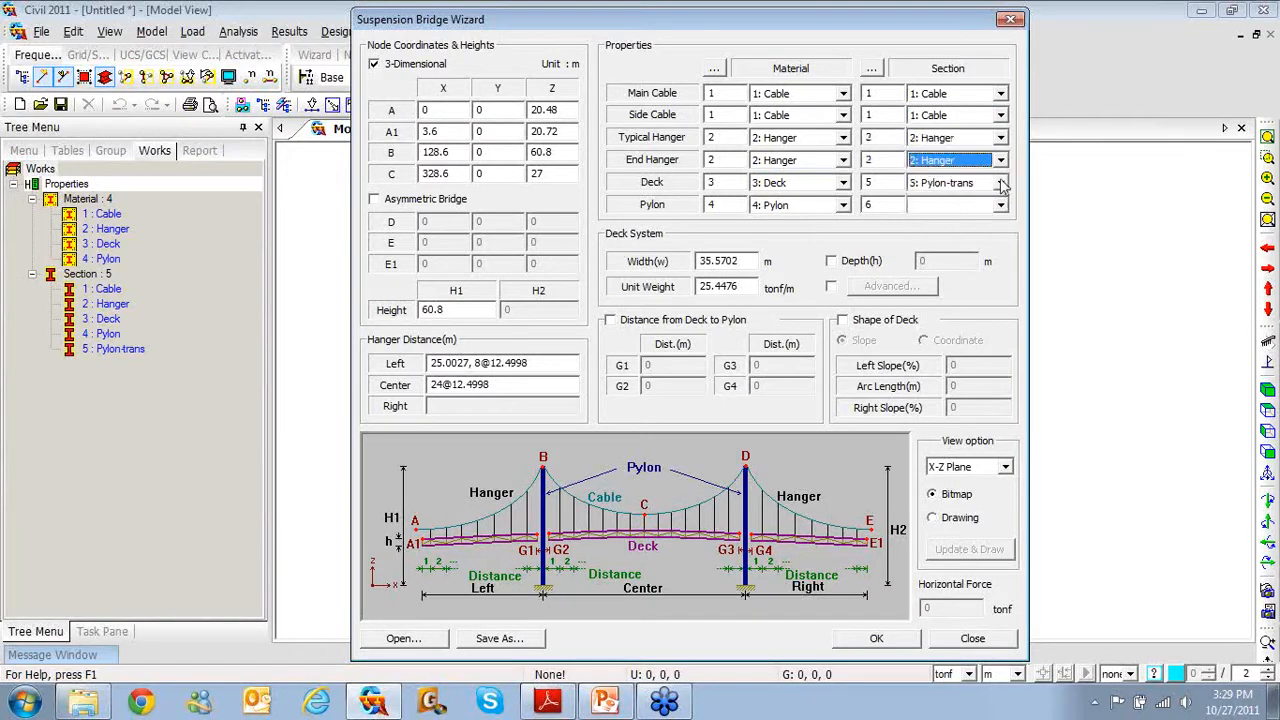
{"action": "left_click", "coordinate": [1001, 183]}
{"action": "left_click", "coordinate": [988, 222]}
{"action": "left_click", "coordinate": [1001, 205]}
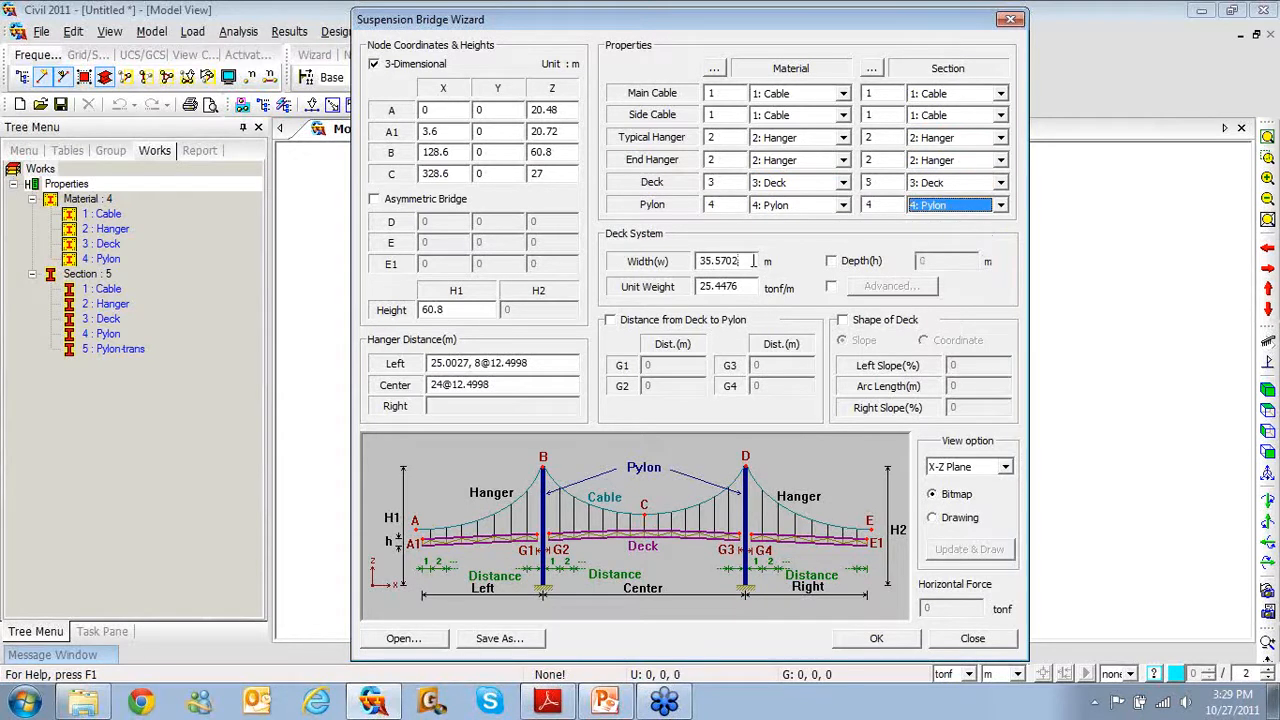
Set the deck width to 11 m and enable the advanced deck unit weight settings
{"action": "left_click_drag", "start_coordinate": [753, 260], "coordinate": [656, 258]}
{"action": "type", "text": "11"}
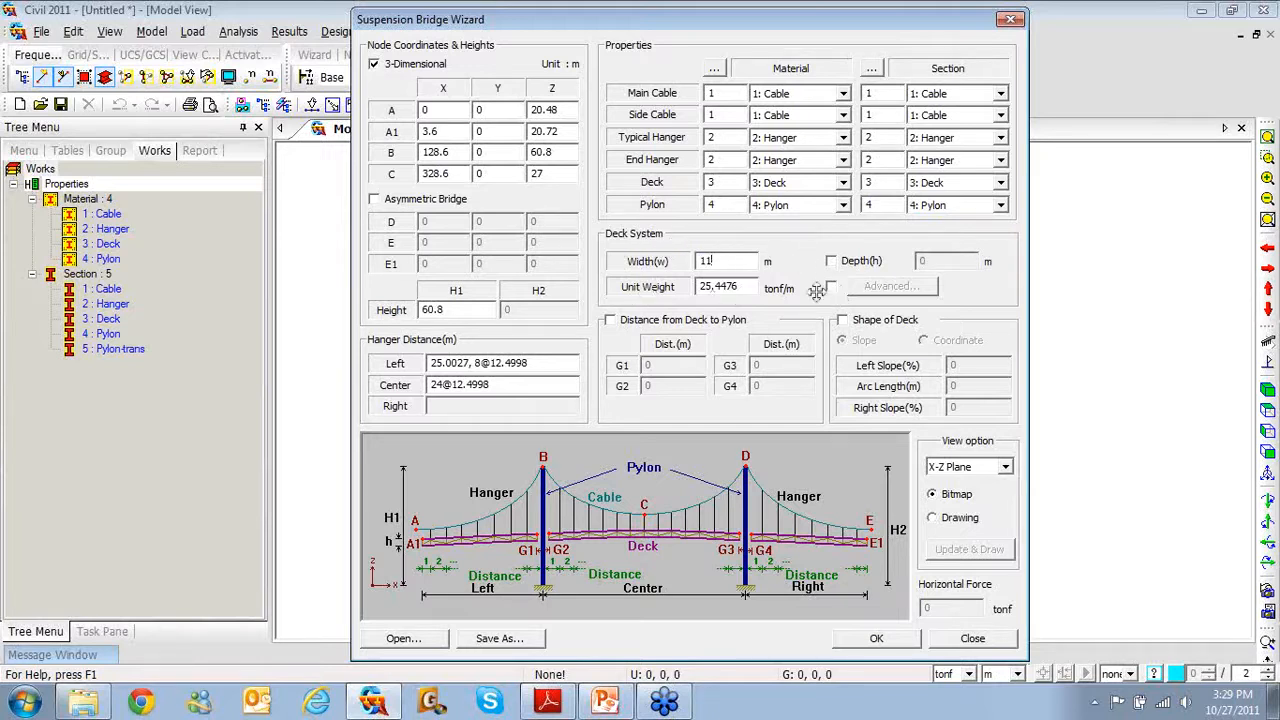
{"action": "left_click", "coordinate": [831, 288]}
{"action": "left_click", "coordinate": [880, 287]}
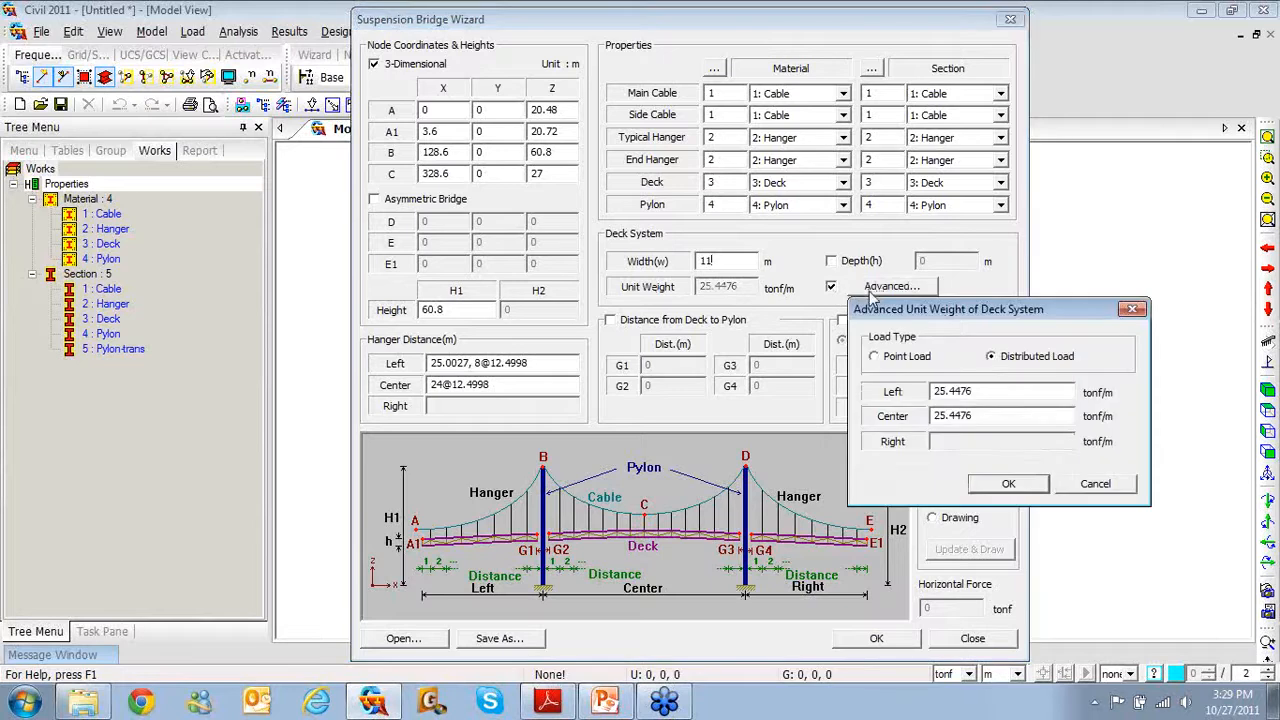
{"action": "left_click_drag", "start_coordinate": [906, 220], "coordinate": [797, 54]}
{"action": "left_click", "coordinate": [779, 104]}
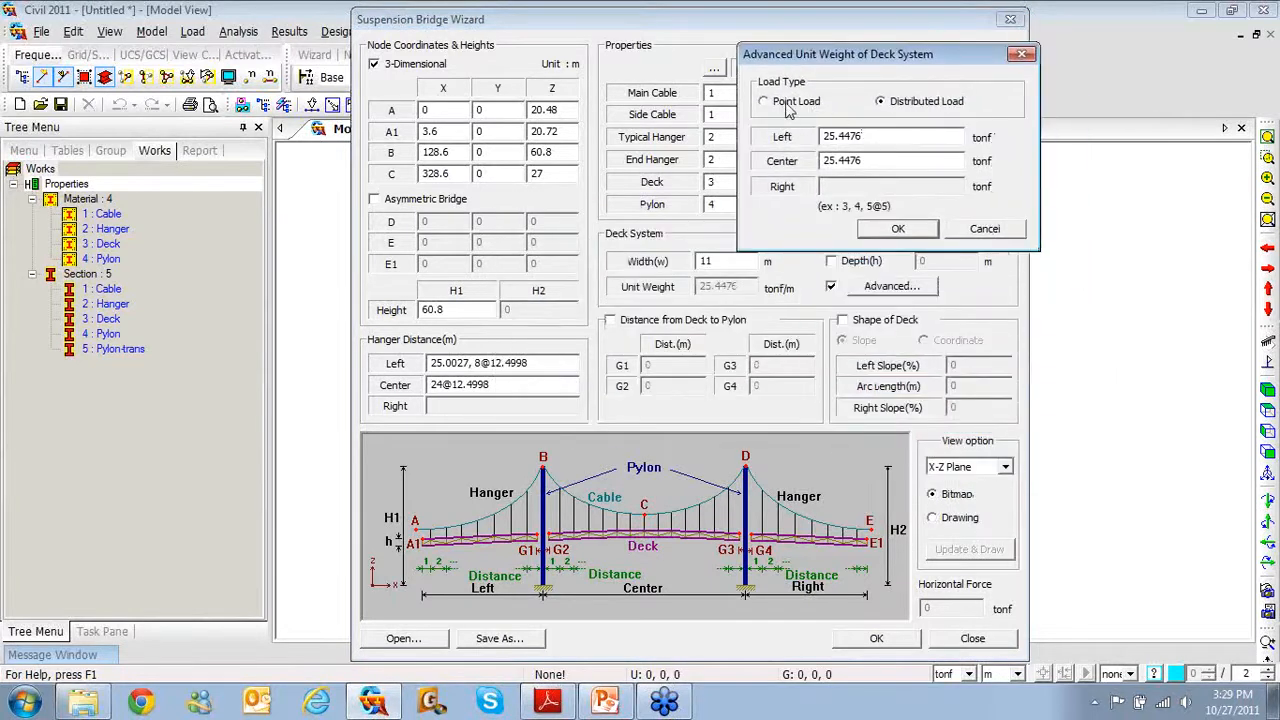
{"action": "left_click_drag", "start_coordinate": [875, 138], "coordinate": [763, 121]}
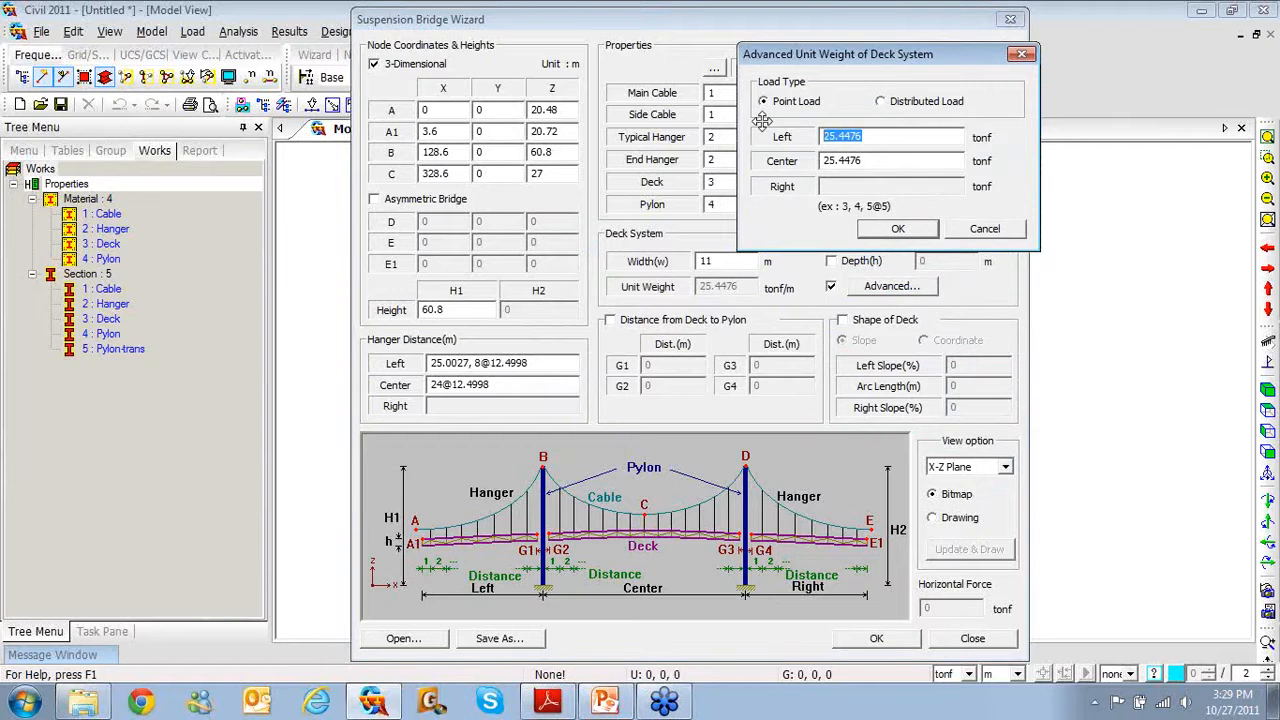
{"action": "type", "text": "9@"}
{"action": "type", "text": "52"}
{"action": "type", "text": ".5"}
{"action": "type", "text": "75"}
{"action": "left_click_drag", "start_coordinate": [870, 159], "coordinate": [788, 158]}
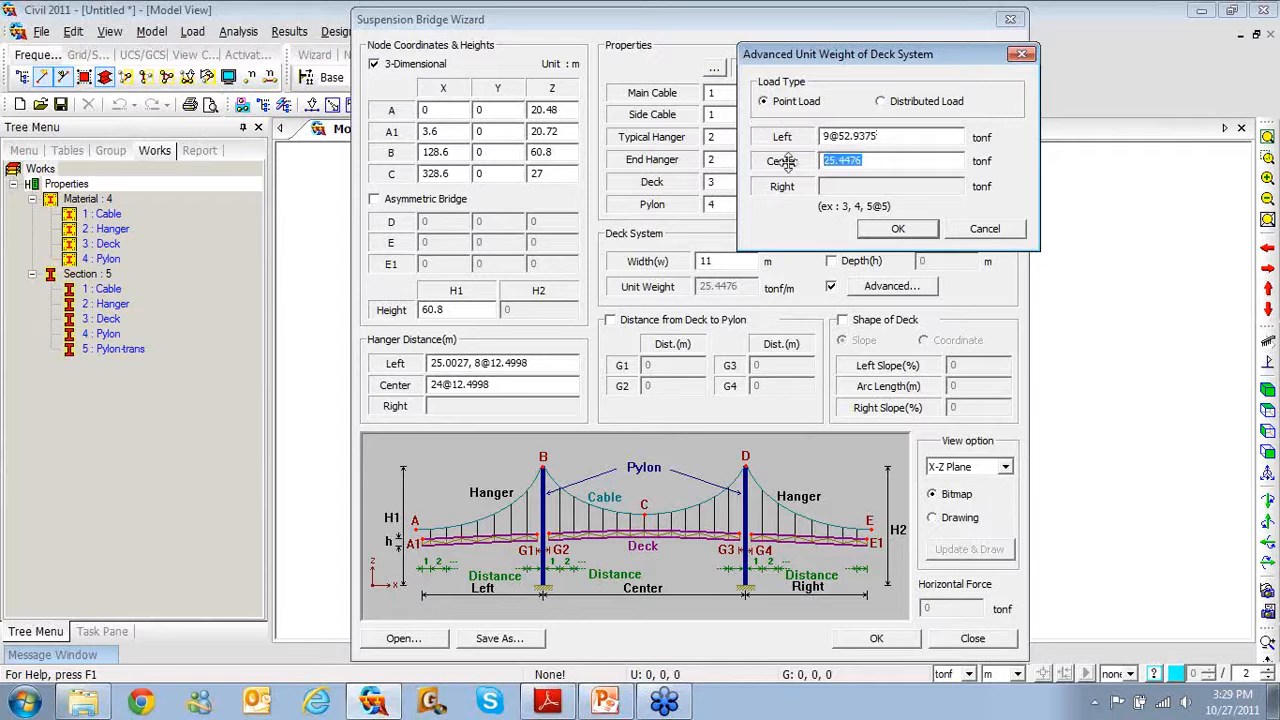
{"action": "type", "text": "31@"}
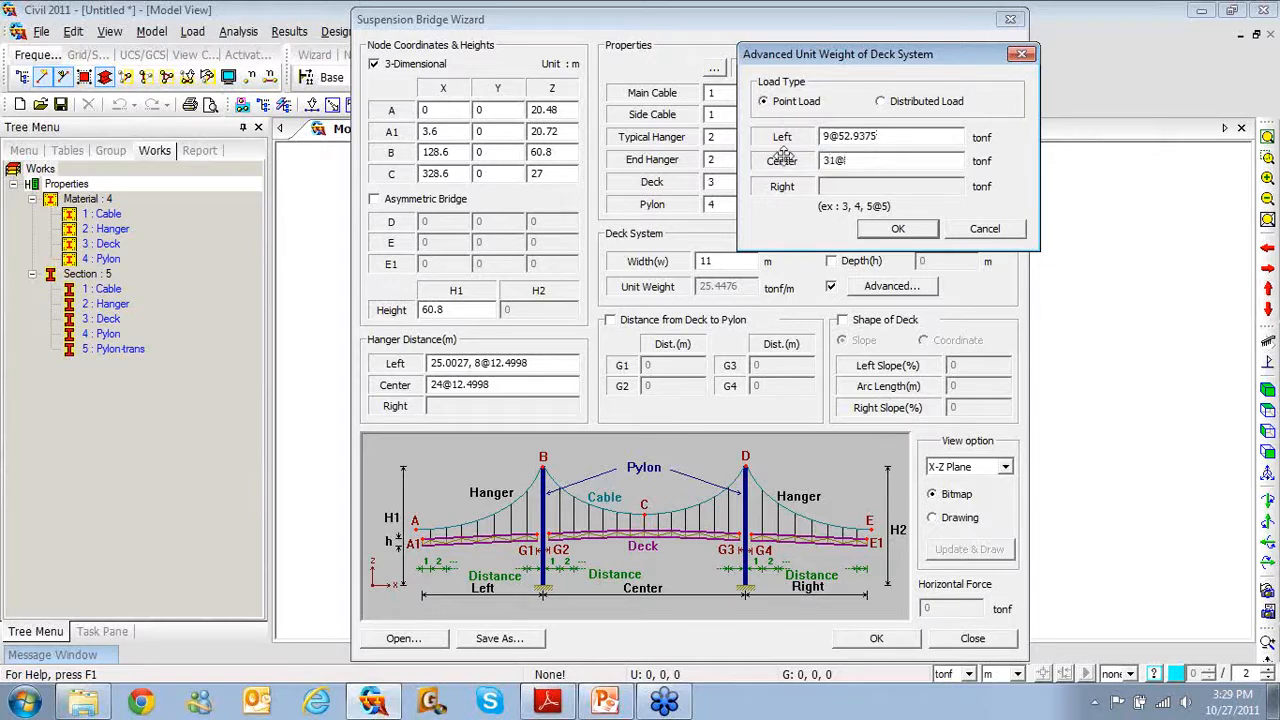
{"action": "type", "text": "52.9375"}
{"action": "left_click", "coordinate": [897, 229]}
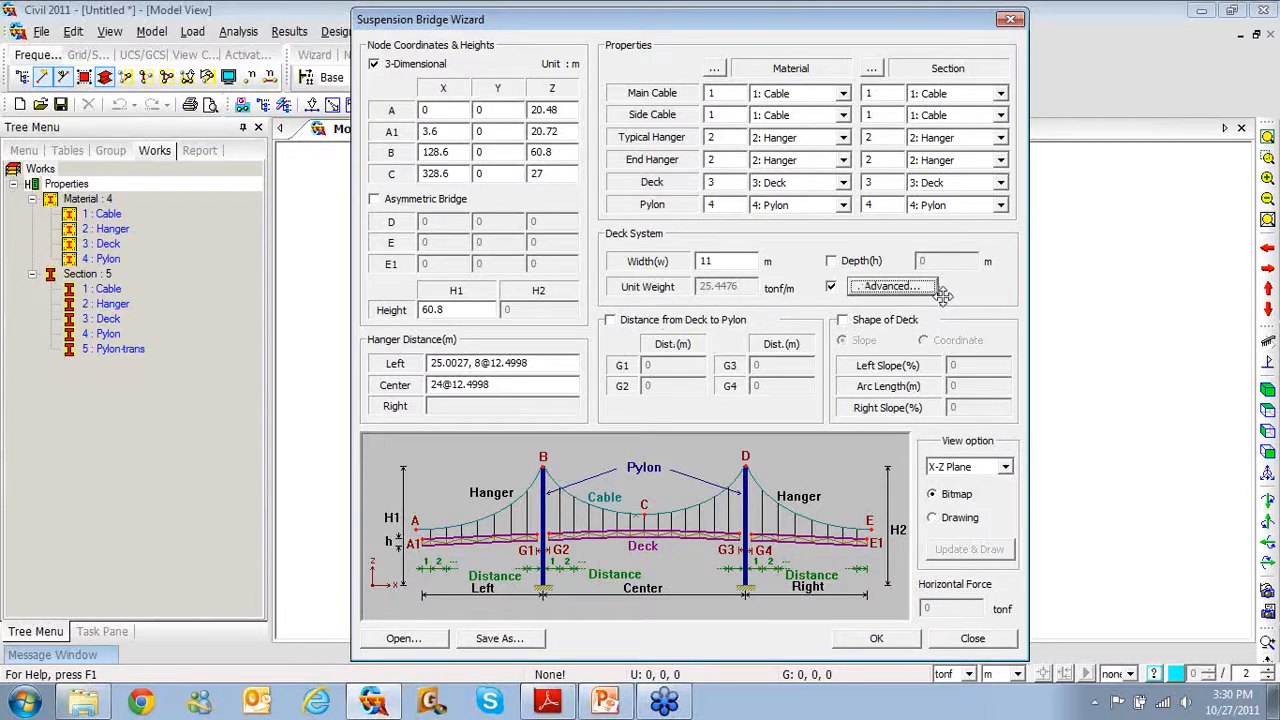
{"action": "left_click", "coordinate": [843, 322]}
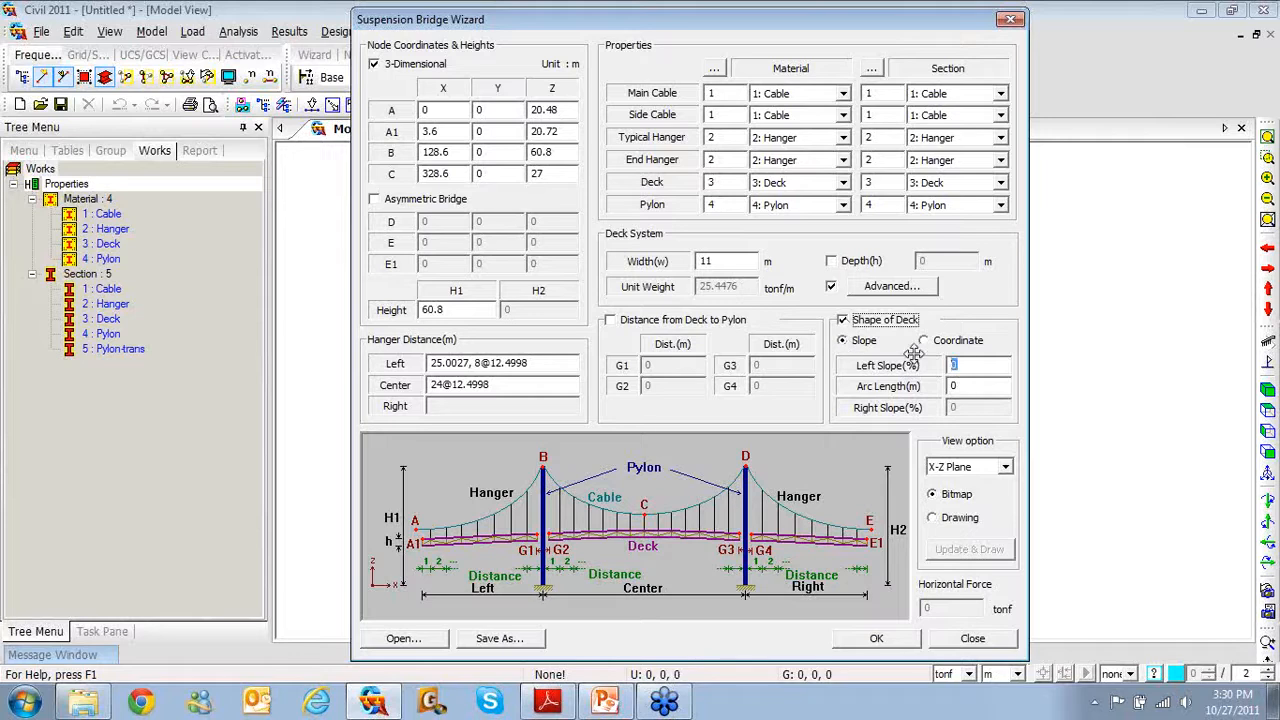
{"action": "key", "text": "Tab"}
{"action": "key", "text": "Tab"}
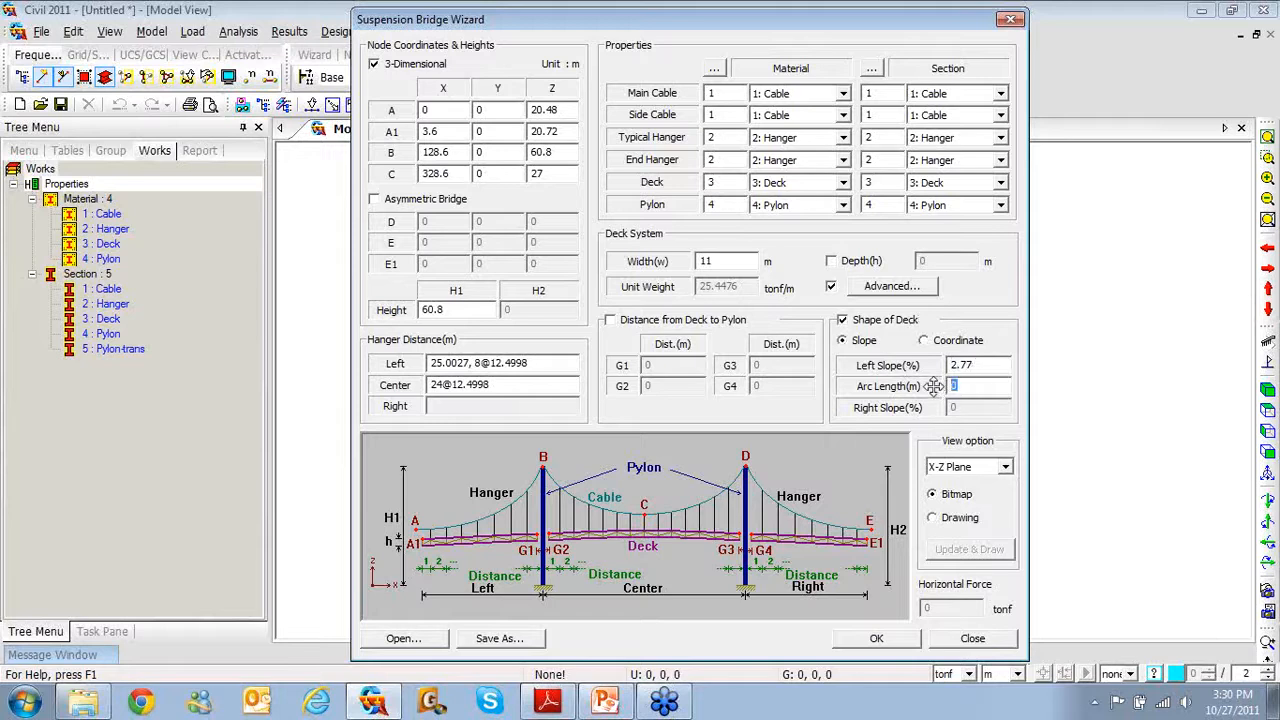
{"action": "type", "text": "650"}
{"action": "left_click_drag", "start_coordinate": [551, 363], "coordinate": [432, 365]}
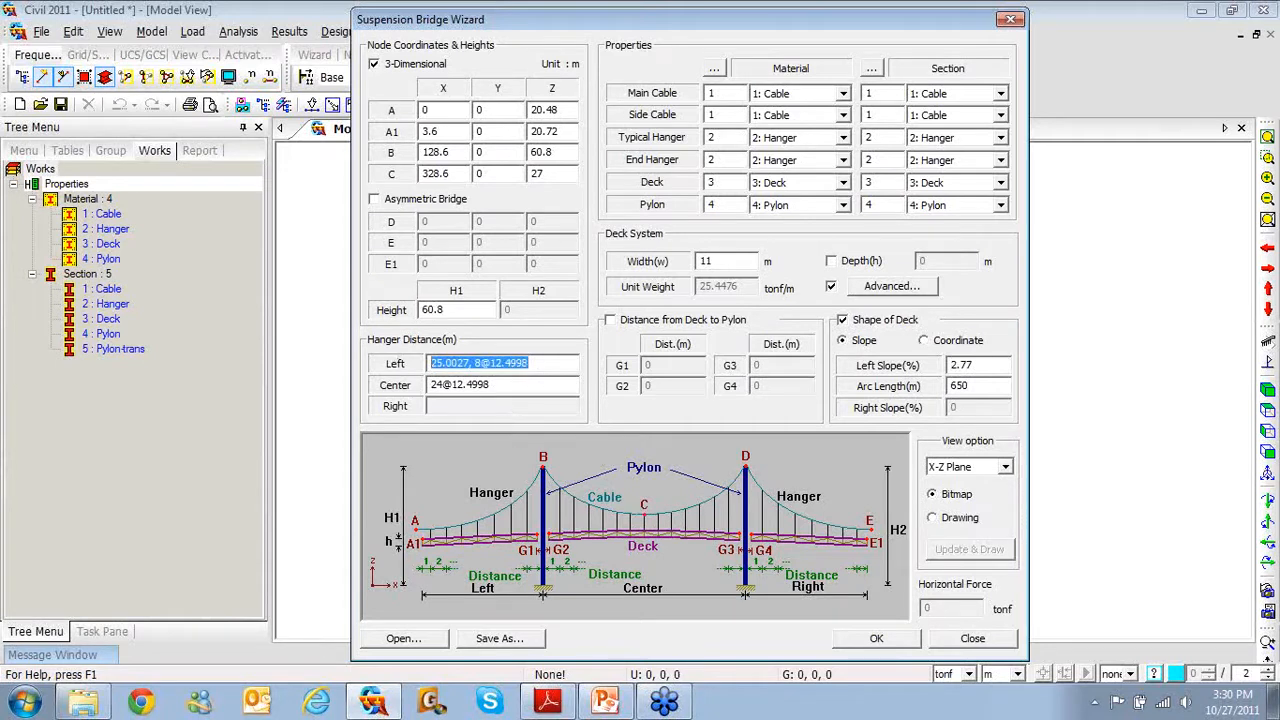
{"action": "type", "text": "10@12.5"}
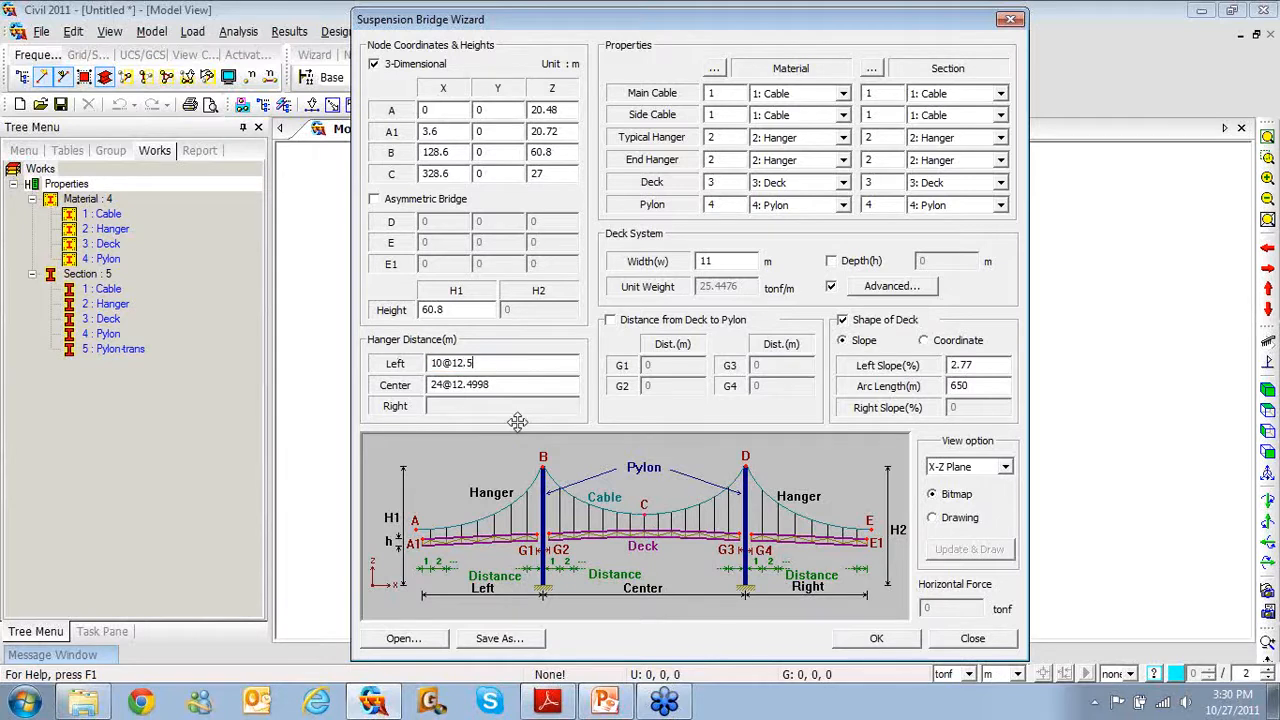
{"action": "key", "text": "Tab"}
{"action": "type", "text": "52@"}
{"action": "type", "text": "12.5"}
Preview the bridge as a line drawing, cancel saving the wizard file, and generate the model
{"action": "left_click", "coordinate": [943, 518]}
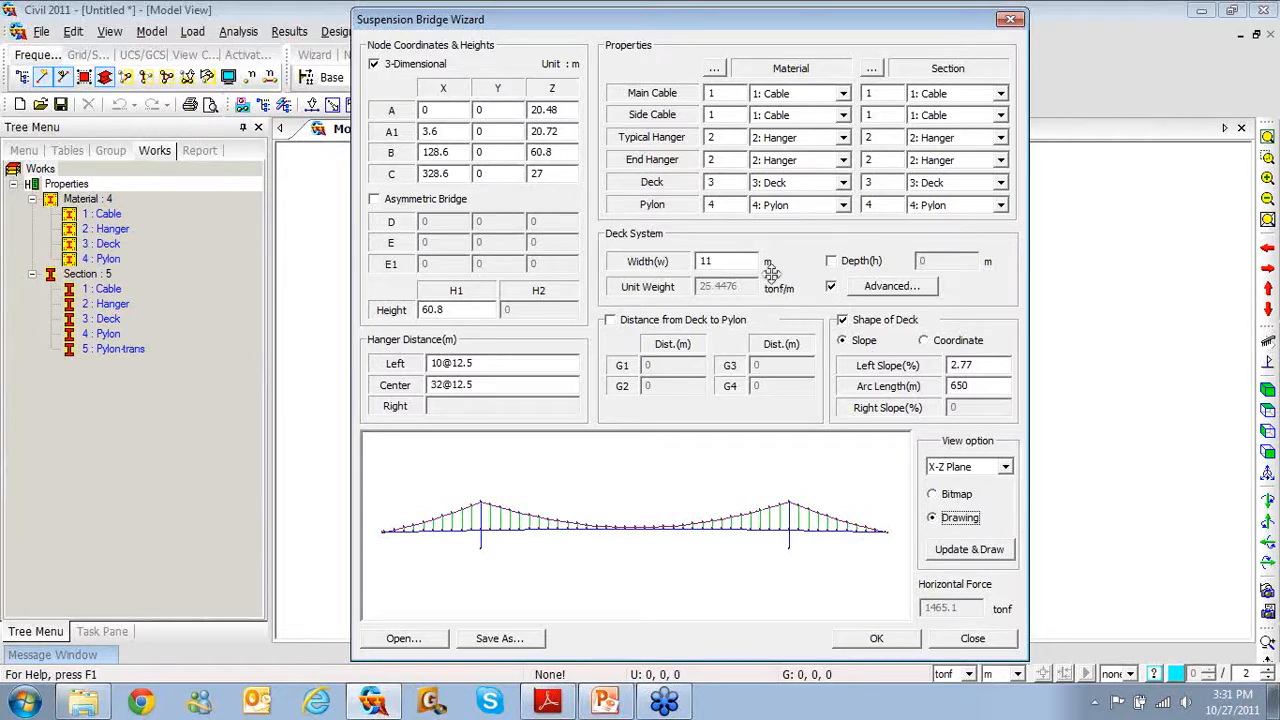
{"action": "left_click", "coordinate": [505, 642]}
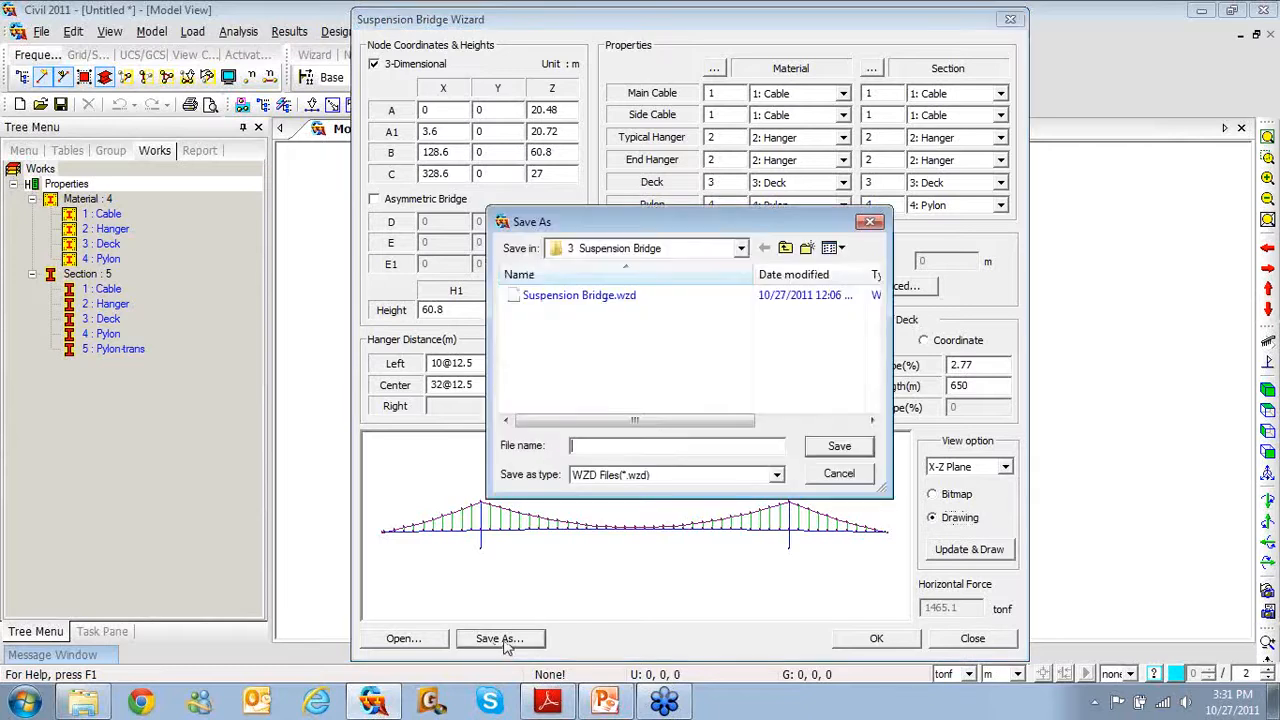
{"action": "left_click", "coordinate": [628, 297]}
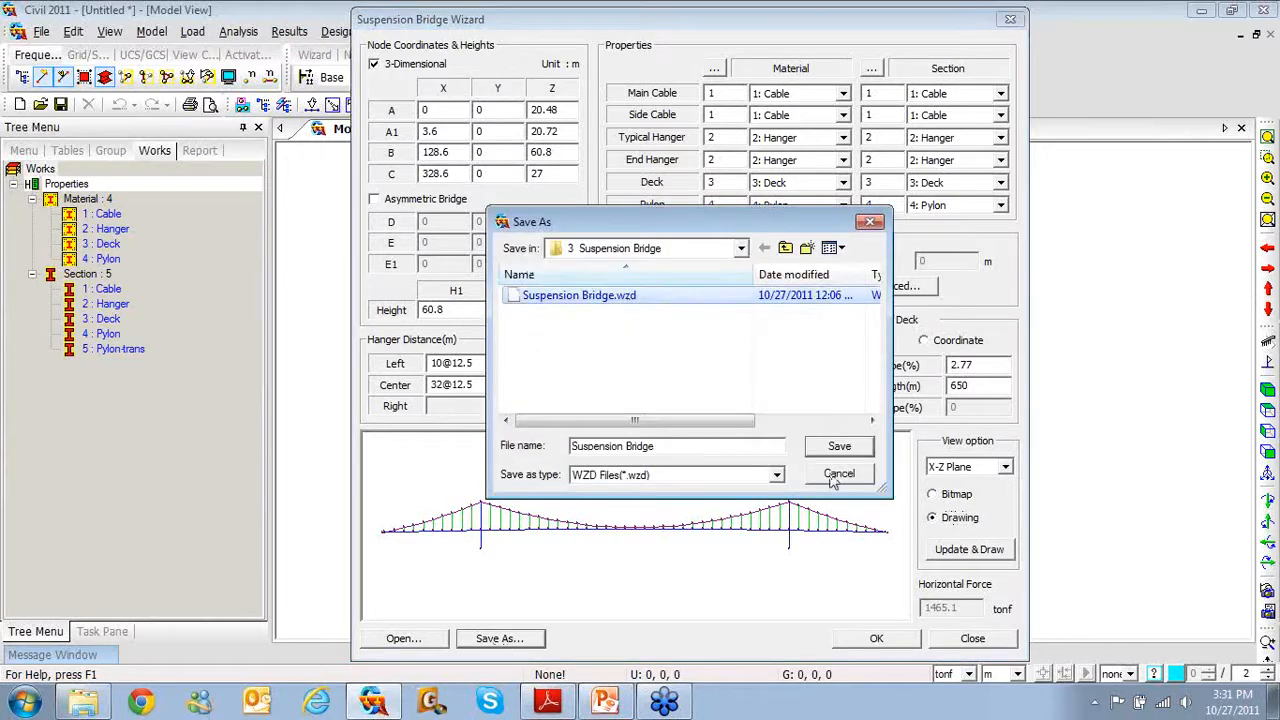
{"action": "left_click", "coordinate": [872, 223]}
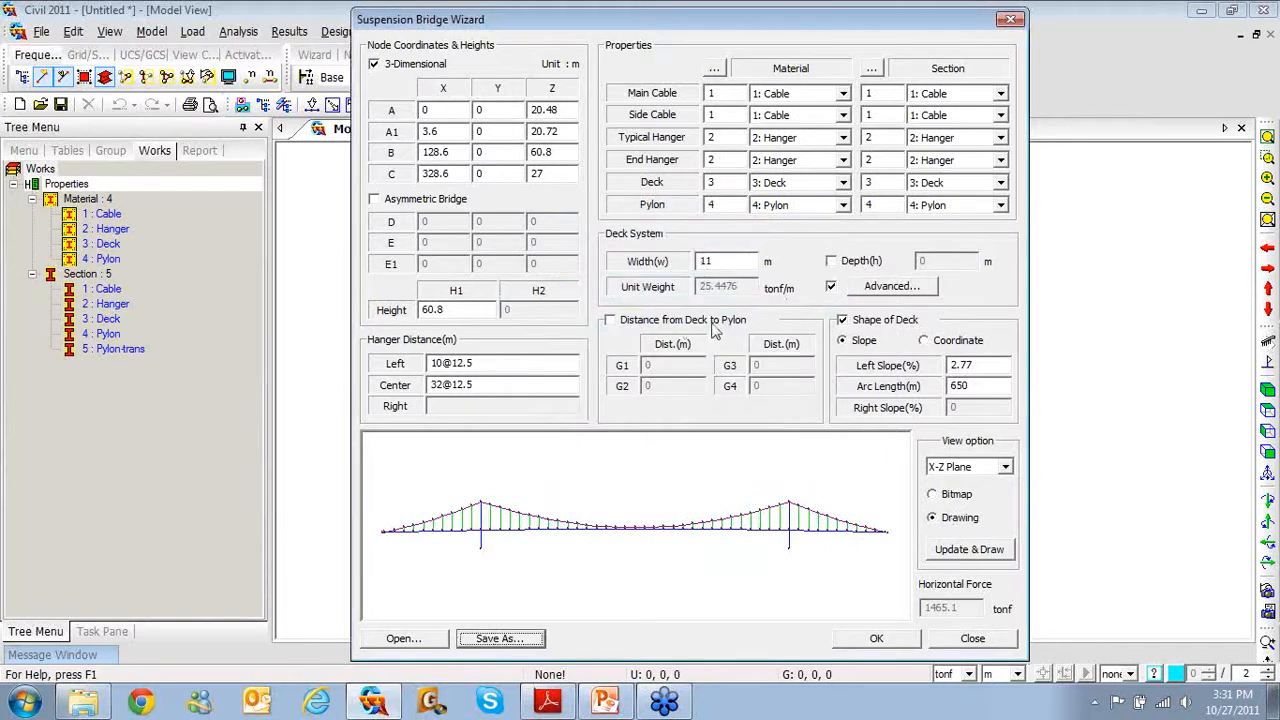
{"action": "left_click", "coordinate": [876, 641]}
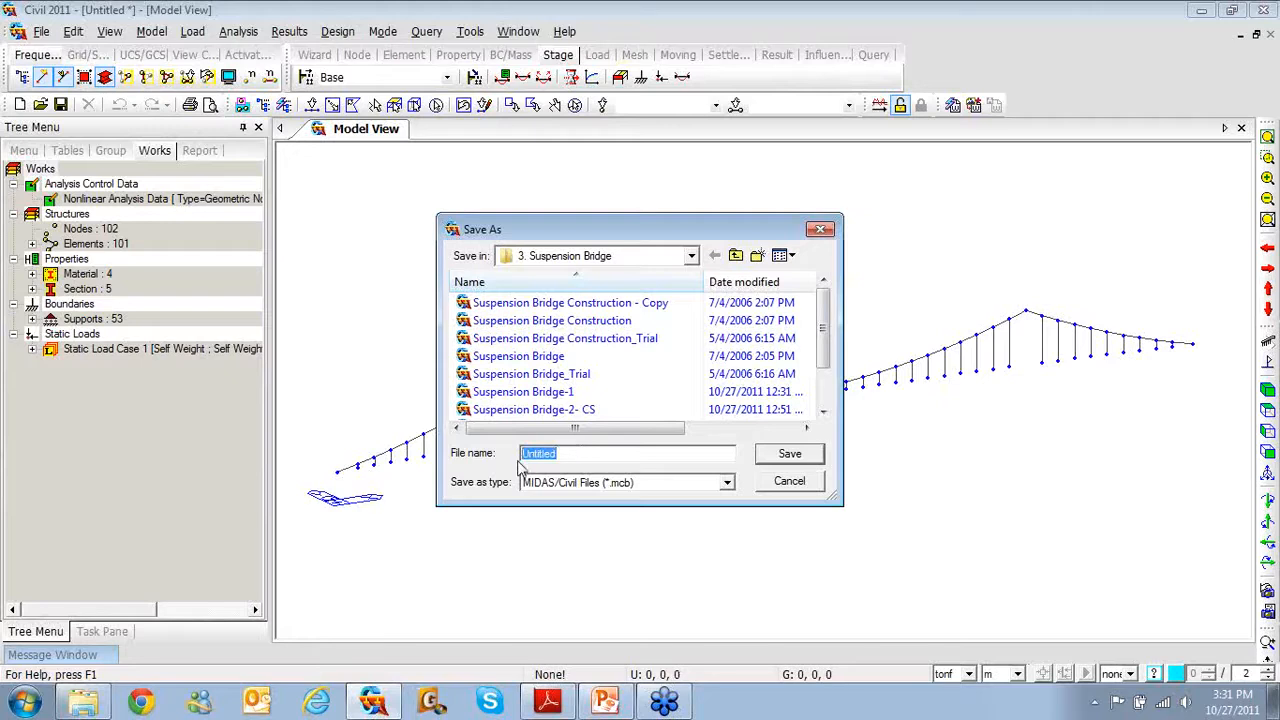
Save the generated model as SB in the 3. Suspension Bridge folder
{"action": "type", "text": "SB"}
{"action": "left_click", "coordinate": [803, 454]}
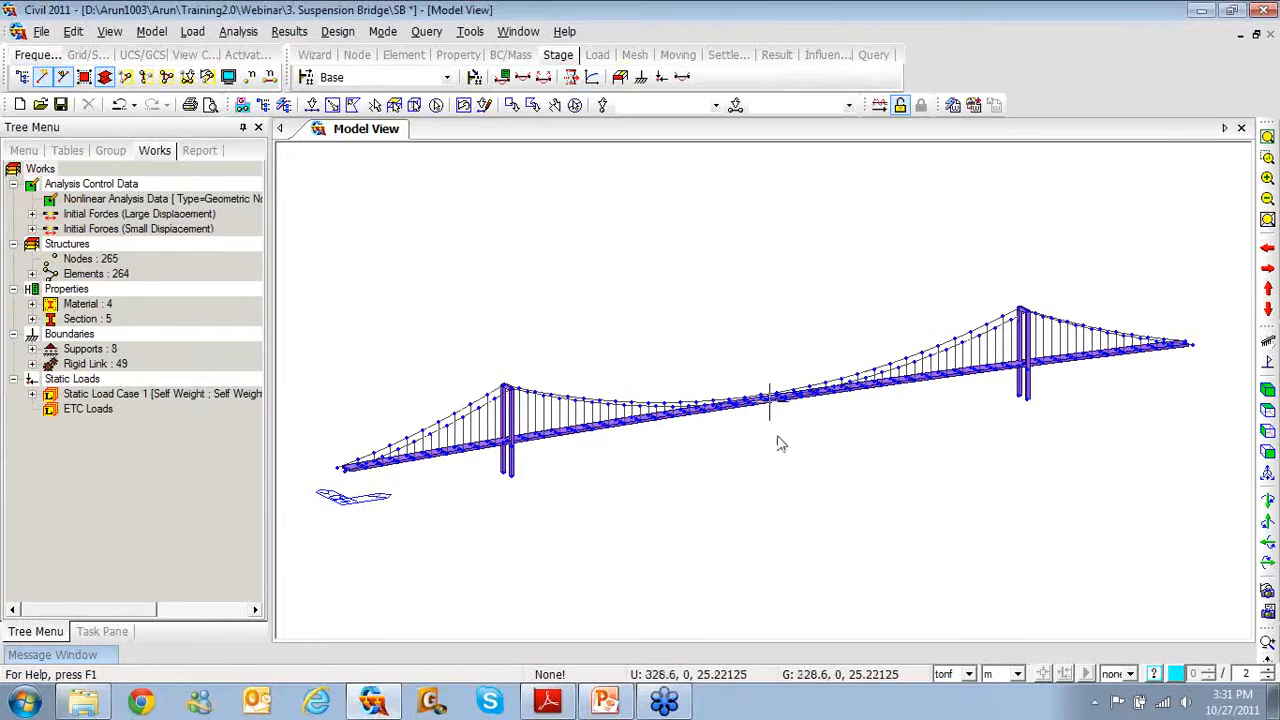
Show the bridge in front elevation with hidden surfaces removed and expand the initial force entries
{"action": "left_click", "coordinate": [1267, 452]}
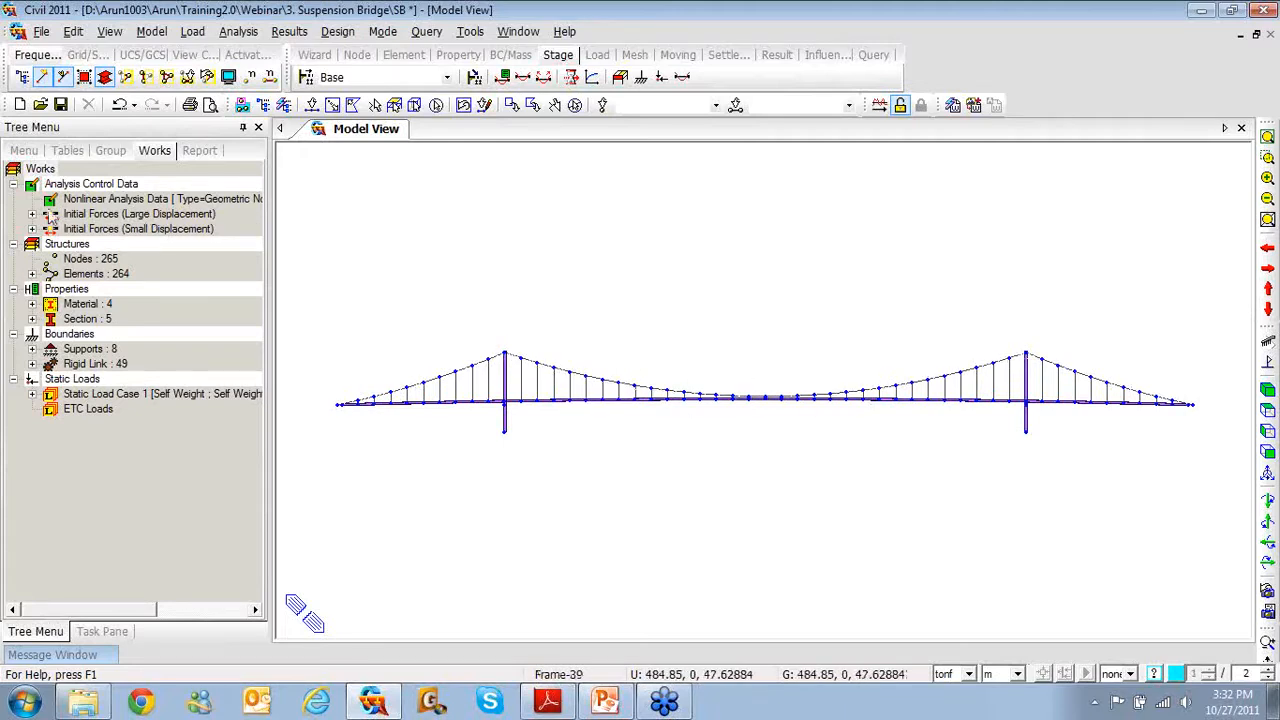
{"action": "left_click", "coordinate": [32, 214]}
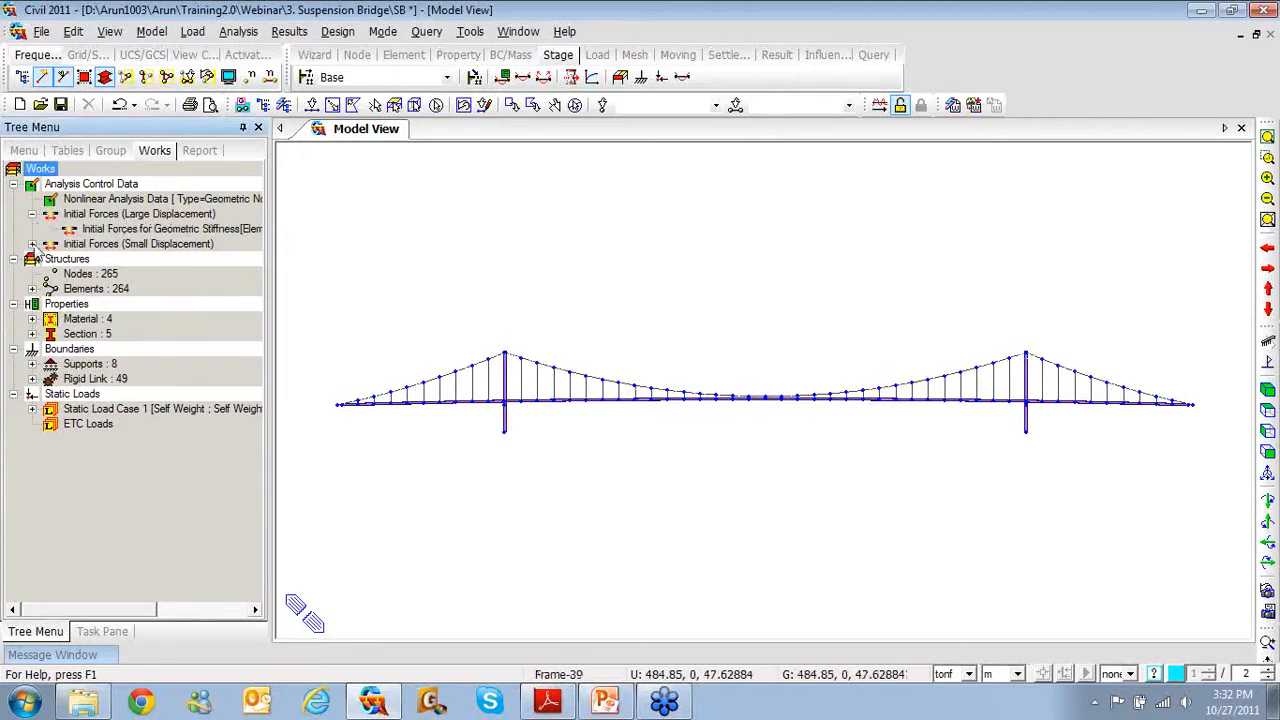
{"action": "left_click", "coordinate": [32, 244]}
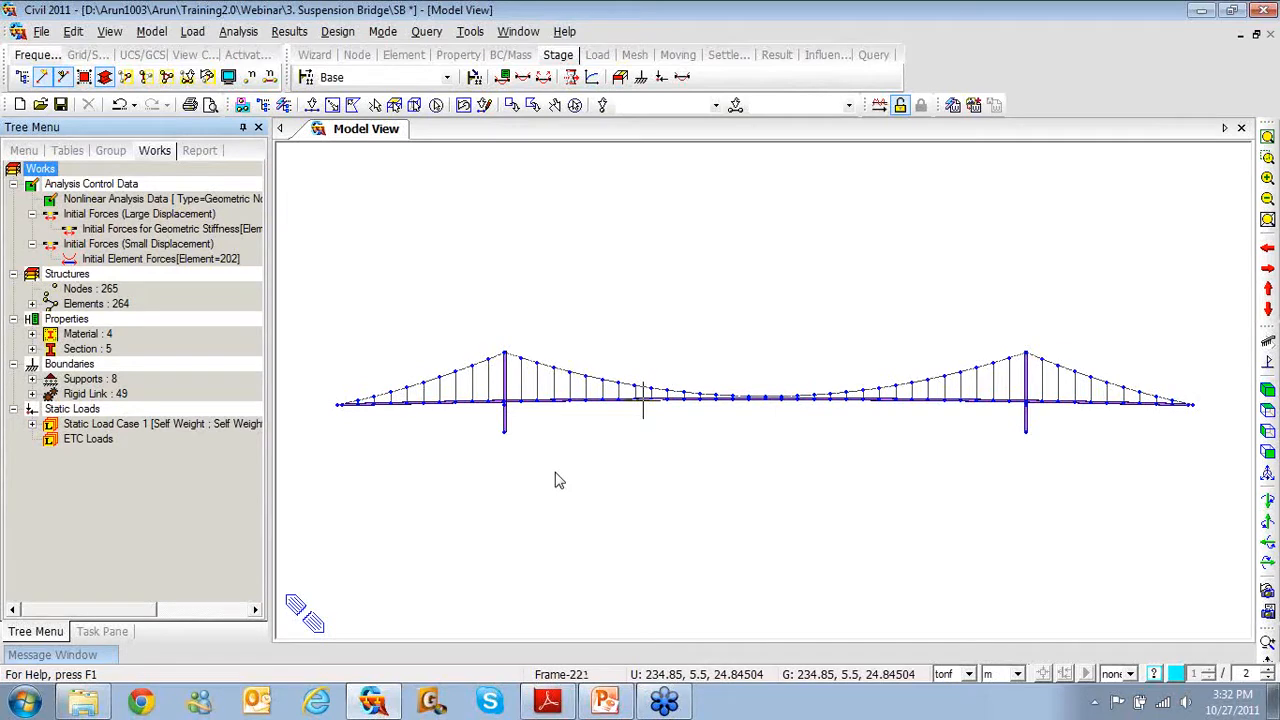
{"action": "left_click", "coordinate": [104, 78]}
{"action": "middle_click_drag", "start_coordinate": [509, 443], "coordinate": [529, 470]}
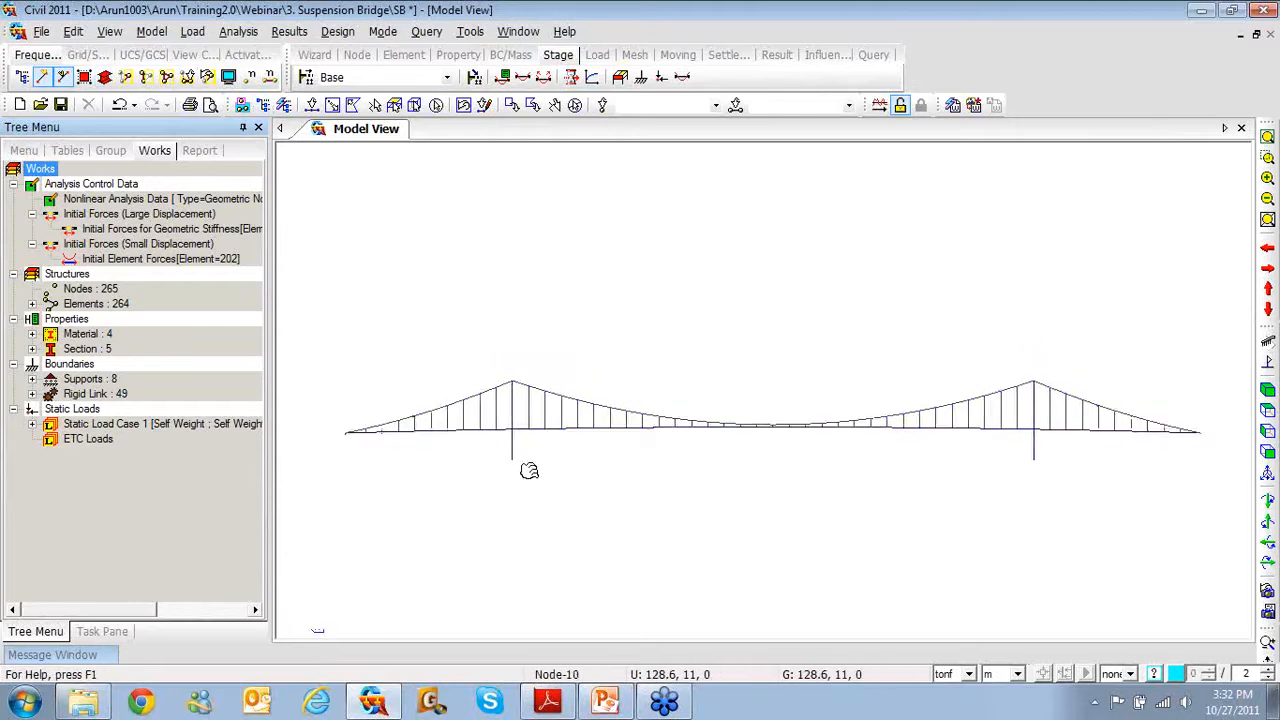
{"action": "scroll", "coordinate": [523, 451], "scroll_direction": "up", "scroll_amount": 5}
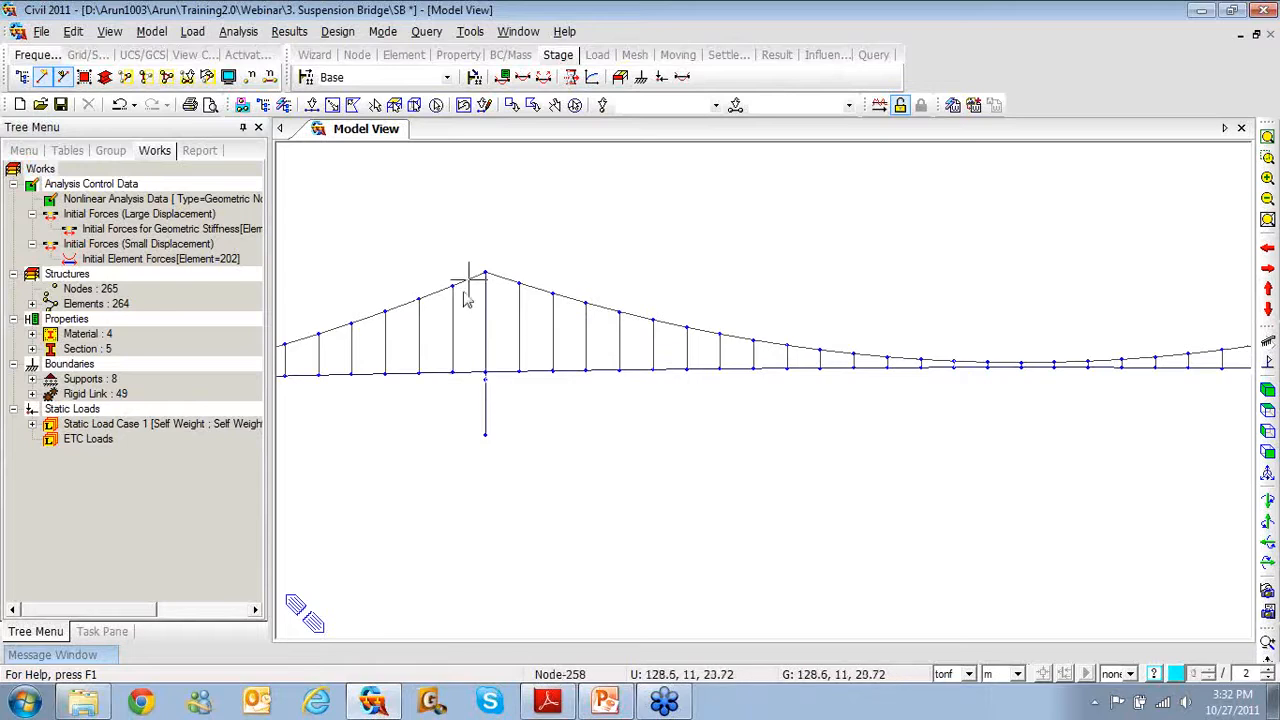
Select the deck-level nodes at the right pylon's base (258, 260)
{"action": "left_click", "coordinate": [486, 378]}
{"action": "middle_click_drag", "start_coordinate": [841, 458], "coordinate": [367, 409]}
{"action": "left_click_drag", "start_coordinate": [1067, 329], "coordinate": [1094, 348]}
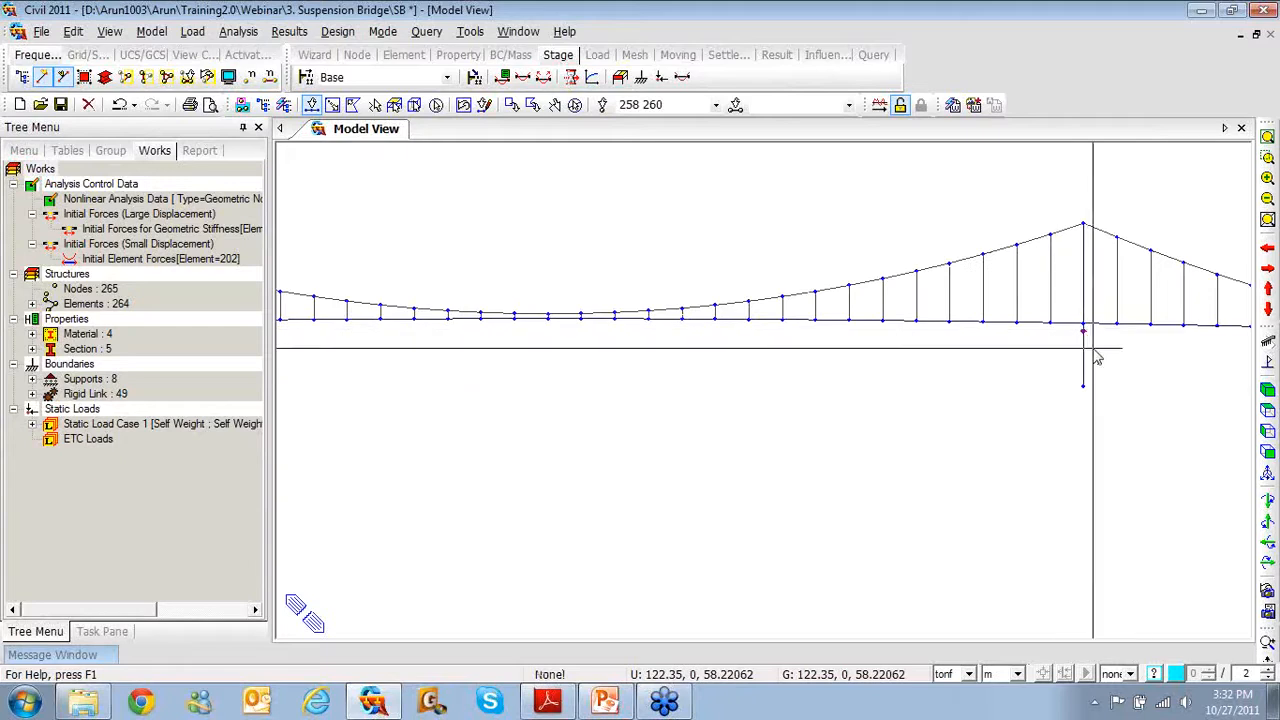
Translate the selected nodes by (0, 0, 2.796635) with Intersect Frame Elements enabled
{"action": "right_click", "coordinate": [628, 367]}
{"action": "mouse_move", "coordinate": [660, 380]}
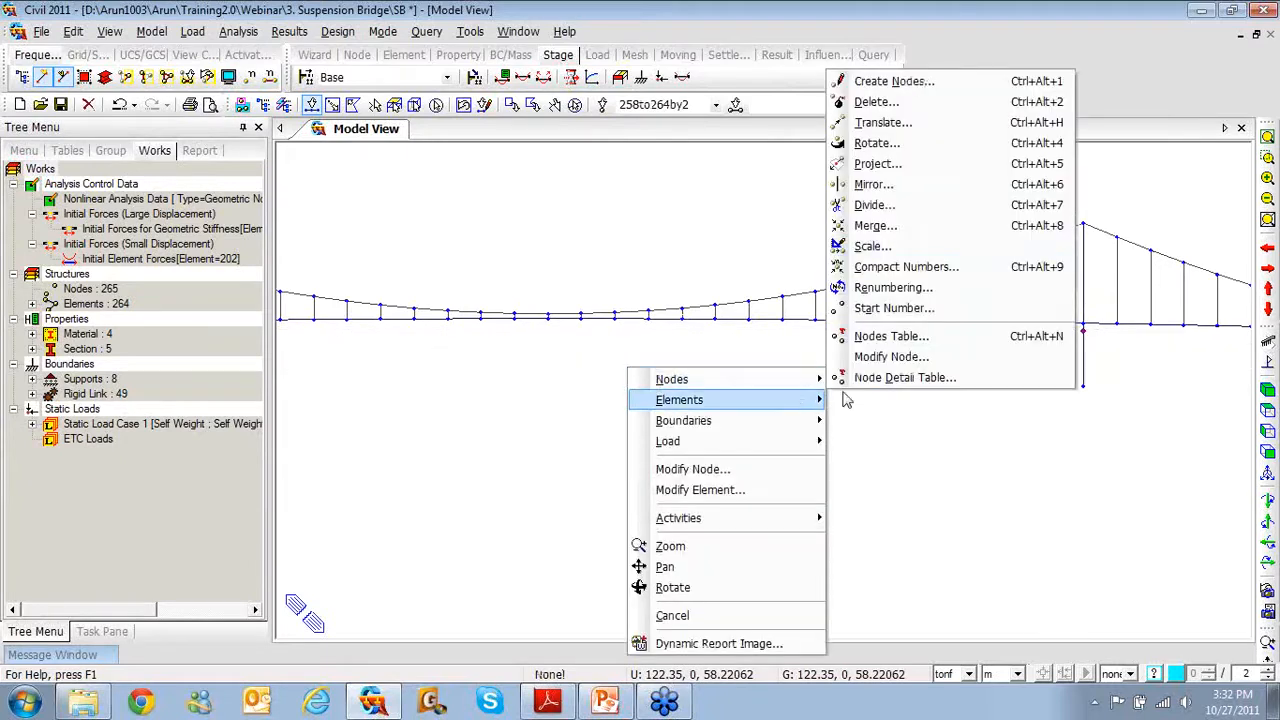
{"action": "left_click", "coordinate": [862, 126]}
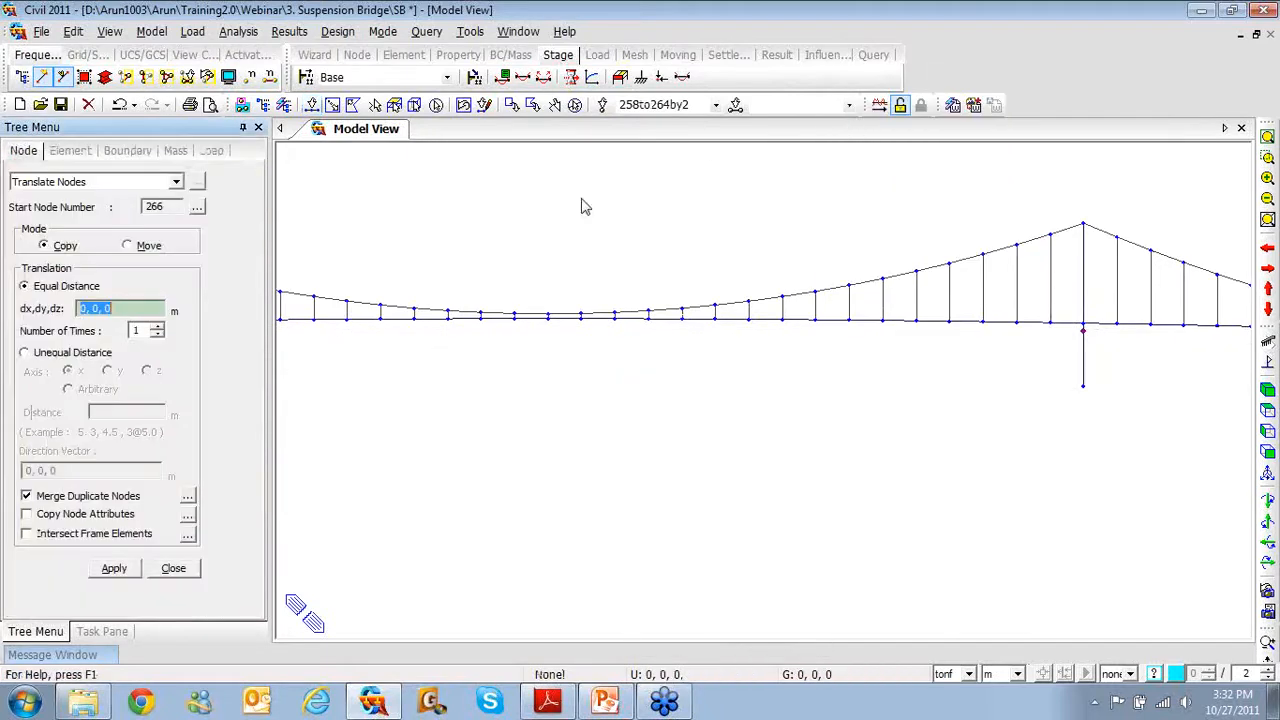
{"action": "left_click", "coordinate": [142, 246]}
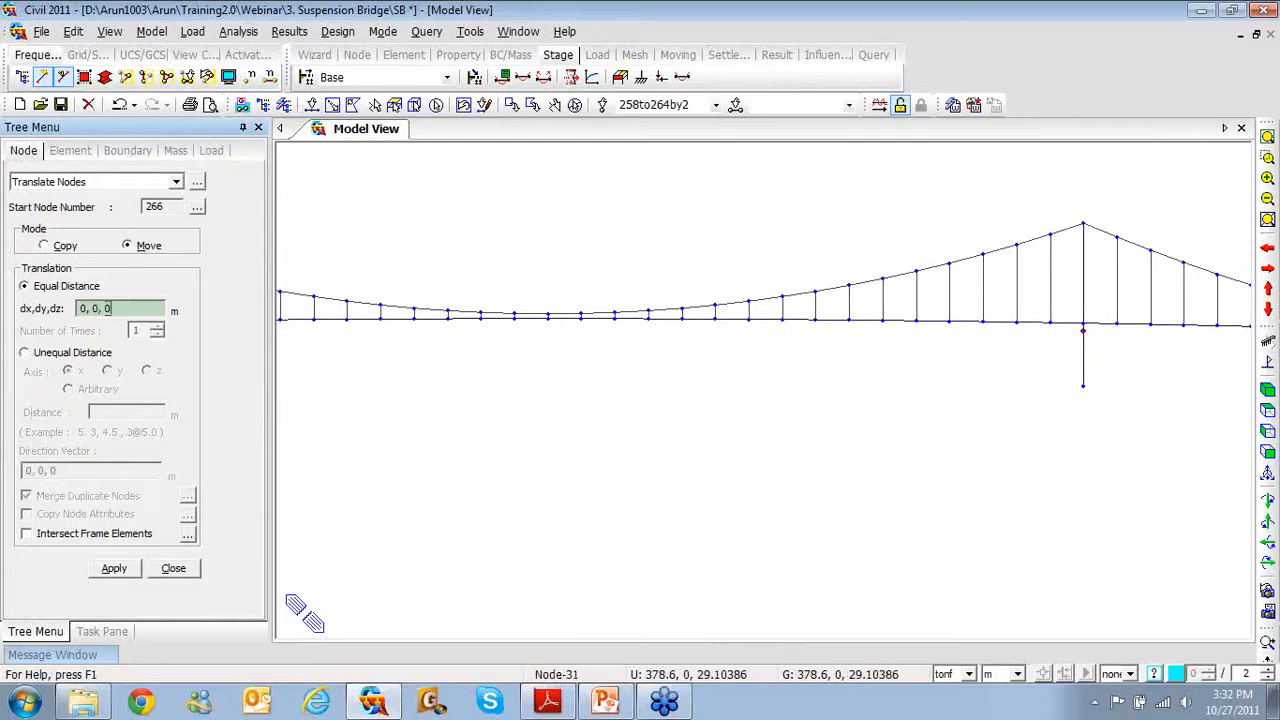
{"action": "left_click", "coordinate": [1085, 332]}
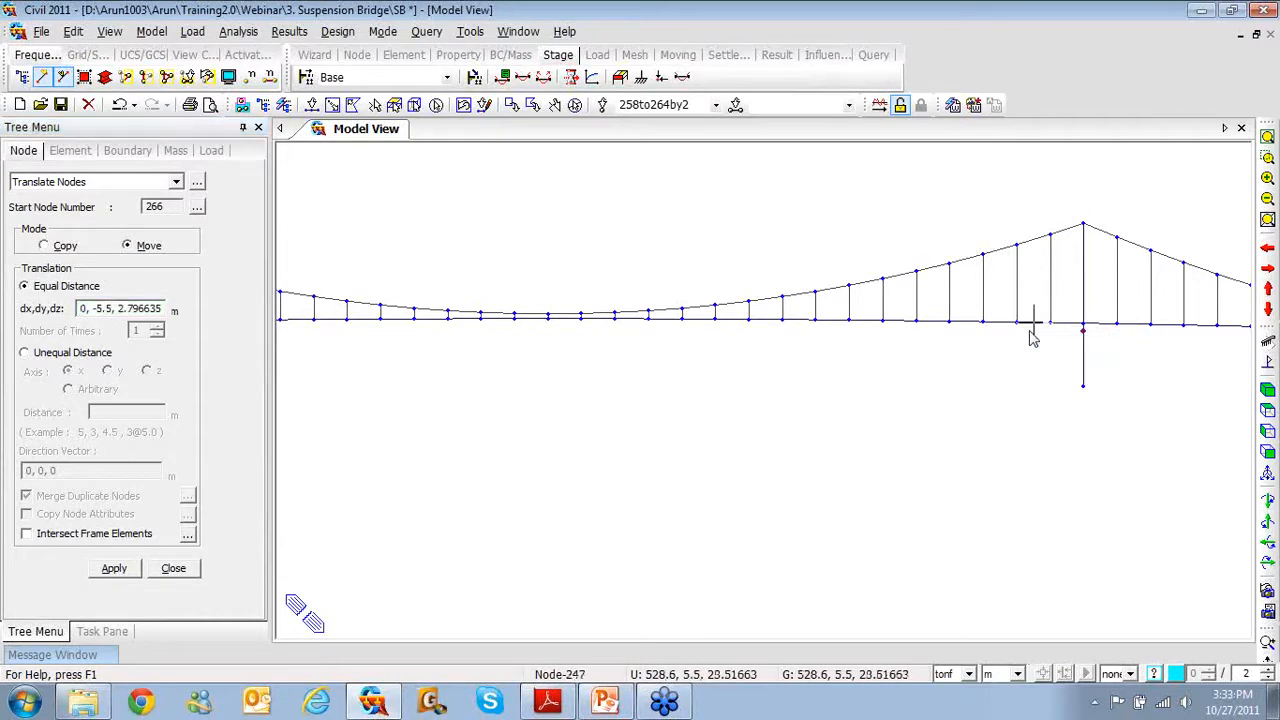
{"action": "left_click", "coordinate": [112, 306]}
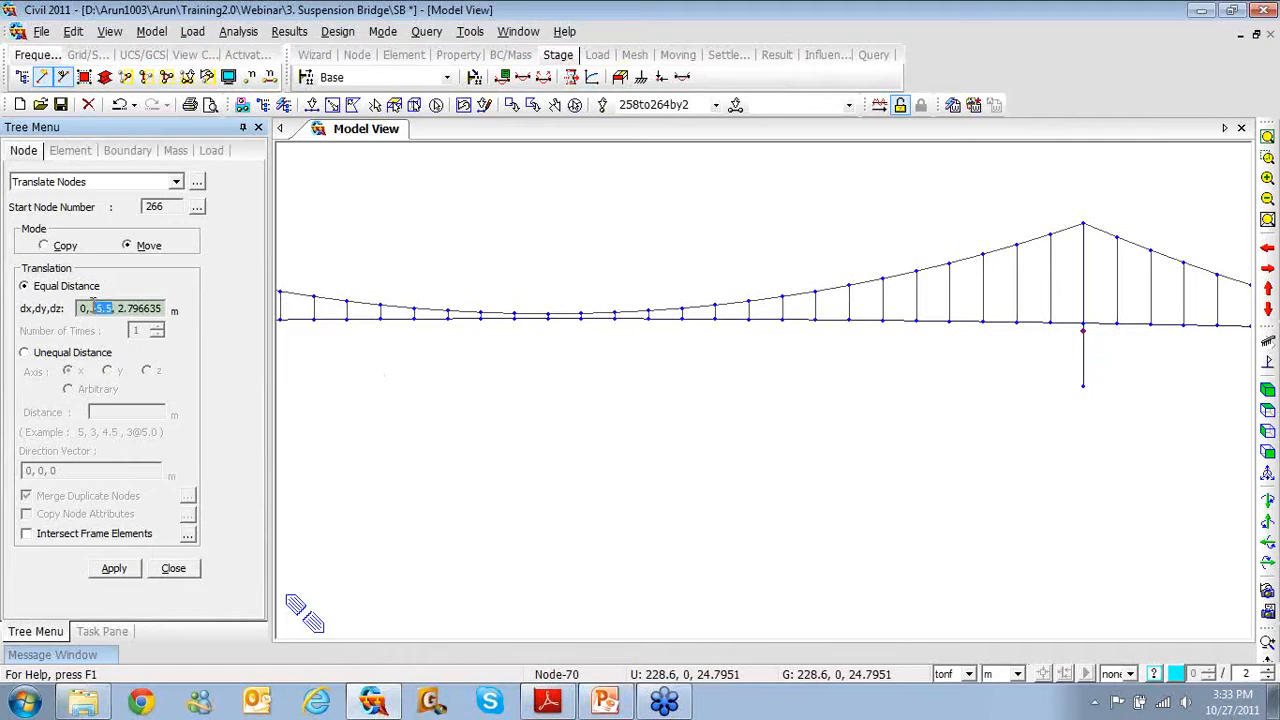
{"action": "type", "text": "0"}
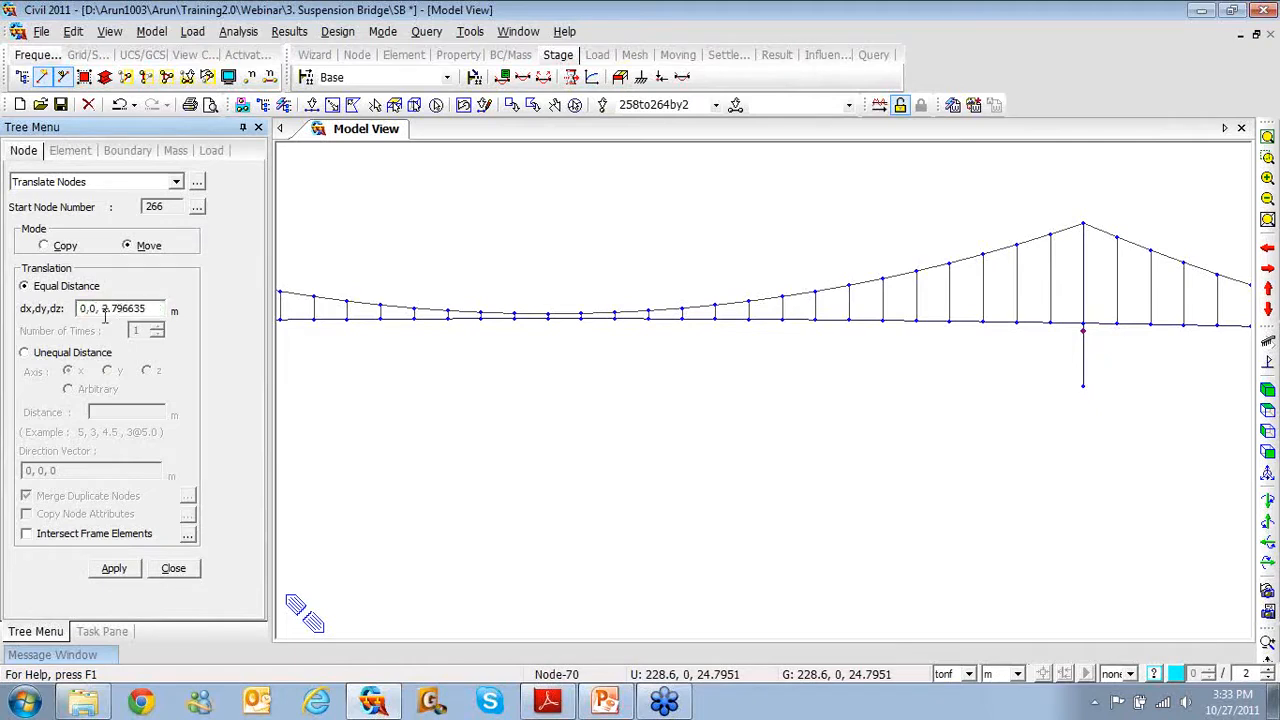
{"action": "left_click", "coordinate": [70, 537]}
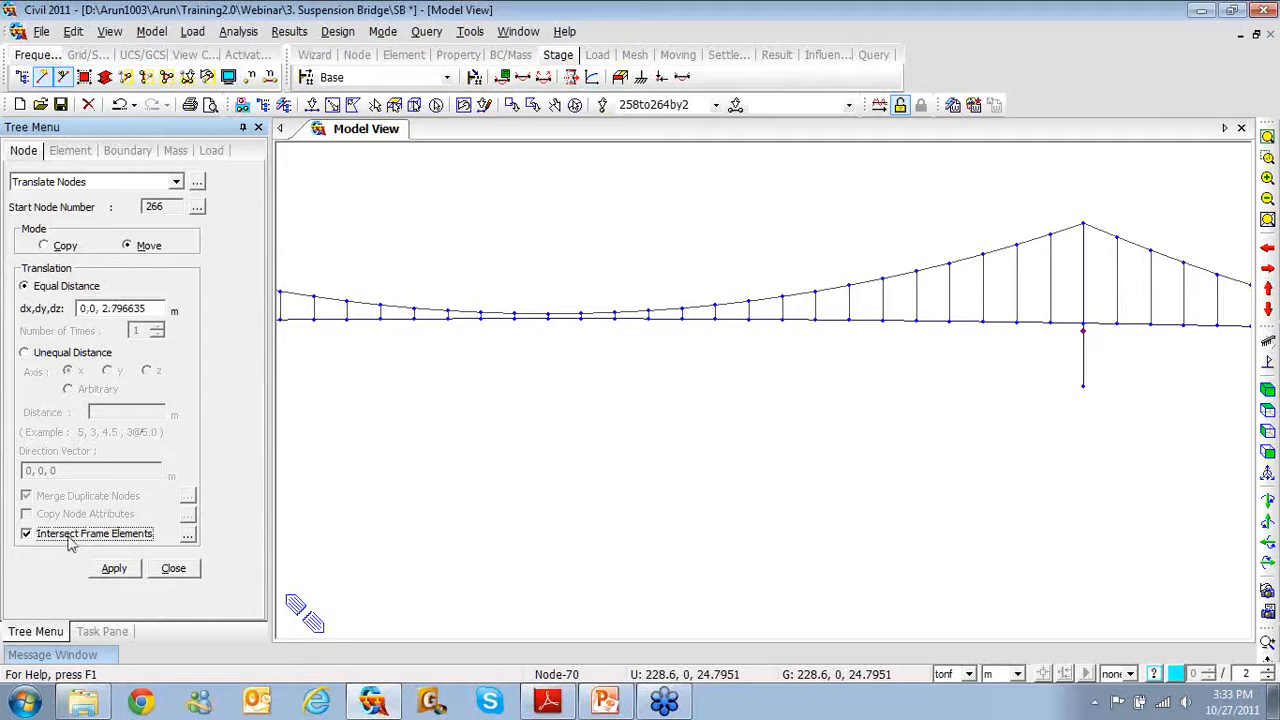
{"action": "left_click", "coordinate": [114, 569]}
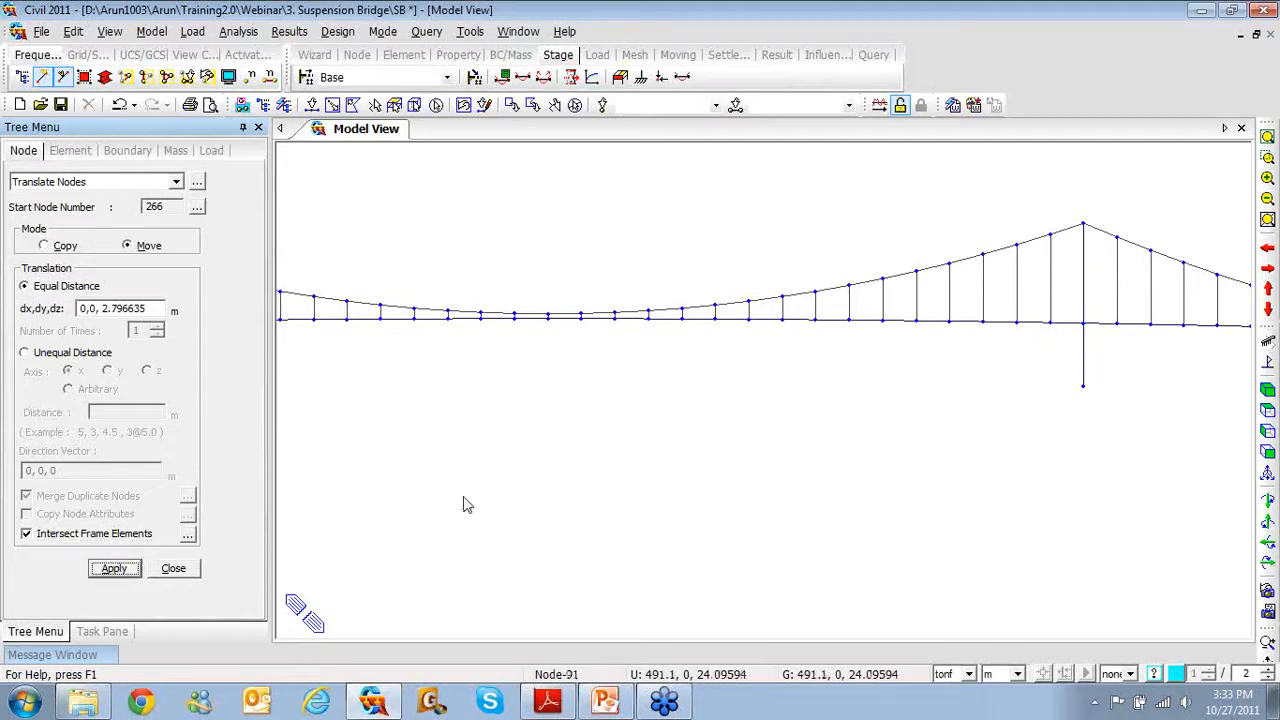
{"action": "middle_click_drag", "start_coordinate": [516, 480], "coordinate": [968, 489]}
{"action": "scroll", "coordinate": [612, 408], "scroll_direction": "down", "scroll_amount": 2}
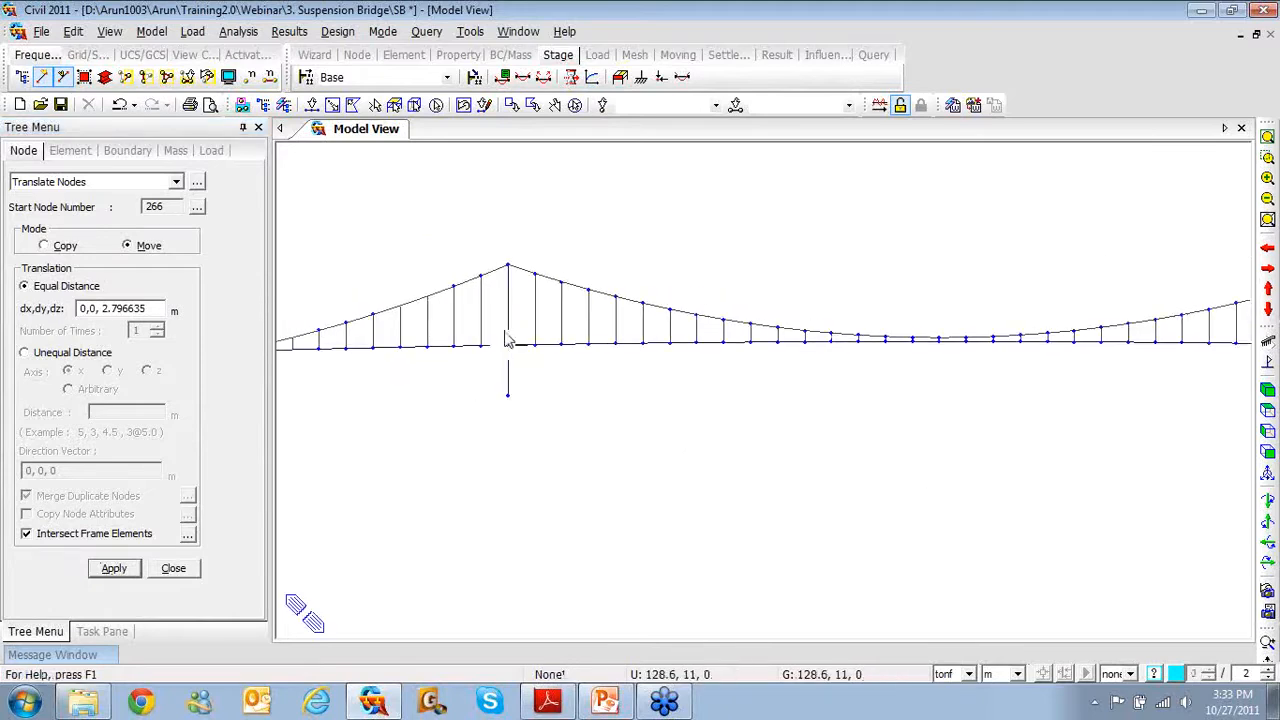
Select the upper pylon segments of both the left and right towers
{"action": "left_click", "coordinate": [312, 104]}
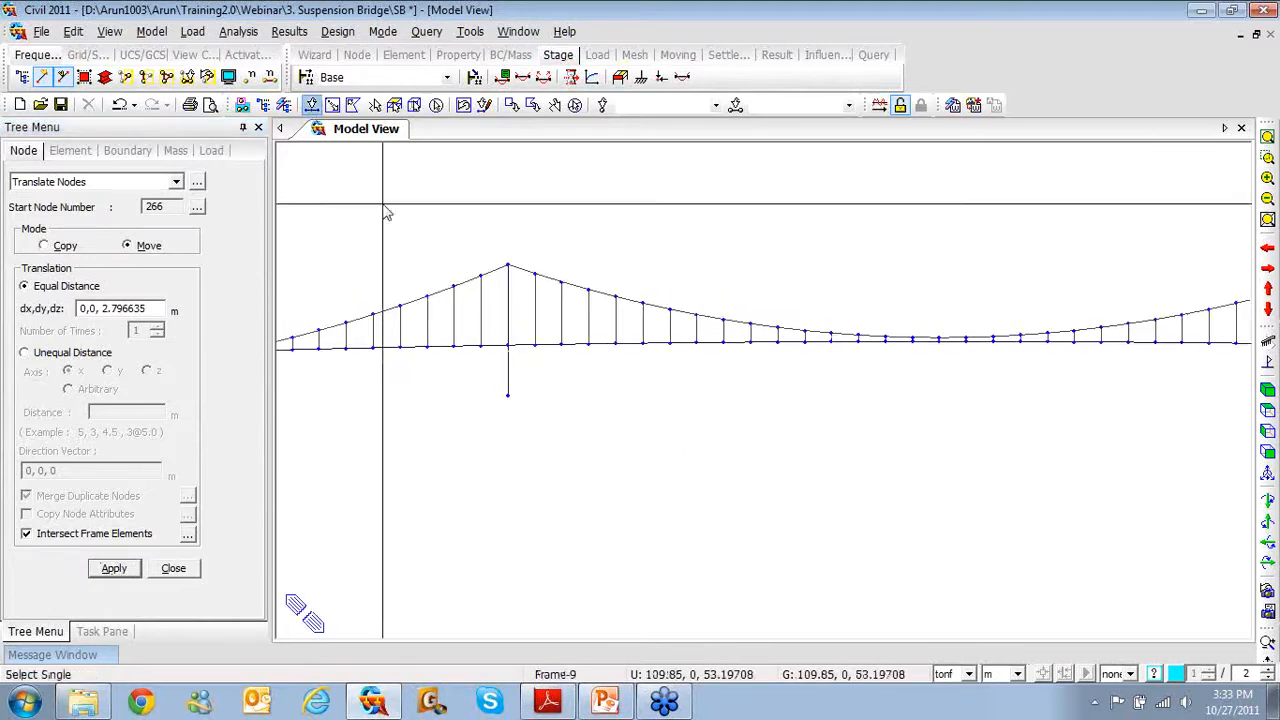
{"action": "left_click", "coordinate": [508, 271]}
{"action": "middle_click_drag", "start_coordinate": [911, 431], "coordinate": [576, 416]}
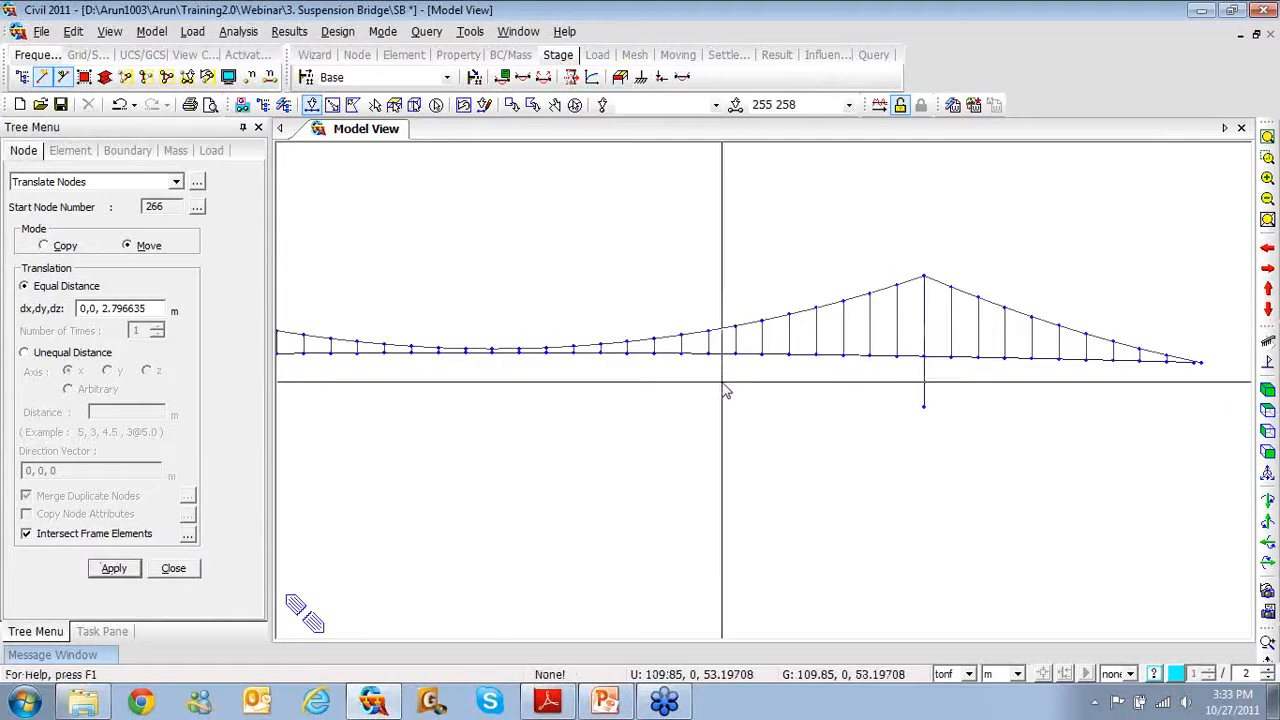
{"action": "left_click", "coordinate": [923, 280]}
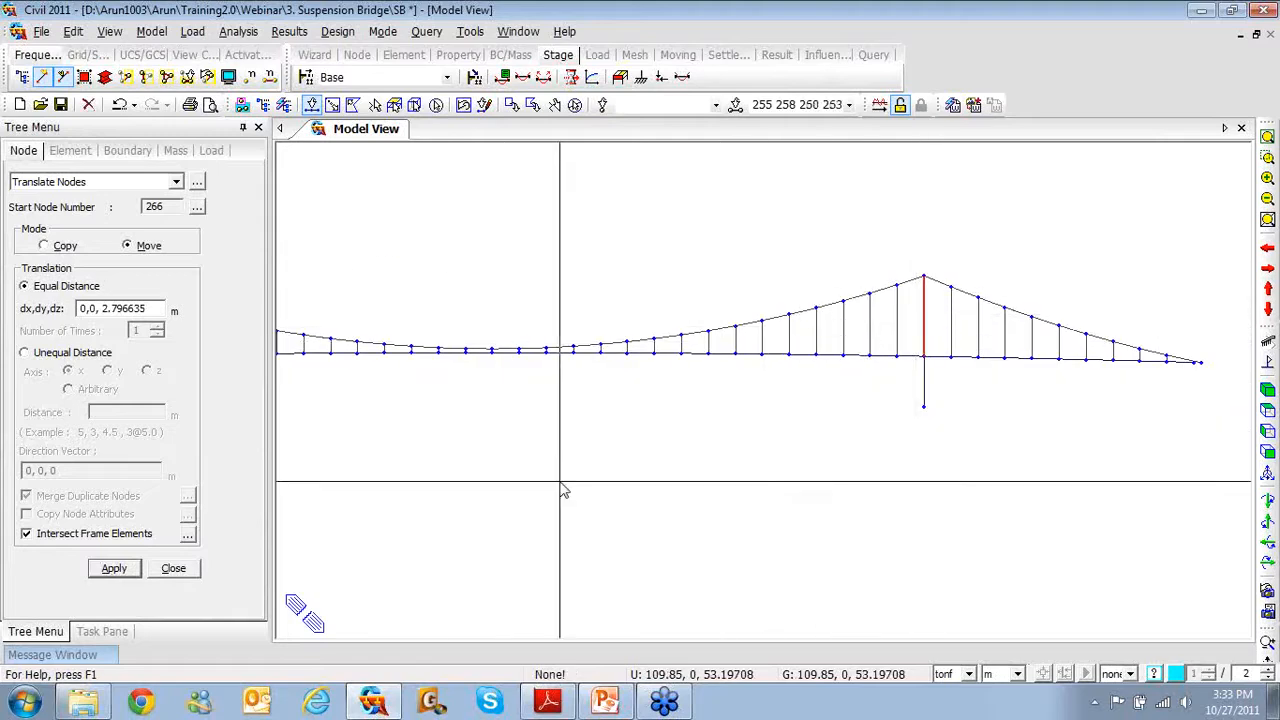
{"action": "middle_click_drag", "start_coordinate": [560, 457], "coordinate": [929, 457]}
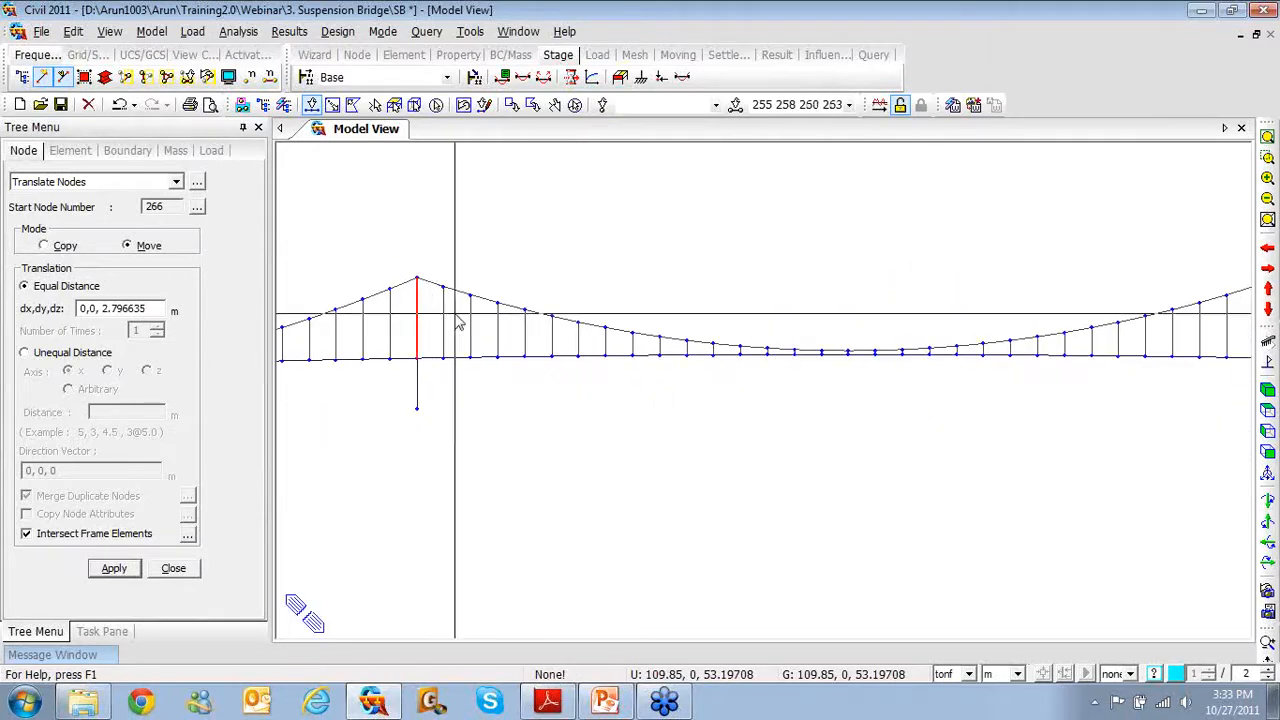
Divide the selected pylon elements at unequal distances of 1.25 and 18.75 m
{"action": "right_click", "coordinate": [481, 224]}
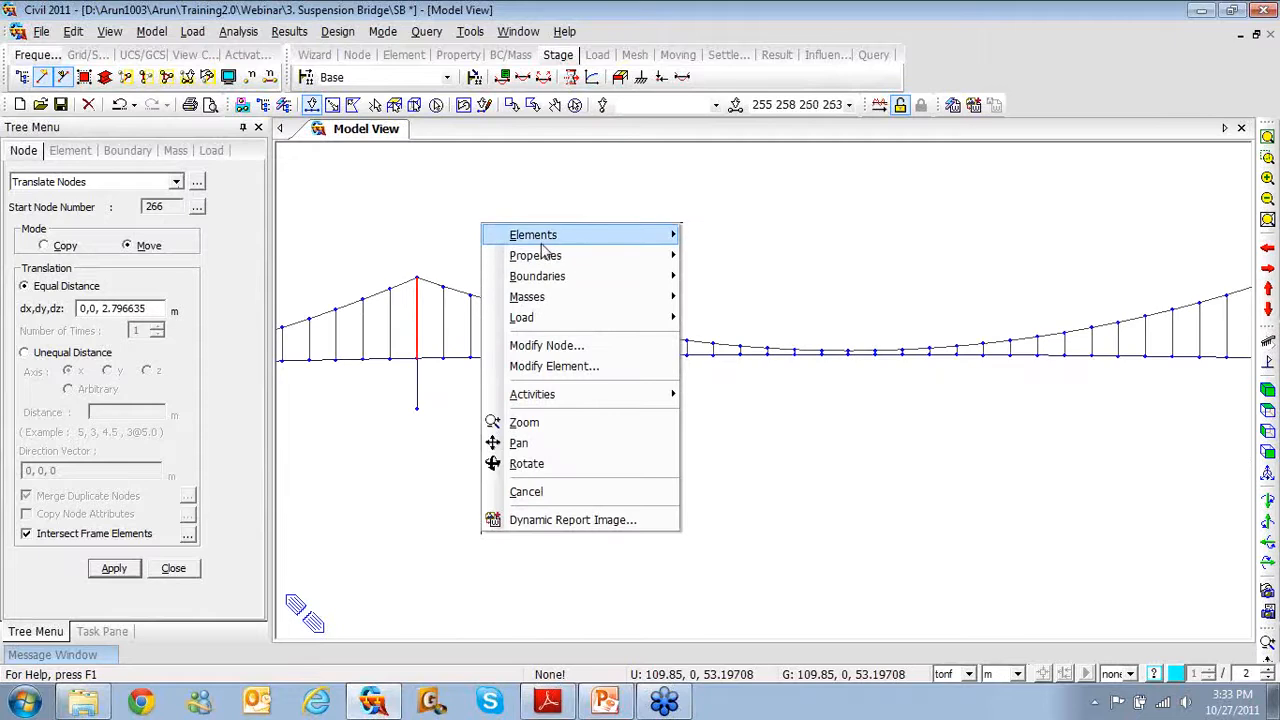
{"action": "mouse_move", "coordinate": [571, 238]}
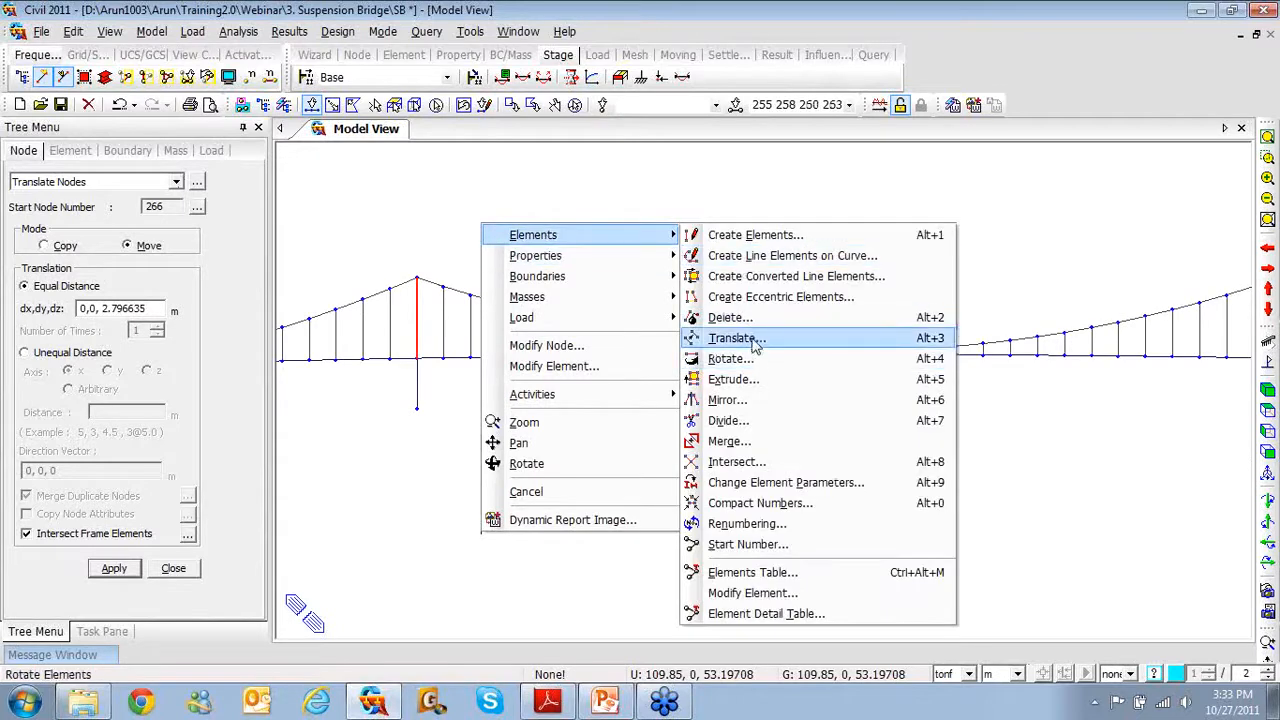
{"action": "left_click", "coordinate": [740, 421]}
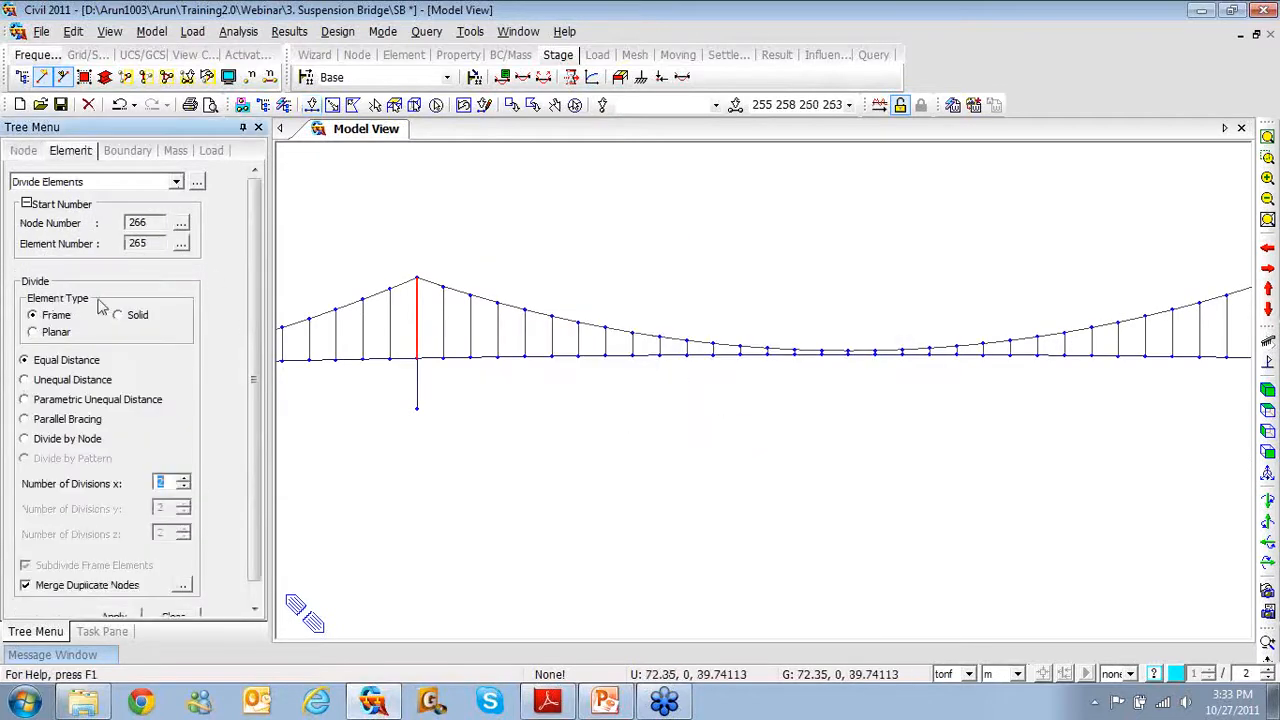
{"action": "left_click", "coordinate": [27, 380]}
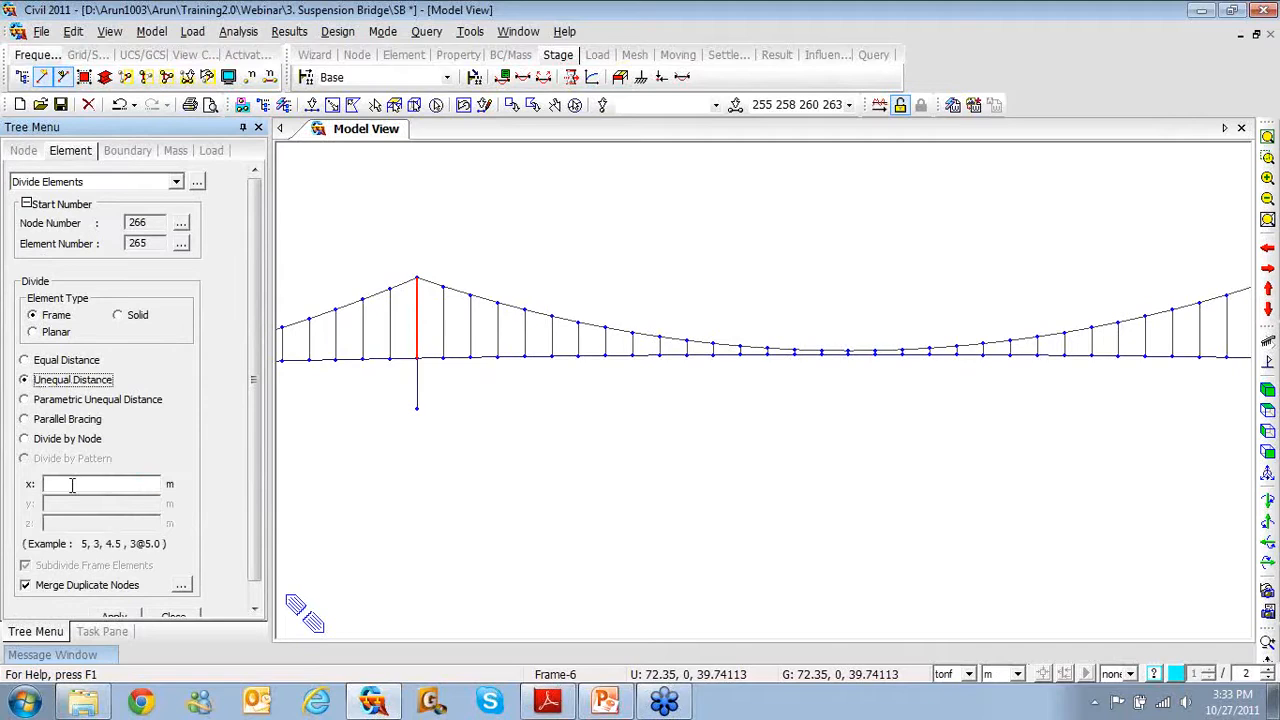
{"action": "left_click", "coordinate": [72, 485]}
{"action": "scroll", "coordinate": [240, 500], "scroll_direction": "down", "scroll_amount": 1}
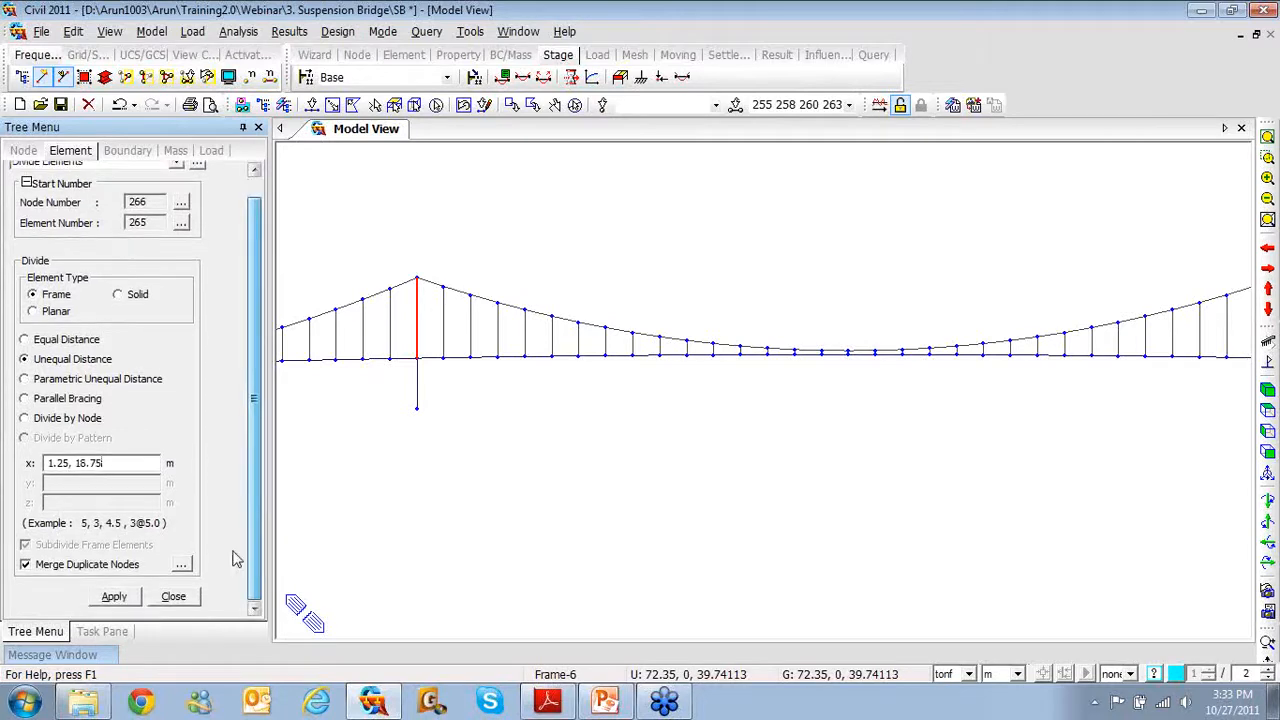
{"action": "left_click", "coordinate": [116, 596]}
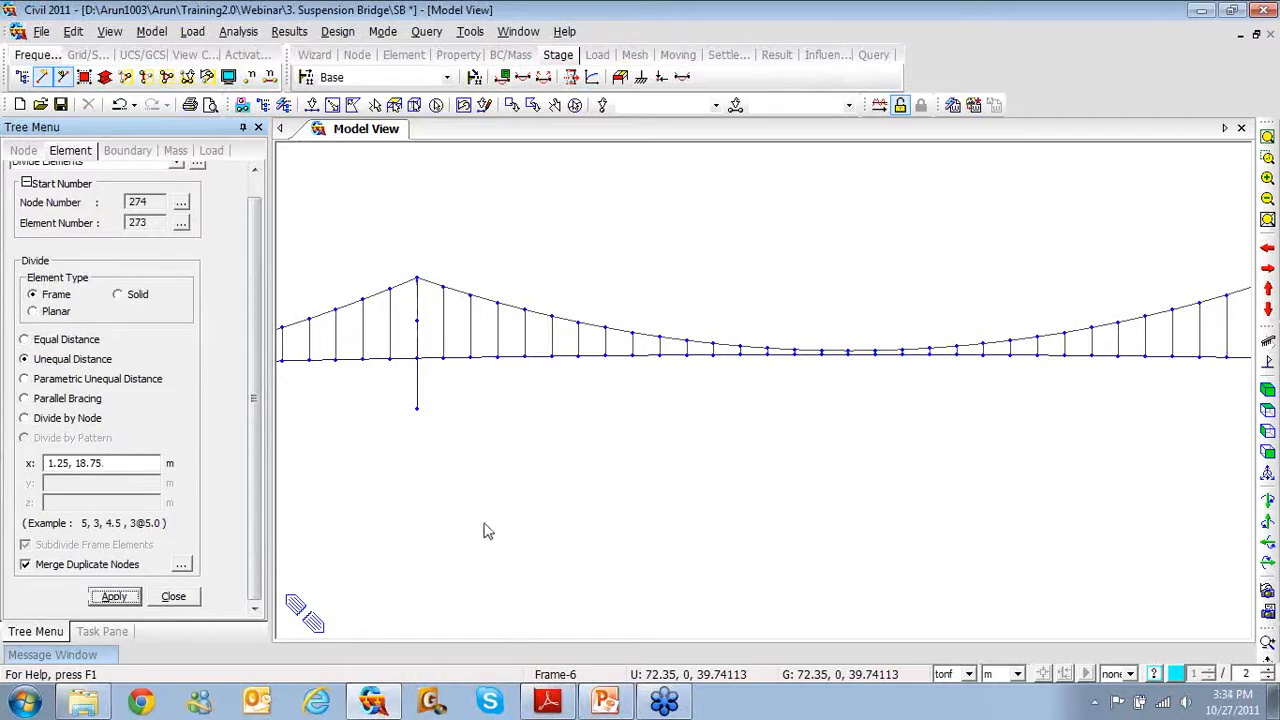
Switch to an isometric view and recentre the bridge on the tower
{"action": "left_click", "coordinate": [1268, 394]}
{"action": "middle_click_drag", "start_coordinate": [516, 458], "coordinate": [593, 464]}
{"action": "scroll", "coordinate": [588, 446], "scroll_direction": "up", "scroll_amount": 1}
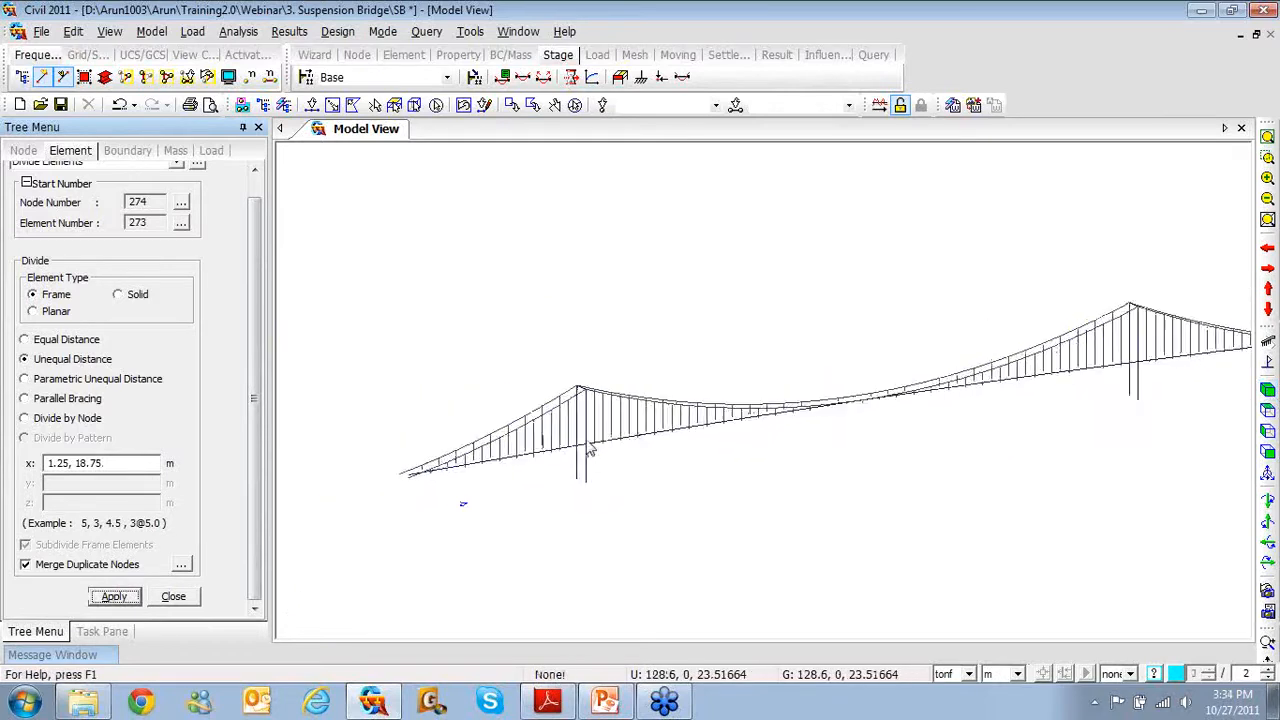
{"action": "scroll", "coordinate": [590, 450], "scroll_direction": "up", "scroll_amount": 5}
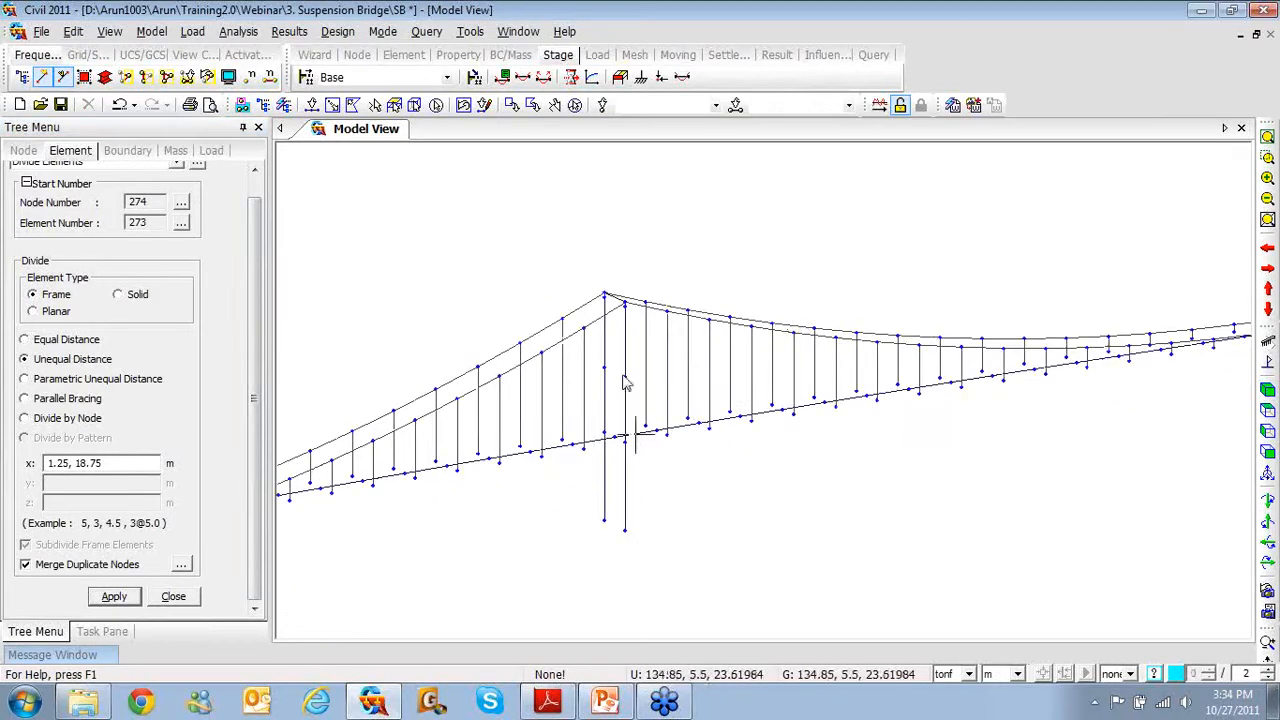
{"action": "scroll", "coordinate": [625, 383], "scroll_direction": "down", "scroll_amount": 3}
{"action": "right_click", "coordinate": [349, 205]}
Start creating elements with Pylon material and the Pylon-trans section
{"action": "mouse_move", "coordinate": [376, 222]}
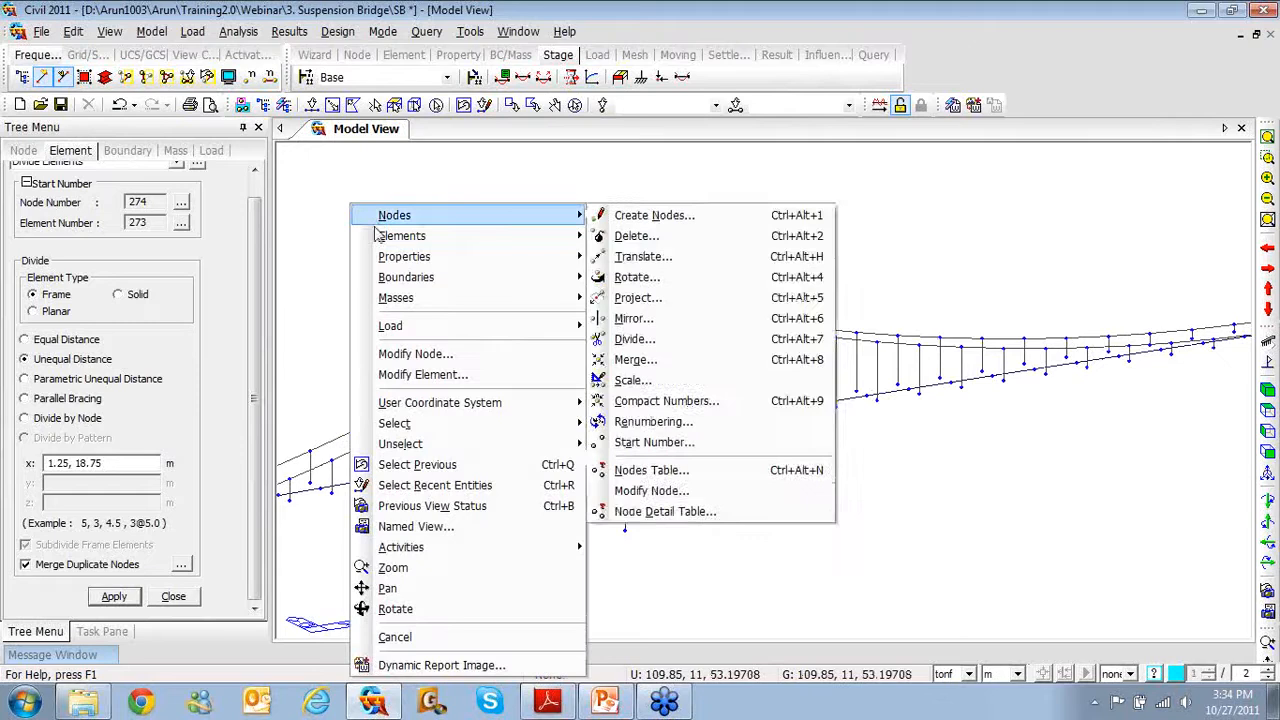
{"action": "left_click", "coordinate": [655, 236]}
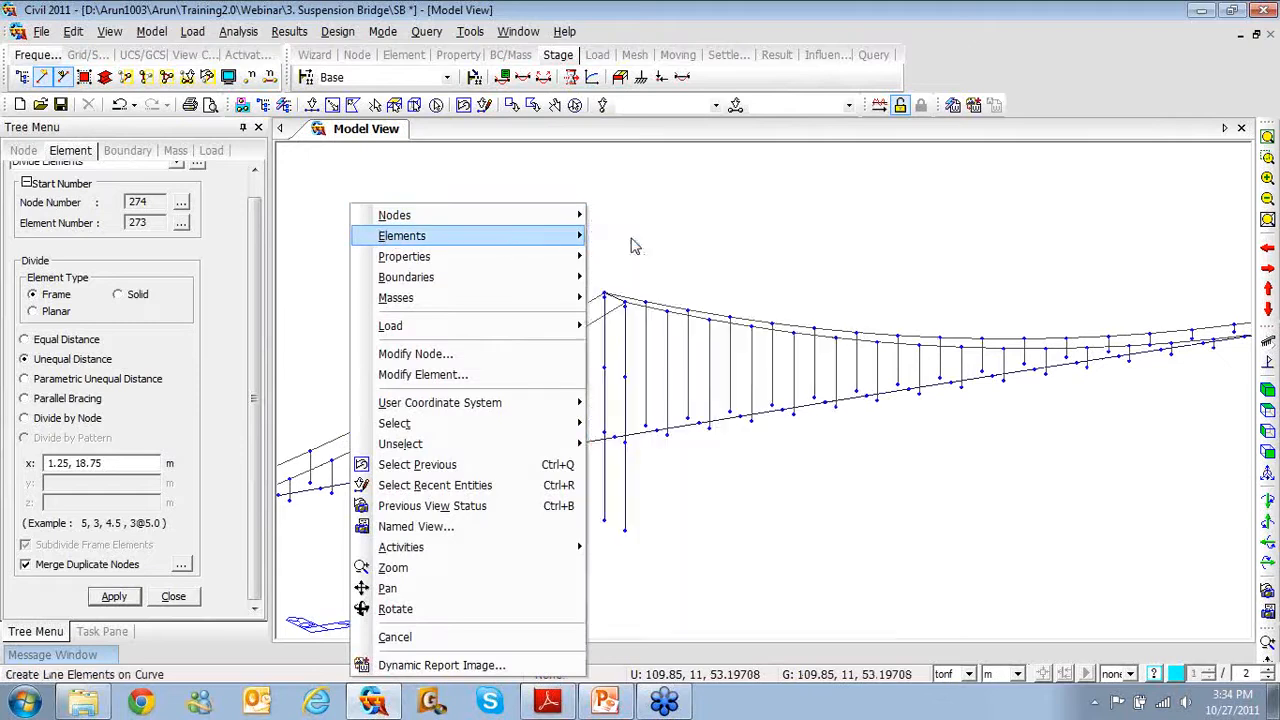
{"action": "left_click_drag", "start_coordinate": [254, 247], "coordinate": [265, 354]}
{"action": "left_click", "coordinate": [167, 362]}
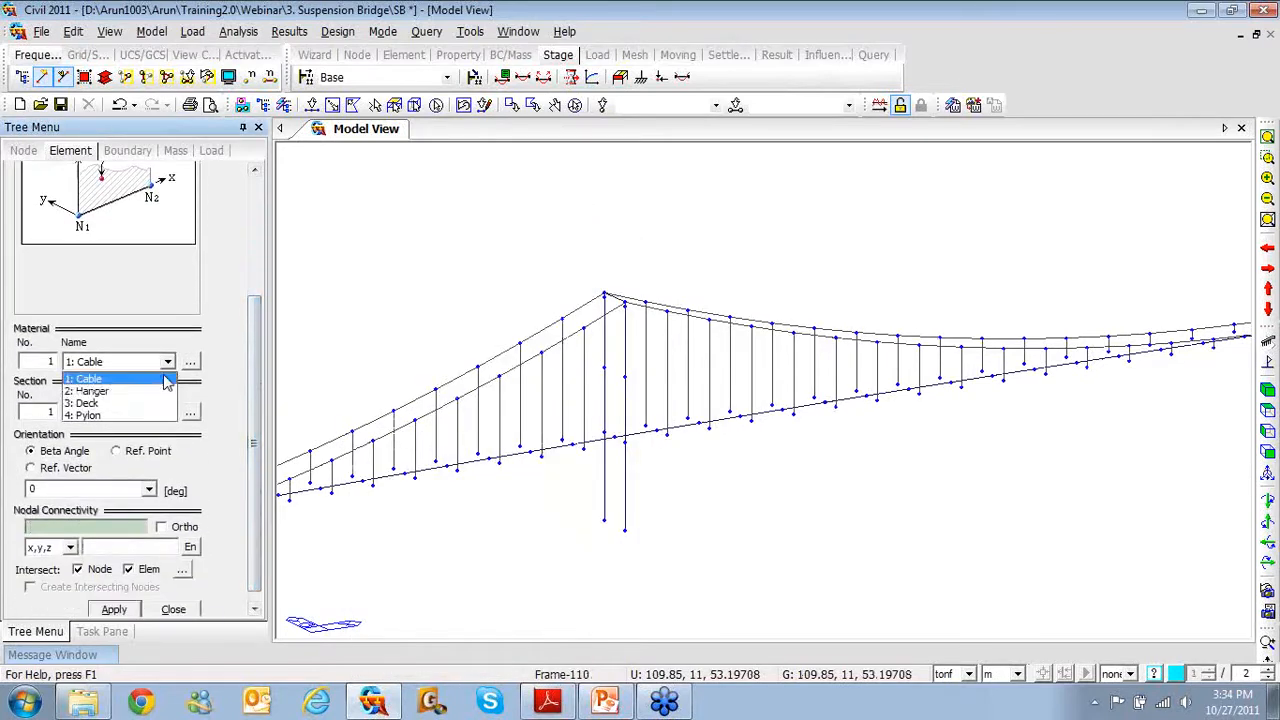
{"action": "left_click", "coordinate": [148, 416]}
{"action": "left_click", "coordinate": [167, 412]}
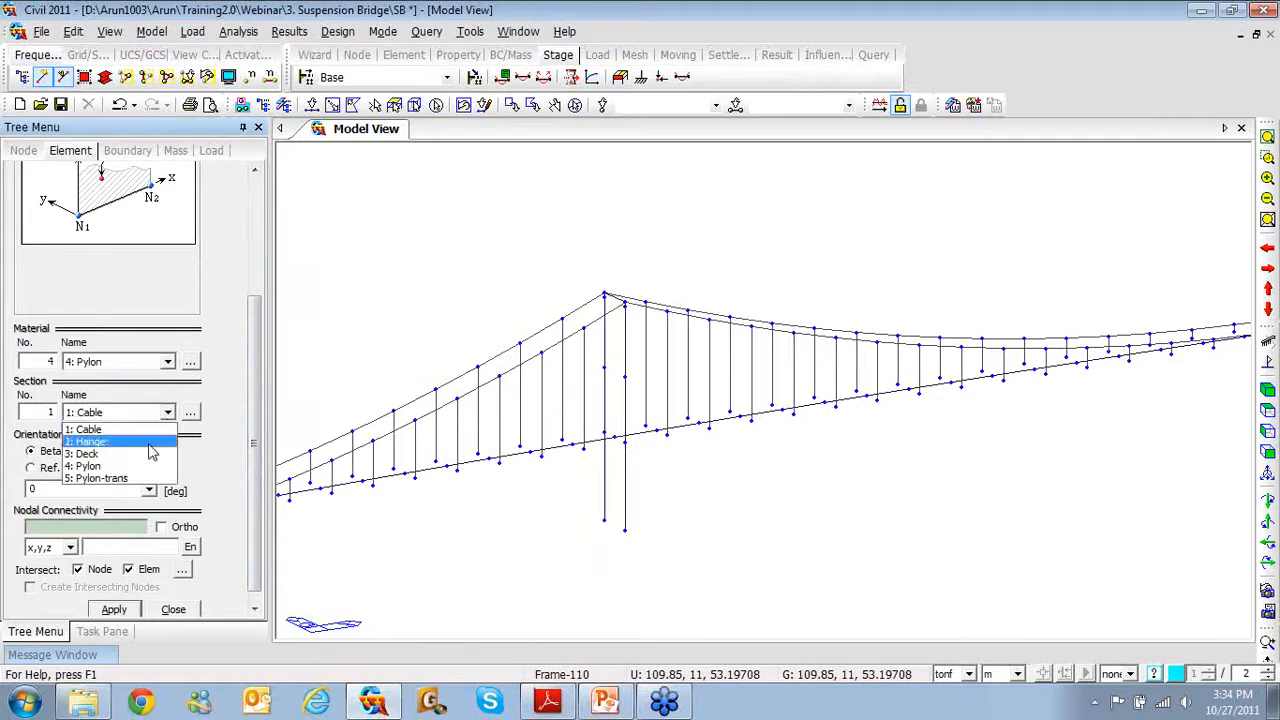
{"action": "left_click", "coordinate": [138, 477]}
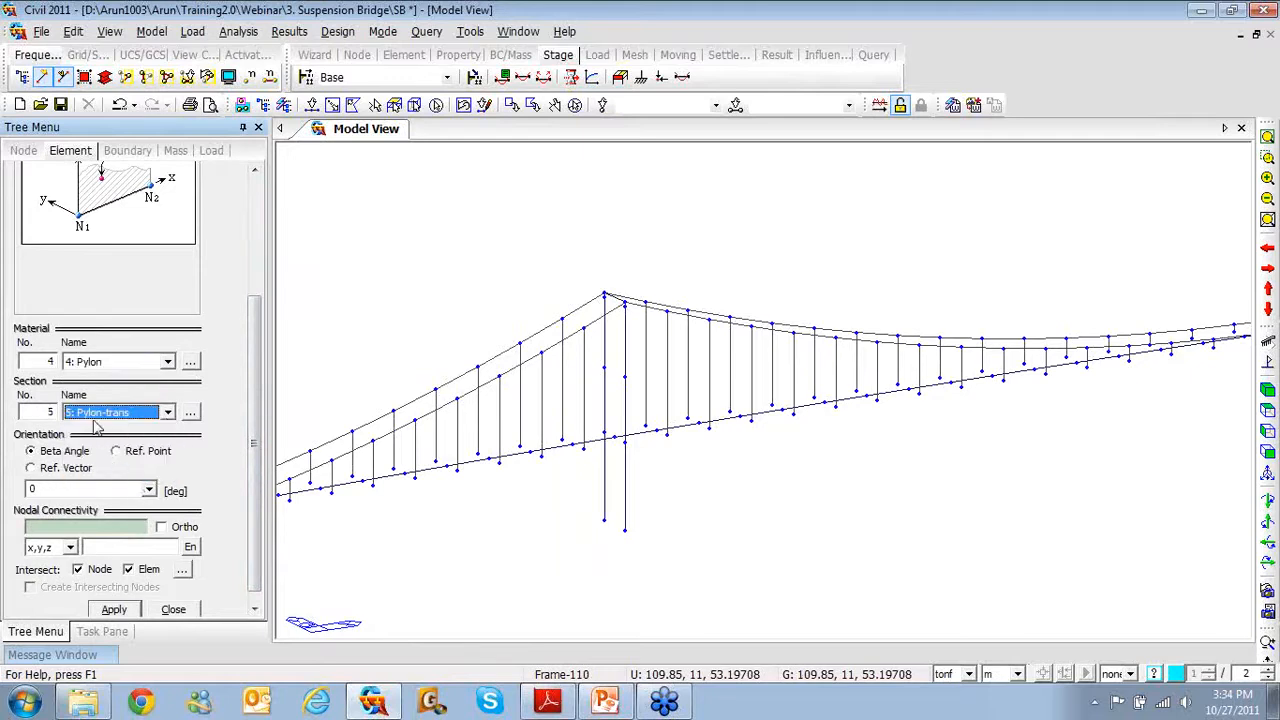
Add mid-height and top transverse beams between the left pylon's legs
{"action": "left_click", "coordinate": [110, 527]}
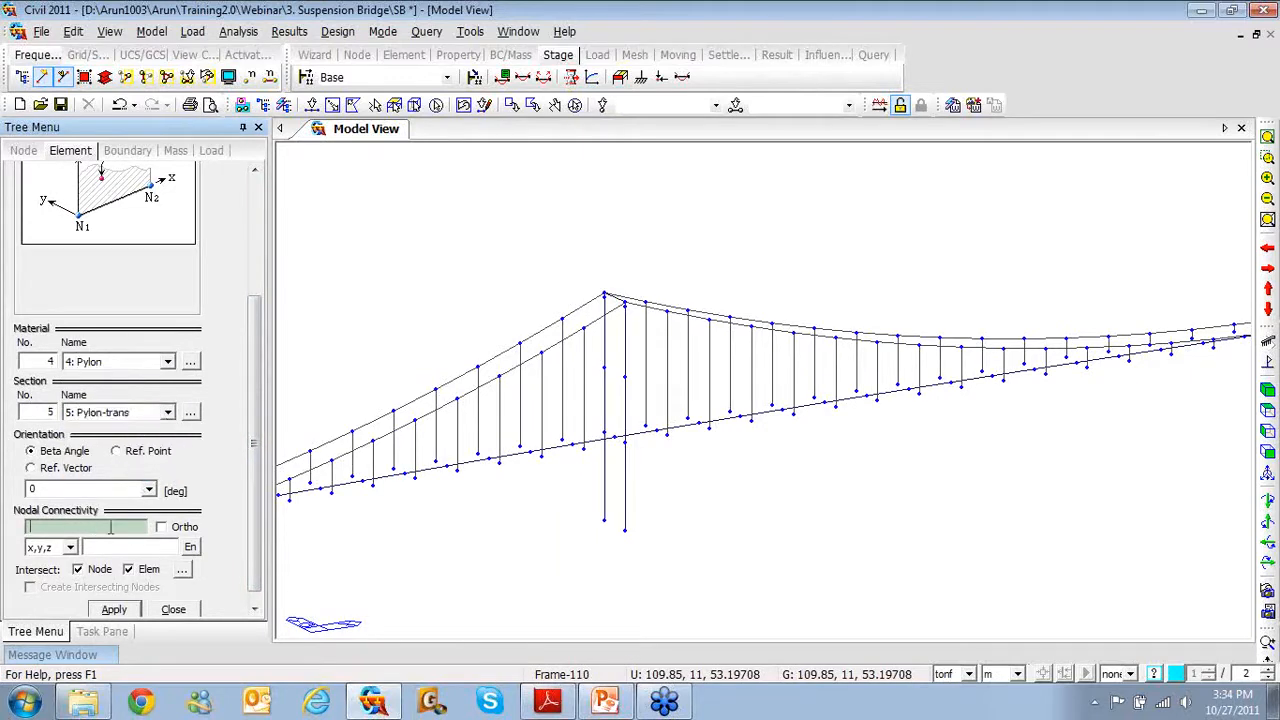
{"action": "left_click", "coordinate": [625, 437]}
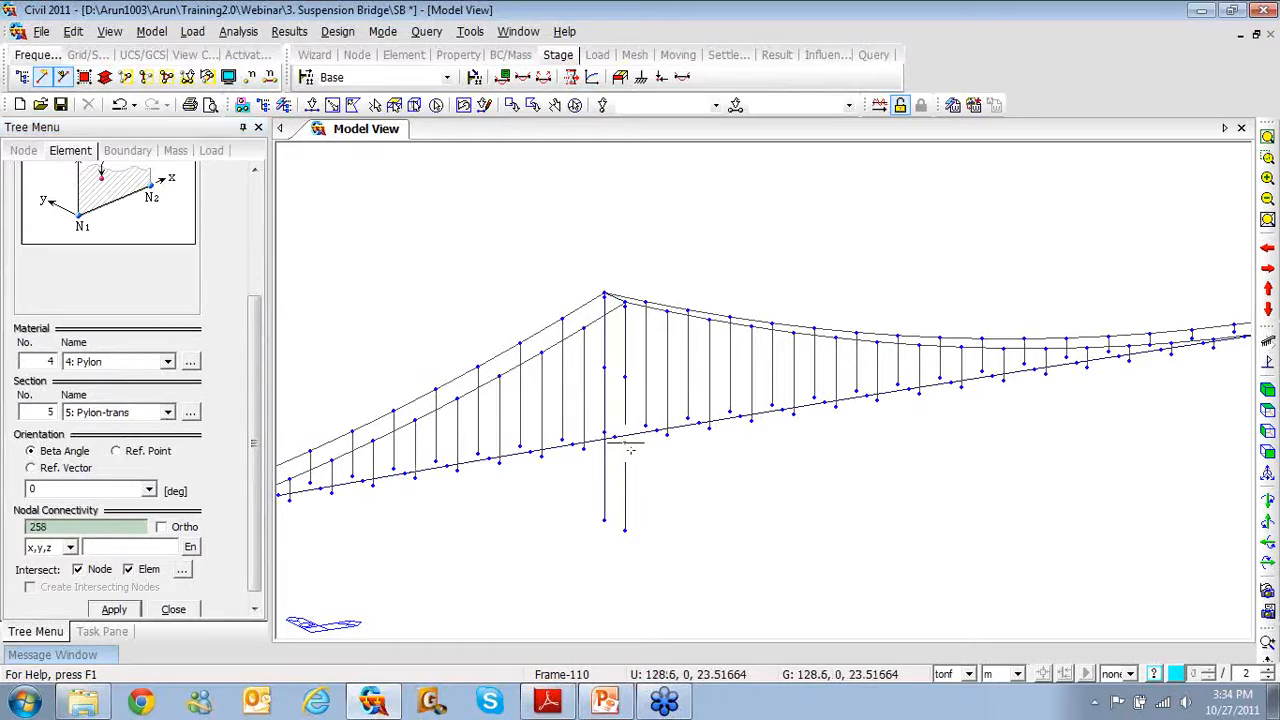
{"action": "left_click", "coordinate": [625, 377]}
{"action": "left_click", "coordinate": [604, 368]}
{"action": "left_click", "coordinate": [625, 307]}
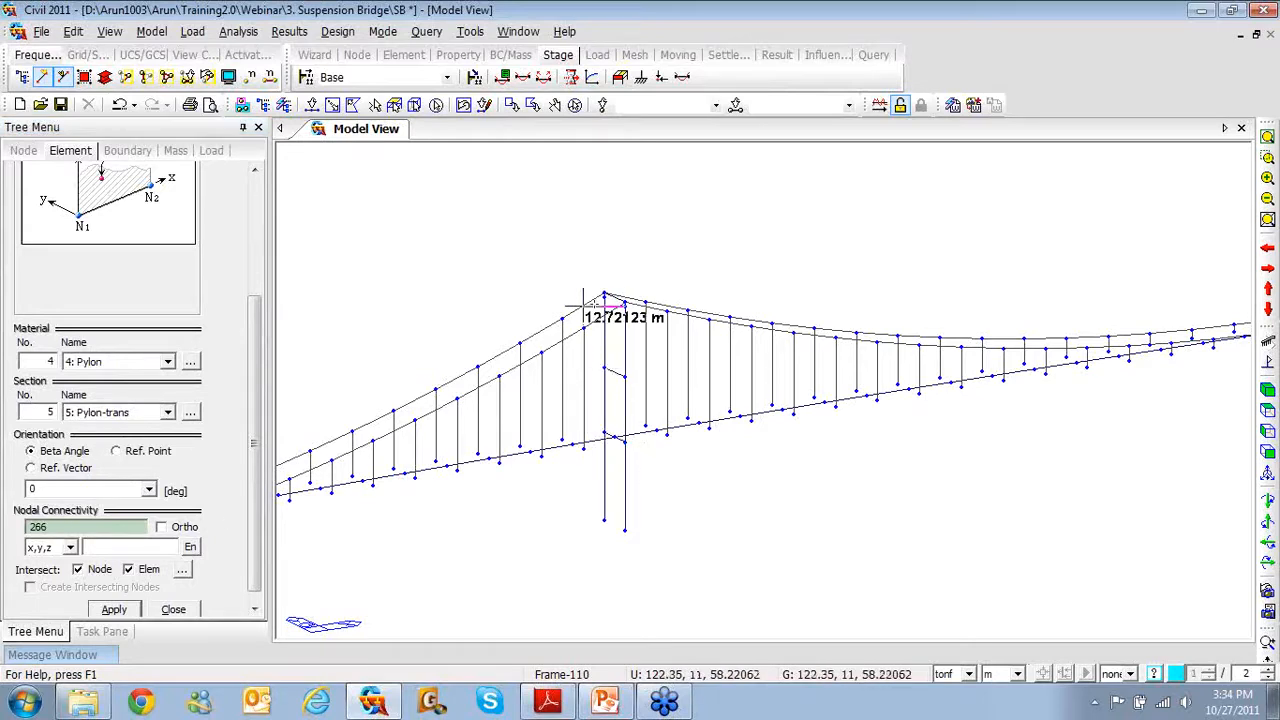
{"action": "left_click", "coordinate": [604, 298]}
Add mid-height and top transverse beams between the right pylon's legs
{"action": "middle_click_drag", "start_coordinate": [757, 386], "coordinate": [665, 485], "text": "ctrl"}
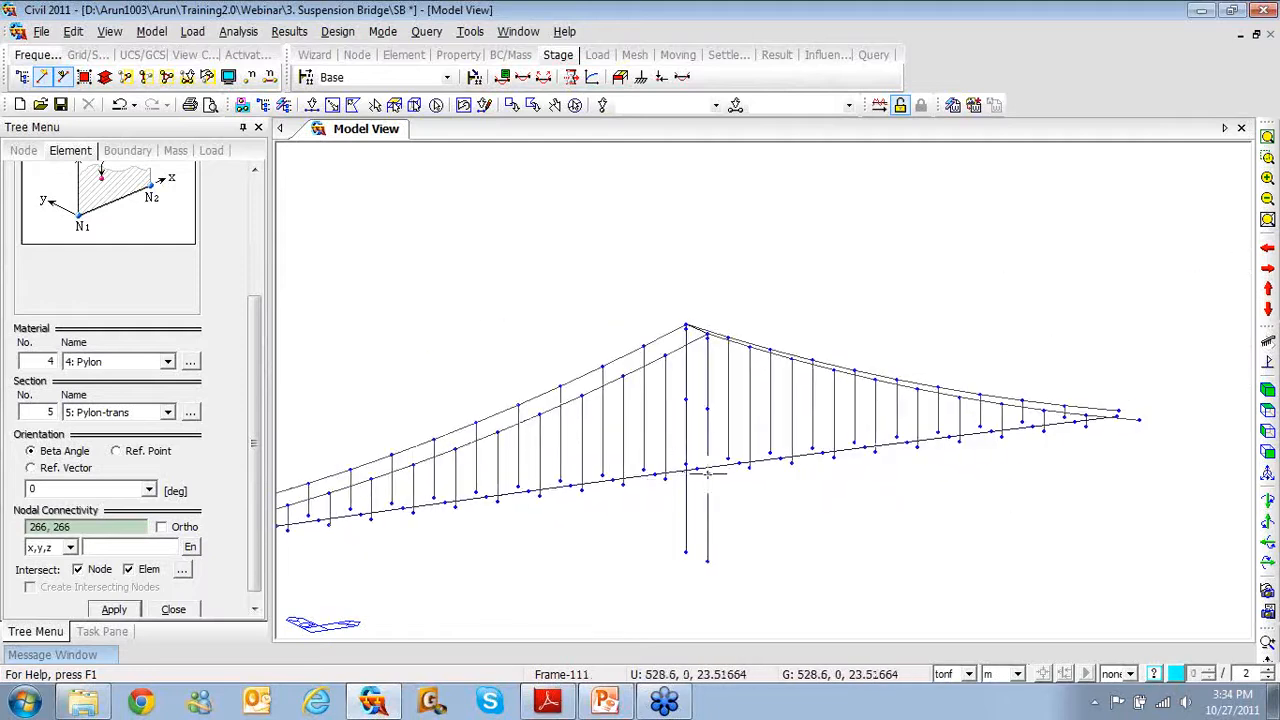
{"action": "left_click", "coordinate": [707, 470]}
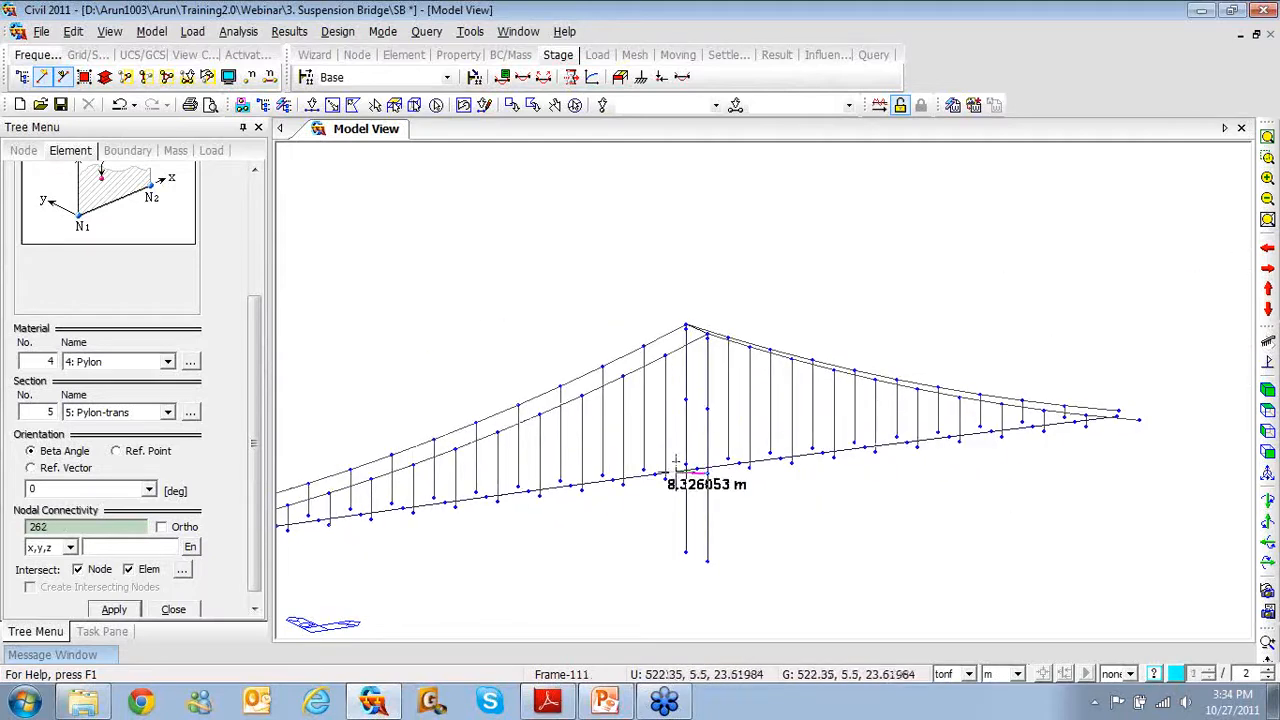
{"action": "left_click", "coordinate": [707, 408]}
{"action": "left_click", "coordinate": [685, 400]}
{"action": "left_click", "coordinate": [707, 338]}
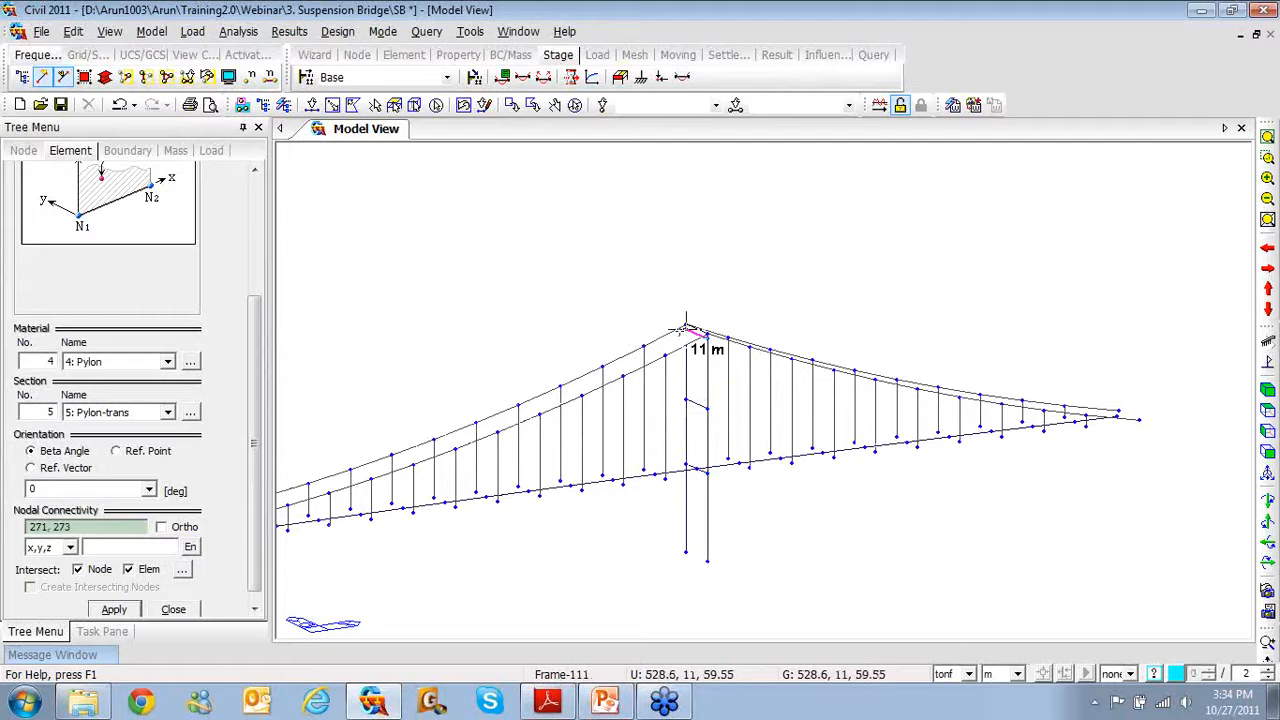
{"action": "left_click", "coordinate": [685, 327]}
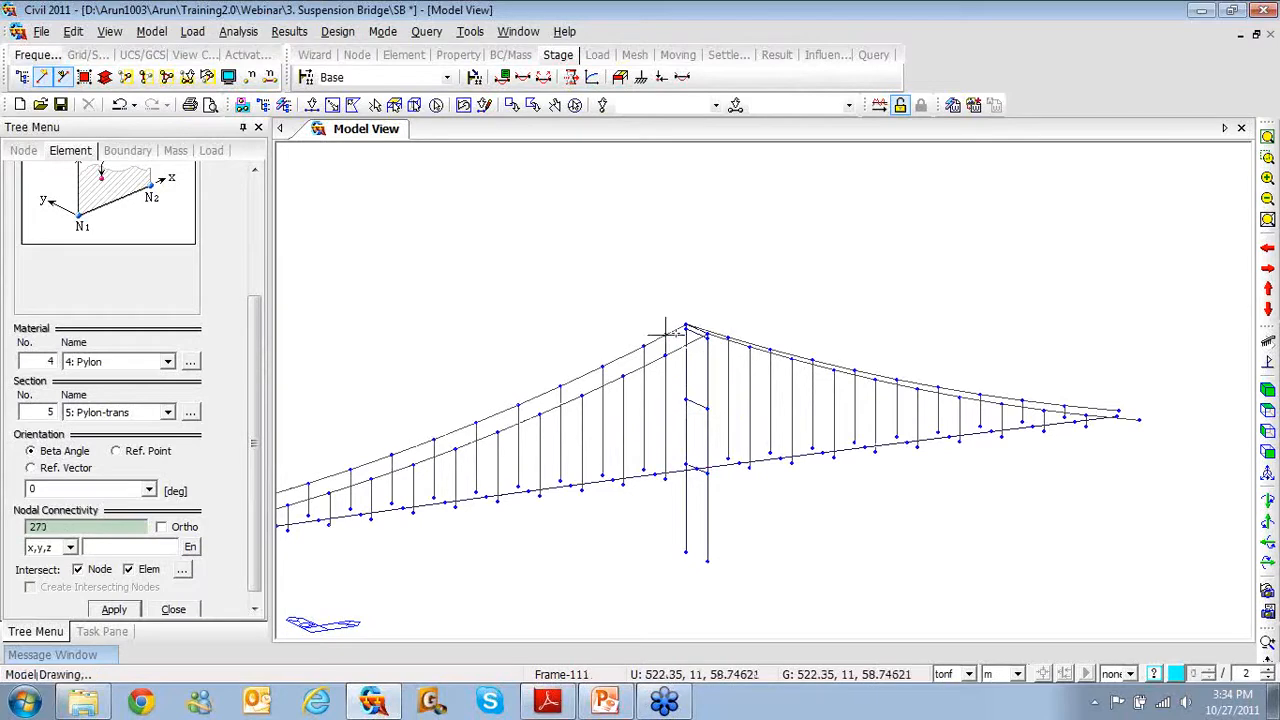
Delete the two top members at the left pylon and close element creation
{"action": "left_click", "coordinate": [311, 105]}
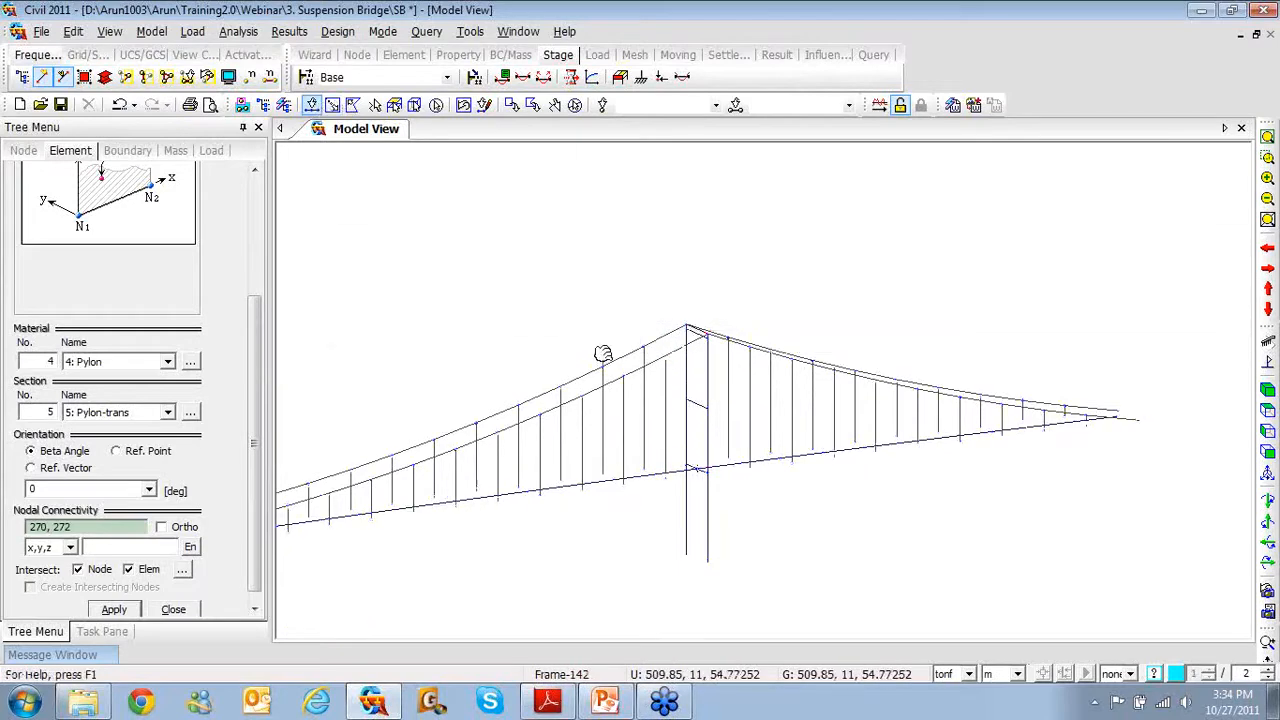
{"action": "middle_click_drag", "start_coordinate": [602, 354], "coordinate": [832, 296]}
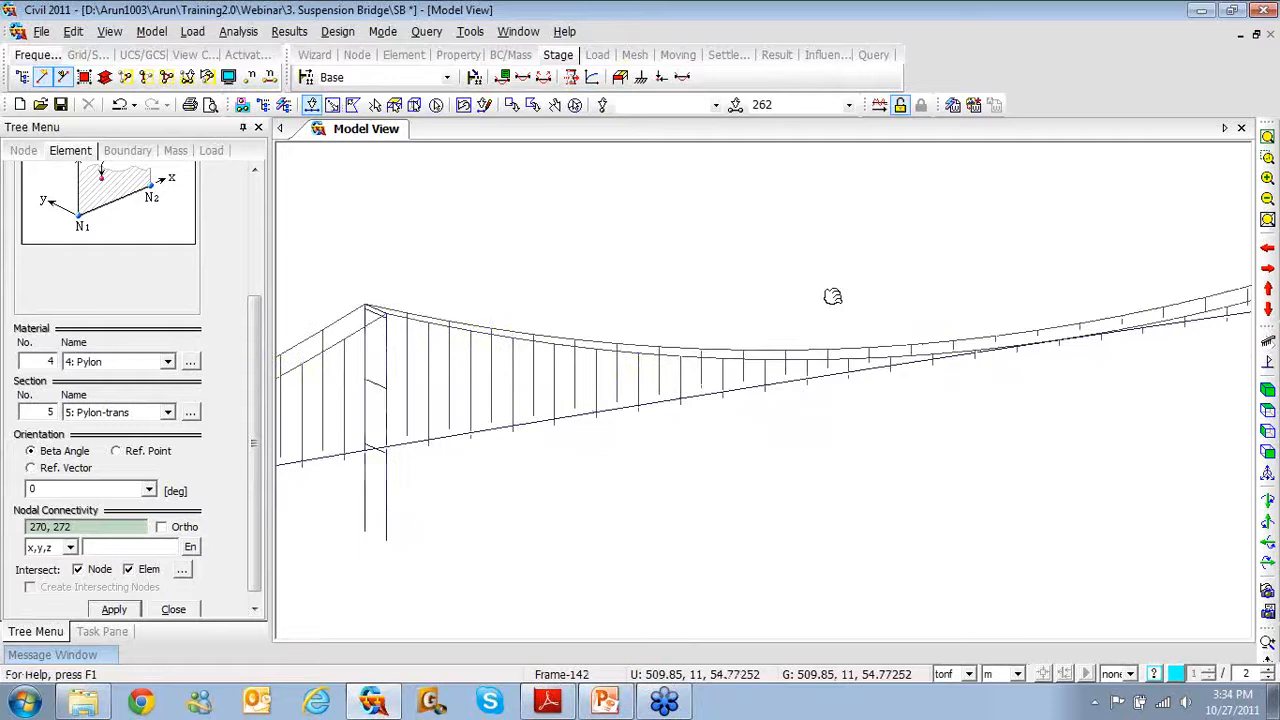
{"action": "left_click", "coordinate": [385, 307]}
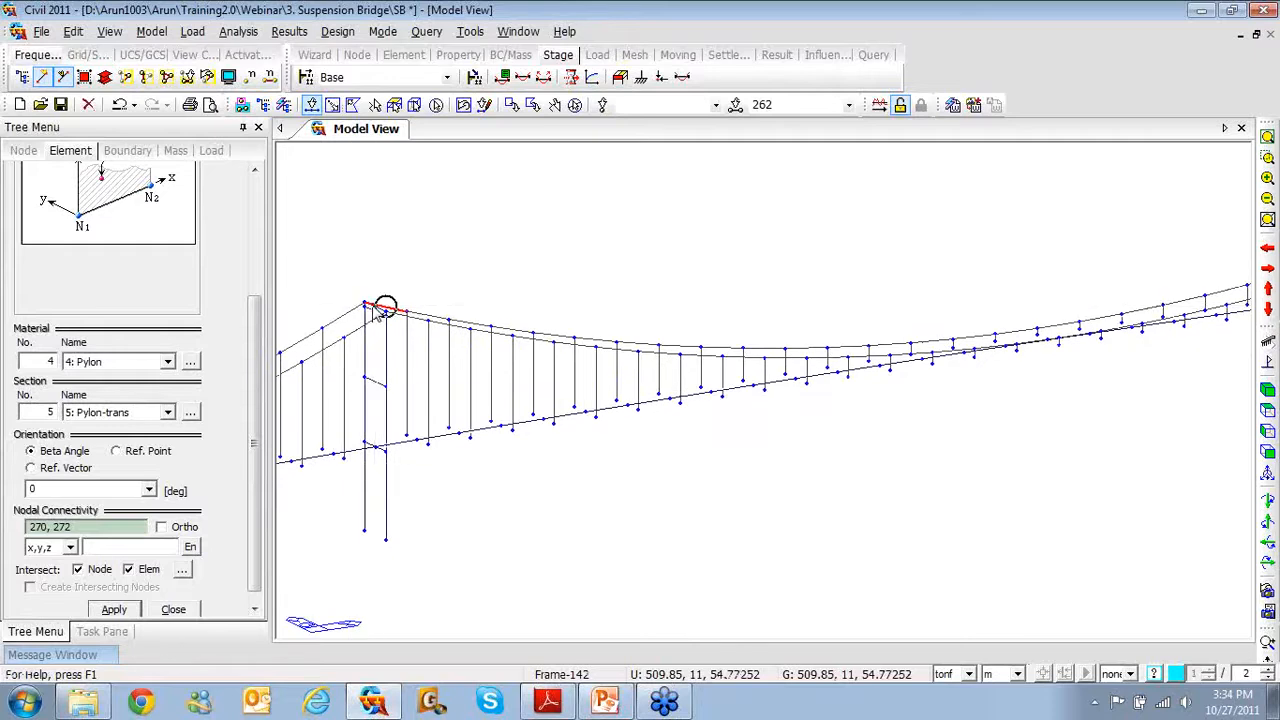
{"action": "left_click", "coordinate": [366, 307]}
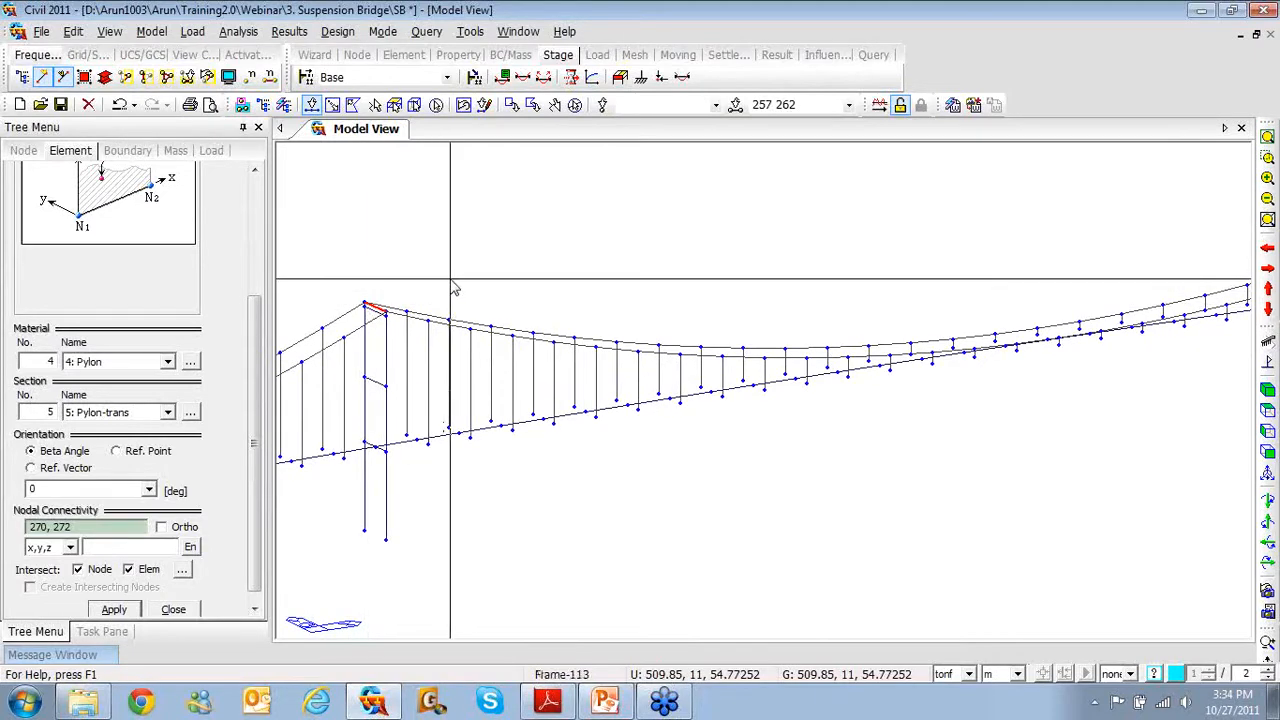
{"action": "key", "text": "Delete"}
{"action": "left_click_drag", "start_coordinate": [252, 550], "coordinate": [250, 573]}
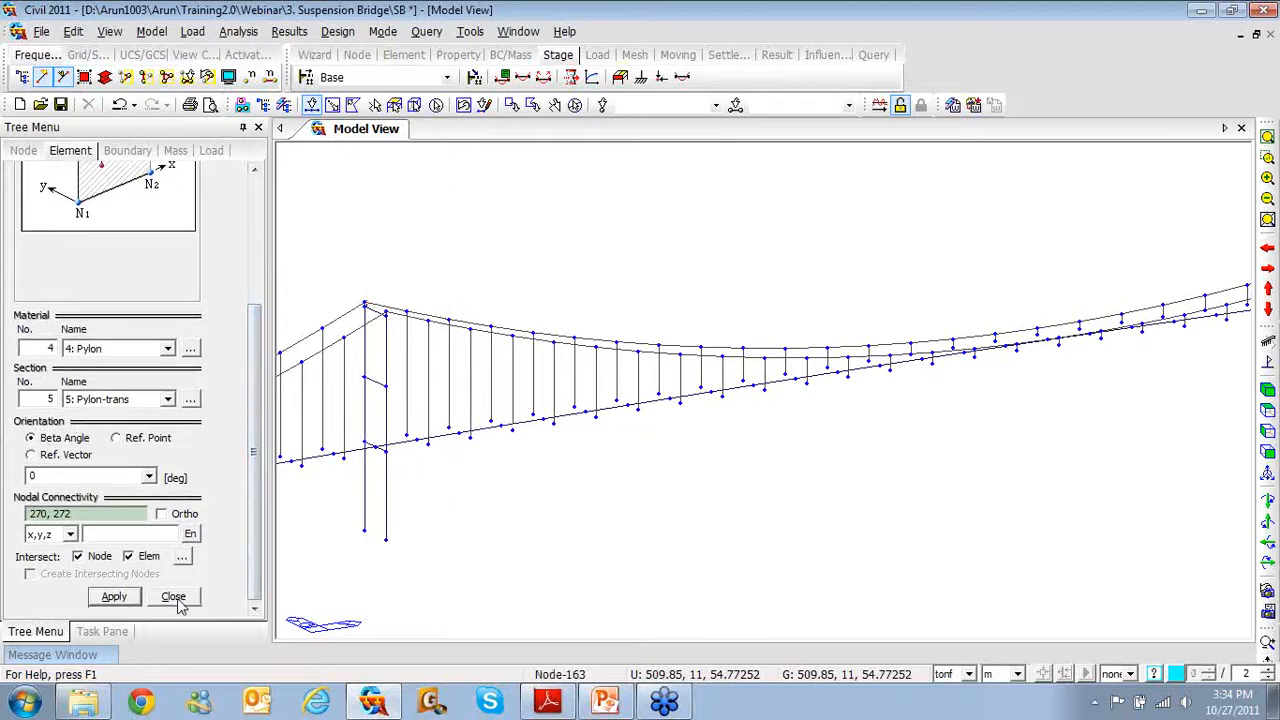
{"action": "left_click", "coordinate": [174, 597]}
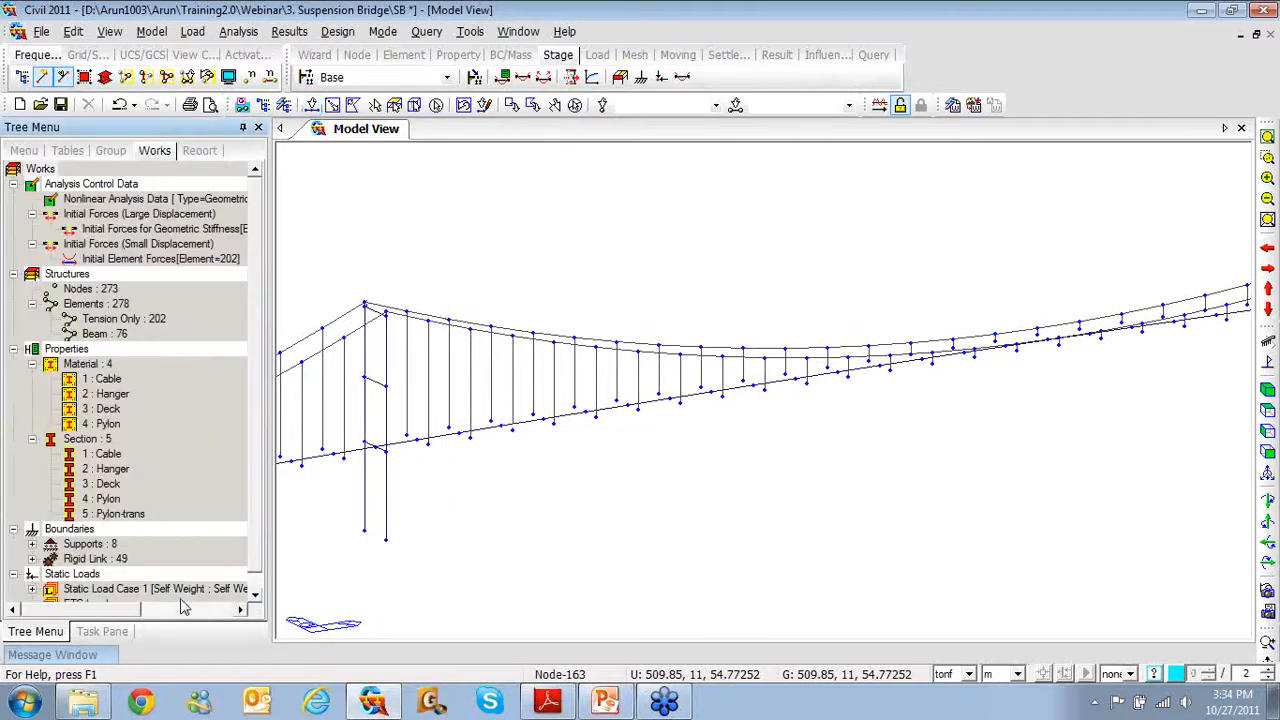
Fit the whole bridge in view, expand Rigid Link : 49, and zoom on the deck's left end
{"action": "left_click", "coordinate": [1267, 158]}
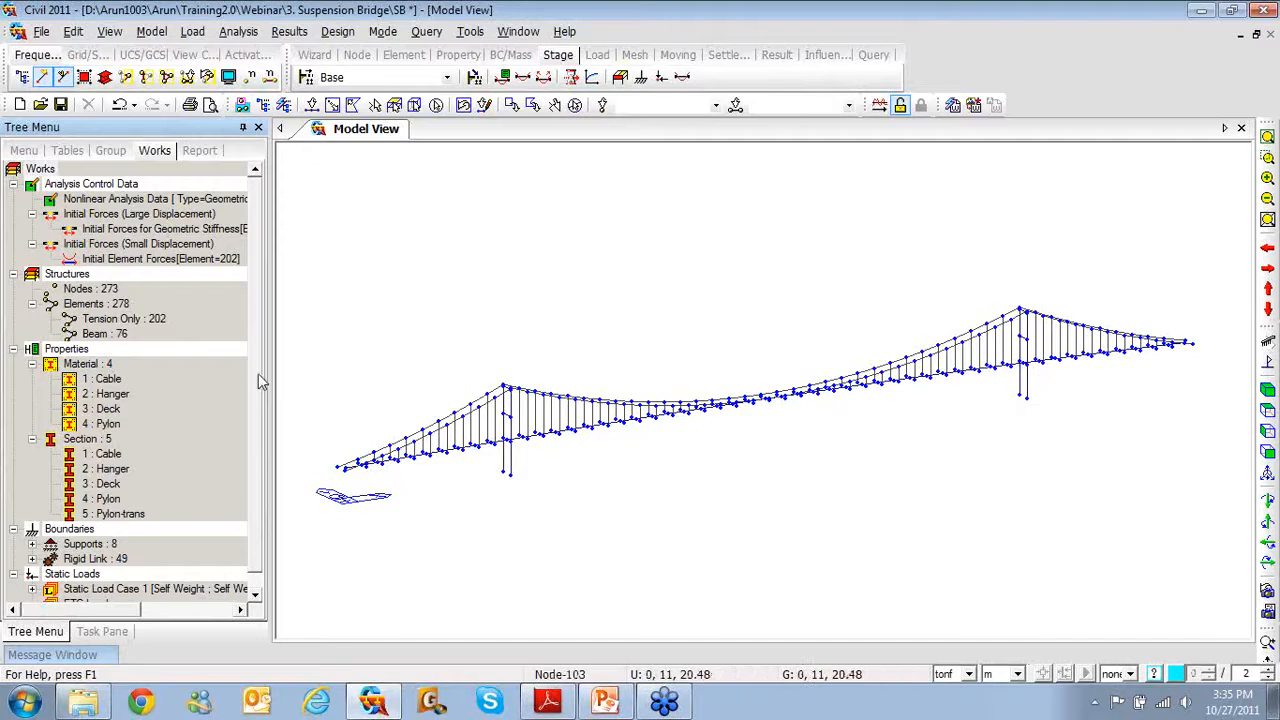
{"action": "scroll", "coordinate": [256, 420], "scroll_direction": "down", "scroll_amount": 1}
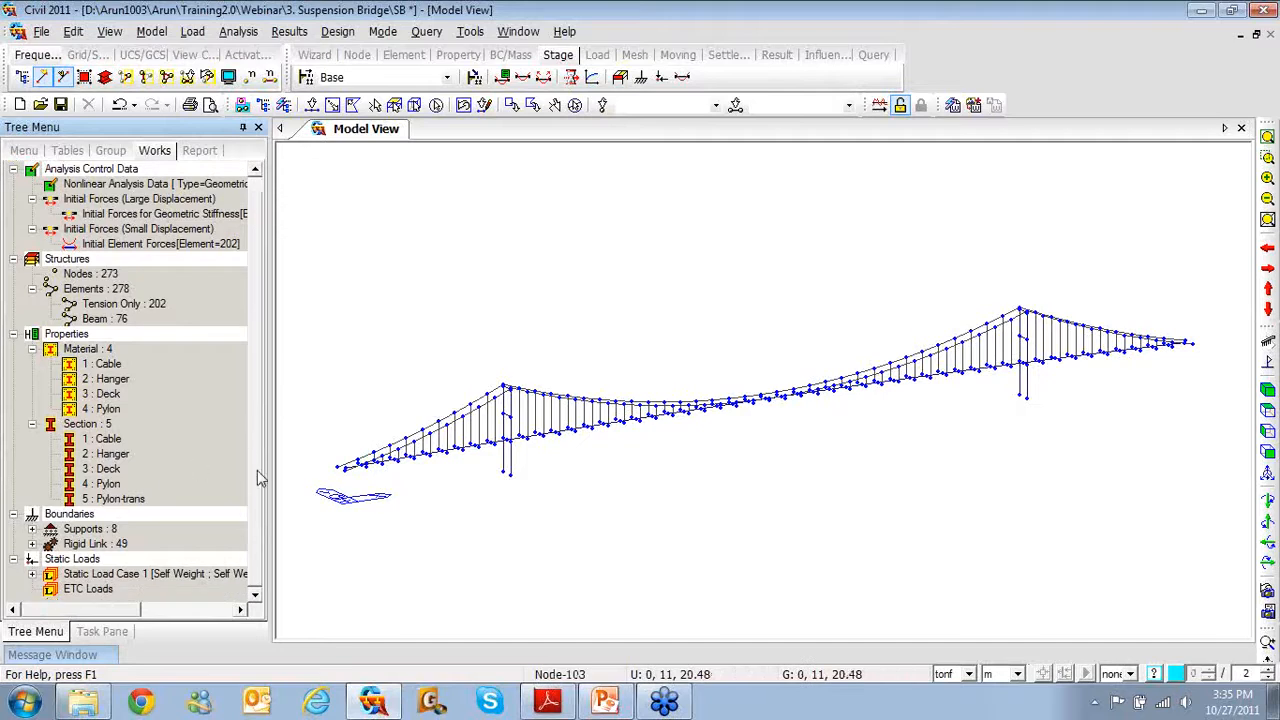
{"action": "left_click", "coordinate": [32, 544]}
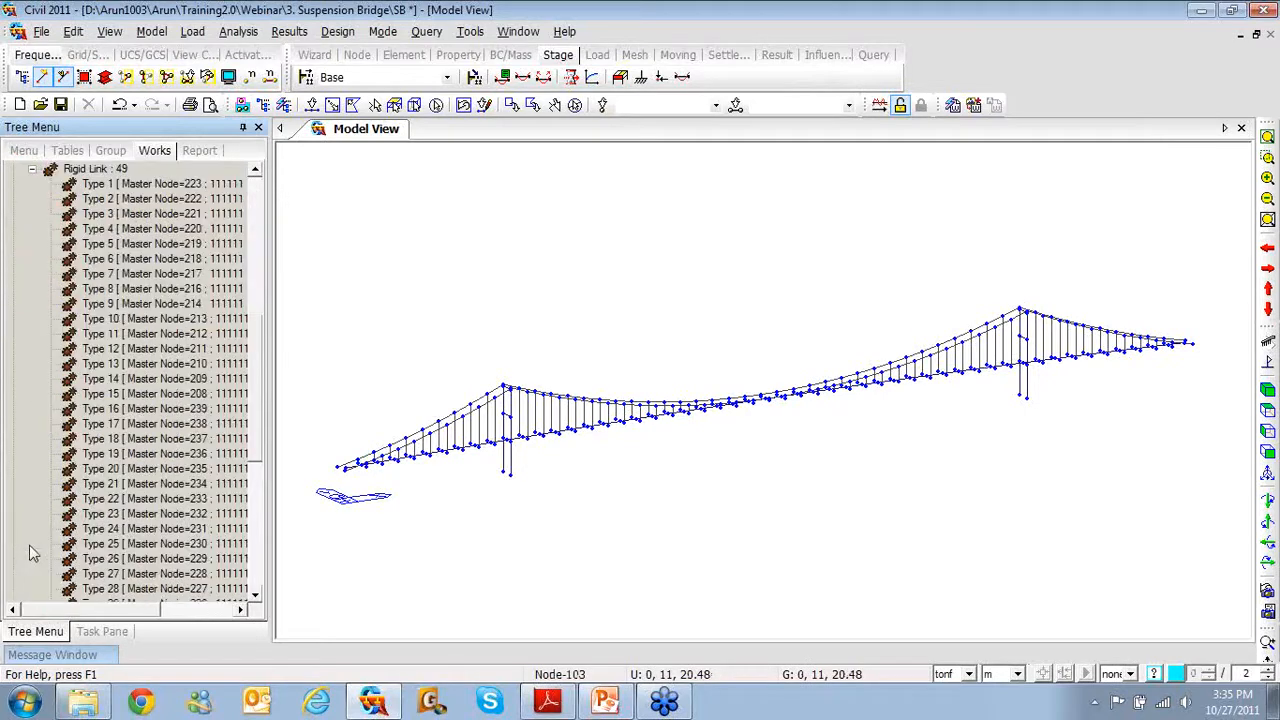
{"action": "scroll", "coordinate": [423, 470], "scroll_direction": "up", "scroll_amount": 3}
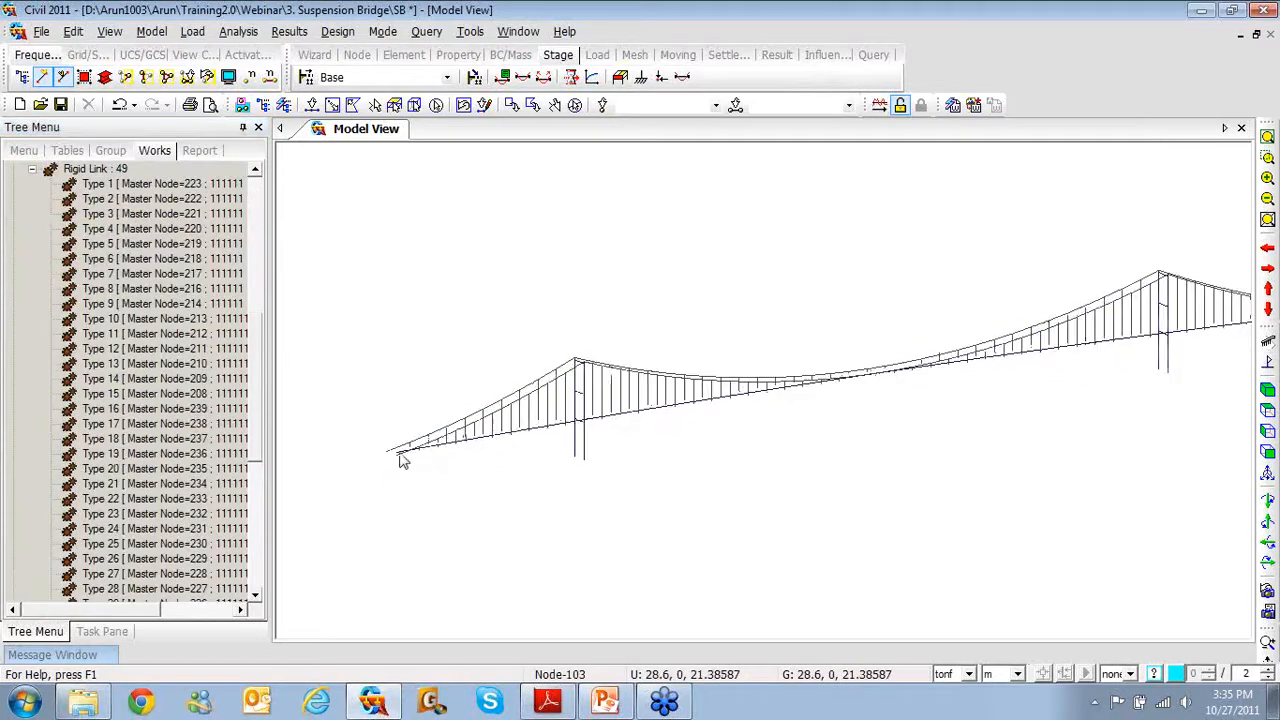
{"action": "scroll", "coordinate": [423, 450], "scroll_direction": "up", "scroll_amount": 3}
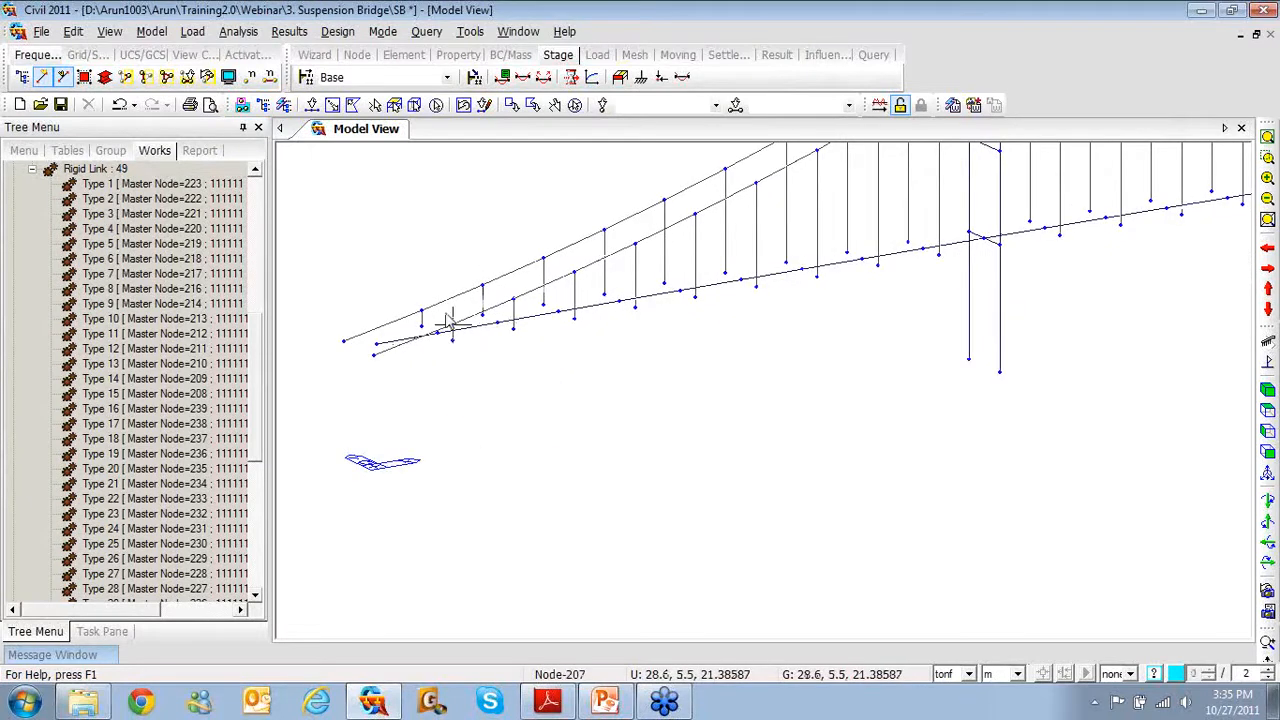
Display the Type 1 rigid links on the deck, then undisplay them and collapse the list
{"action": "right_click", "coordinate": [143, 184]}
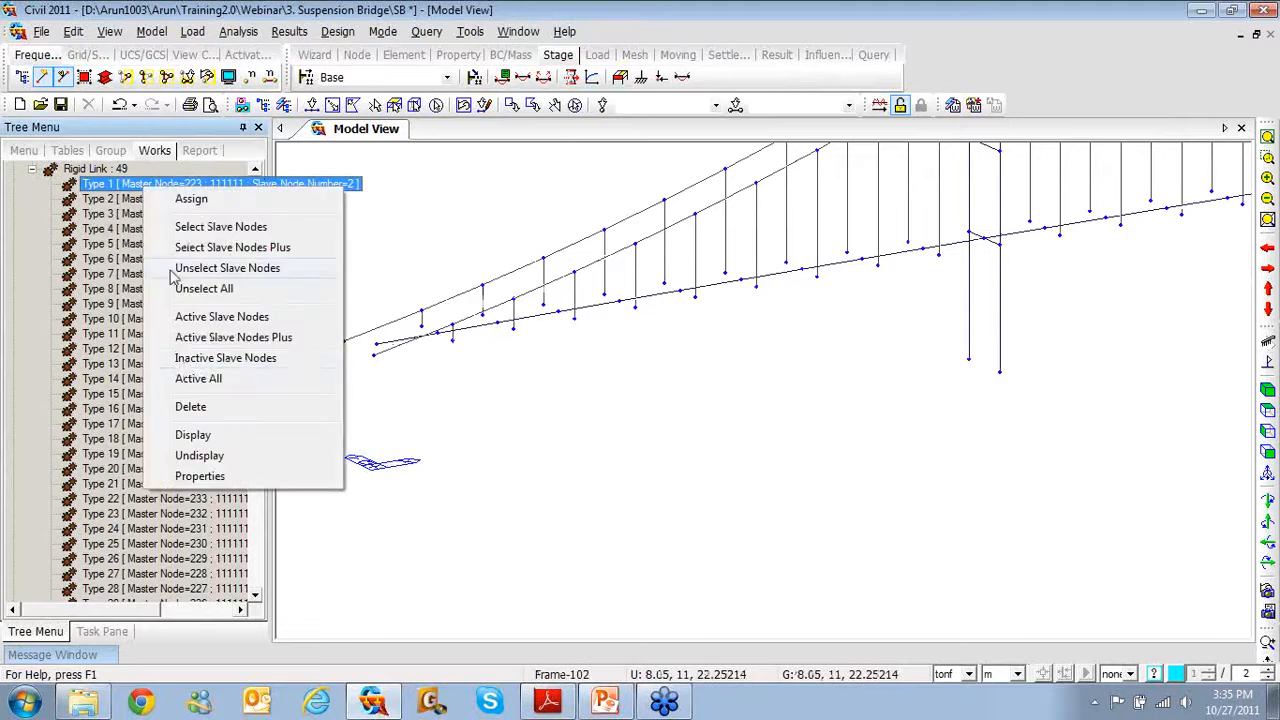
{"action": "left_click", "coordinate": [192, 438]}
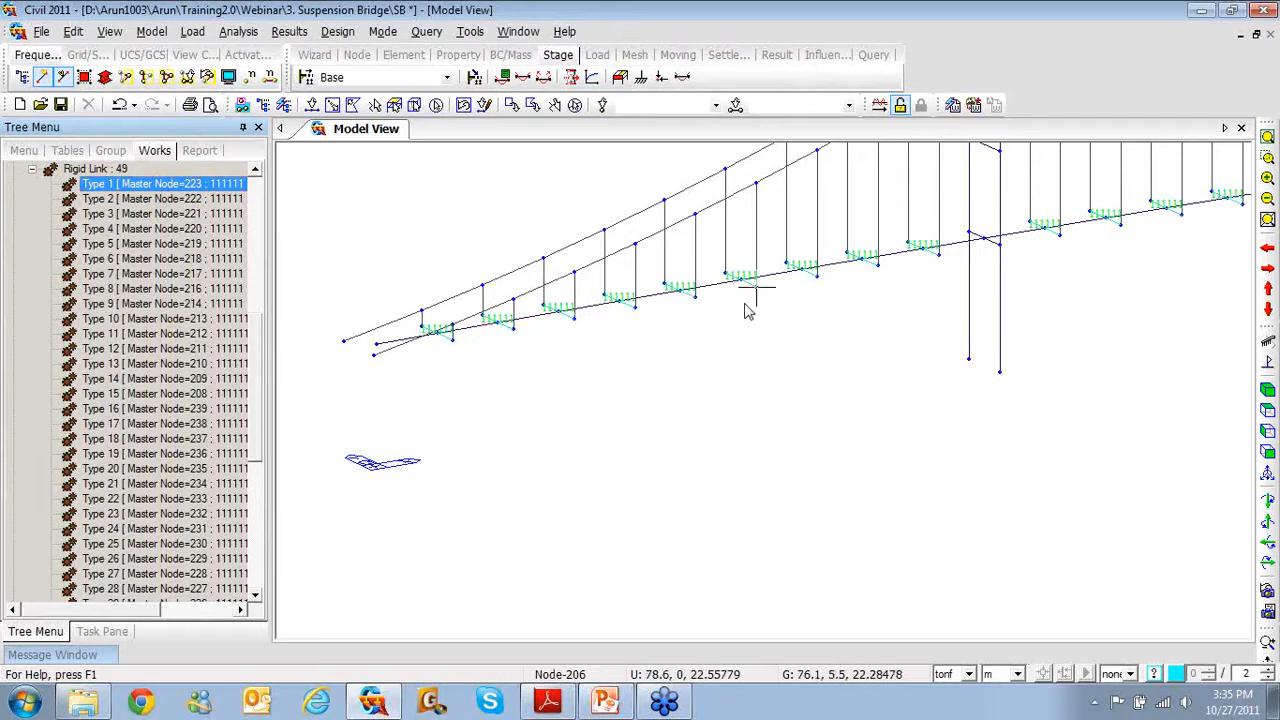
{"action": "right_click", "coordinate": [236, 186]}
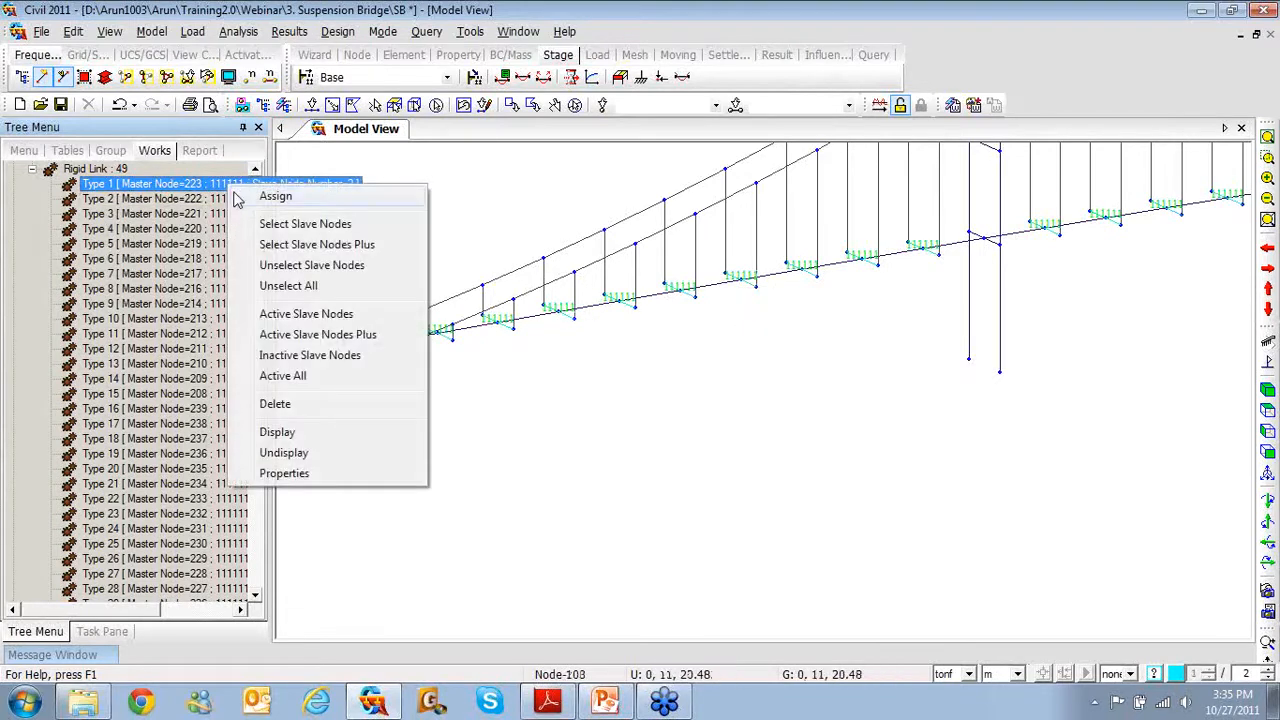
{"action": "left_click", "coordinate": [283, 453]}
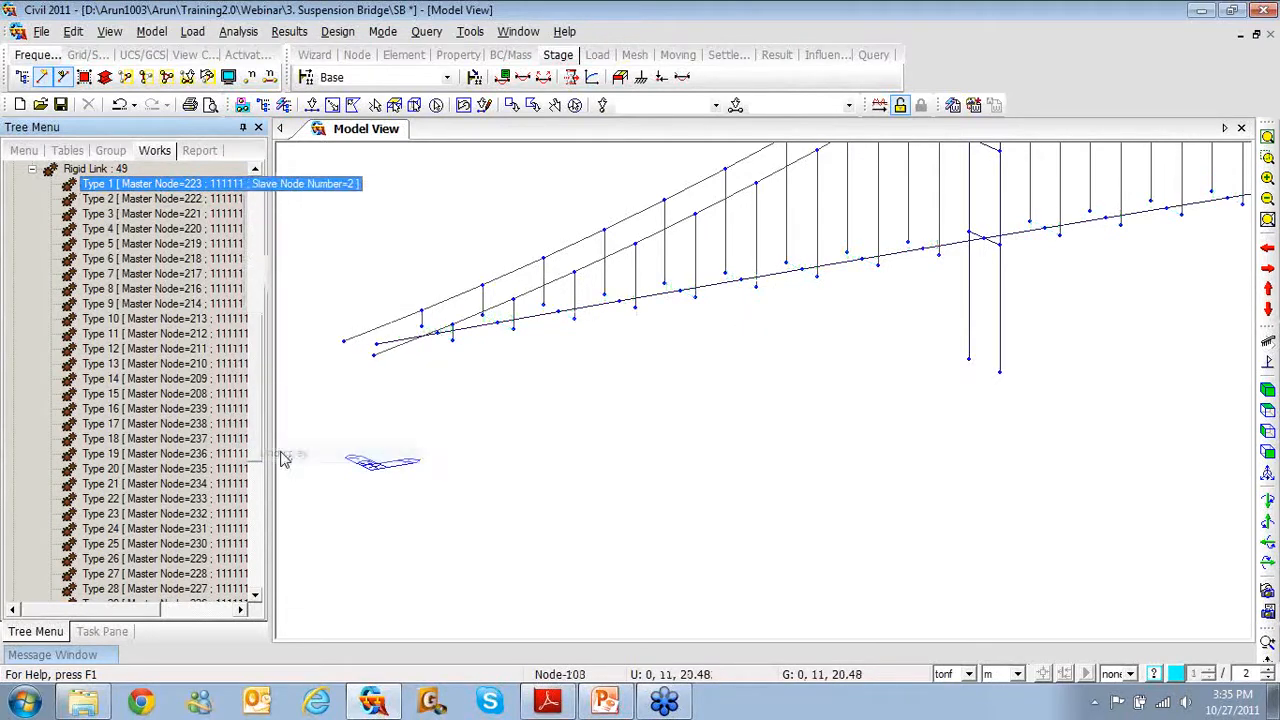
{"action": "left_click", "coordinate": [32, 169]}
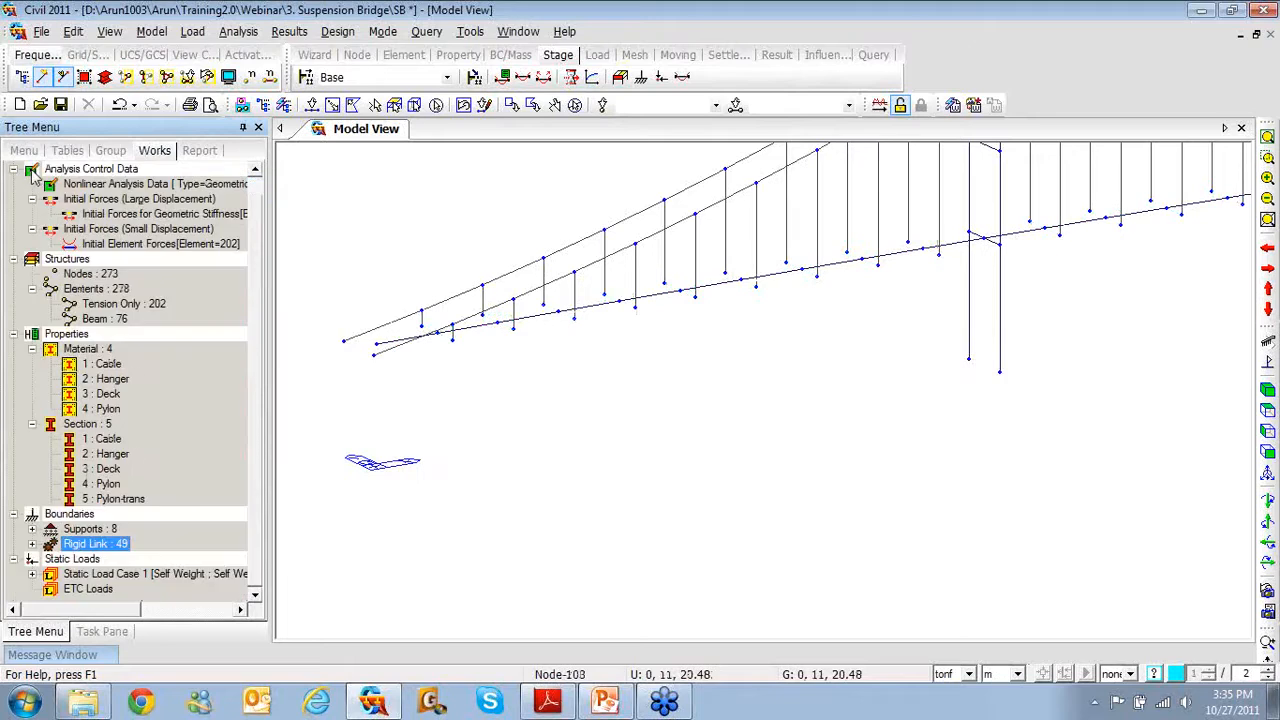
{"action": "left_click", "coordinate": [312, 104]}
Select the left deck end node and display the existing Type 1 [111111] supports
{"action": "left_click", "coordinate": [376, 341]}
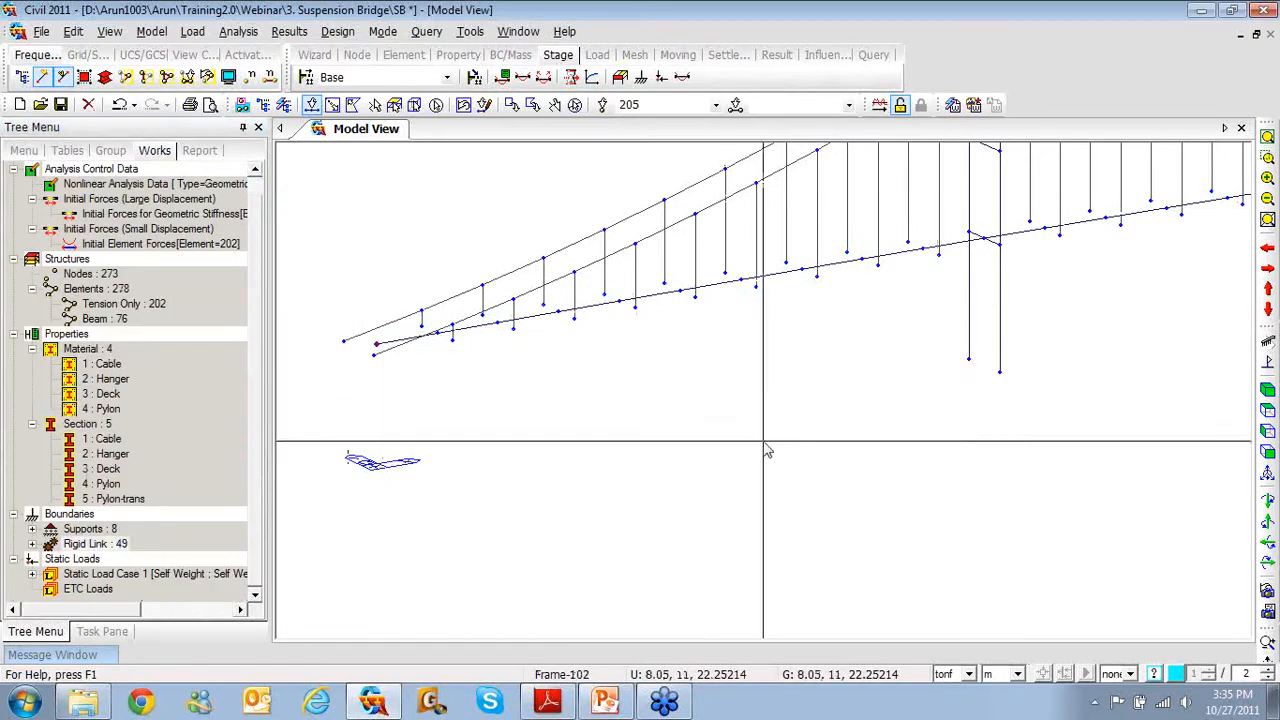
{"action": "left_click", "coordinate": [32, 530]}
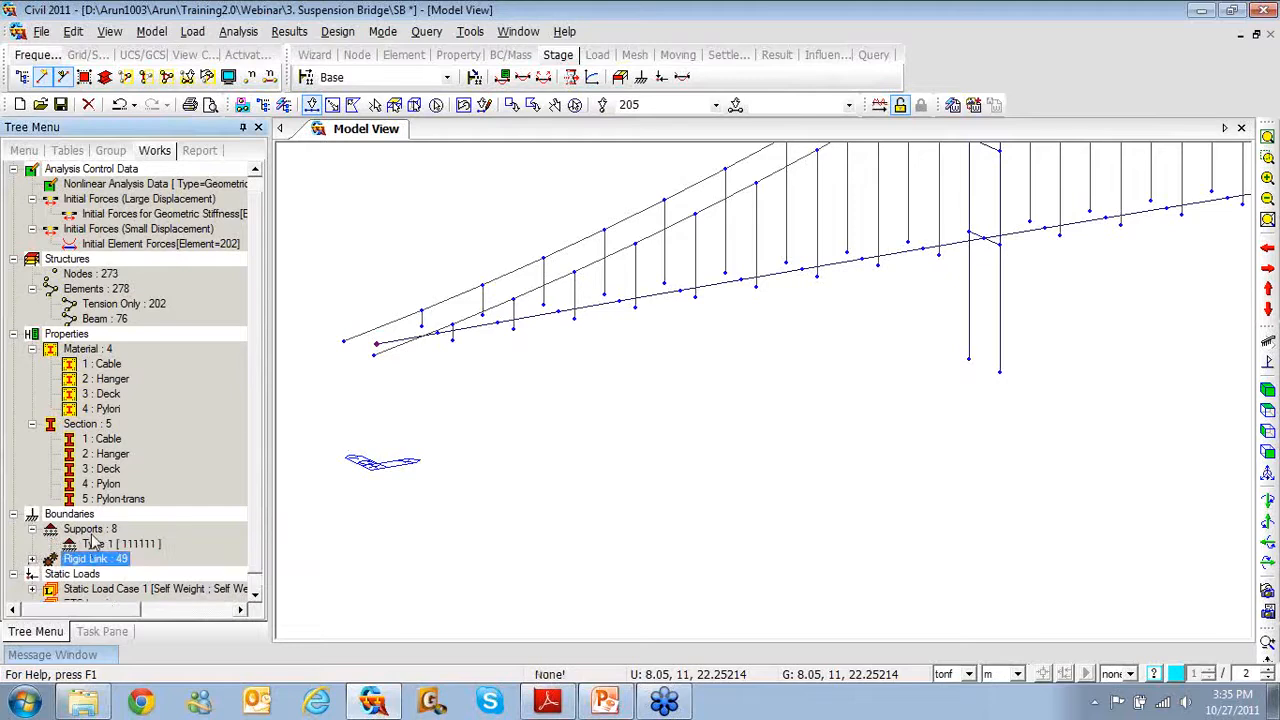
{"action": "right_click", "coordinate": [97, 547]}
{"action": "left_click", "coordinate": [160, 486]}
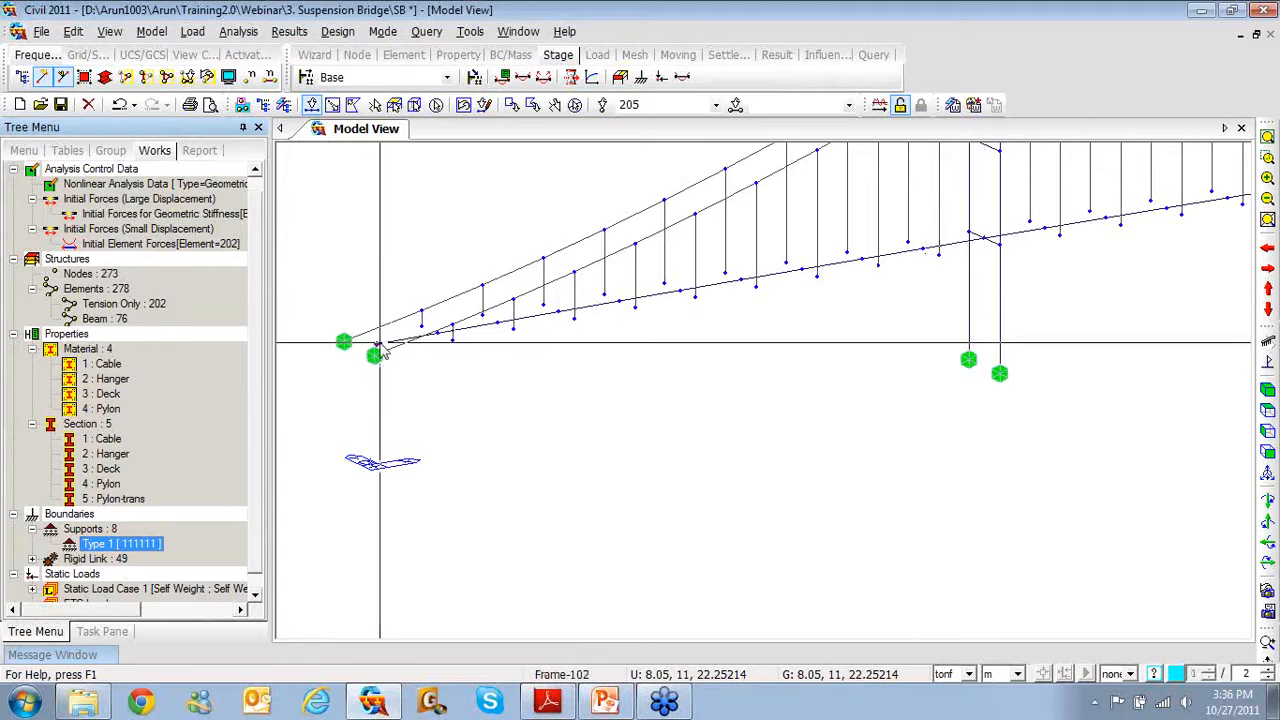
Pan the view along to the bridge's right deck end
{"action": "middle_click_drag", "start_coordinate": [871, 457], "coordinate": [735, 484]}
{"action": "middle_click_drag", "start_coordinate": [935, 479], "coordinate": [594, 566]}
{"action": "middle_click_drag", "start_coordinate": [1140, 446], "coordinate": [600, 538]}
{"action": "middle_click_drag", "start_coordinate": [930, 482], "coordinate": [608, 570]}
{"action": "middle_click_drag", "start_coordinate": [985, 466], "coordinate": [586, 467]}
{"action": "middle_click_drag", "start_coordinate": [997, 429], "coordinate": [623, 496]}
{"action": "middle_click_drag", "start_coordinate": [1003, 491], "coordinate": [632, 545]}
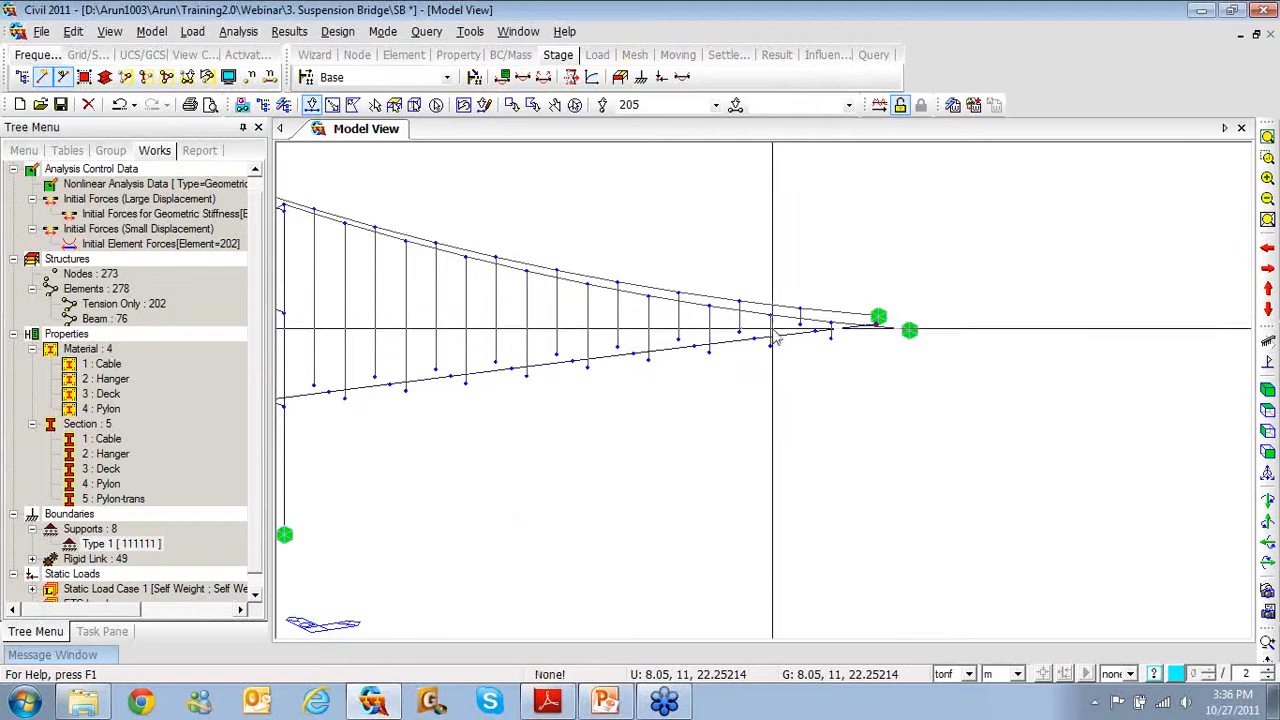
Assign support 111101 (all restrained except Ry) to both deck end nodes
{"action": "right_click", "coordinate": [636, 212]}
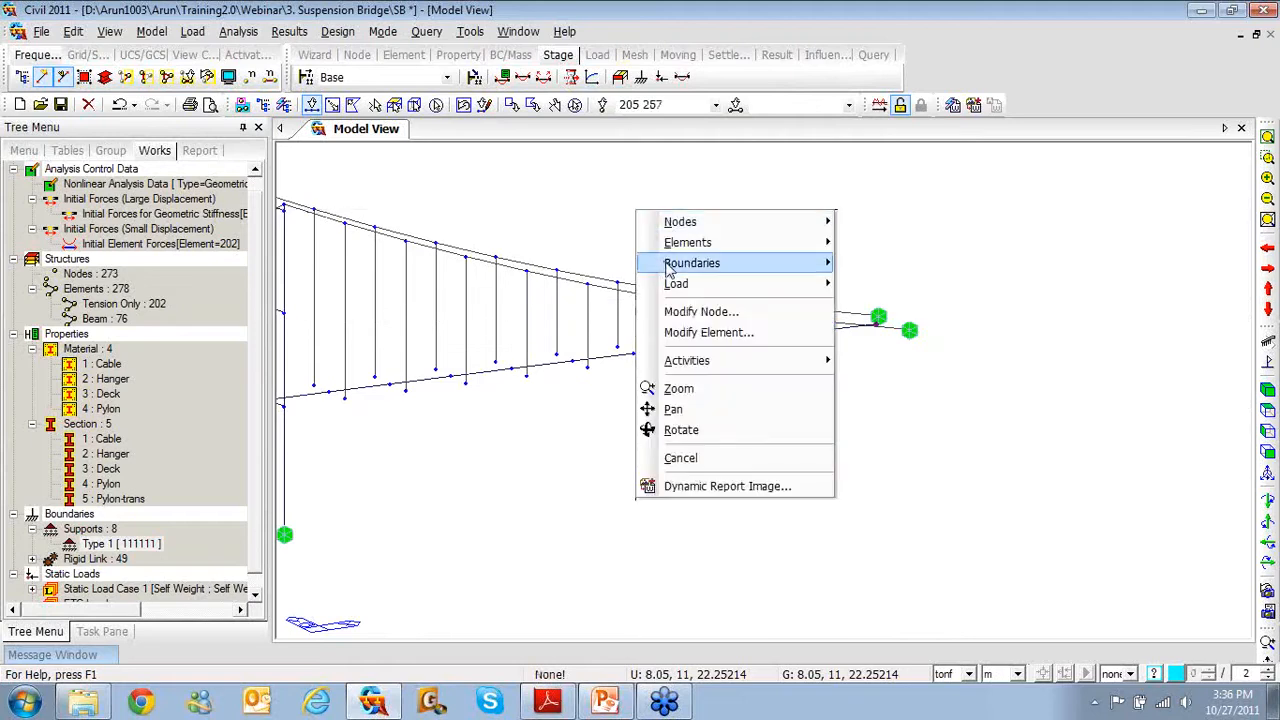
{"action": "mouse_move", "coordinate": [668, 265]}
{"action": "left_click", "coordinate": [887, 13]}
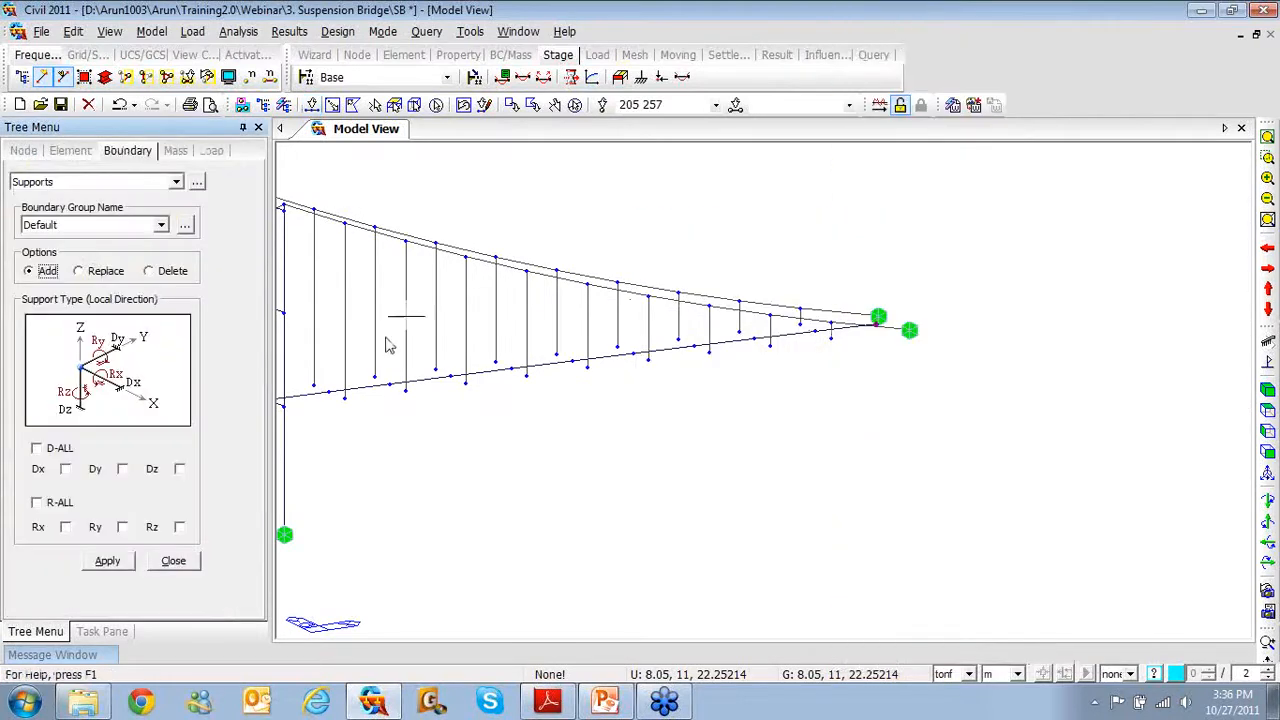
{"action": "left_click", "coordinate": [38, 450]}
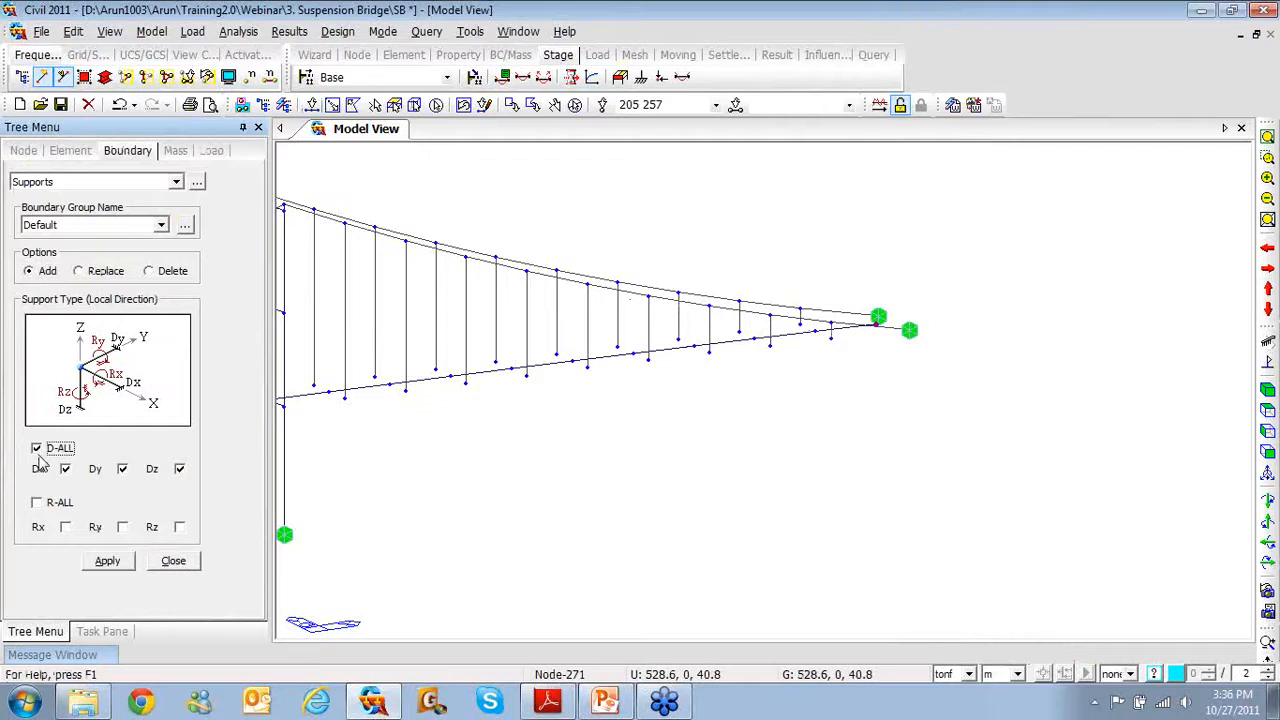
{"action": "left_click", "coordinate": [37, 503]}
{"action": "left_click", "coordinate": [123, 530]}
{"action": "left_click", "coordinate": [117, 564]}
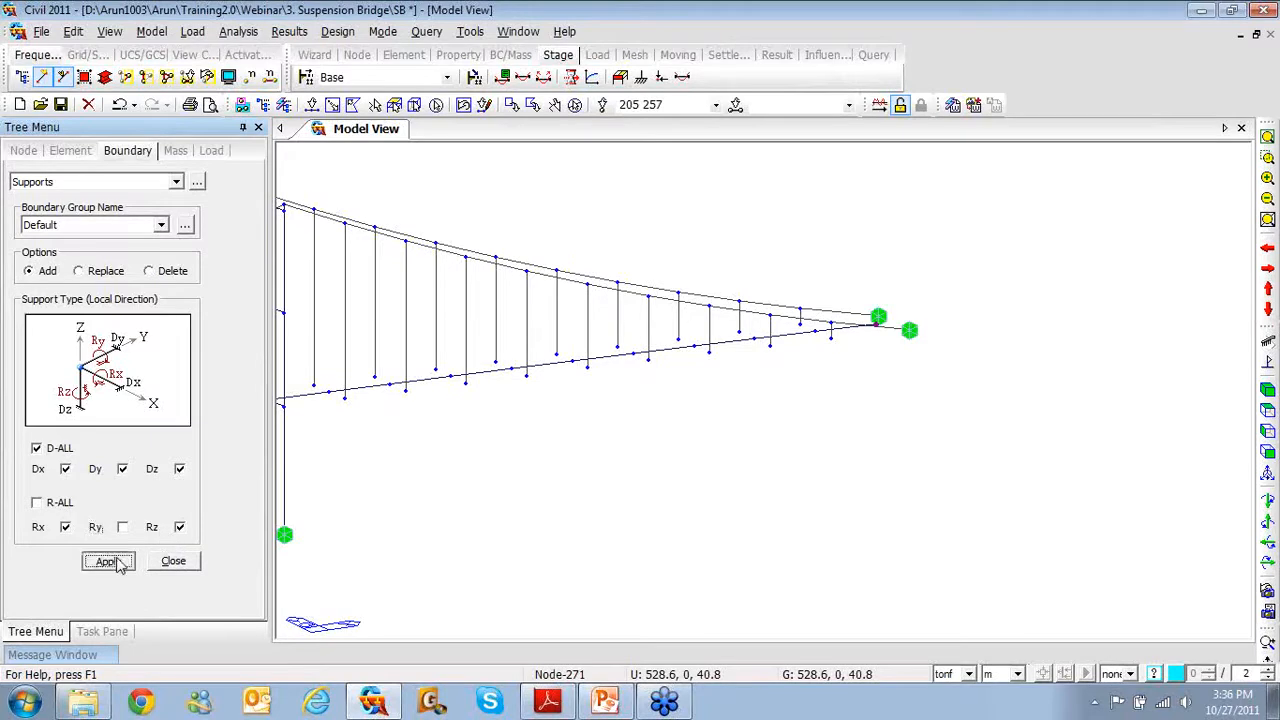
{"action": "left_click", "coordinate": [117, 563]}
{"action": "left_click", "coordinate": [193, 564]}
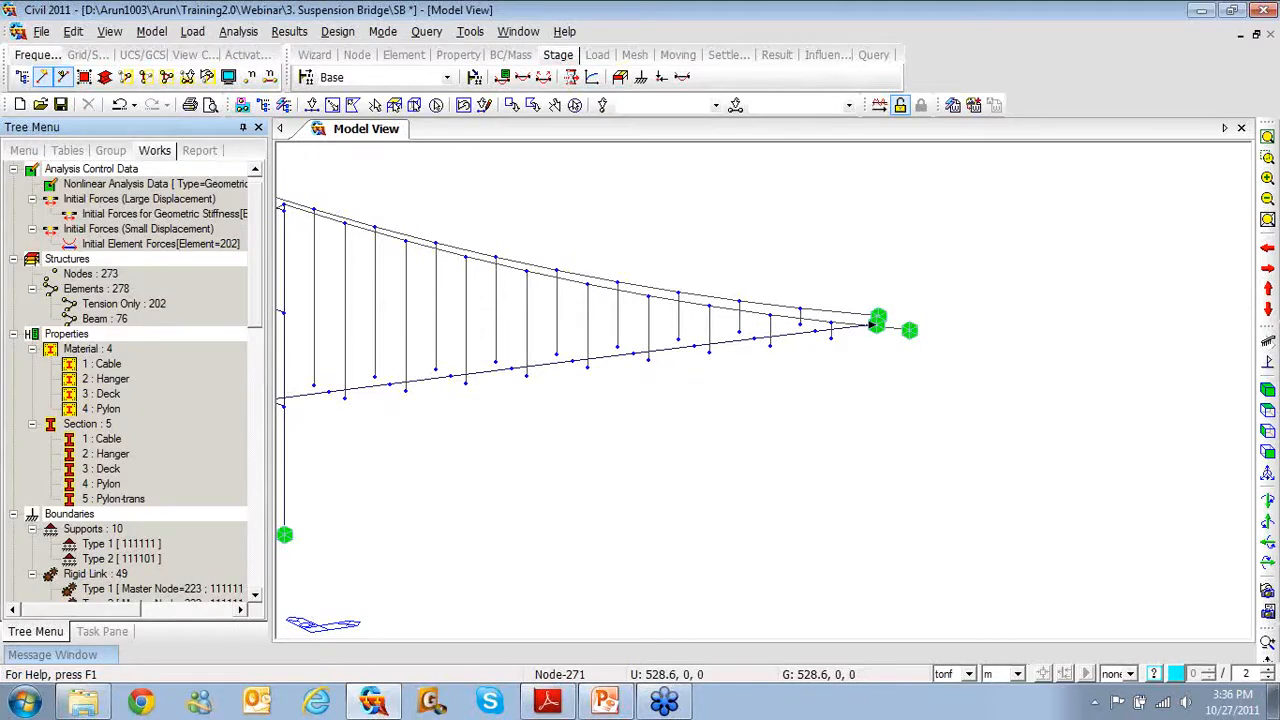
Review the end supports in front elevation near the left pylon and dismiss the Adobe Reader notices
{"action": "left_click", "coordinate": [1267, 452]}
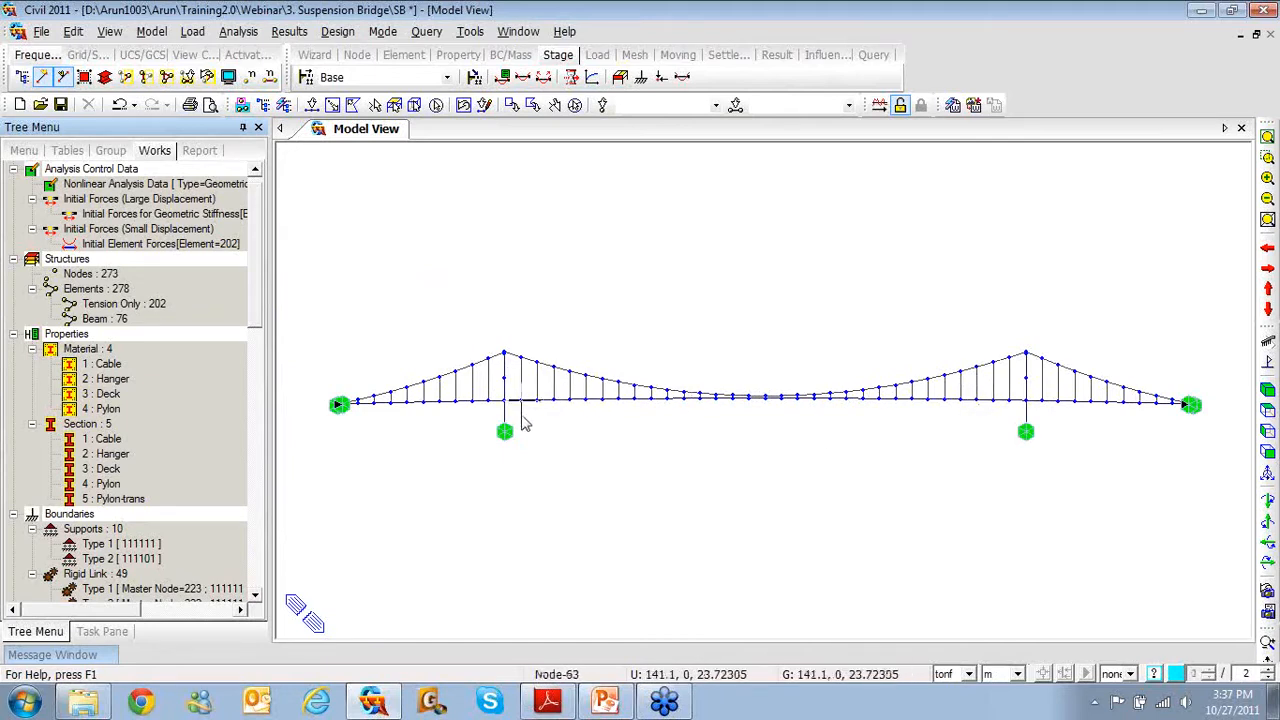
{"action": "middle_click_drag", "start_coordinate": [525, 424], "coordinate": [602, 427]}
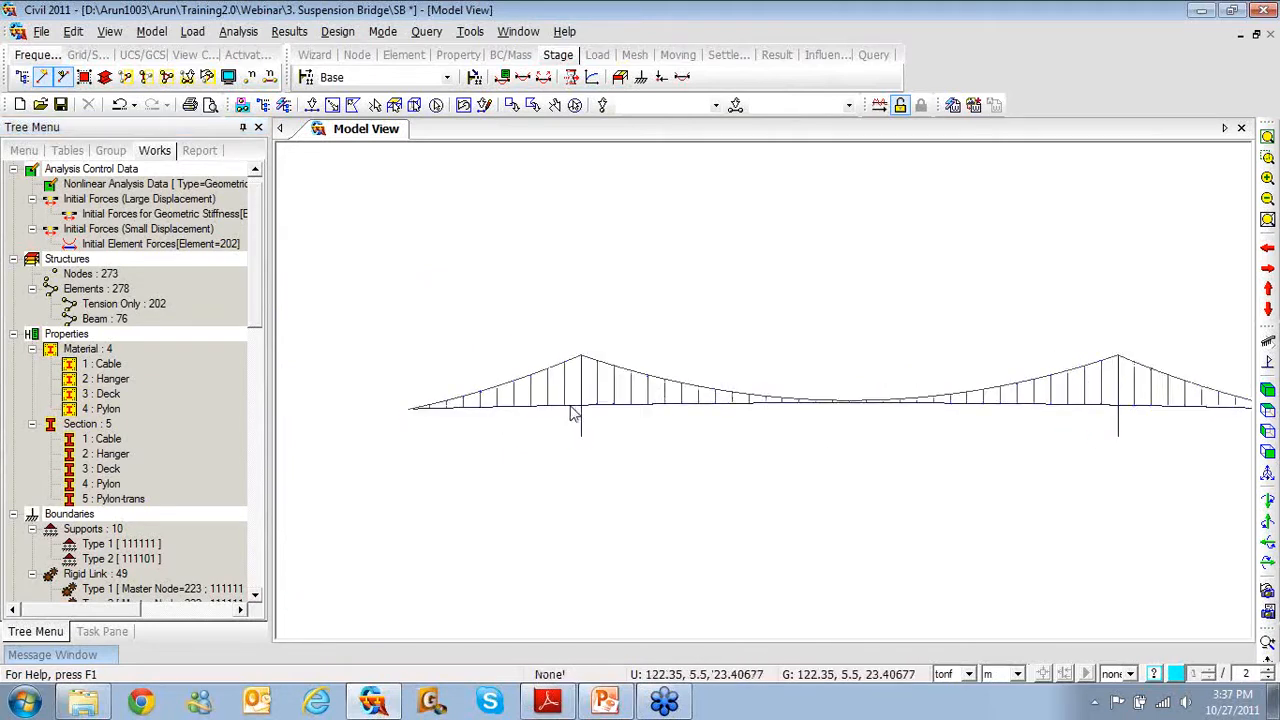
{"action": "scroll", "coordinate": [570, 413], "scroll_direction": "up", "scroll_amount": 4}
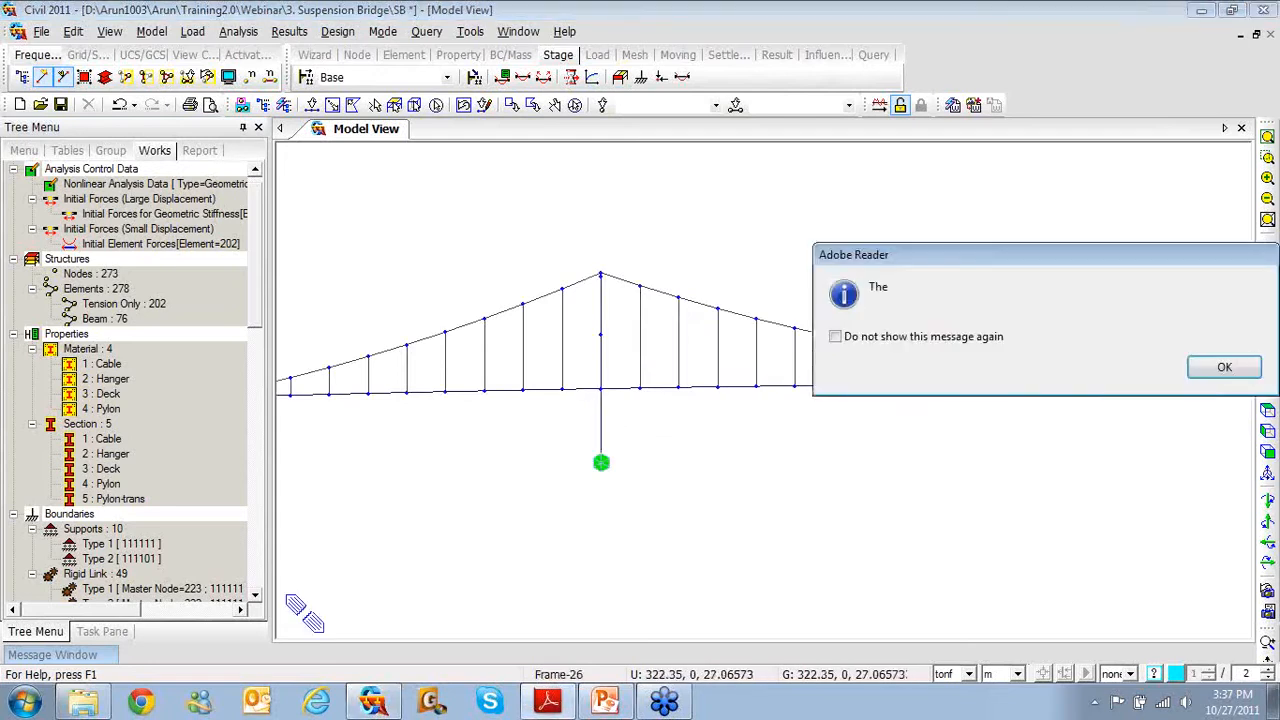
{"action": "left_click", "coordinate": [1226, 374]}
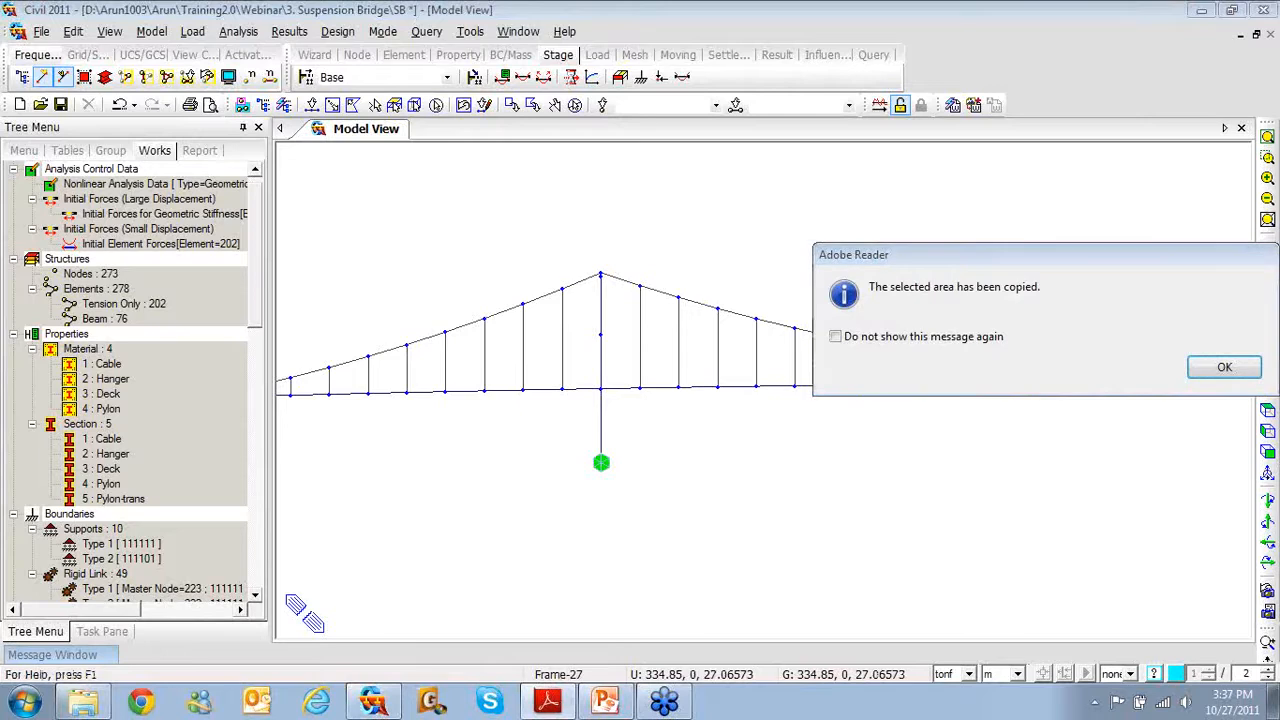
{"action": "left_click", "coordinate": [1215, 372]}
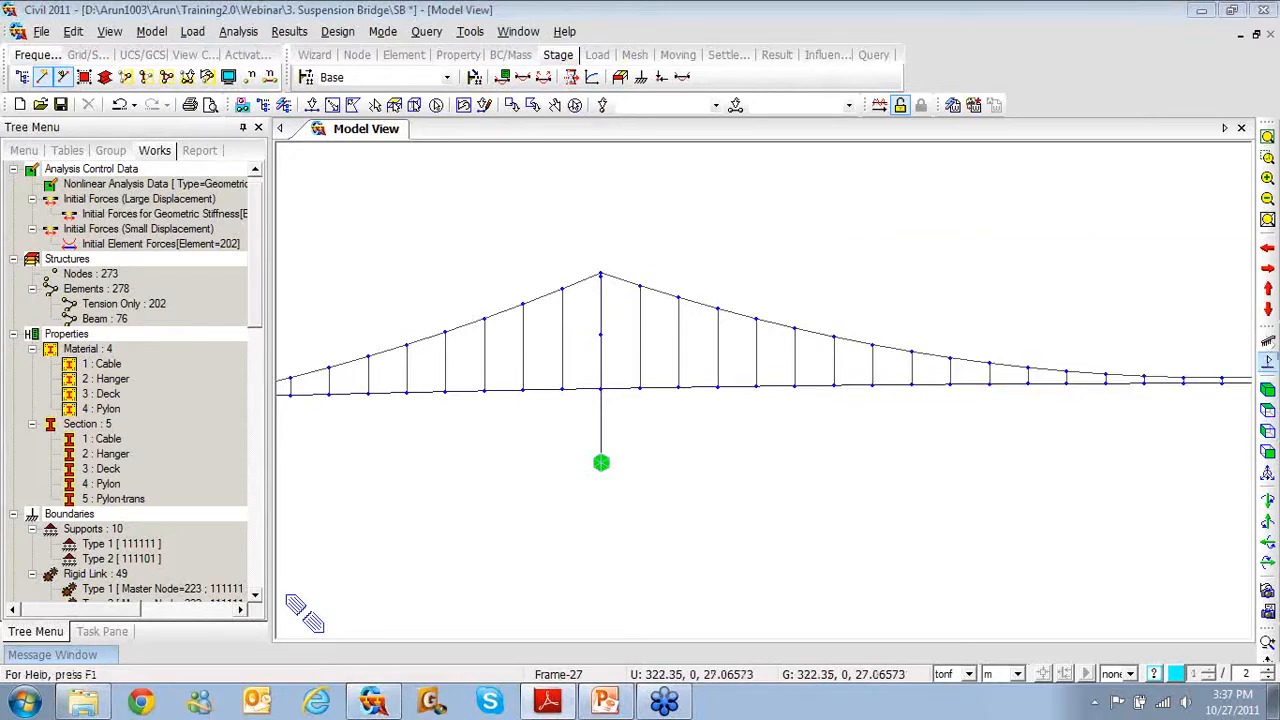
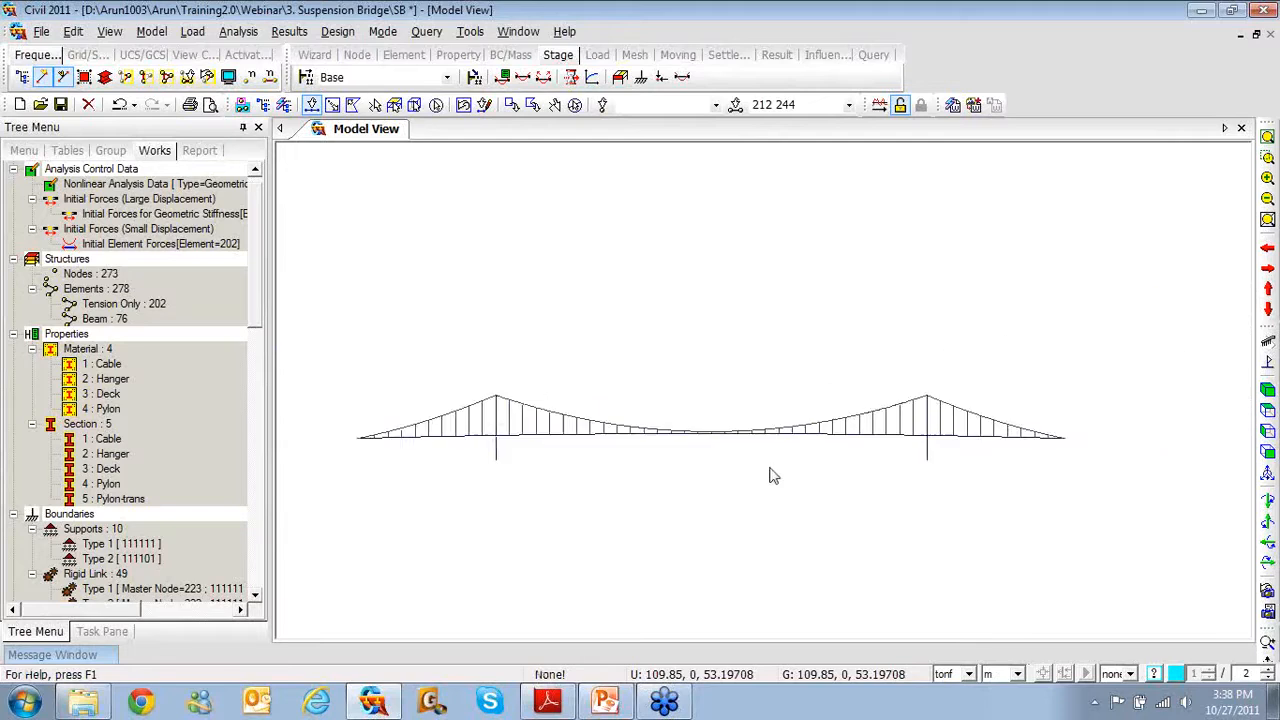
Release Fx and My at the j-ends of the selected deck elements in Beam End Release
{"action": "right_click", "coordinate": [477, 245]}
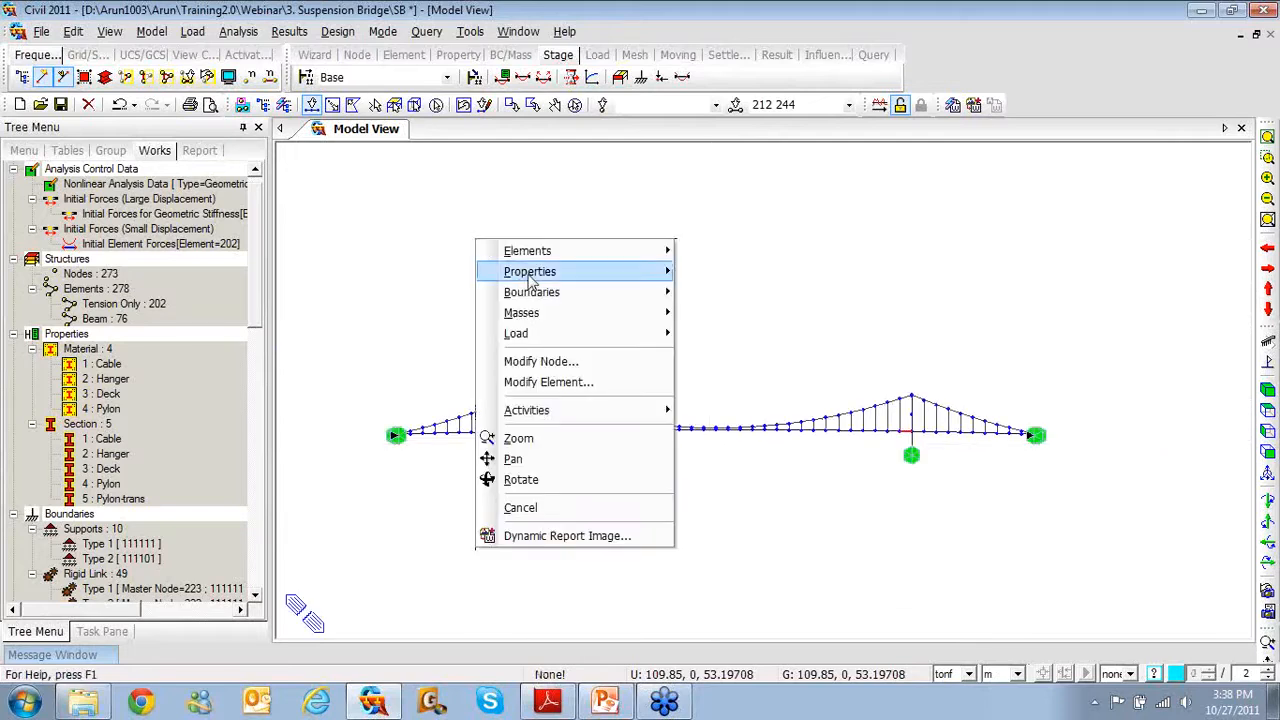
{"action": "mouse_move", "coordinate": [535, 292]}
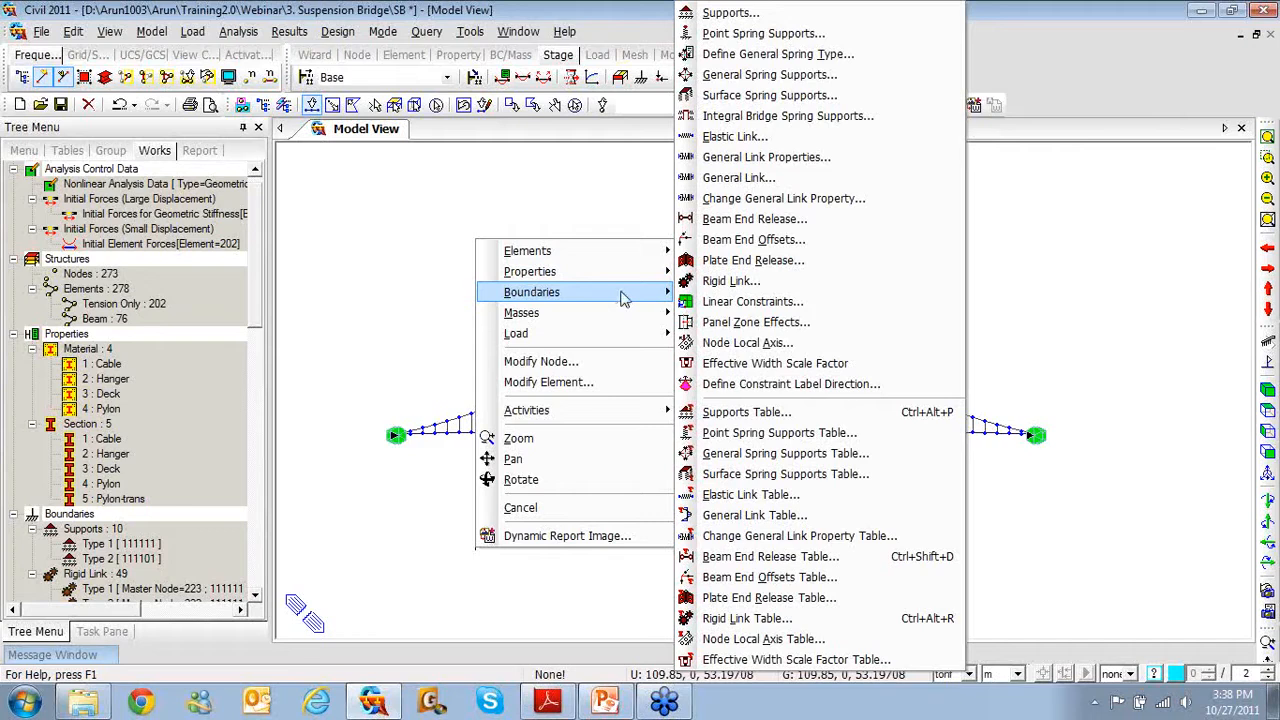
{"action": "left_click", "coordinate": [740, 220]}
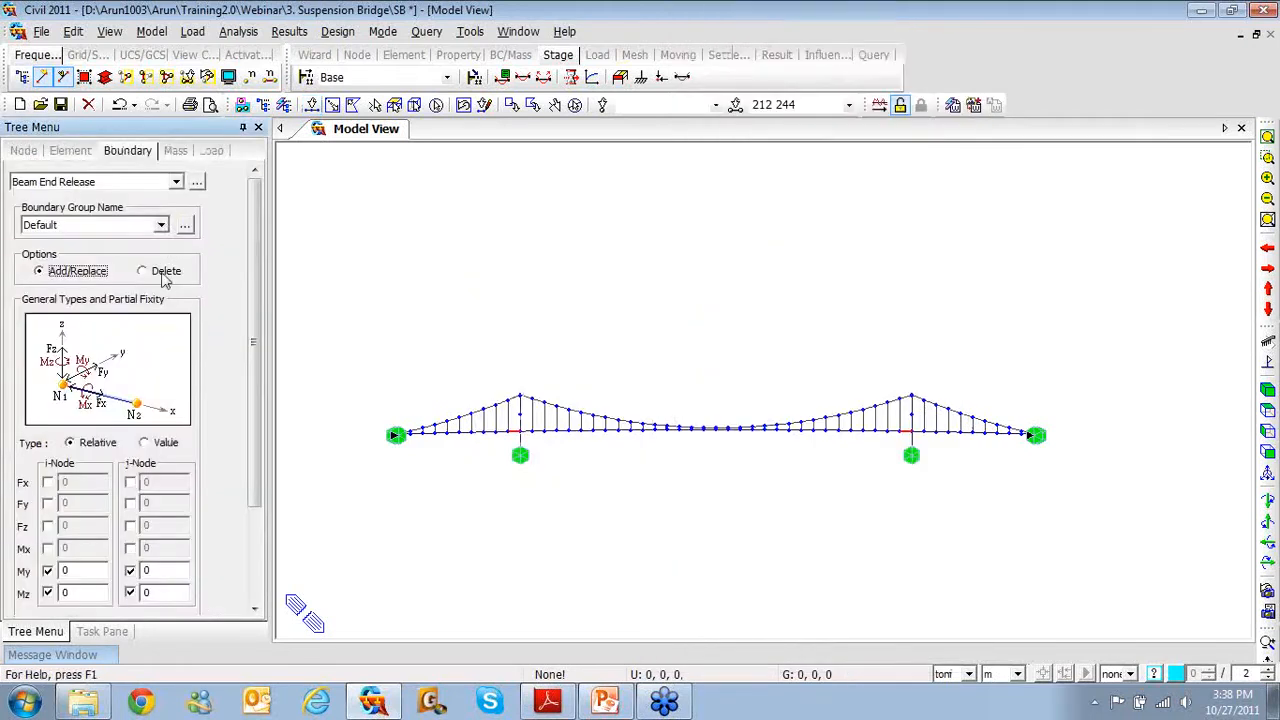
{"action": "left_click", "coordinate": [47, 592]}
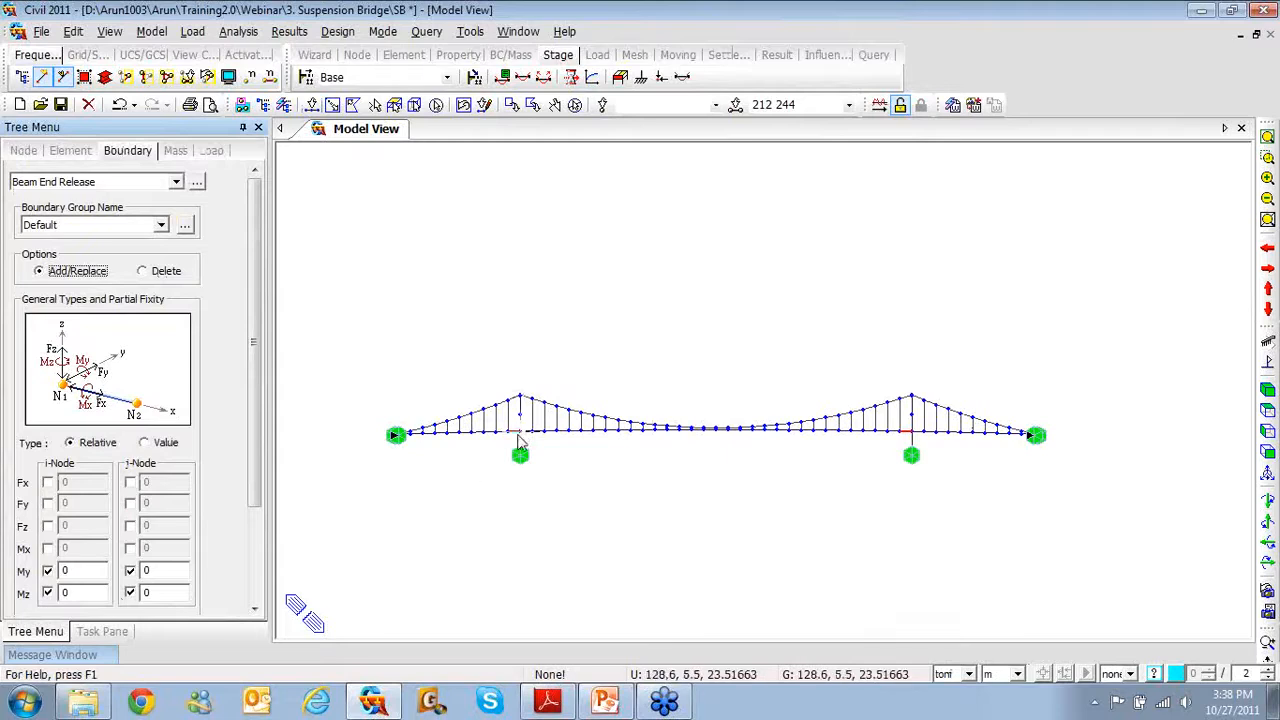
{"action": "left_click", "coordinate": [47, 592]}
{"action": "left_click", "coordinate": [130, 592]}
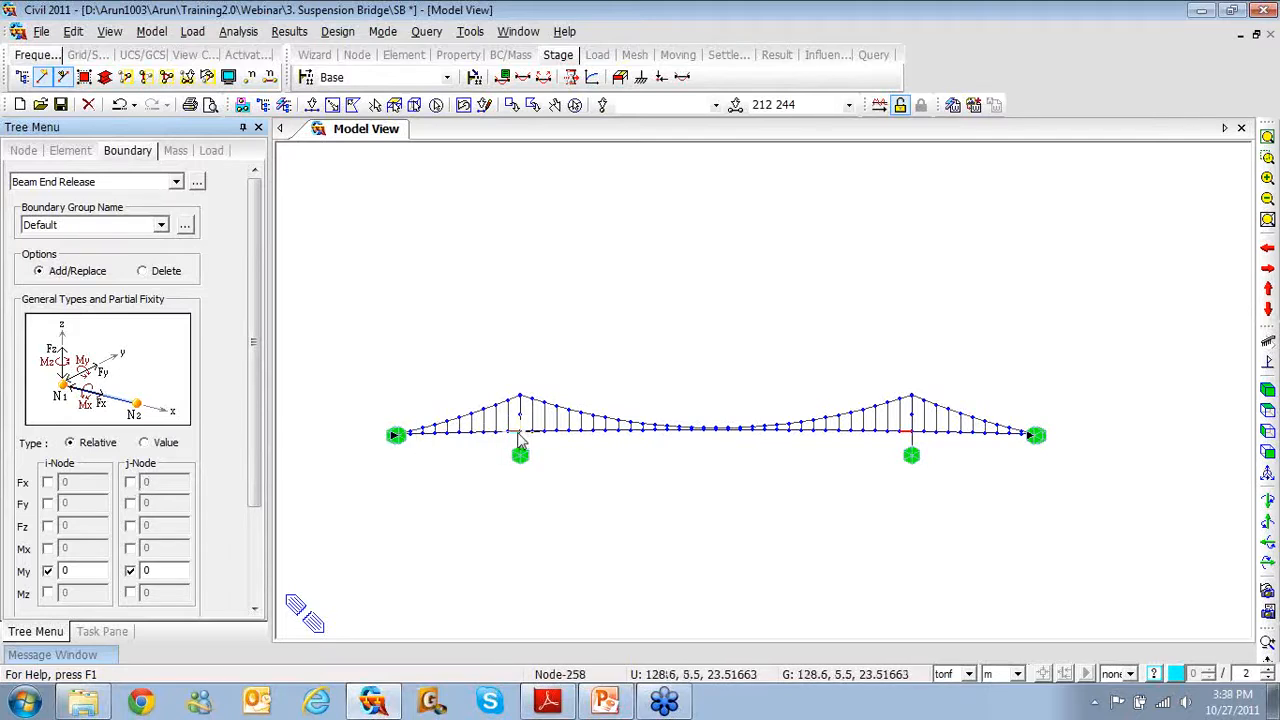
{"action": "left_click", "coordinate": [130, 484]}
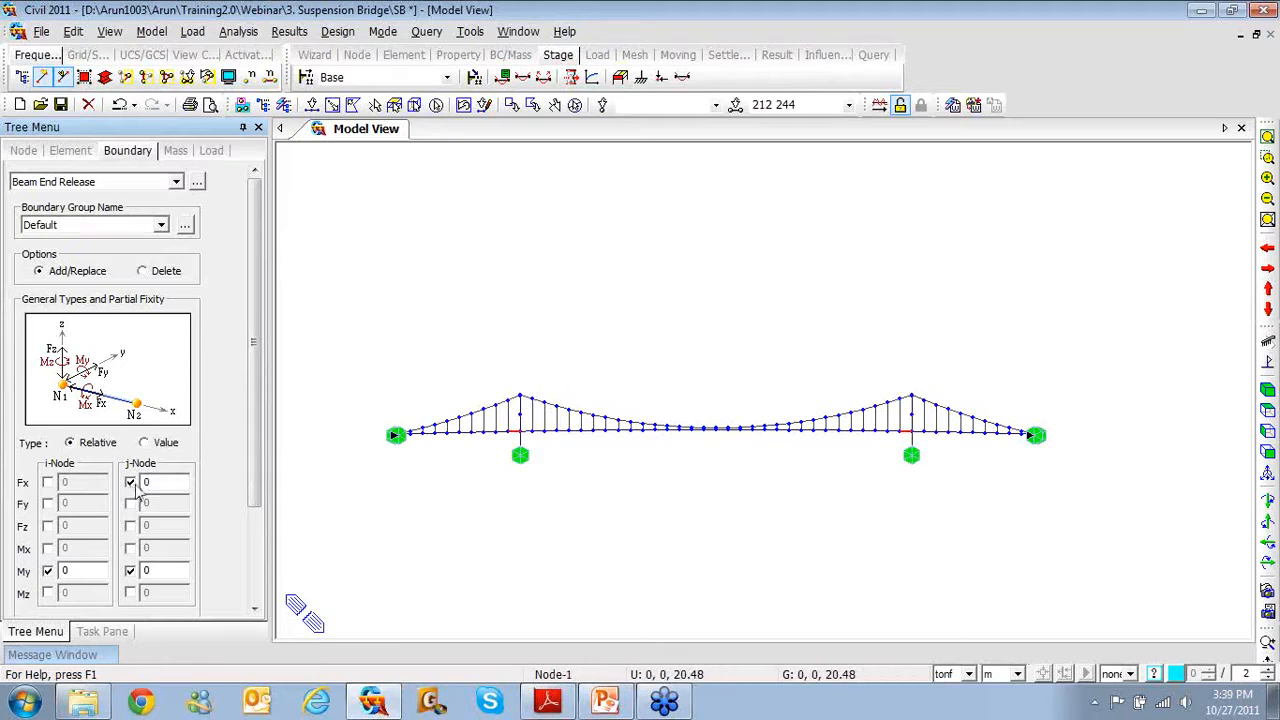
{"action": "scroll", "coordinate": [200, 530], "scroll_direction": "down", "scroll_amount": 2}
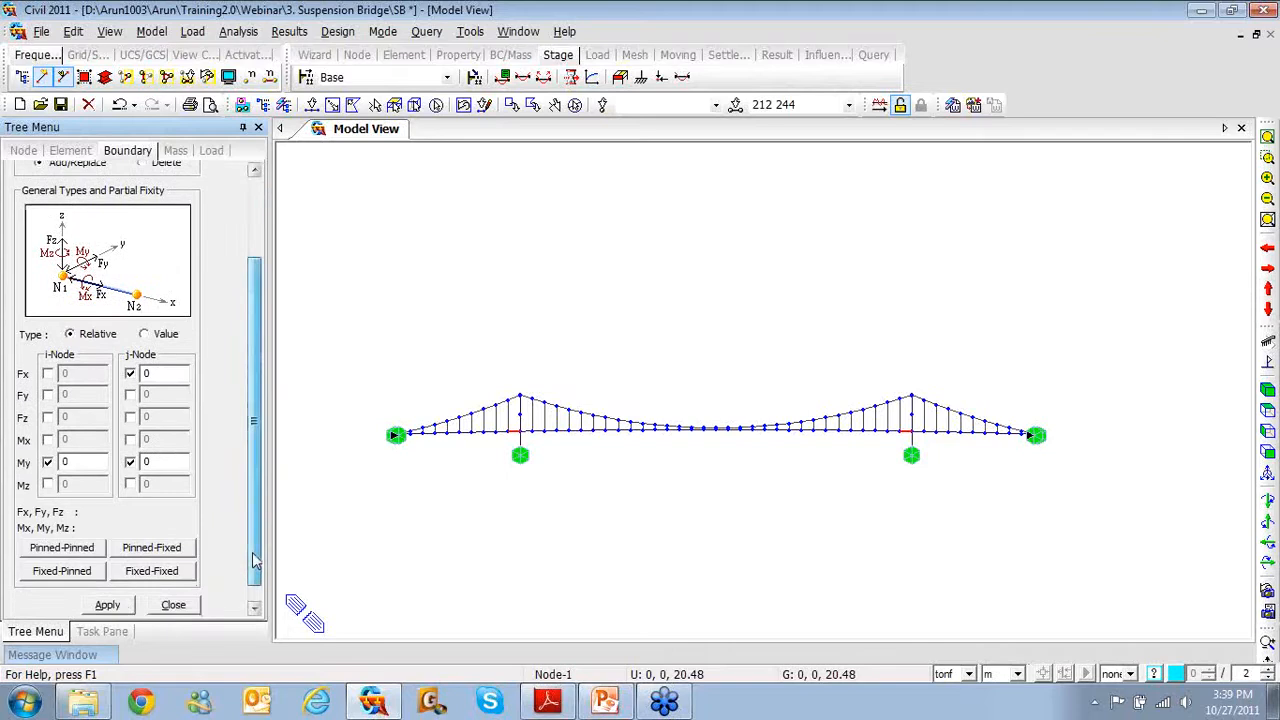
{"action": "scroll", "coordinate": [254, 563], "scroll_direction": "down", "scroll_amount": 1}
{"action": "left_click", "coordinate": [122, 587]}
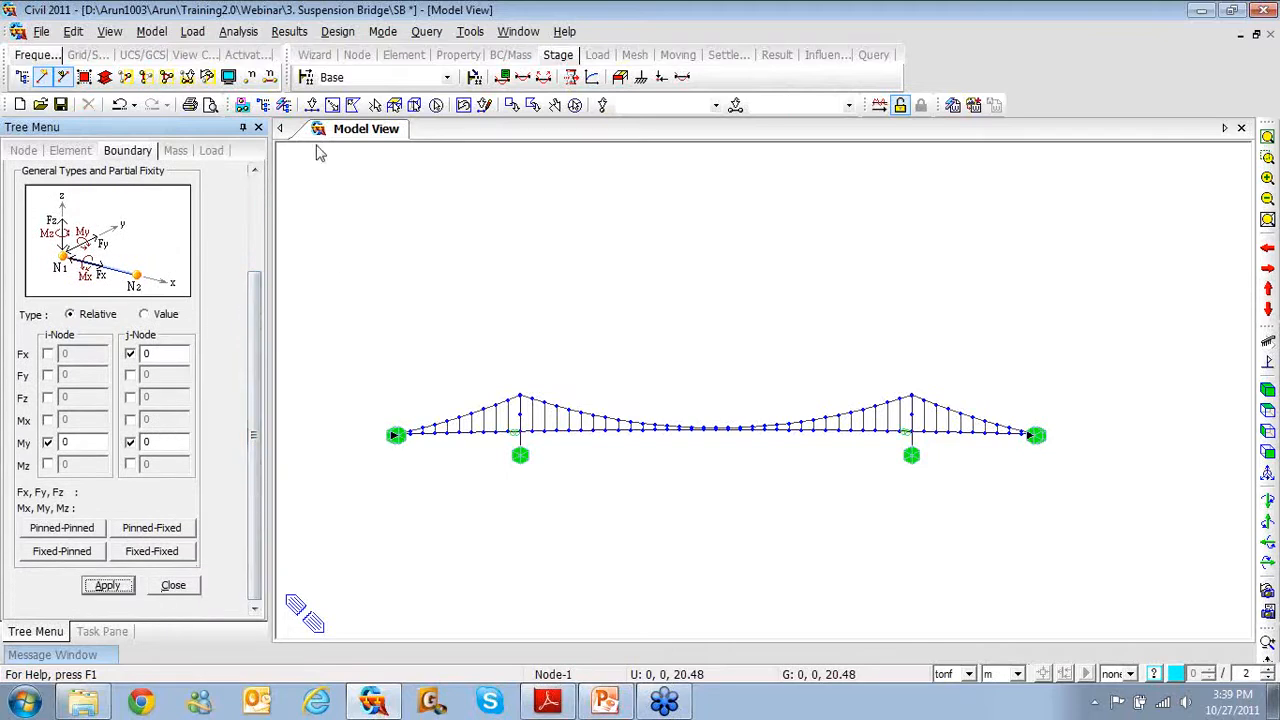
{"action": "scroll", "coordinate": [571, 477], "scroll_direction": "up", "scroll_amount": 2}
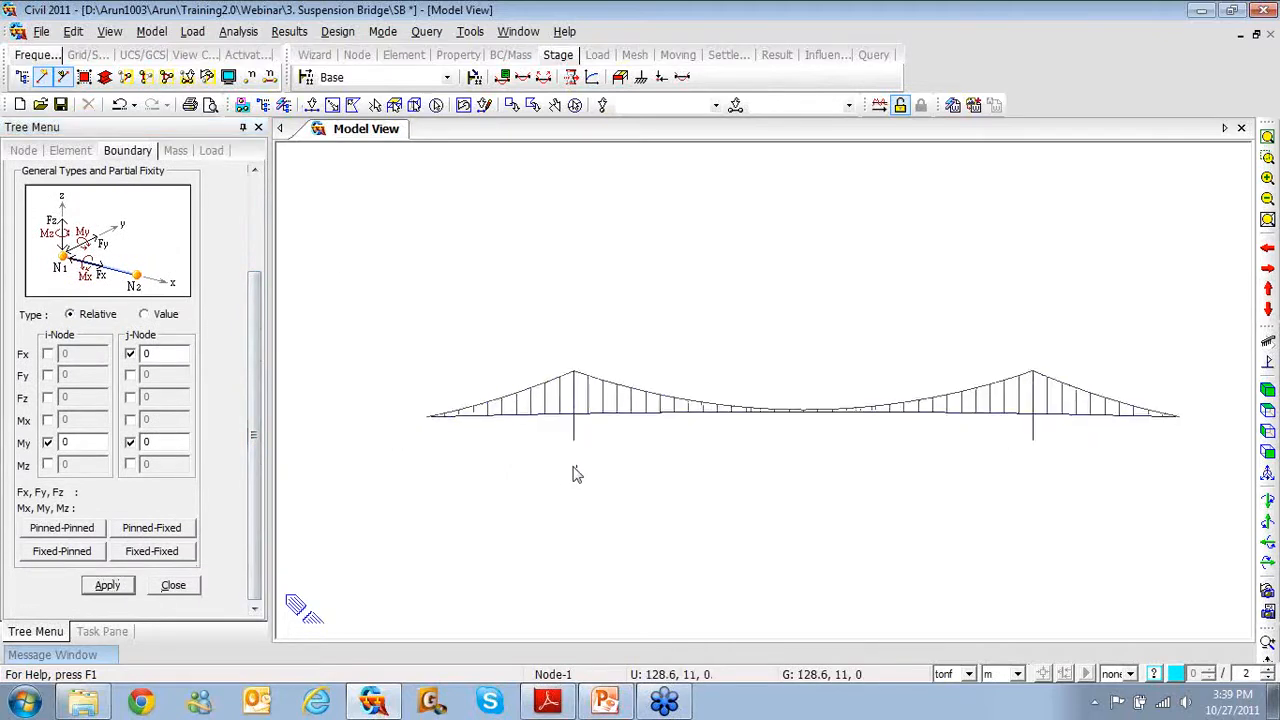
{"action": "scroll", "coordinate": [573, 474], "scroll_direction": "up", "scroll_amount": 1}
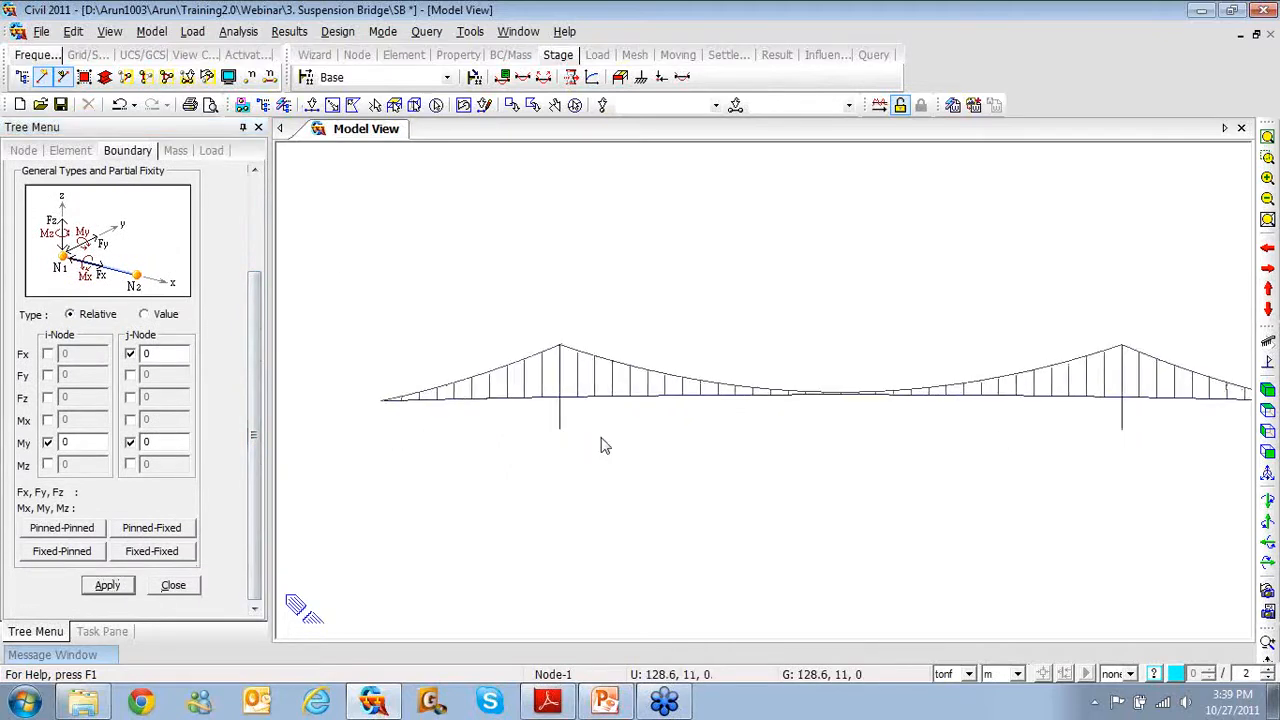
Release Fx and My at the i-ends of deck elements 213 and 245 beside the towers
{"action": "left_click", "coordinate": [569, 398]}
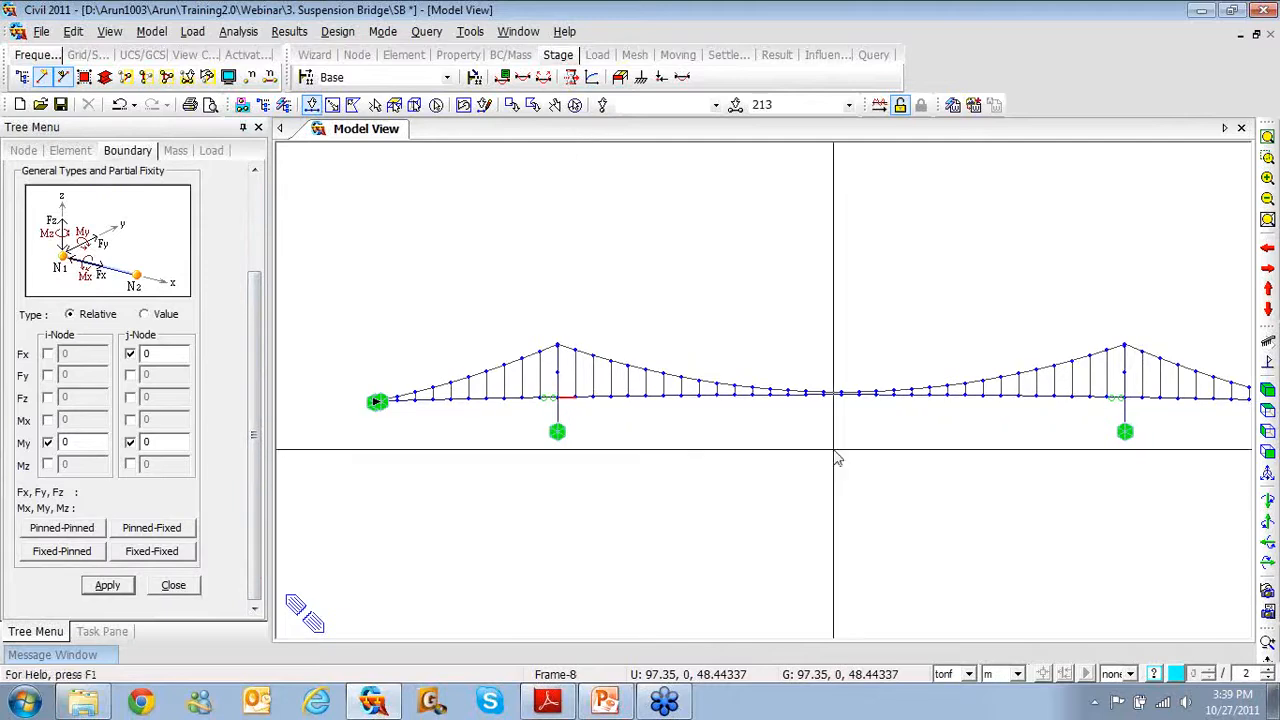
{"action": "left_click", "coordinate": [1130, 399]}
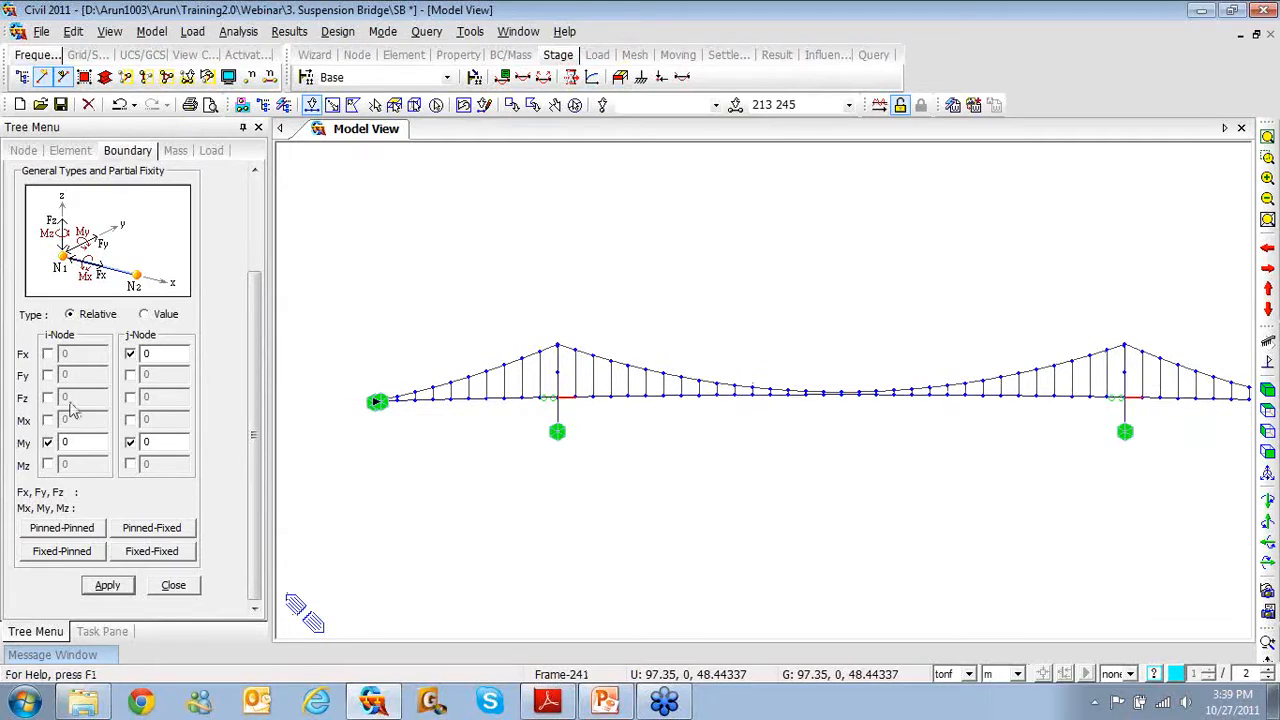
{"action": "left_click", "coordinate": [47, 353]}
{"action": "left_click", "coordinate": [130, 353]}
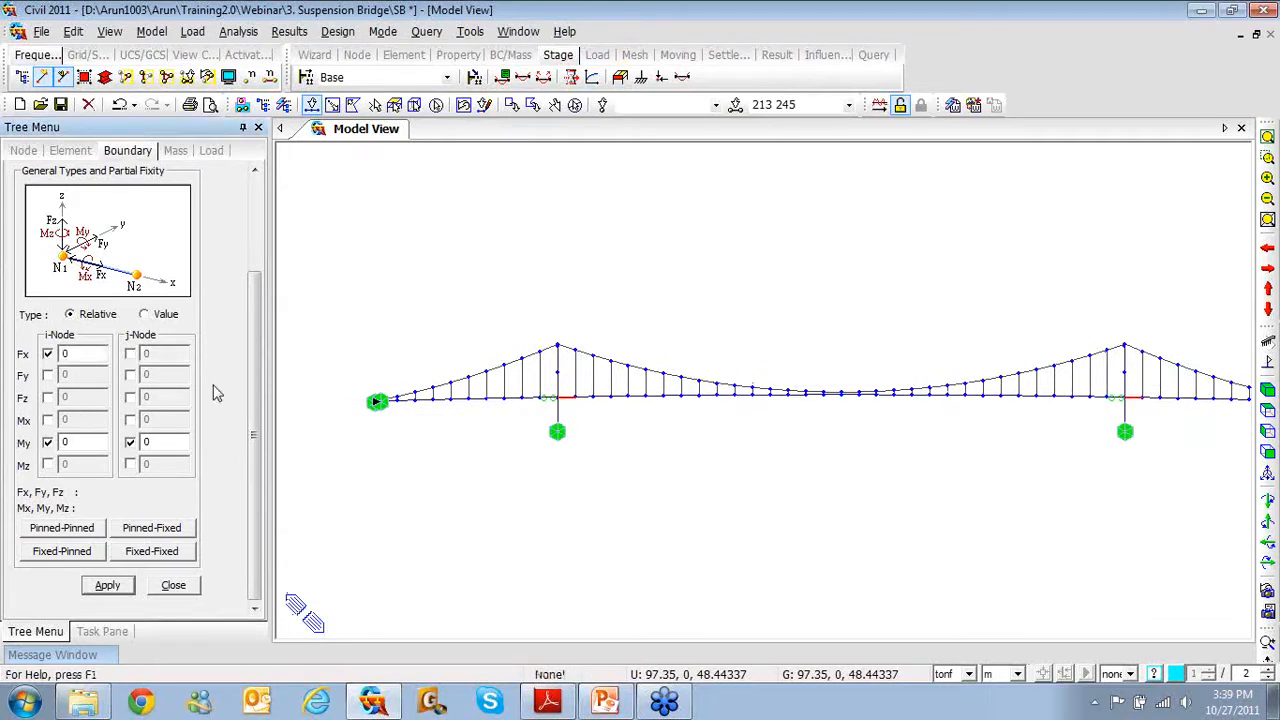
{"action": "left_click", "coordinate": [566, 400]}
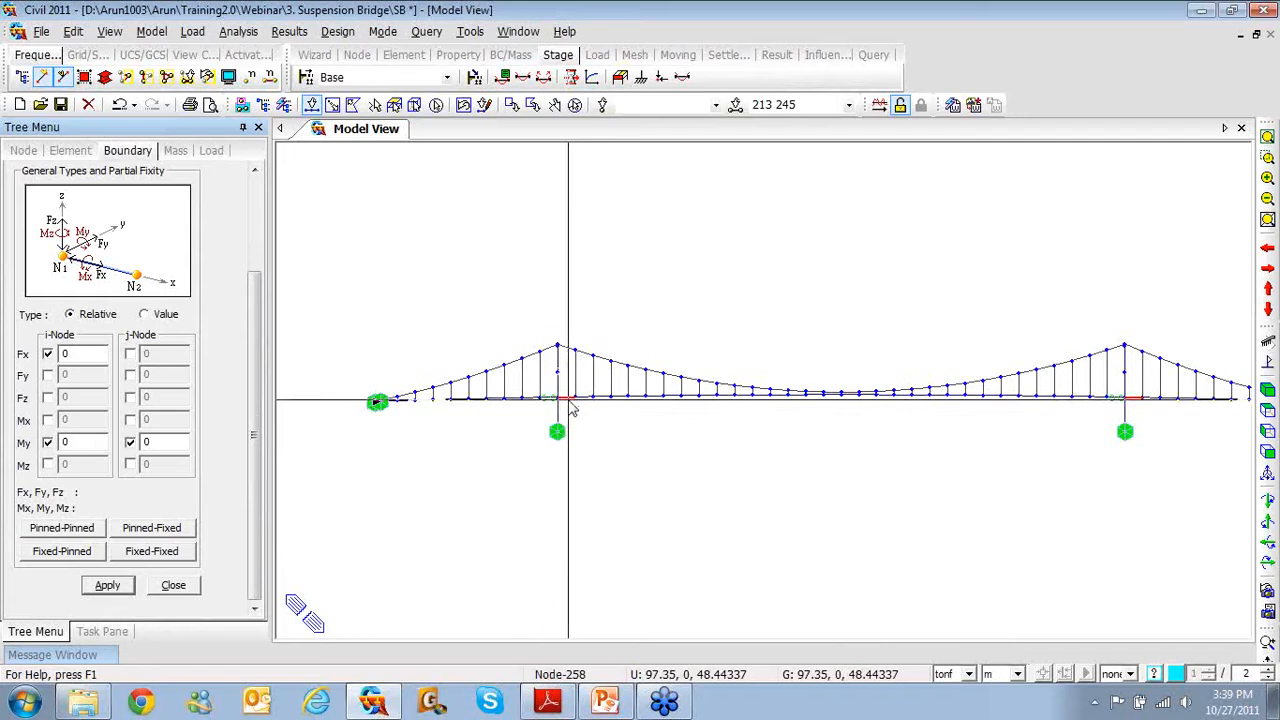
{"action": "left_click", "coordinate": [104, 597]}
{"action": "left_click", "coordinate": [104, 590]}
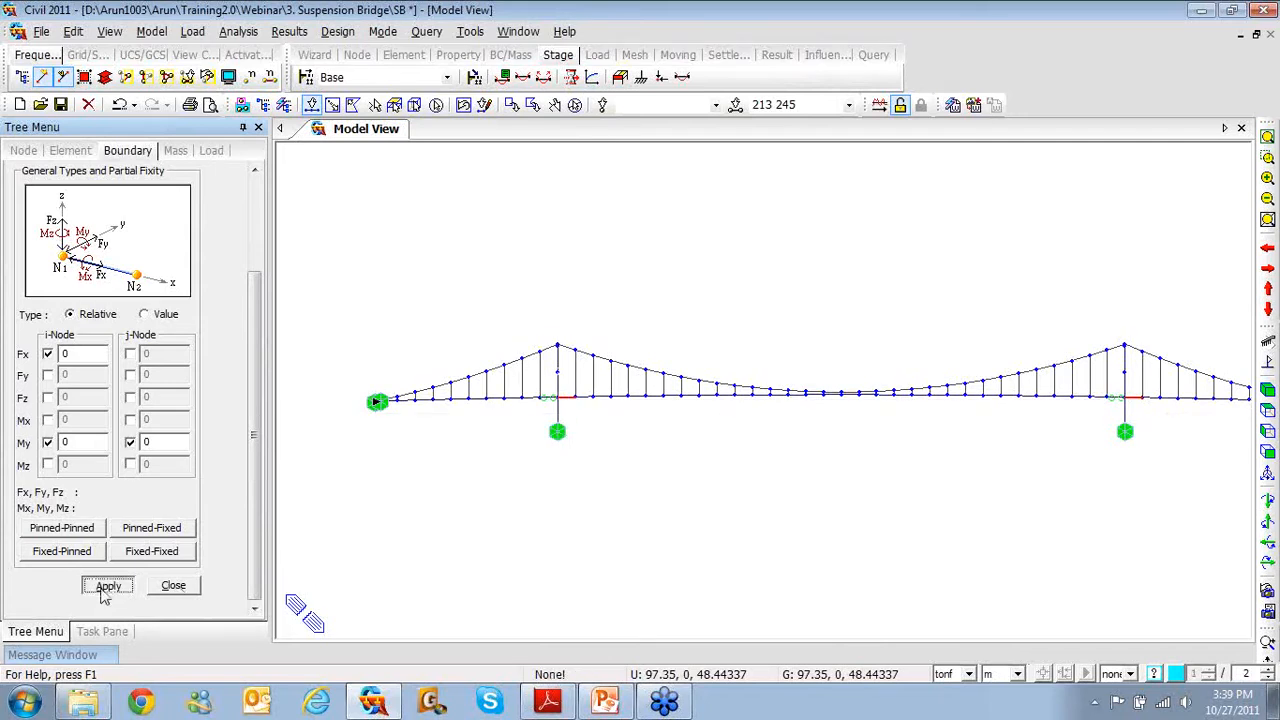
Select the side-span deck elements 204to211 and 230to243
{"action": "left_click", "coordinate": [105, 592]}
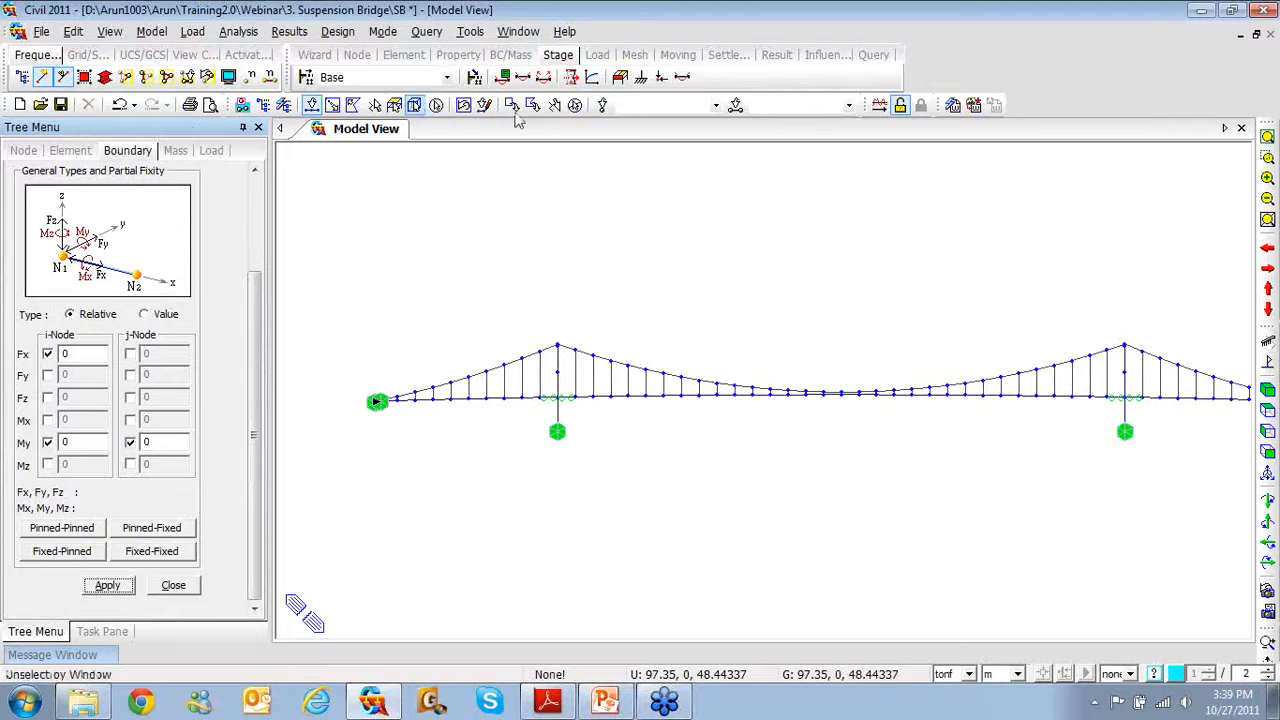
{"action": "left_click", "coordinate": [761, 103]}
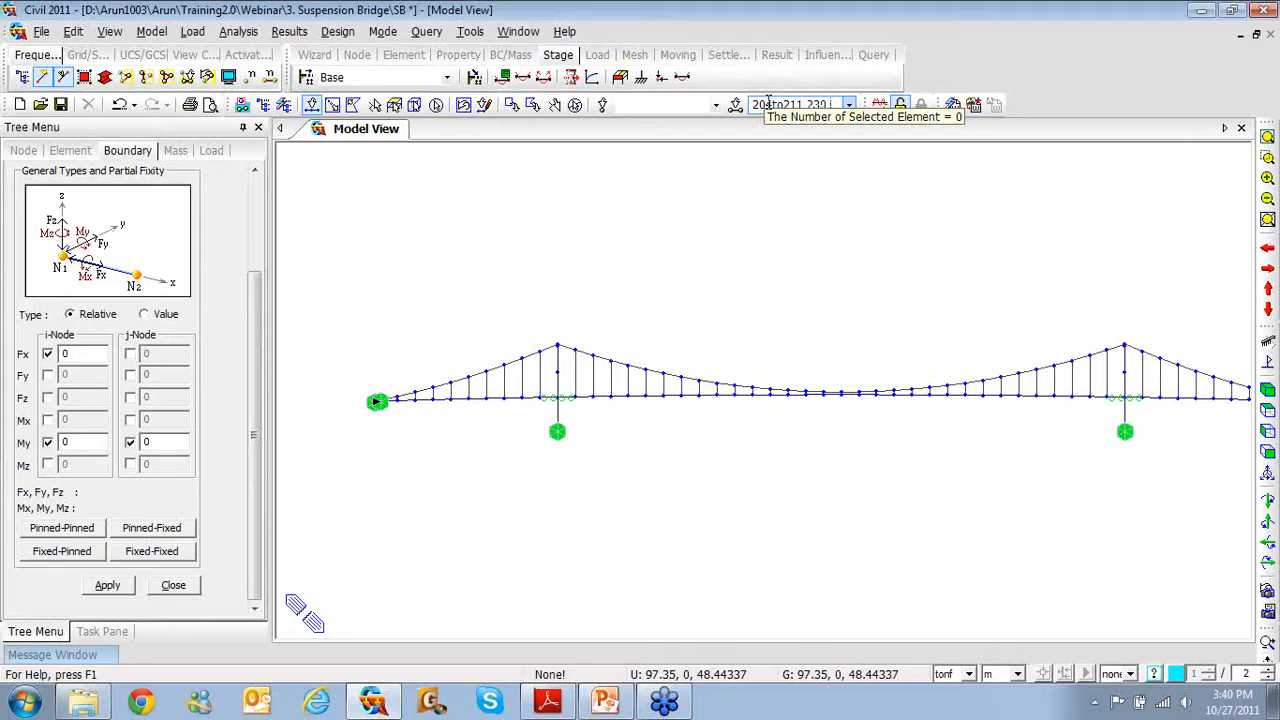
{"action": "type", "text": "o"}
{"action": "type", "text": "2"}
{"action": "type", "text": "43"}
{"action": "key", "text": "Return"}
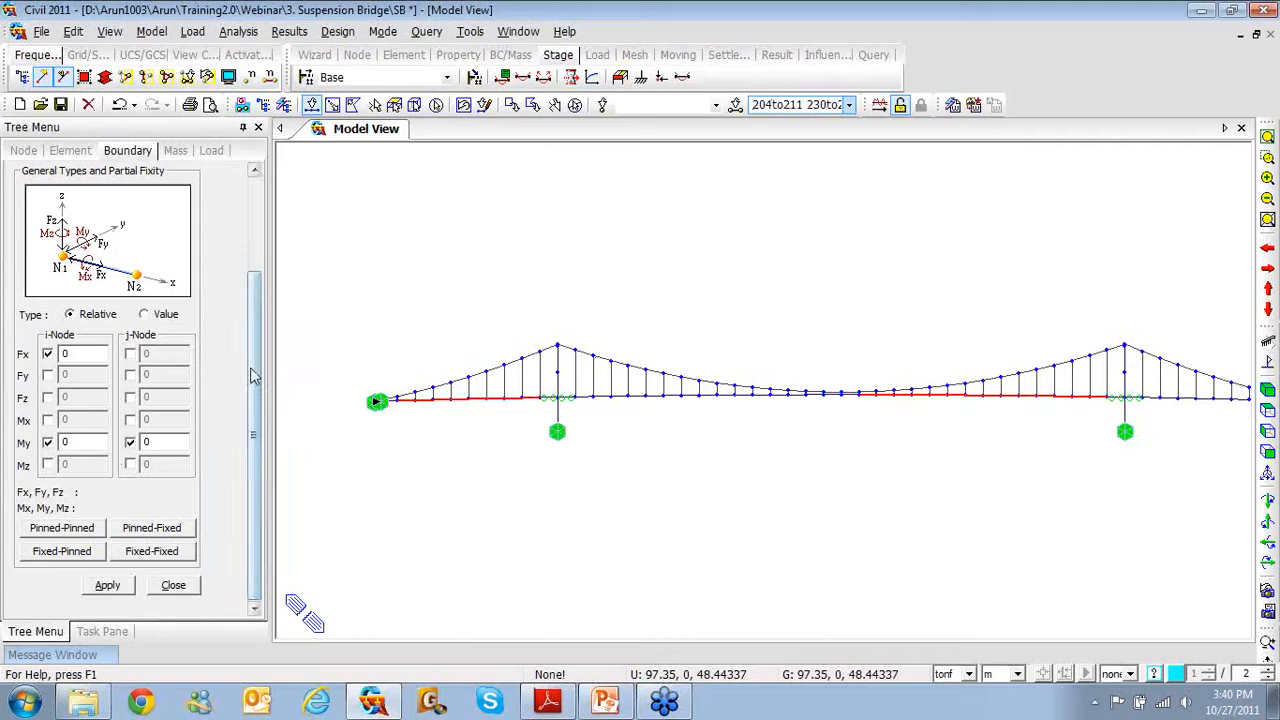
{"action": "left_click_drag", "start_coordinate": [253, 375], "coordinate": [250, 258]}
Add a 'Pin Connection' boundary group and choose it for the releases
{"action": "left_click", "coordinate": [186, 232]}
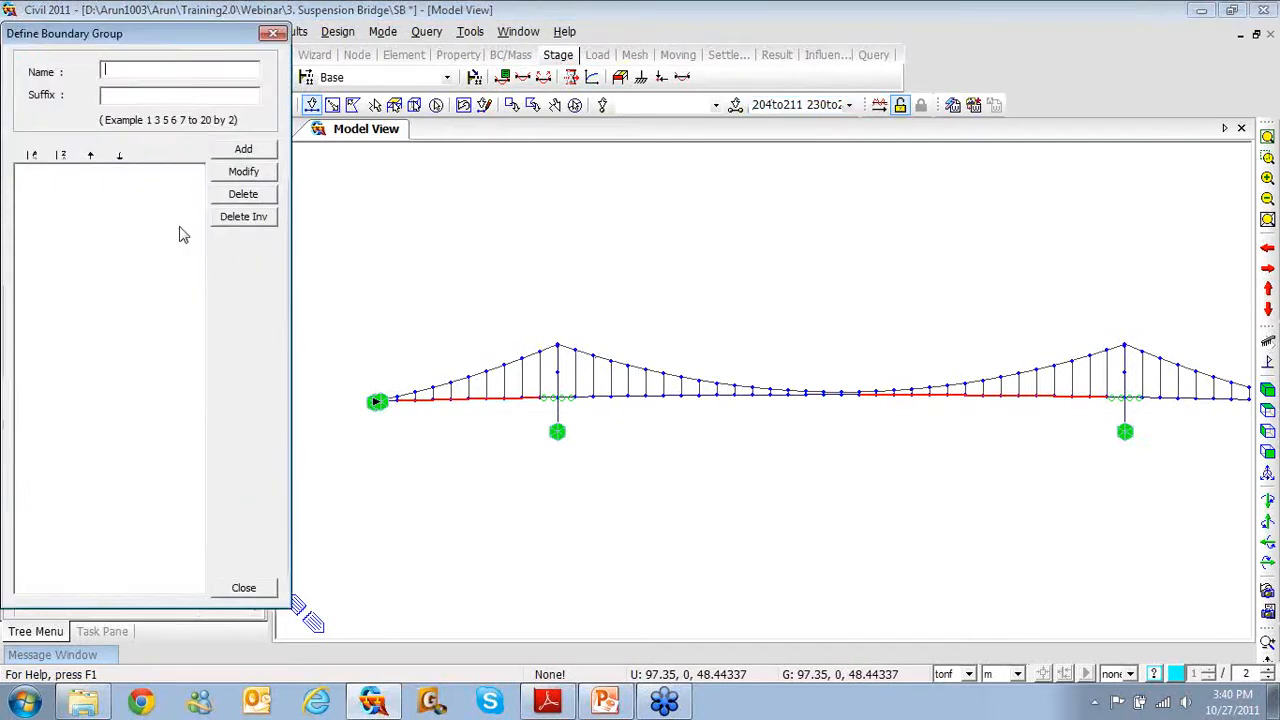
{"action": "type", "text": "Pin "}
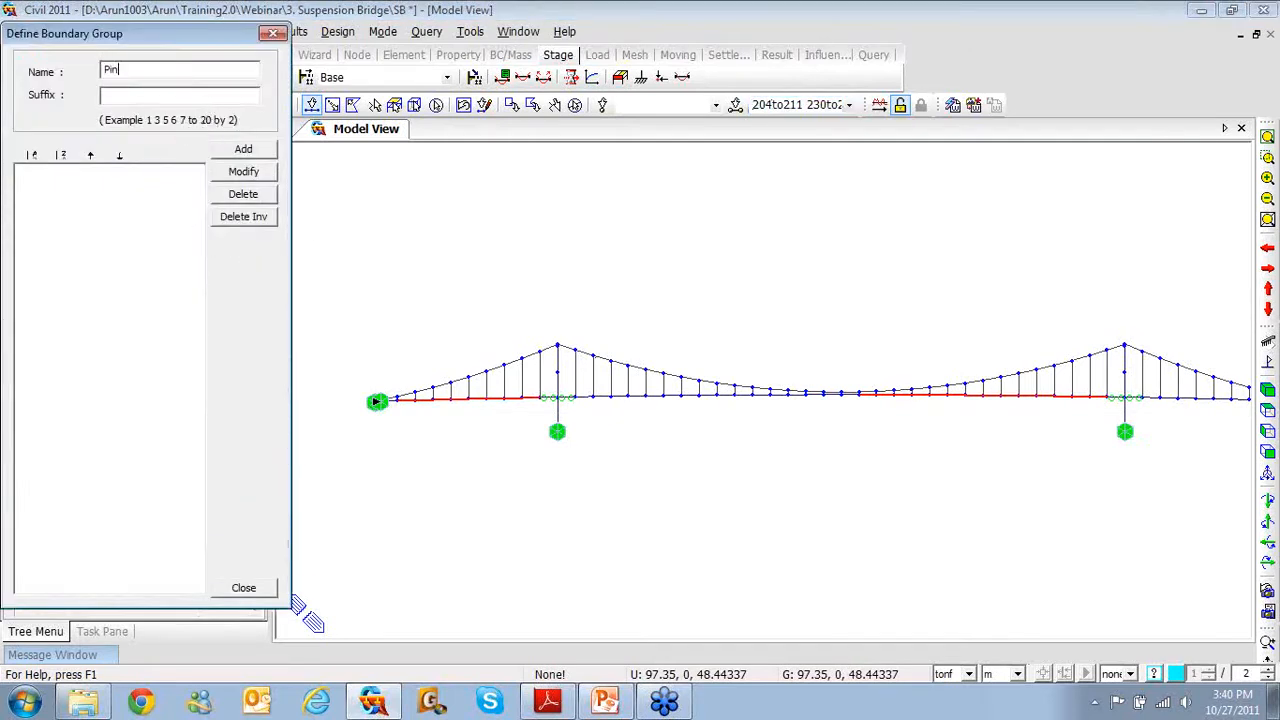
{"action": "type", "text": "Connection"}
{"action": "left_click", "coordinate": [243, 149]}
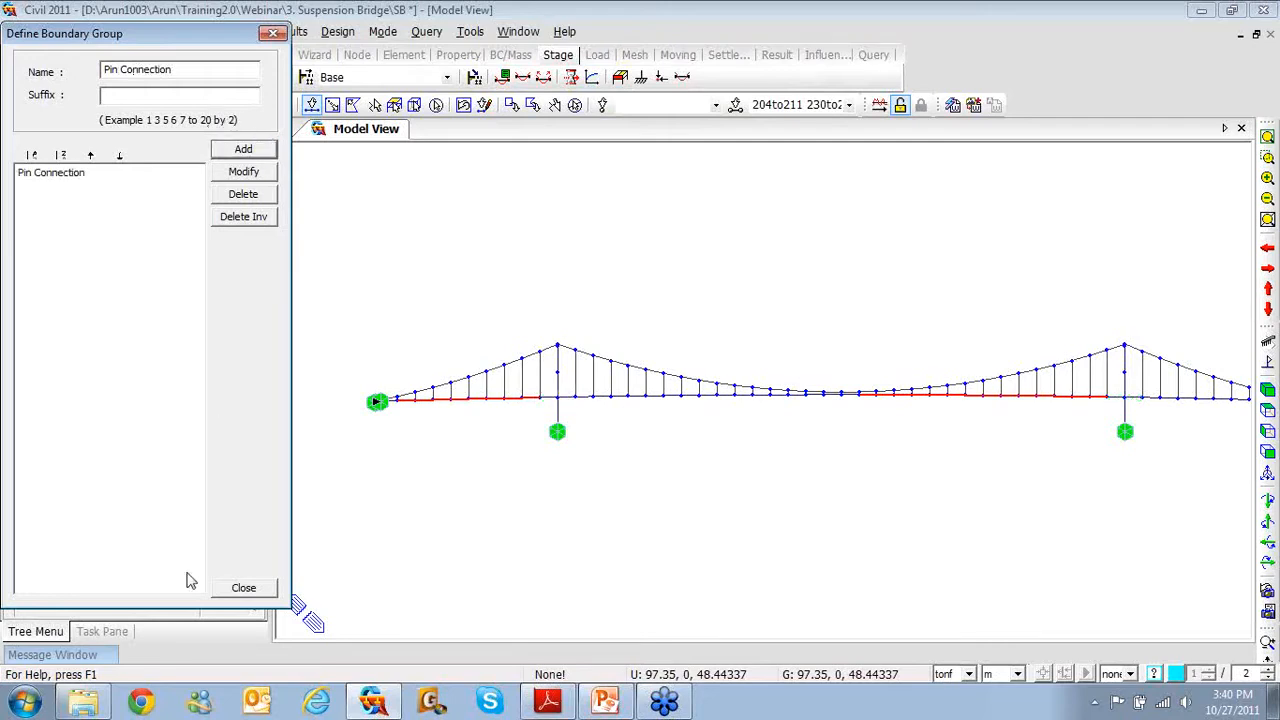
{"action": "left_click", "coordinate": [243, 588]}
{"action": "left_click", "coordinate": [152, 226]}
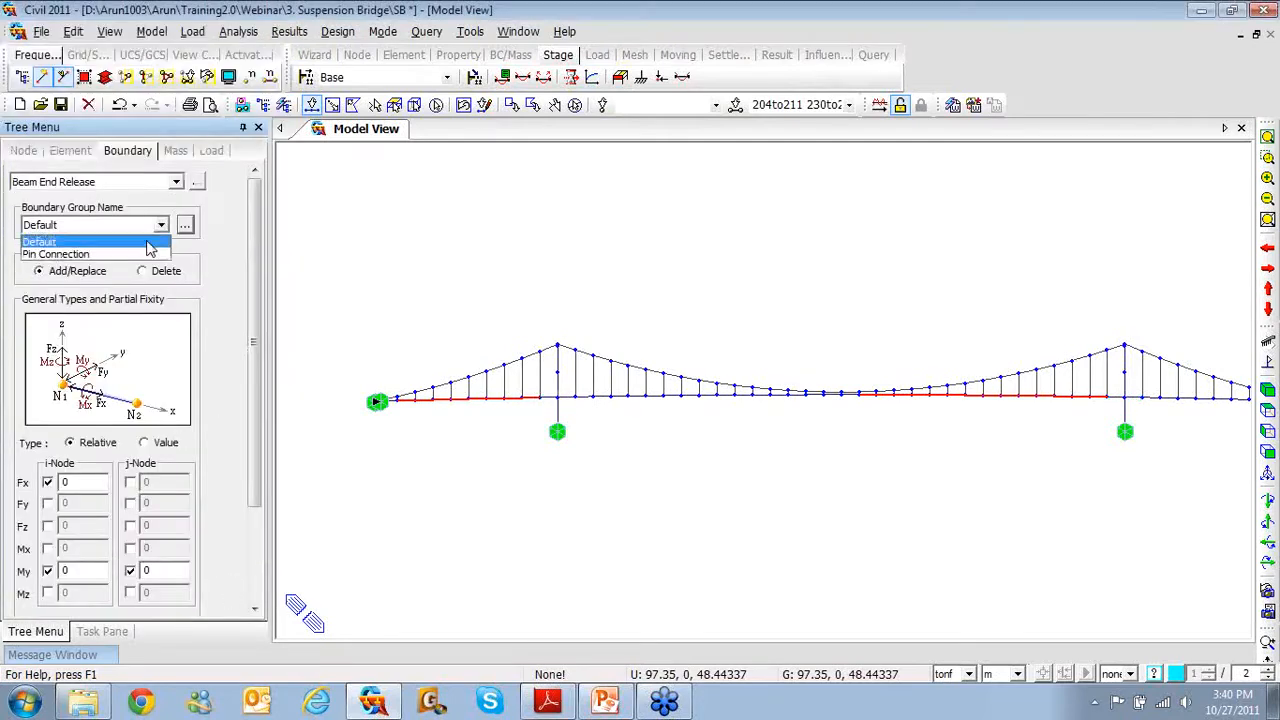
{"action": "left_click", "coordinate": [149, 254]}
{"action": "left_click_drag", "start_coordinate": [255, 316], "coordinate": [255, 410]}
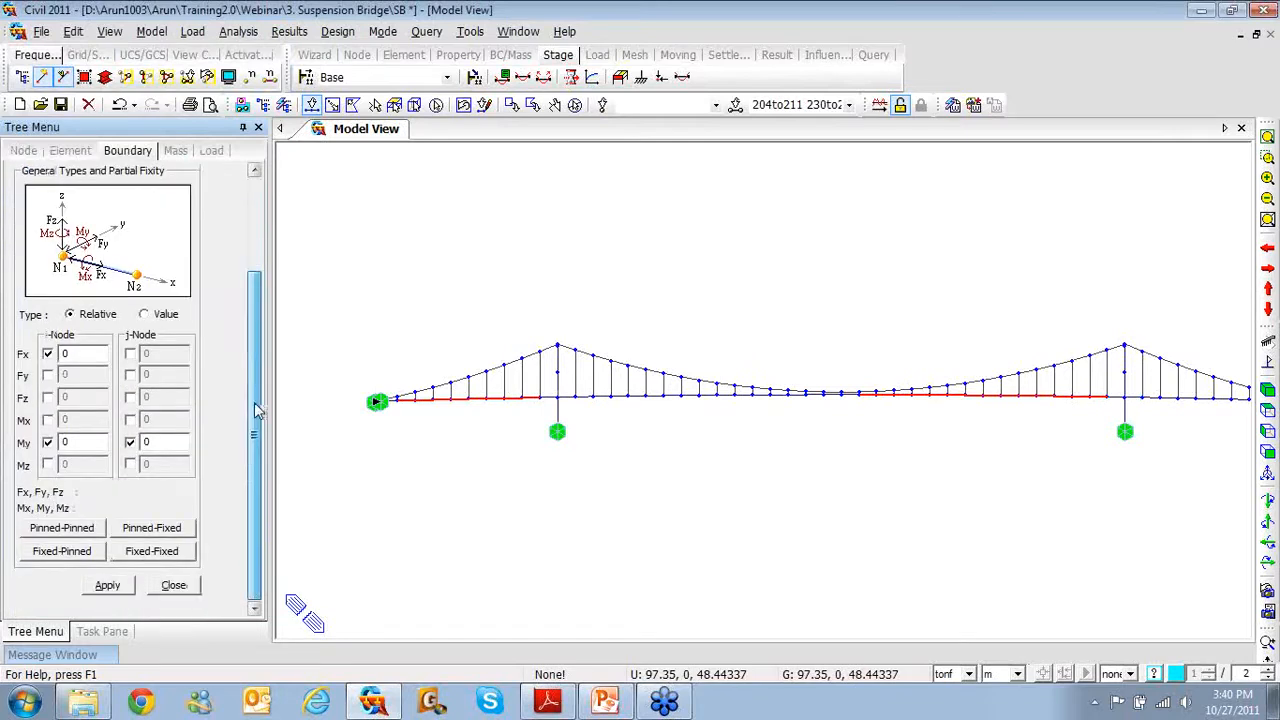
Apply only an i-end My release to elements 204–211 and 230–243
{"action": "left_click", "coordinate": [47, 354]}
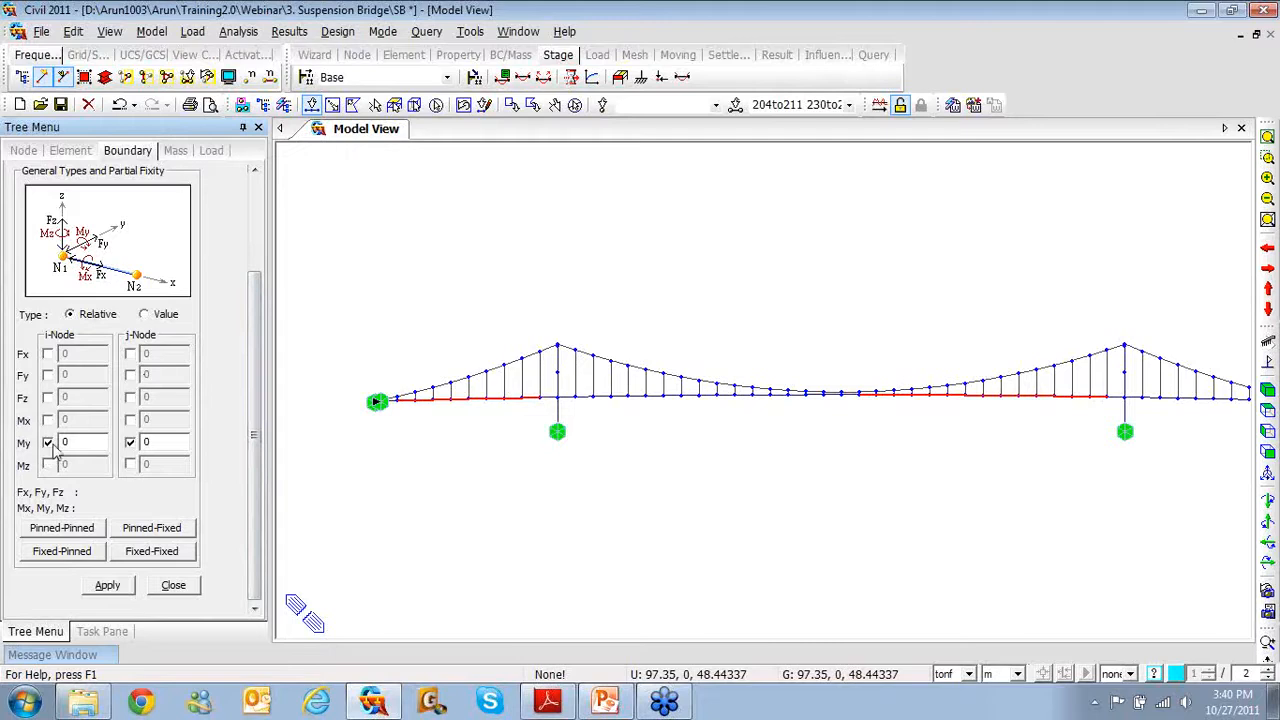
{"action": "left_click", "coordinate": [130, 442]}
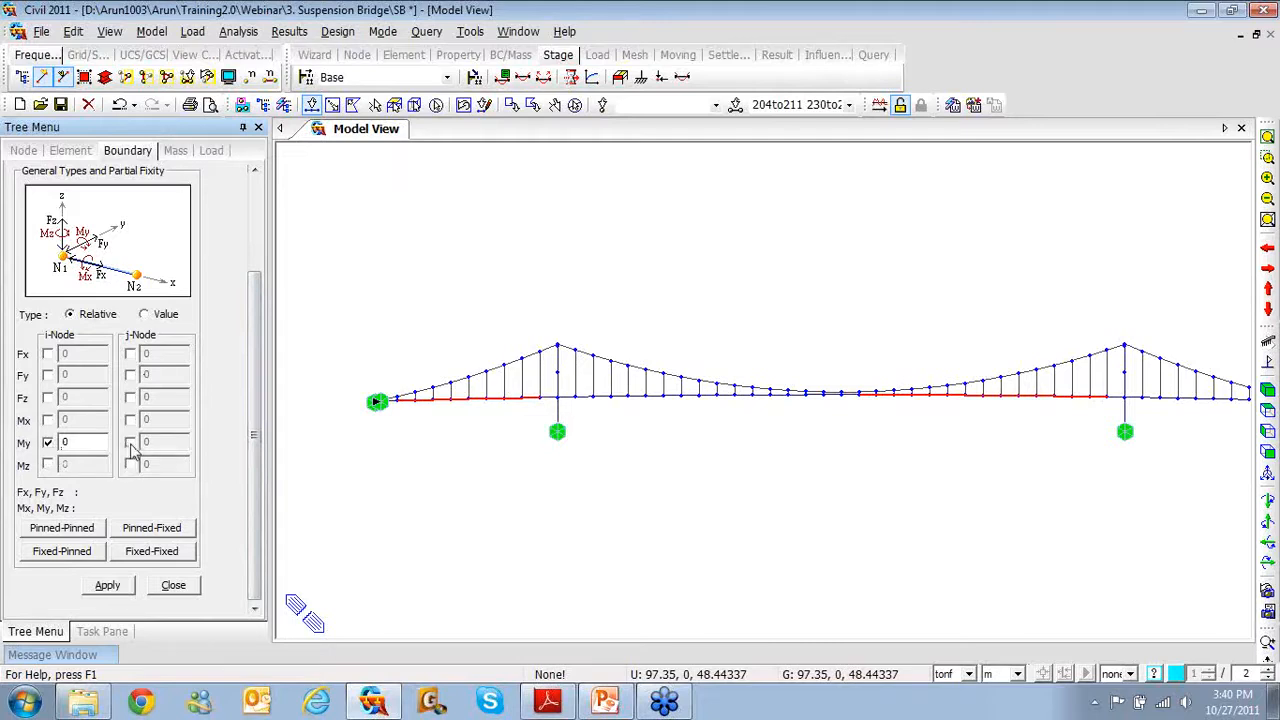
{"action": "left_click", "coordinate": [107, 585]}
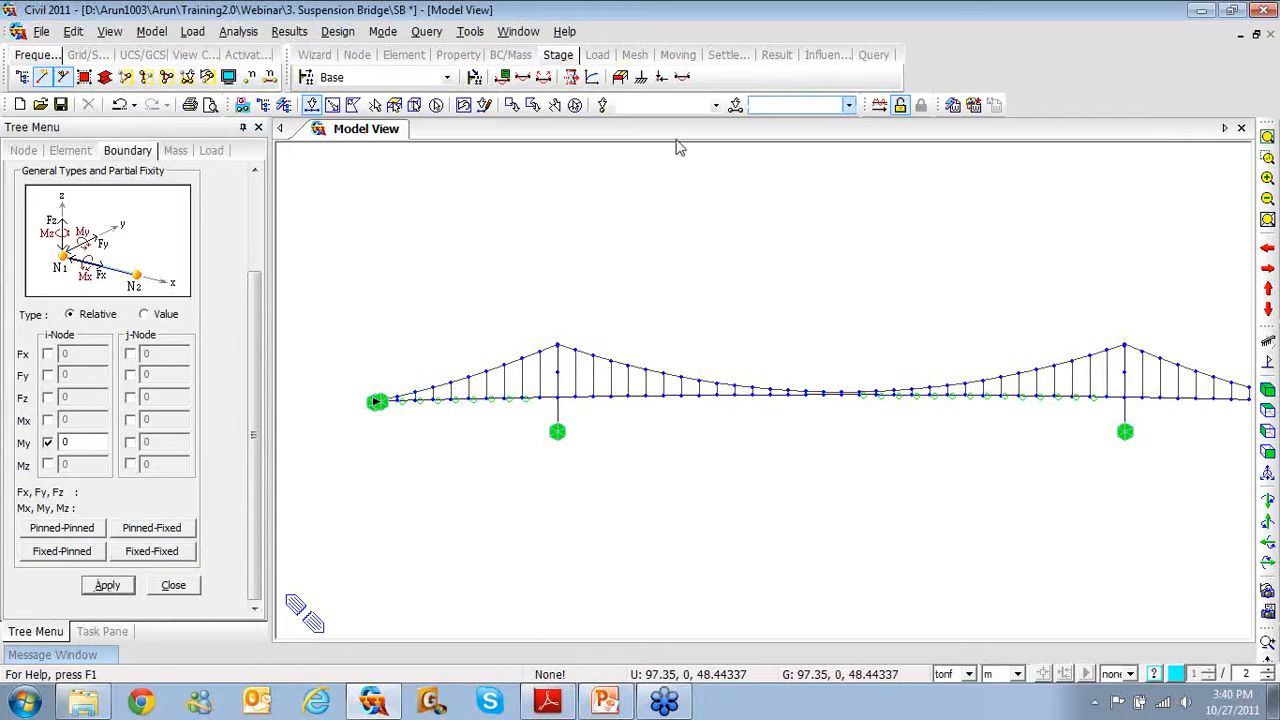
Apply only a j-end My release to elements 214to228 and 246to253
{"action": "type", "text": "2"}
{"action": "type", "text": "14t"}
{"action": "type", "text": "o228"}
{"action": "type", "text": " 246to2"}
{"action": "type", "text": "53"}
{"action": "key", "text": "Return"}
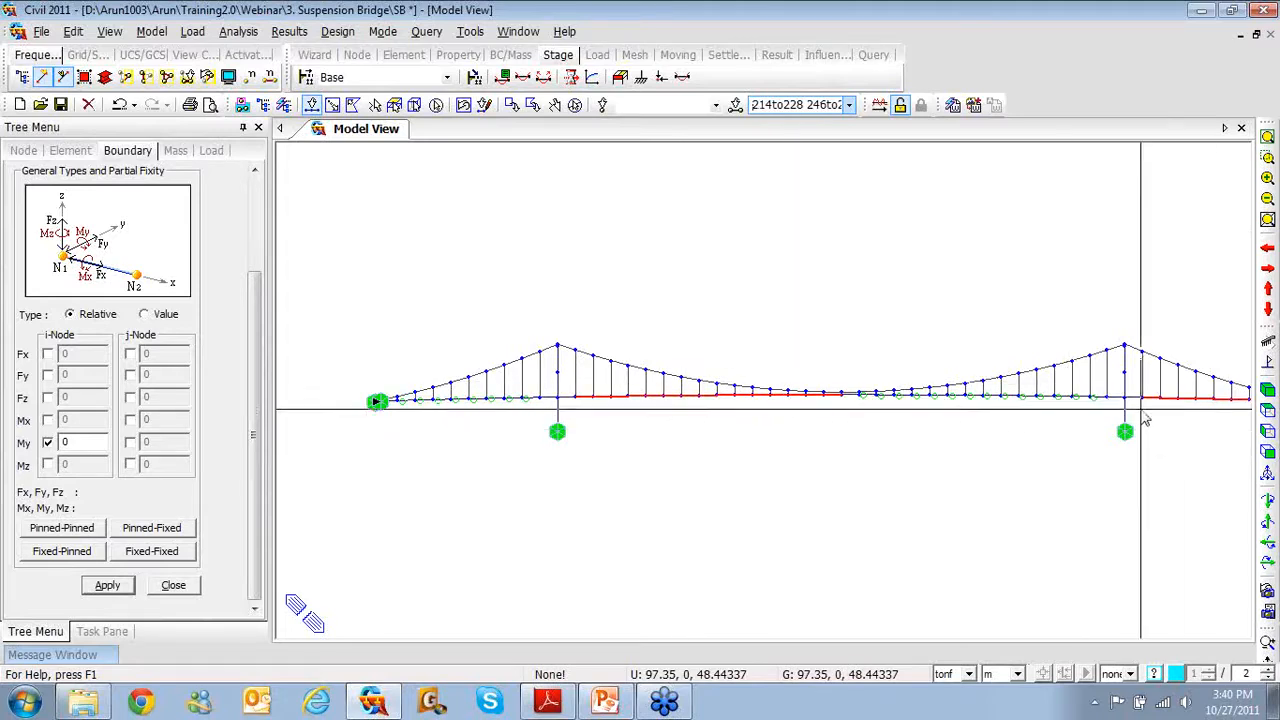
{"action": "left_click", "coordinate": [129, 443]}
{"action": "left_click", "coordinate": [47, 442]}
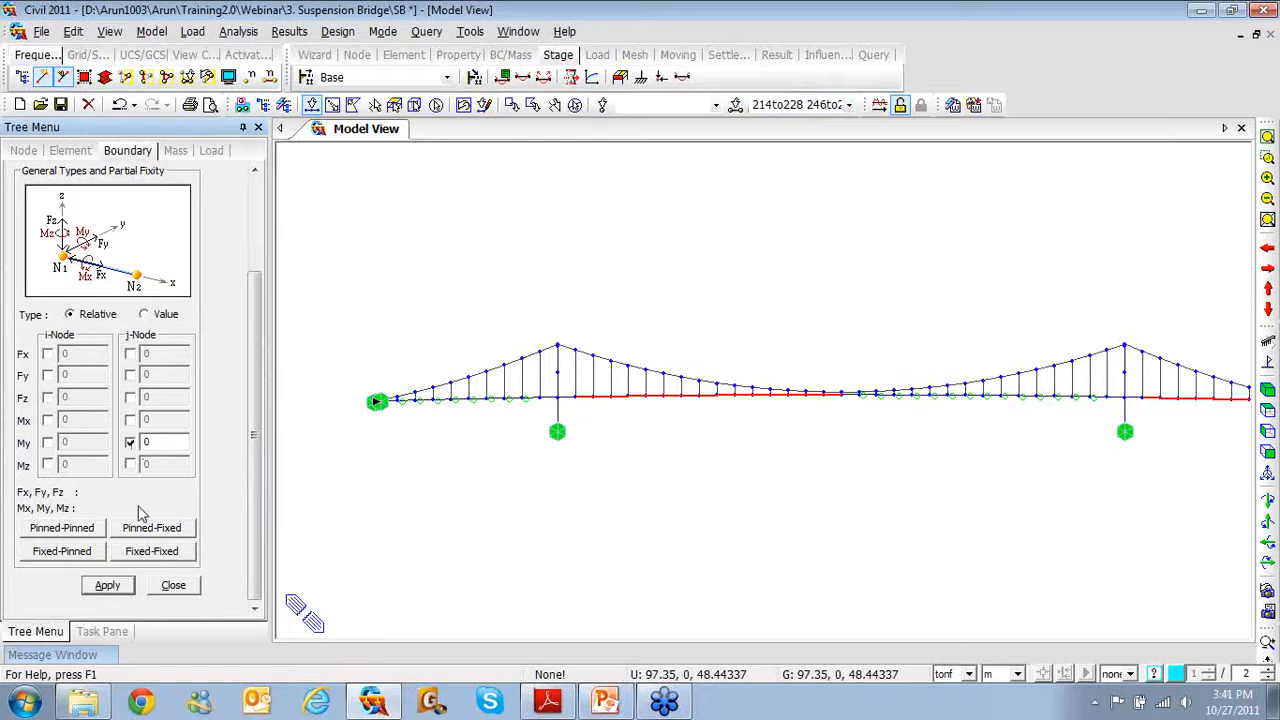
{"action": "left_click", "coordinate": [110, 587]}
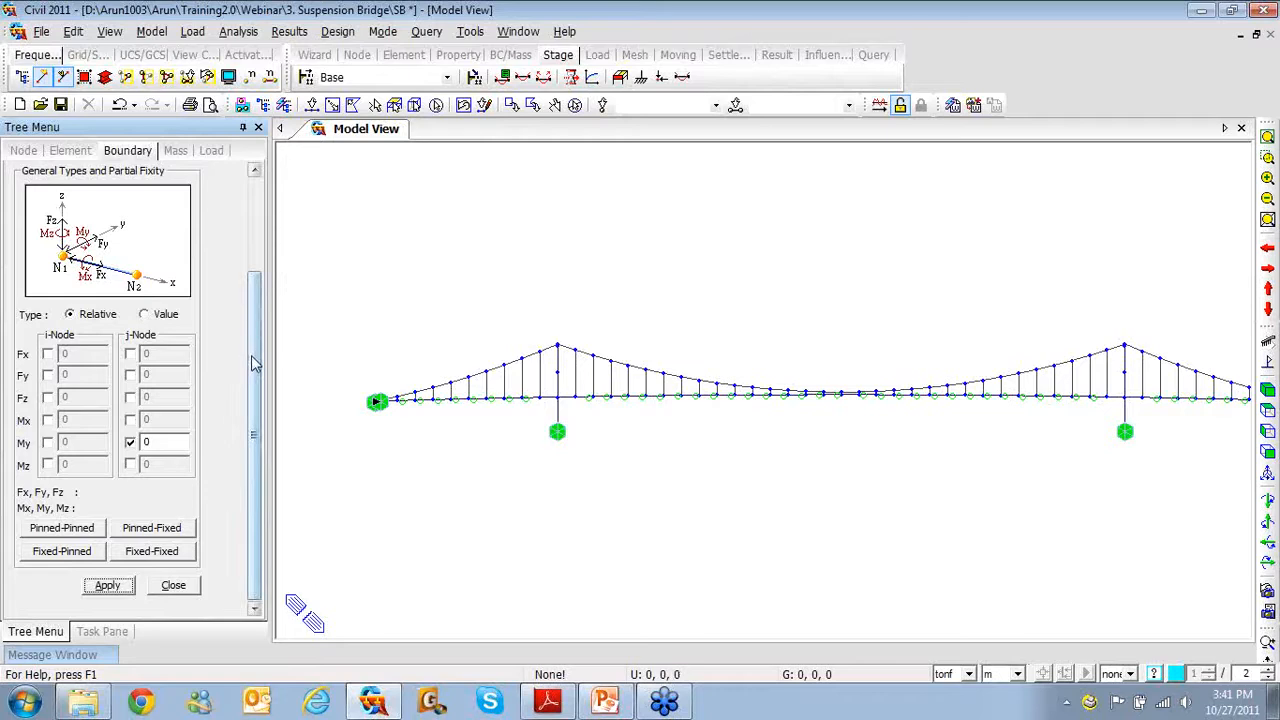
{"action": "left_click", "coordinate": [174, 586]}
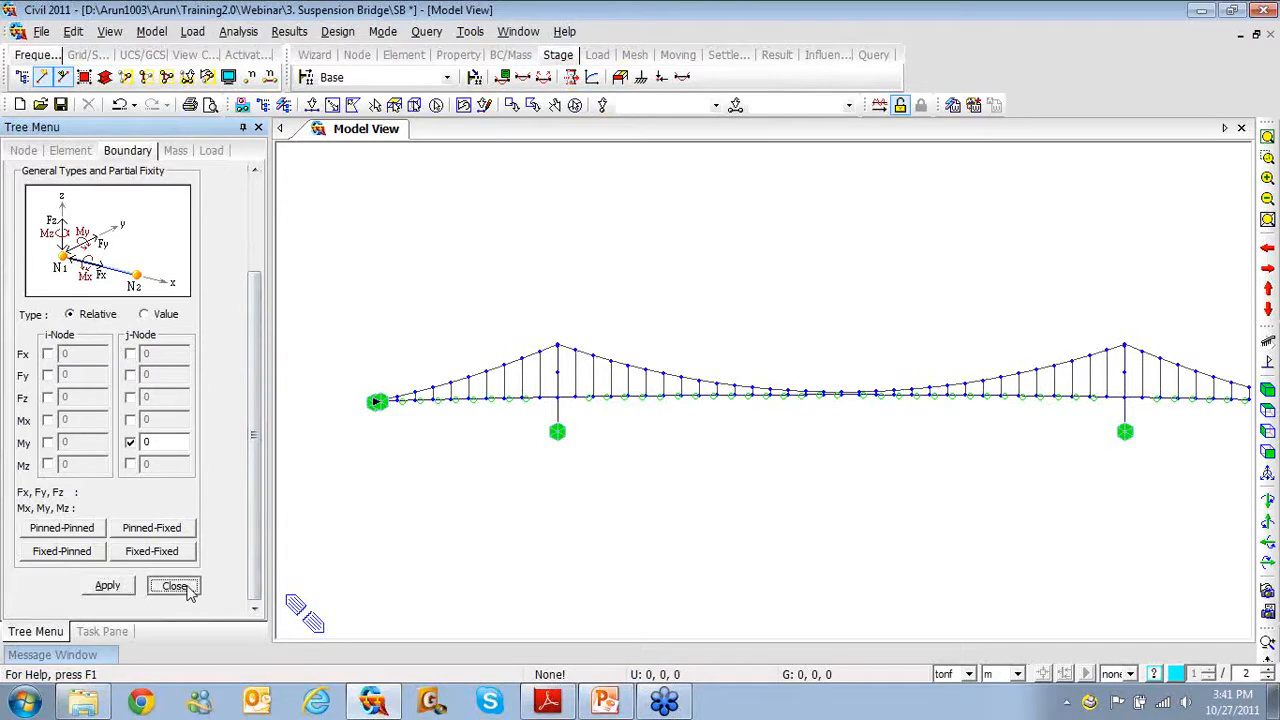
Create a structure group named 'Nodes to be updated' from the Group tree
{"action": "left_click", "coordinate": [187, 586]}
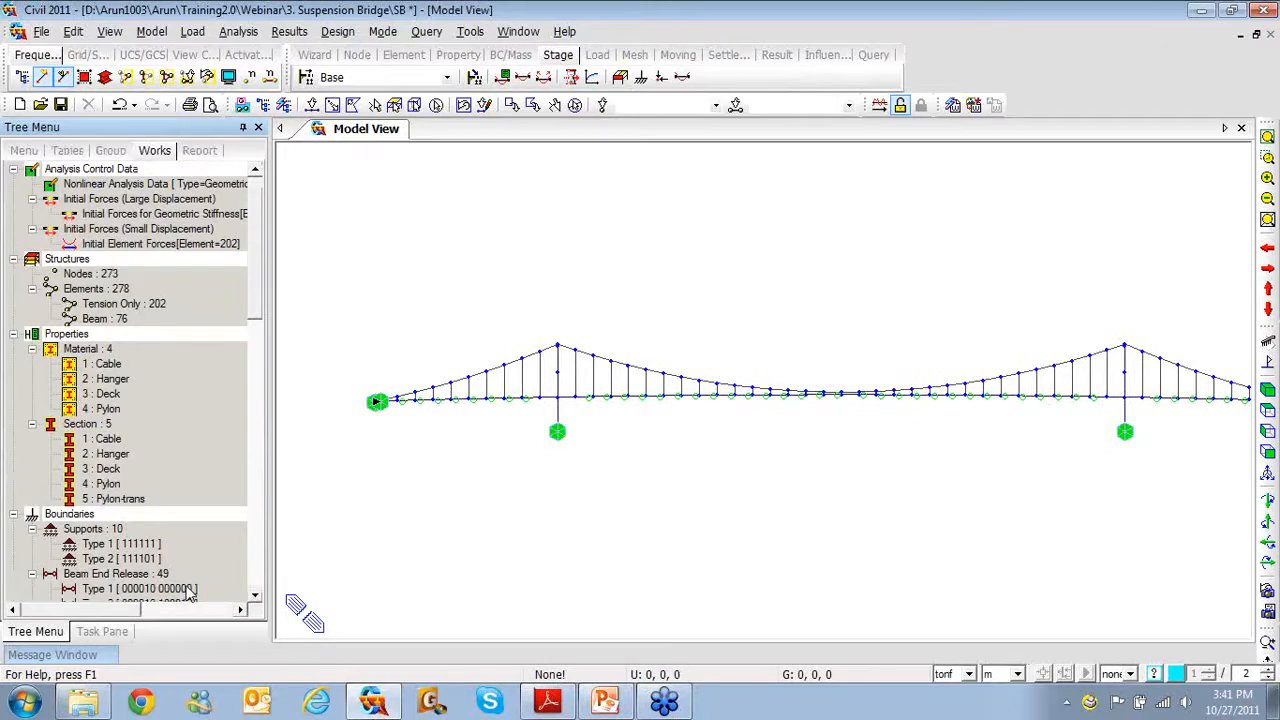
{"action": "left_click", "coordinate": [111, 150]}
{"action": "left_click", "coordinate": [113, 187]}
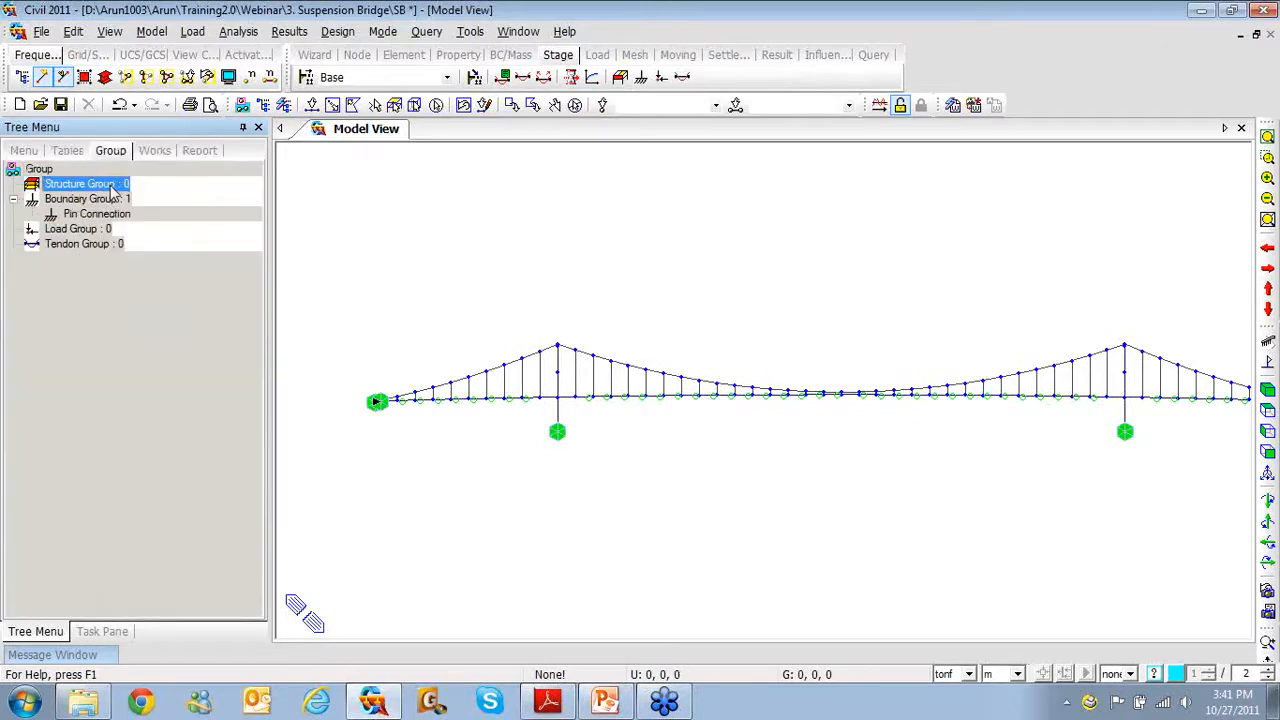
{"action": "right_click", "coordinate": [113, 190]}
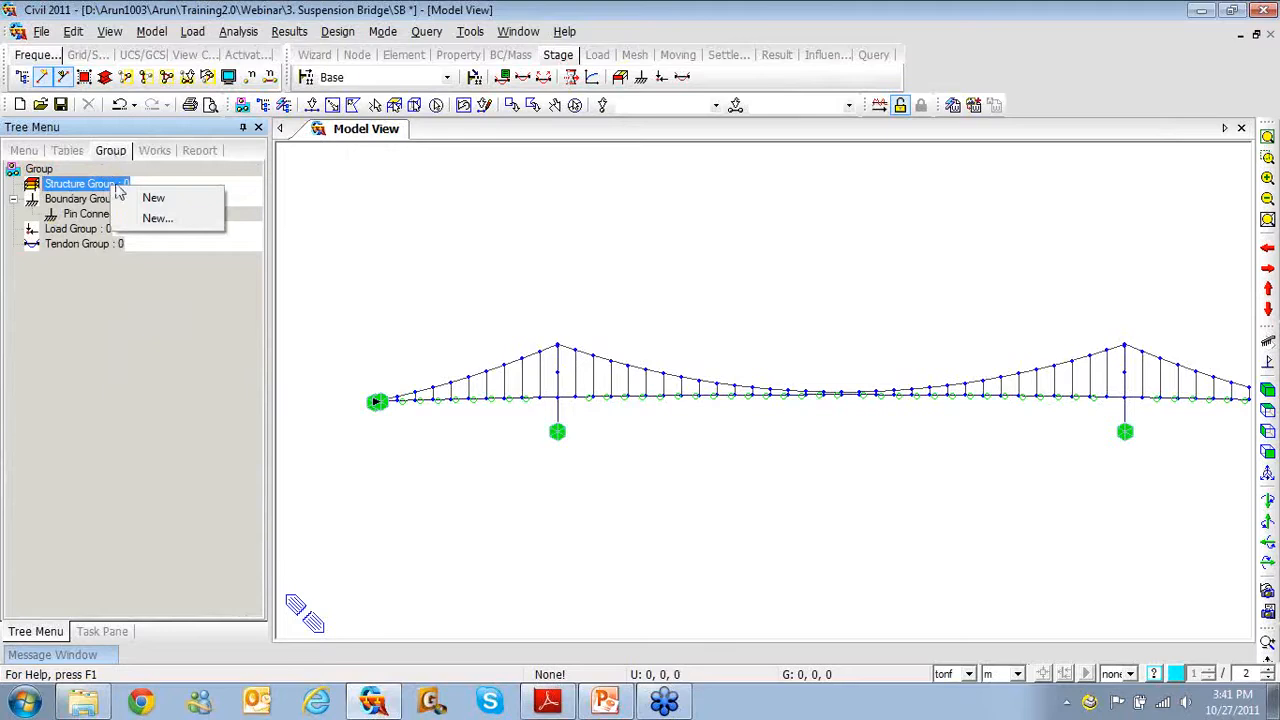
{"action": "left_click", "coordinate": [150, 218]}
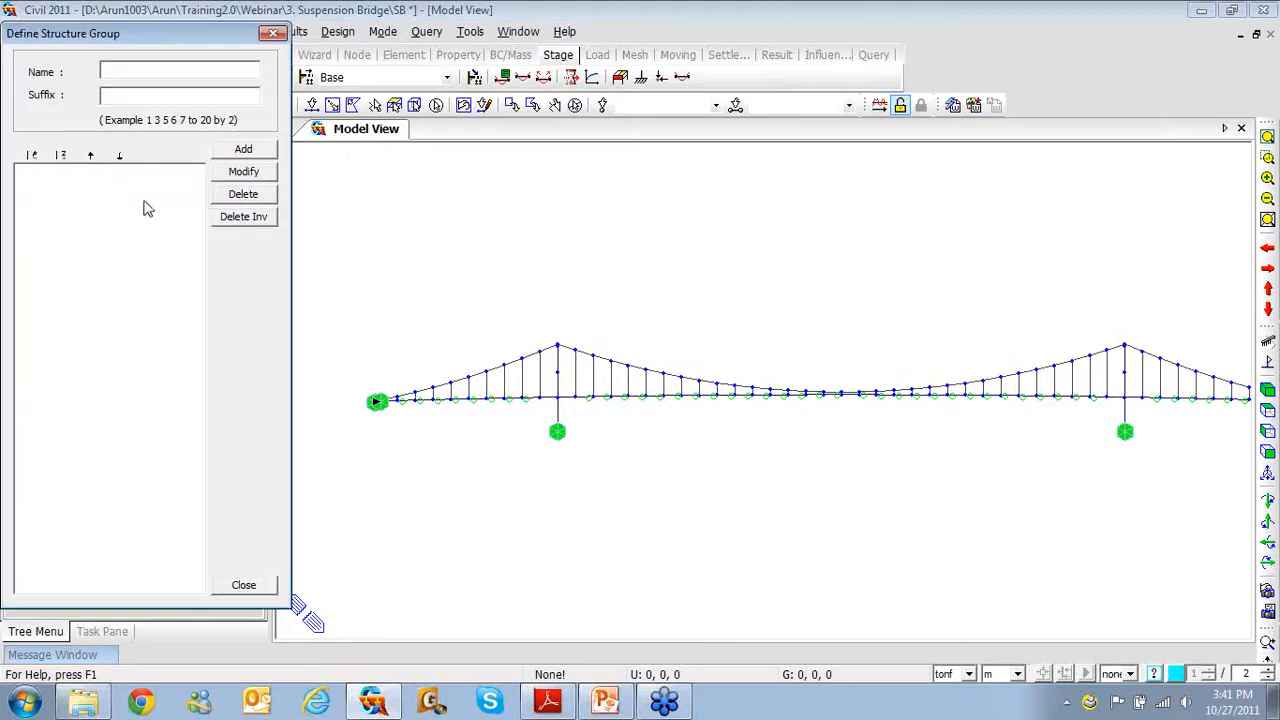
{"action": "type", "text": "Noo"}
{"action": "type", "text": "es to 5"}
{"action": "type", "text": "upda"}
{"action": "type", "text": "ted"}
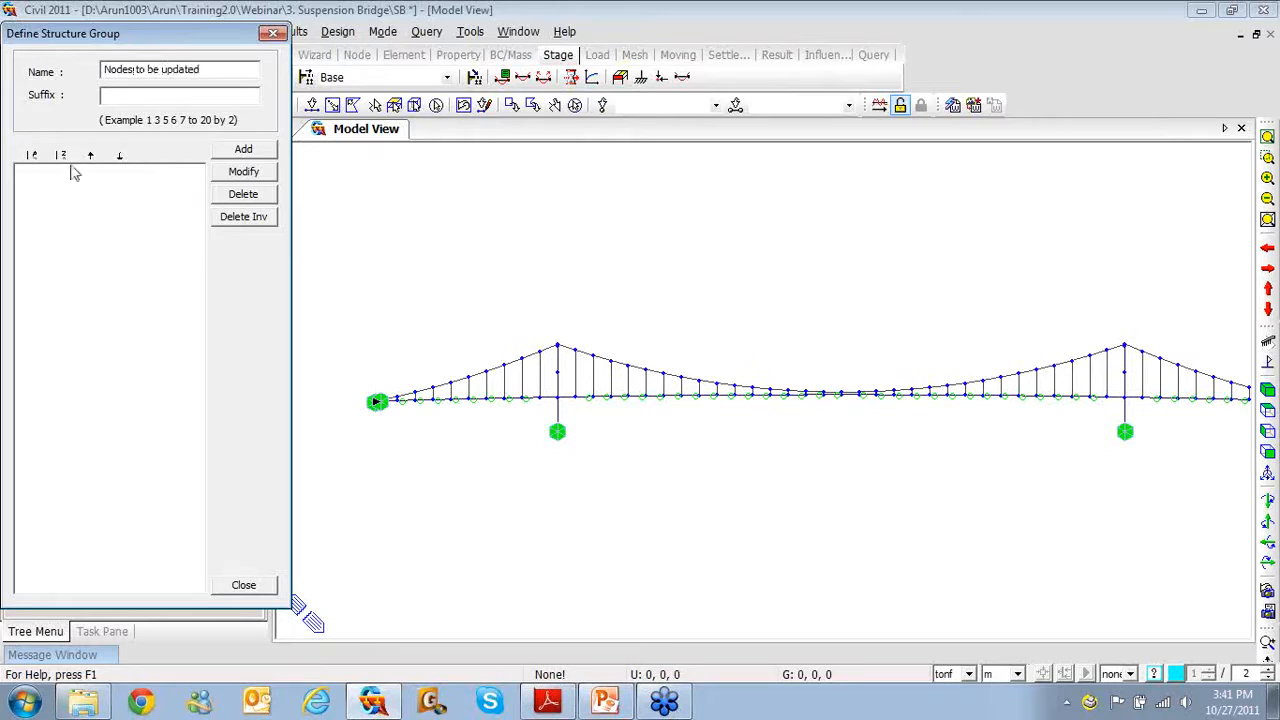
{"action": "left_click", "coordinate": [118, 98]}
{"action": "left_click", "coordinate": [232, 150]}
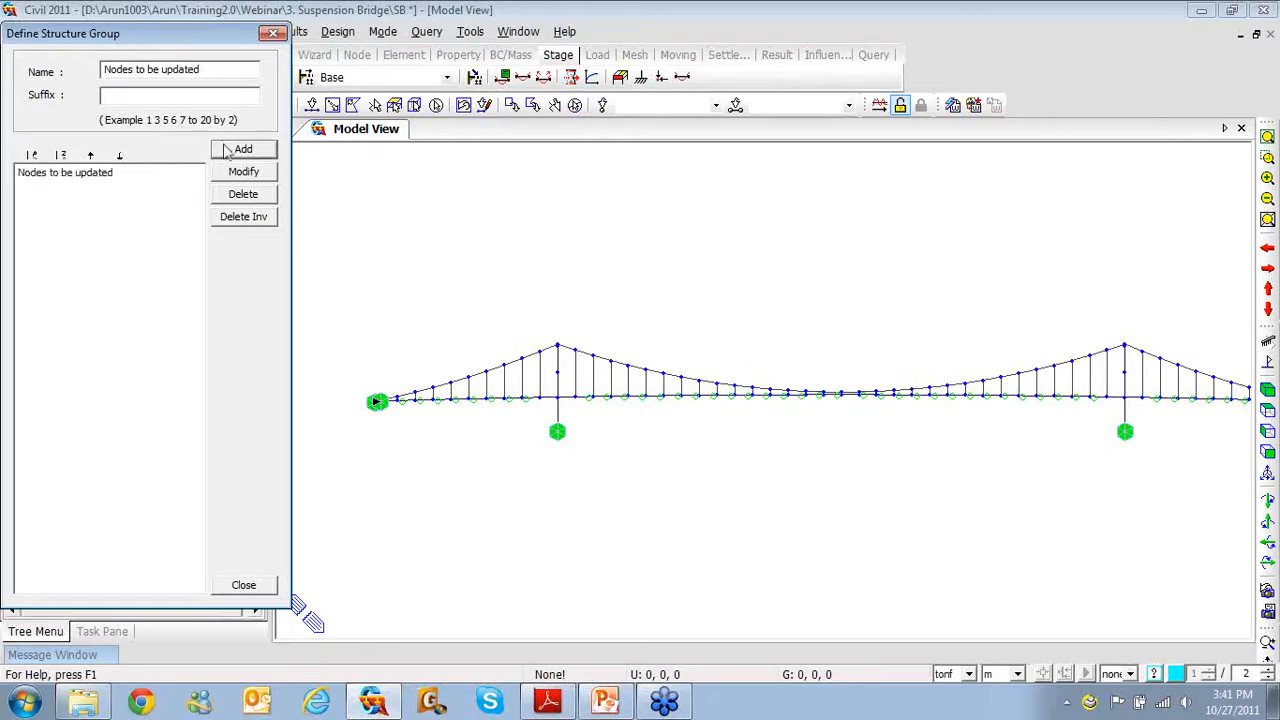
Add a second structure group named 'Sag points'
{"action": "left_click_drag", "start_coordinate": [205, 69], "coordinate": [71, 63]}
{"action": "type", "text": "S"}
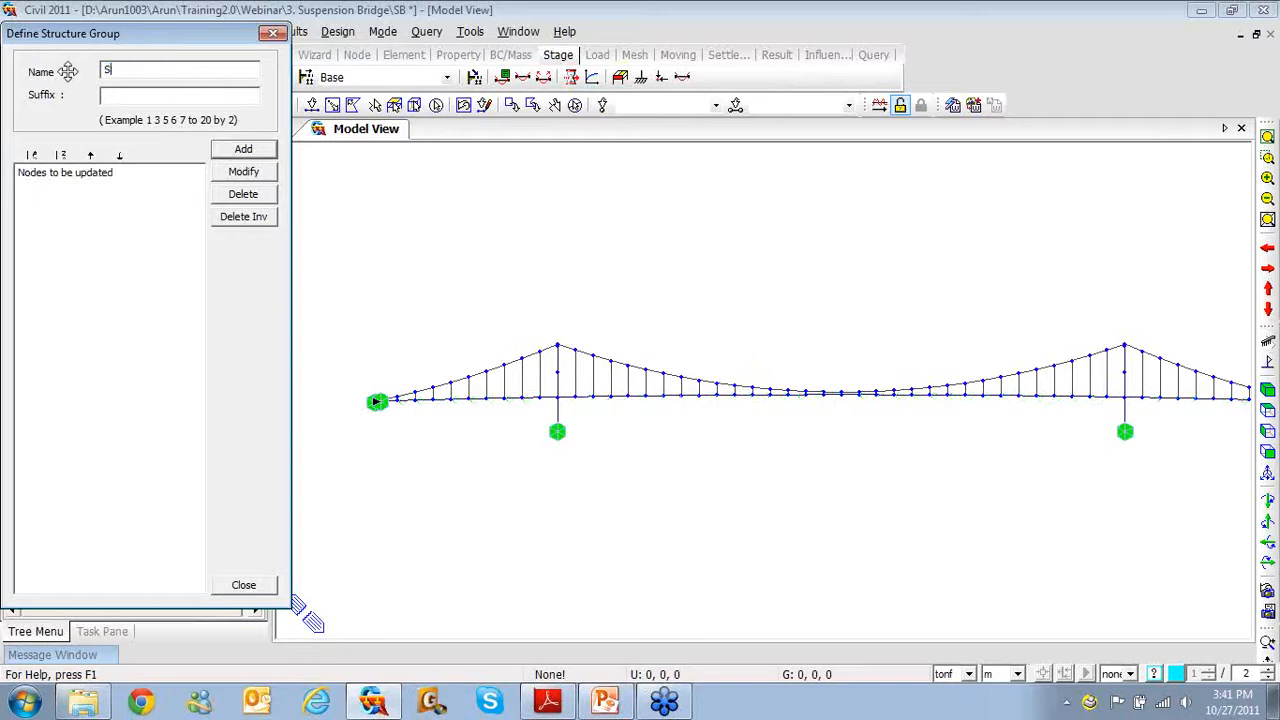
{"action": "type", "text": "ag p[o"}
{"action": "type", "text": "oints"}
{"action": "left_click", "coordinate": [228, 152]}
{"action": "left_click", "coordinate": [248, 585]}
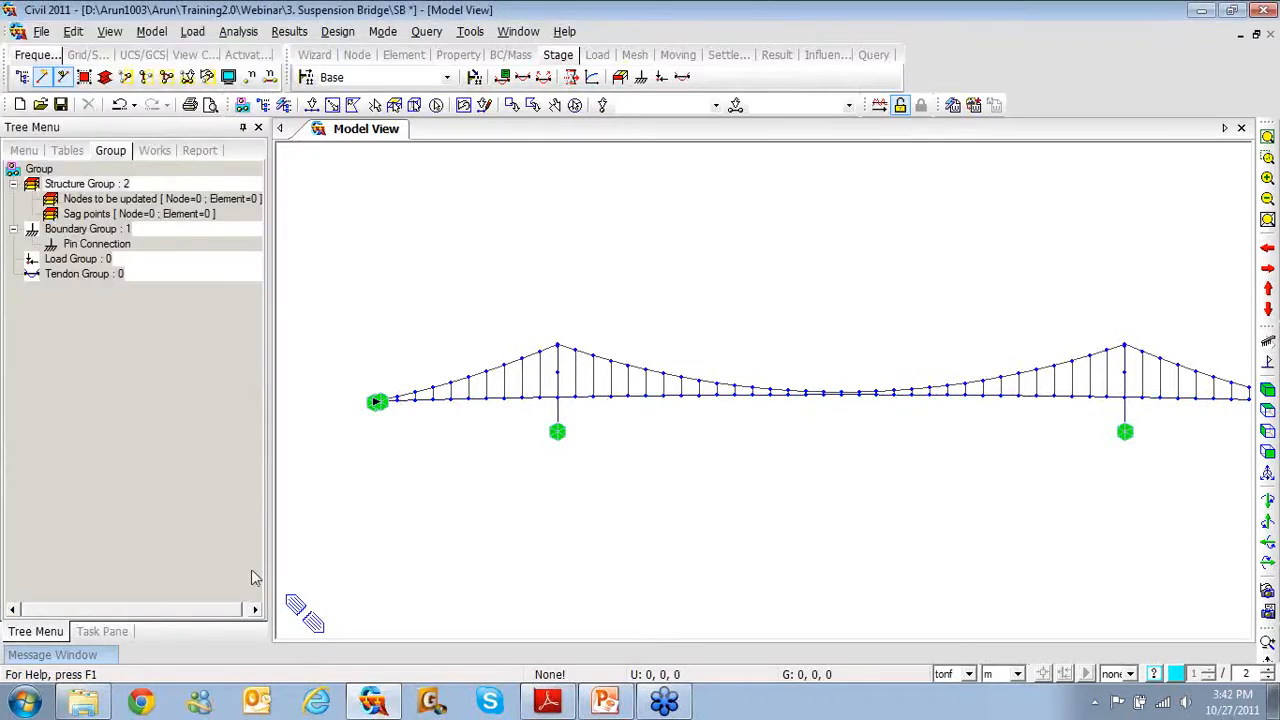
Assign nodes 2to10 12to42 44to52 104to112 114to144 146to154 to 'Nodes to be updated'
{"action": "left_click", "coordinate": [192, 199]}
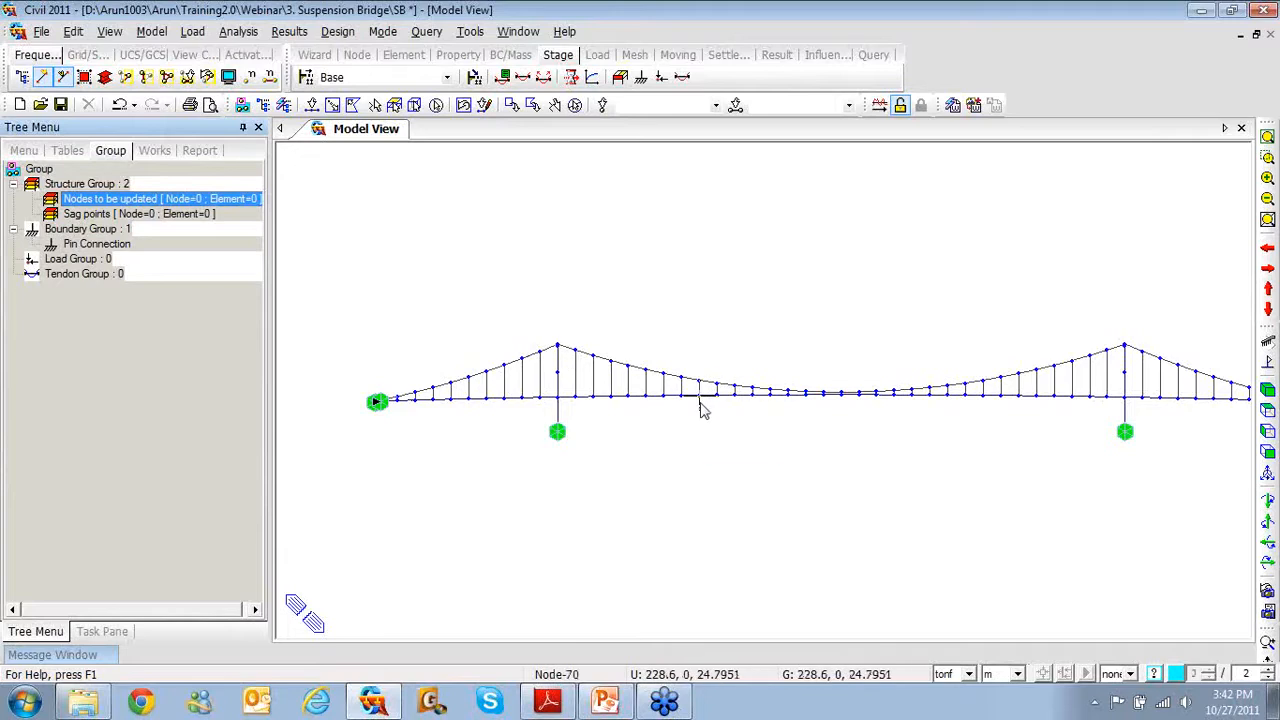
{"action": "mouse_move", "coordinate": [700, 402]}
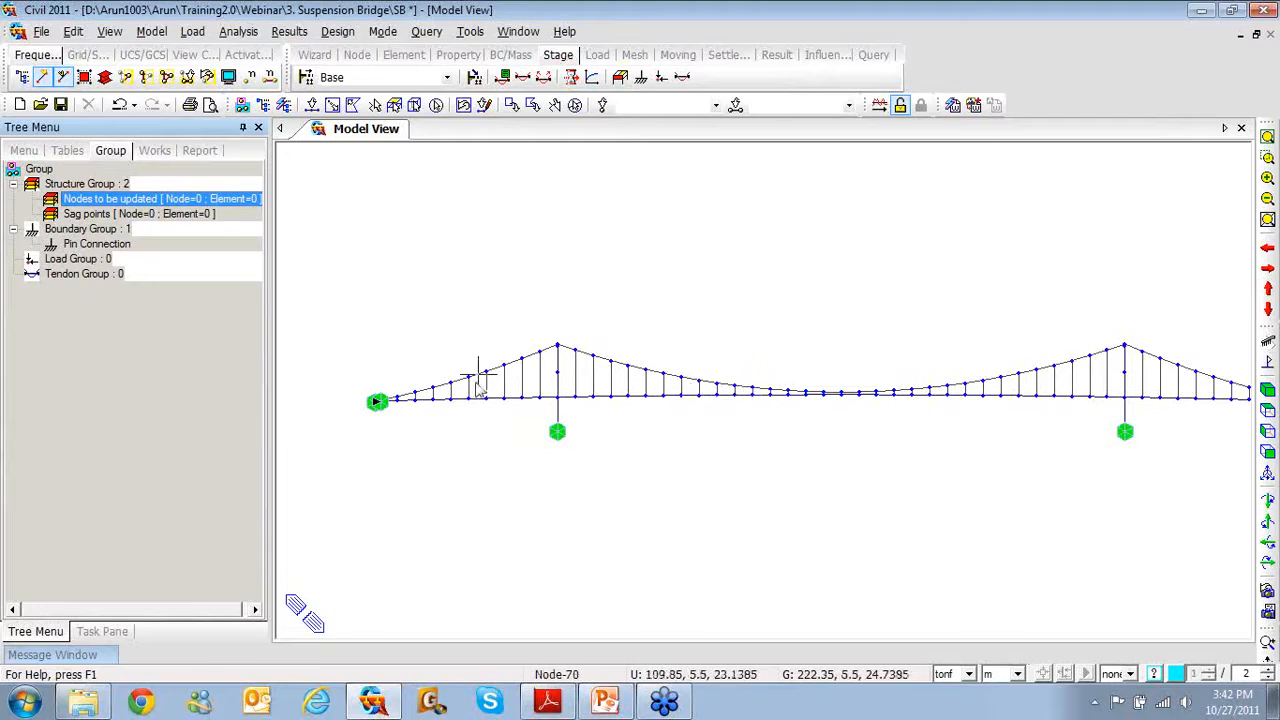
{"action": "left_click", "coordinate": [639, 109]}
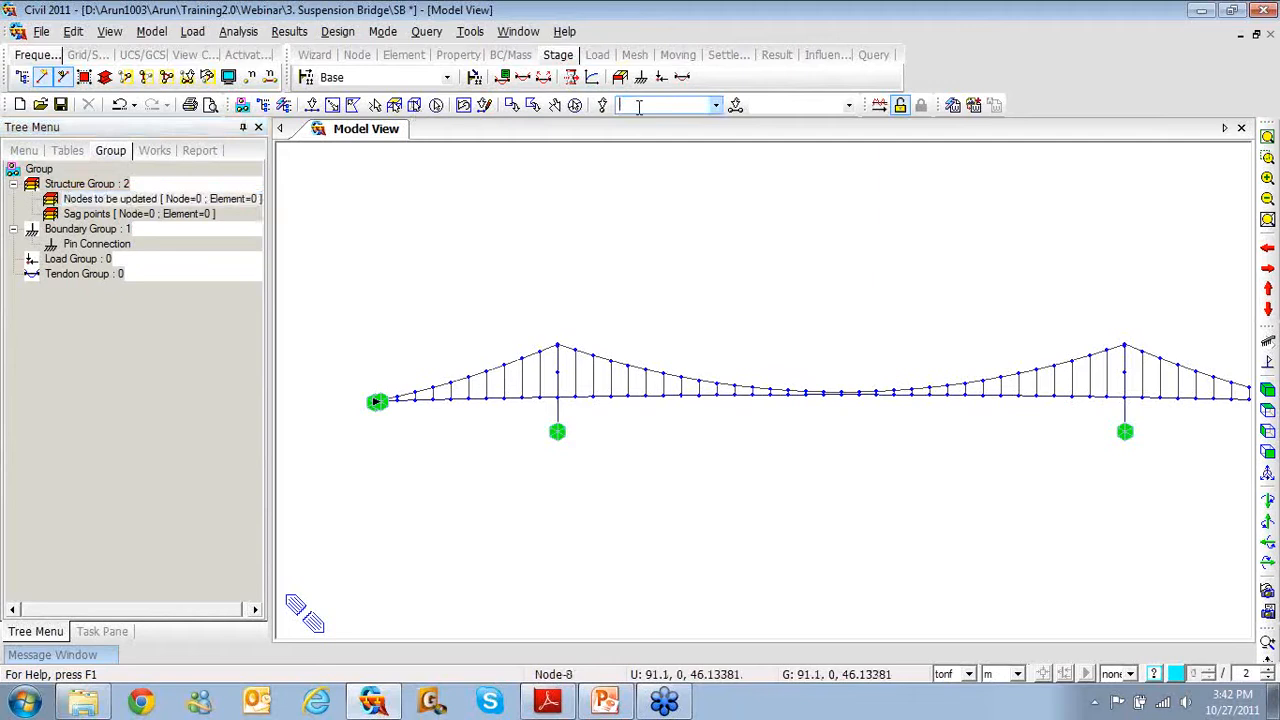
{"action": "type", "text": "2"}
{"action": "type", "text": "to10"}
{"action": "type", "text": " 12to42"}
{"action": "type", "text": " 44to52"}
{"action": "type", "text": " 104"}
{"action": "type", "text": "to"}
{"action": "type", "text": "1"}
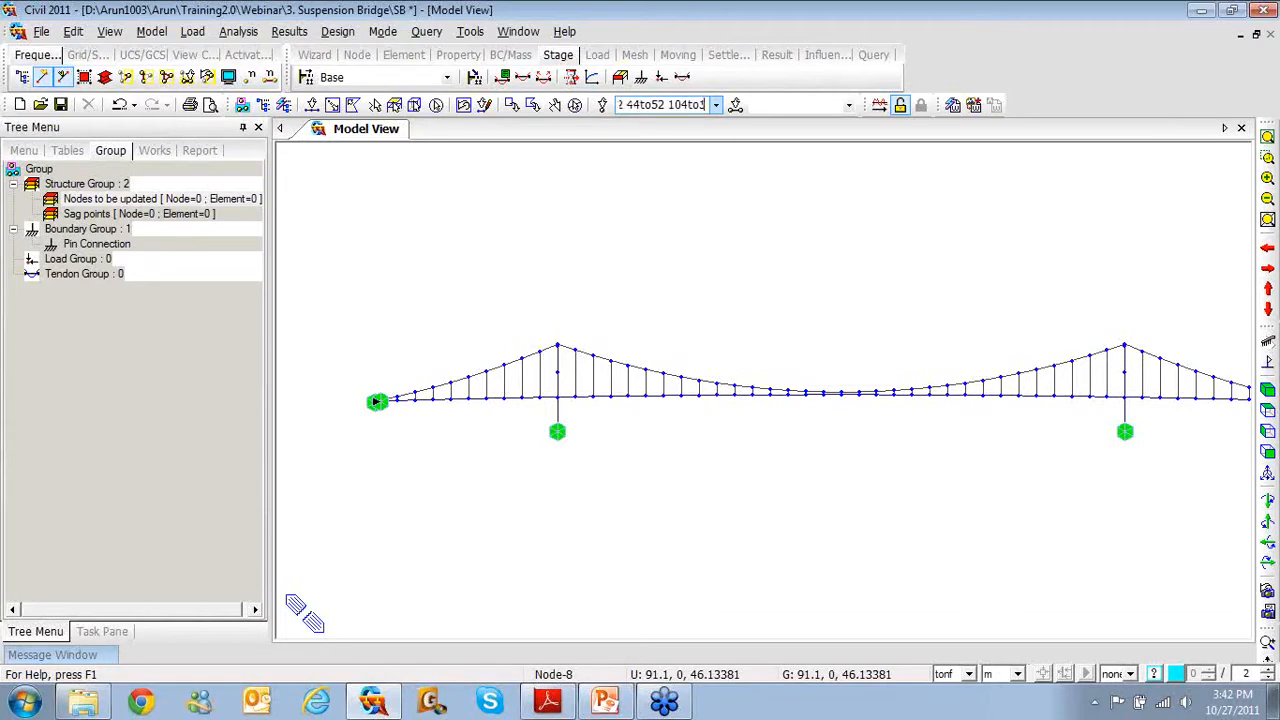
{"action": "type", "text": "12 114to"}
{"action": "type", "text": "144"}
{"action": "type", "text": " 146"}
{"action": "type", "text": "to"}
{"action": "type", "text": "154"}
{"action": "key", "text": "Return"}
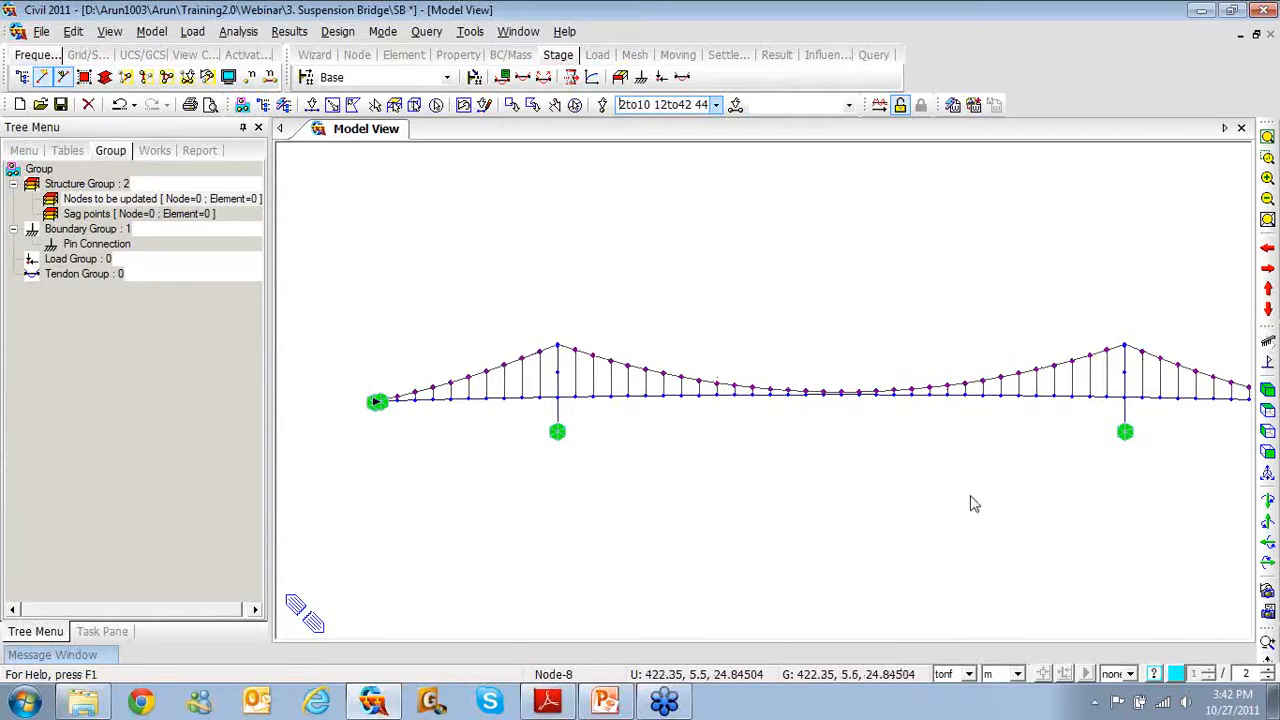
{"action": "left_click", "coordinate": [232, 204]}
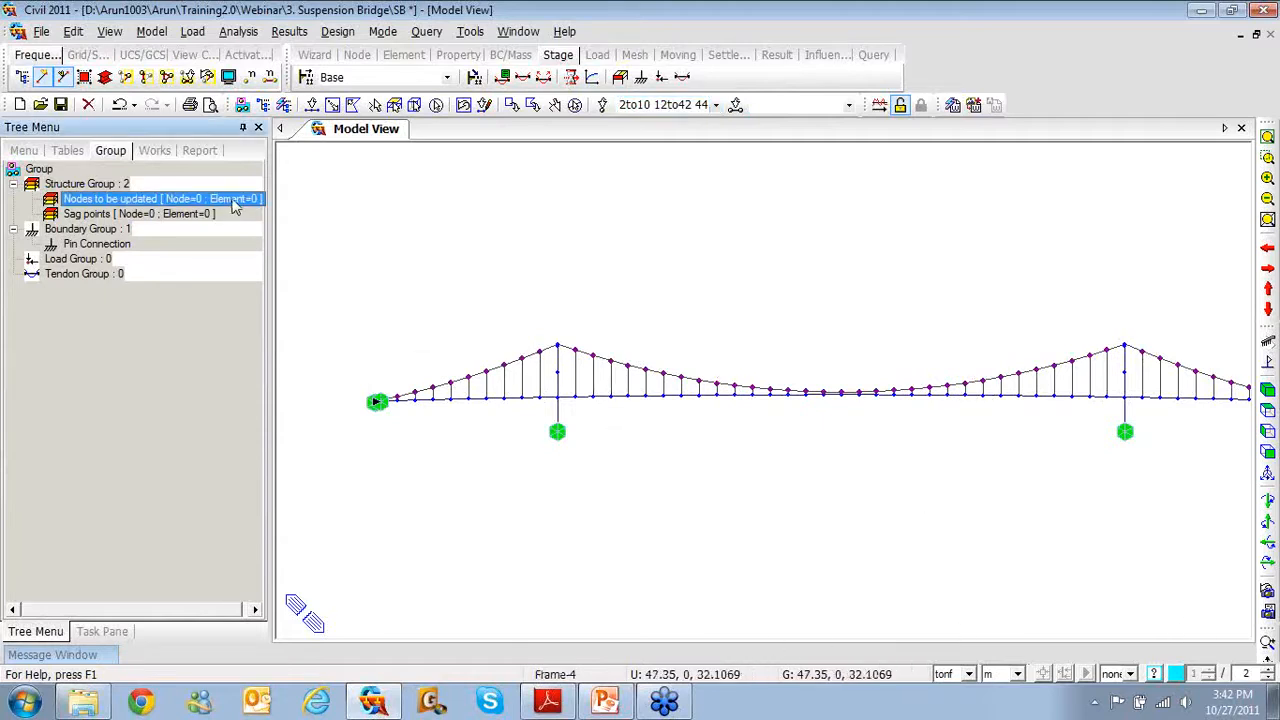
{"action": "left_click_drag", "start_coordinate": [232, 204], "coordinate": [448, 251]}
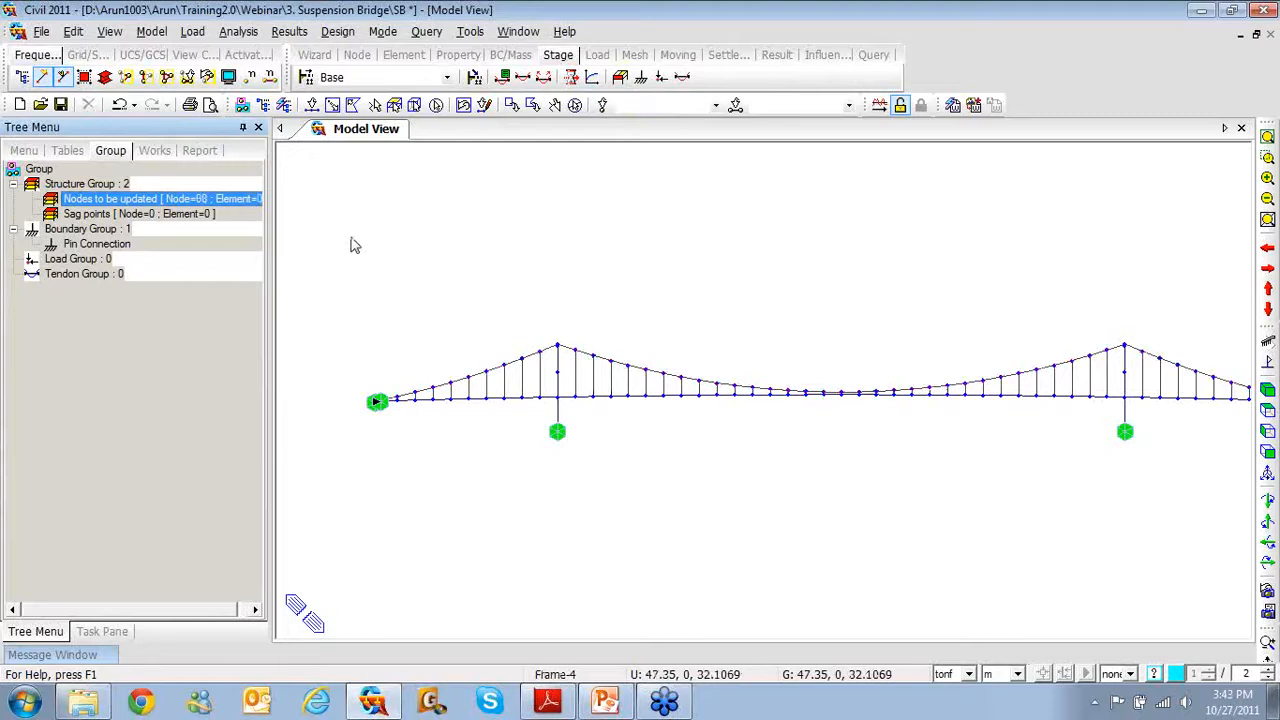
Assign nodes 27 and 129 to the 'Sag points' group
{"action": "left_click", "coordinate": [195, 215]}
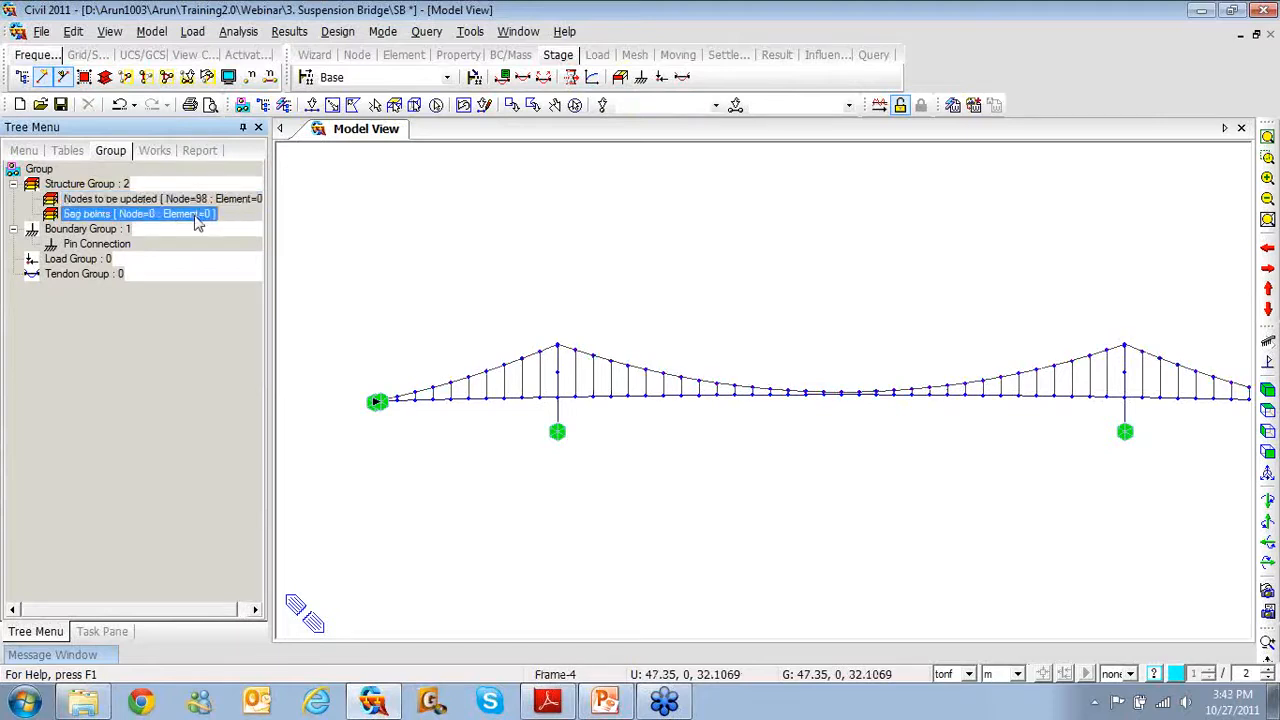
{"action": "left_click", "coordinate": [684, 106]}
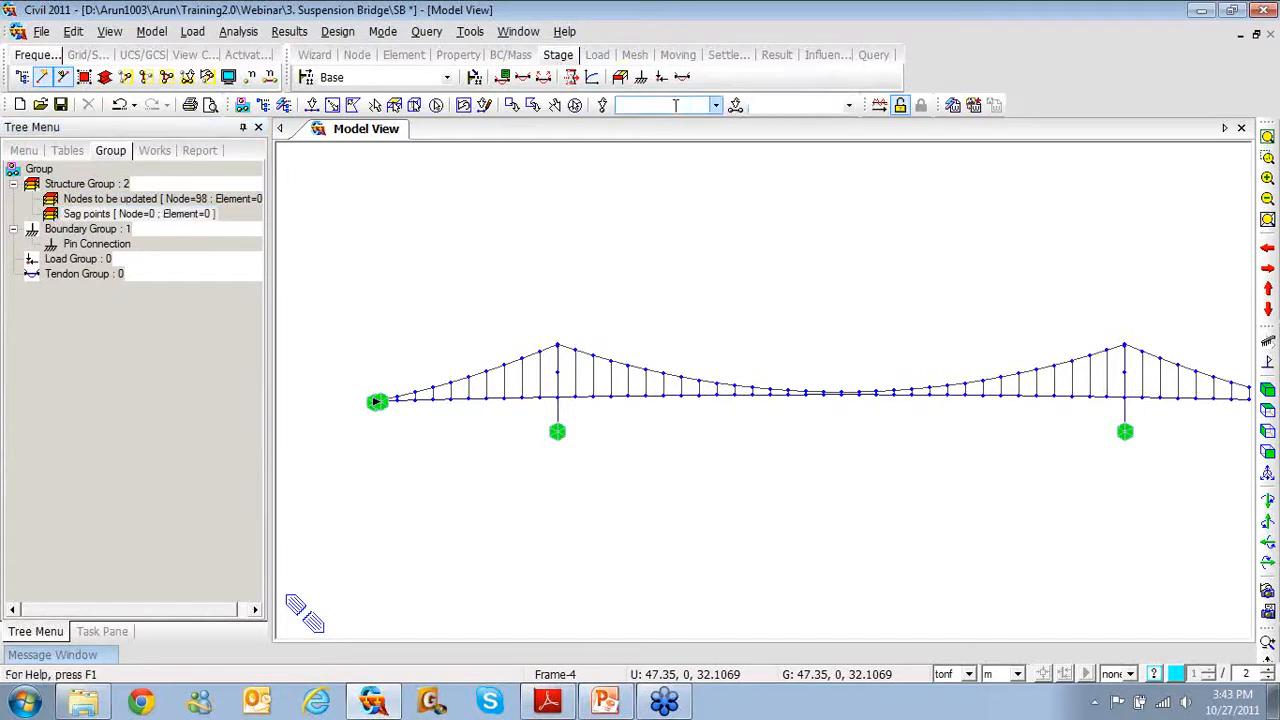
{"action": "type", "text": "27"}
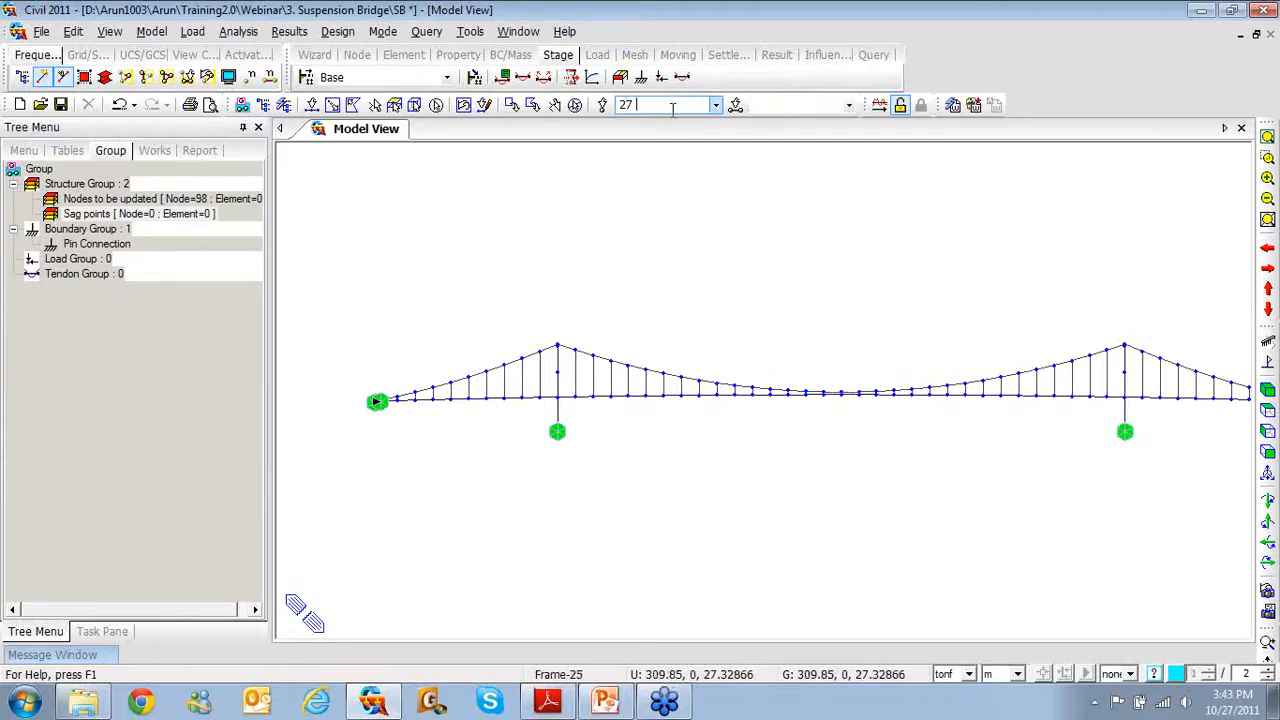
{"action": "type", "text": "129"}
{"action": "key", "text": "Return"}
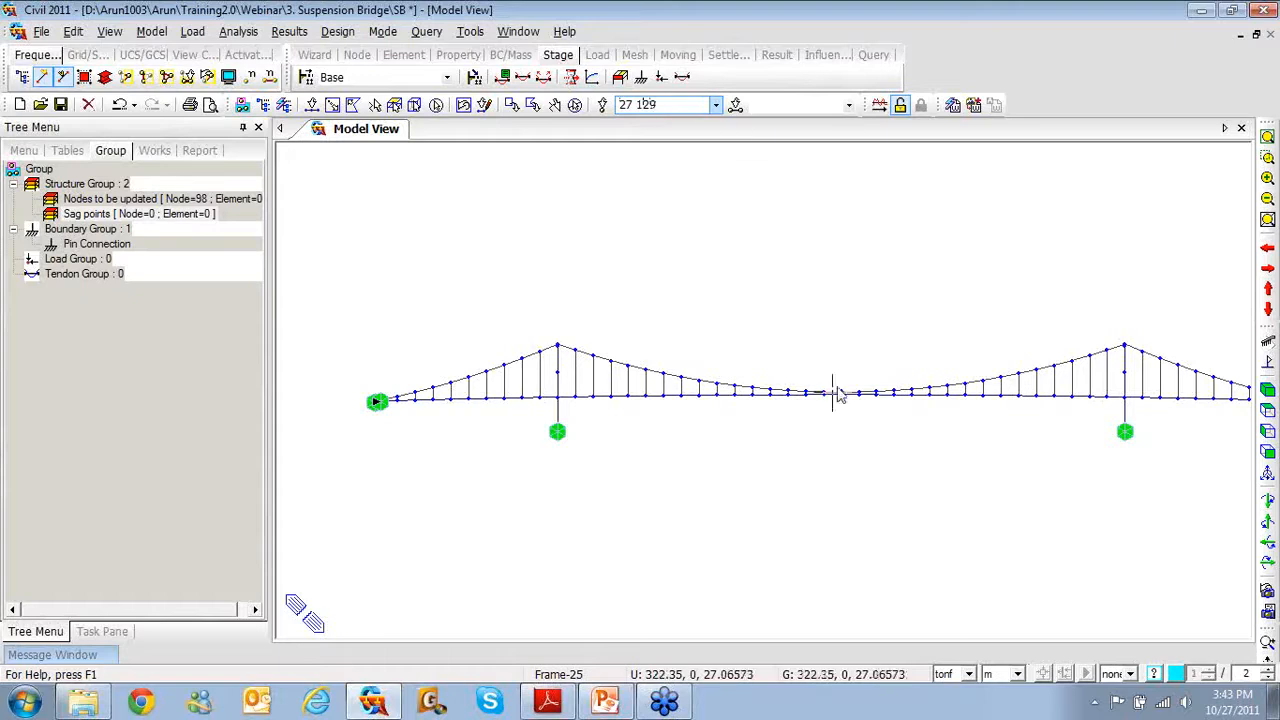
{"action": "left_click", "coordinate": [163, 214]}
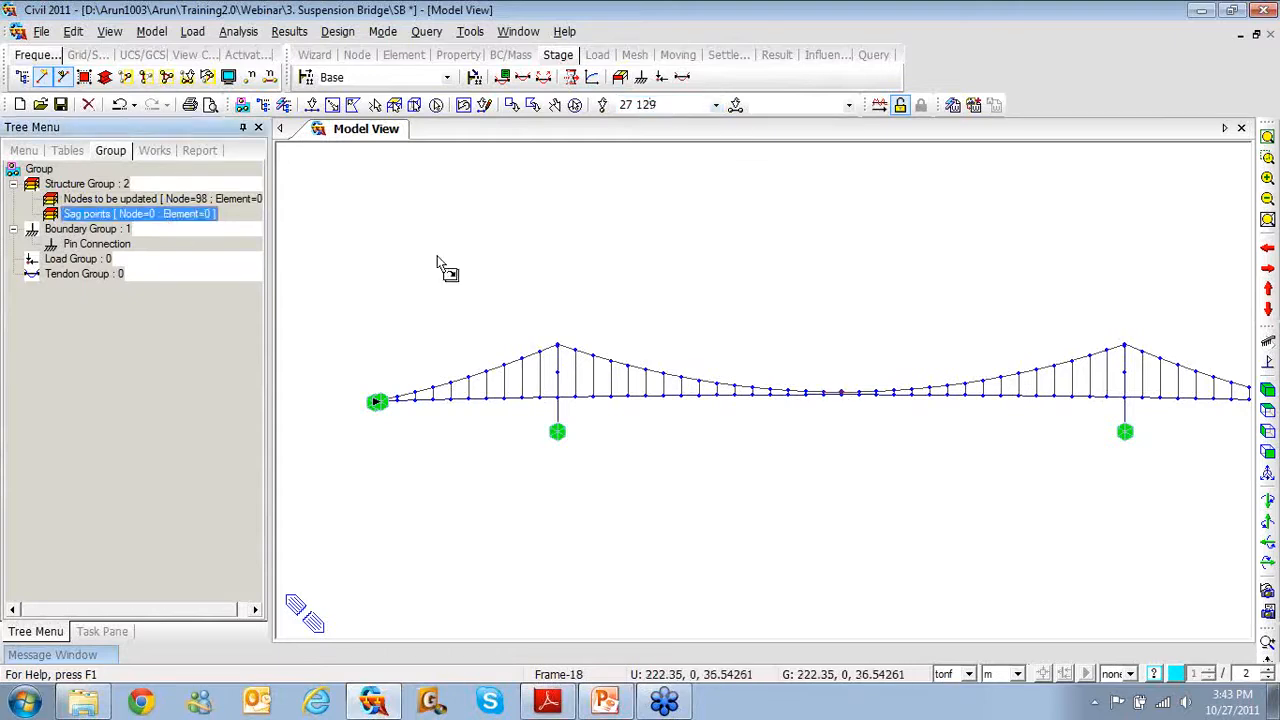
{"action": "left_click_drag", "start_coordinate": [452, 264], "coordinate": [451, 263]}
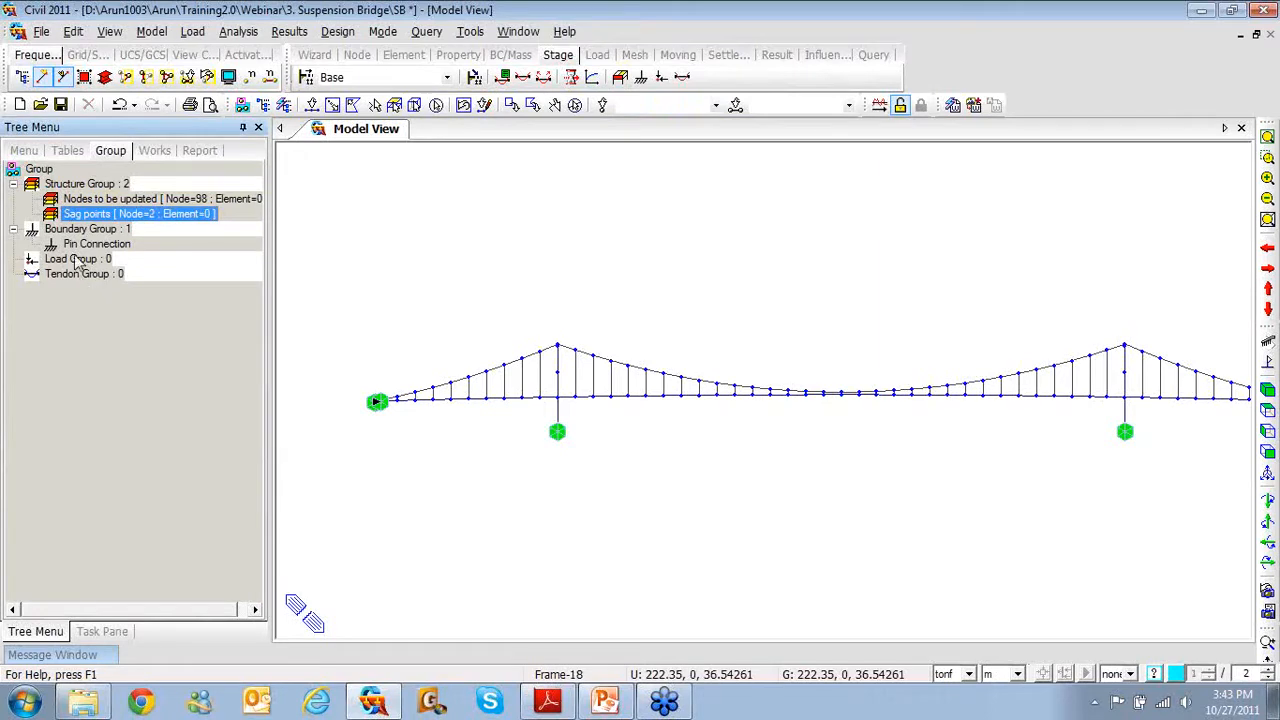
Check the Self Weight load case in the Static Load Cases list
{"action": "left_click", "coordinate": [192, 31]}
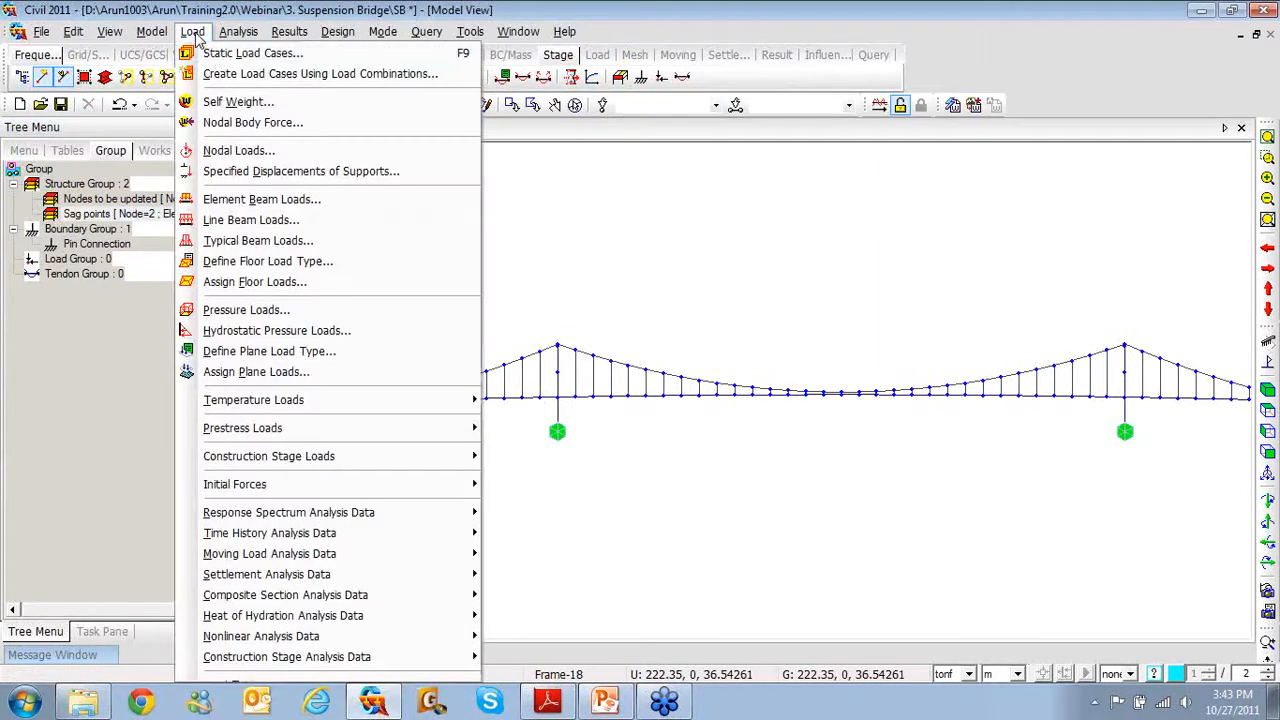
{"action": "left_click", "coordinate": [205, 48]}
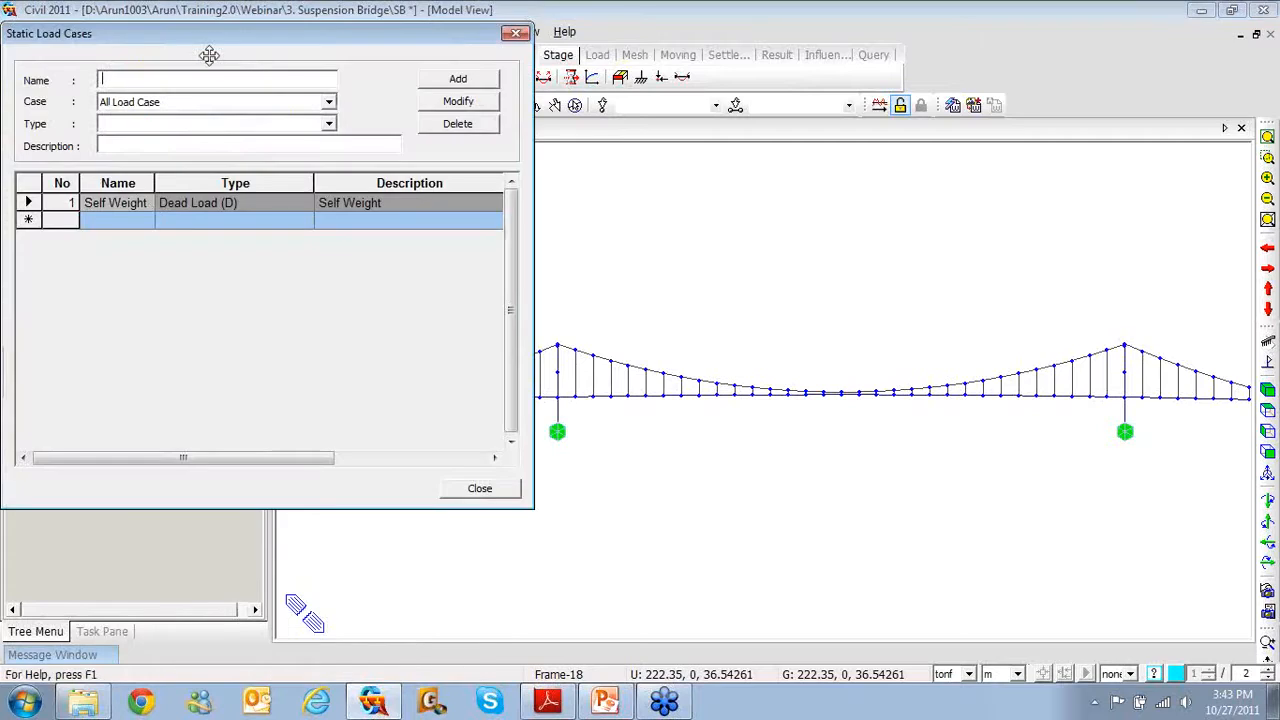
{"action": "left_click", "coordinate": [139, 205]}
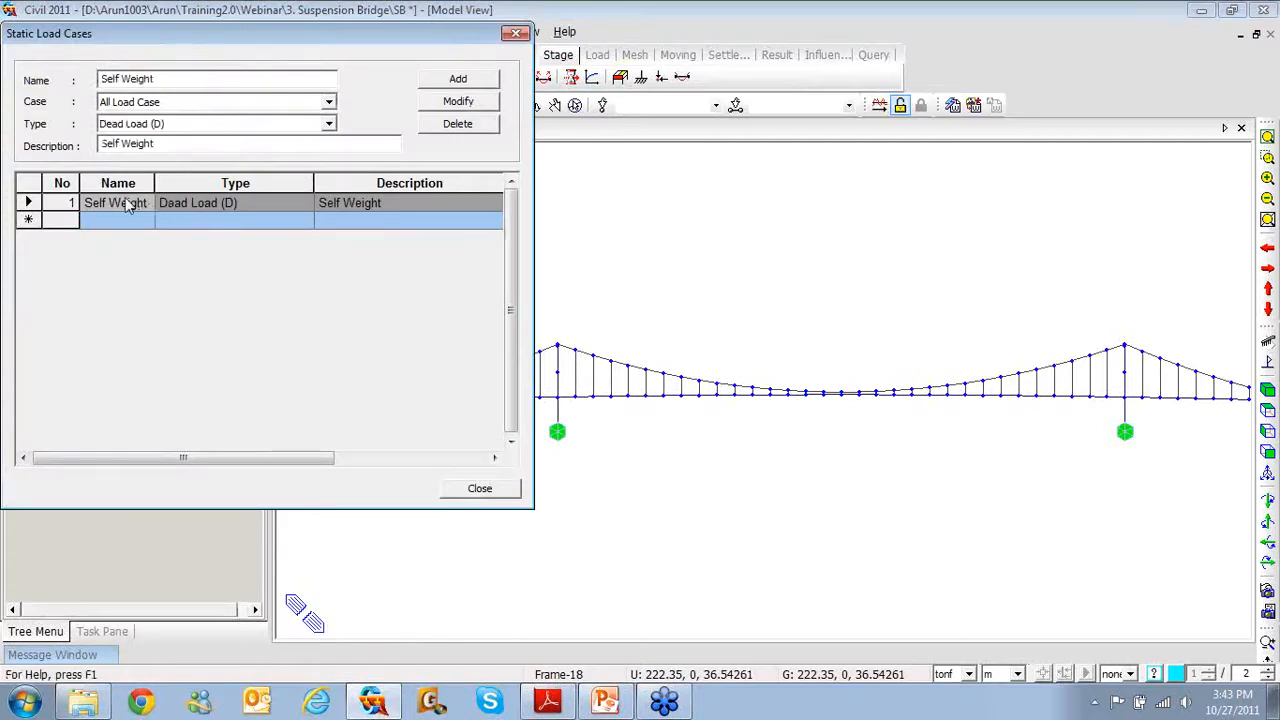
{"action": "left_click", "coordinate": [516, 33]}
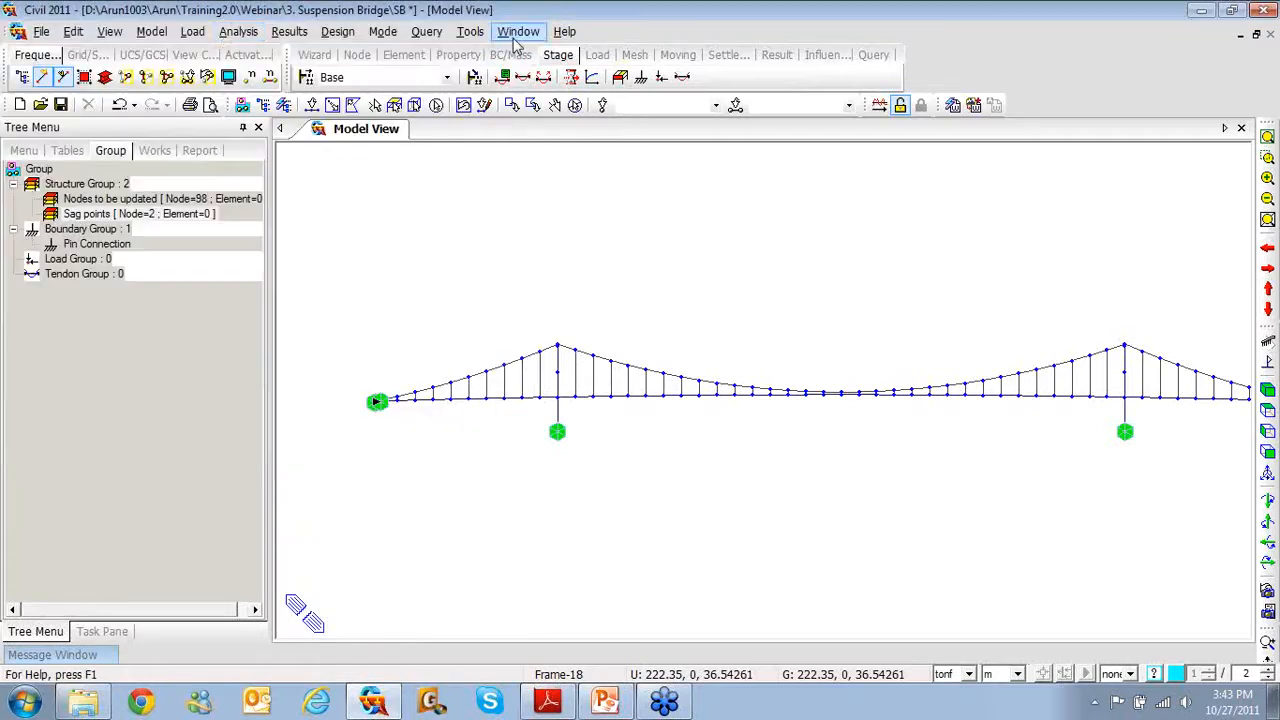
Create a load group named 'Self weight' from the Self Weight panel
{"action": "left_click", "coordinate": [193, 32]}
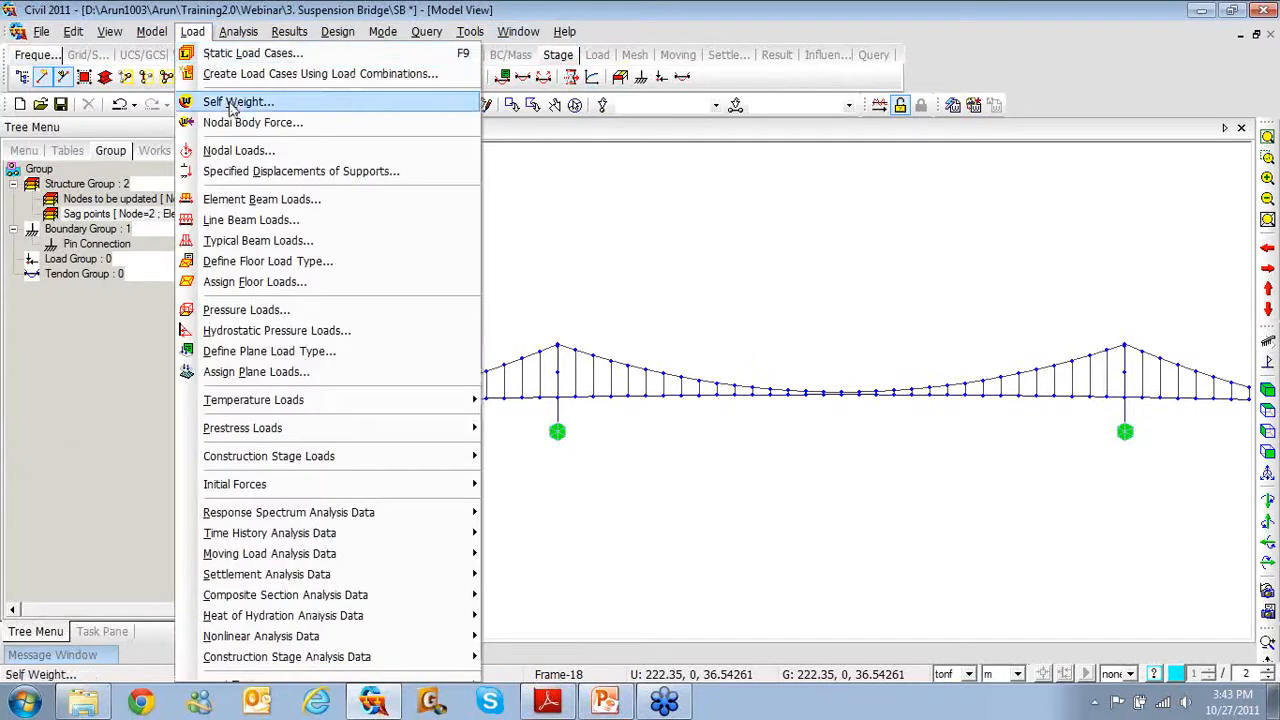
{"action": "left_click", "coordinate": [229, 96]}
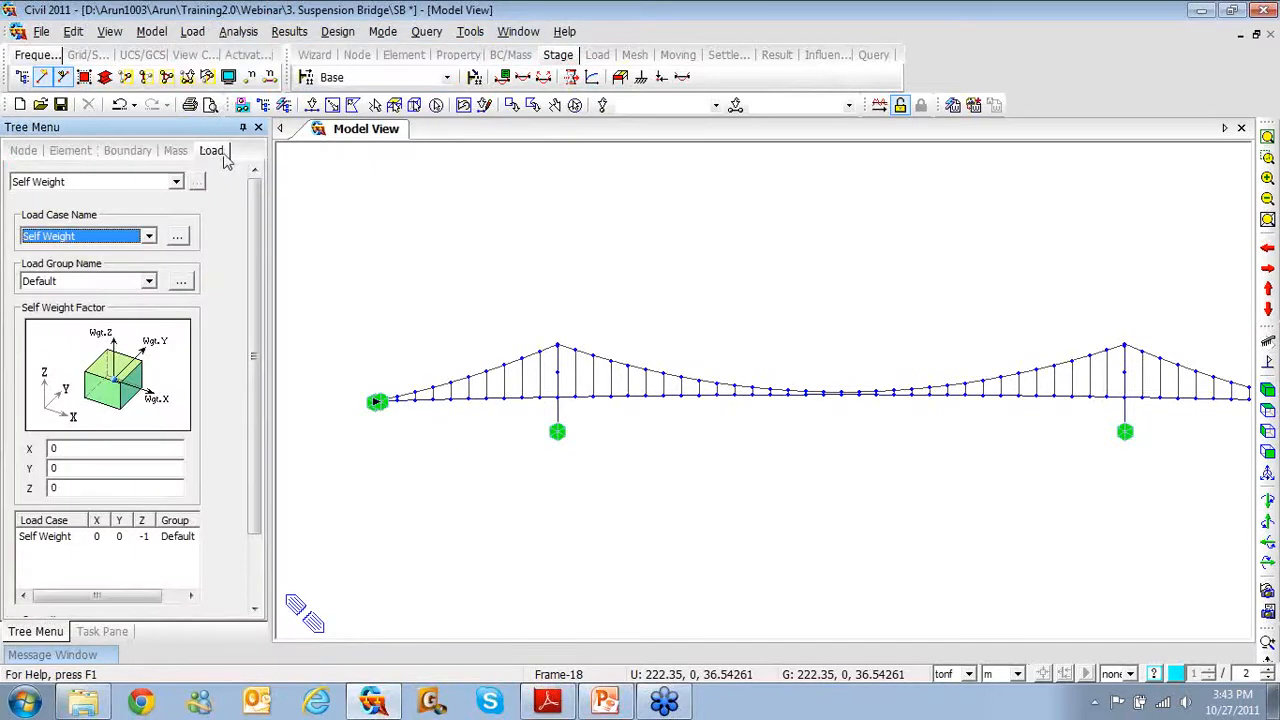
{"action": "left_click", "coordinate": [182, 283]}
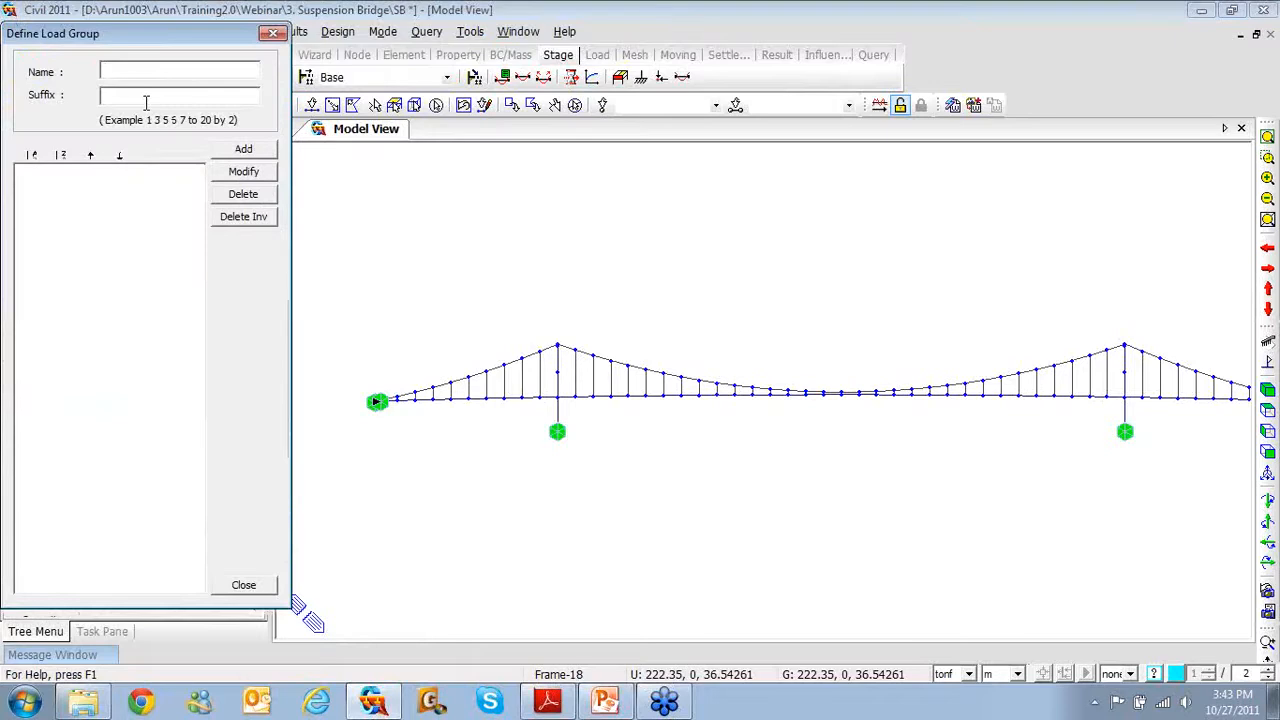
{"action": "type", "text": "Self weight"}
{"action": "left_click", "coordinate": [243, 149]}
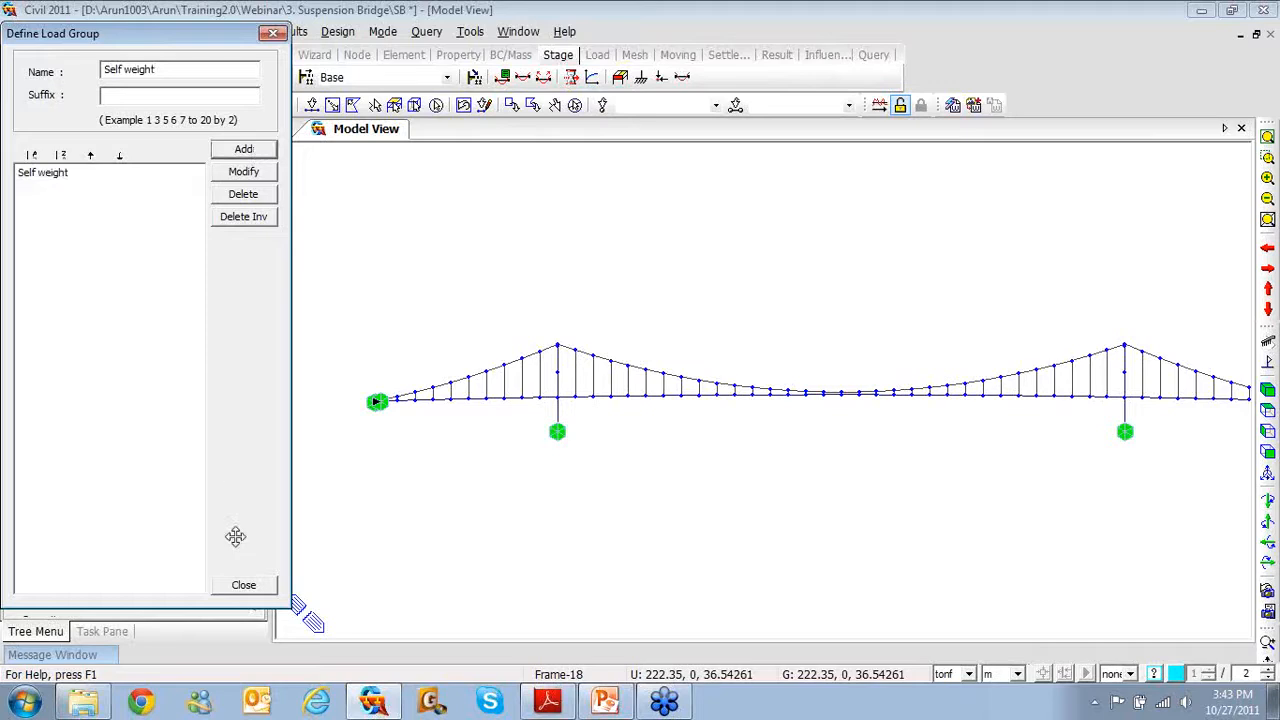
{"action": "left_click", "coordinate": [244, 585]}
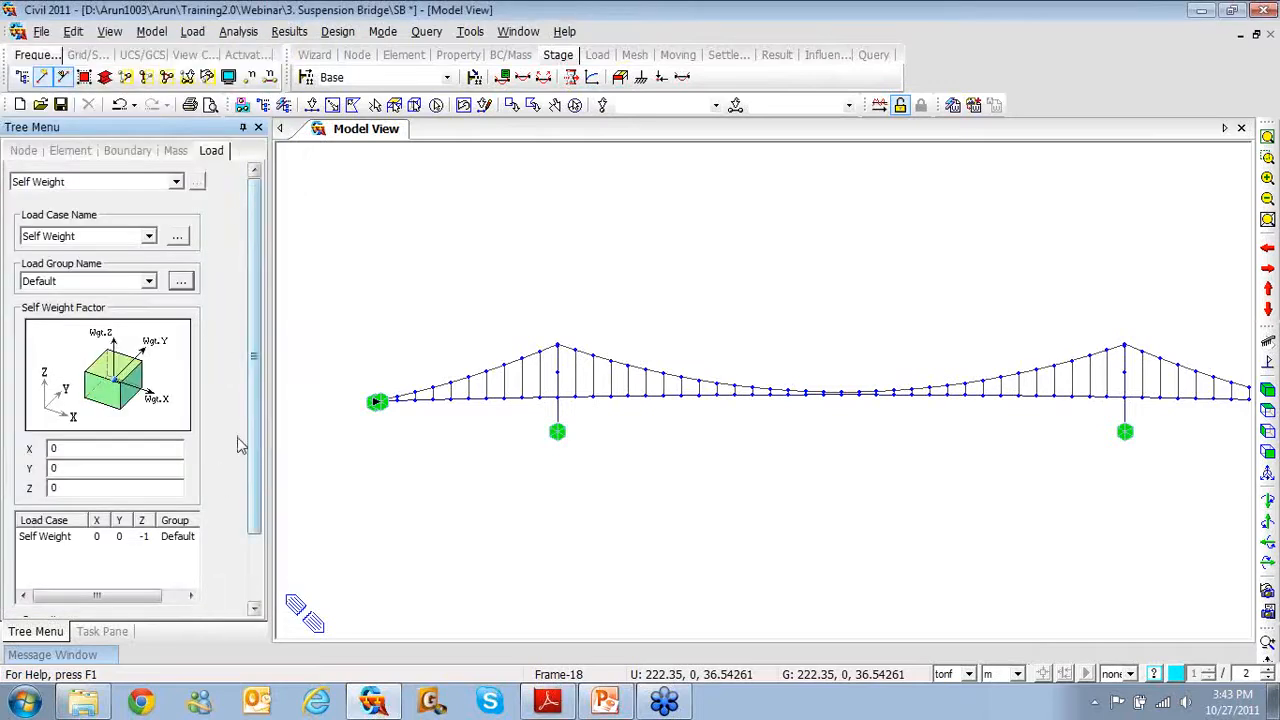
Move the Self Weight entry (Z factor -1) into the 'Self weight' group
{"action": "left_click", "coordinate": [190, 538]}
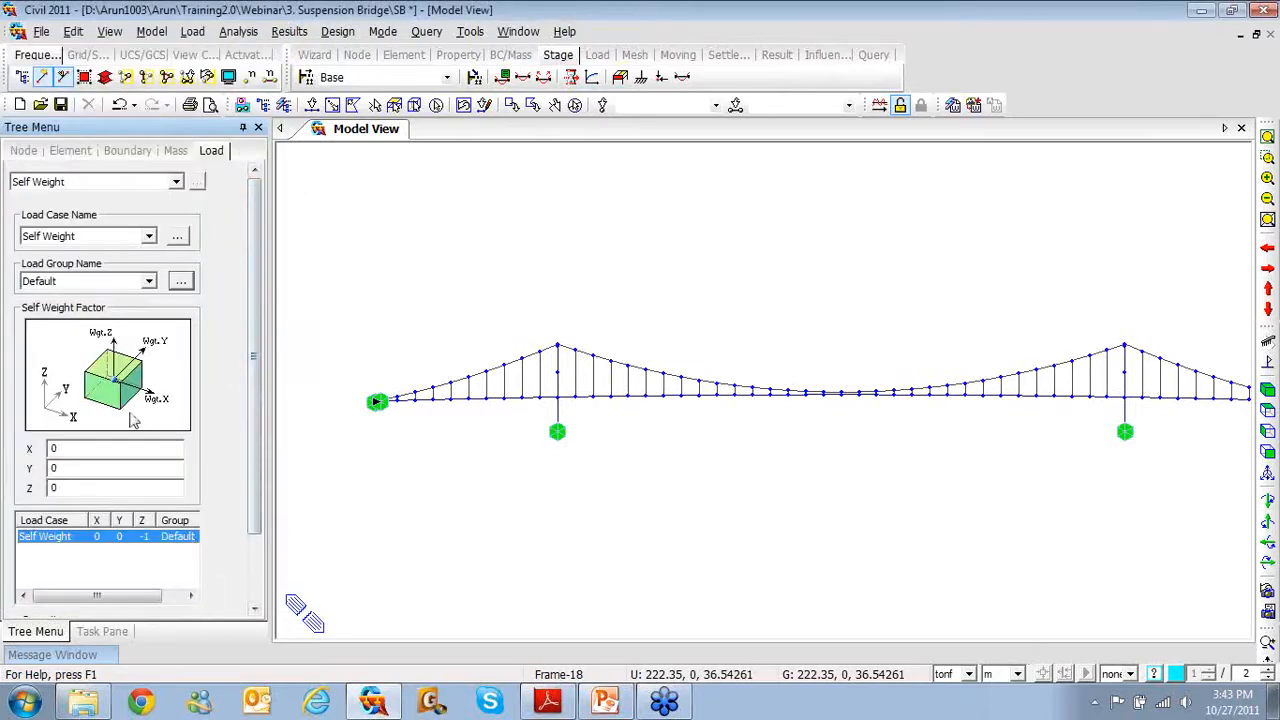
{"action": "left_click", "coordinate": [107, 283]}
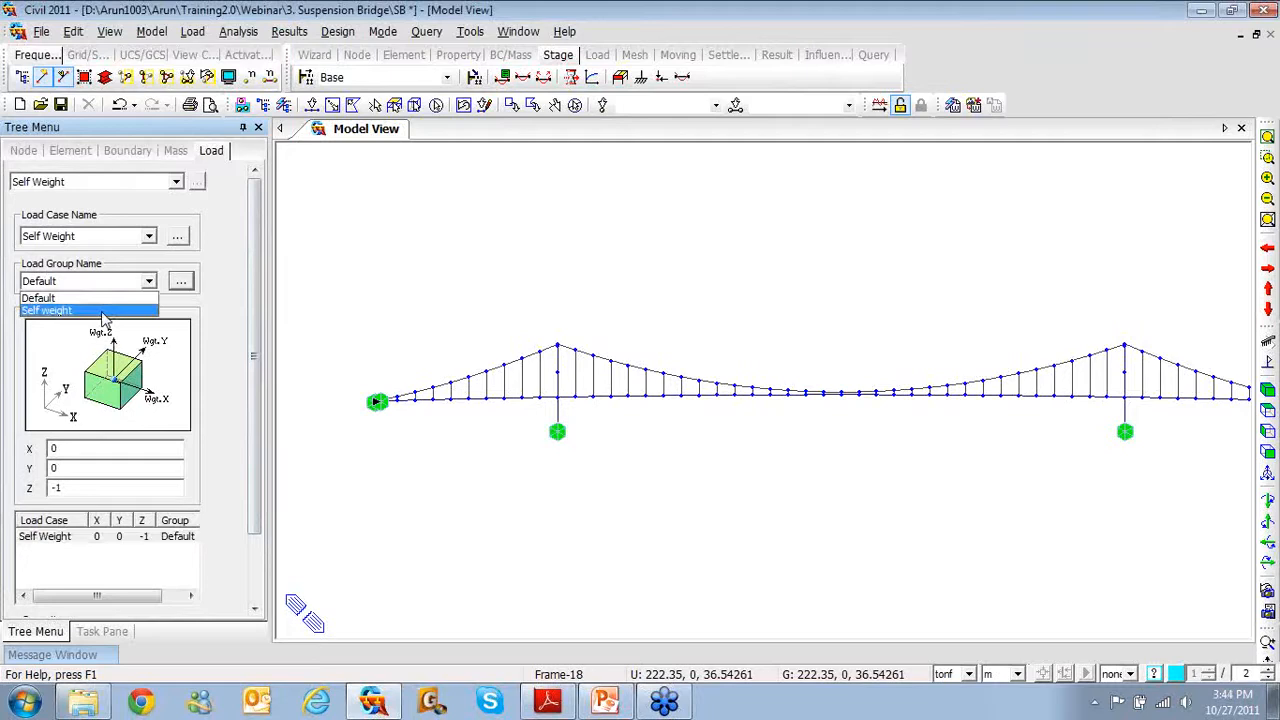
{"action": "left_click", "coordinate": [105, 311]}
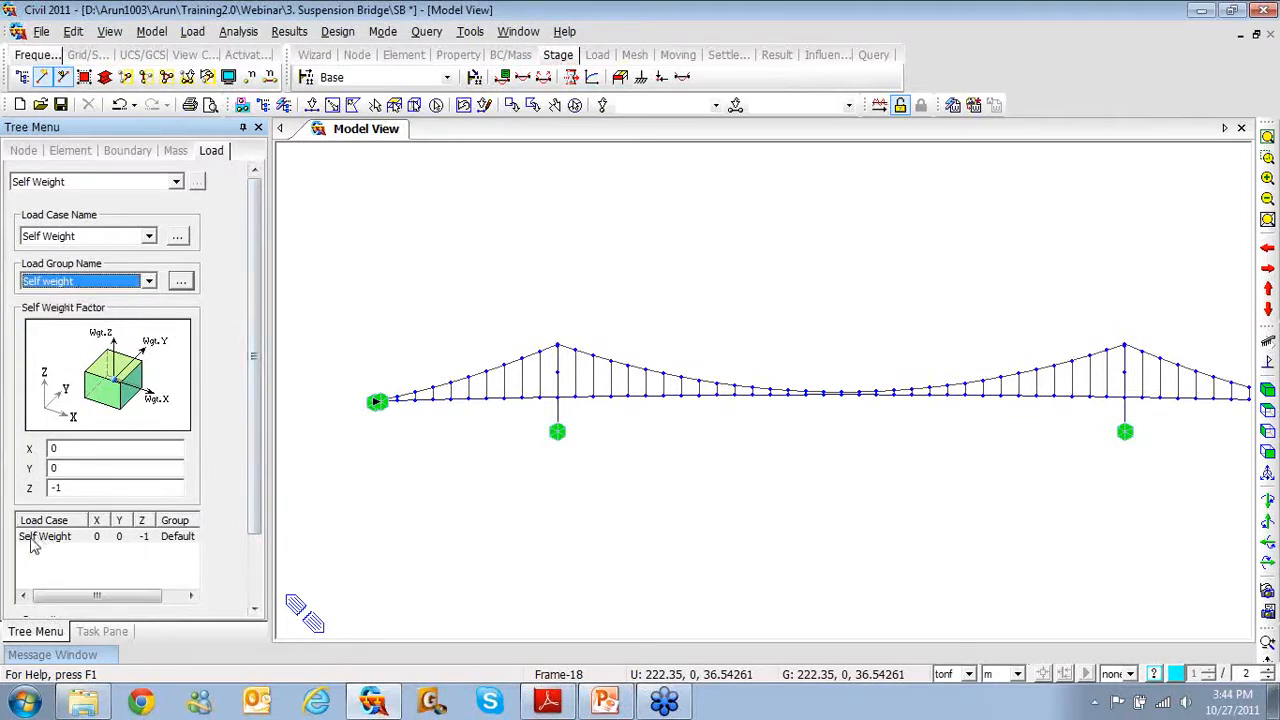
{"action": "left_click", "coordinate": [167, 541]}
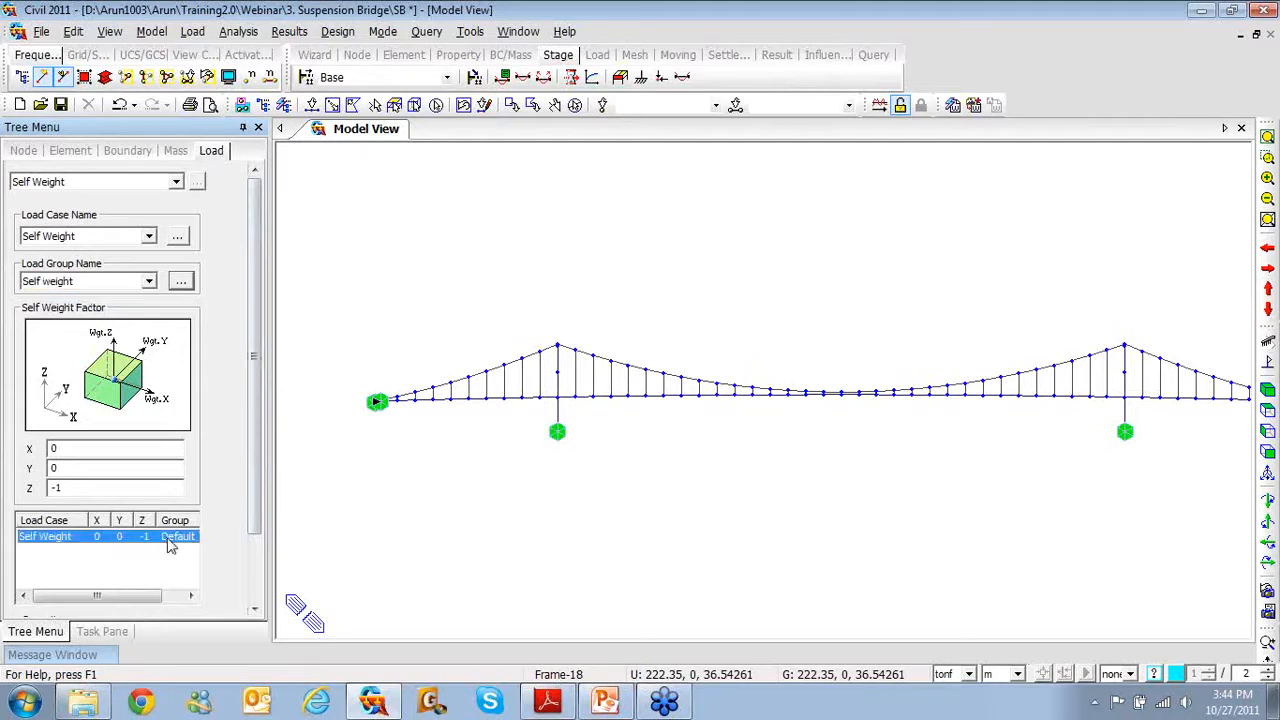
{"action": "left_click", "coordinate": [256, 541]}
{"action": "scroll", "coordinate": [256, 541], "scroll_direction": "down", "scroll_amount": 2}
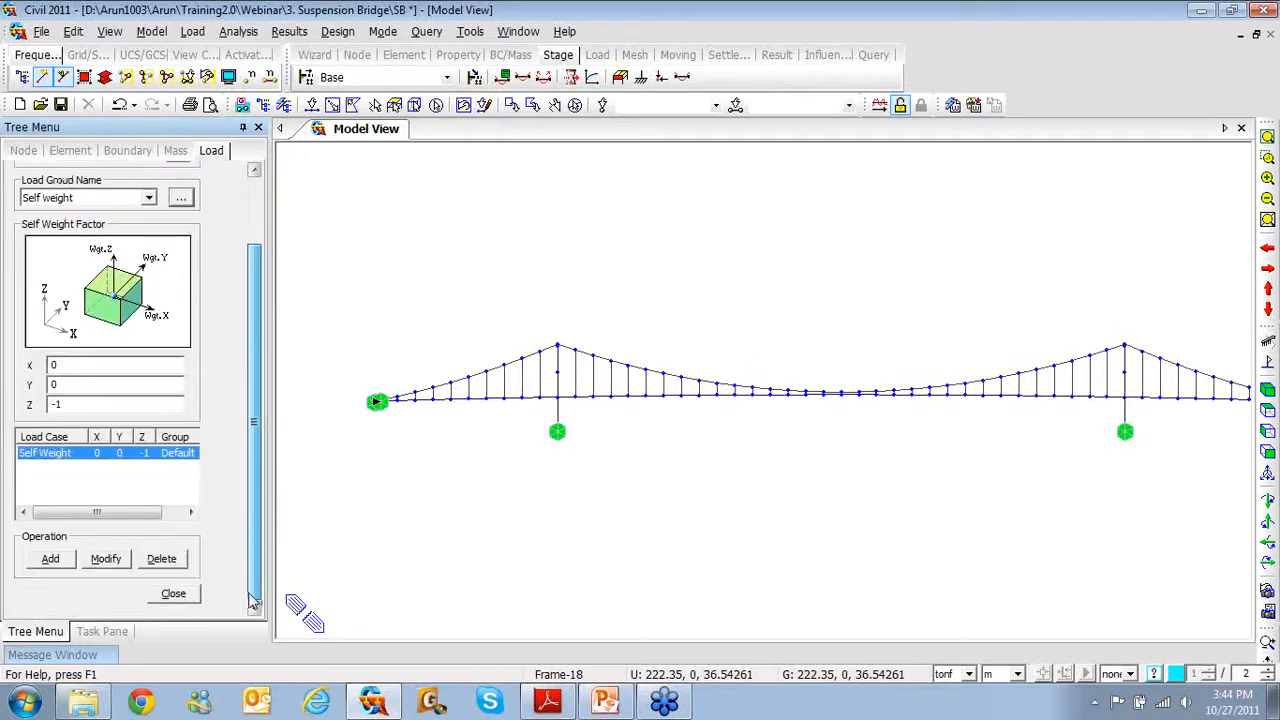
{"action": "left_click", "coordinate": [106, 559]}
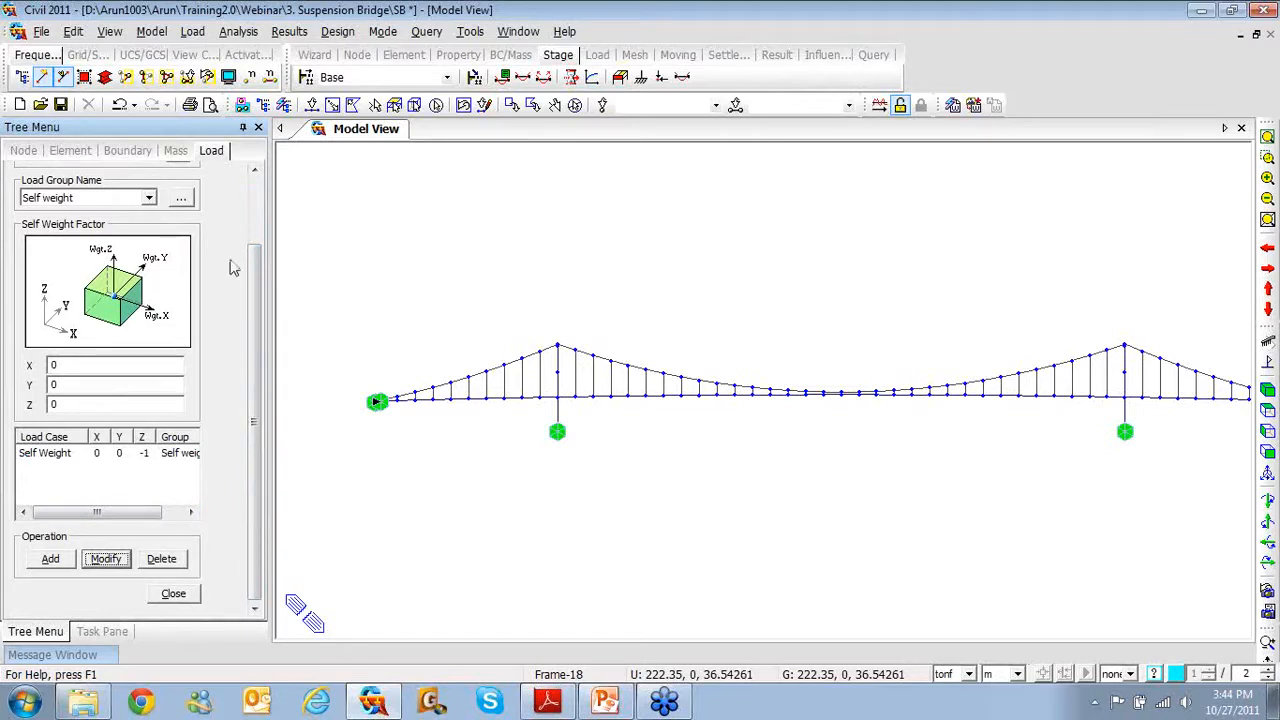
Enter a nodal load of FZ -26.469 tonf in the 'Self weight' load group
{"action": "right_click", "coordinate": [375, 220]}
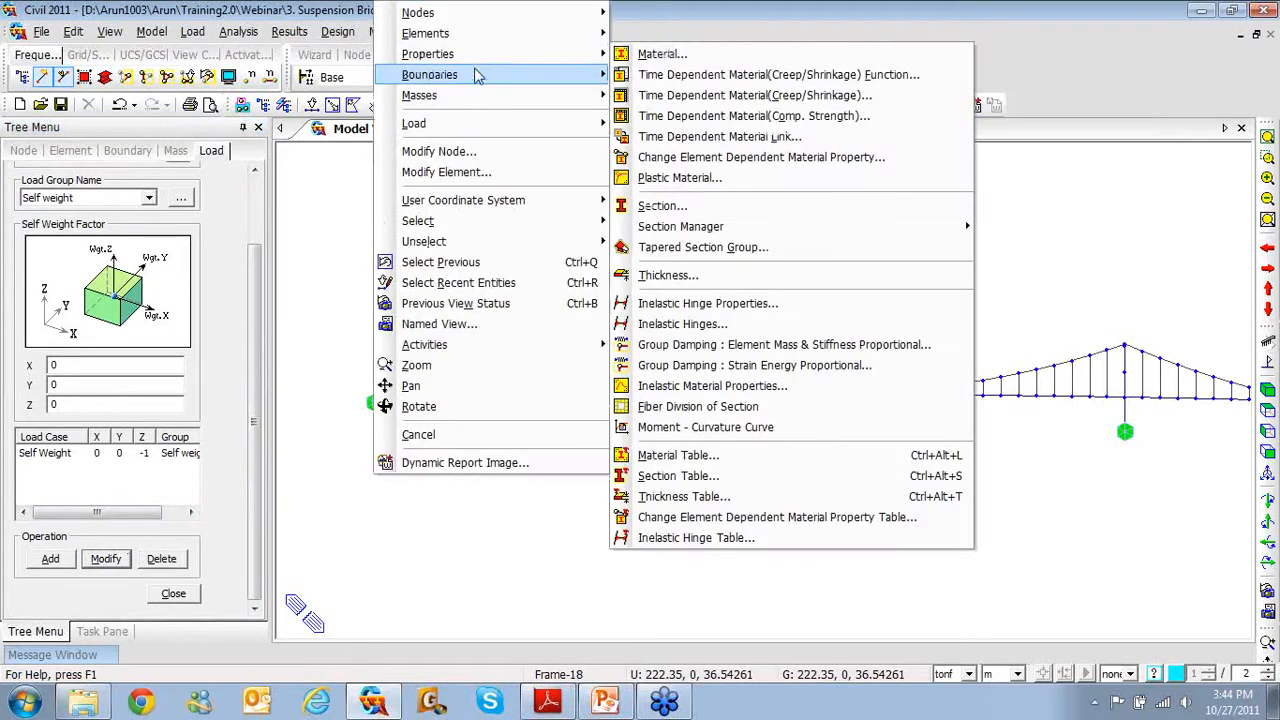
{"action": "mouse_move", "coordinate": [470, 124]}
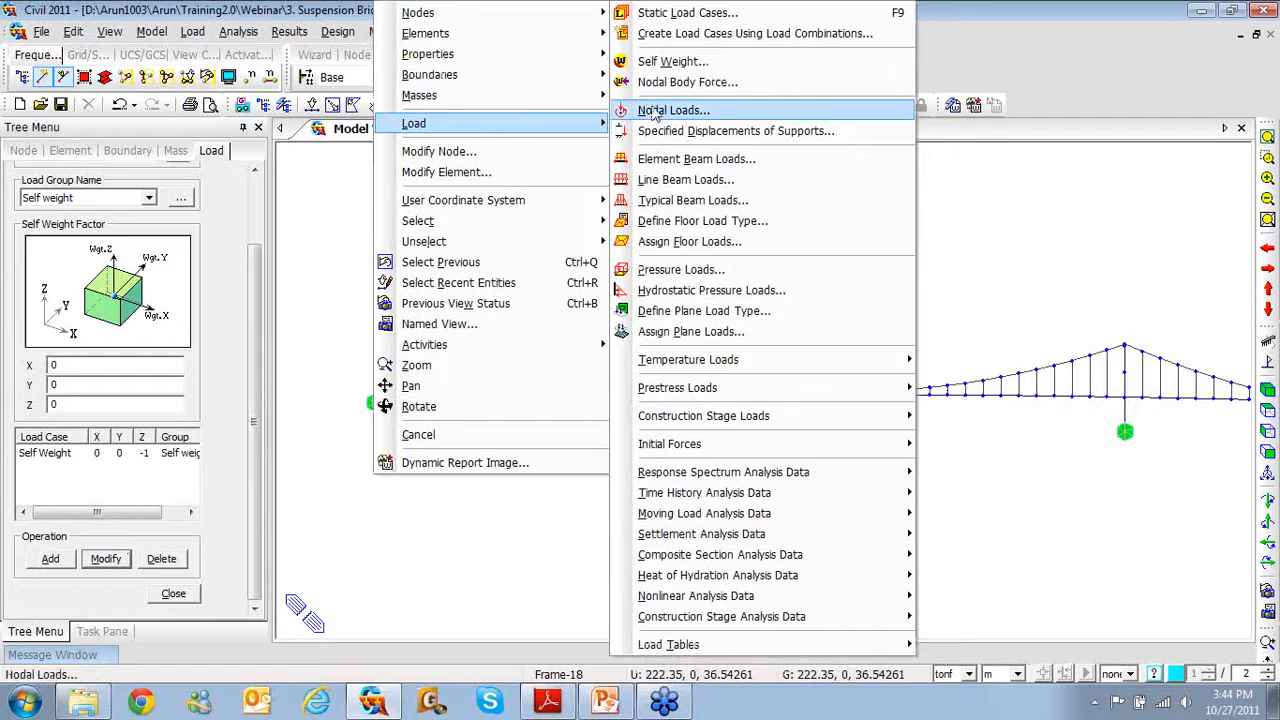
{"action": "left_click", "coordinate": [640, 110]}
{"action": "left_click", "coordinate": [148, 248]}
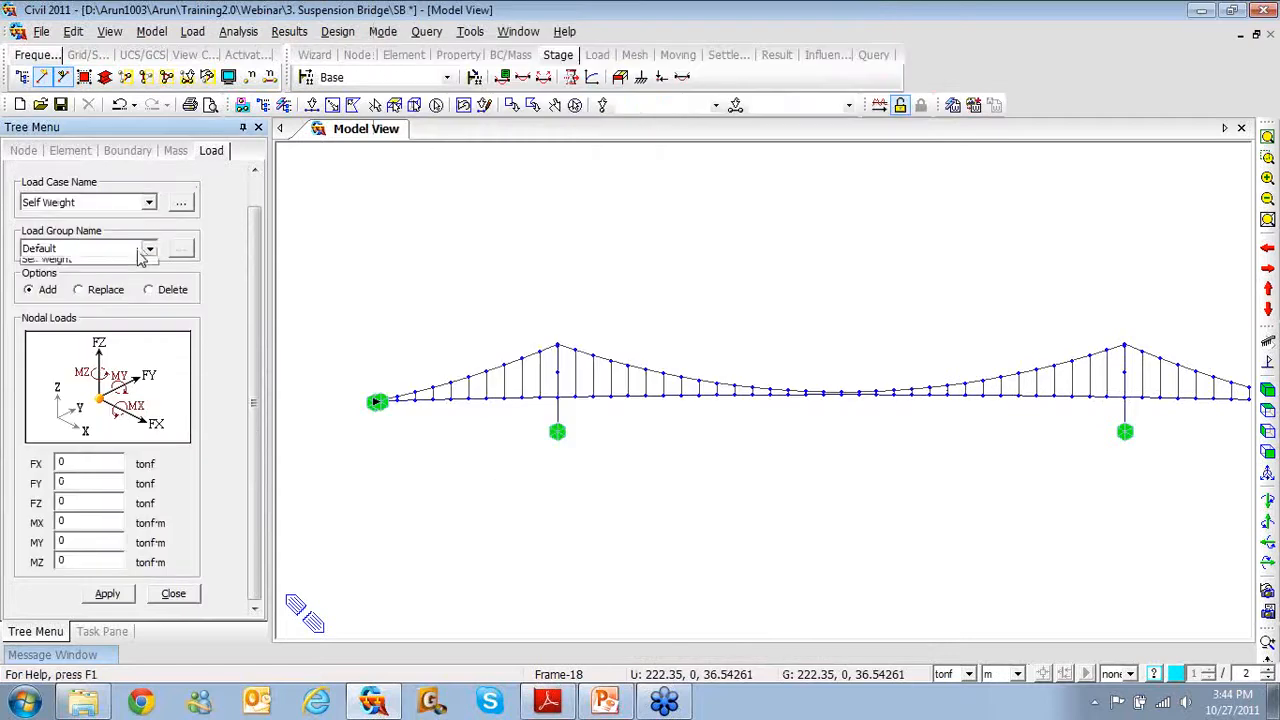
{"action": "left_click", "coordinate": [130, 281]}
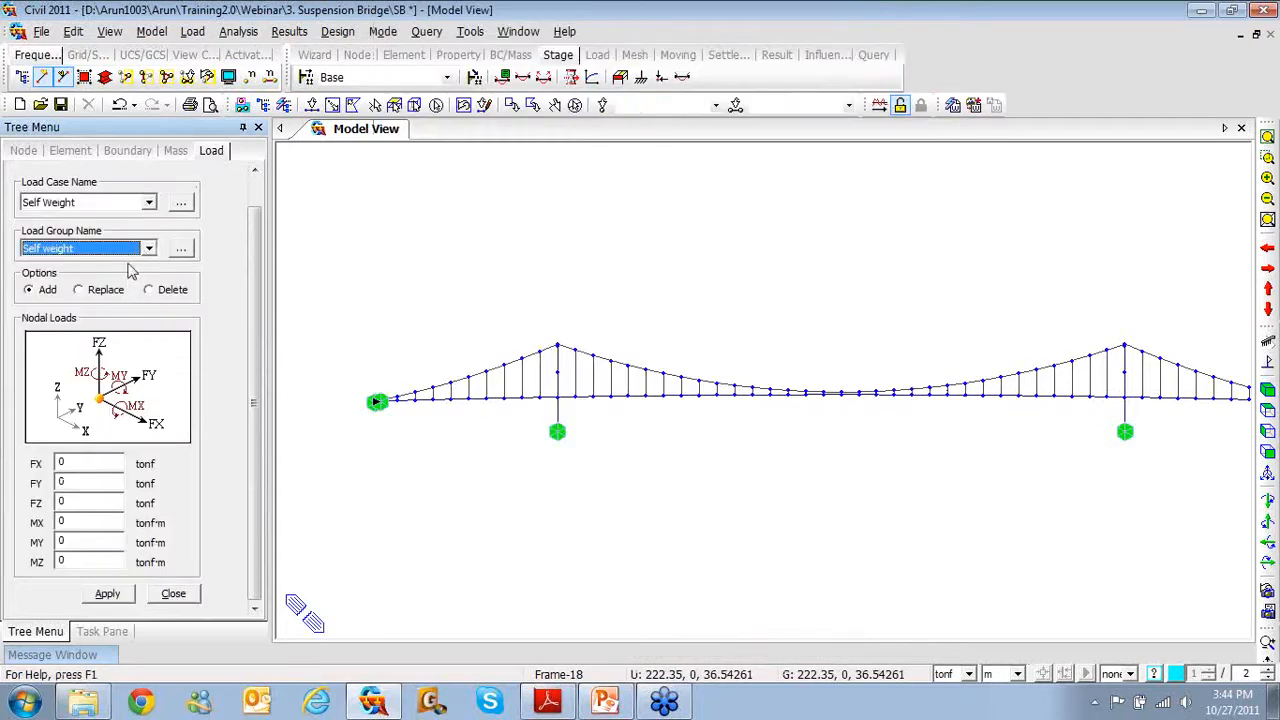
{"action": "left_click", "coordinate": [84, 503]}
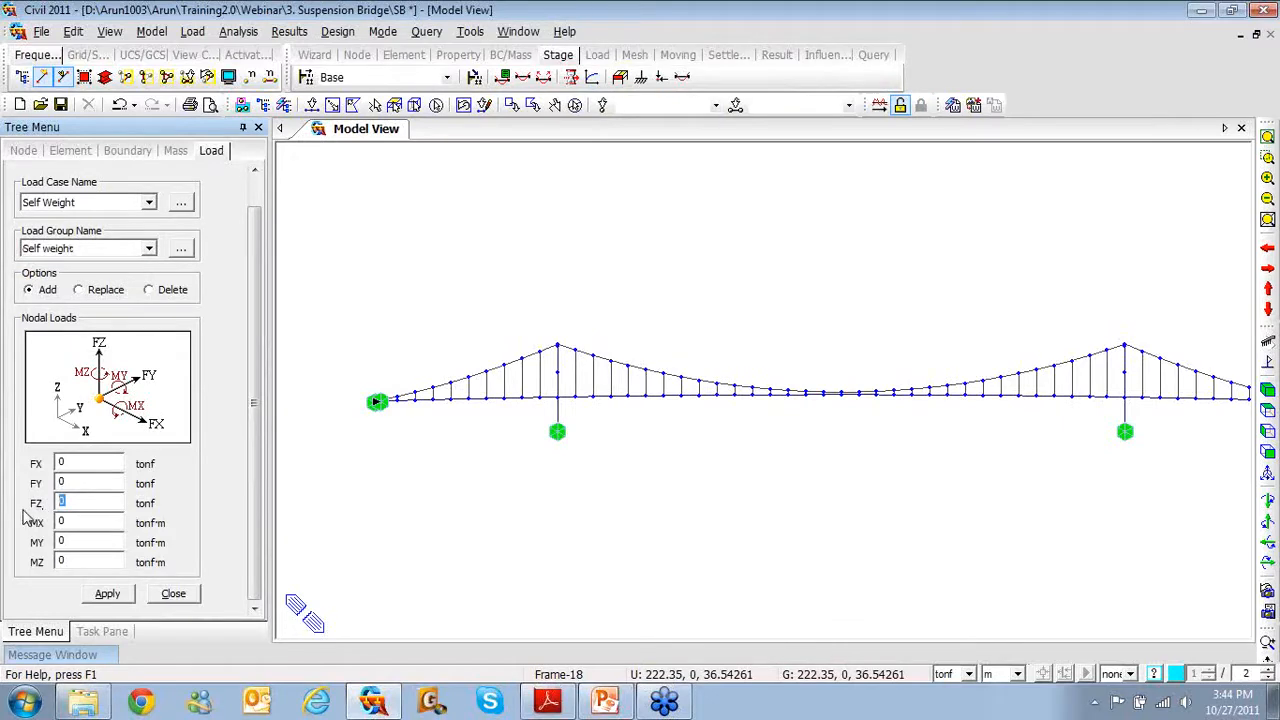
{"action": "type", "text": "-26.469"}
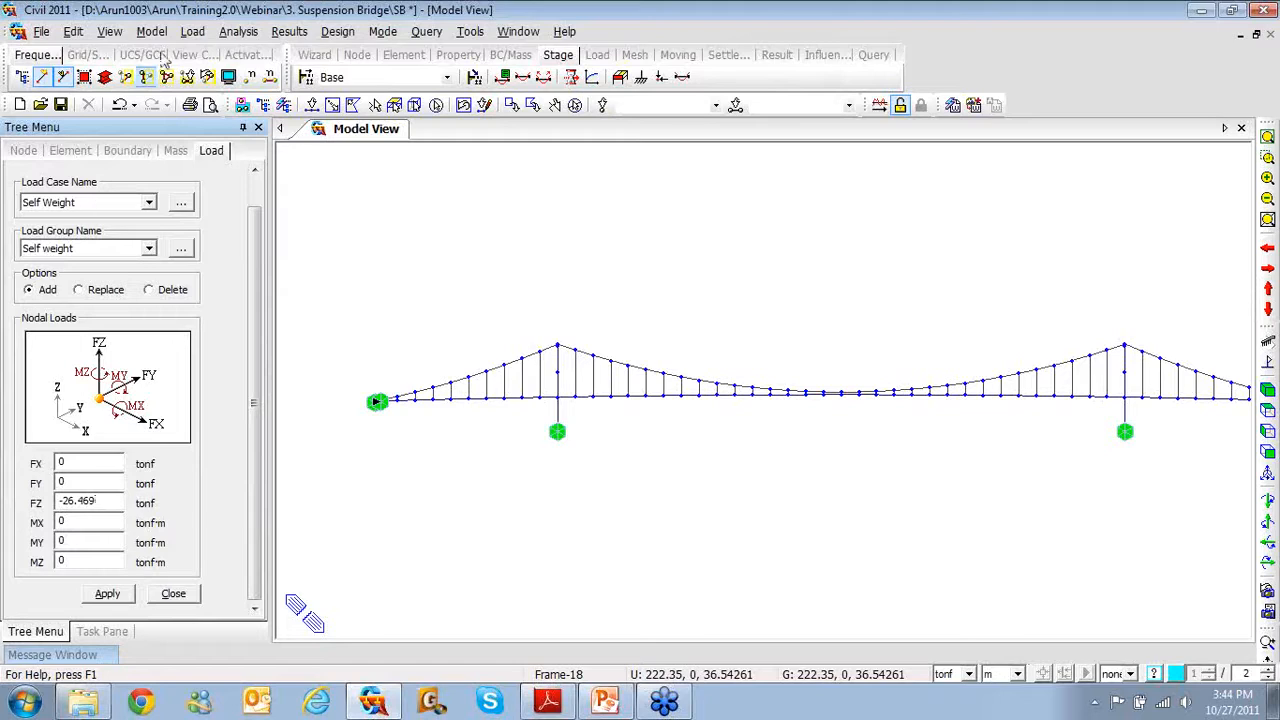
{"action": "left_click", "coordinate": [165, 34]}
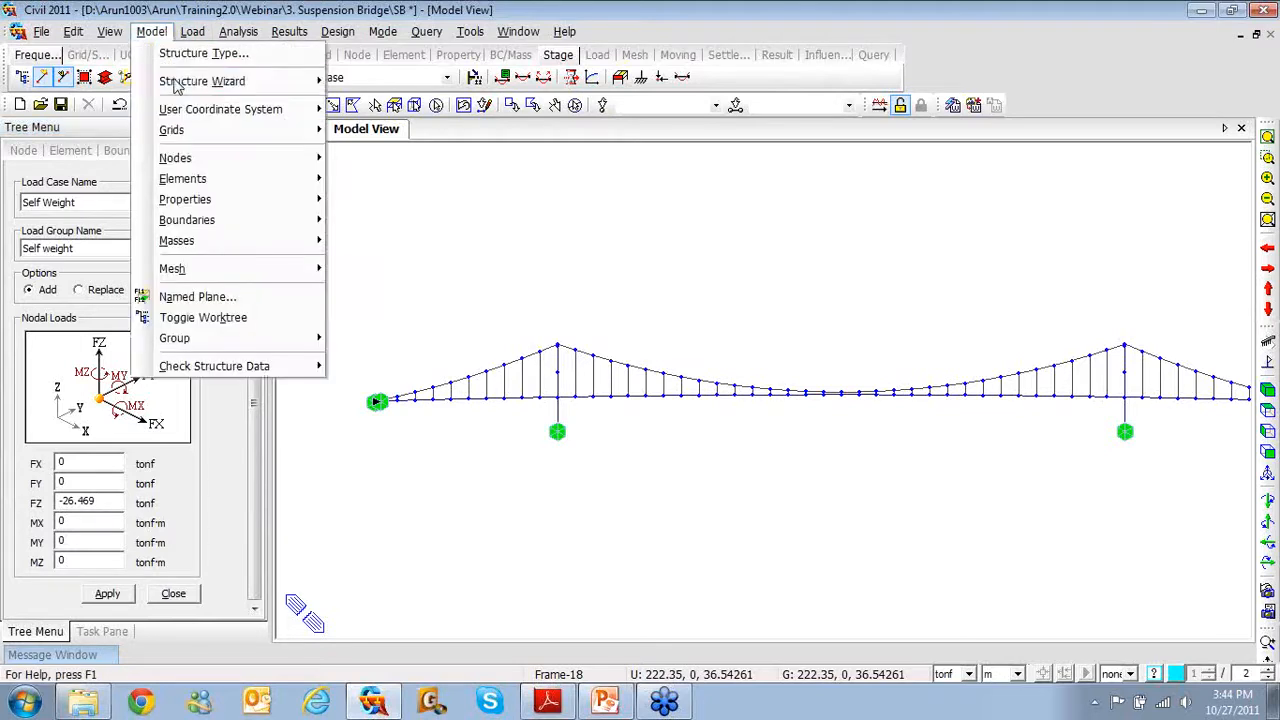
{"action": "mouse_move", "coordinate": [230, 81]}
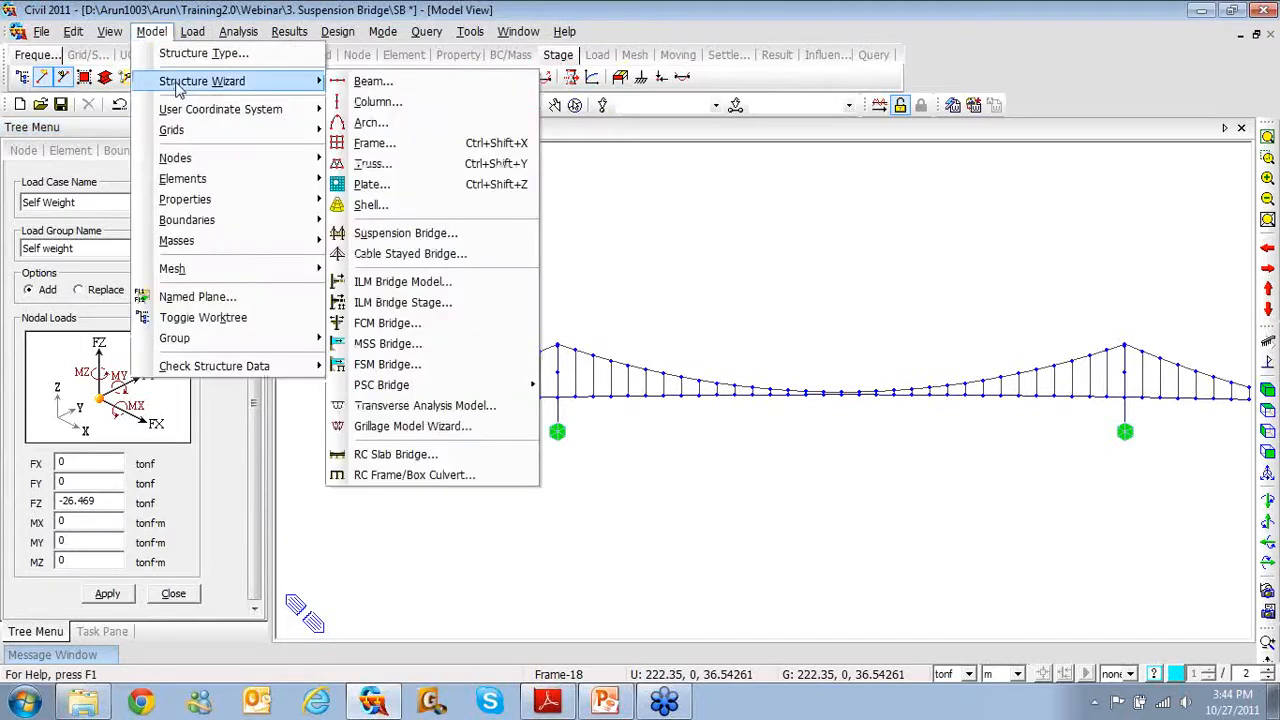
{"action": "left_click", "coordinate": [402, 234]}
{"action": "left_click", "coordinate": [516, 307]}
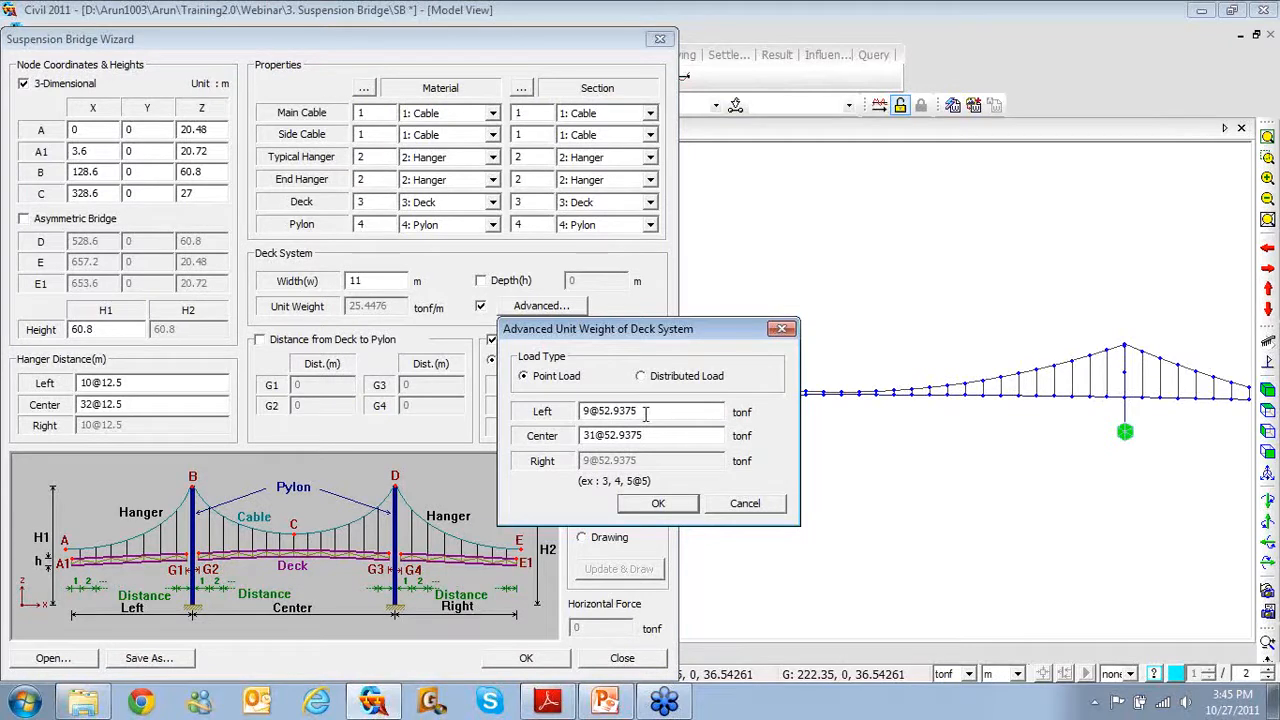
{"action": "left_click_drag", "start_coordinate": [645, 413], "coordinate": [583, 418]}
{"action": "left_click", "coordinate": [781, 328]}
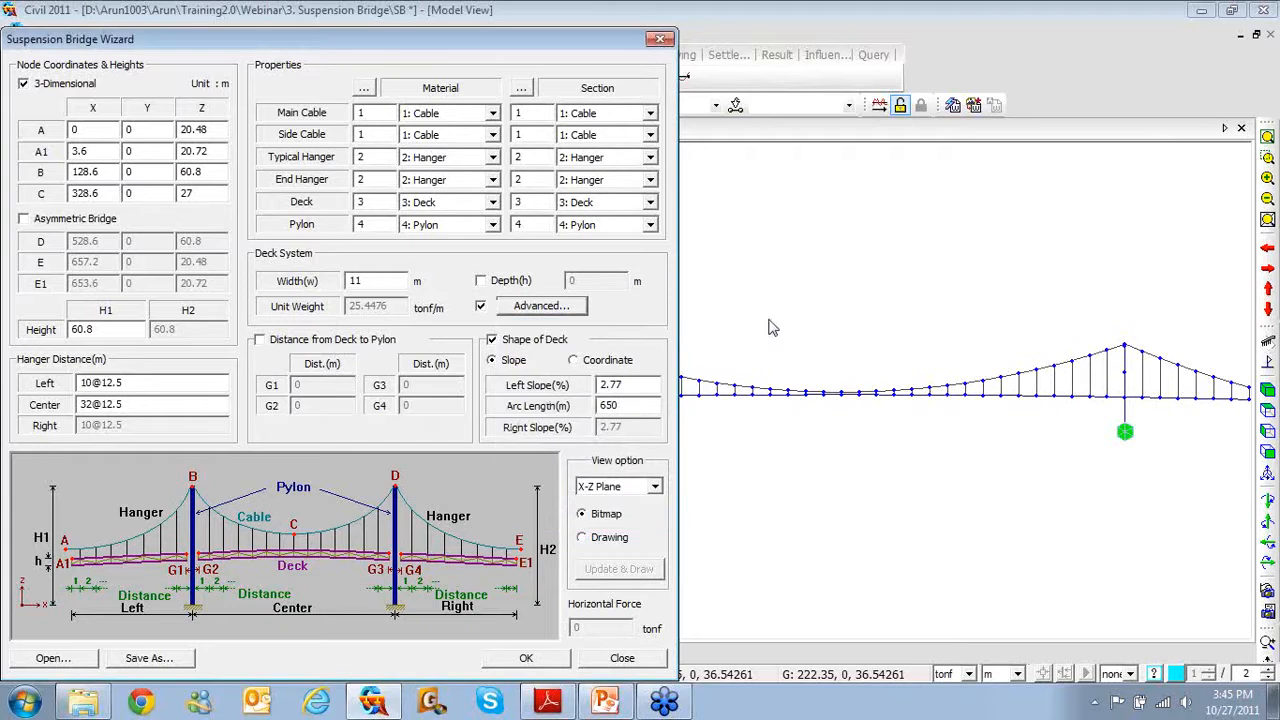
{"action": "left_click", "coordinate": [659, 39]}
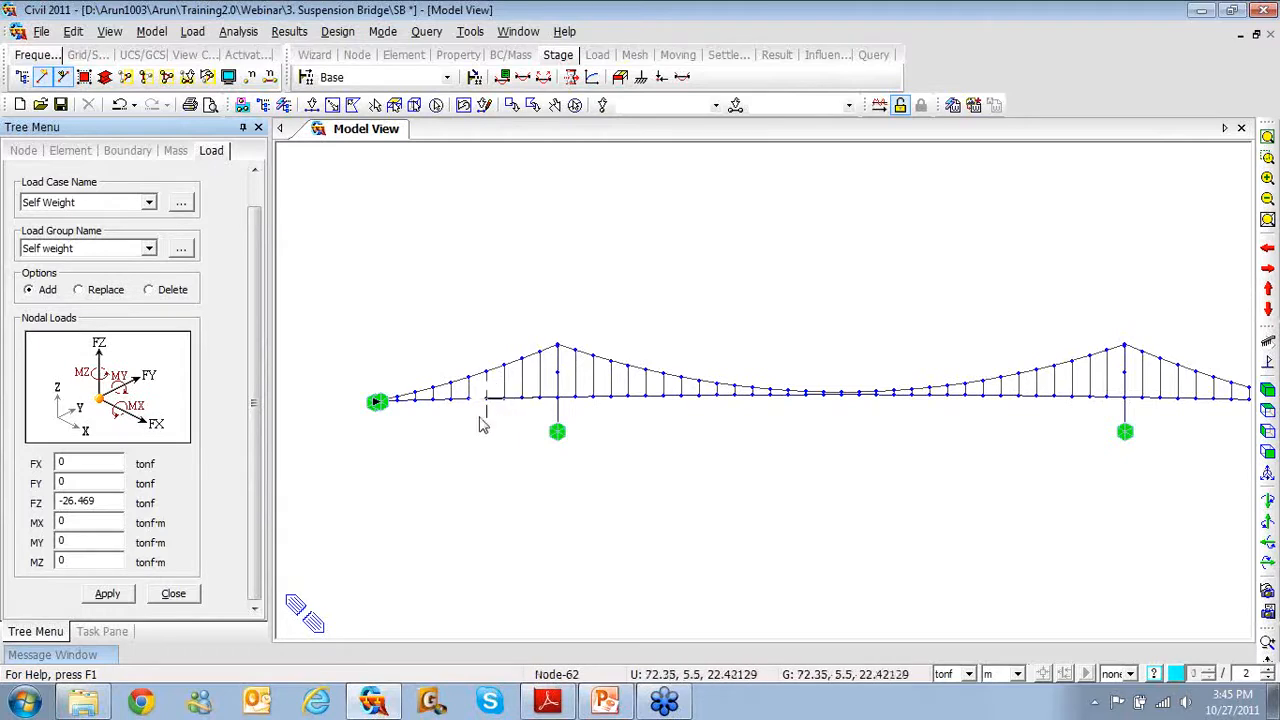
Apply the -26.469 tonf nodal load to deck nodes 54to102 and 156to204
{"action": "mouse_move", "coordinate": [475, 428]}
{"action": "middle_mouse_down", "text": "ctrl"}
{"action": "mouse_move", "coordinate": [494, 477]}
{"action": "mouse_move", "coordinate": [487, 415]}
{"action": "middle_mouse_up", "text": "ctrl"}
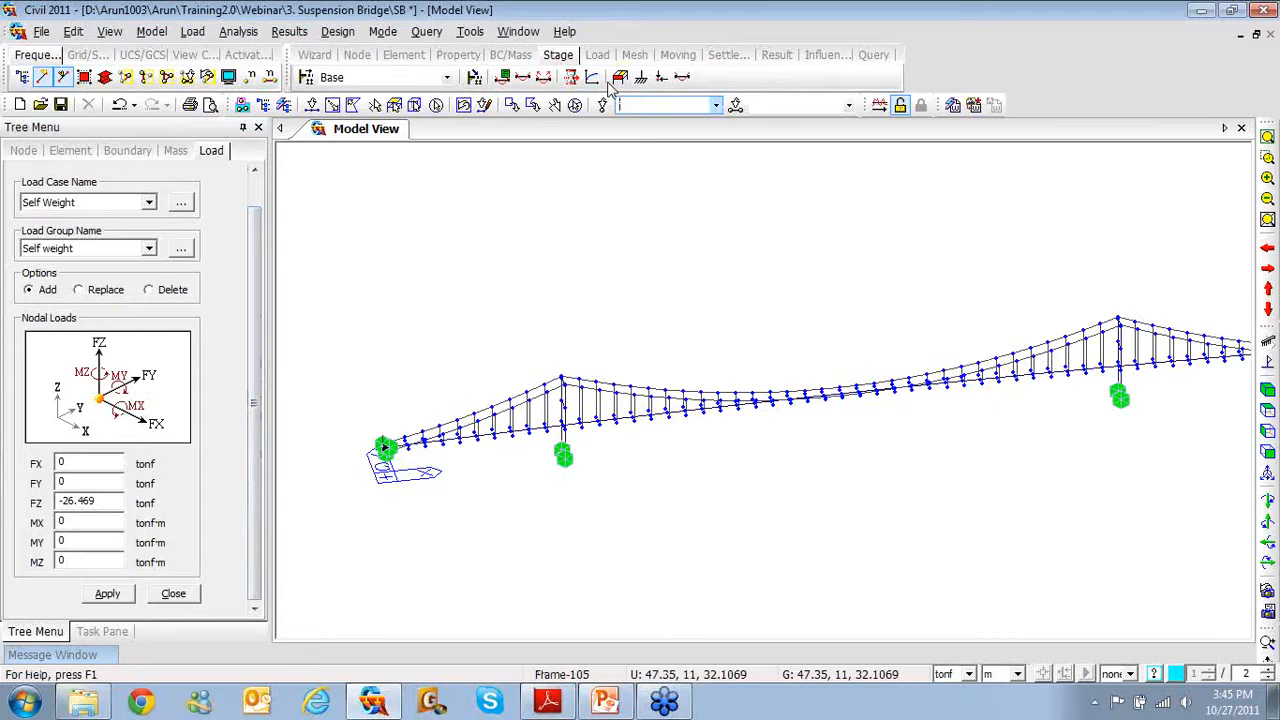
{"action": "type", "text": "5"}
{"action": "type", "text": "4"}
{"action": "type", "text": "to102"}
{"action": "type", "text": "-"}
{"action": "type", "text": "56"}
{"action": "type", "text": "to204"}
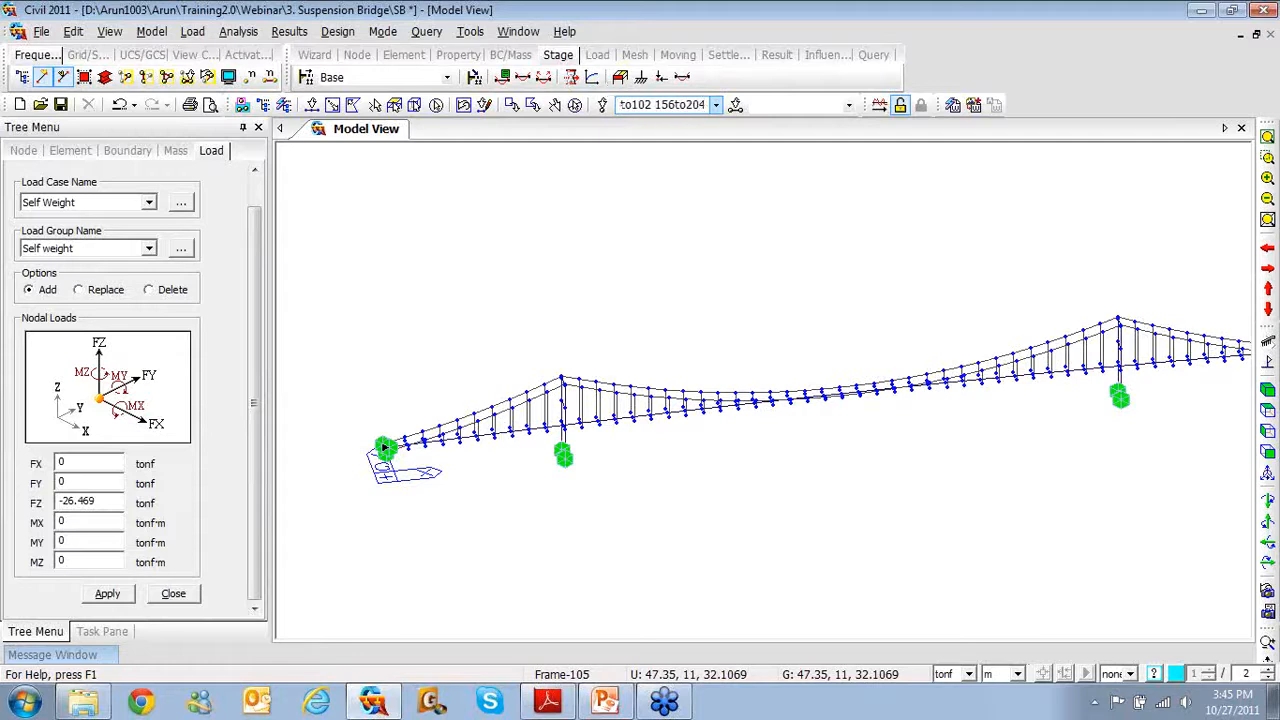
{"action": "key", "text": "Return"}
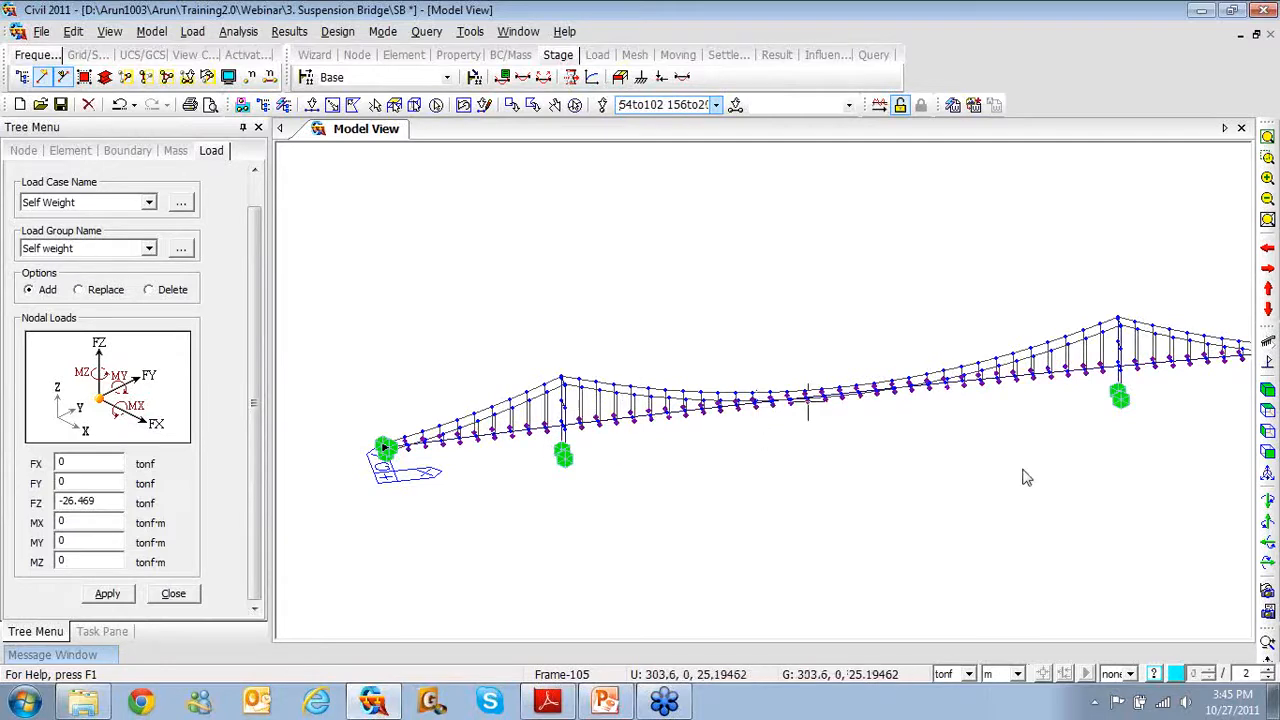
{"action": "middle_click_drag", "start_coordinate": [1034, 434], "coordinate": [922, 455]}
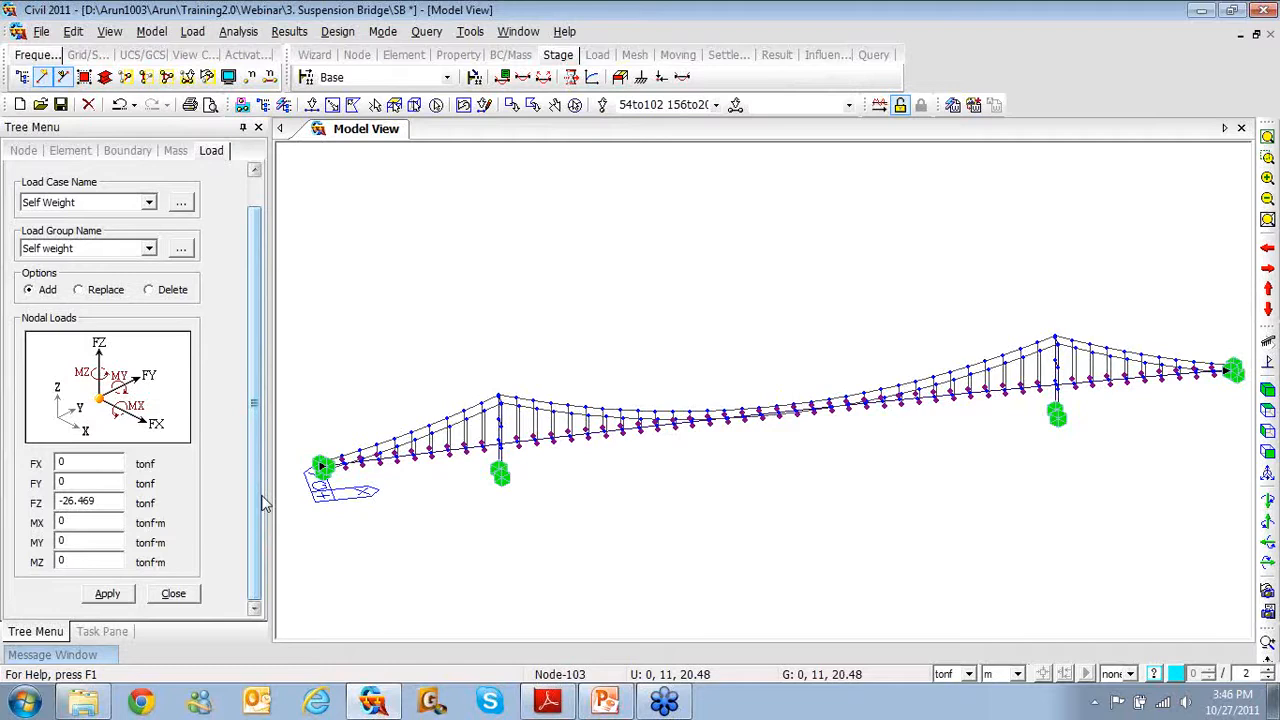
{"action": "left_click", "coordinate": [118, 596]}
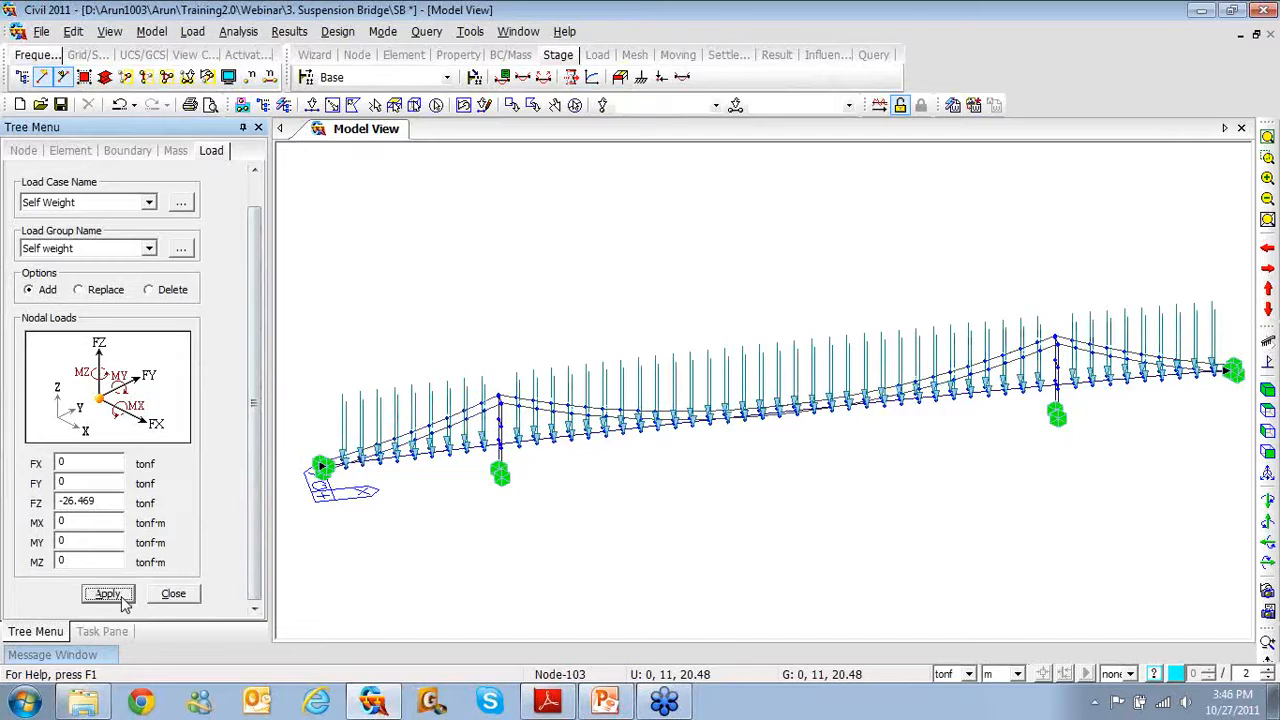
{"action": "left_click", "coordinate": [173, 594]}
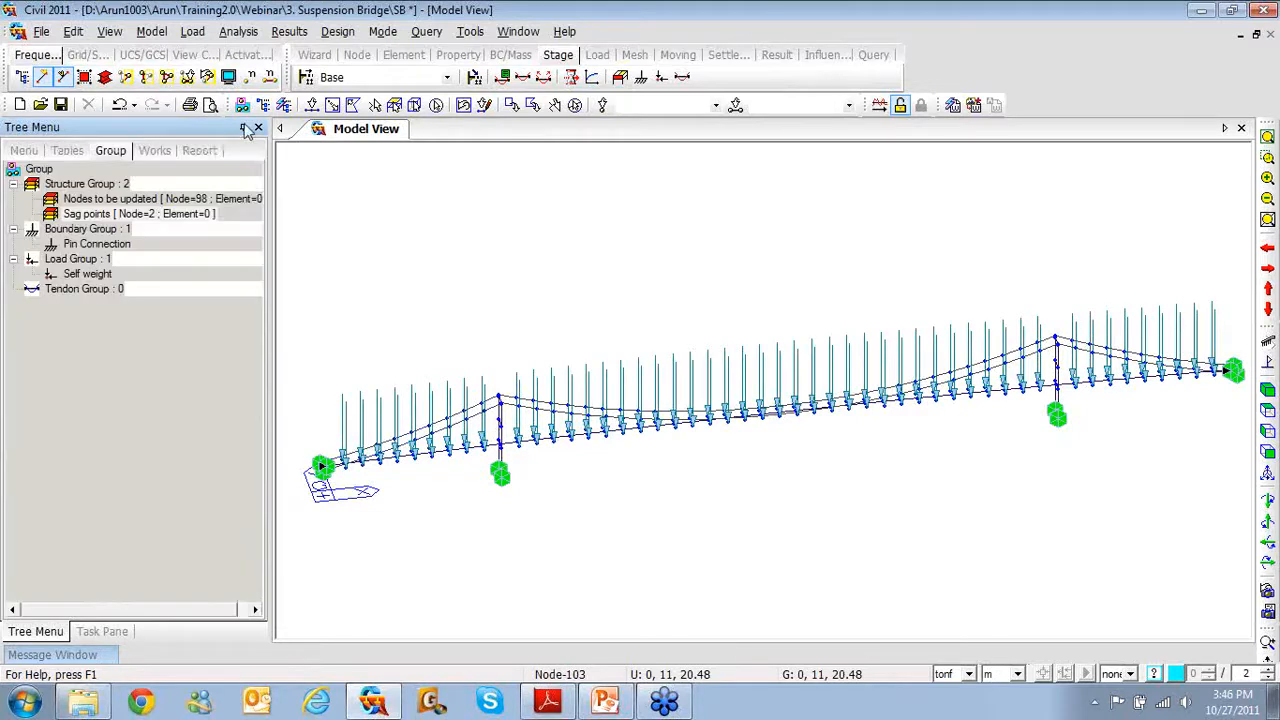
Bring up the Analysis menu with the Works tree shown
{"action": "left_click", "coordinate": [250, 33]}
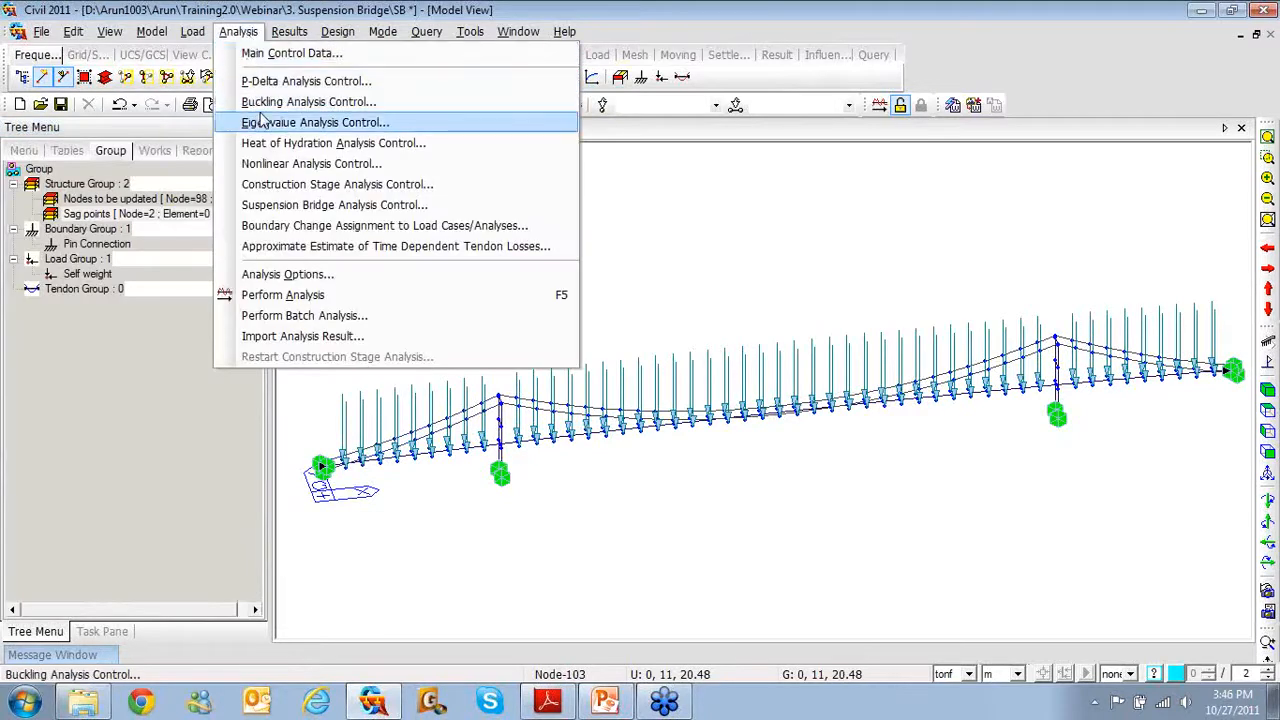
{"action": "left_click", "coordinate": [69, 409]}
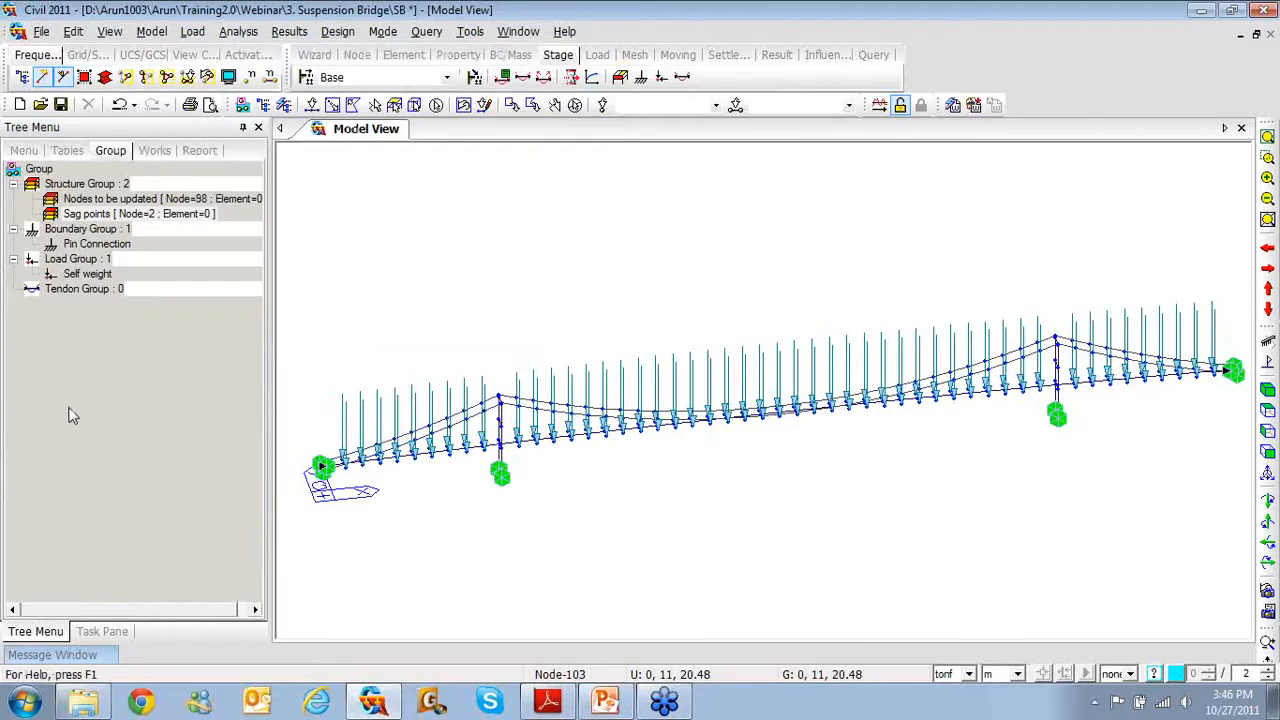
{"action": "left_click", "coordinate": [163, 151]}
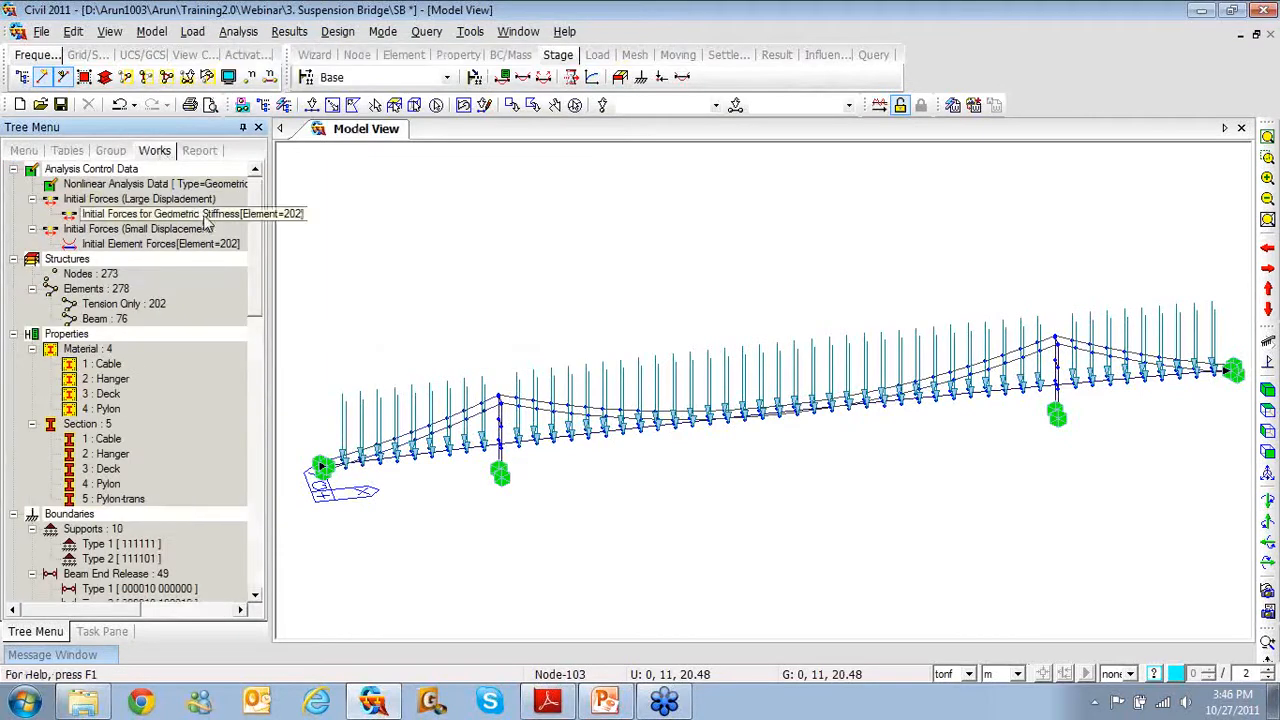
{"action": "left_click", "coordinate": [236, 38]}
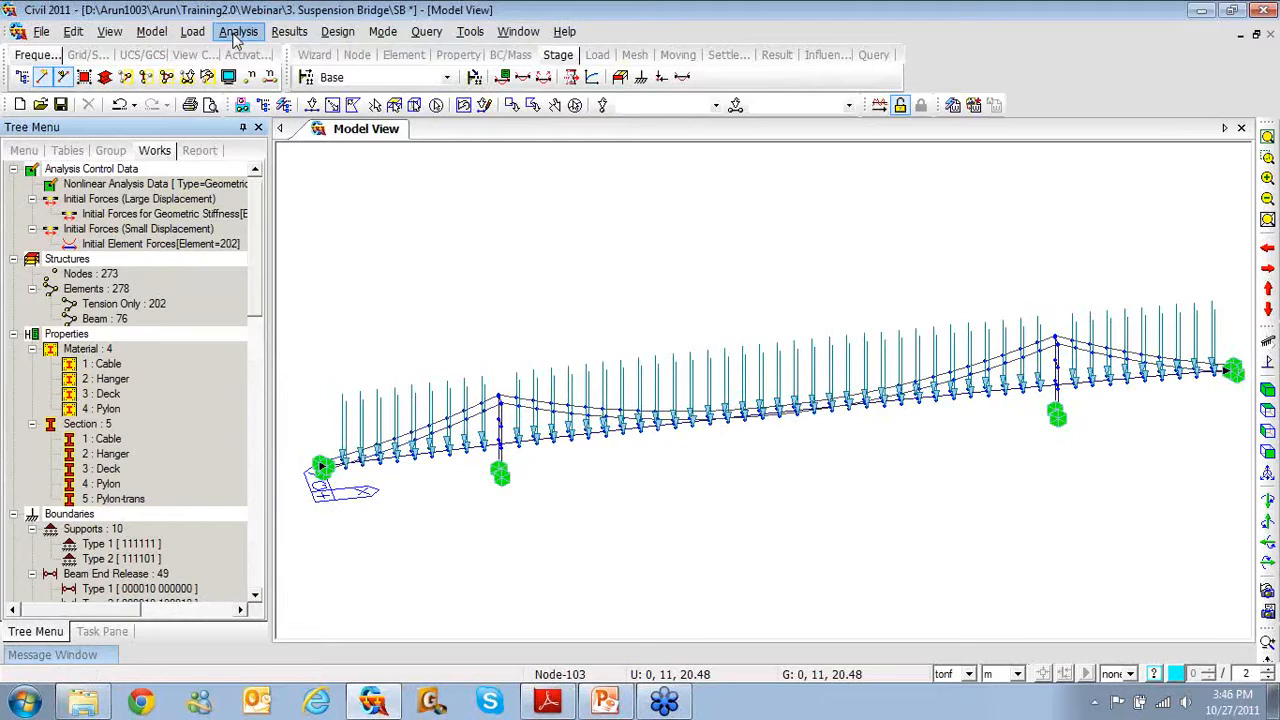
In Suspension Bridge Analysis Control, enter 10 iterations and pick 'Nodes to be updated' and 'Sag points' groups
{"action": "left_click", "coordinate": [275, 205]}
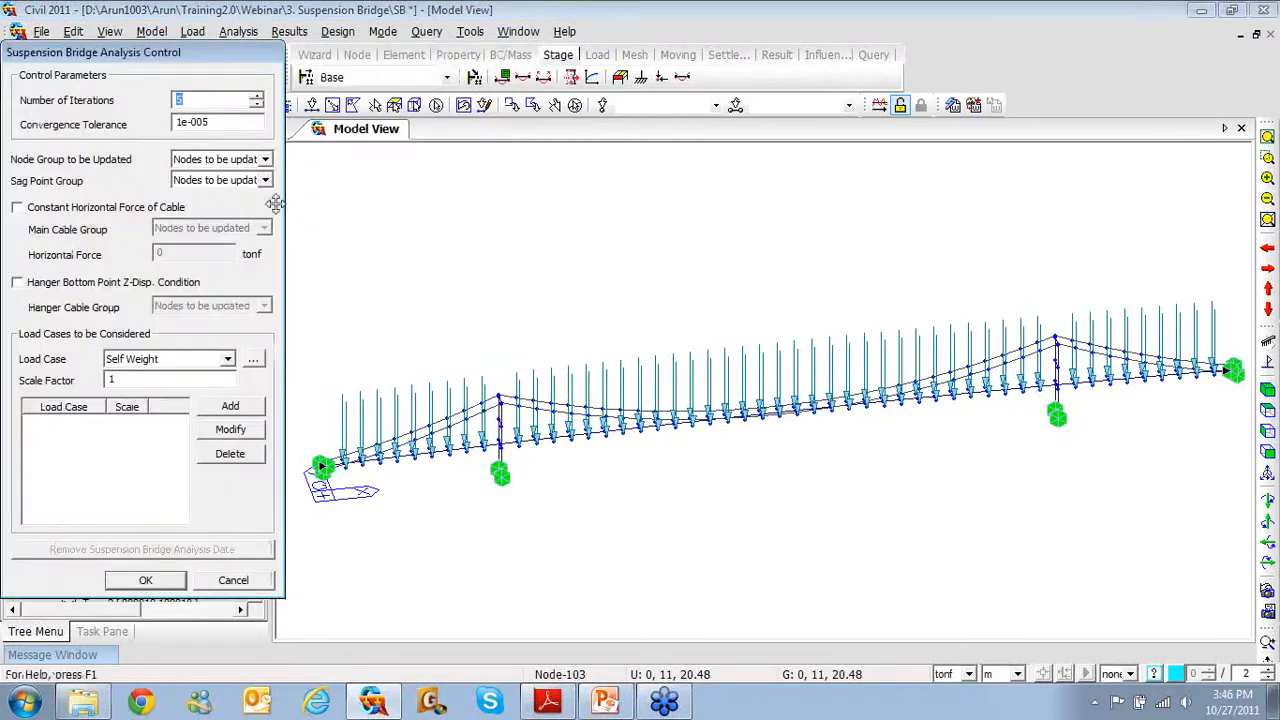
{"action": "left_click_drag", "start_coordinate": [211, 50], "coordinate": [641, 76]}
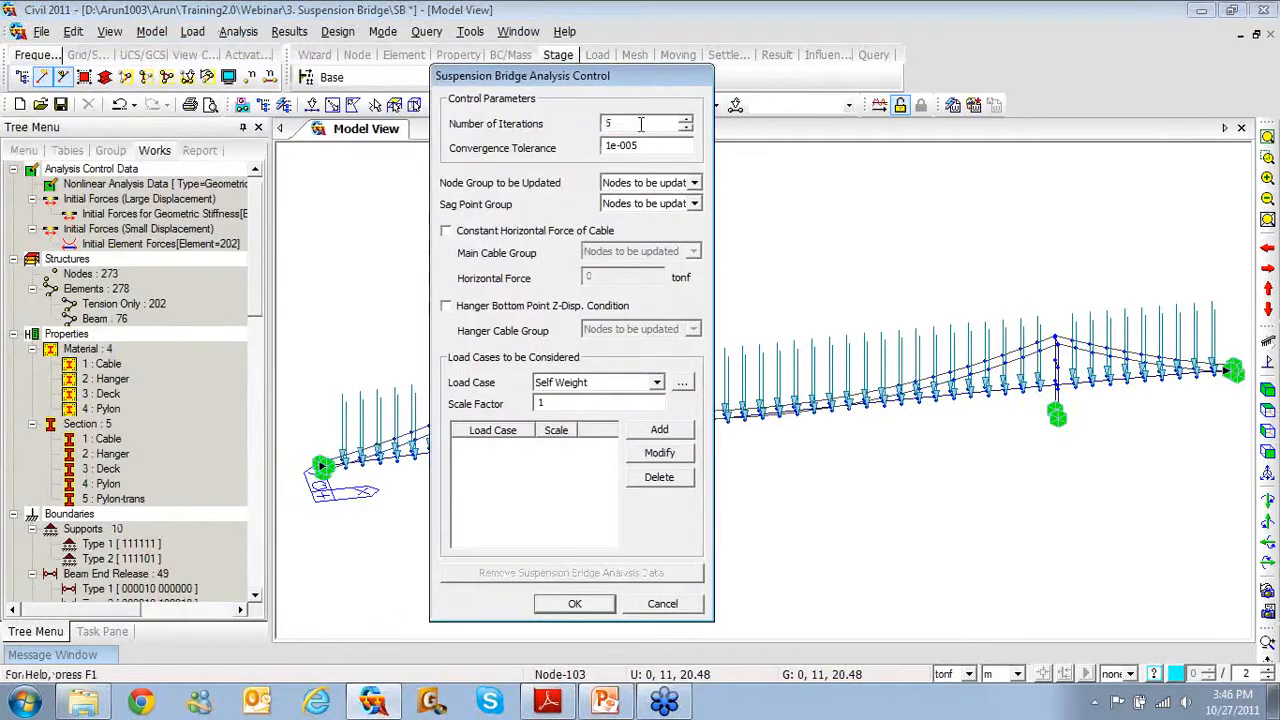
{"action": "left_click_drag", "start_coordinate": [641, 124], "coordinate": [591, 118]}
{"action": "type", "text": "10"}
{"action": "left_click", "coordinate": [693, 183]}
{"action": "left_click", "coordinate": [680, 207]}
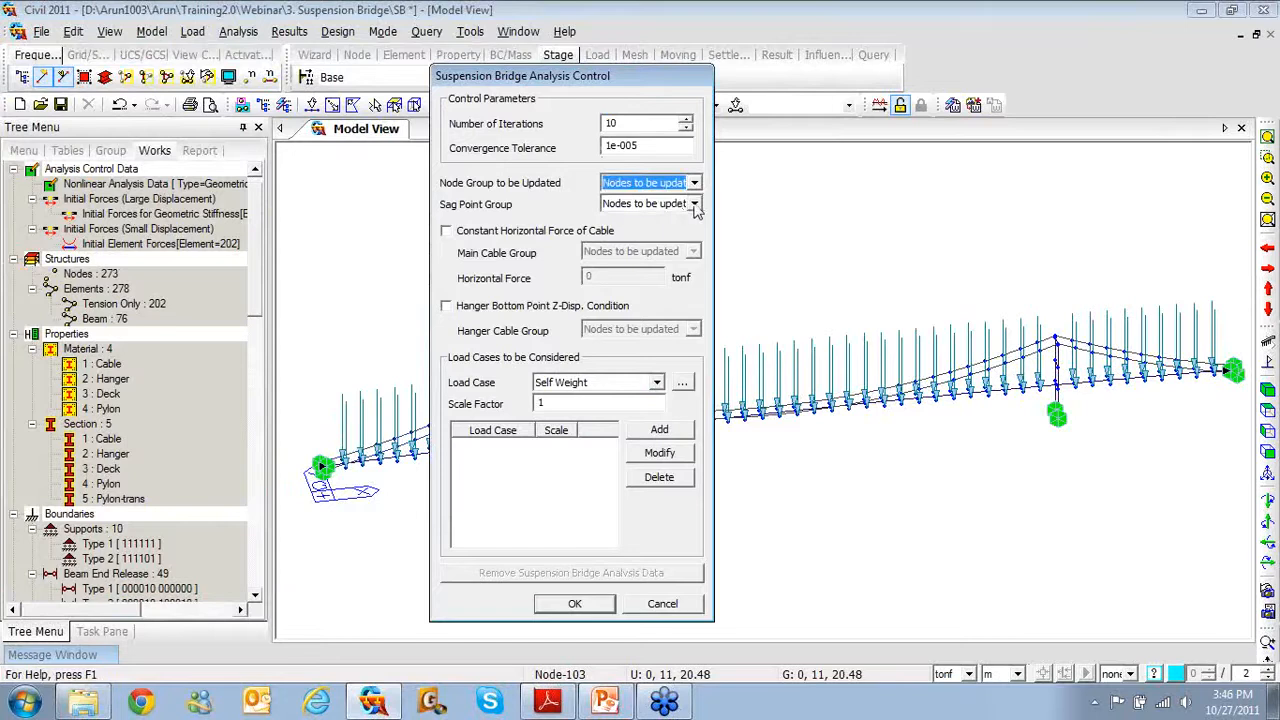
{"action": "left_click", "coordinate": [692, 204]}
{"action": "left_click", "coordinate": [676, 237]}
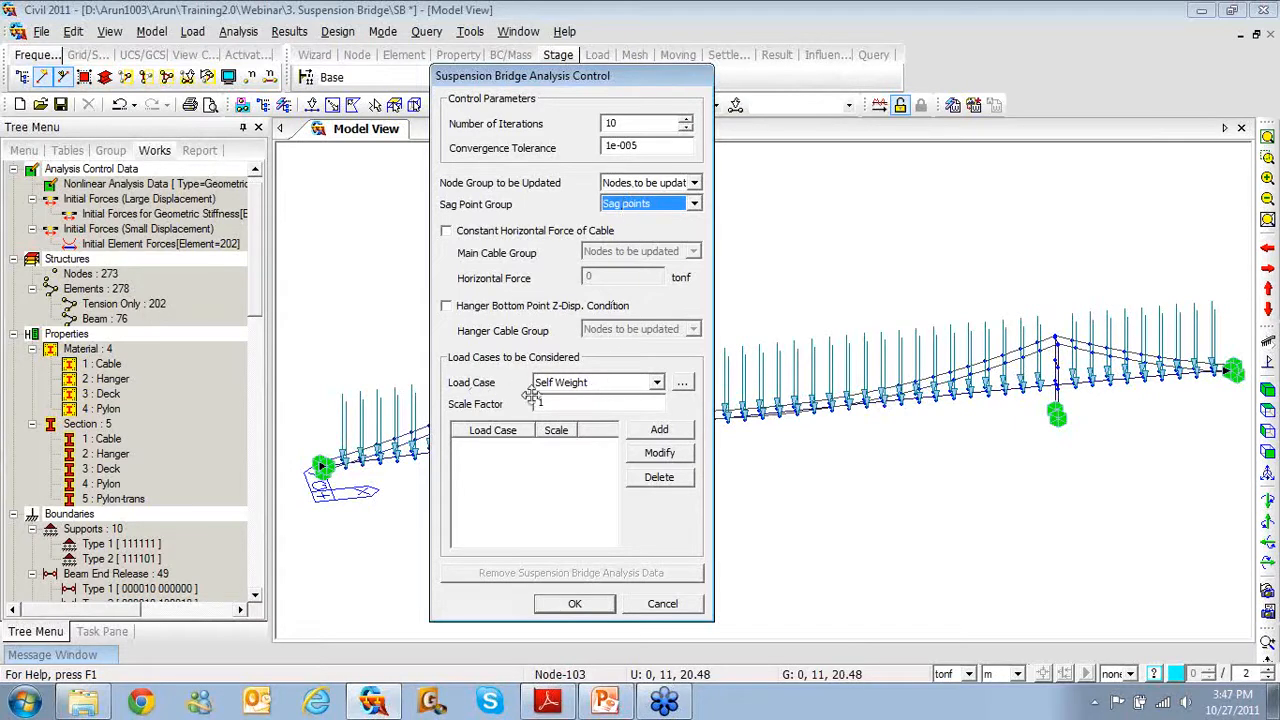
Add Self Weight at scale 1 to the load list and confirm with OK
{"action": "left_click", "coordinate": [659, 431]}
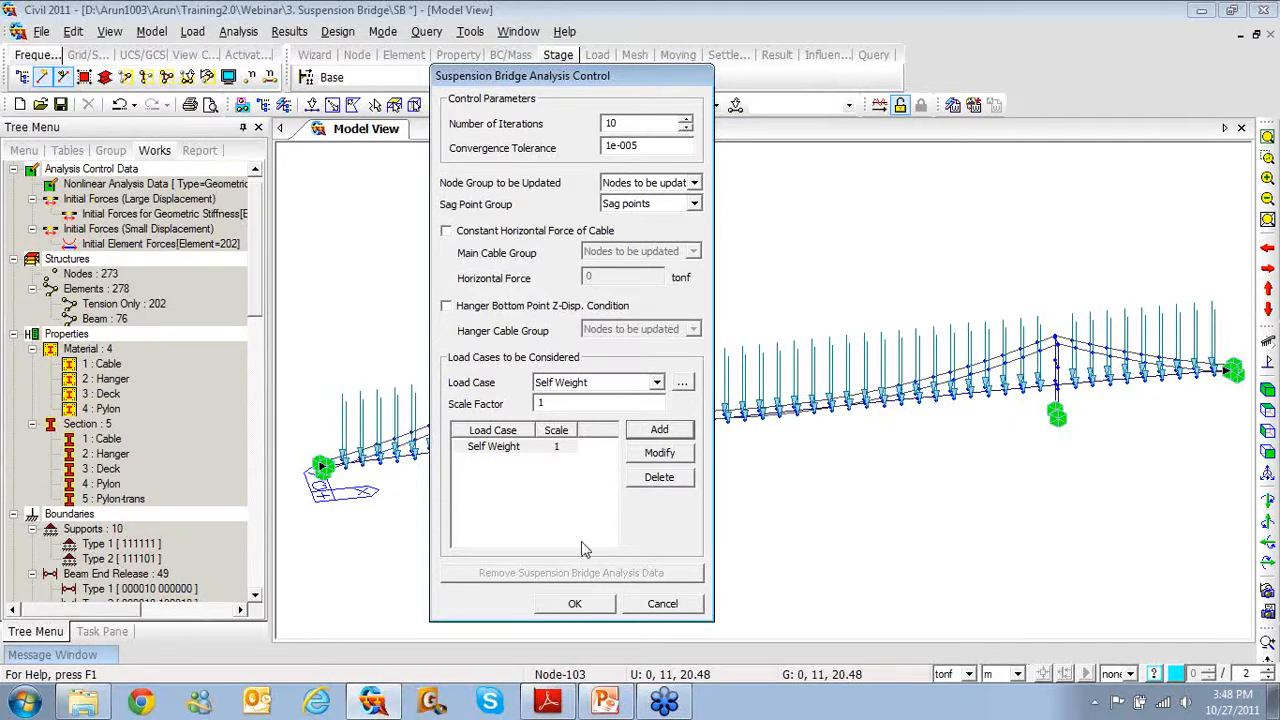
{"action": "left_click", "coordinate": [577, 605]}
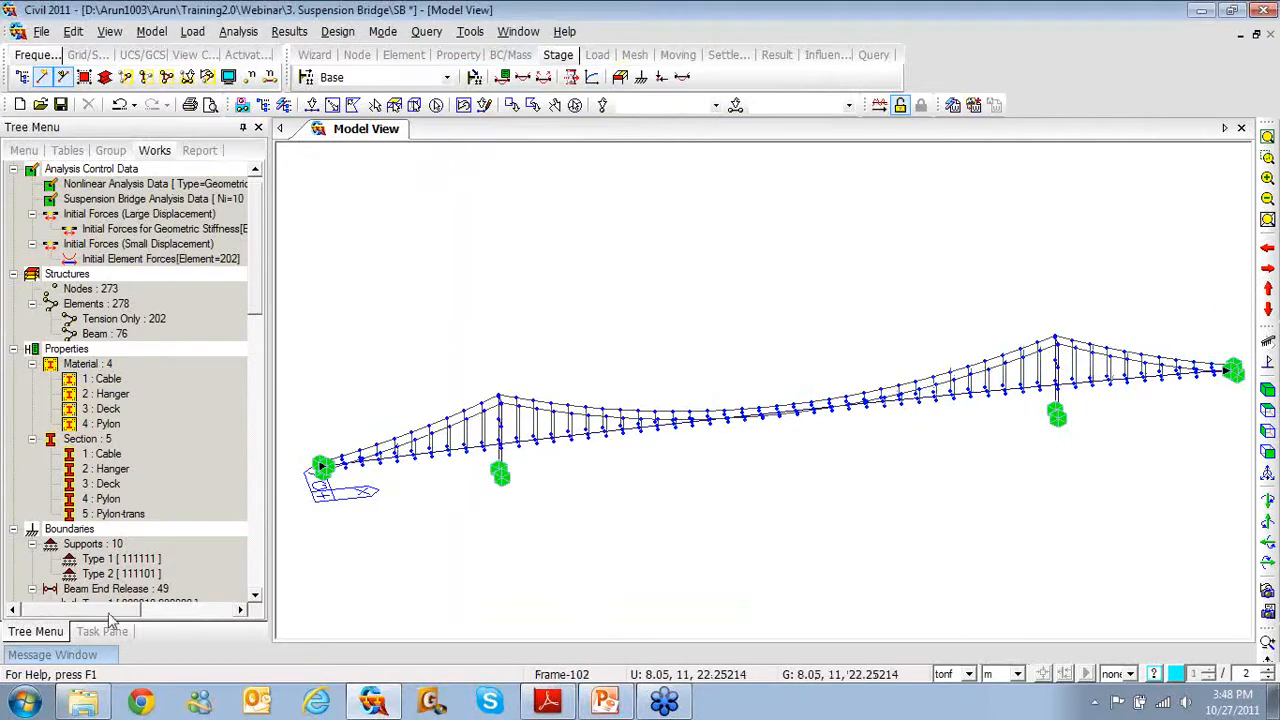
Show the message log and collapse the Beam End Release, Supports and Static Load Case 1 branches
{"action": "left_click", "coordinate": [90, 663]}
{"action": "left_click_drag", "start_coordinate": [258, 300], "coordinate": [229, 362]}
{"action": "left_click", "coordinate": [31, 453]}
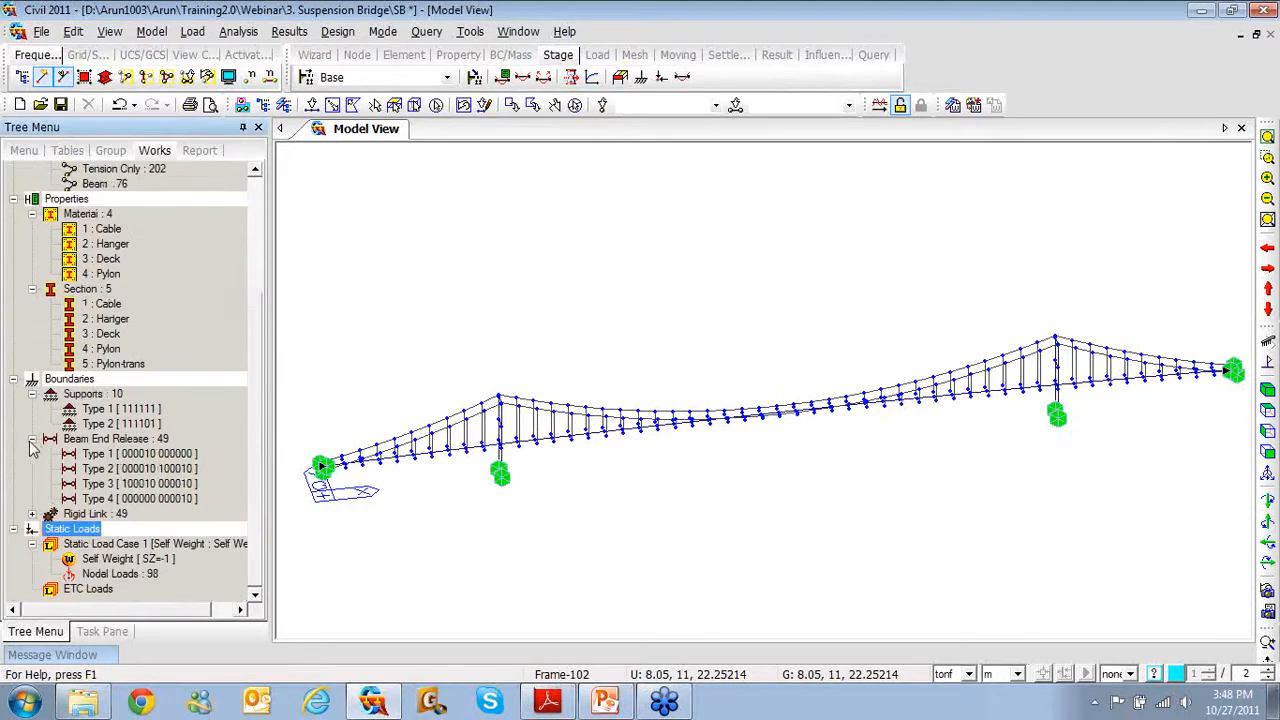
{"action": "left_click", "coordinate": [31, 454]}
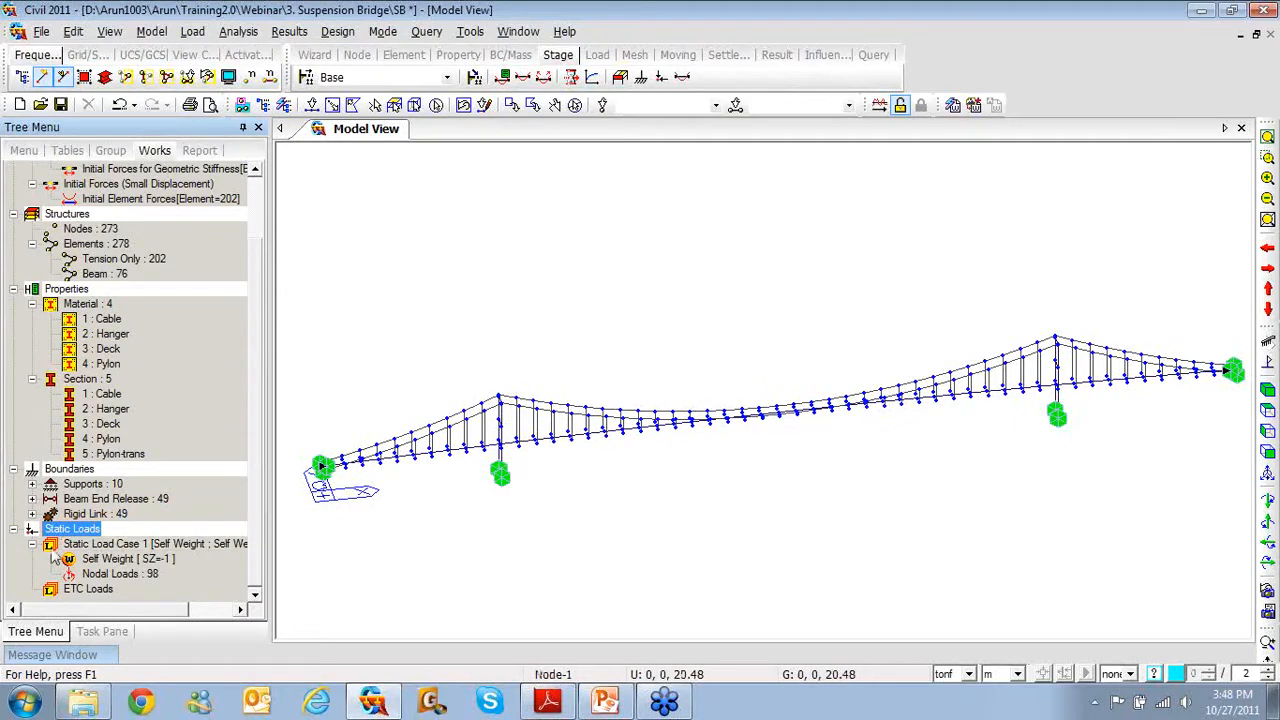
{"action": "double_click", "coordinate": [181, 543]}
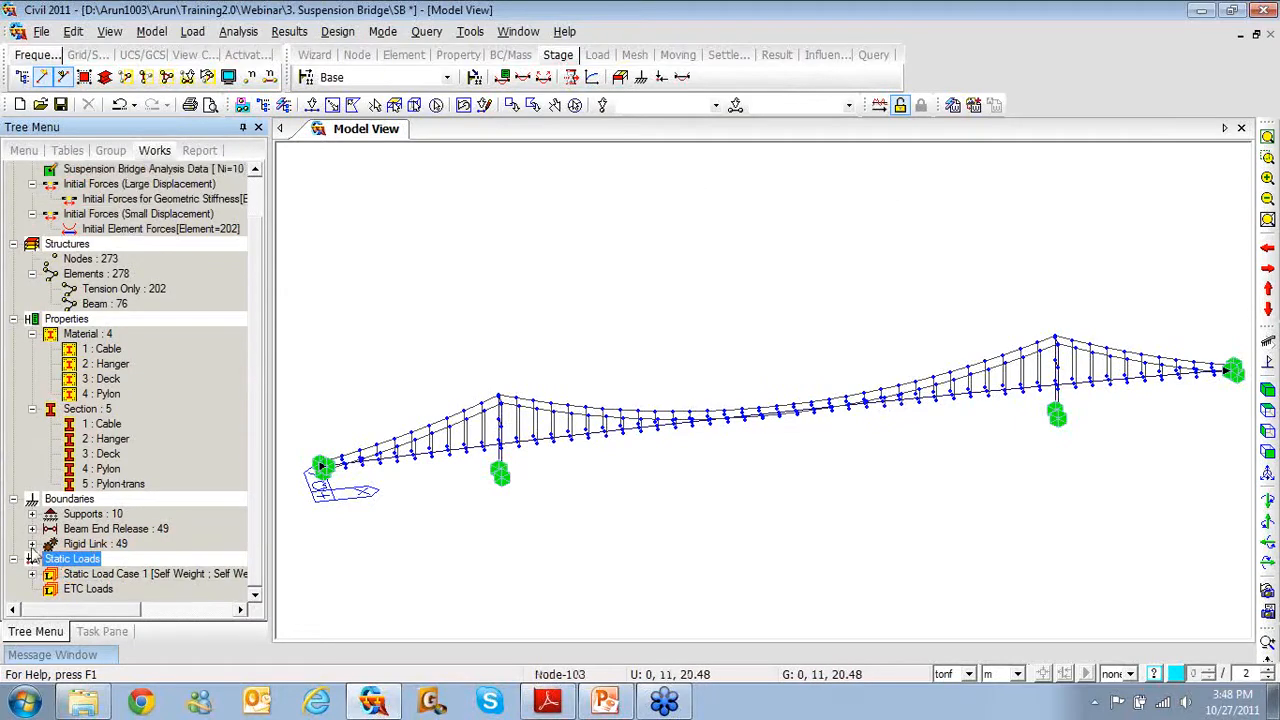
Pin the Message Window open and rerun the analysis, generating initial forces for all 278 elements
{"action": "left_click", "coordinate": [883, 108]}
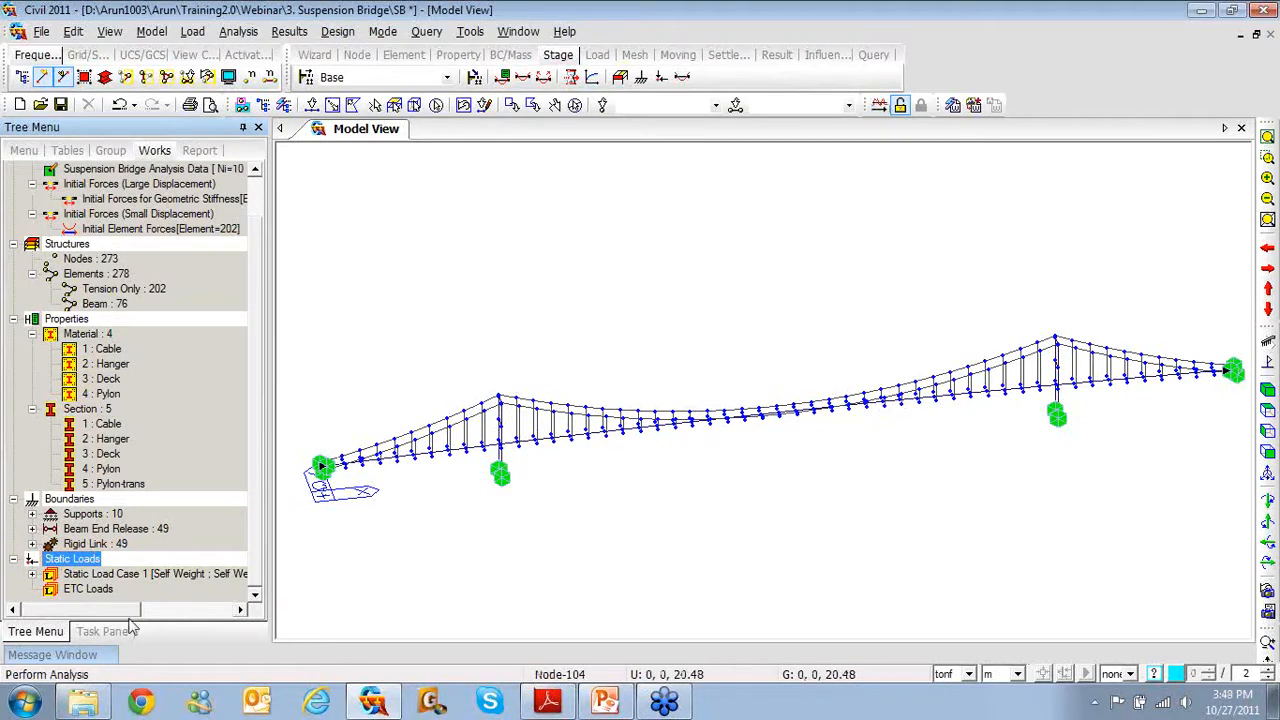
{"action": "left_click", "coordinate": [42, 658]}
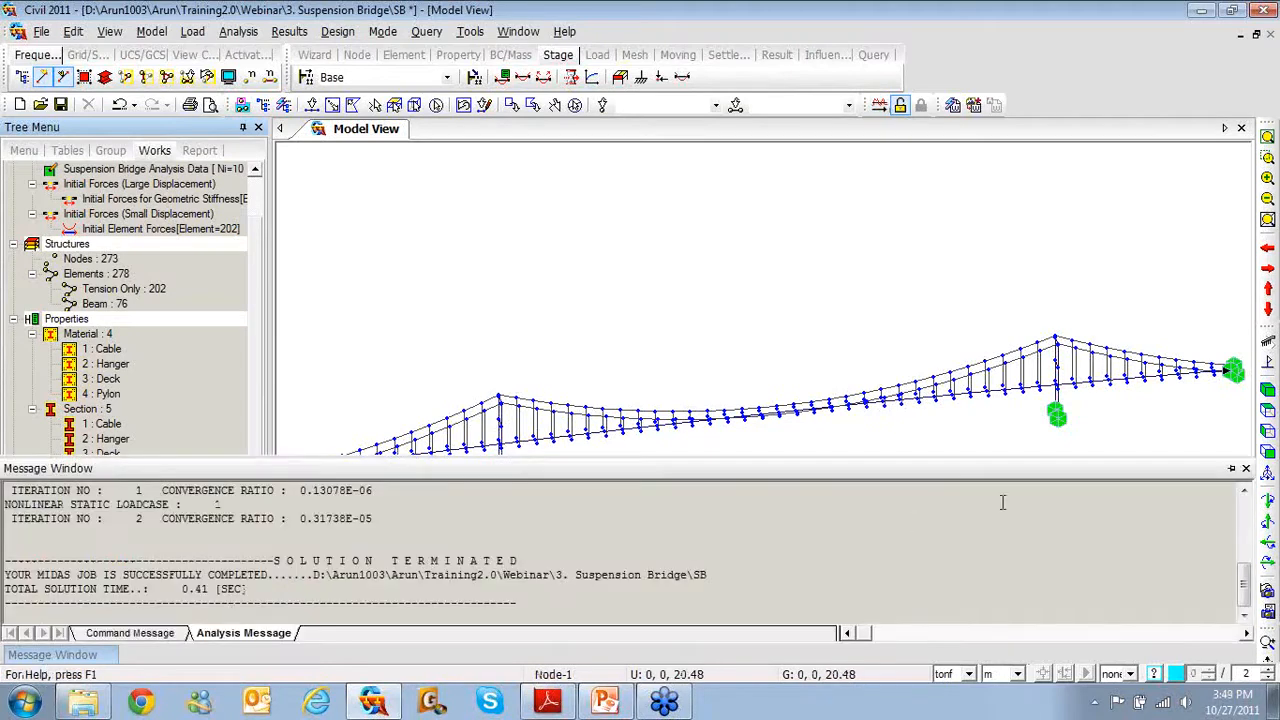
{"action": "left_click", "coordinate": [1231, 468]}
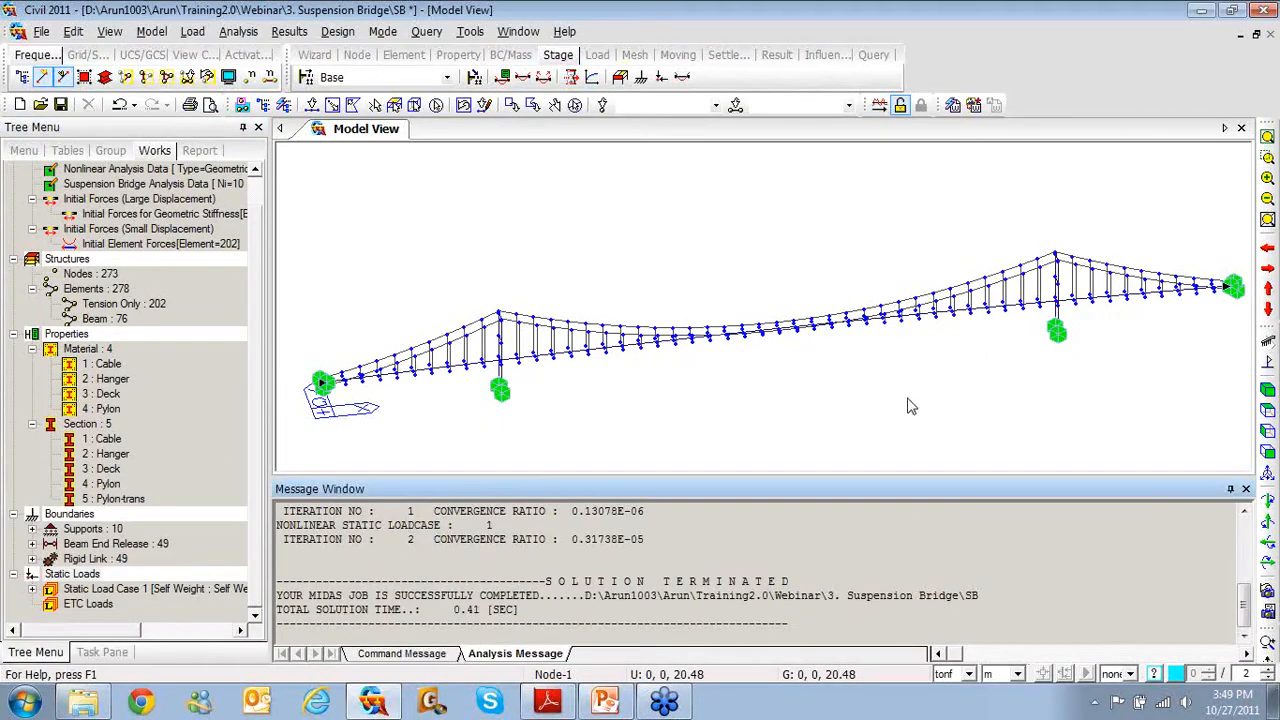
{"action": "left_click", "coordinate": [879, 106]}
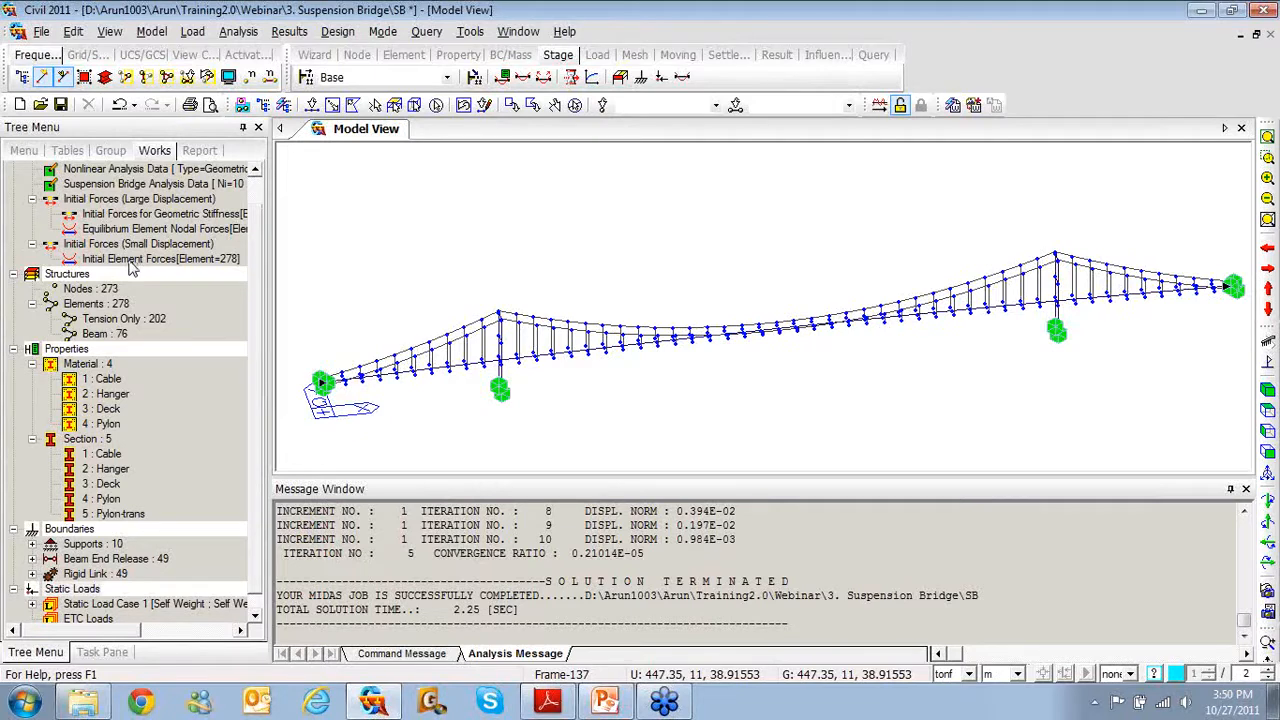
{"action": "scroll", "coordinate": [255, 292], "scroll_direction": "up", "scroll_amount": 1}
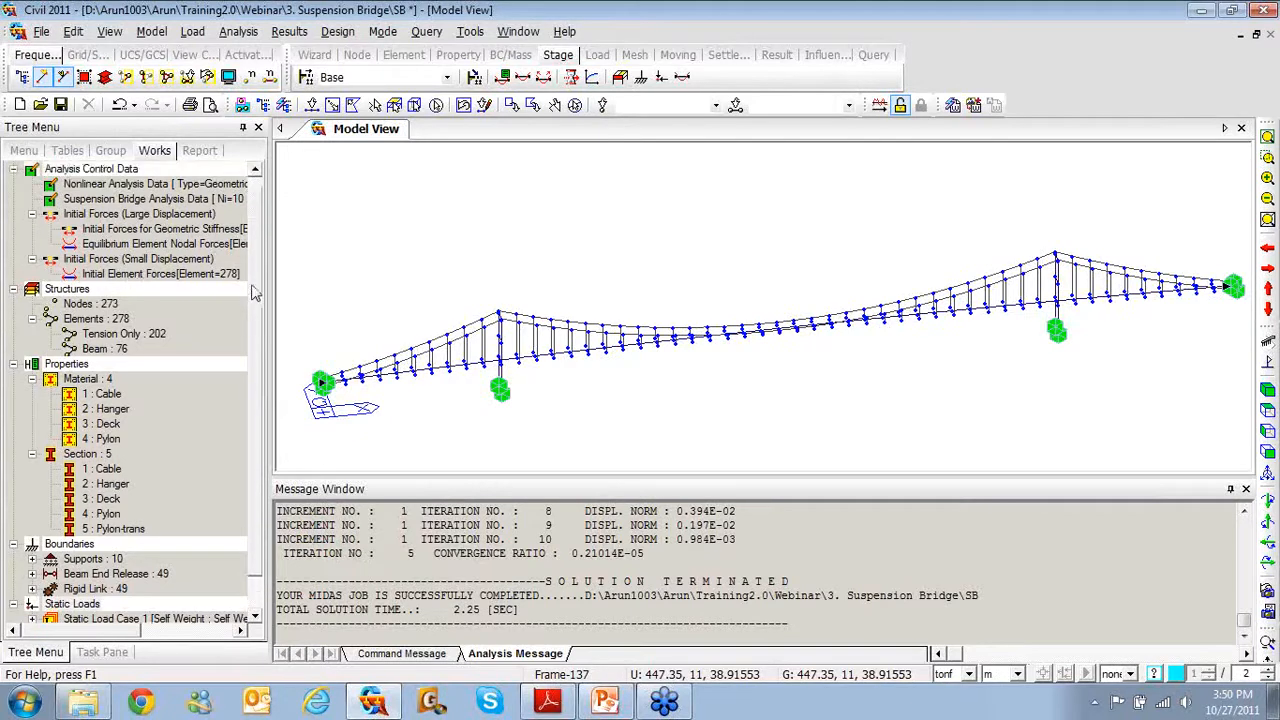
{"action": "scroll", "coordinate": [255, 292], "scroll_direction": "up", "scroll_amount": 1}
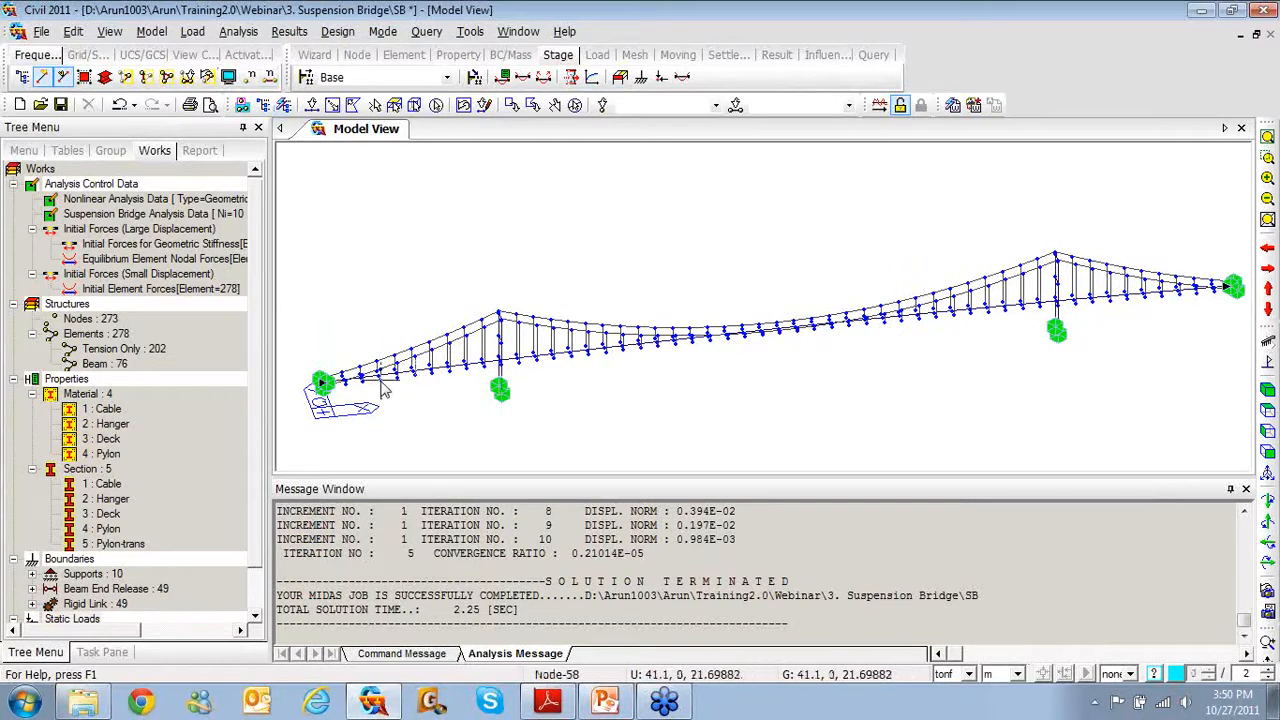
Remove the Nonlinear Analysis Data and the Suspension Bridge Analysis Data
{"action": "double_click", "coordinate": [193, 202]}
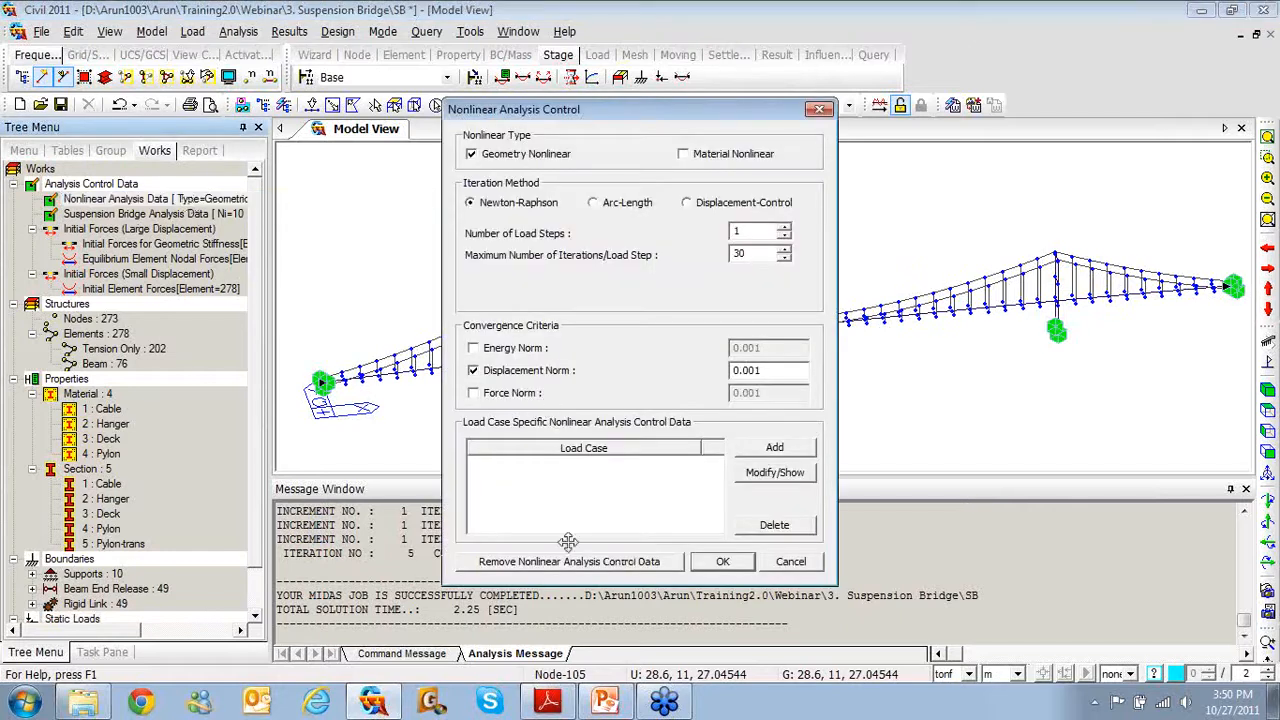
{"action": "left_click", "coordinate": [576, 562]}
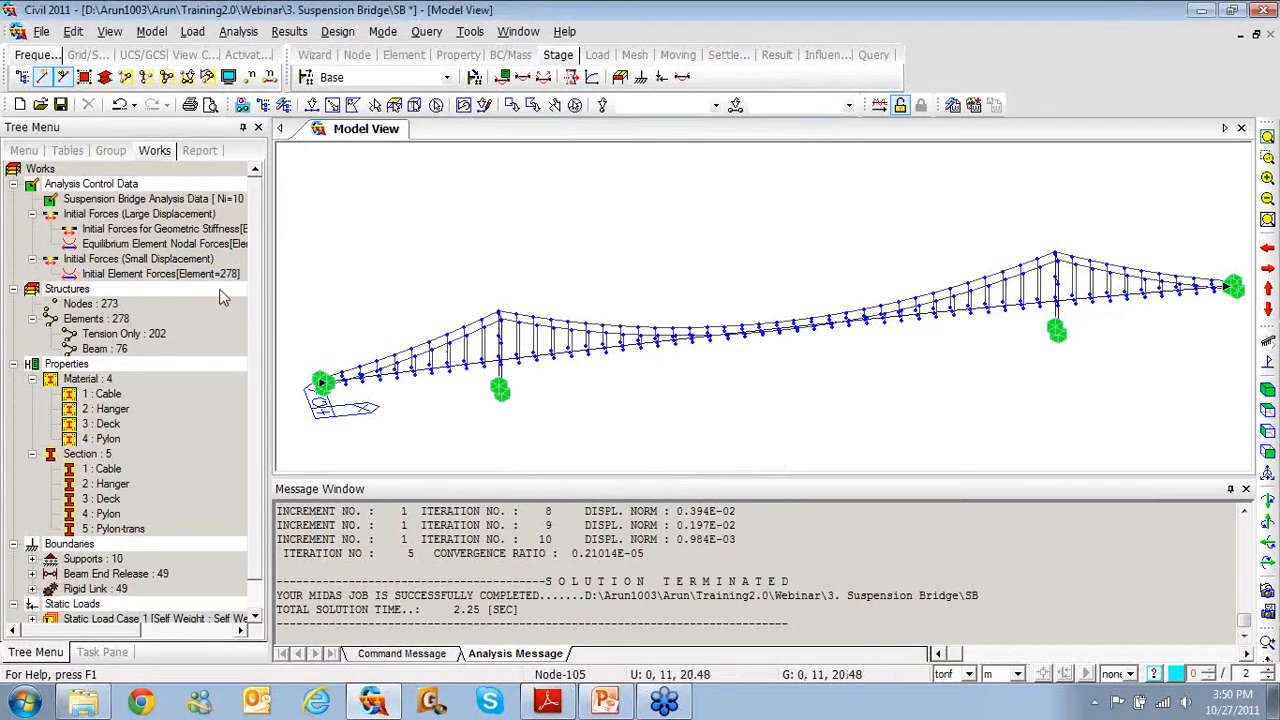
{"action": "left_click", "coordinate": [178, 204]}
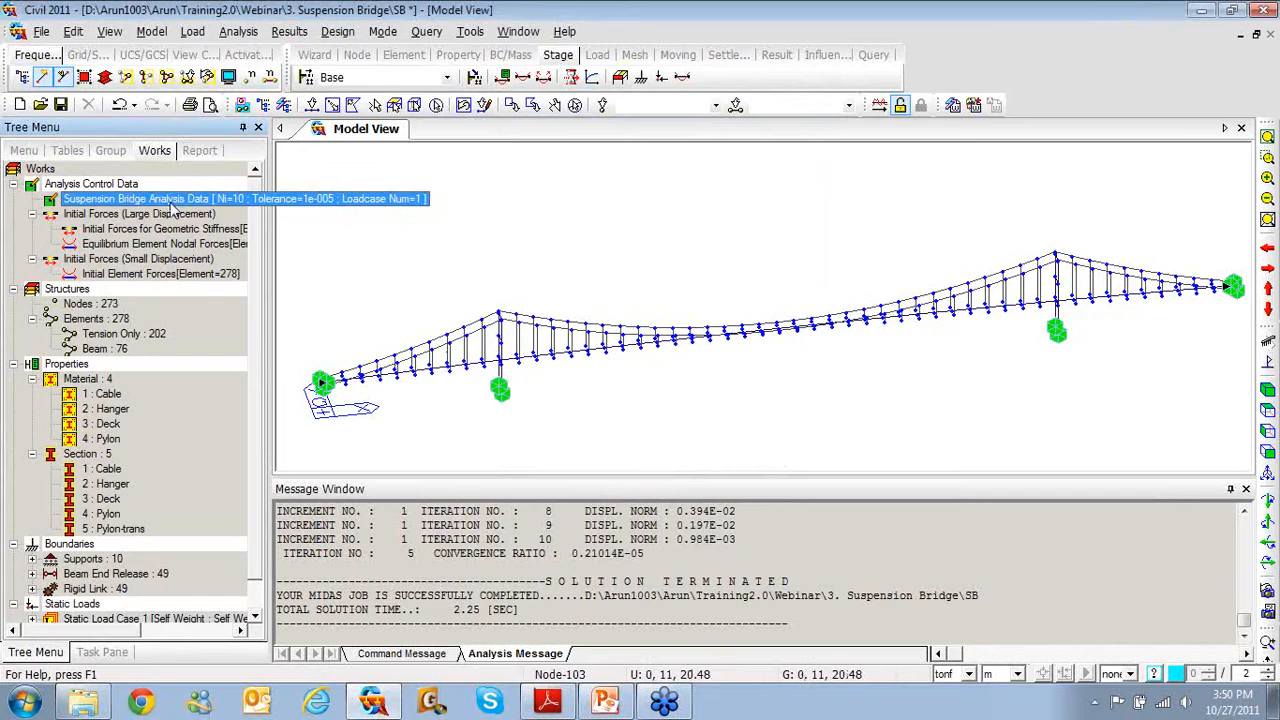
{"action": "double_click", "coordinate": [172, 204]}
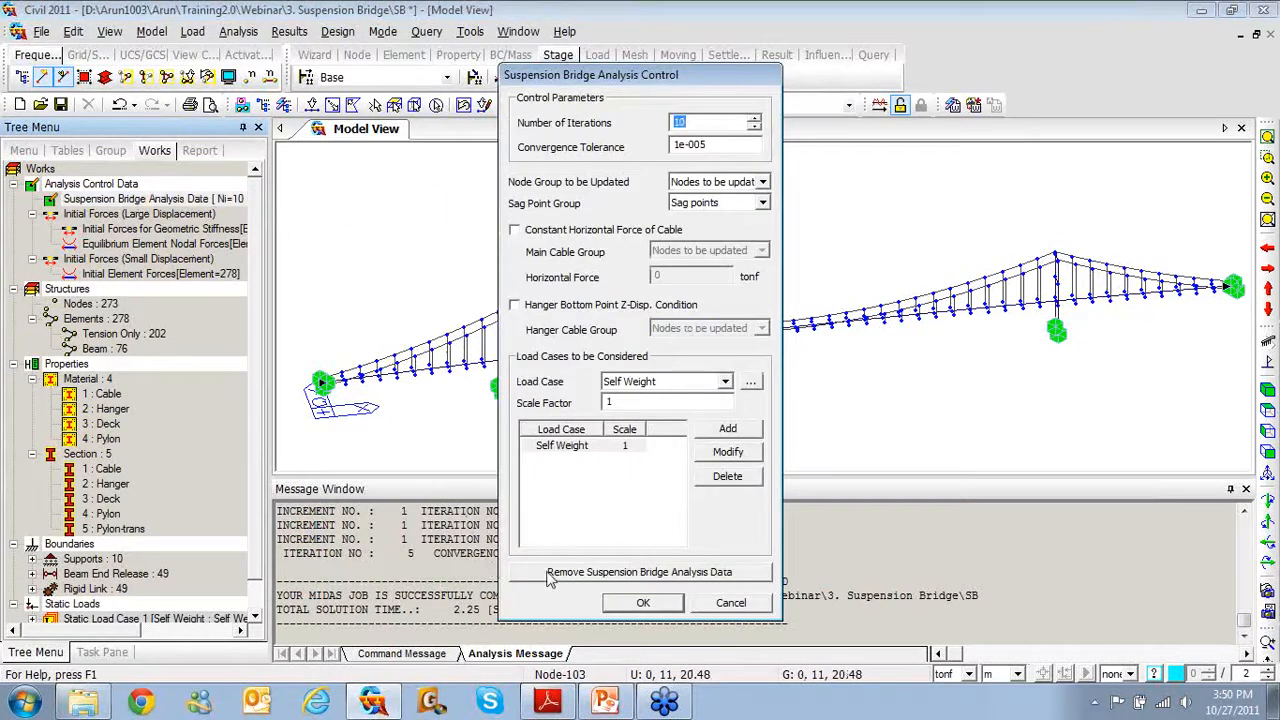
{"action": "left_click", "coordinate": [549, 574]}
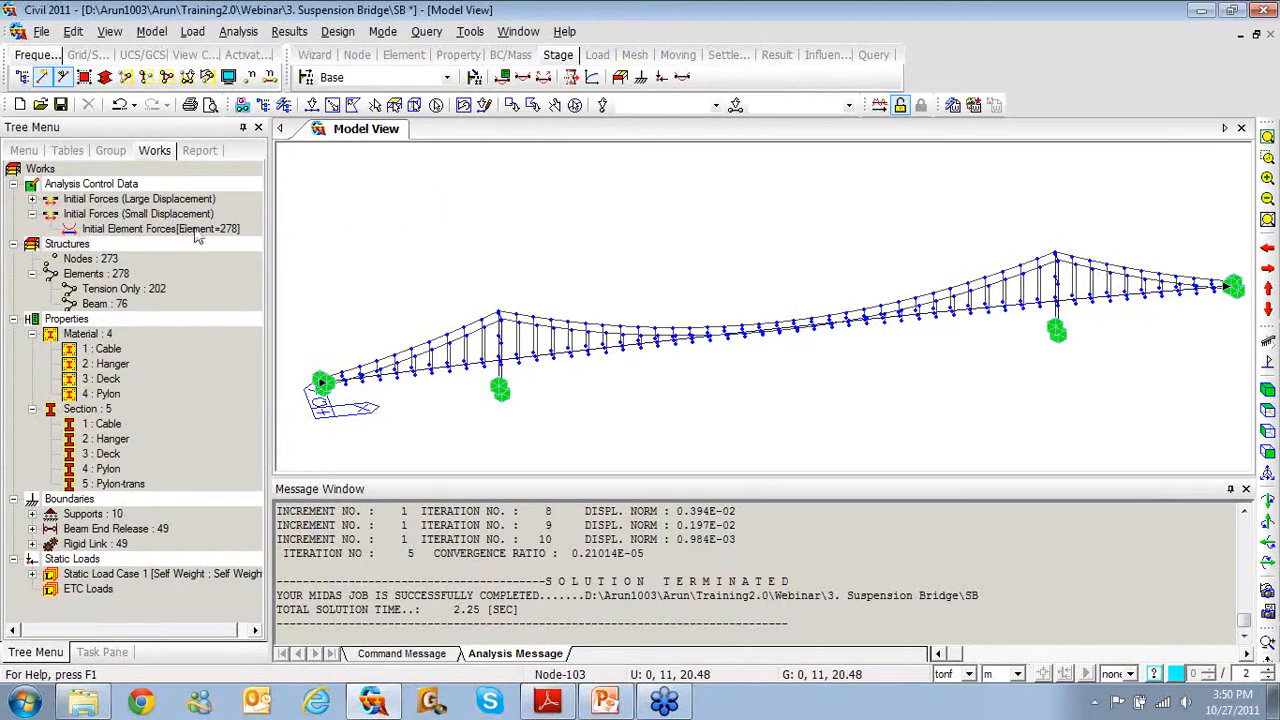
Check the small- and large-displacement Initial Forces branches in the Works tree
{"action": "left_click", "coordinate": [33, 215]}
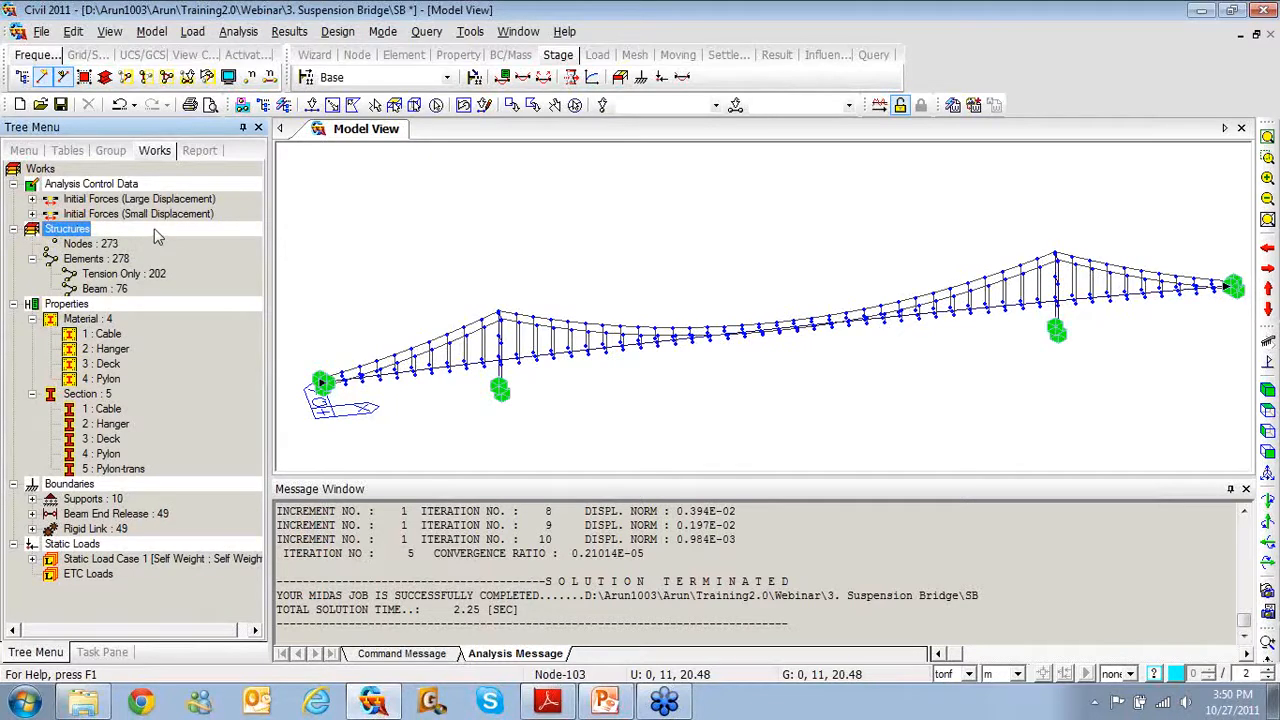
{"action": "left_click", "coordinate": [32, 215]}
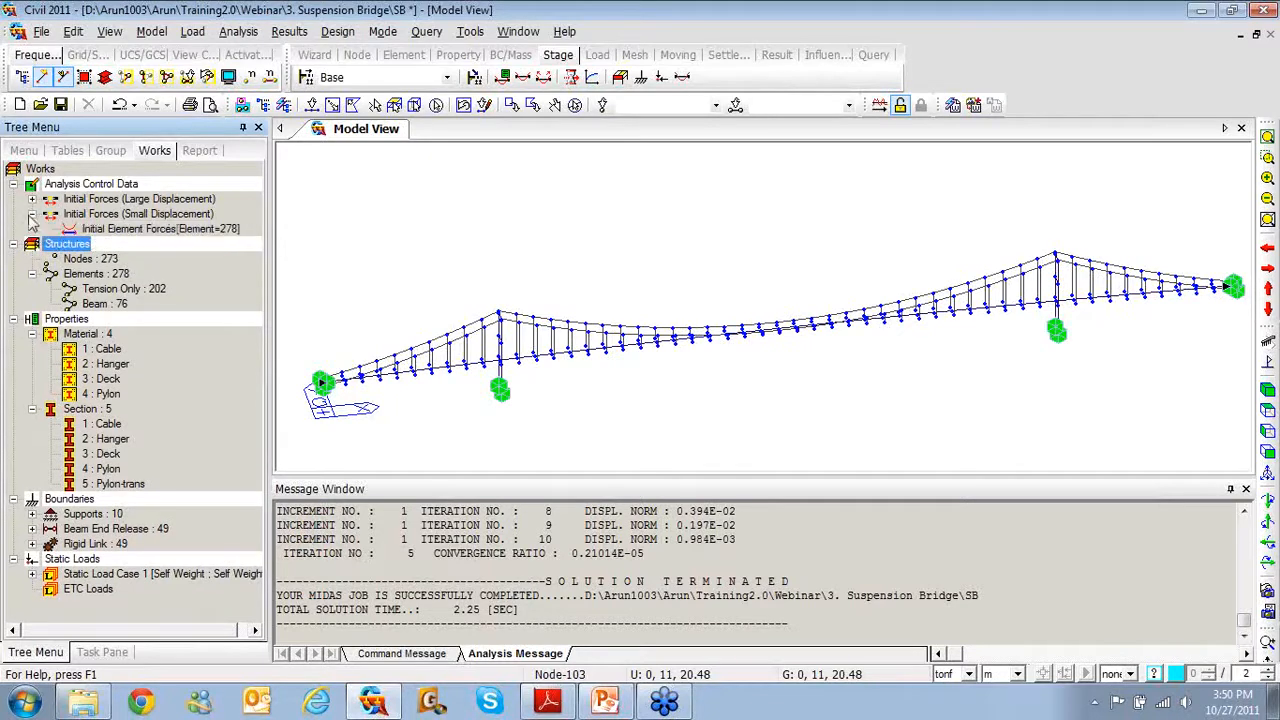
{"action": "left_click", "coordinate": [33, 200]}
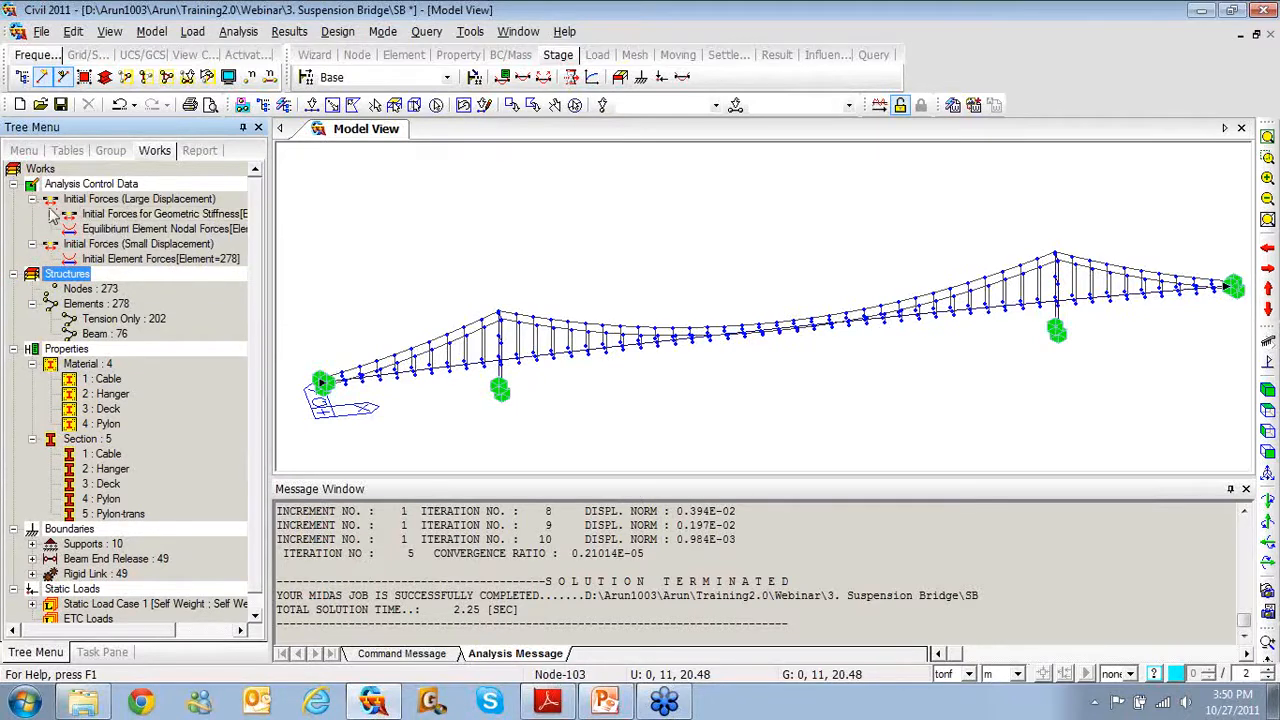
{"action": "left_click", "coordinate": [32, 199]}
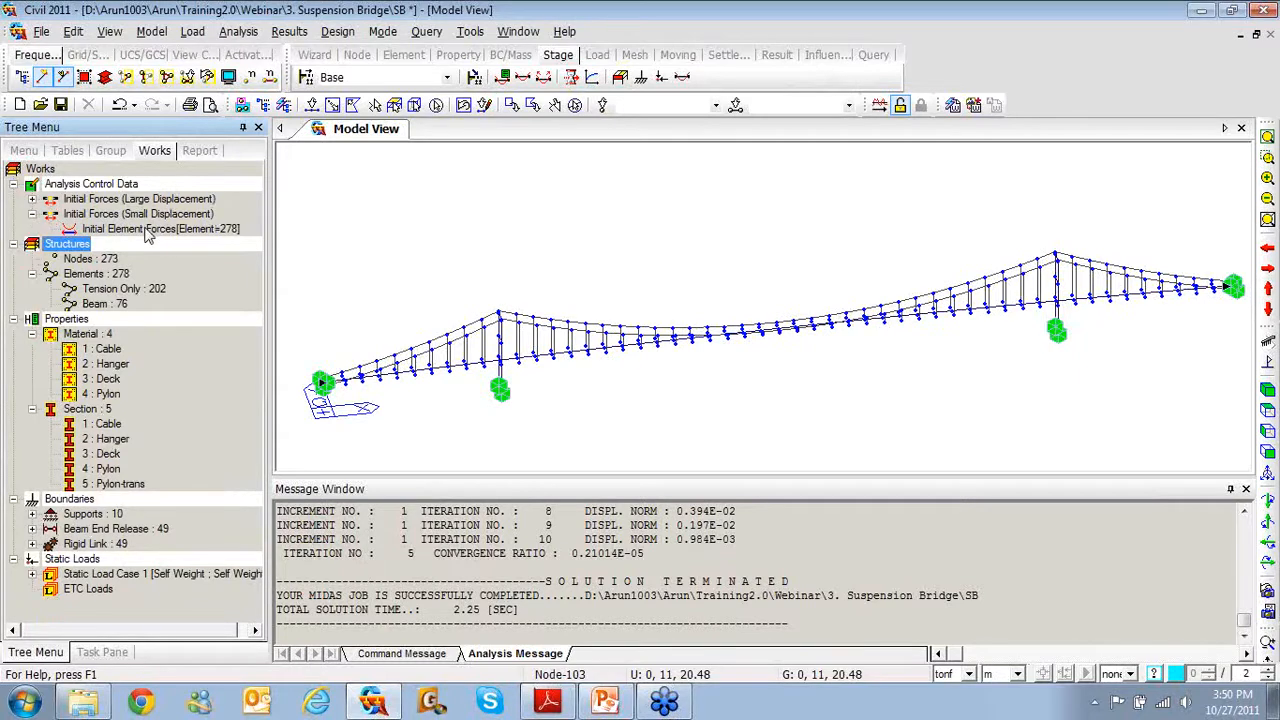
Review the Initial Element Force table's axial, shear and moment values, then close it
{"action": "right_click", "coordinate": [145, 230]}
{"action": "left_click", "coordinate": [185, 240]}
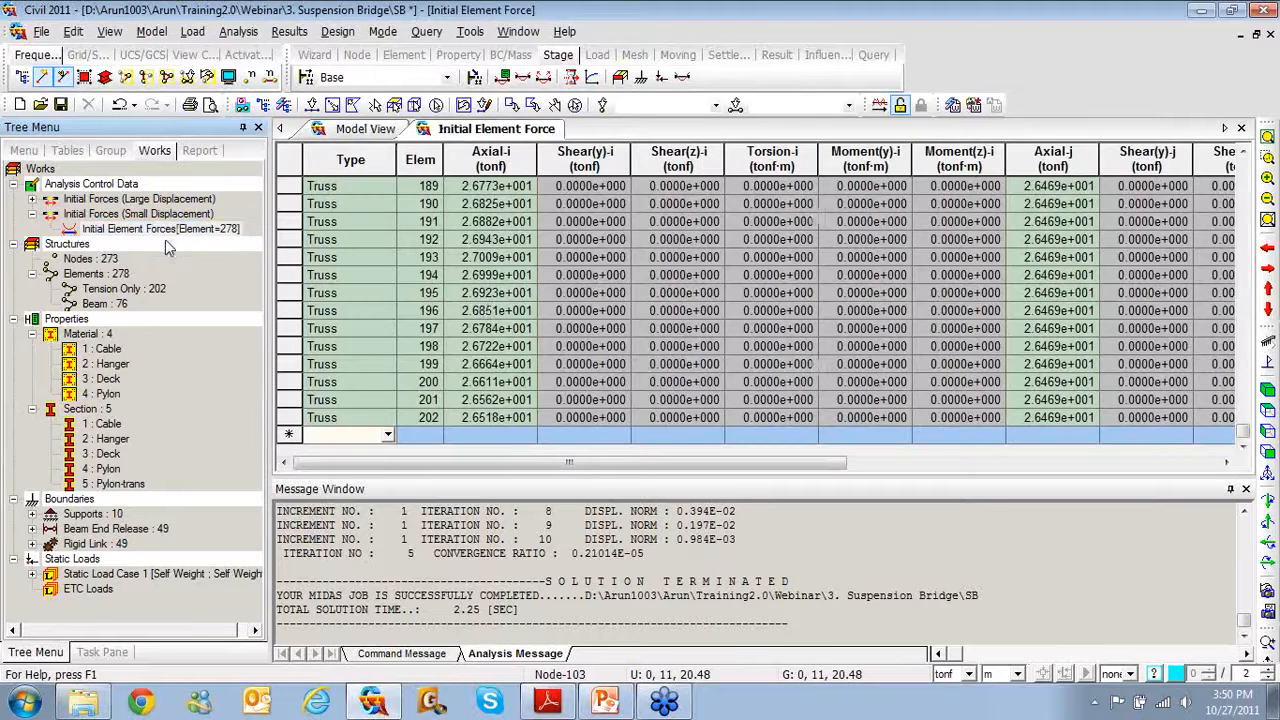
{"action": "left_click", "coordinate": [470, 294]}
{"action": "scroll", "coordinate": [472, 298], "scroll_direction": "up", "scroll_amount": 19}
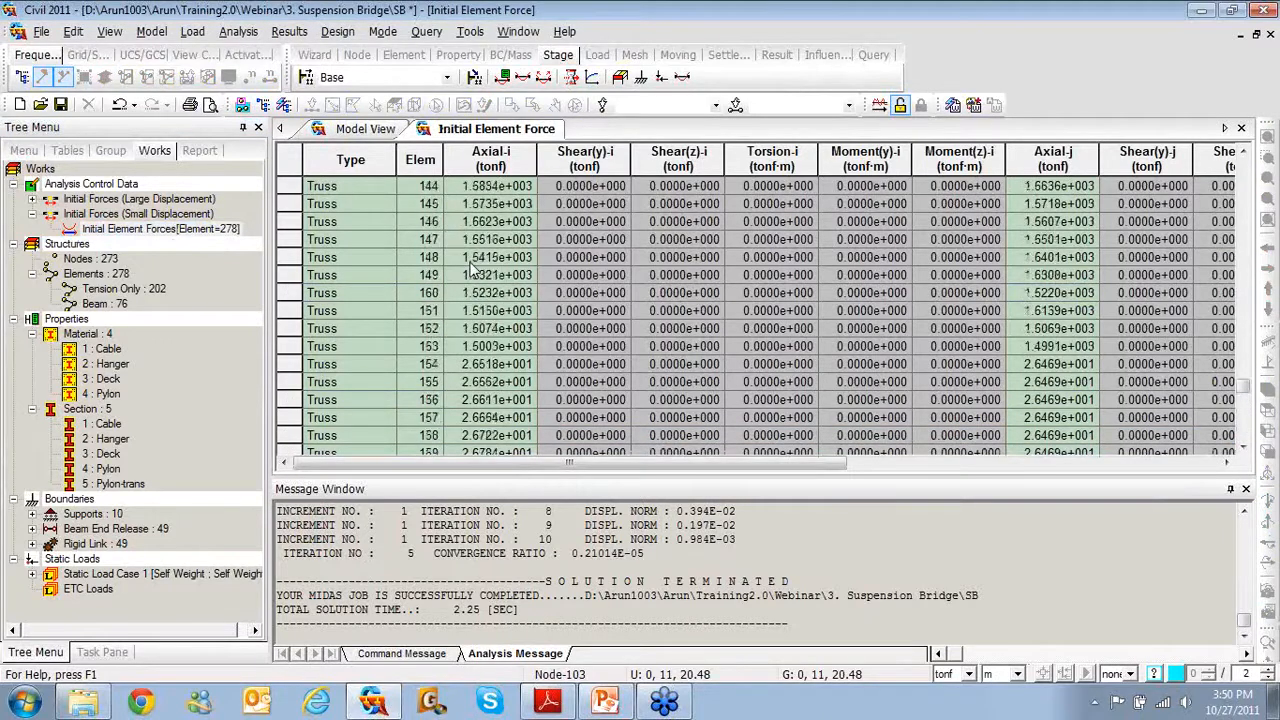
{"action": "scroll", "coordinate": [475, 268], "scroll_direction": "up", "scroll_amount": 19}
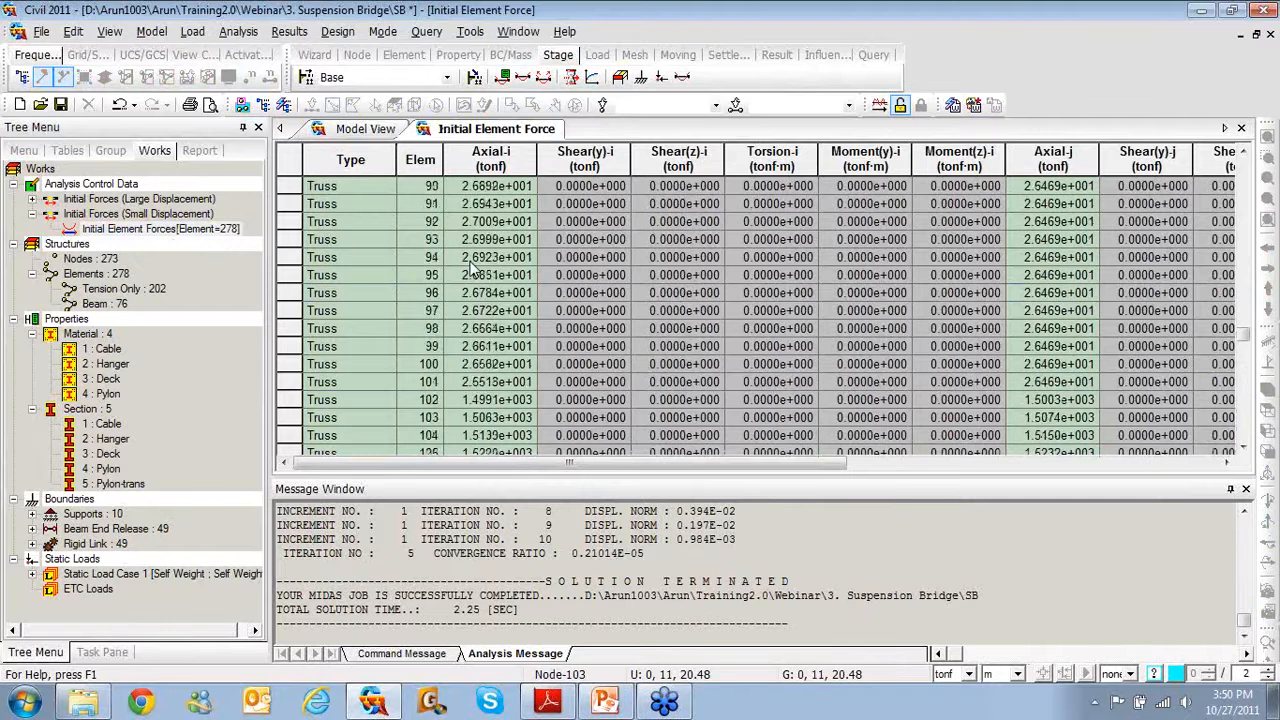
{"action": "scroll", "coordinate": [475, 268], "scroll_direction": "up", "scroll_amount": 20}
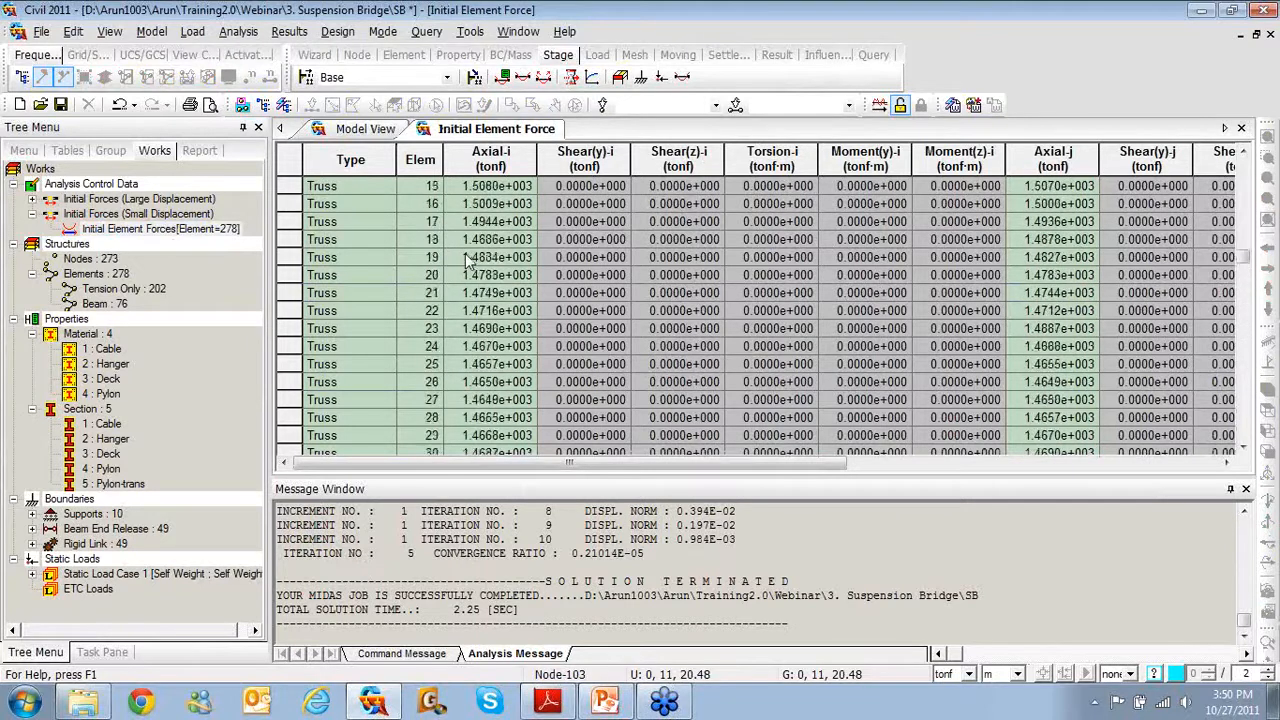
{"action": "scroll", "coordinate": [465, 258], "scroll_direction": "up", "scroll_amount": 20}
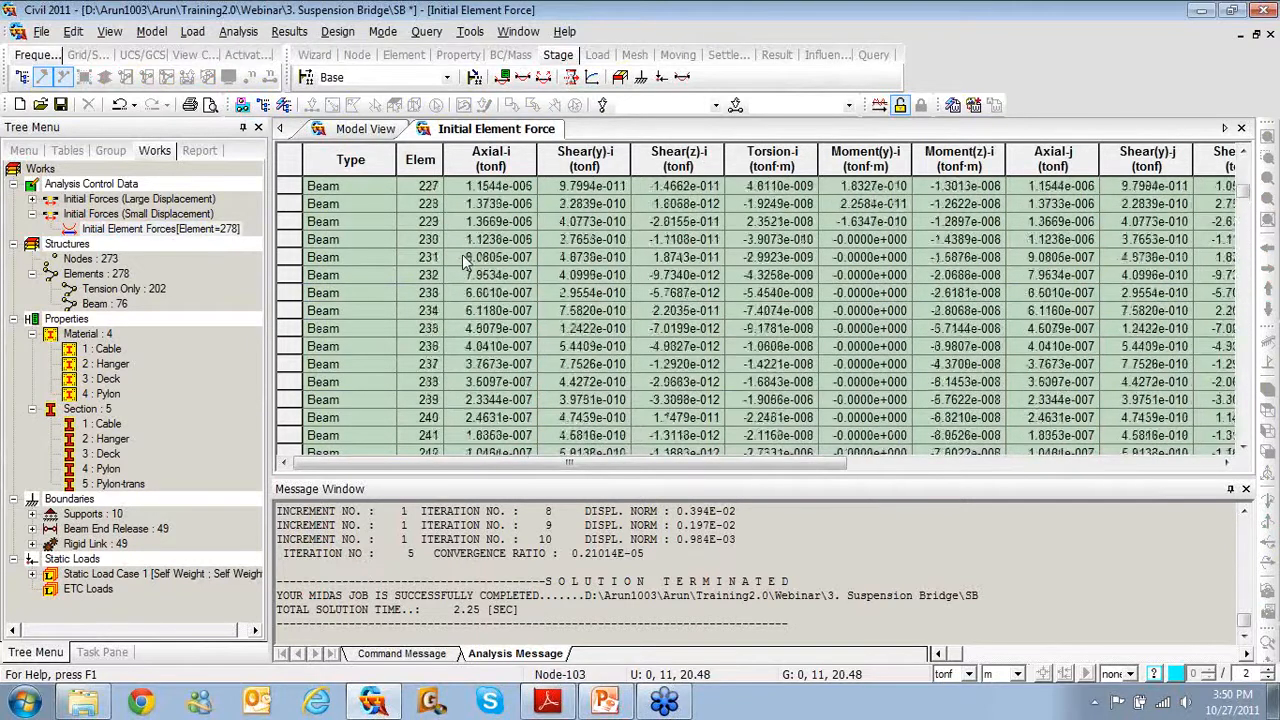
{"action": "scroll", "coordinate": [465, 258], "scroll_direction": "up", "scroll_amount": 2}
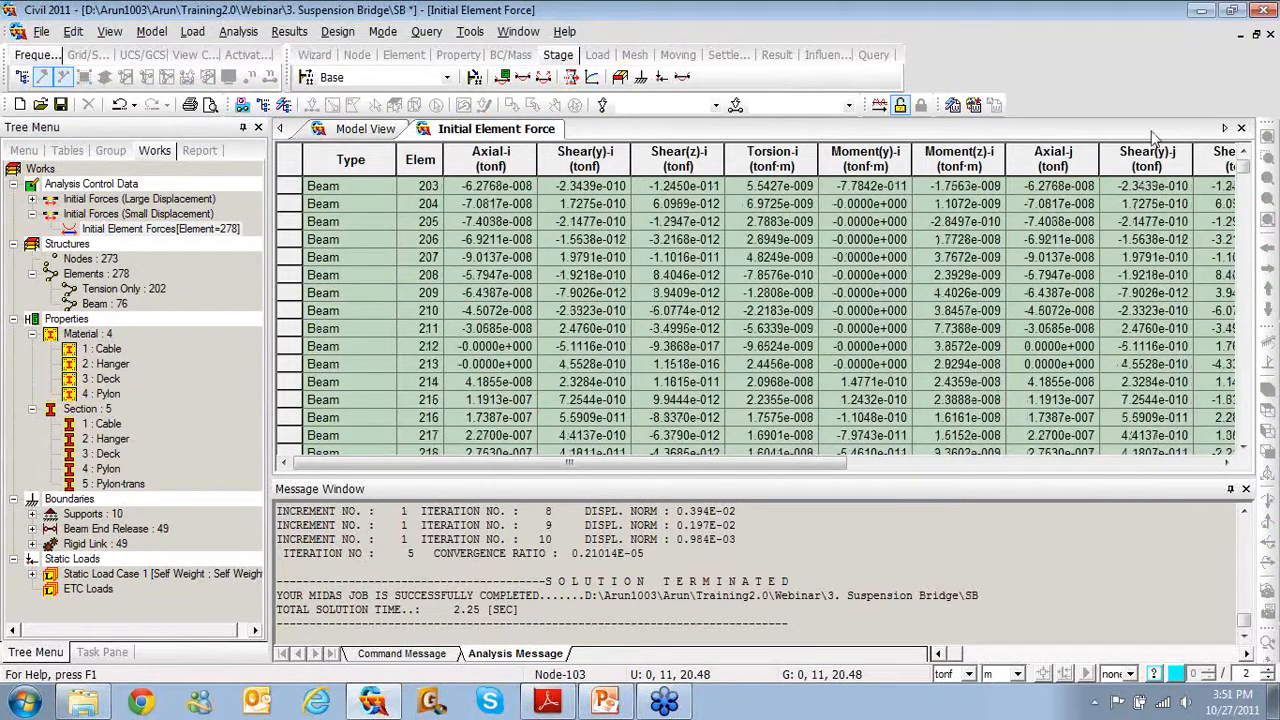
{"action": "left_click", "coordinate": [1241, 129]}
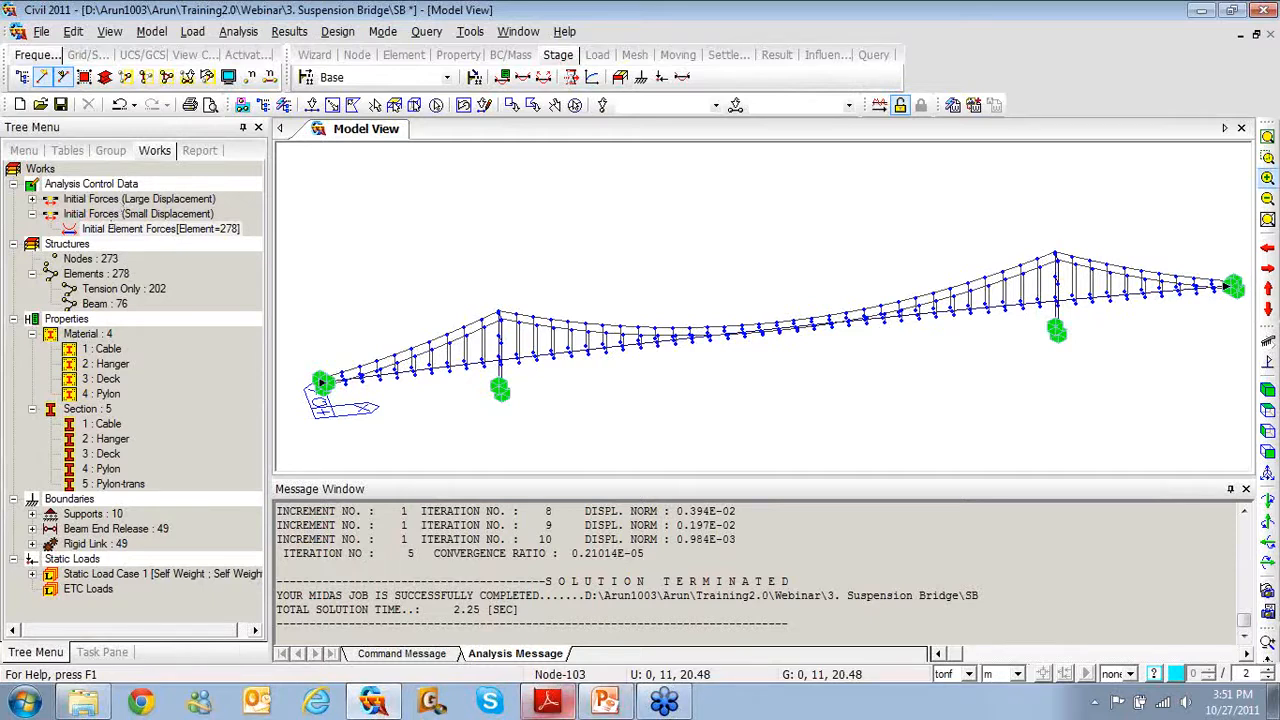
Bring up the suspension bridge PDF guide and move it left to show Fig. 9
{"action": "left_click", "coordinate": [547, 700]}
{"action": "left_click_drag", "start_coordinate": [1047, 6], "coordinate": [460, 0]}
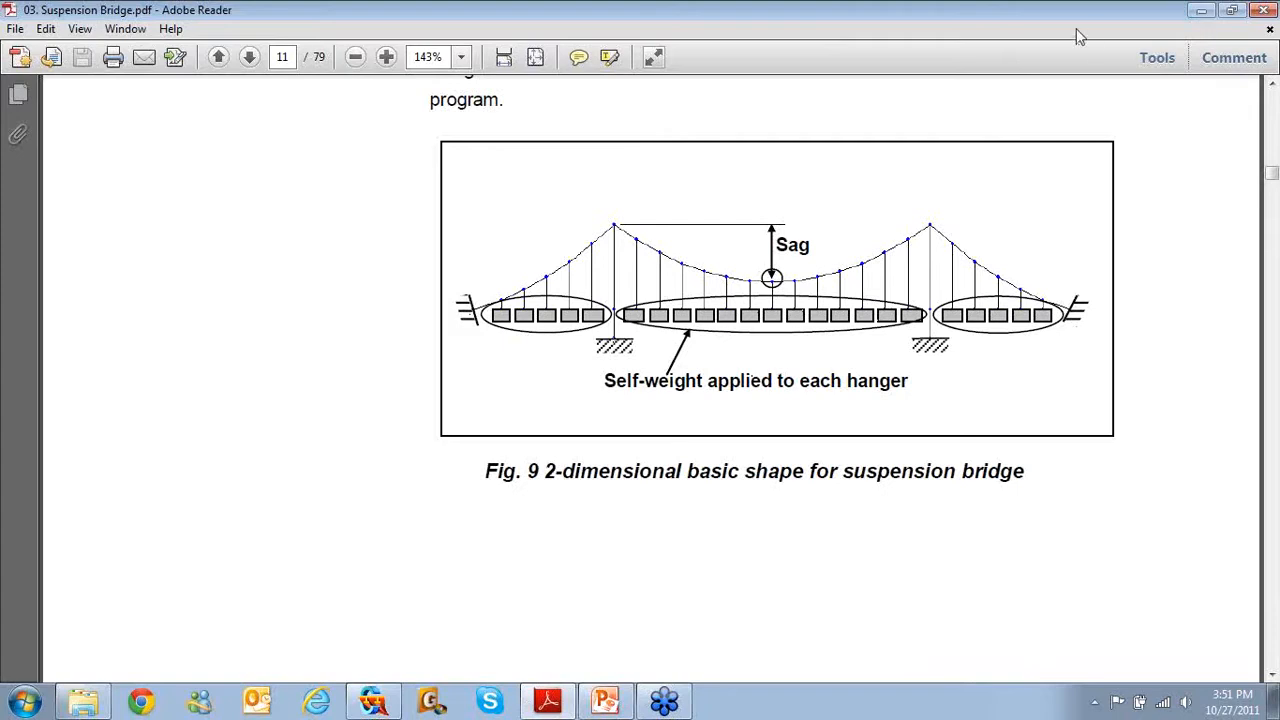
Drag the PDF guide off the right edge to reveal the bridge model
{"action": "left_click_drag", "start_coordinate": [1058, 14], "coordinate": [1275, 420]}
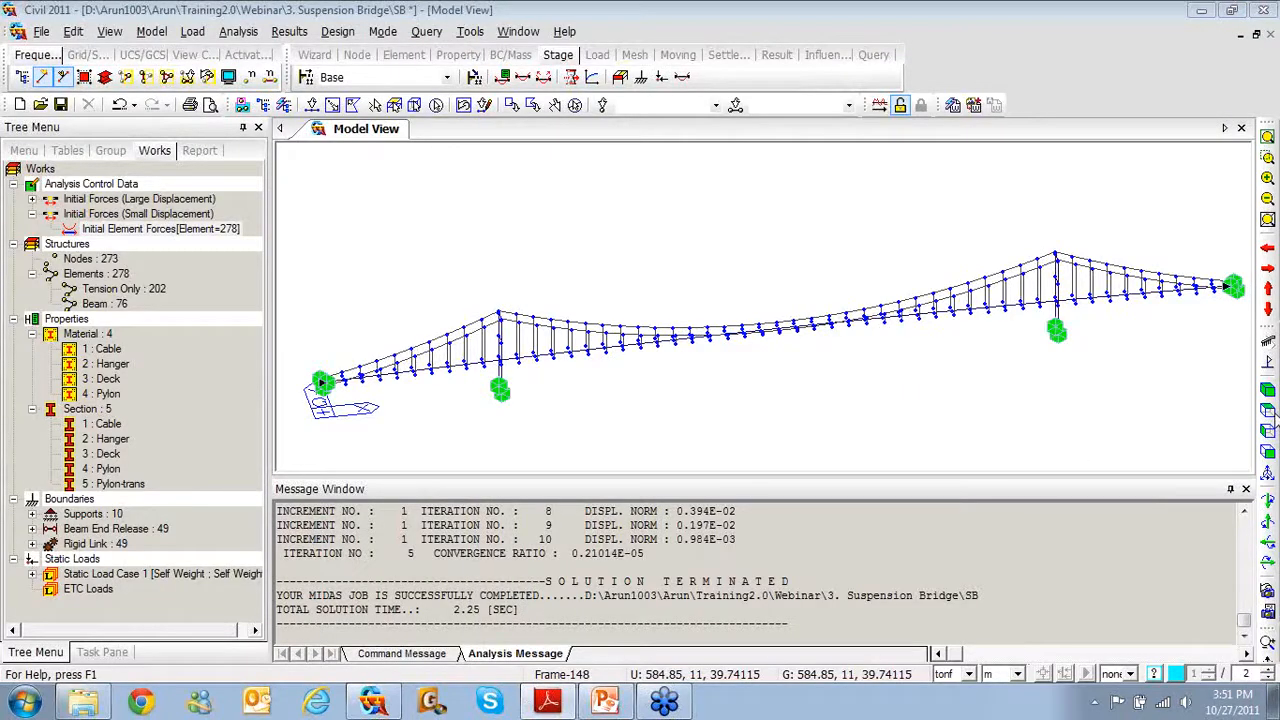
Auto-hide the Message Window and expand Beam End Release to select its release types
{"action": "left_click", "coordinate": [1230, 491]}
{"action": "left_click", "coordinate": [1230, 490]}
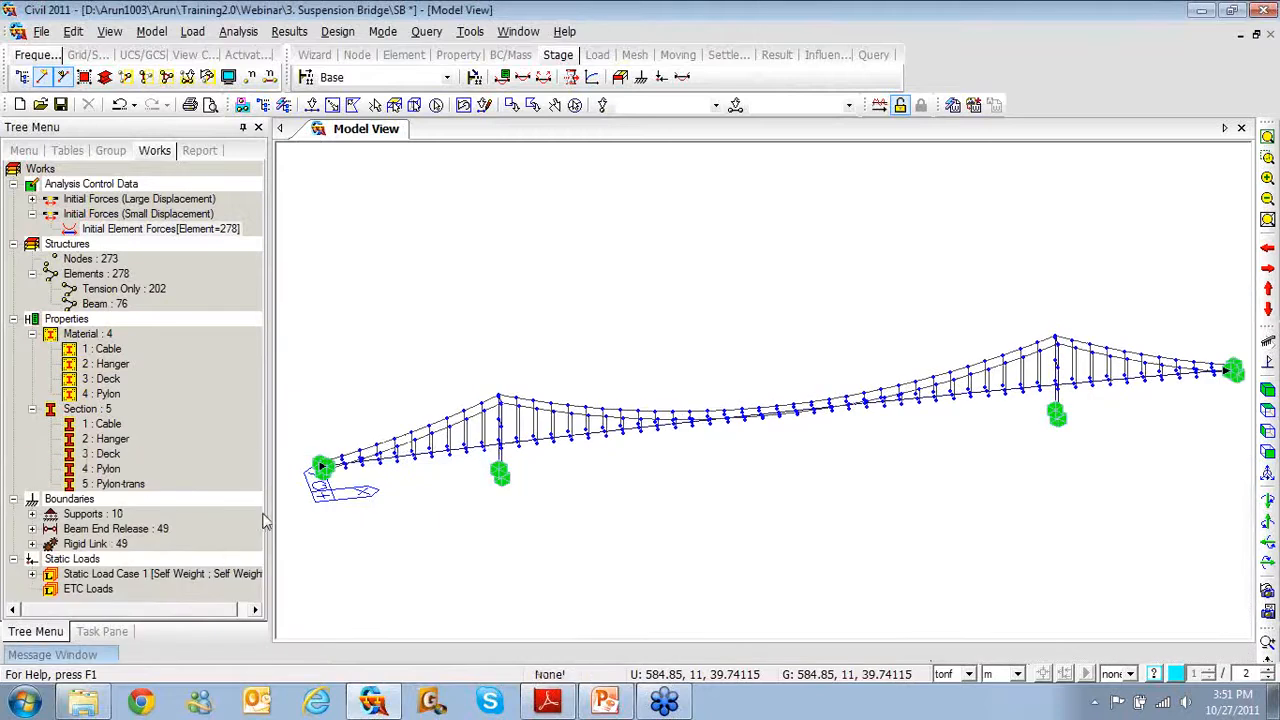
{"action": "left_click", "coordinate": [31, 530]}
{"action": "left_click", "coordinate": [112, 548]}
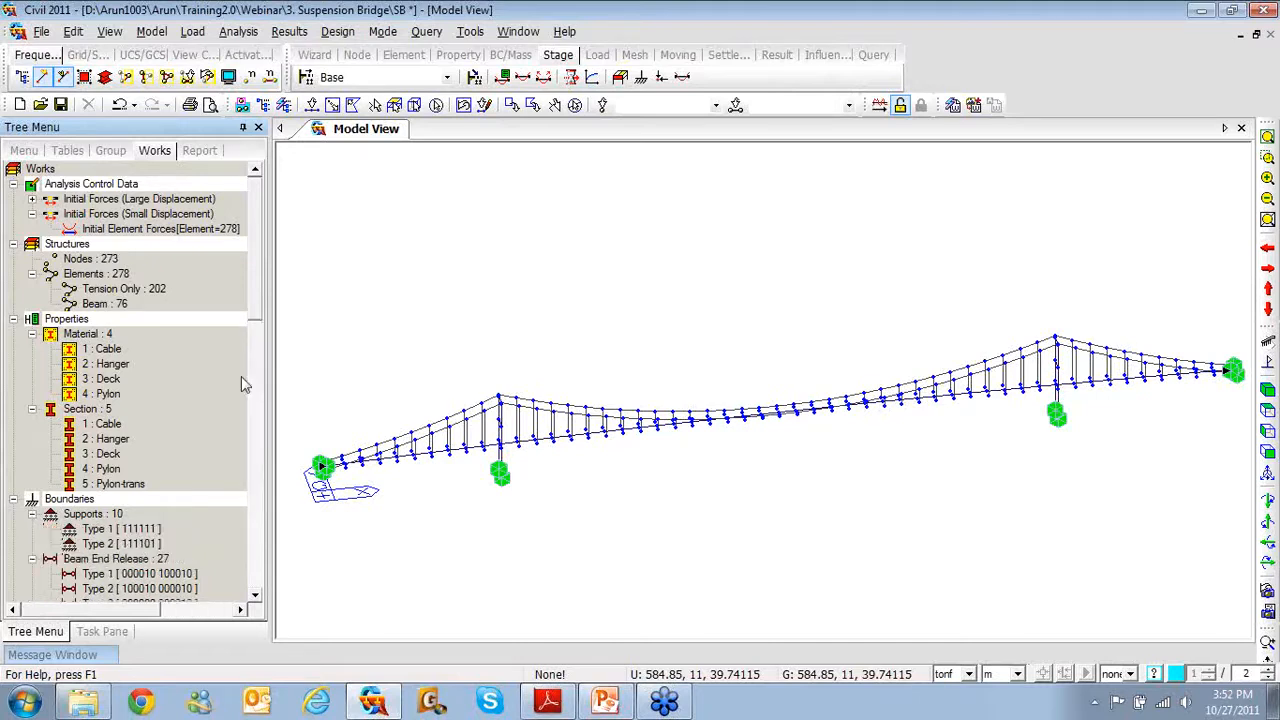
{"action": "left_click_drag", "start_coordinate": [256, 311], "coordinate": [258, 374]}
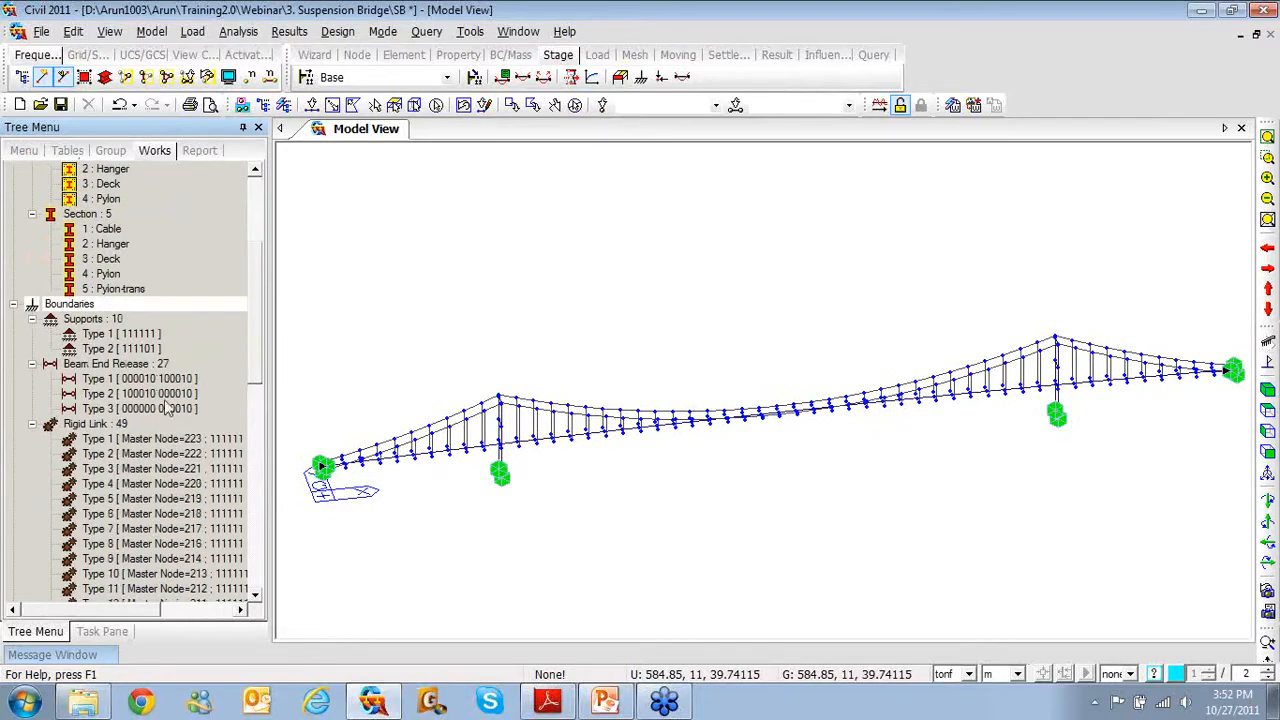
{"action": "left_click", "coordinate": [152, 413]}
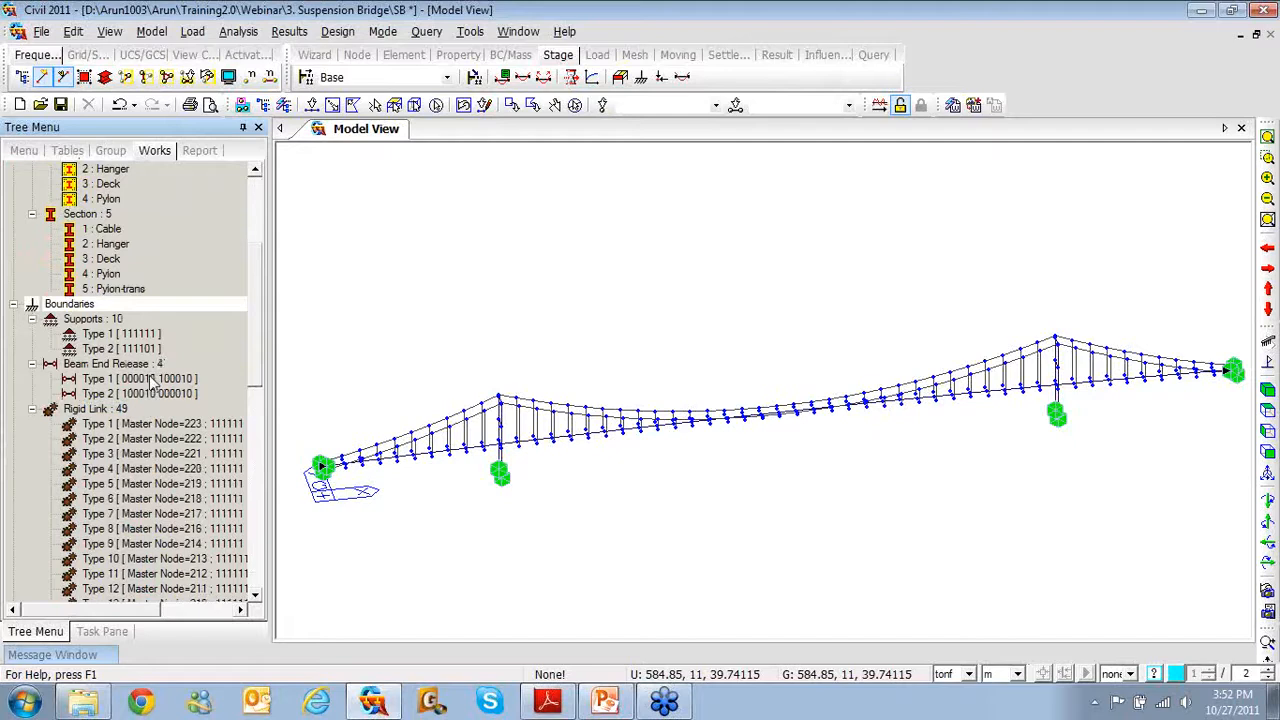
Clear the i-end My release from beam end release Type 1 and apply
{"action": "left_click", "coordinate": [150, 380]}
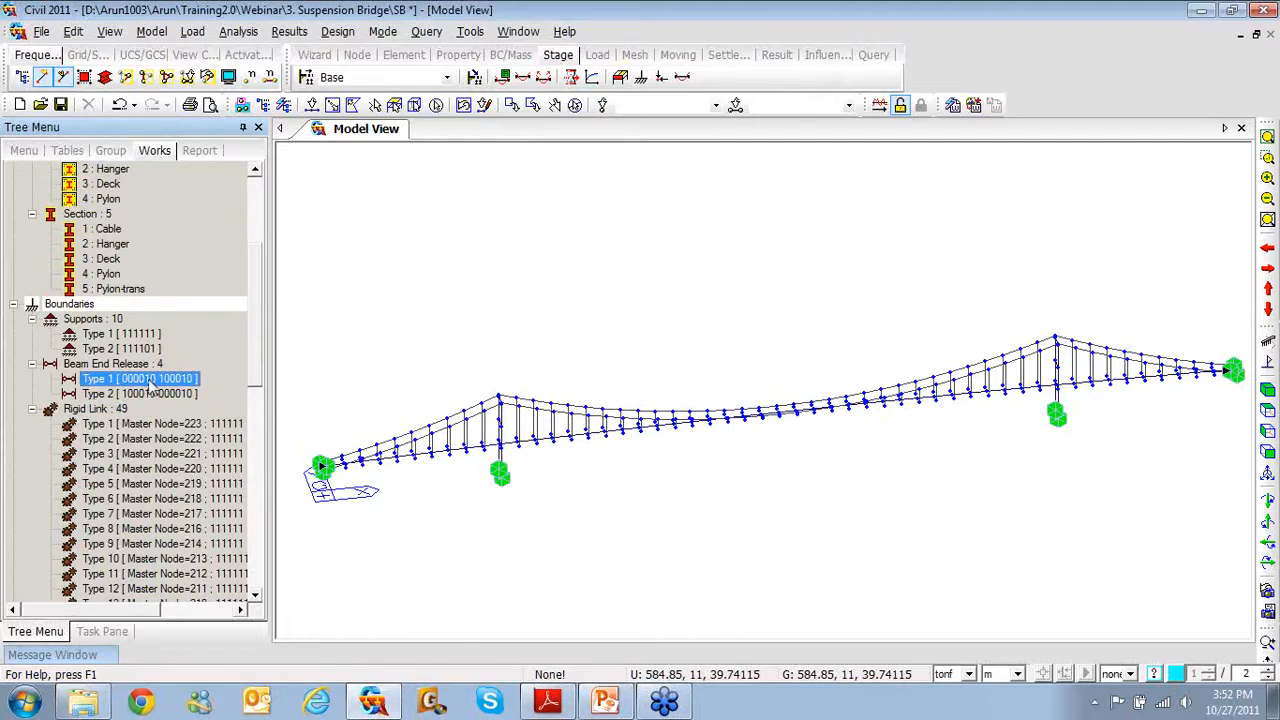
{"action": "right_click", "coordinate": [148, 385]}
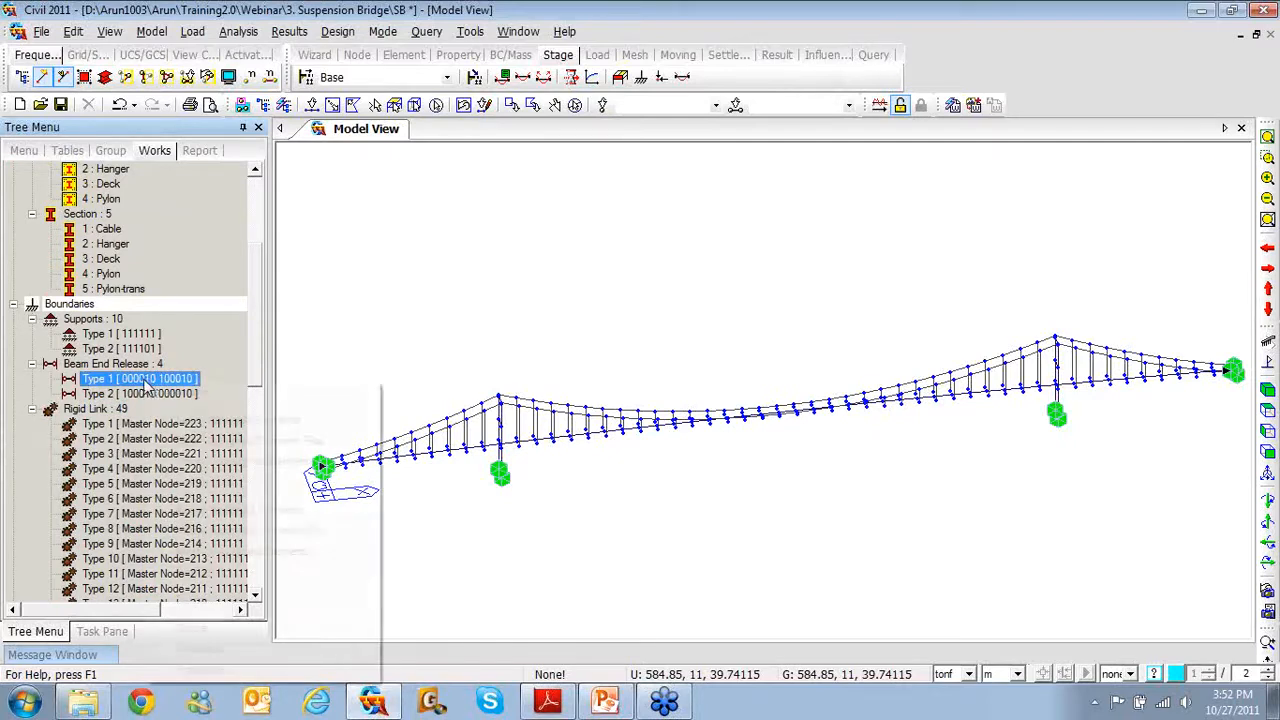
{"action": "left_click", "coordinate": [210, 667]}
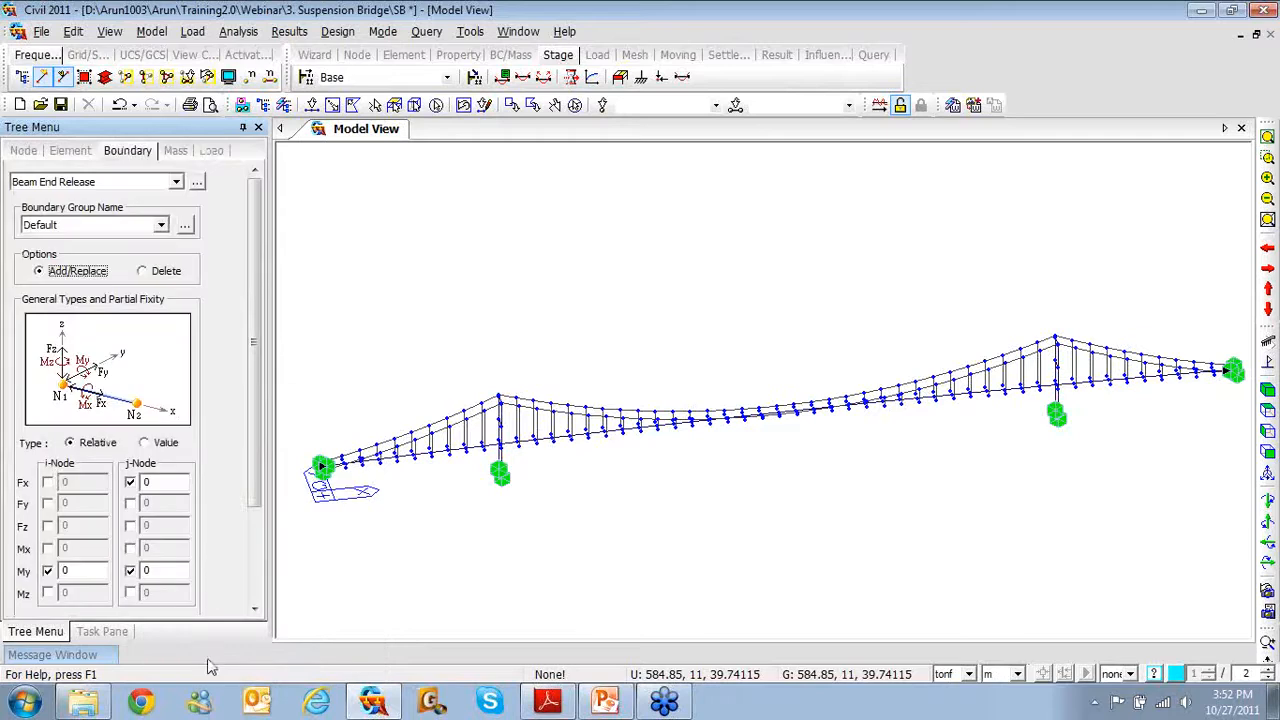
{"action": "left_click", "coordinate": [252, 515]}
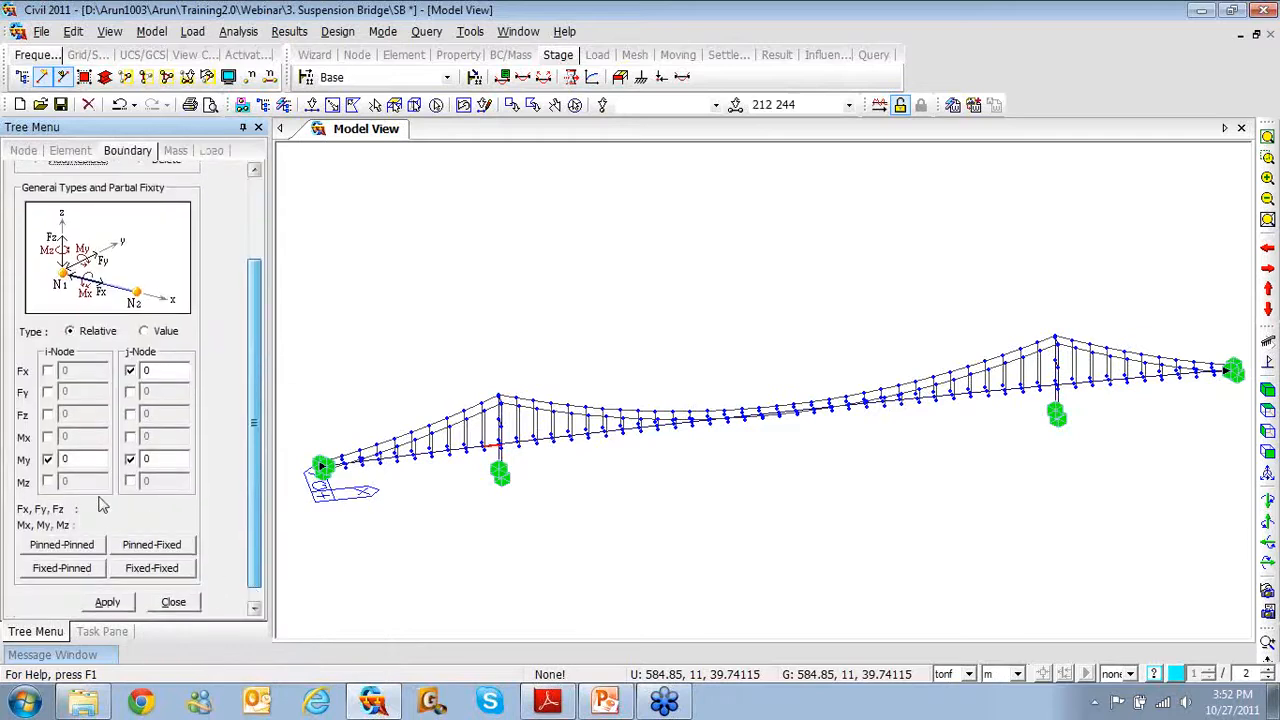
{"action": "left_click", "coordinate": [47, 459]}
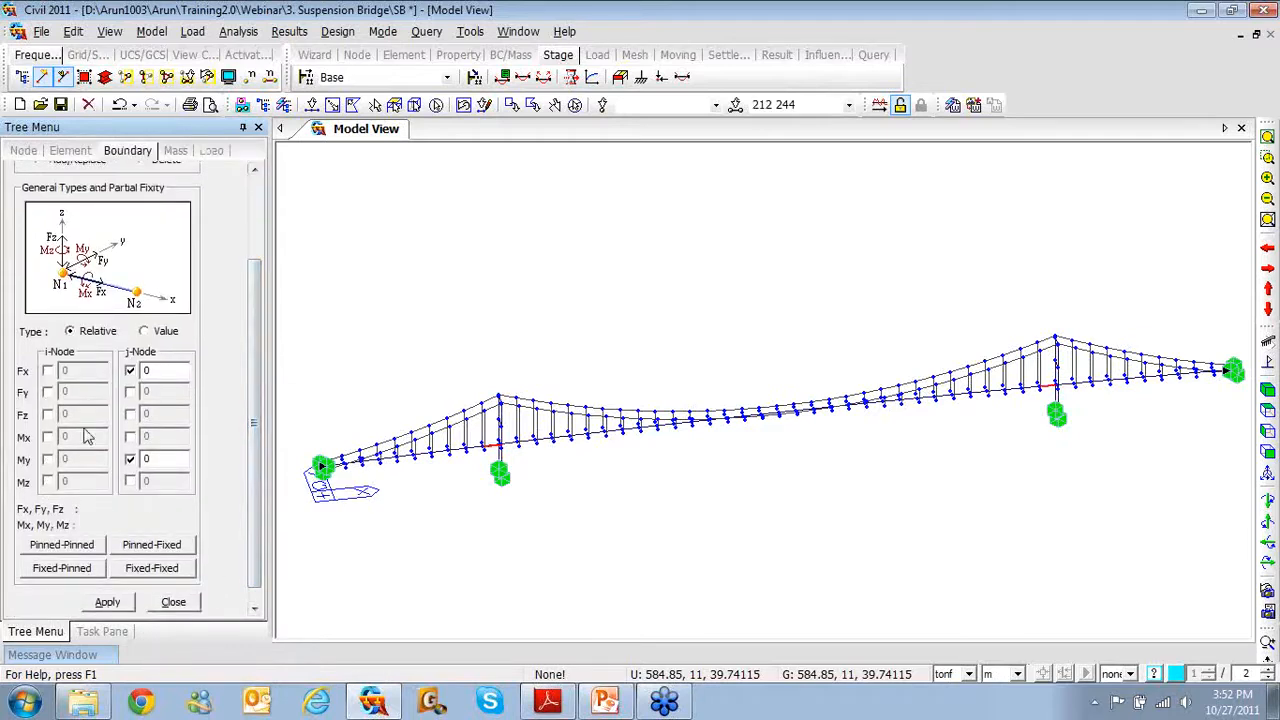
{"action": "left_click", "coordinate": [107, 603]}
{"action": "left_click_drag", "start_coordinate": [250, 532], "coordinate": [226, 560]}
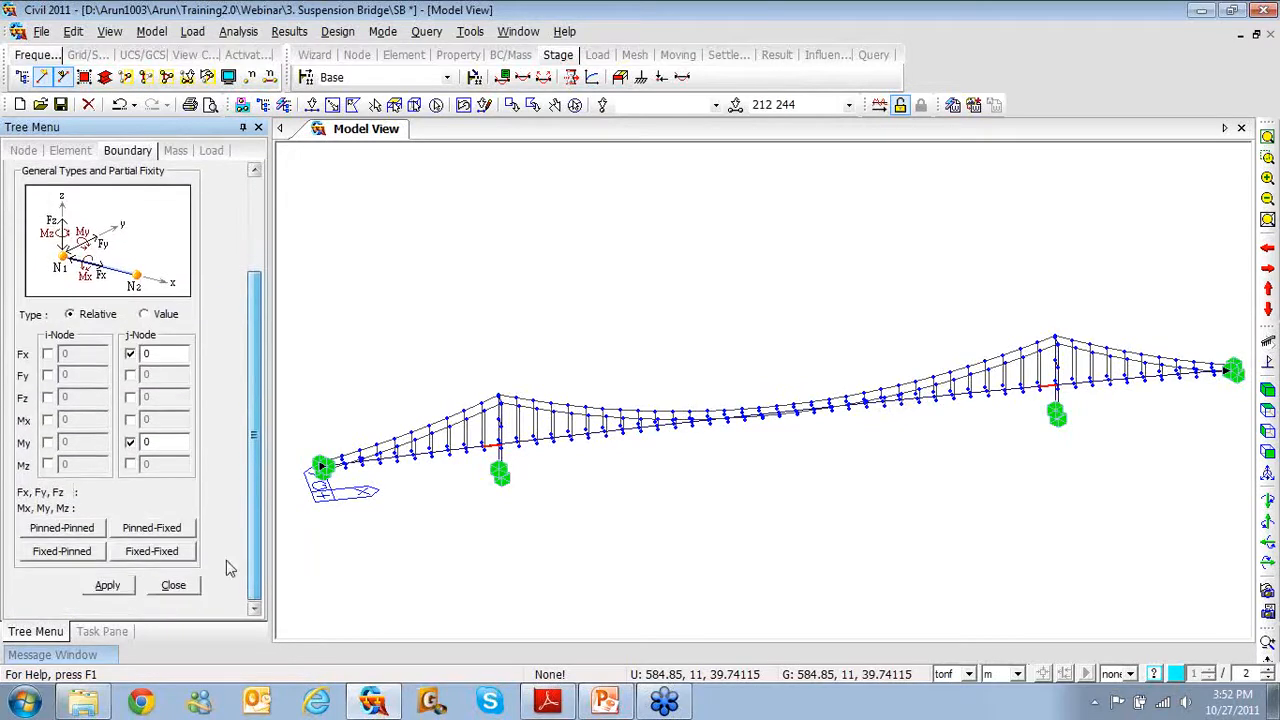
{"action": "left_click", "coordinate": [107, 585]}
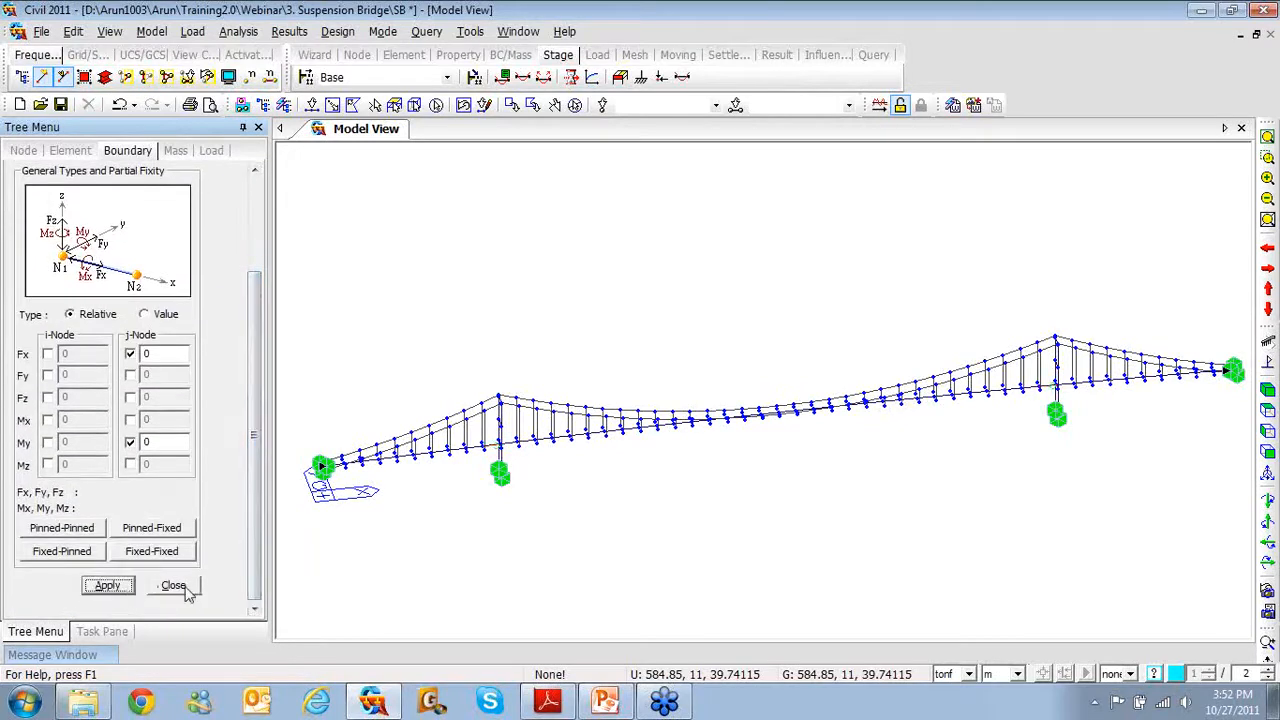
{"action": "left_click", "coordinate": [1267, 452]}
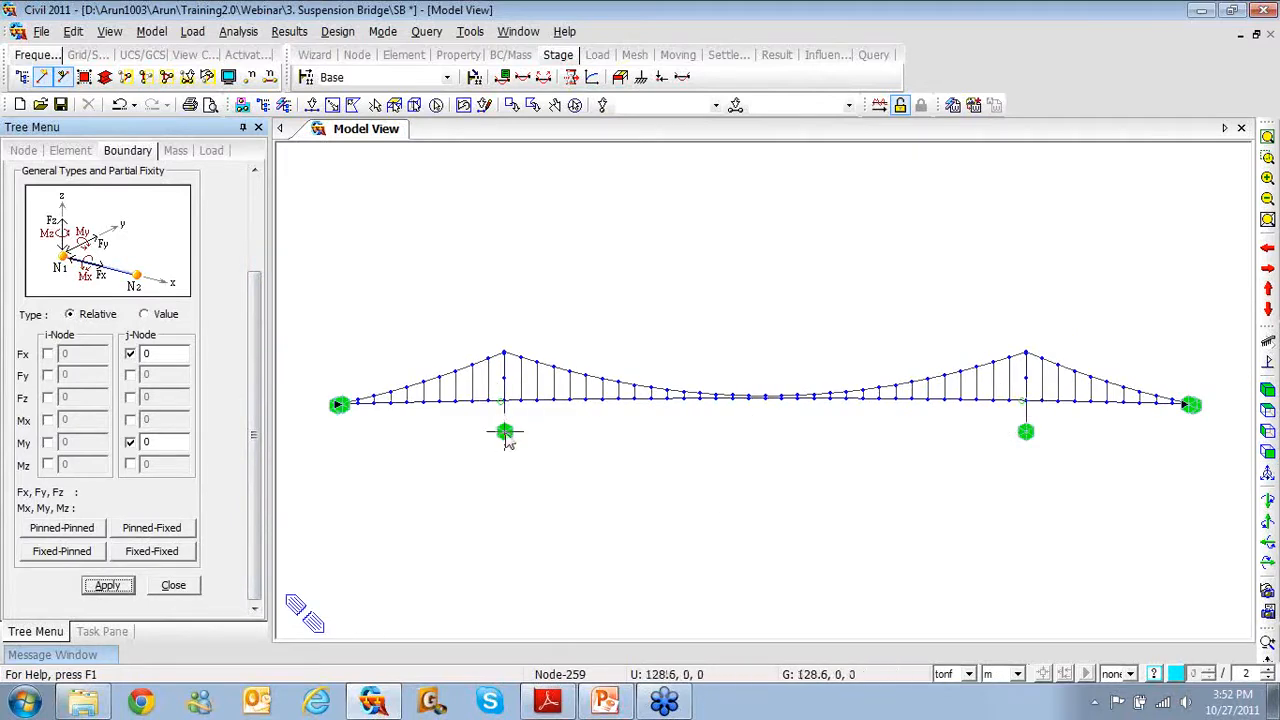
{"action": "middle_click_drag", "start_coordinate": [509, 434], "coordinate": [565, 446]}
{"action": "scroll", "coordinate": [566, 446], "scroll_direction": "up", "scroll_amount": 5}
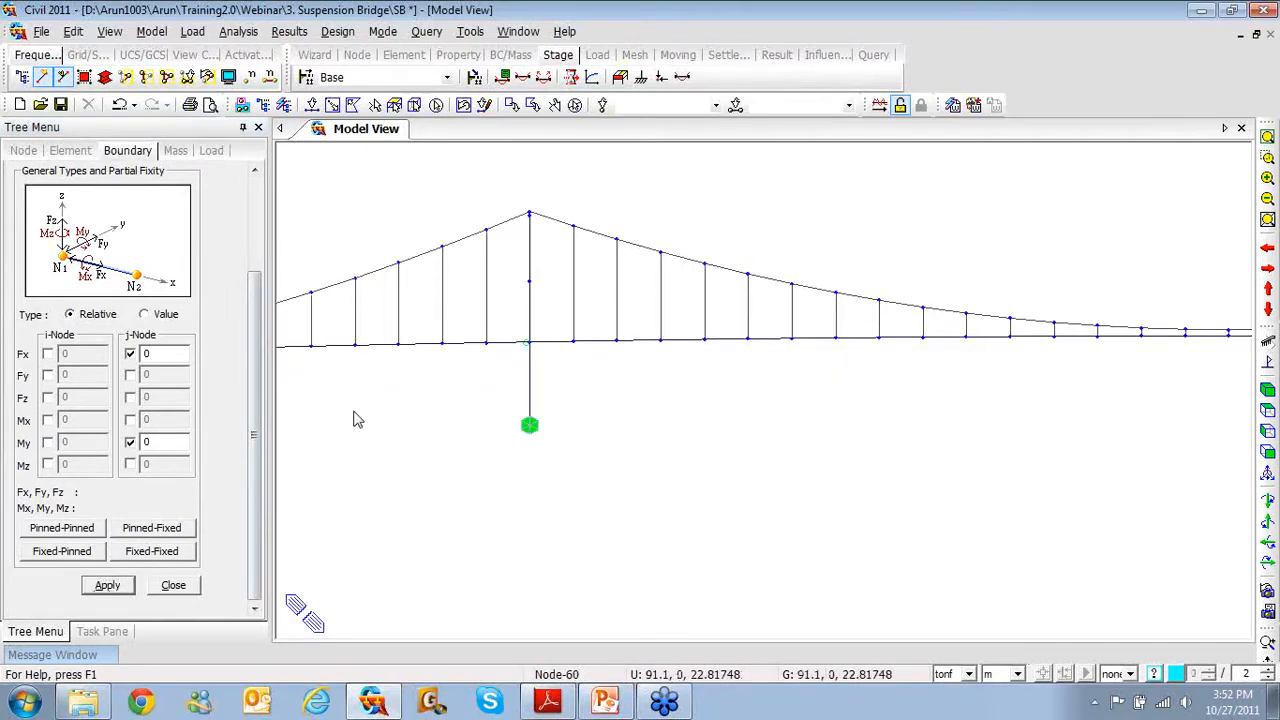
{"action": "left_click", "coordinate": [171, 586]}
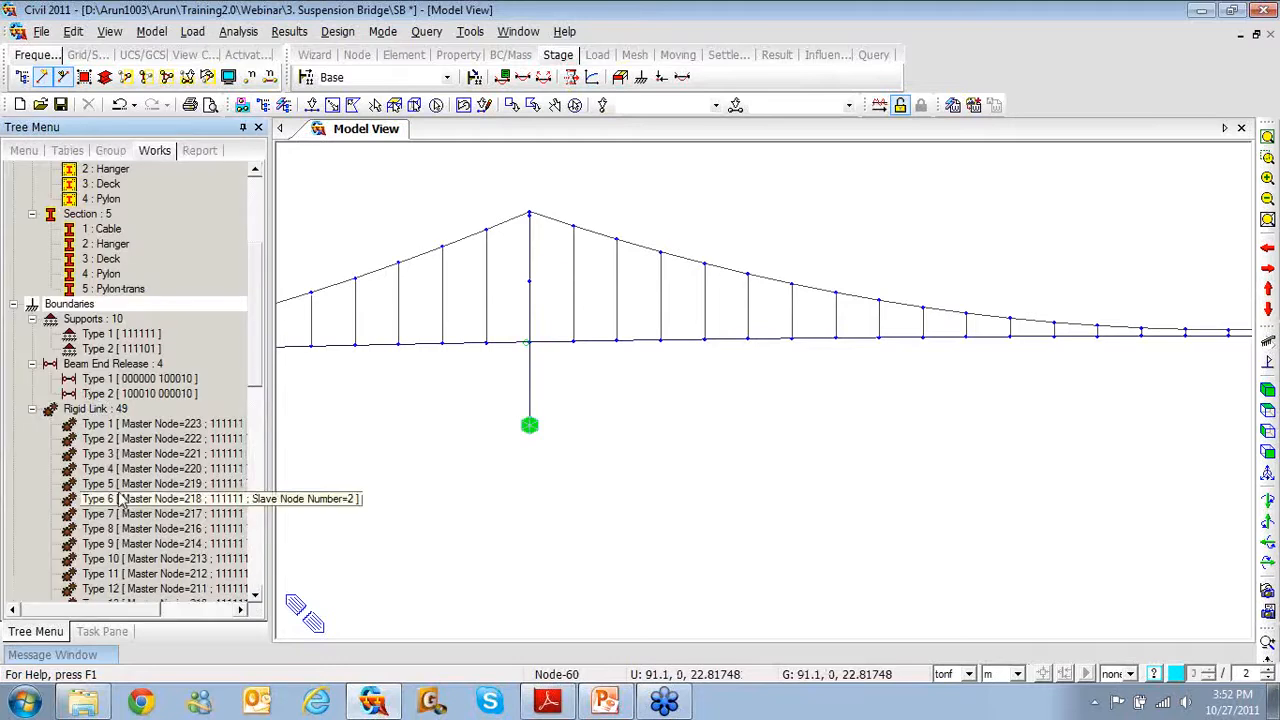
Clear the j-end My release from beam end release Type 2, apply and close
{"action": "left_click", "coordinate": [101, 395]}
{"action": "right_click", "coordinate": [102, 397]}
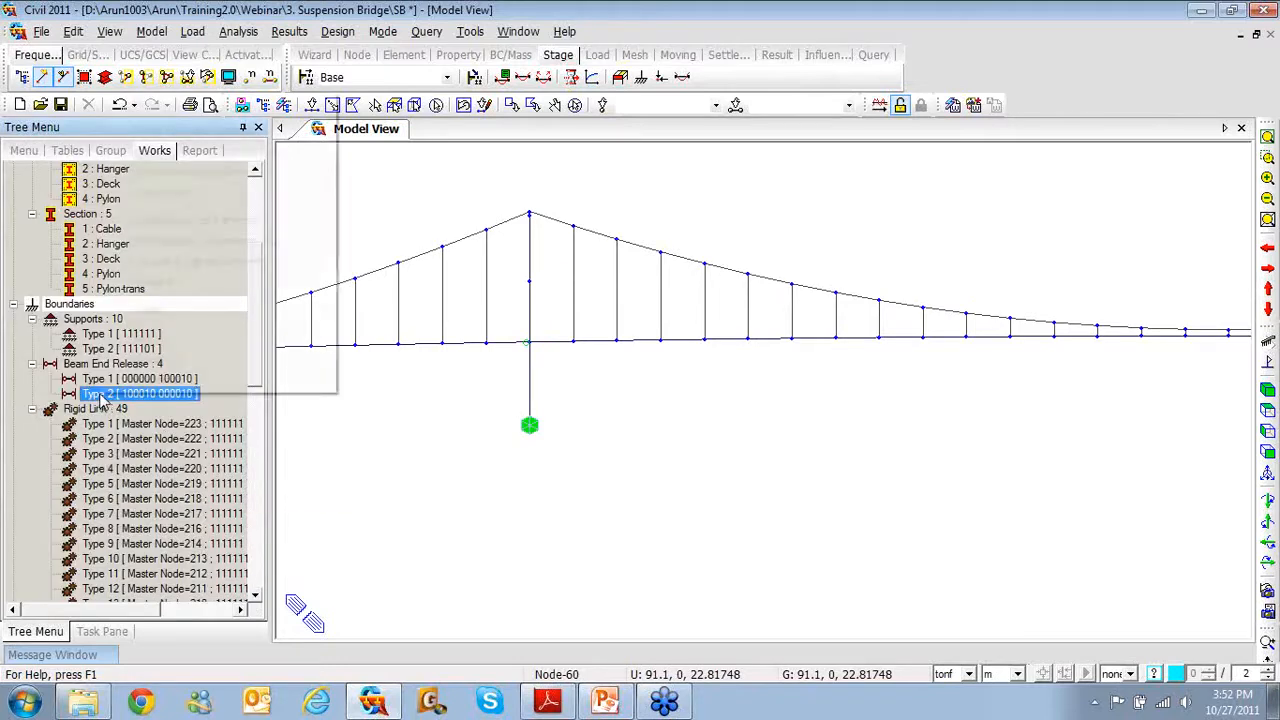
{"action": "left_click", "coordinate": [140, 381]}
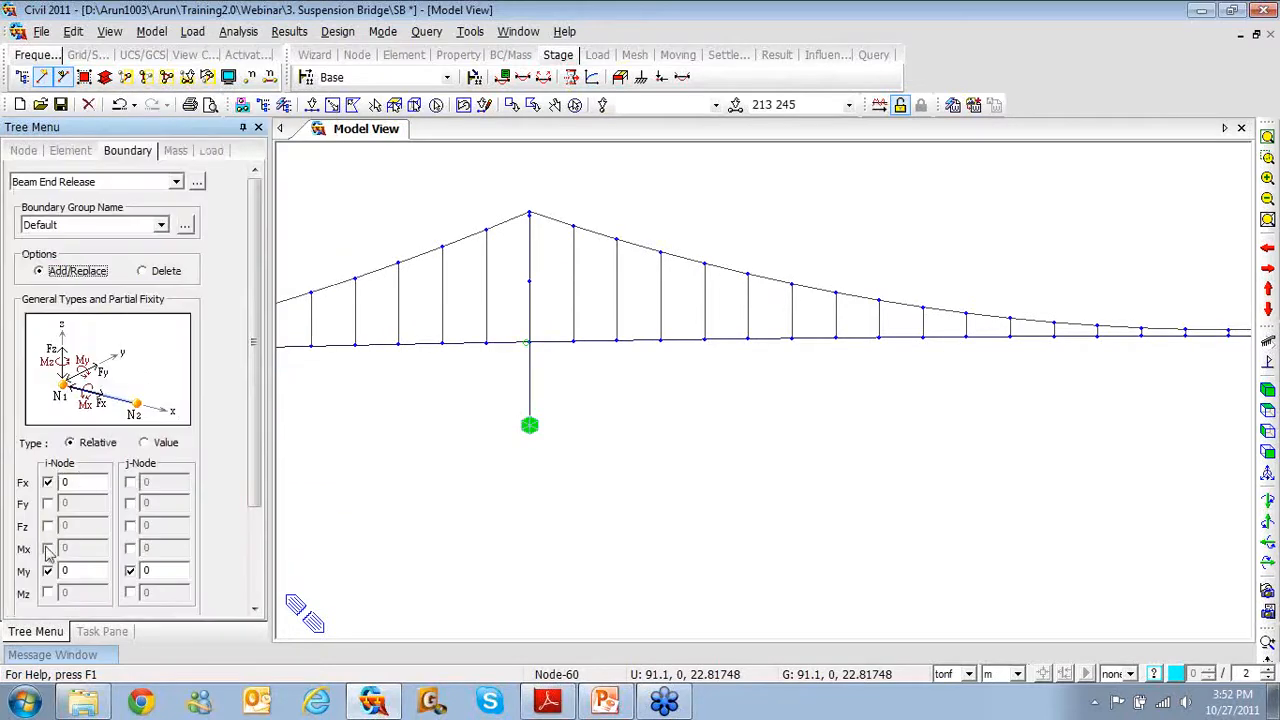
{"action": "left_click", "coordinate": [130, 571]}
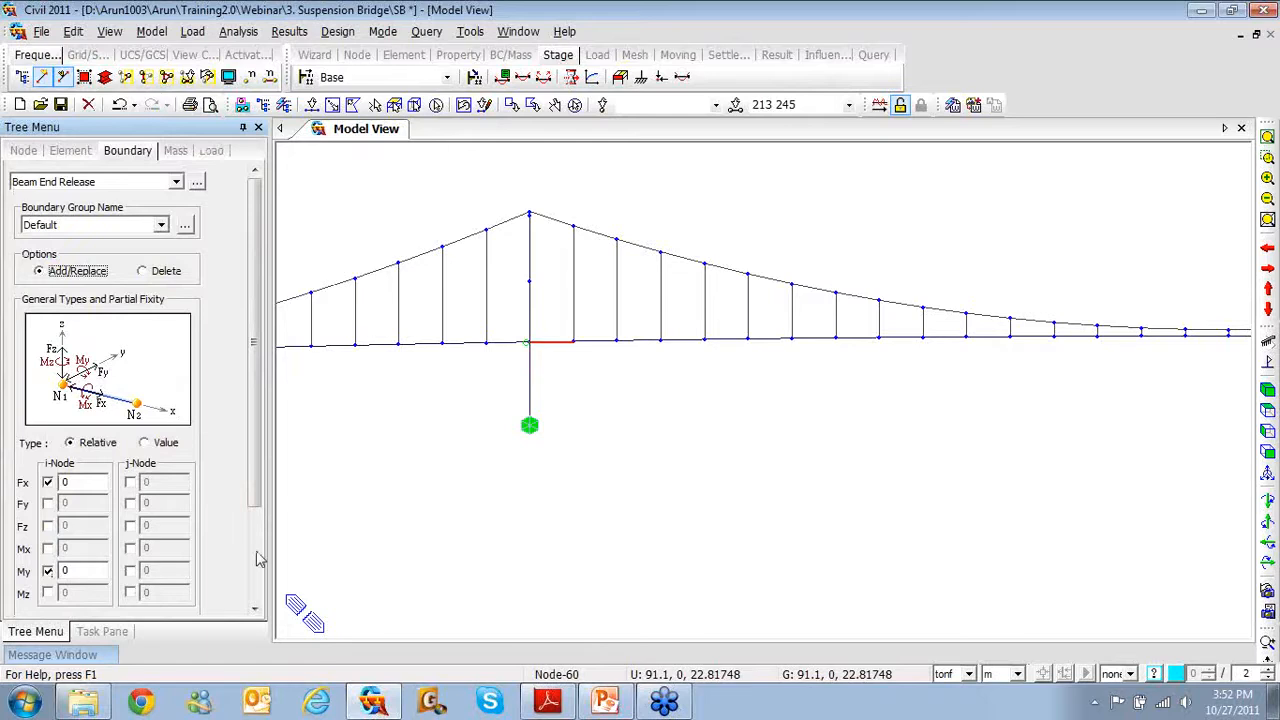
{"action": "scroll", "coordinate": [260, 530], "scroll_direction": "down", "scroll_amount": 3}
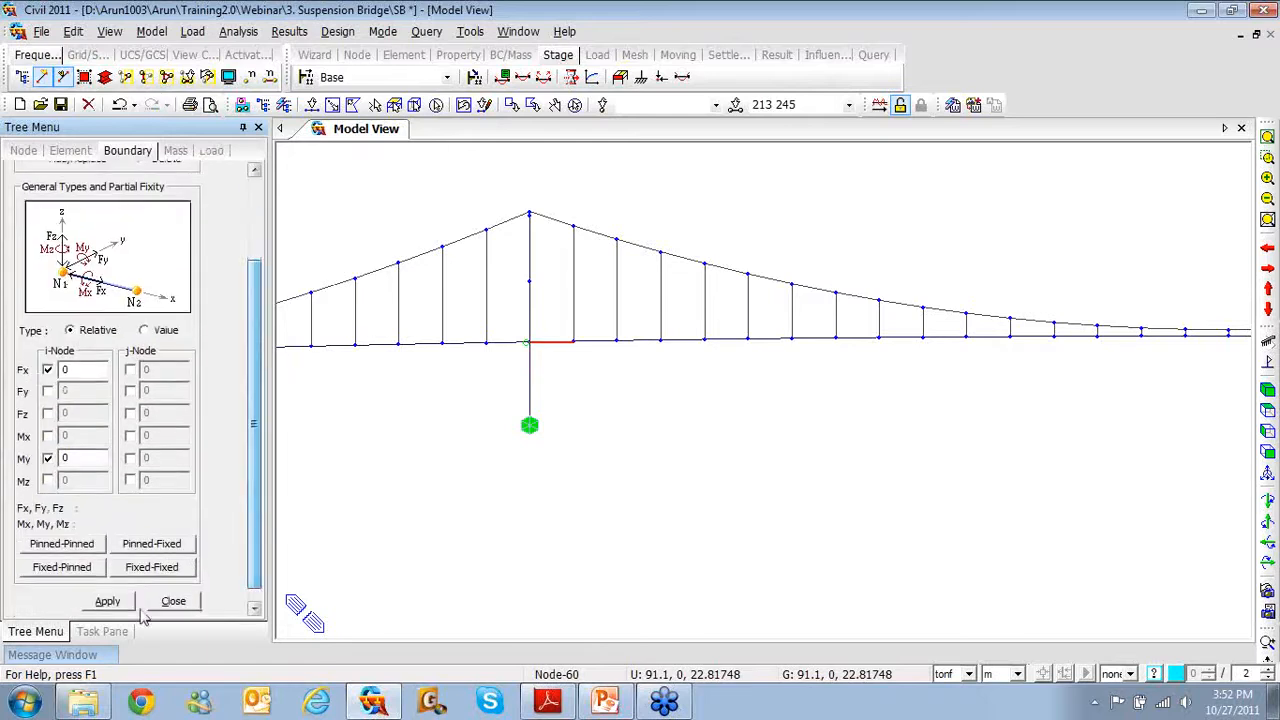
{"action": "left_click", "coordinate": [125, 602]}
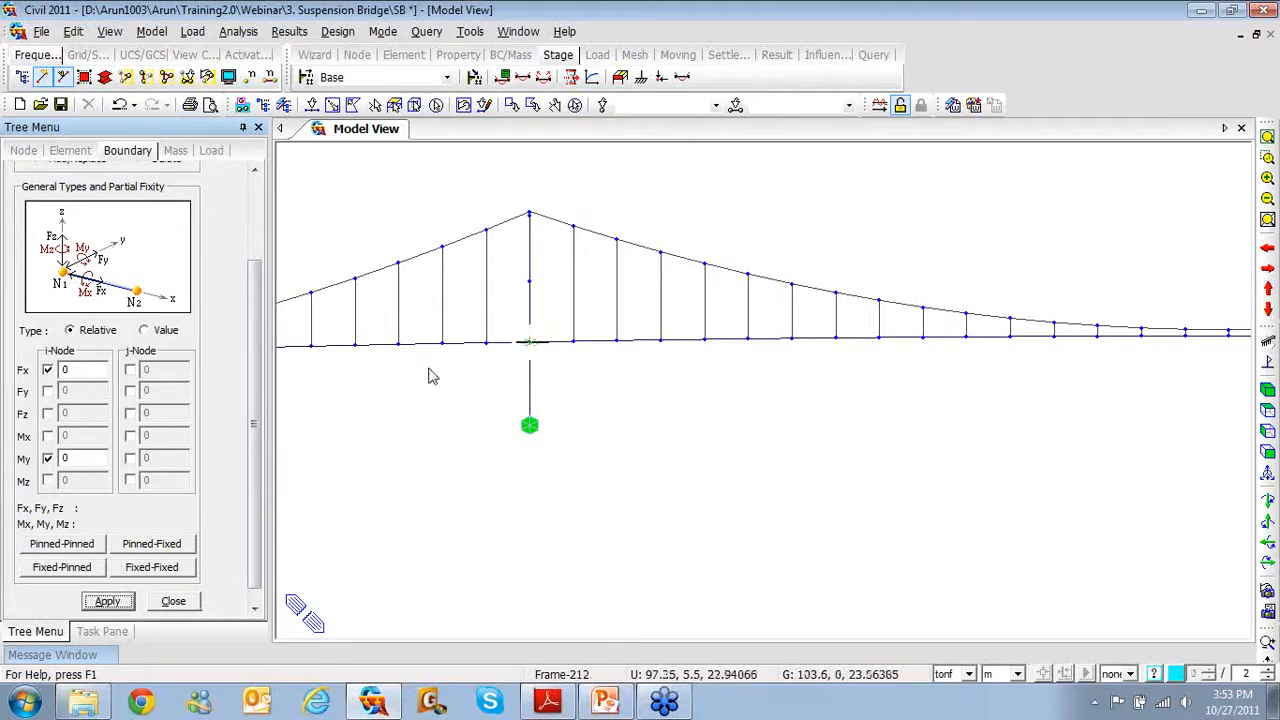
{"action": "left_click", "coordinate": [188, 603]}
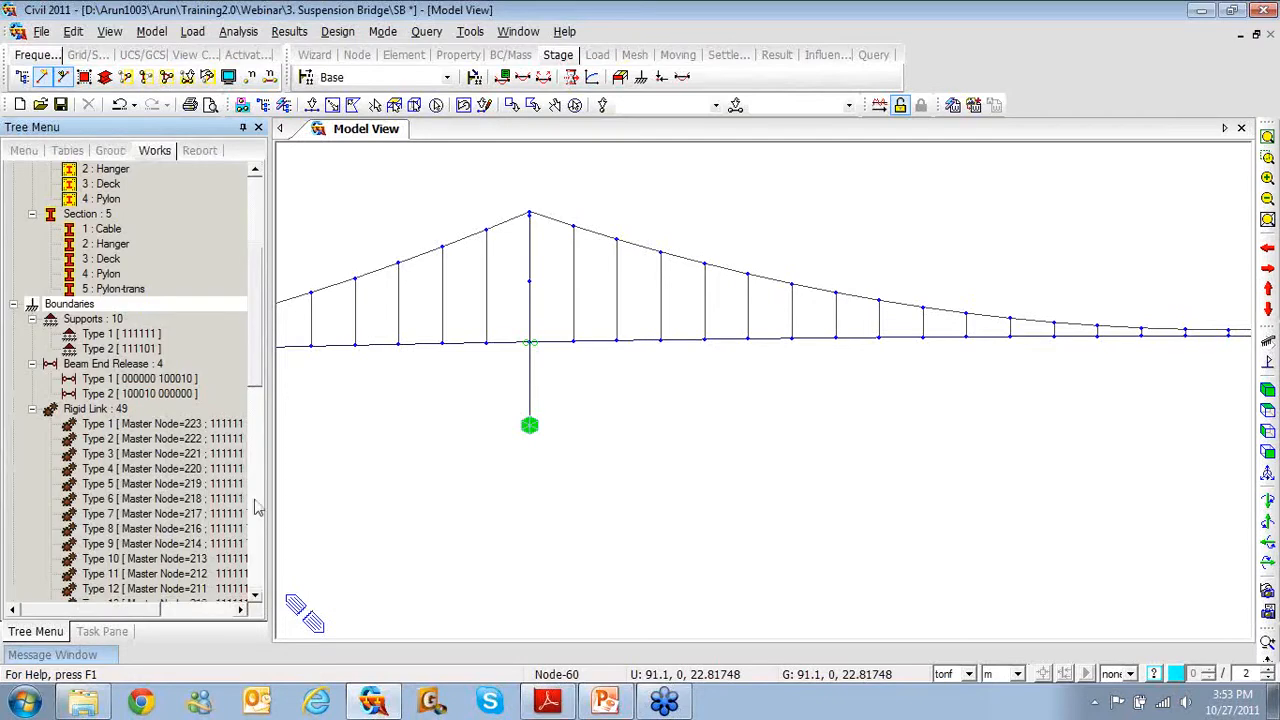
Collapse the Rigid Link, Beam End Release and Supports branches
{"action": "left_click", "coordinate": [32, 410]}
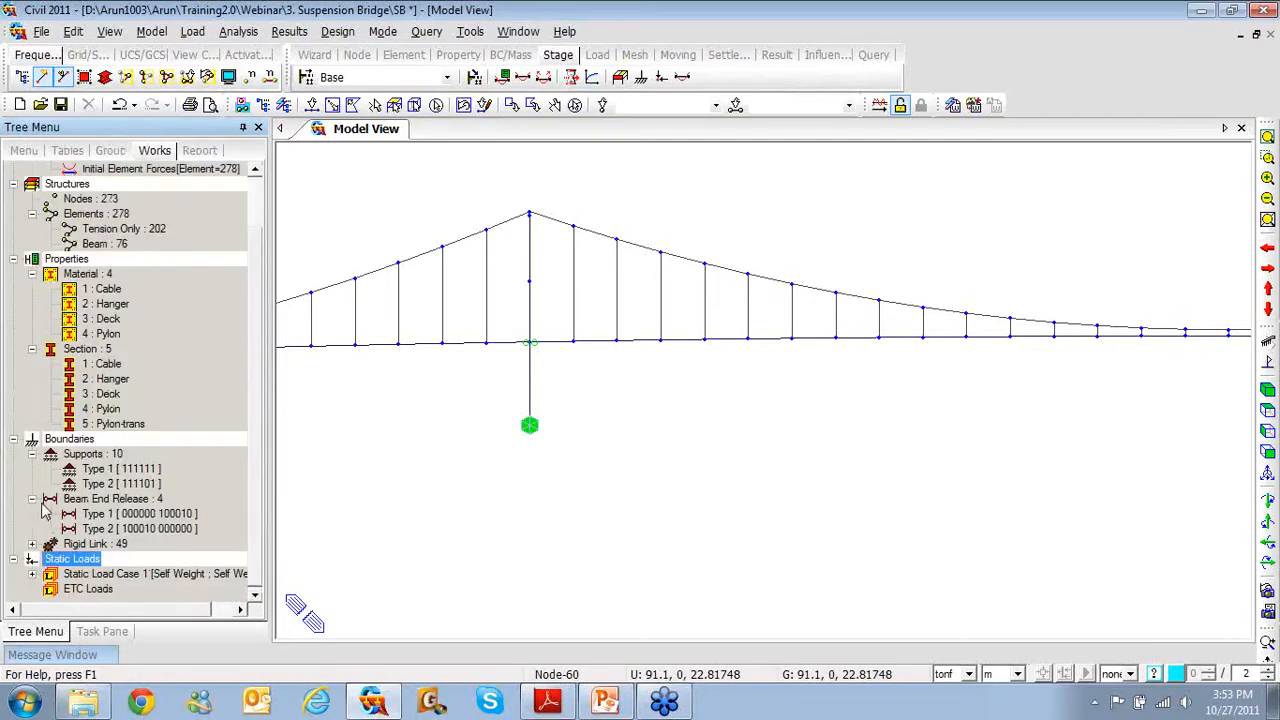
{"action": "left_click", "coordinate": [32, 499]}
{"action": "left_click", "coordinate": [32, 484]}
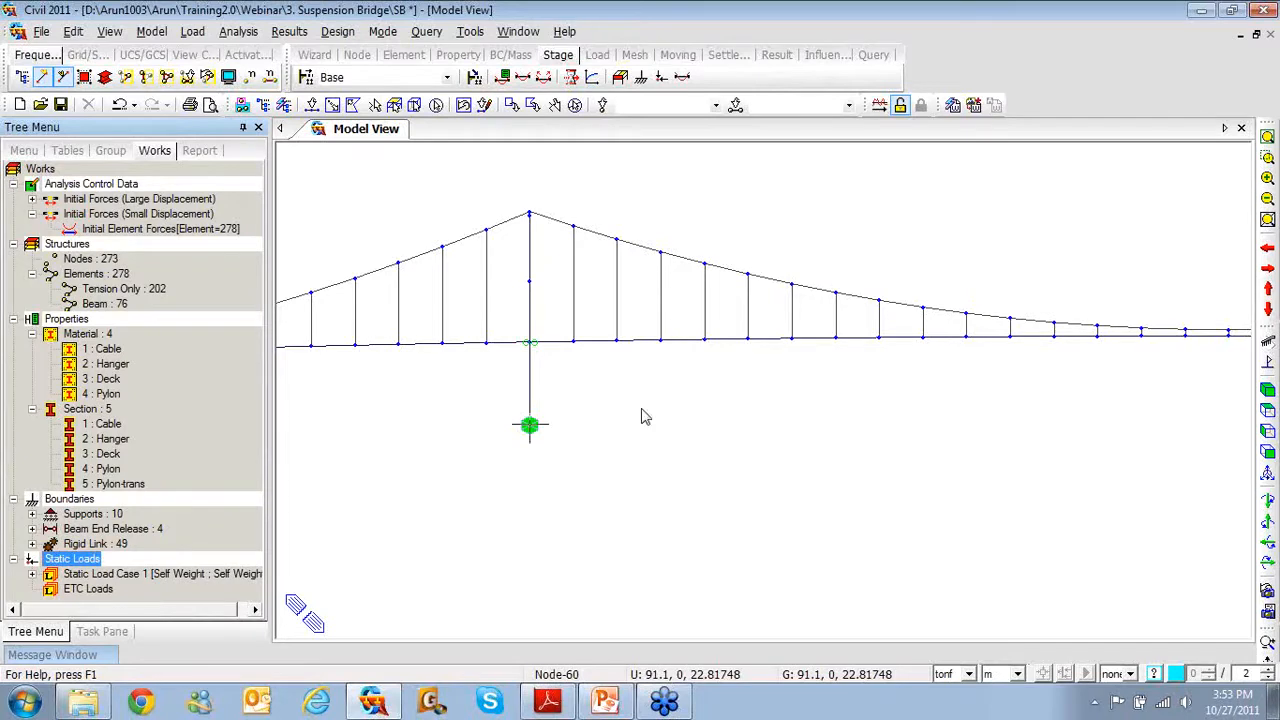
Open the Elastic Link boundary input from the Model View's Boundaries menu
{"action": "middle_click_drag", "start_coordinate": [1149, 403], "coordinate": [675, 425]}
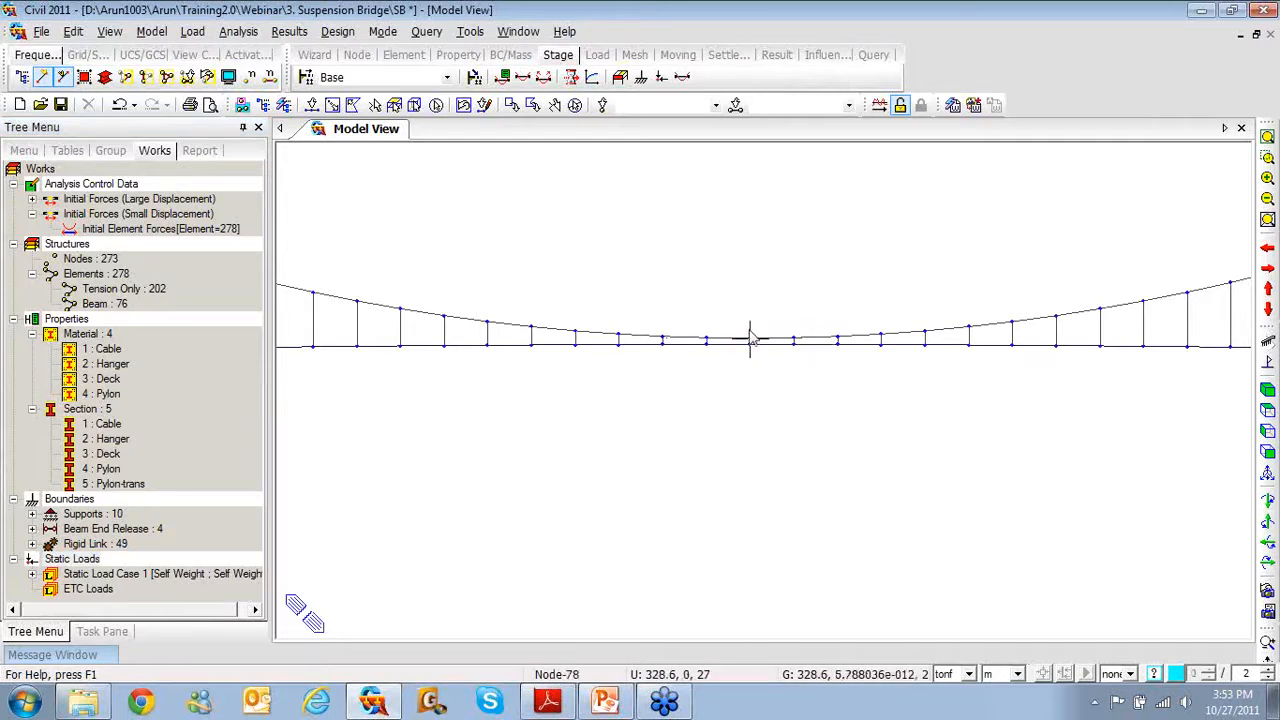
{"action": "right_click", "coordinate": [450, 206]}
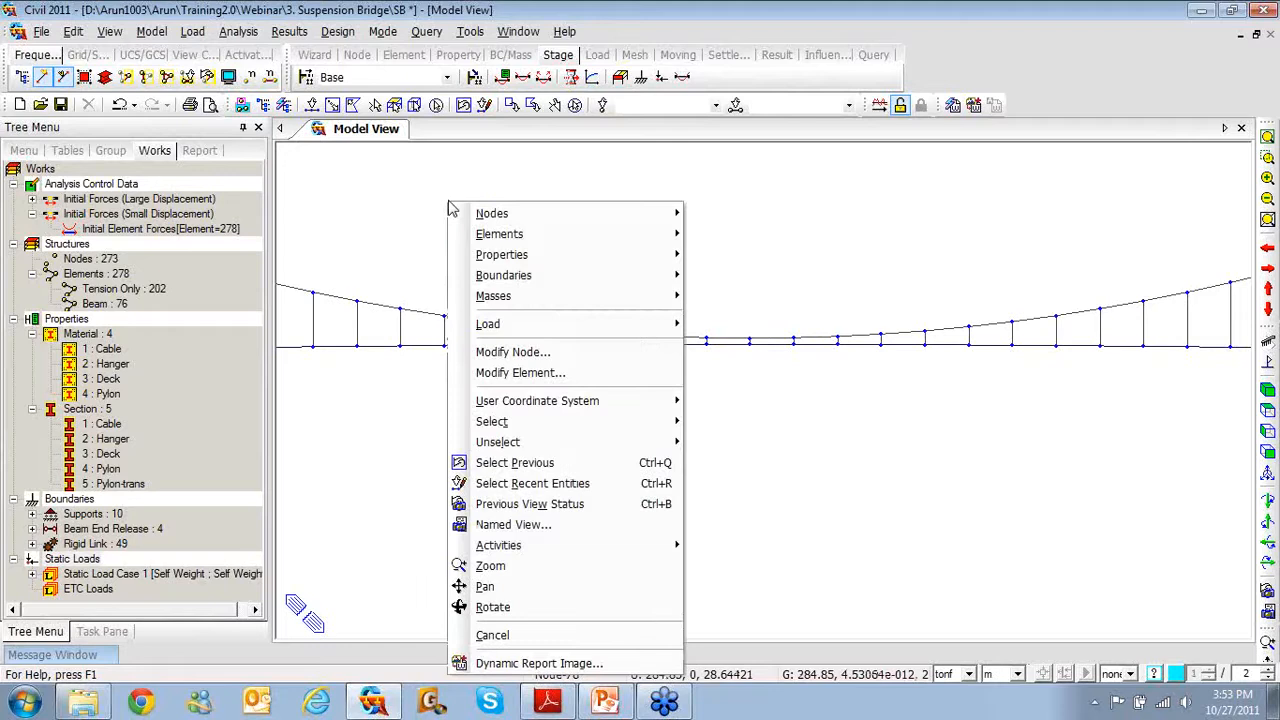
{"action": "mouse_move", "coordinate": [495, 238]}
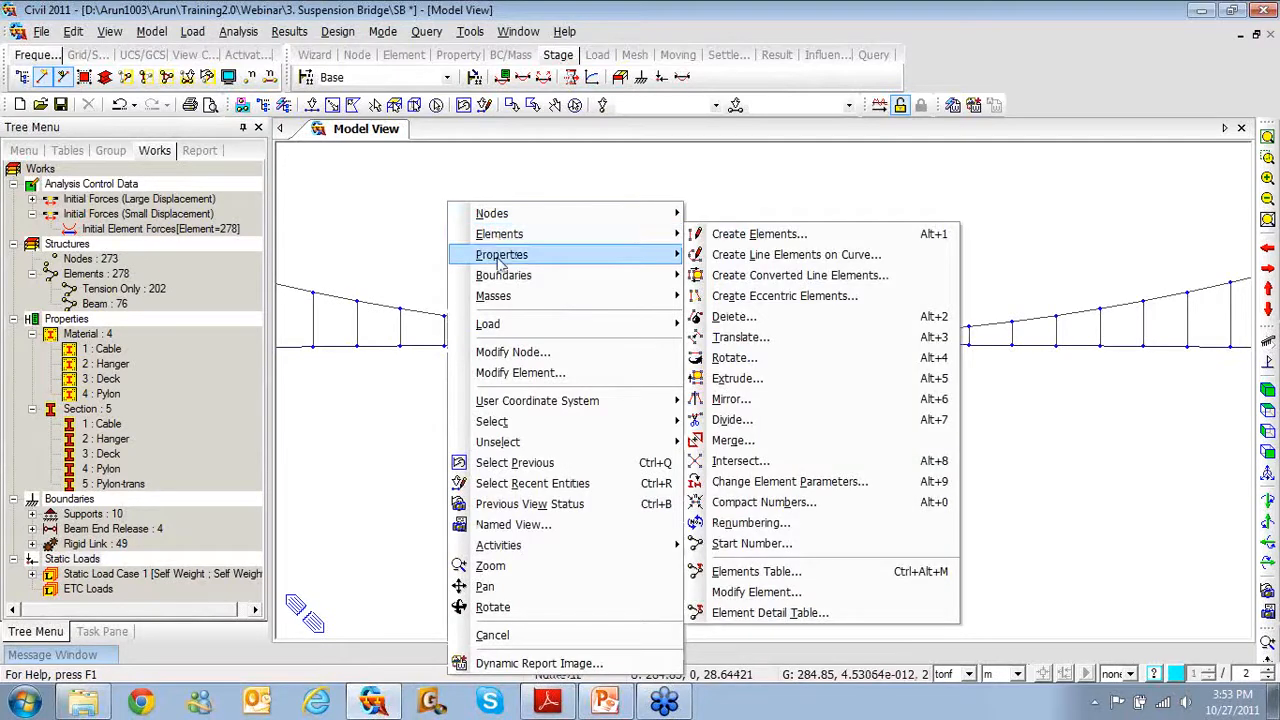
{"action": "mouse_move", "coordinate": [502, 278]}
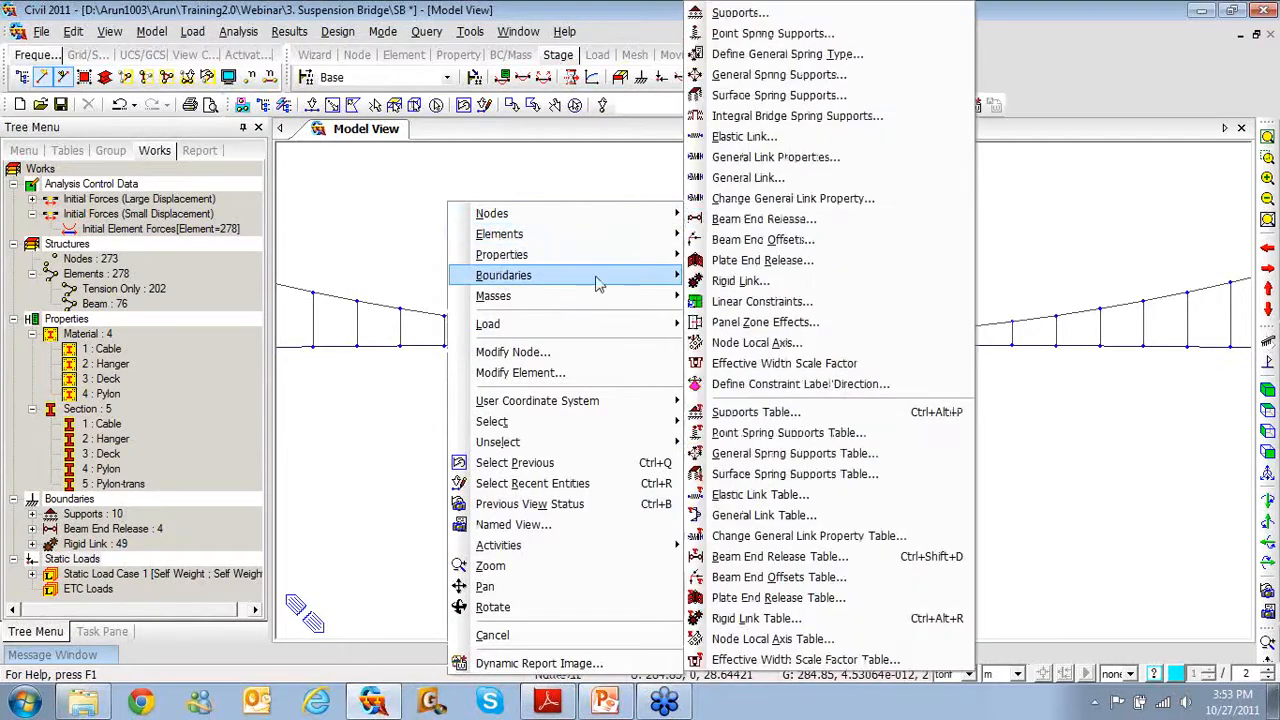
{"action": "left_click", "coordinate": [744, 140]}
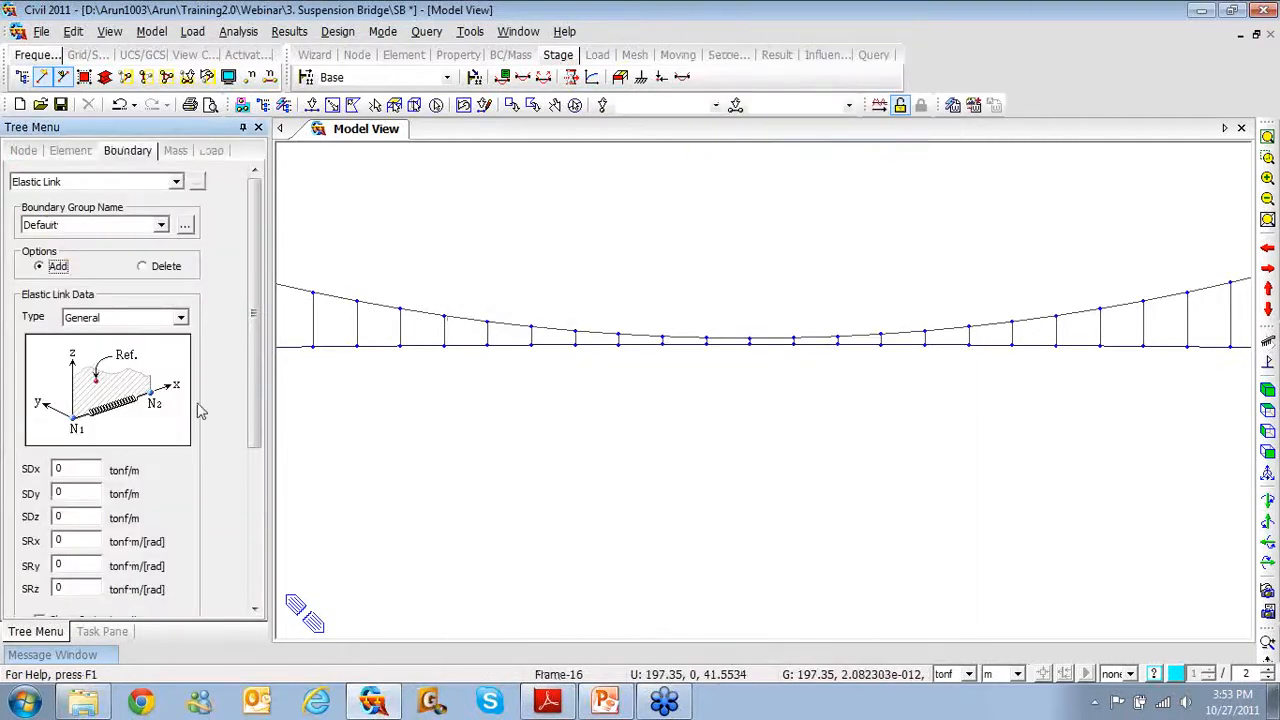
Enter SDz stiffness 1e11 tonf/m and orbit the bridge to an oblique 3D view
{"action": "left_click", "coordinate": [79, 521]}
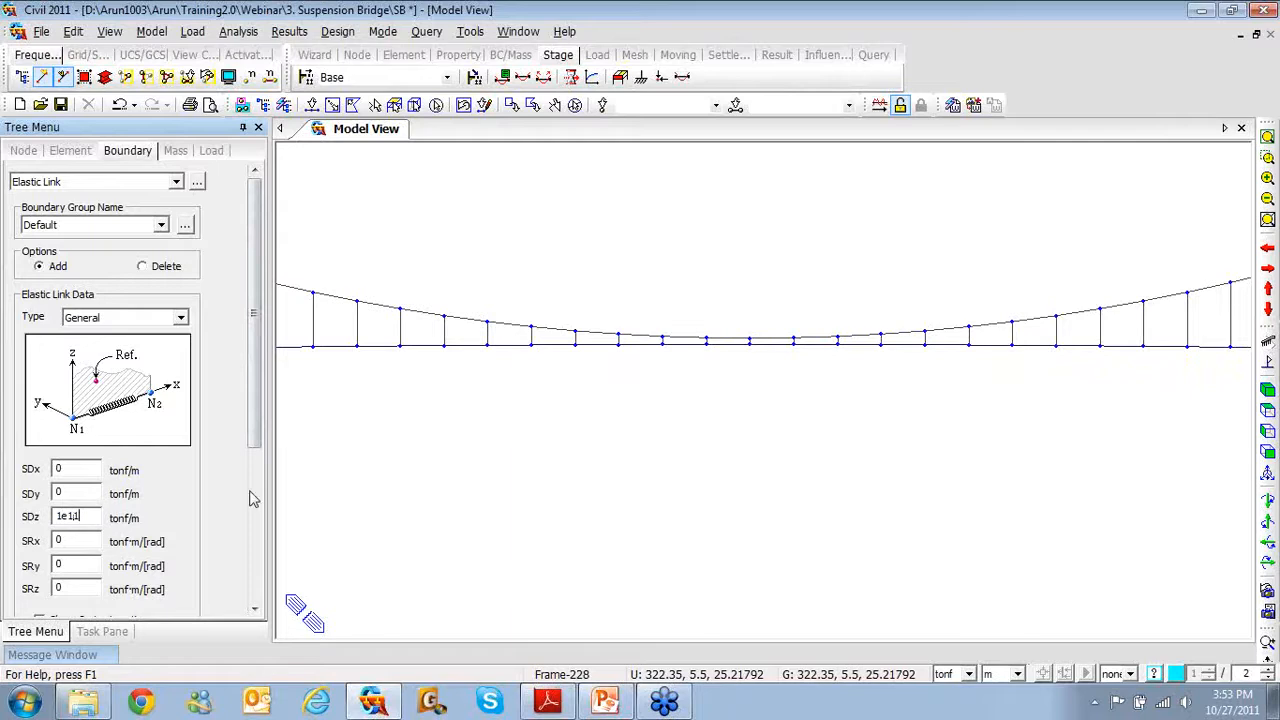
{"action": "middle_click_drag", "start_coordinate": [661, 467], "coordinate": [730, 478]}
{"action": "middle_click_drag", "start_coordinate": [839, 409], "coordinate": [829, 449]}
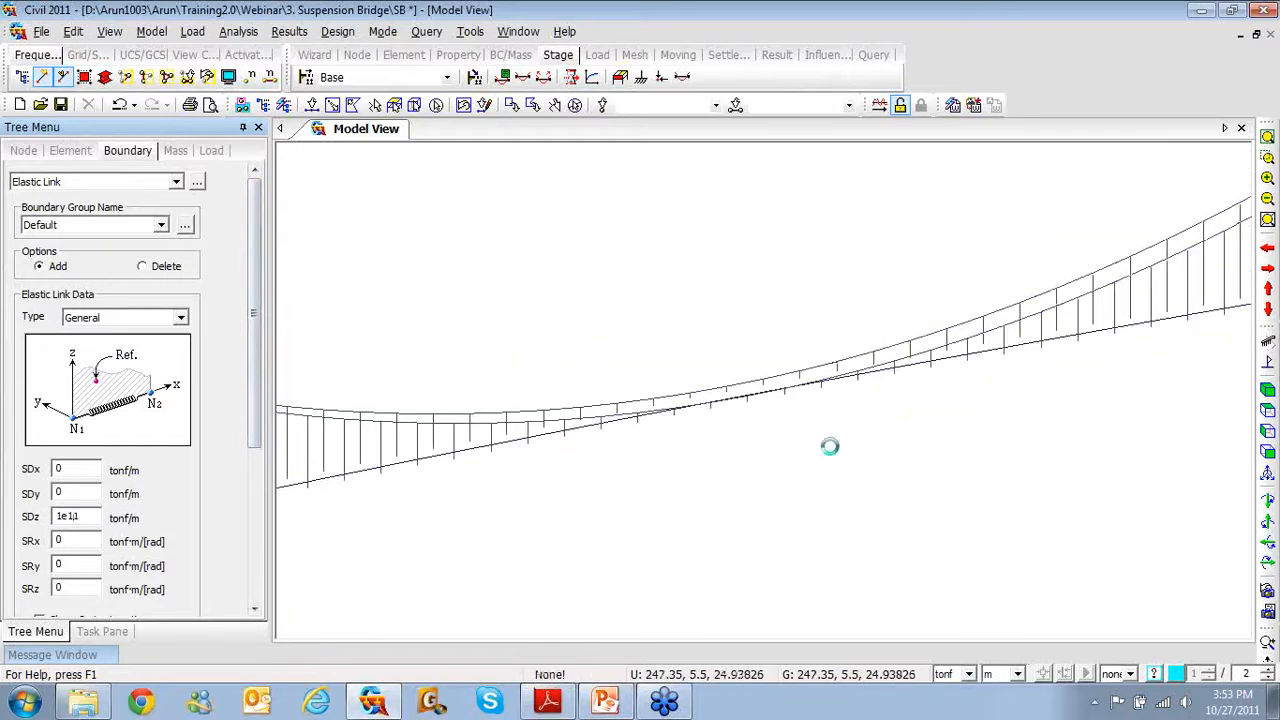
{"action": "left_click_drag", "start_coordinate": [257, 437], "coordinate": [257, 587]}
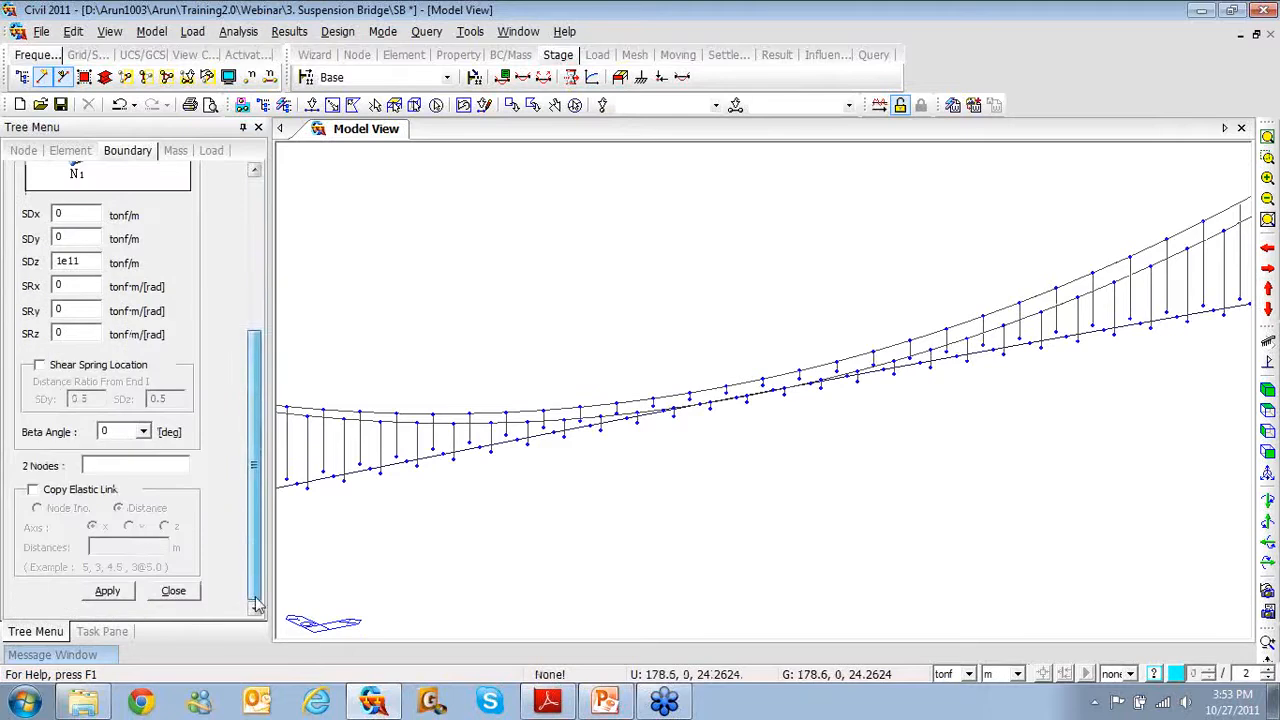
Link node 27 to the deck node with a stiff elastic link, copied 11 m along y
{"action": "left_click", "coordinate": [36, 491]}
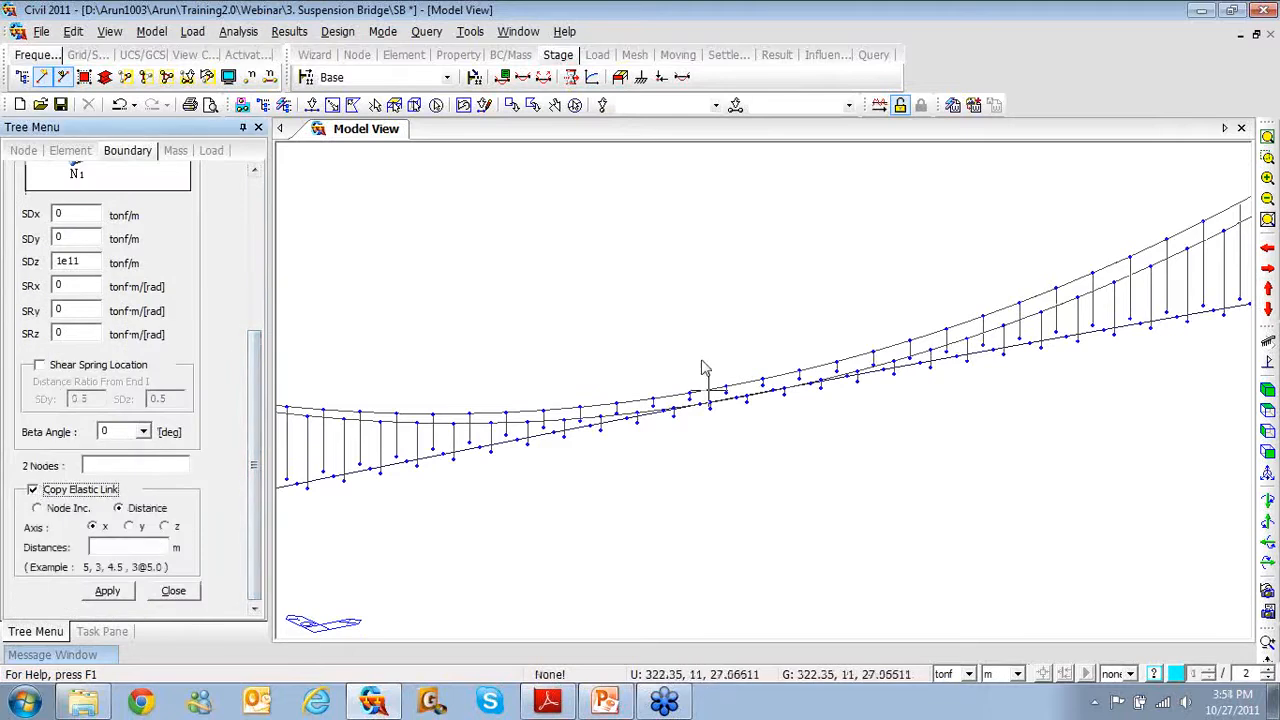
{"action": "left_click", "coordinate": [131, 528]}
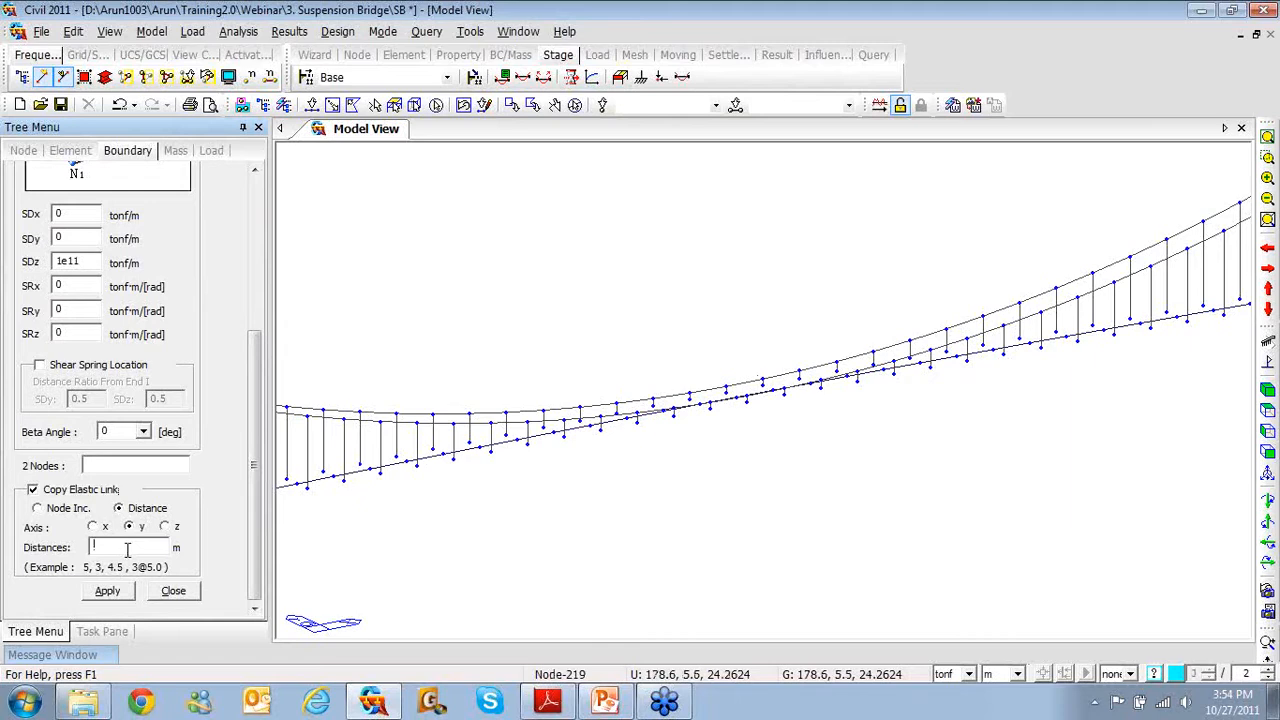
{"action": "left_click", "coordinate": [110, 466]}
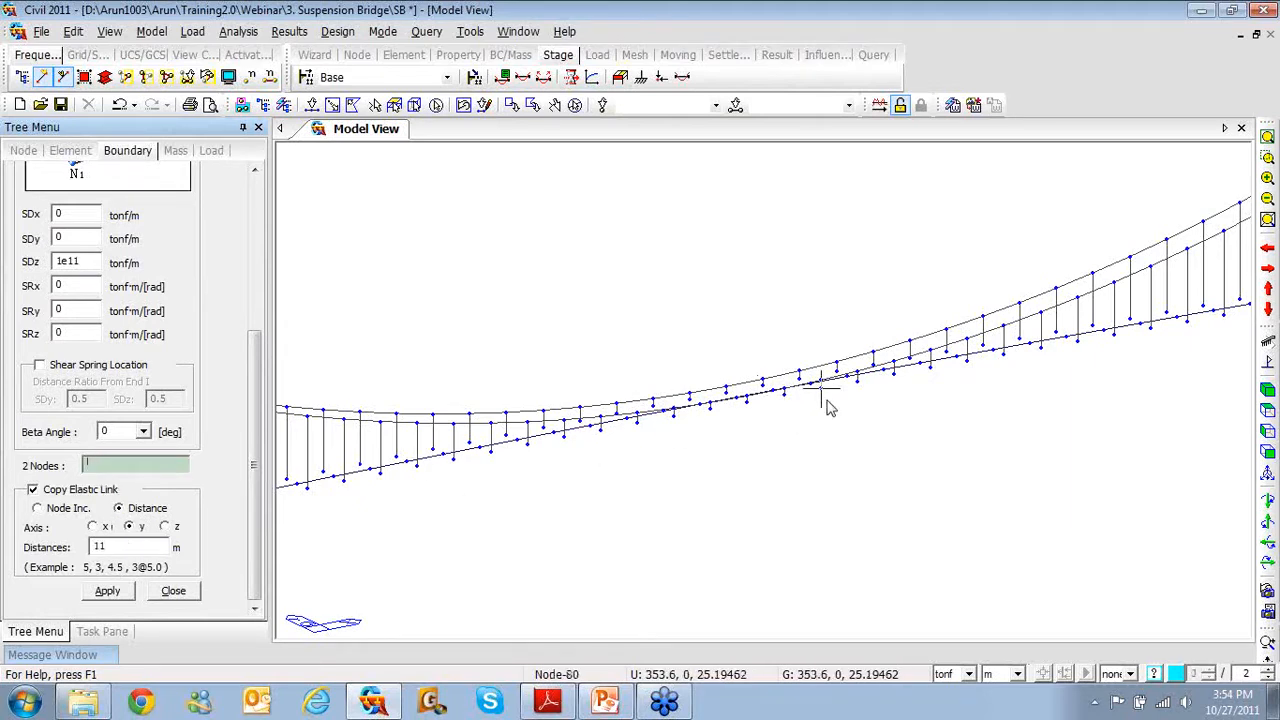
{"action": "mouse_move", "coordinate": [827, 406]}
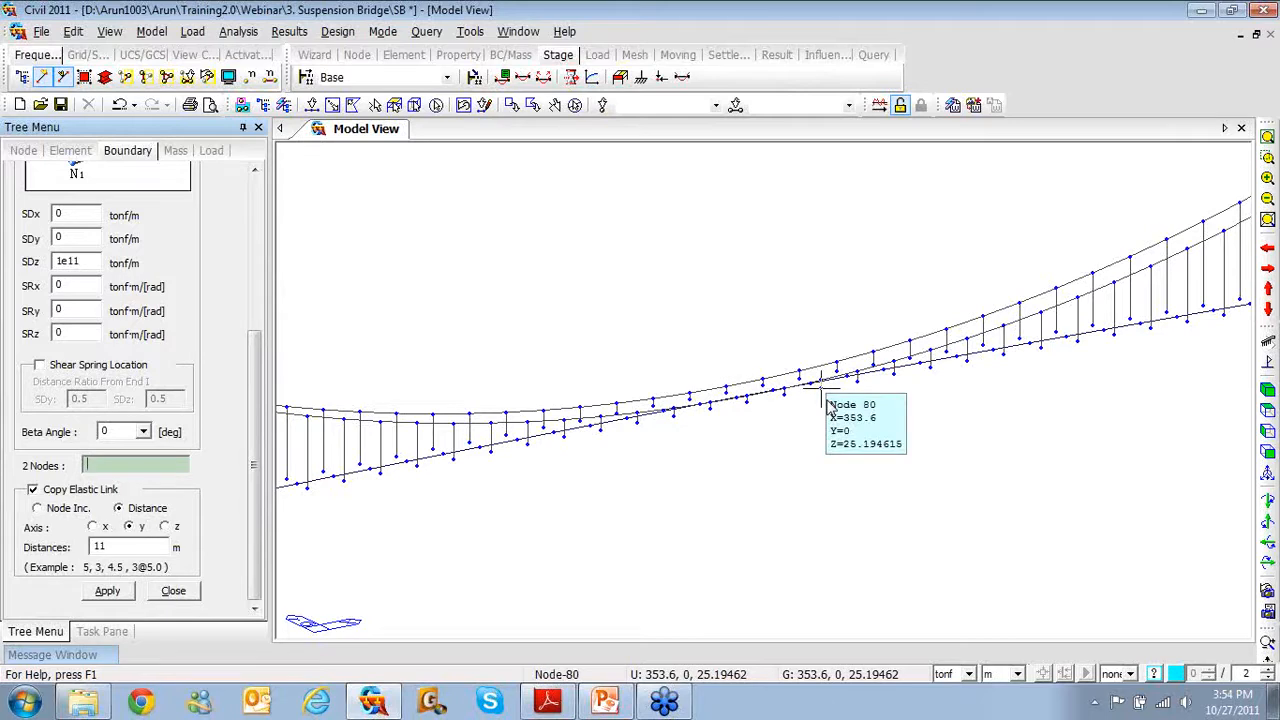
{"action": "left_click", "coordinate": [749, 398]}
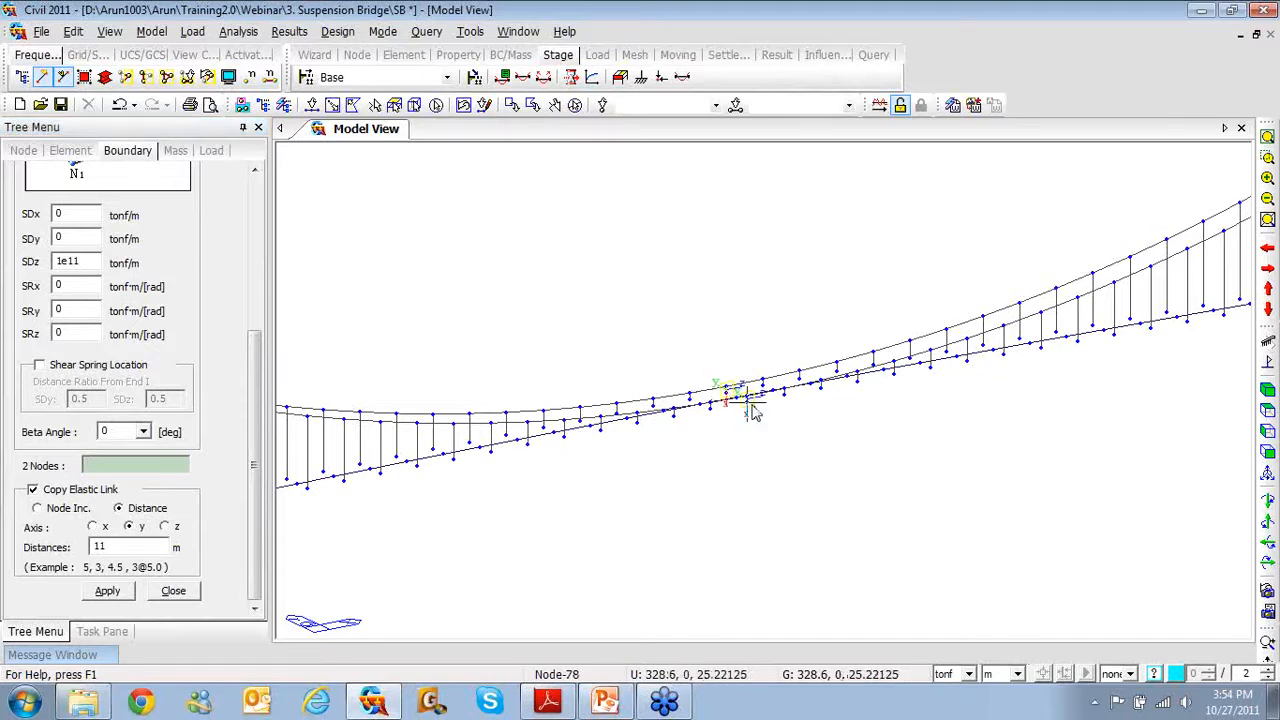
{"action": "middle_click_drag", "start_coordinate": [753, 424], "coordinate": [750, 447]}
{"action": "scroll", "coordinate": [750, 447], "scroll_direction": "up", "scroll_amount": 5}
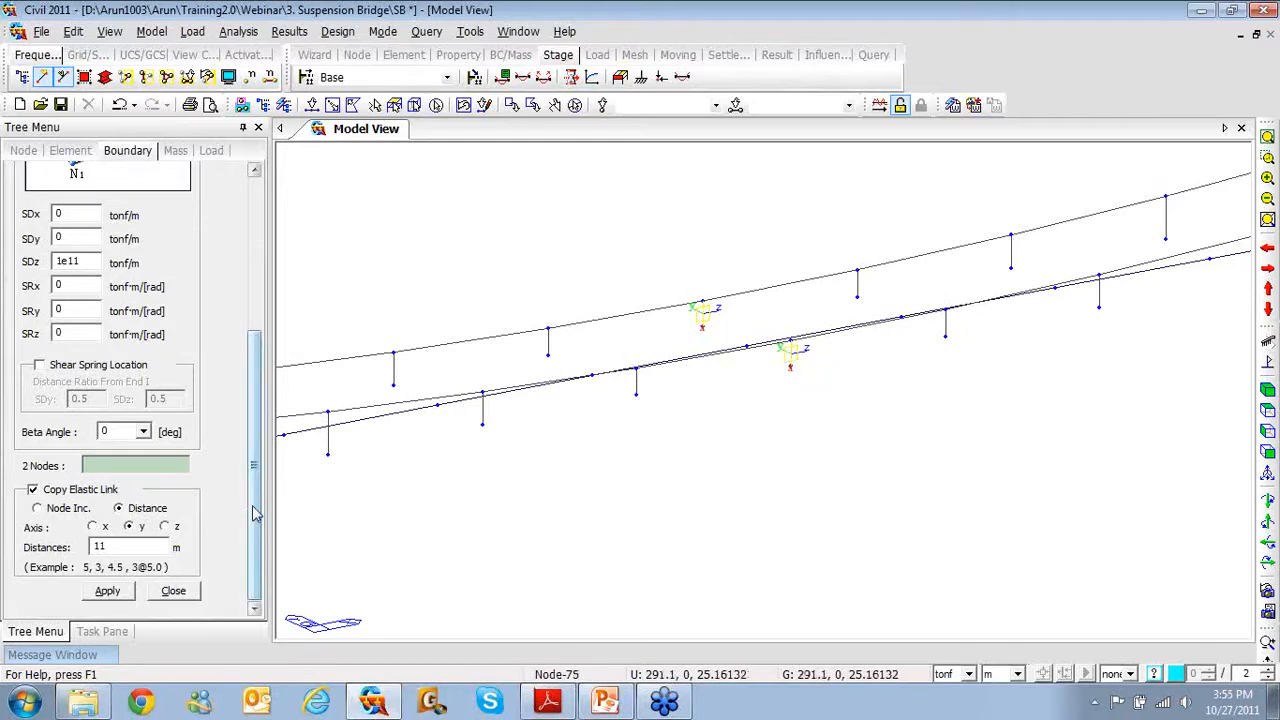
{"action": "left_click", "coordinate": [176, 592]}
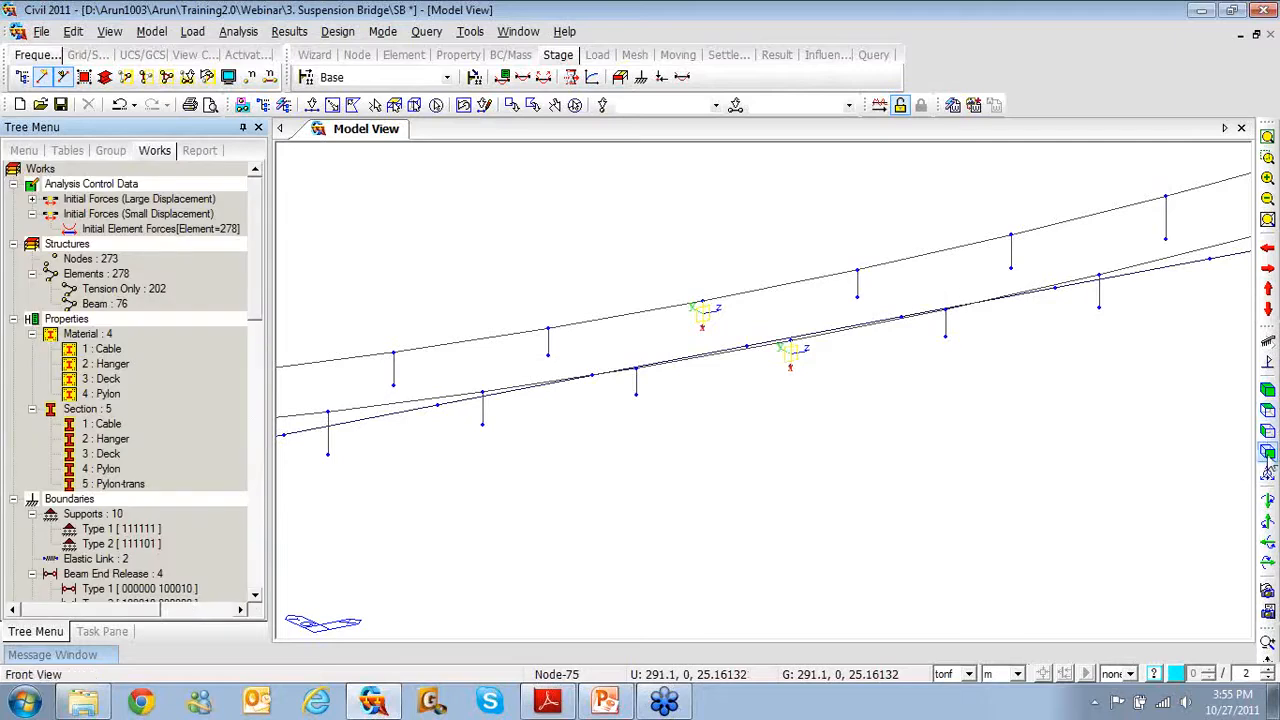
{"action": "left_click", "coordinate": [1267, 462]}
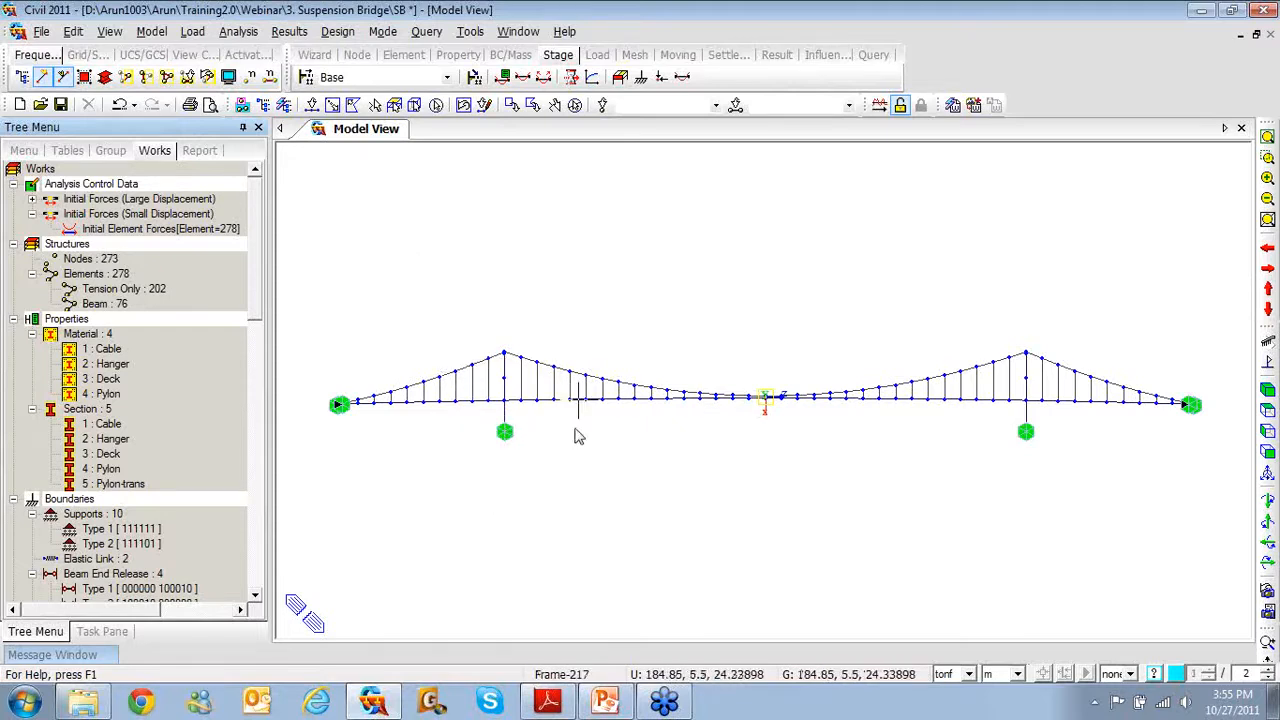
{"action": "mouse_move", "coordinate": [577, 436]}
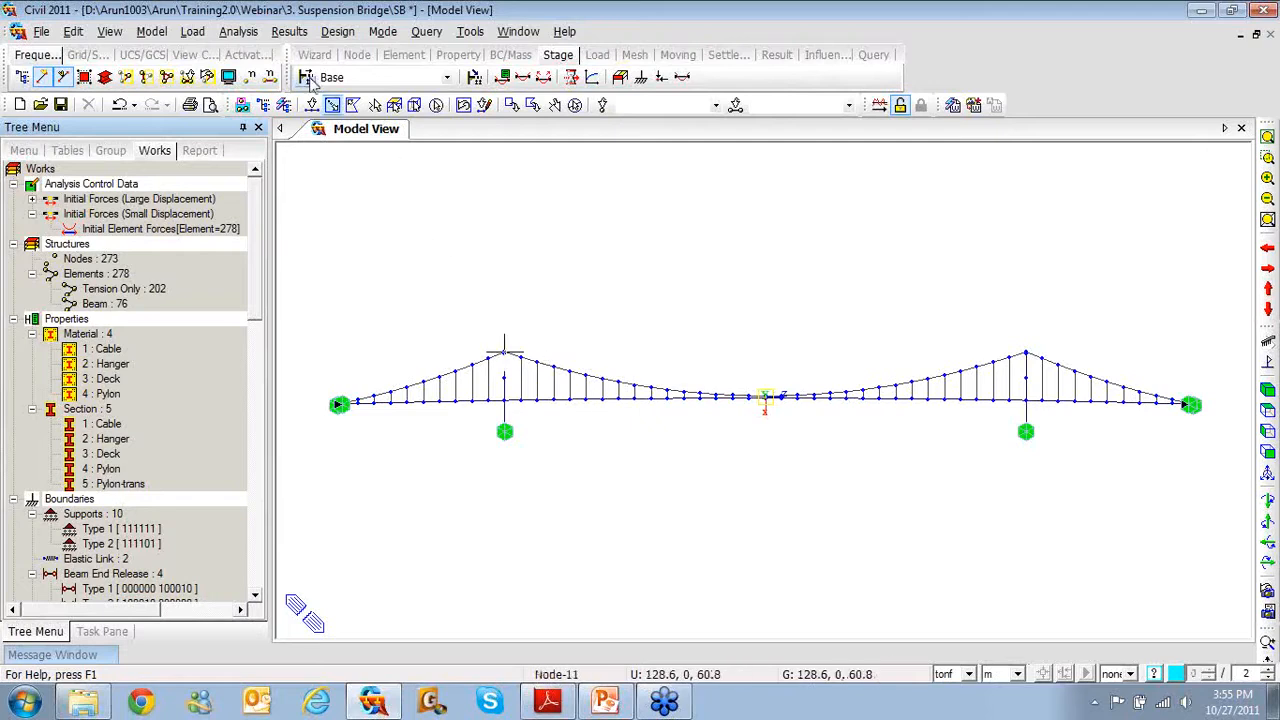
Define LC1, LC2 and LC3 as User Defined Load (USER) static load cases
{"action": "left_click", "coordinate": [193, 32]}
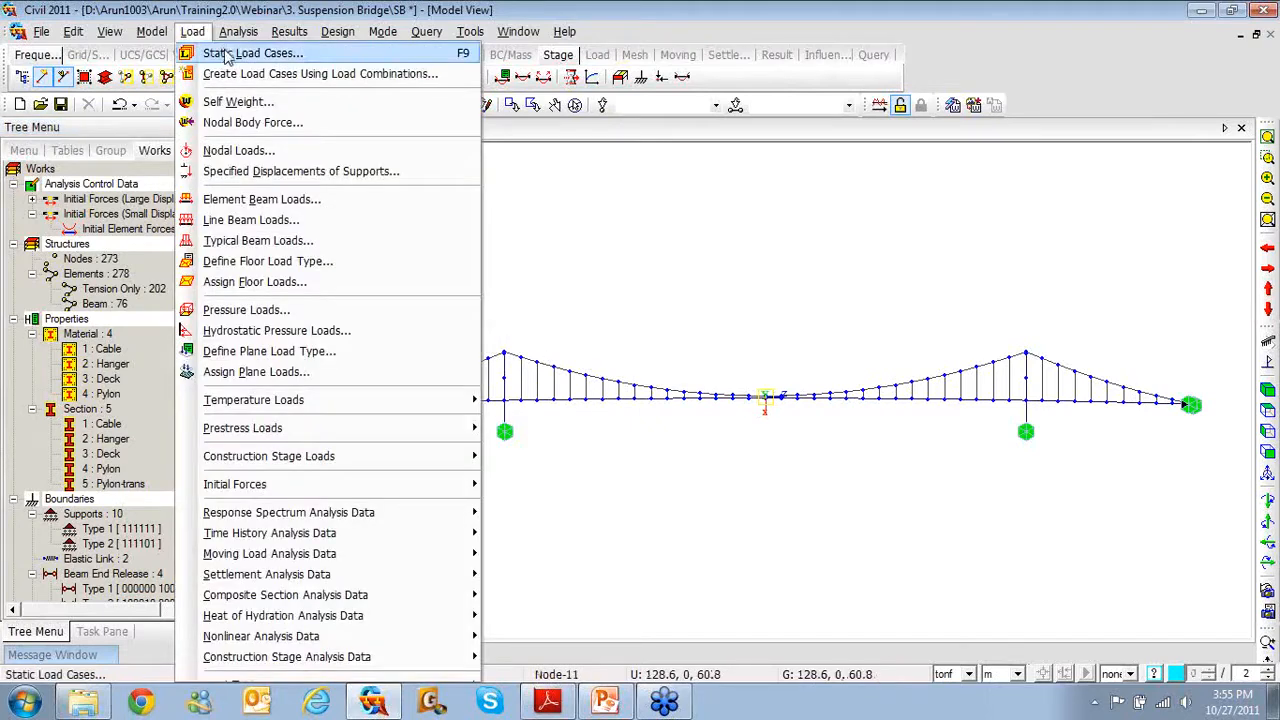
{"action": "left_click", "coordinate": [240, 54]}
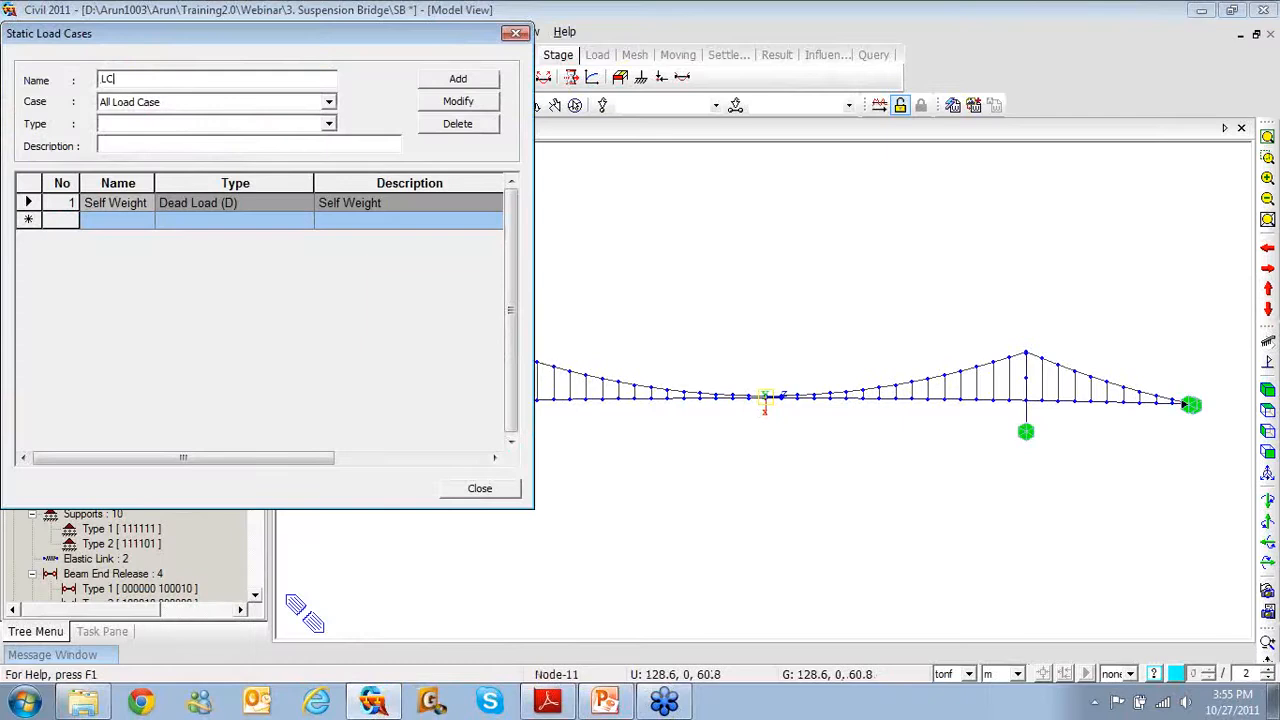
{"action": "left_click", "coordinate": [318, 126]}
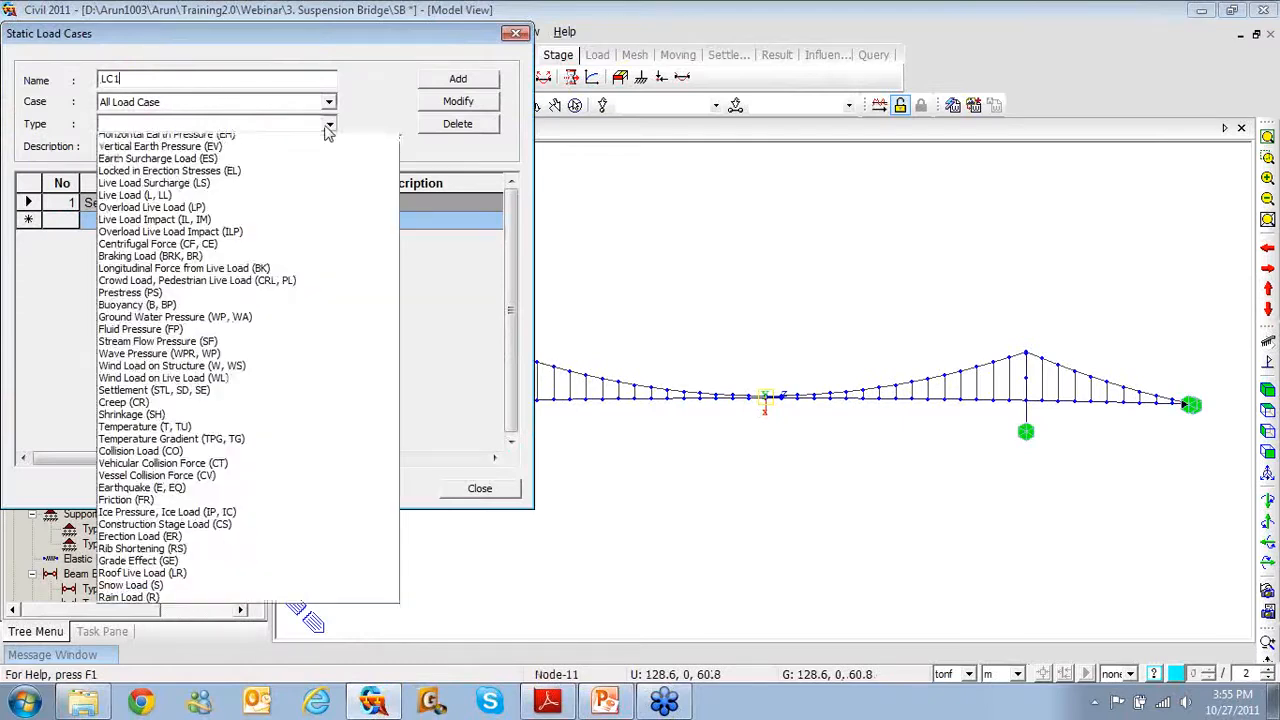
{"action": "left_click", "coordinate": [310, 142]}
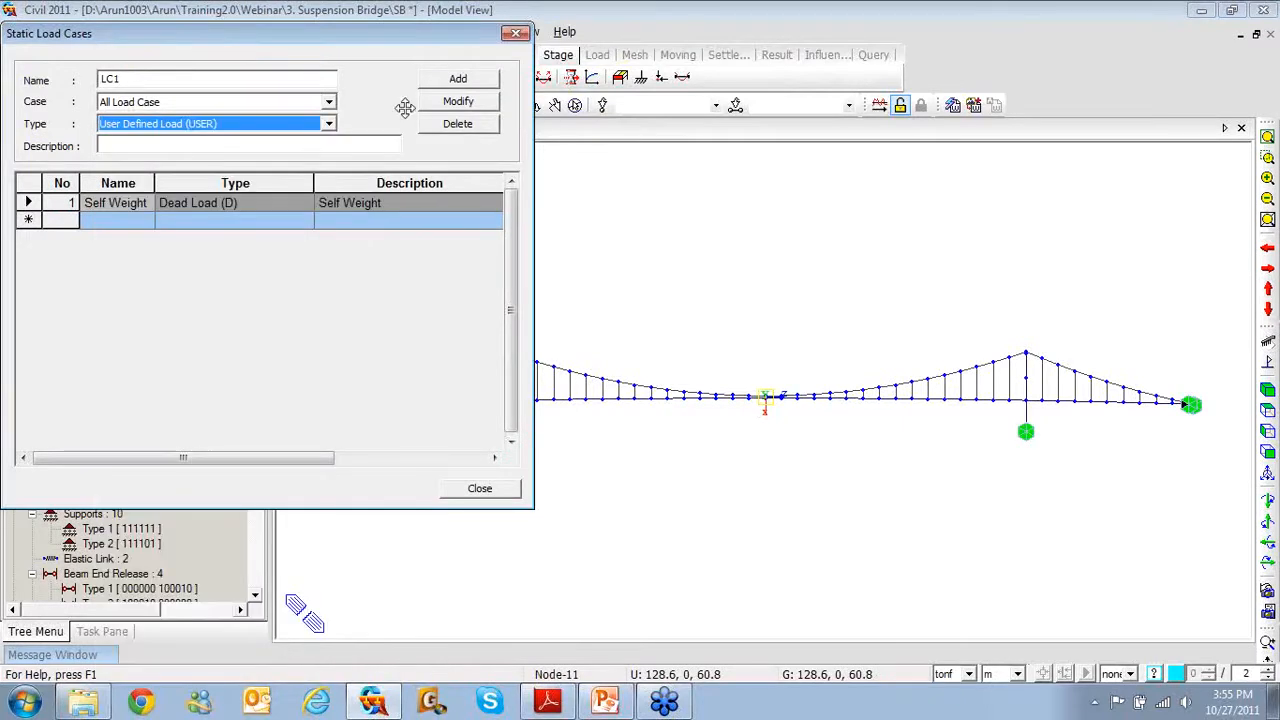
{"action": "left_click", "coordinate": [445, 80]}
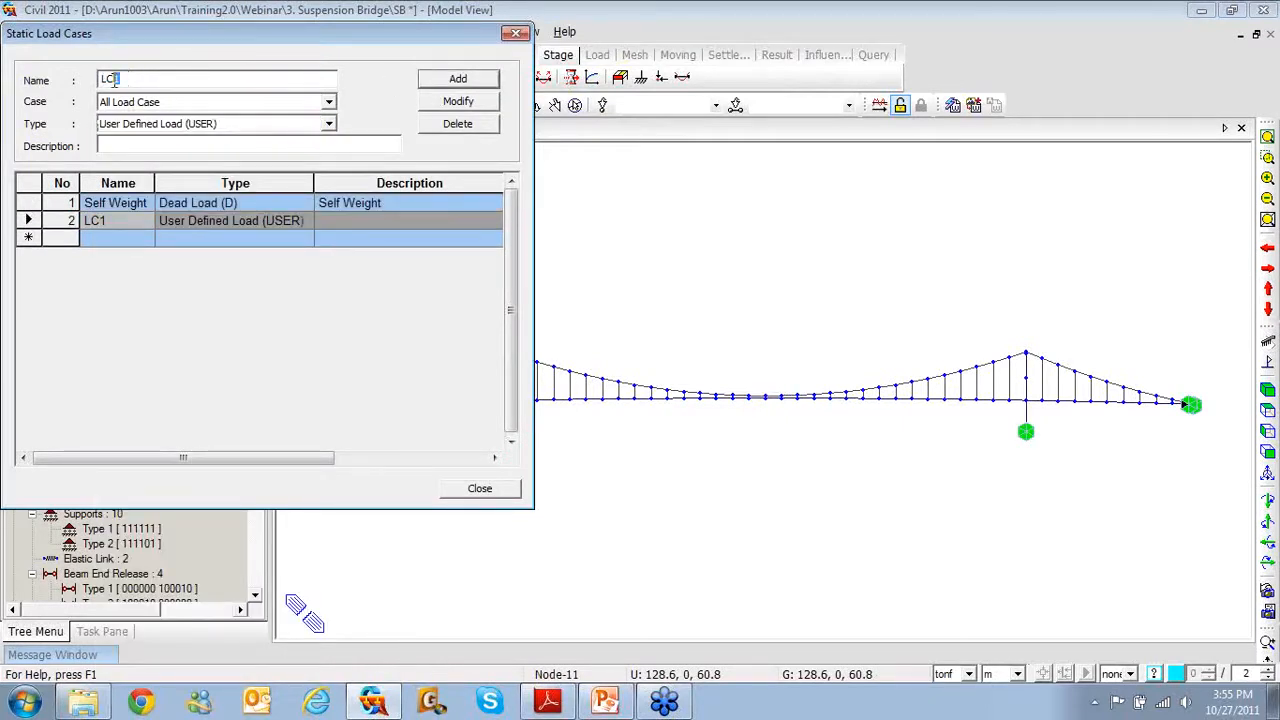
{"action": "left_click", "coordinate": [437, 78]}
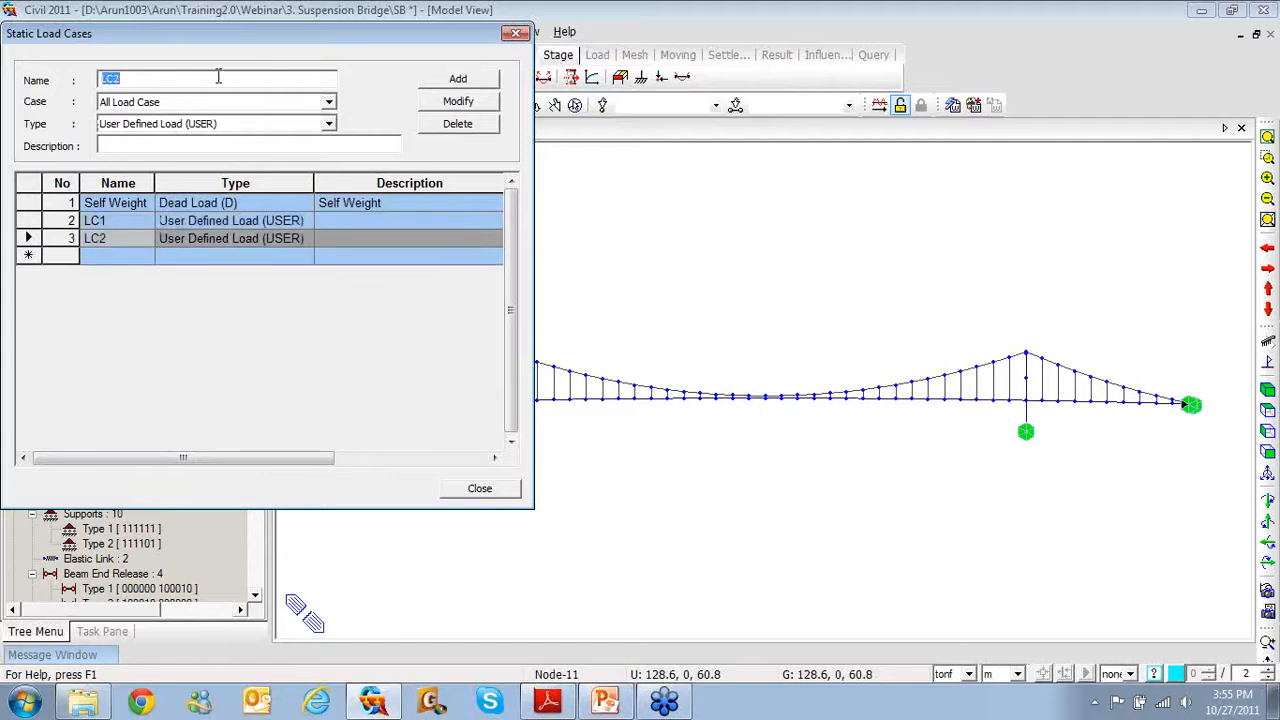
{"action": "left_click", "coordinate": [128, 79]}
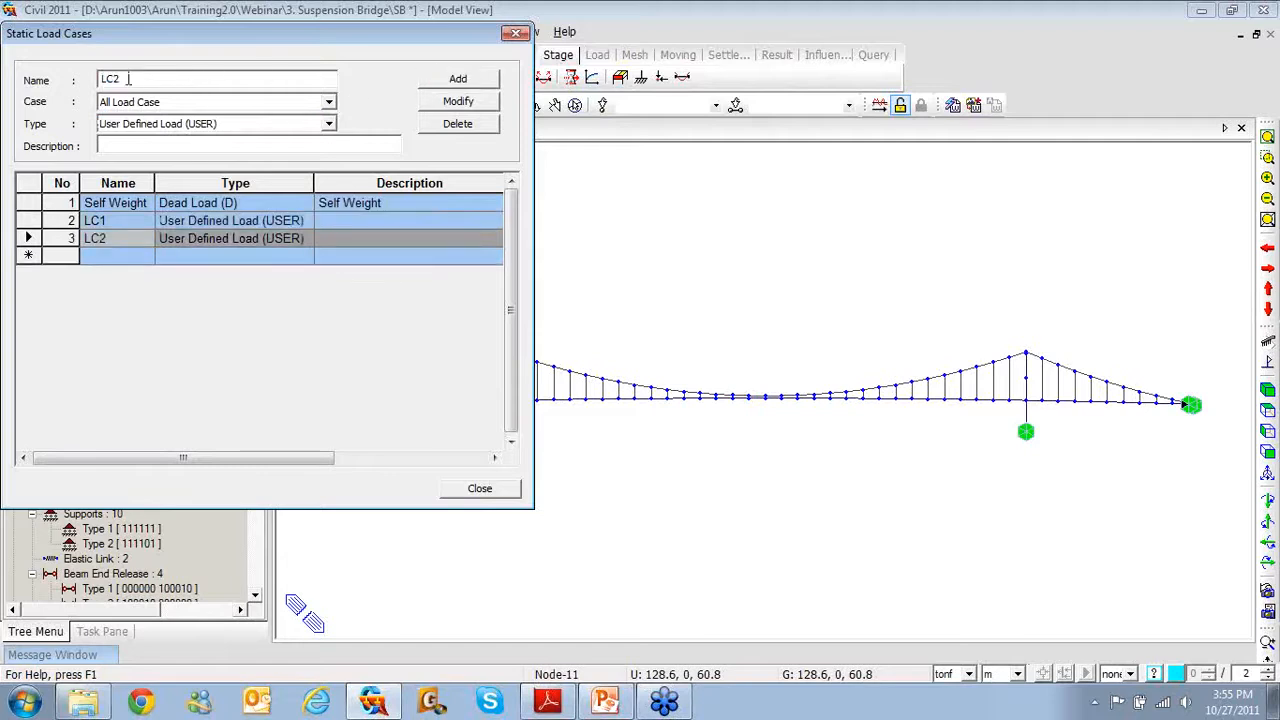
{"action": "left_click", "coordinate": [441, 84]}
{"action": "left_click", "coordinate": [516, 33]}
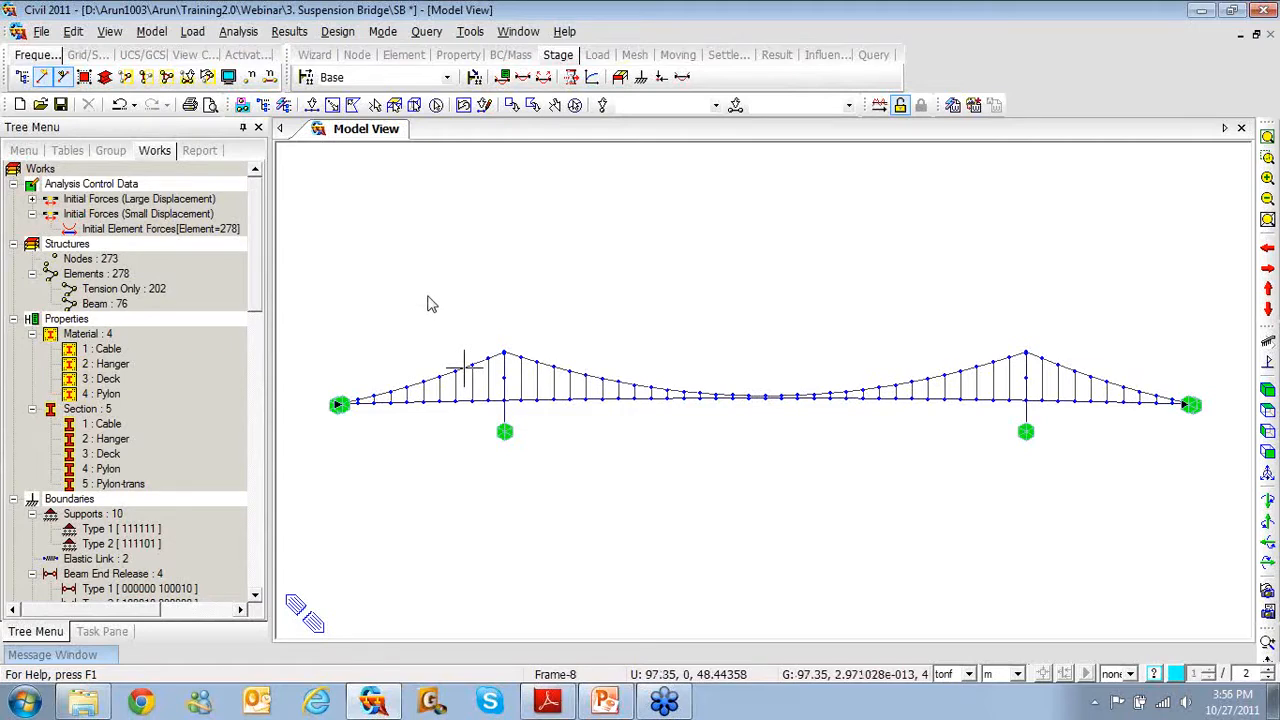
Apply an FZ -46 tonf nodal load to node 231 under LC1
{"action": "mouse_move", "coordinate": [463, 368]}
{"action": "right_click", "coordinate": [448, 212]}
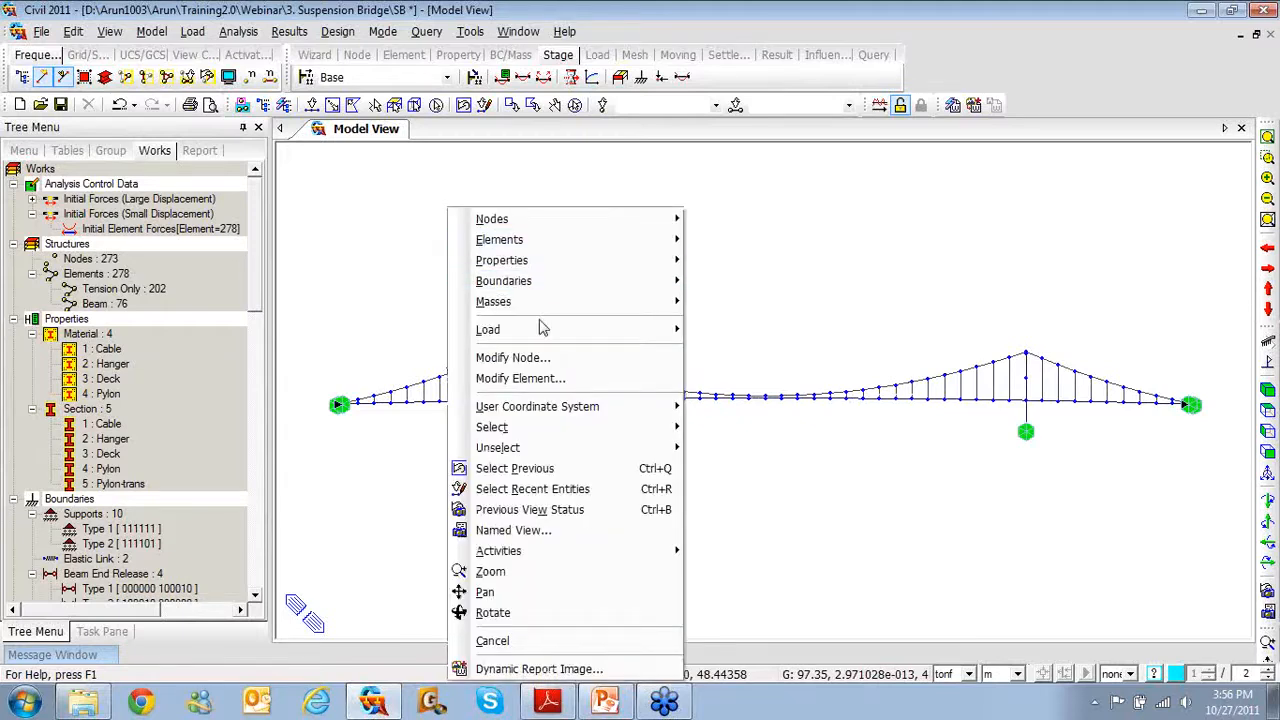
{"action": "mouse_move", "coordinate": [574, 333]}
{"action": "left_click", "coordinate": [748, 110]}
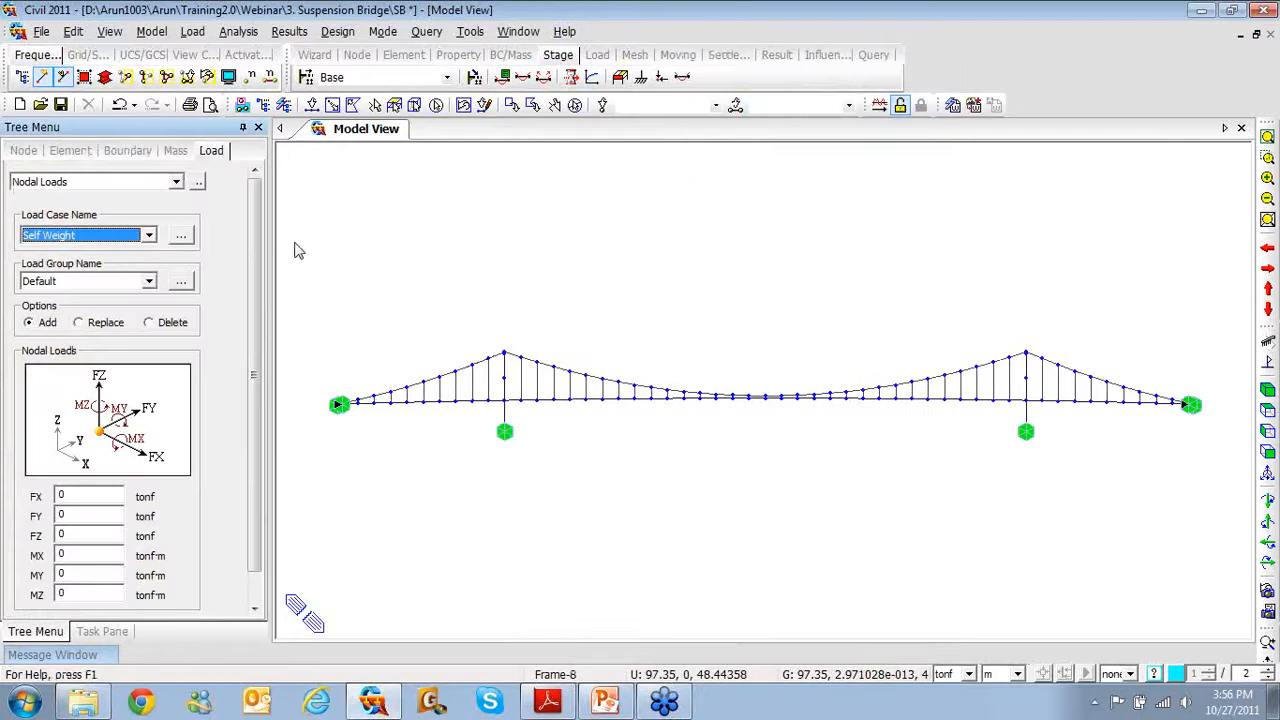
{"action": "left_click", "coordinate": [148, 234]}
{"action": "left_click", "coordinate": [90, 262]}
{"action": "left_click_drag", "start_coordinate": [251, 332], "coordinate": [257, 419]}
{"action": "left_click_drag", "start_coordinate": [78, 502], "coordinate": [22, 506]}
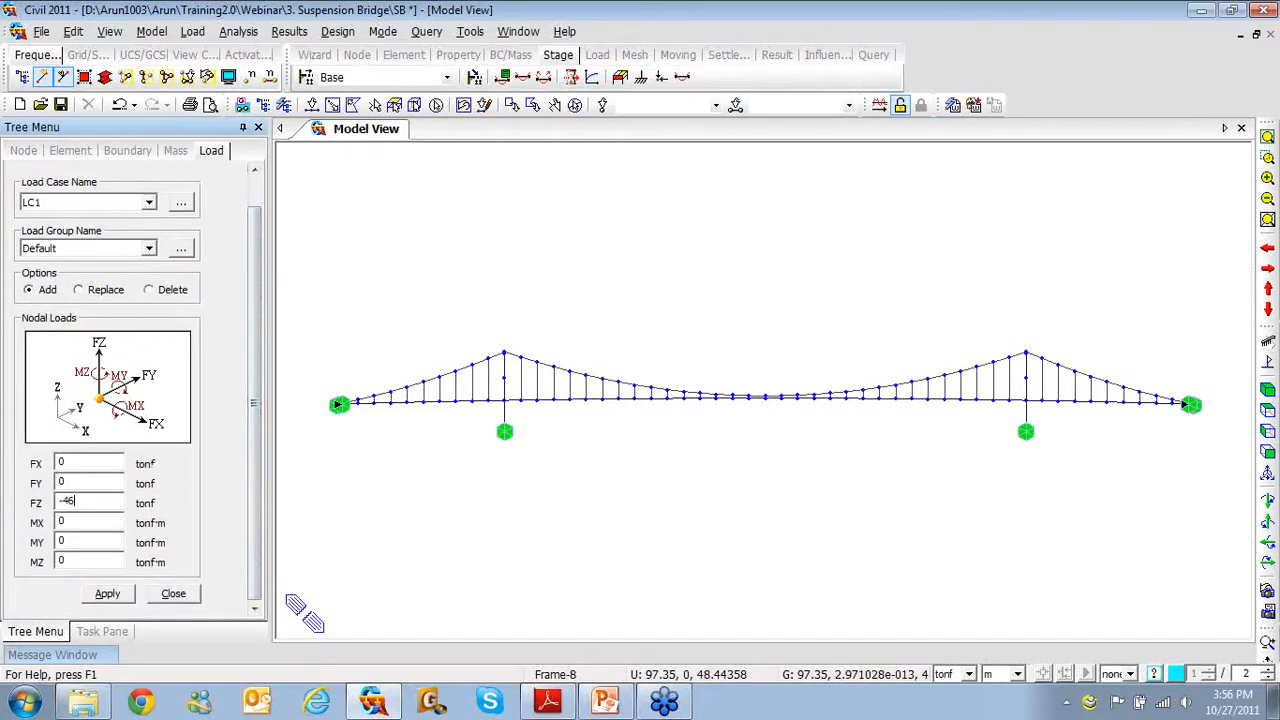
{"action": "type", "text": "-46"}
{"action": "left_click", "coordinate": [656, 106]}
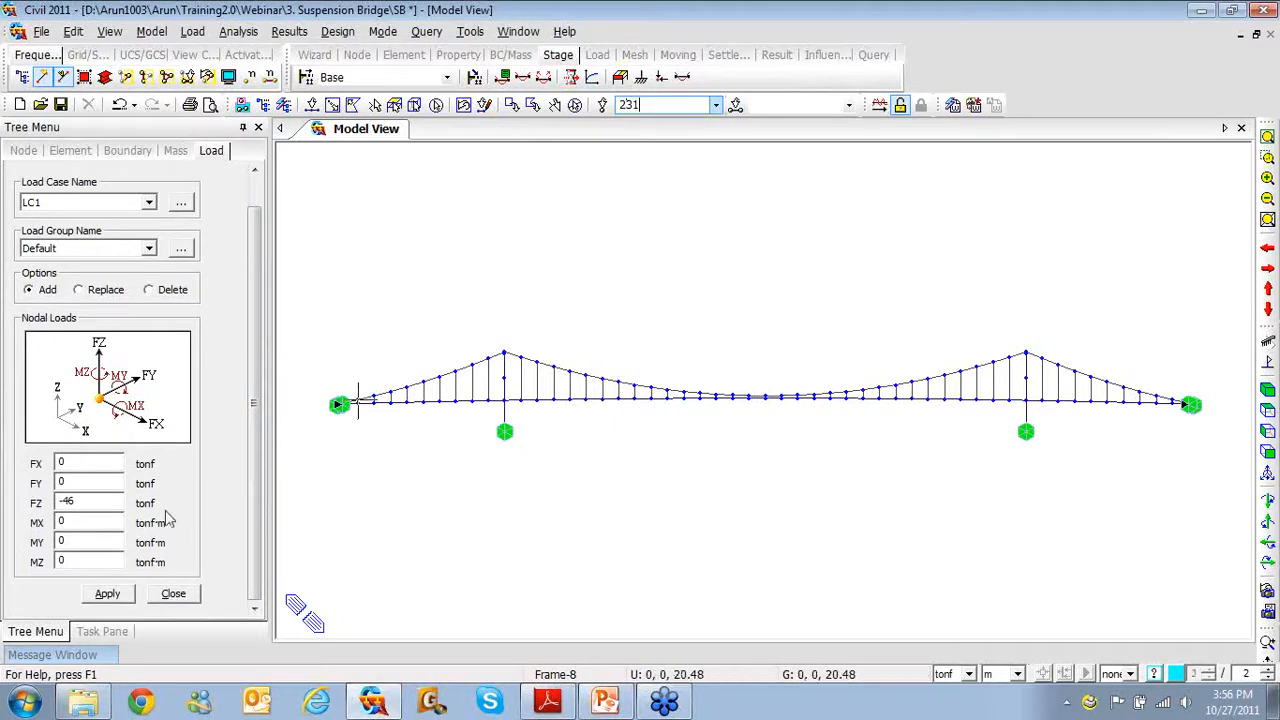
{"action": "left_click", "coordinate": [107, 594]}
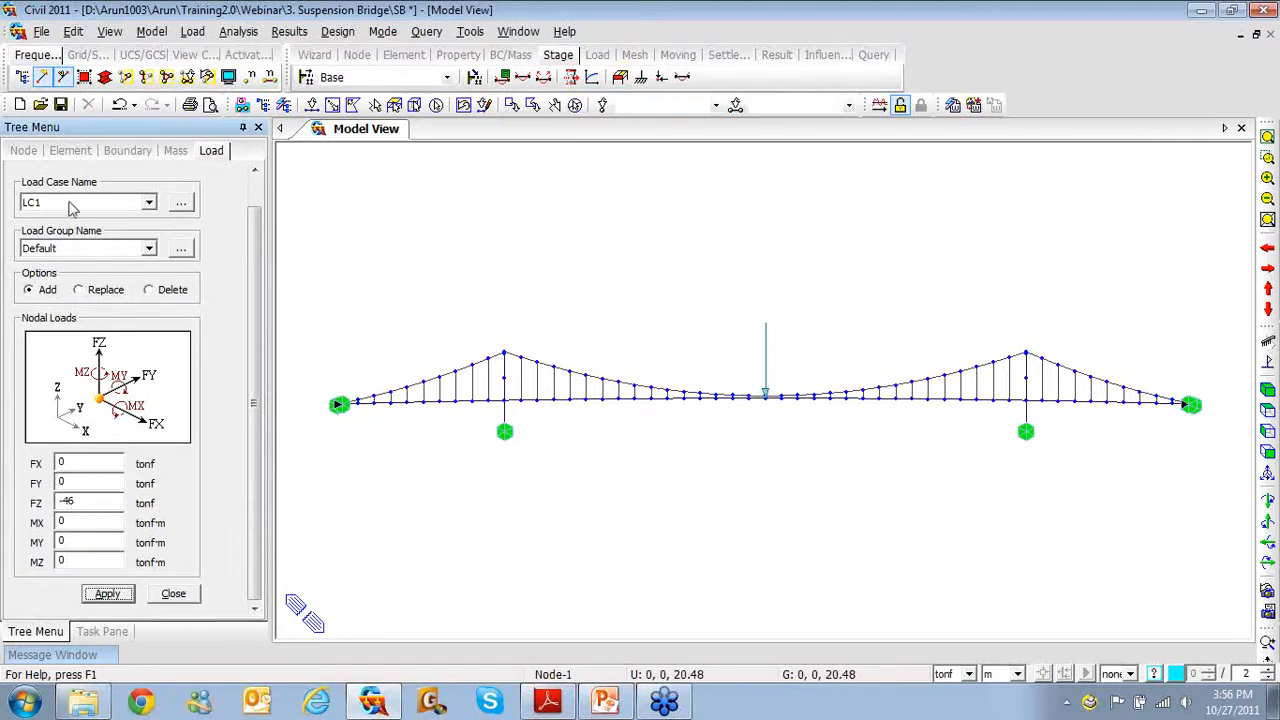
Apply the same FZ -46 tonf nodal load to node 223 under LC2
{"action": "left_click", "coordinate": [148, 202]}
{"action": "left_click", "coordinate": [103, 250]}
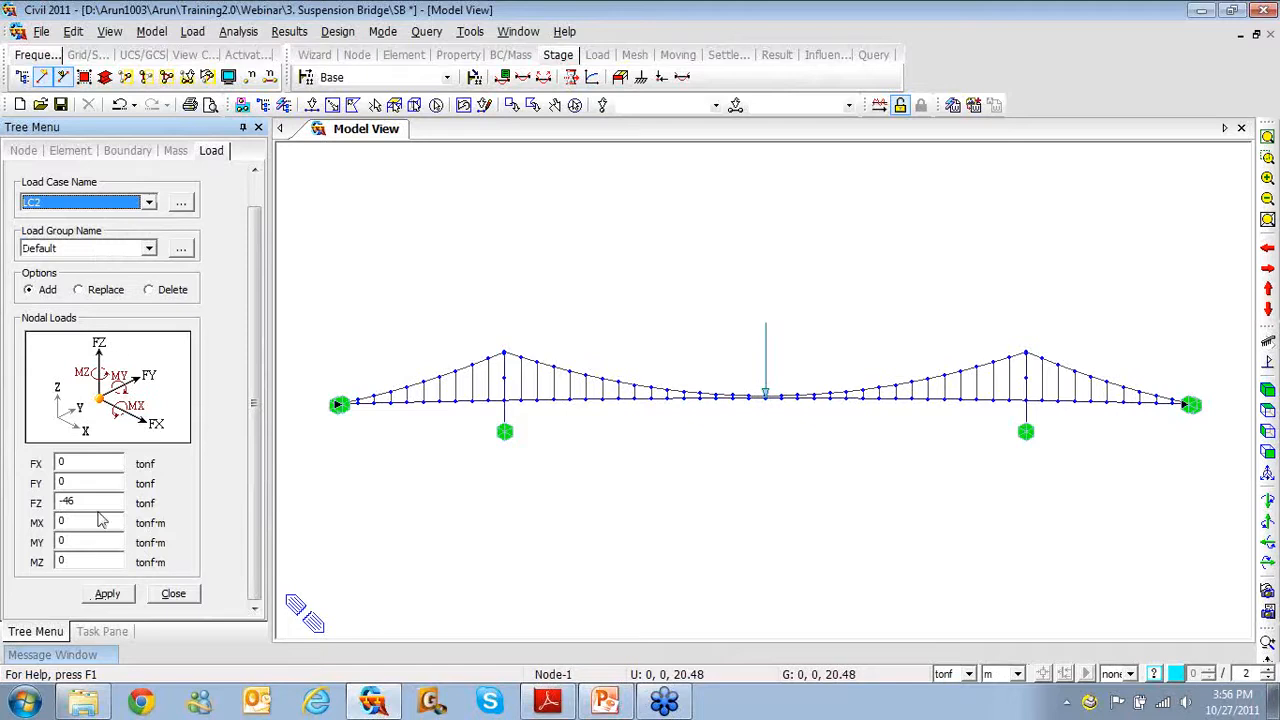
{"action": "left_click", "coordinate": [643, 108]}
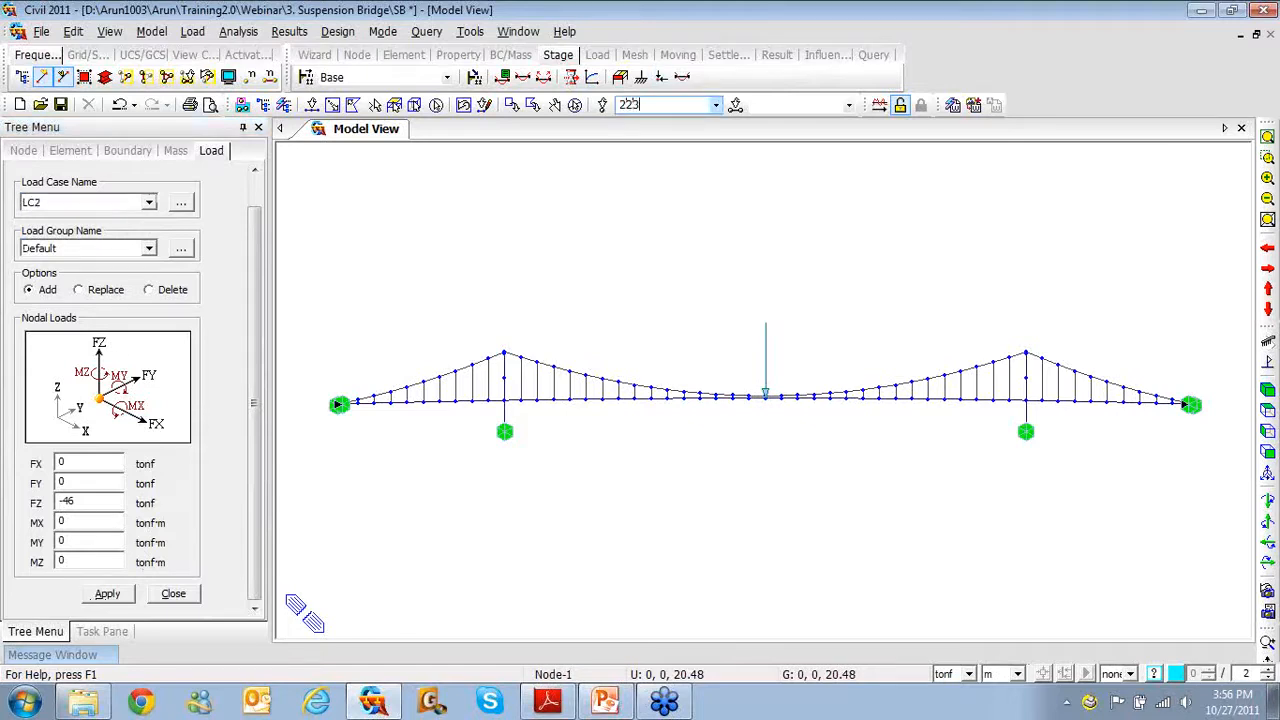
{"action": "left_click", "coordinate": [107, 594]}
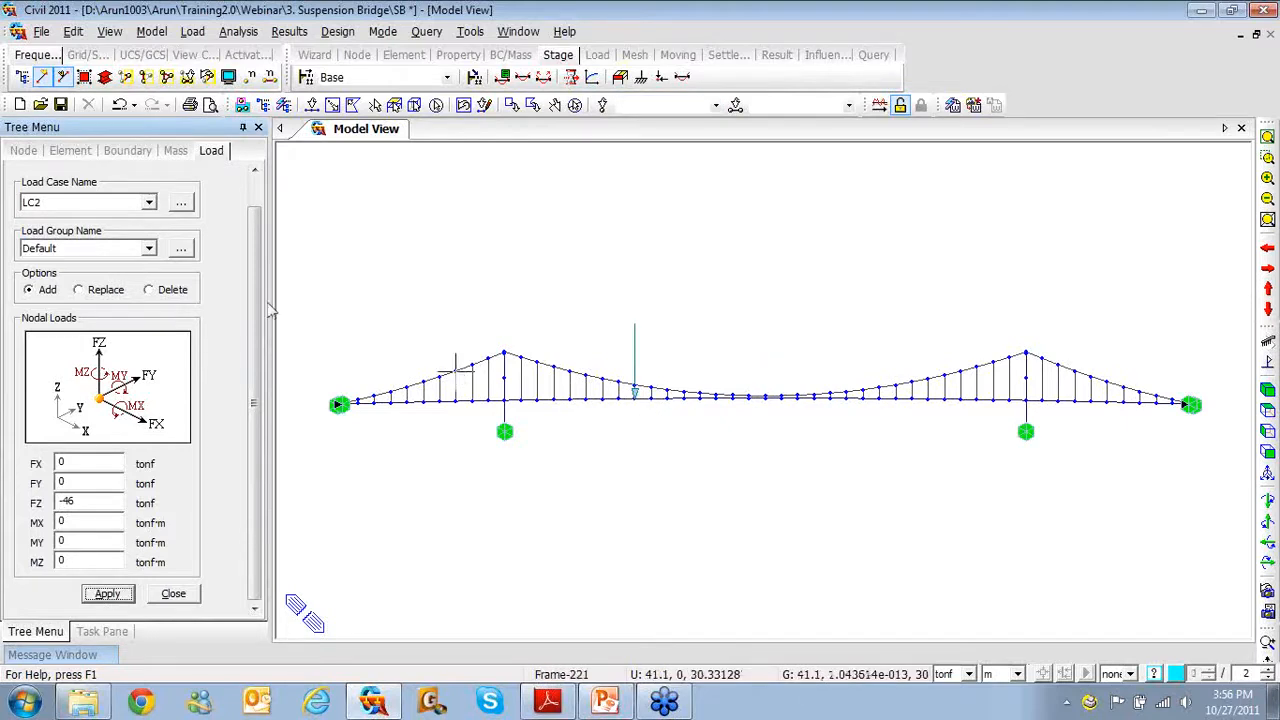
Apply FZ -46 tonf to node 210 under LC3, then save and run the analysis
{"action": "left_click", "coordinate": [148, 202]}
{"action": "left_click", "coordinate": [125, 256]}
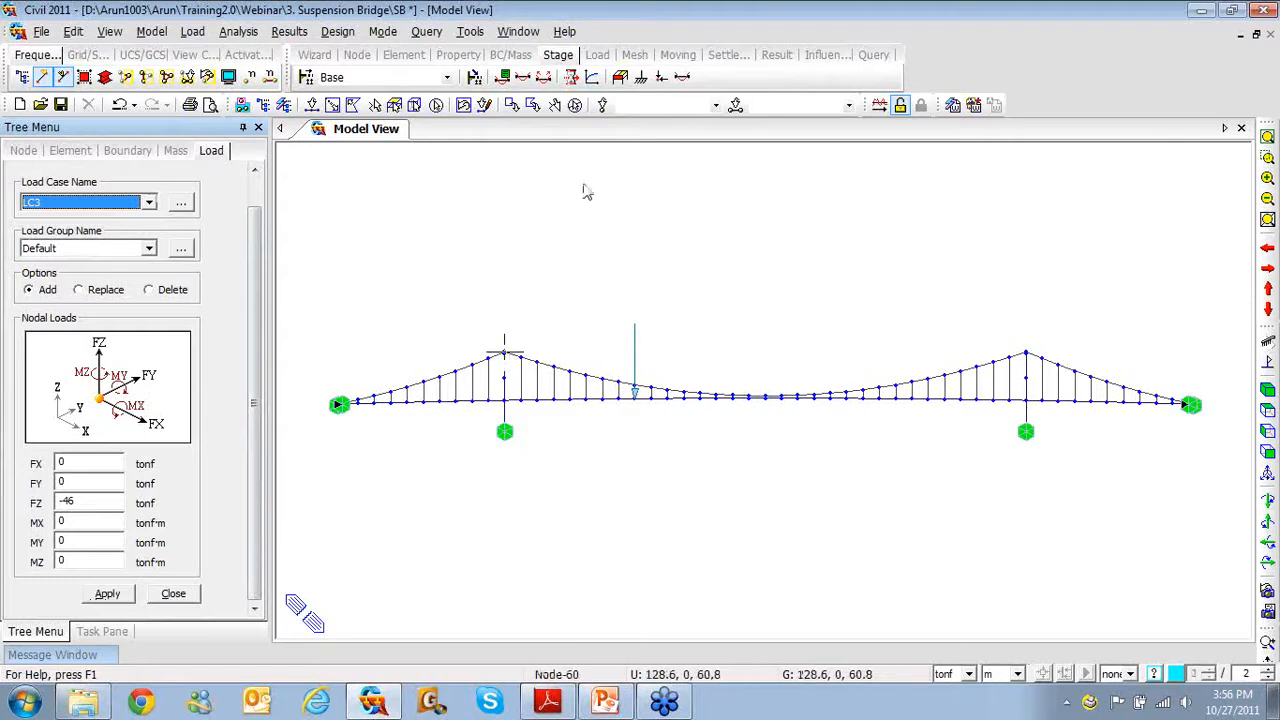
{"action": "left_click", "coordinate": [632, 105]}
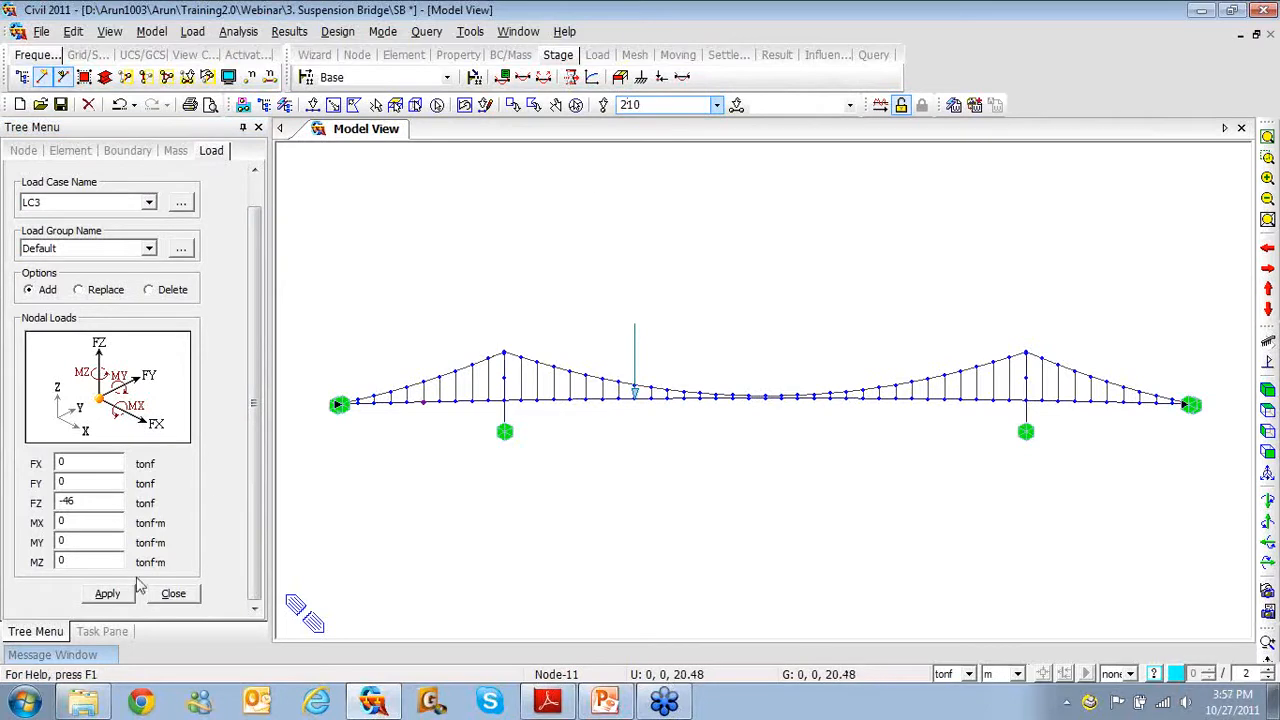
{"action": "left_click", "coordinate": [108, 594]}
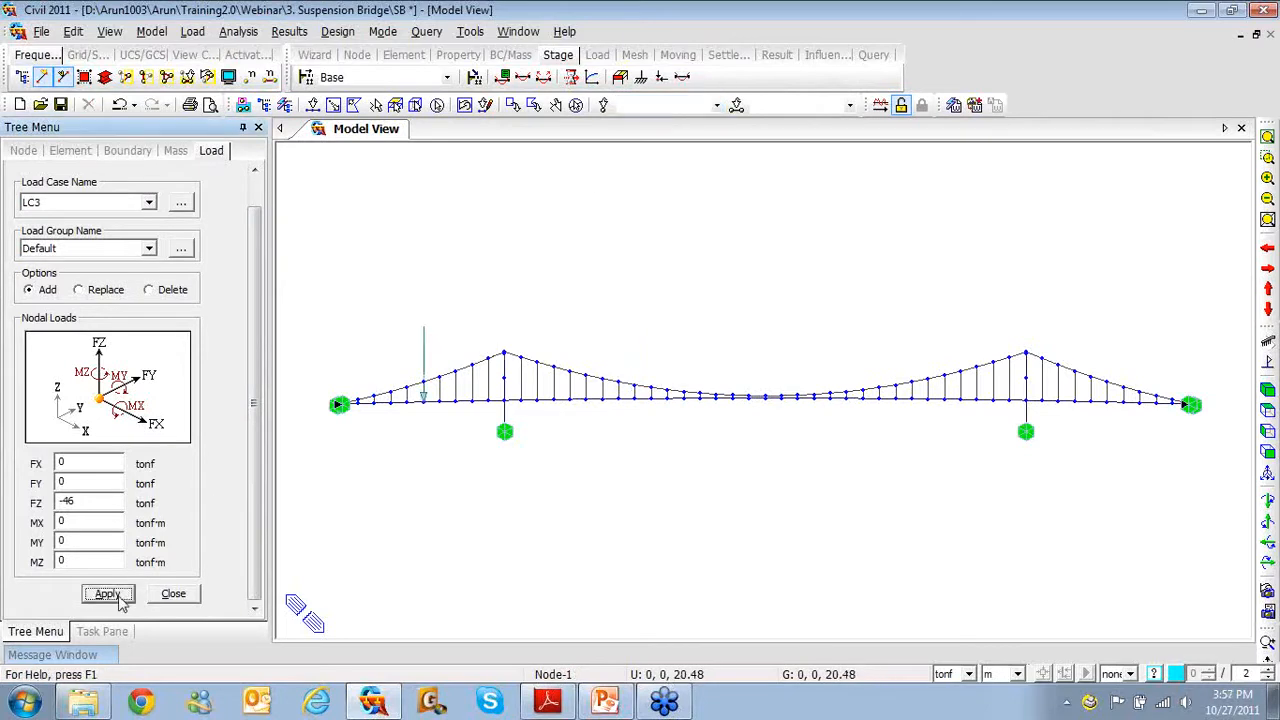
{"action": "left_click", "coordinate": [181, 600]}
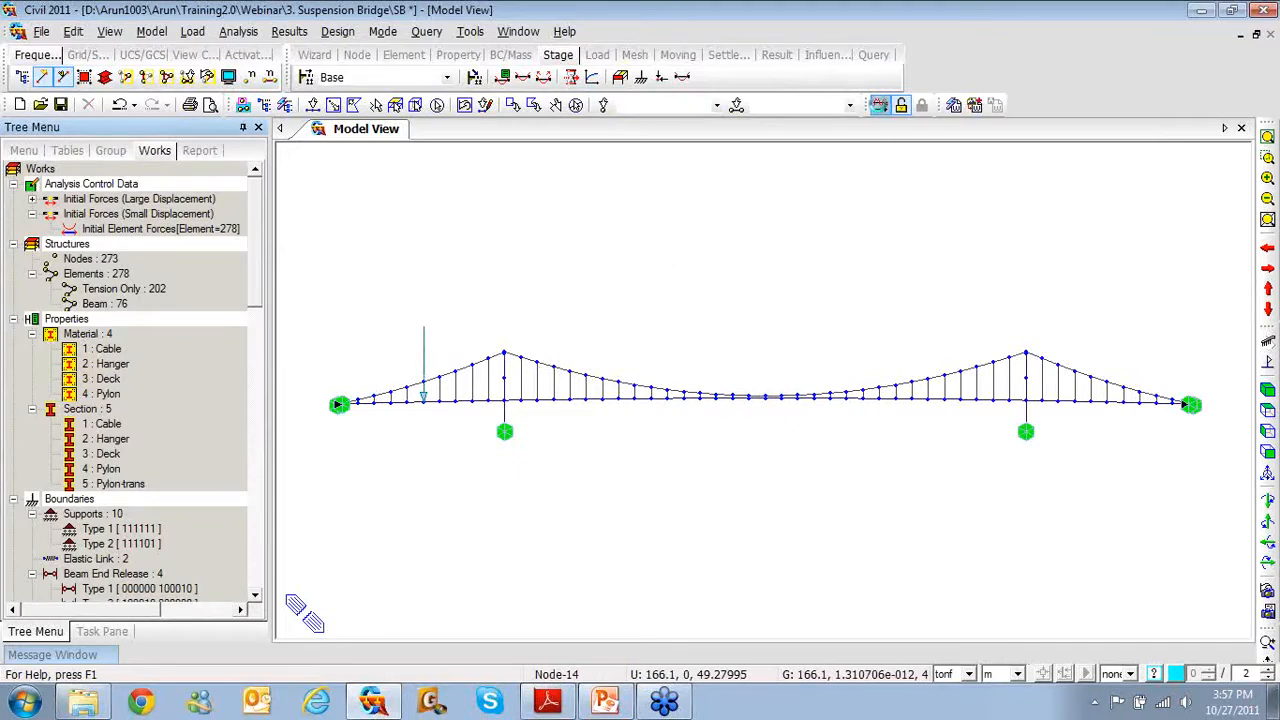
{"action": "key", "text": "ctrl+s"}
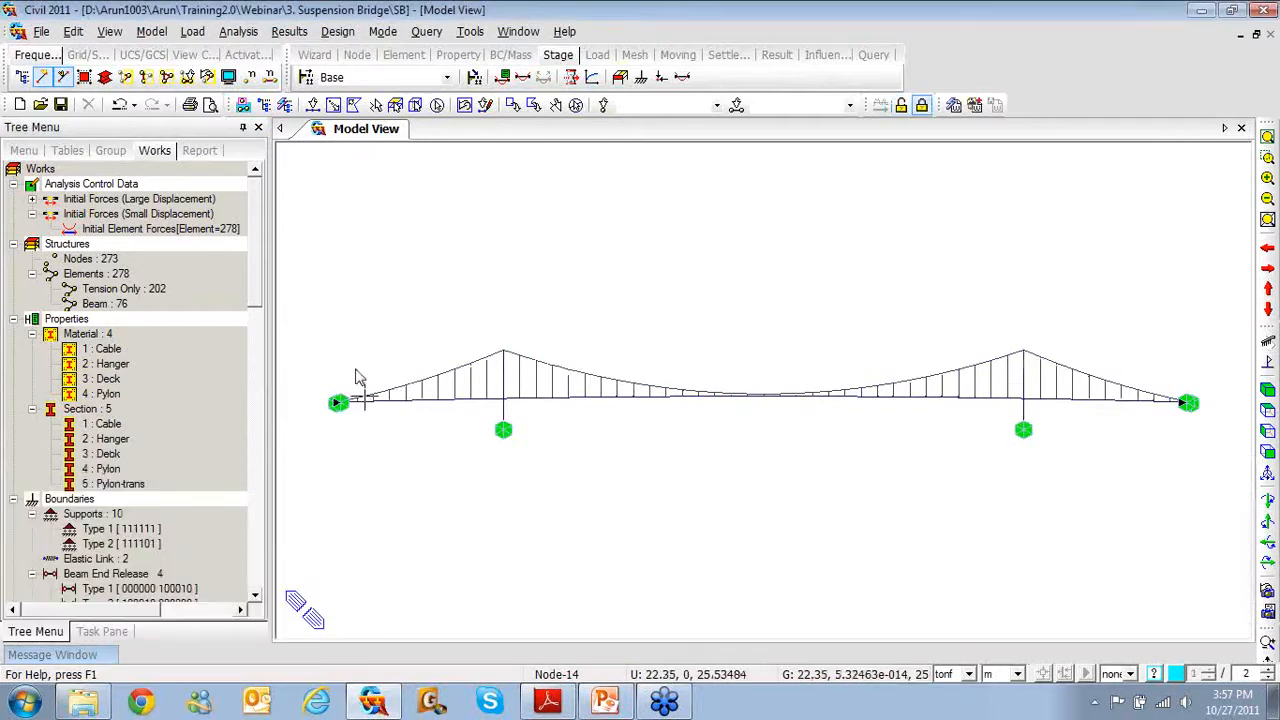
Plot the Self Weight deformed shape with undeformed outline and legend, and open Deformation Details
{"action": "mouse_move", "coordinate": [362, 377]}
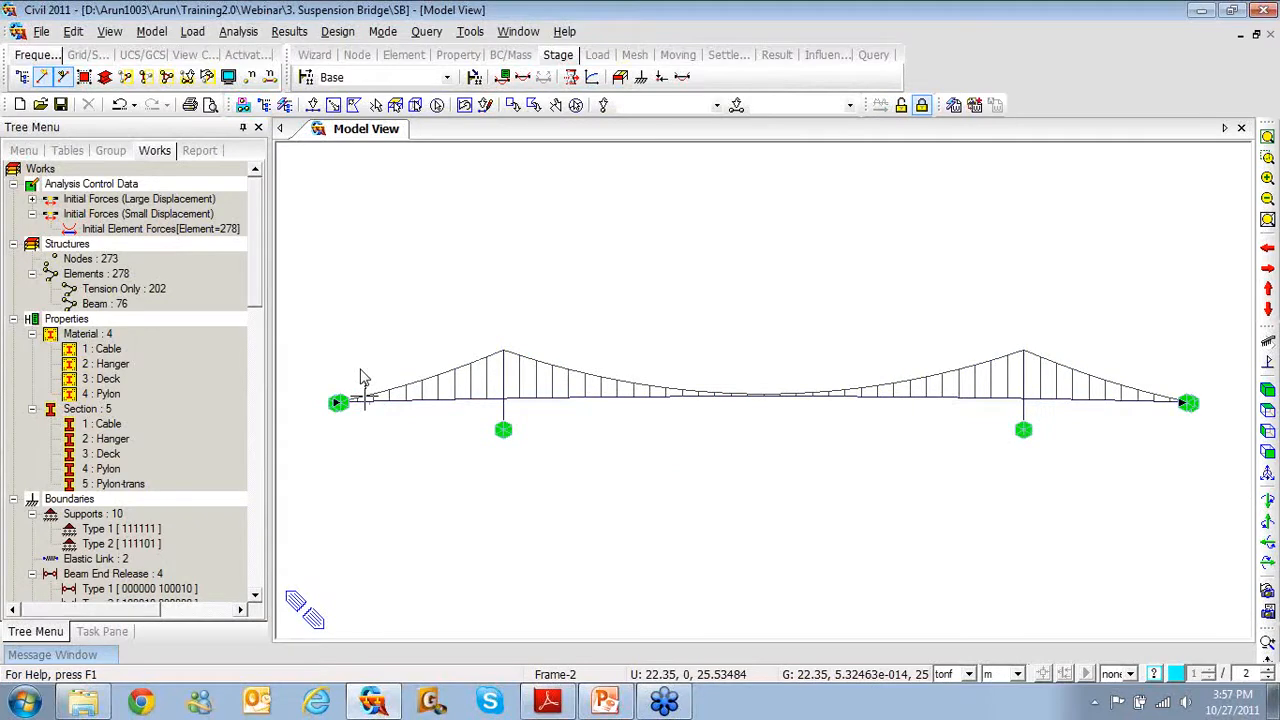
{"action": "right_click", "coordinate": [487, 208]}
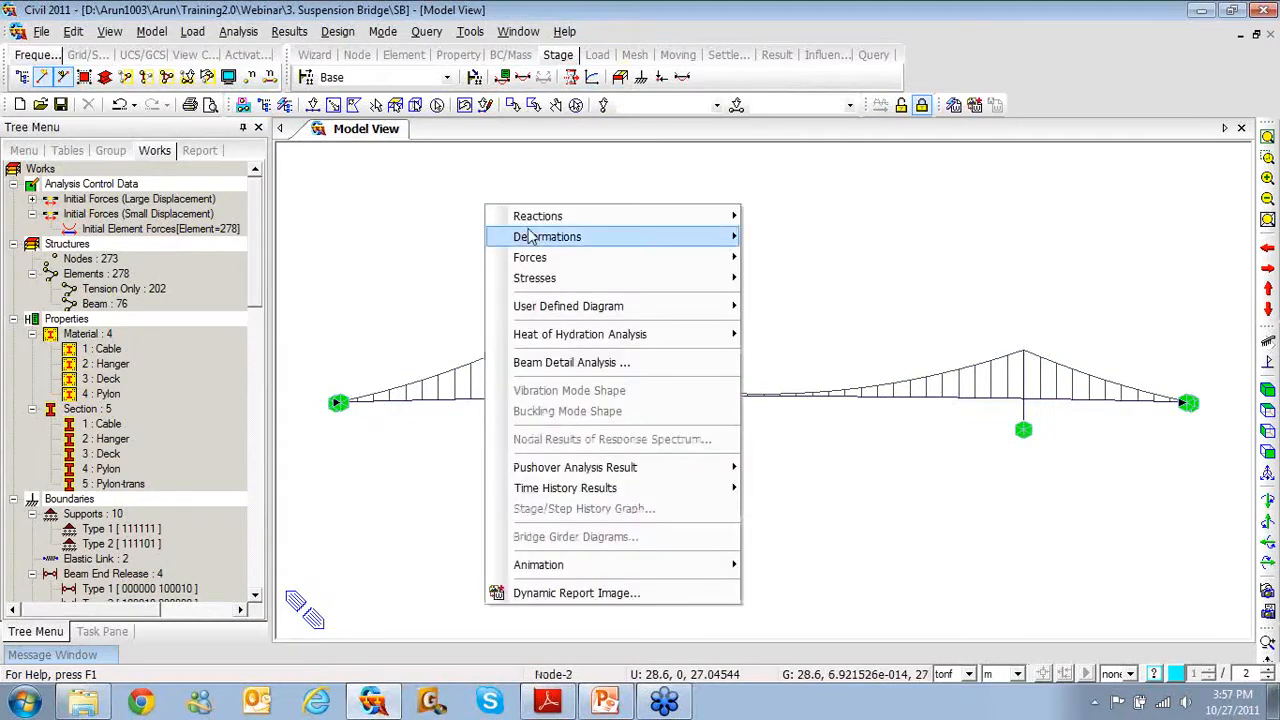
{"action": "mouse_move", "coordinate": [548, 238]}
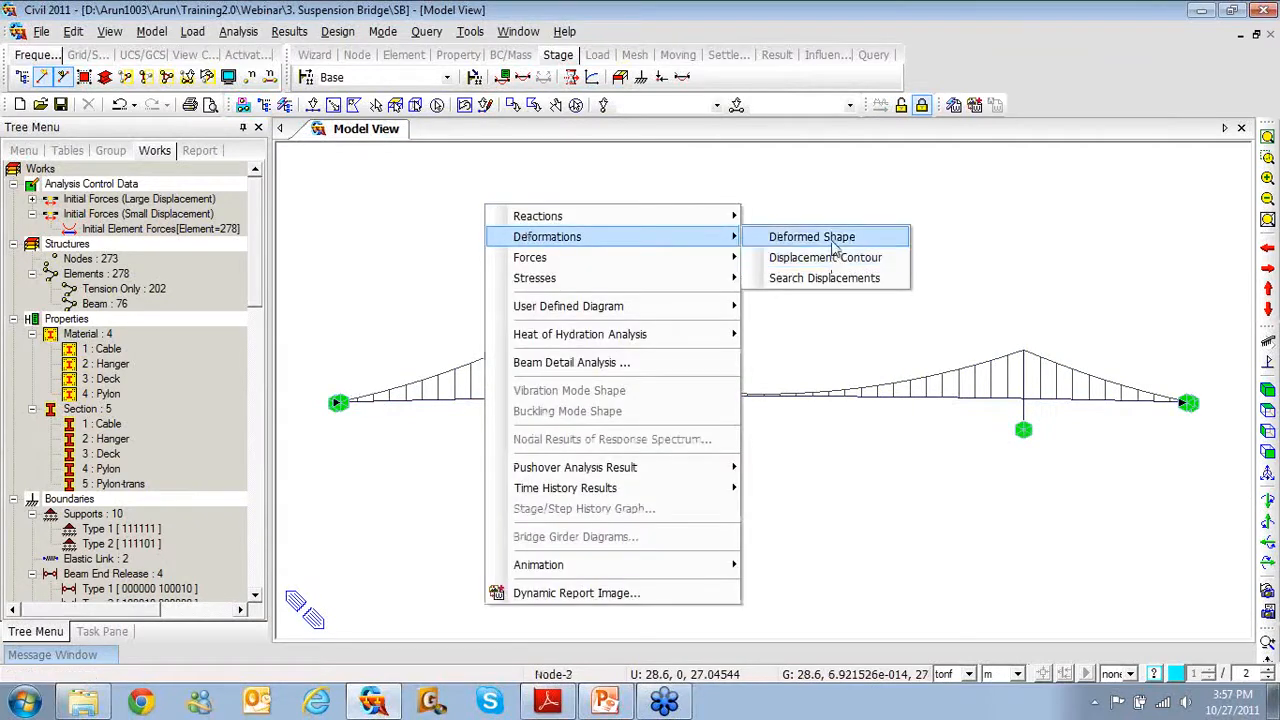
{"action": "left_click", "coordinate": [812, 237]}
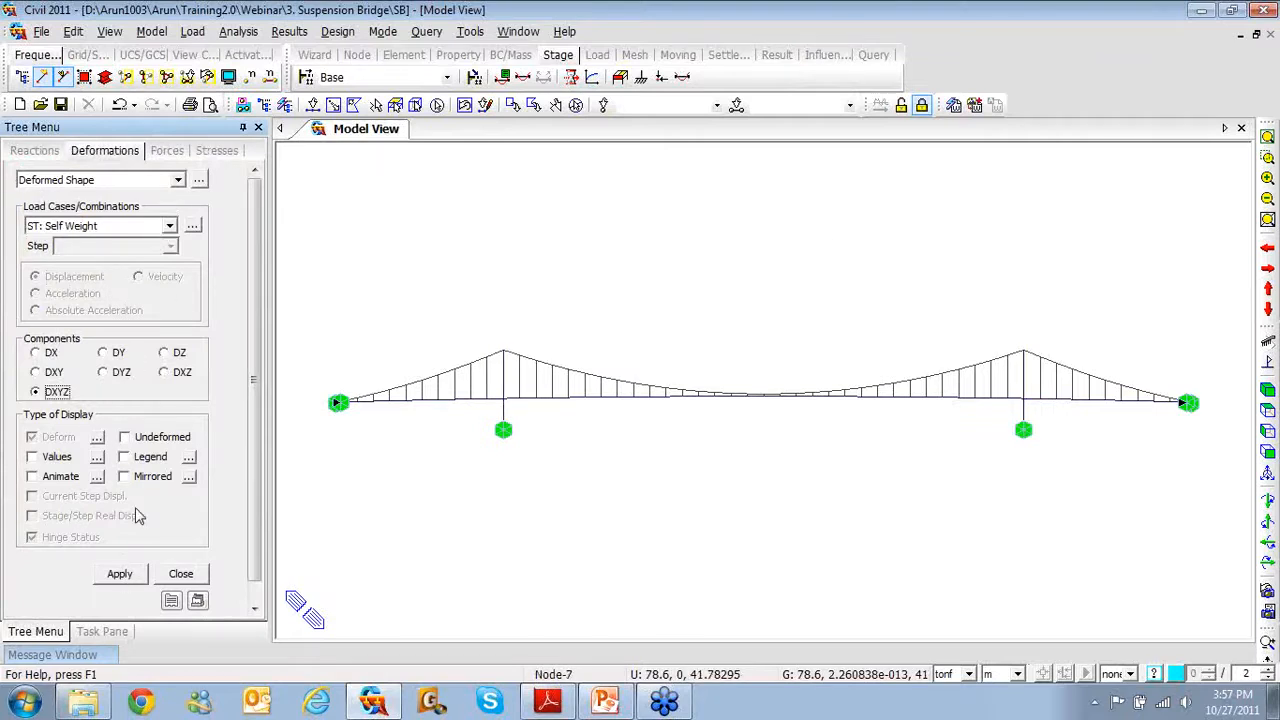
{"action": "left_click", "coordinate": [124, 437]}
{"action": "left_click", "coordinate": [124, 456]}
{"action": "left_click", "coordinate": [119, 573]}
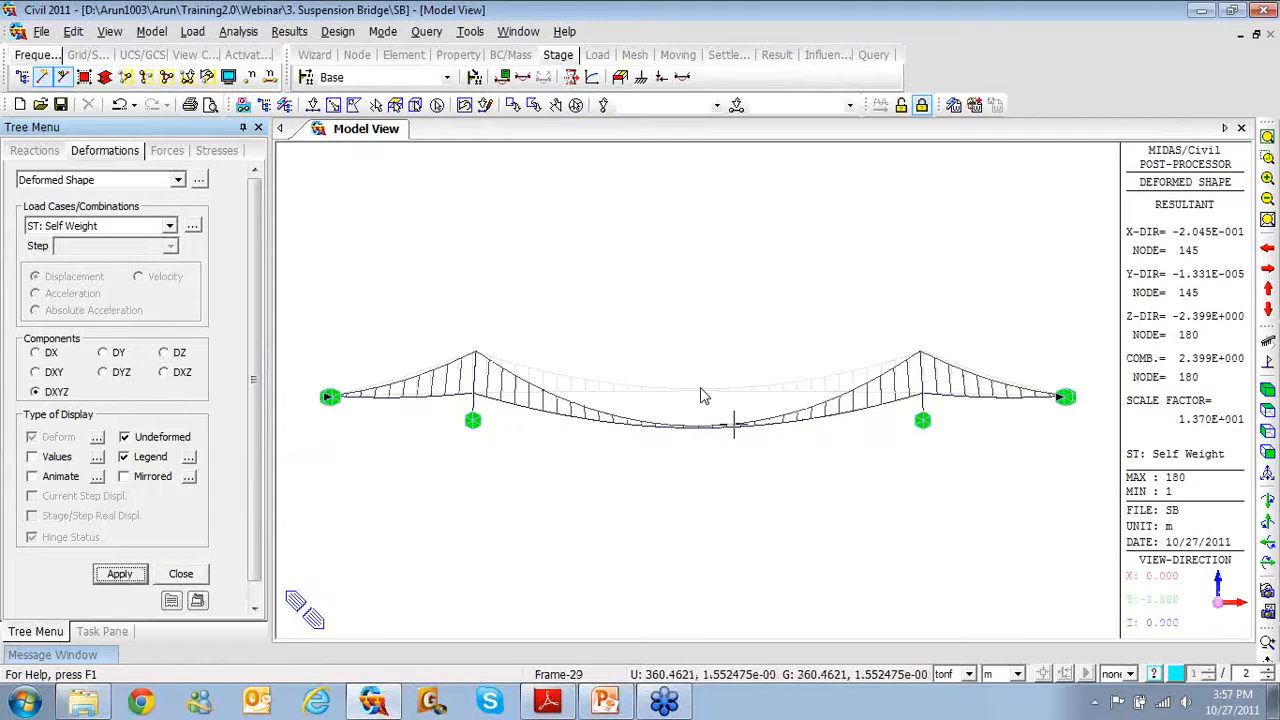
{"action": "mouse_move", "coordinate": [695, 398]}
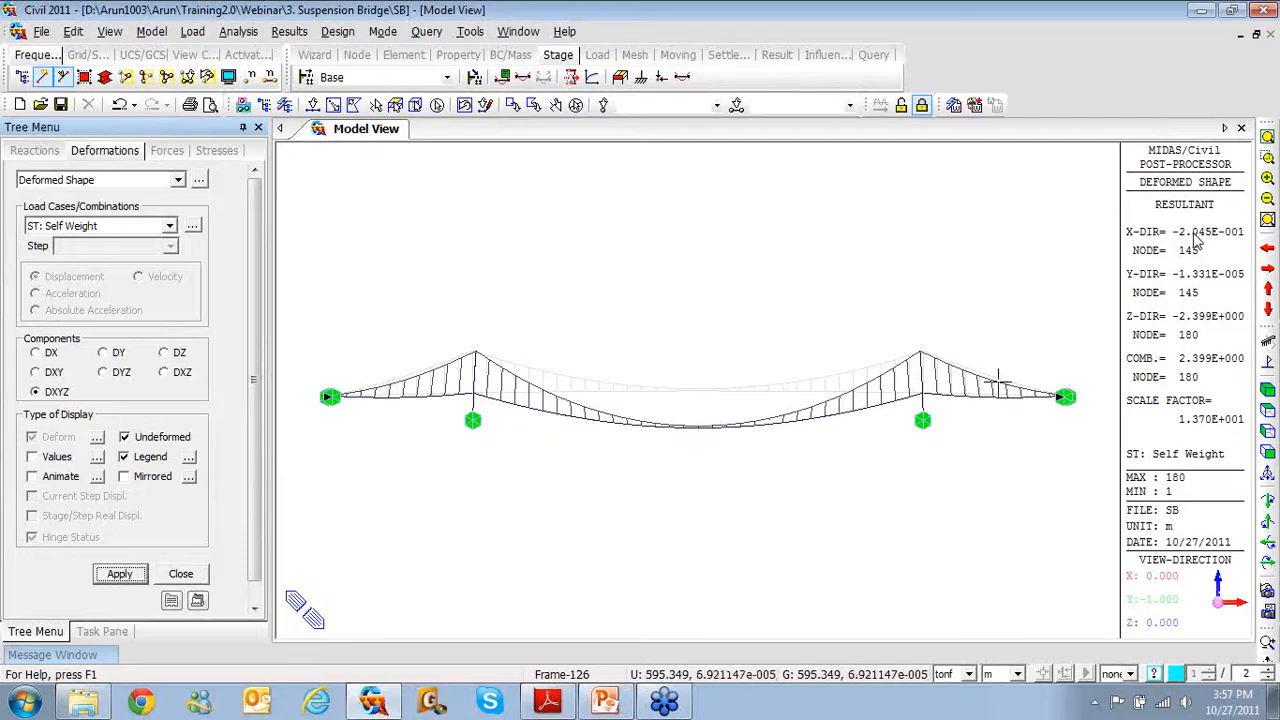
{"action": "left_click", "coordinate": [97, 437]}
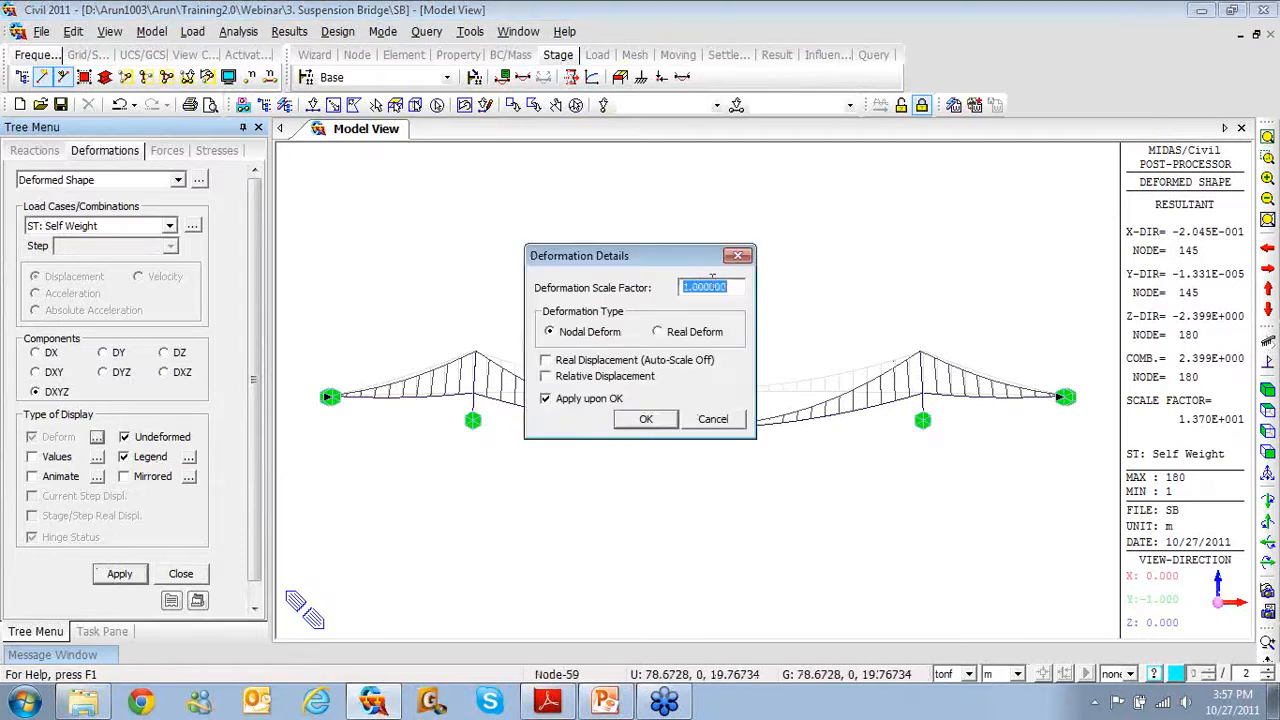
Set the deformation scale to 0.2 and display the LC1 deformed shape
{"action": "type", "text": "0.2"}
{"action": "left_click", "coordinate": [643, 421]}
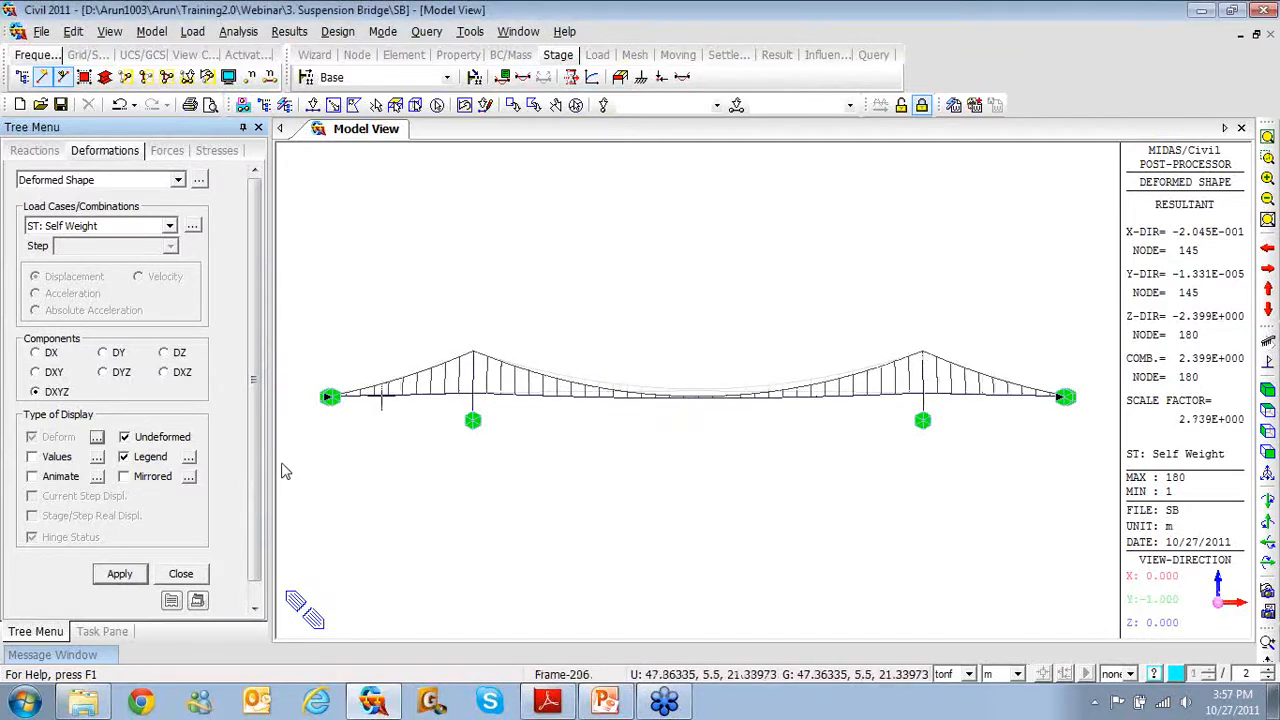
{"action": "left_click", "coordinate": [168, 227]}
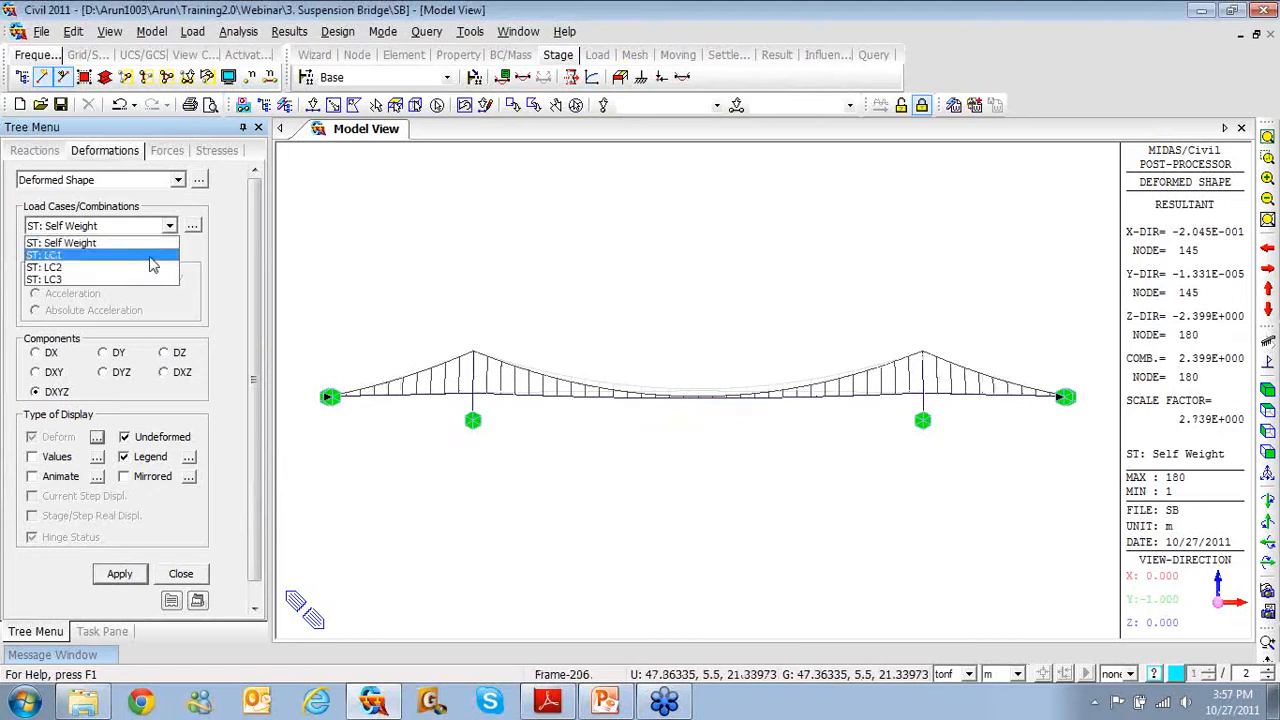
{"action": "left_click", "coordinate": [148, 268]}
{"action": "left_click", "coordinate": [140, 570]}
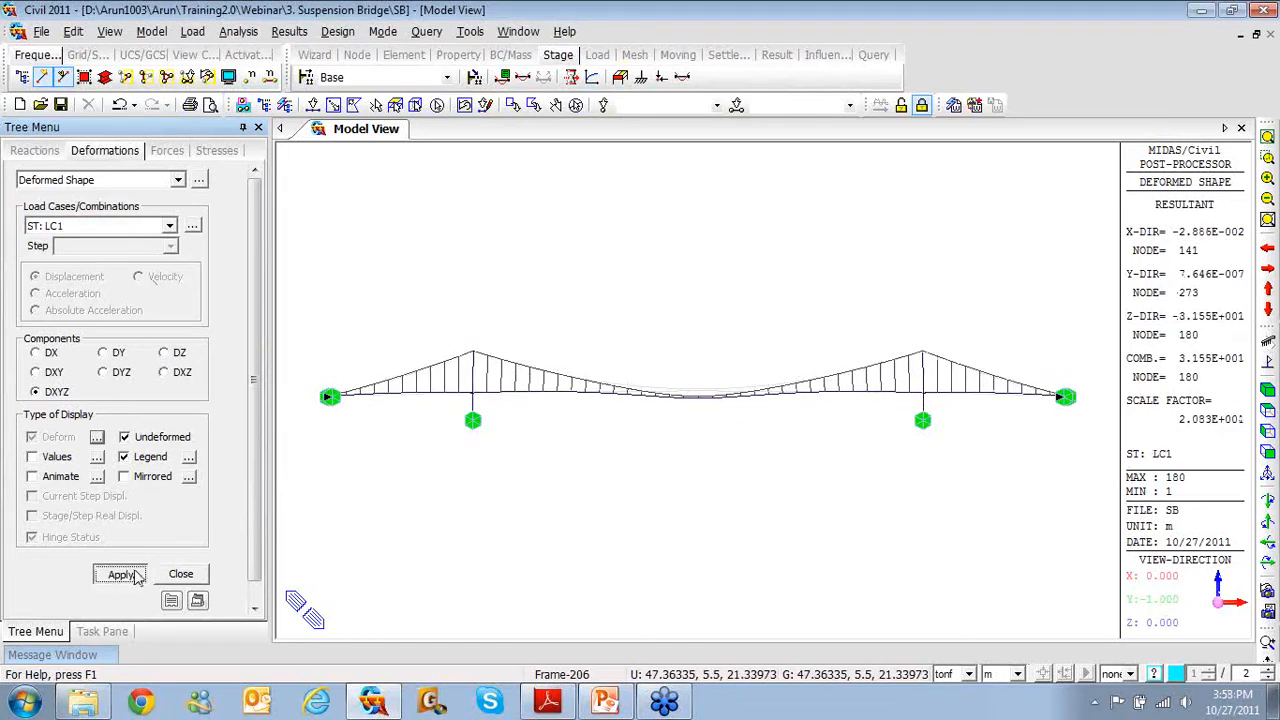
Display the deformed shape for LC2, then for LC3
{"action": "left_click", "coordinate": [168, 227]}
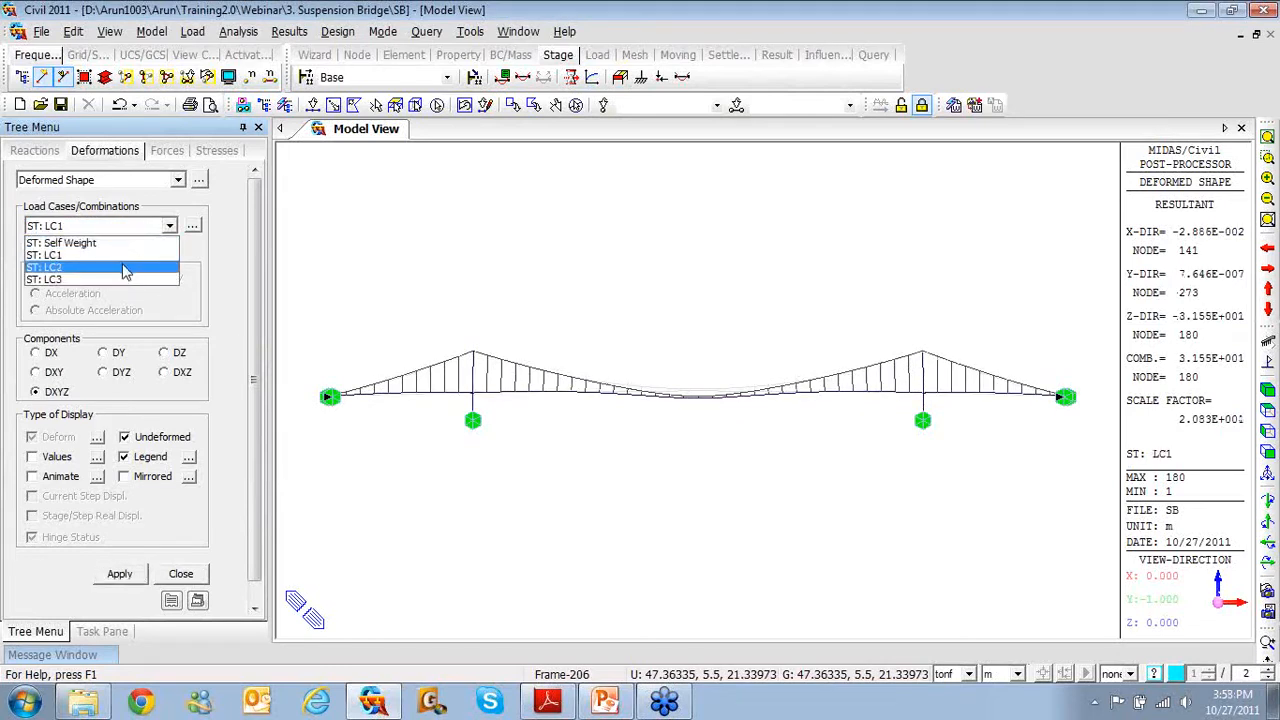
{"action": "left_click", "coordinate": [128, 268]}
{"action": "left_click", "coordinate": [122, 574]}
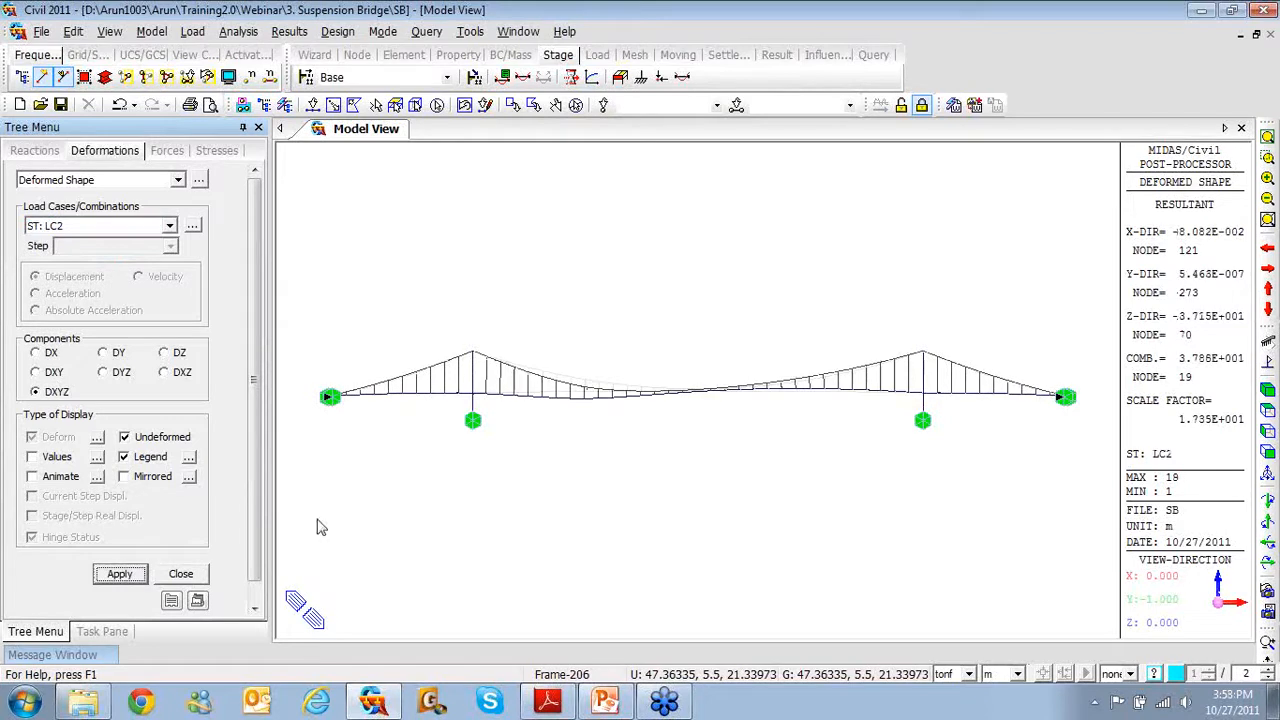
{"action": "left_click", "coordinate": [155, 229]}
{"action": "left_click", "coordinate": [127, 282]}
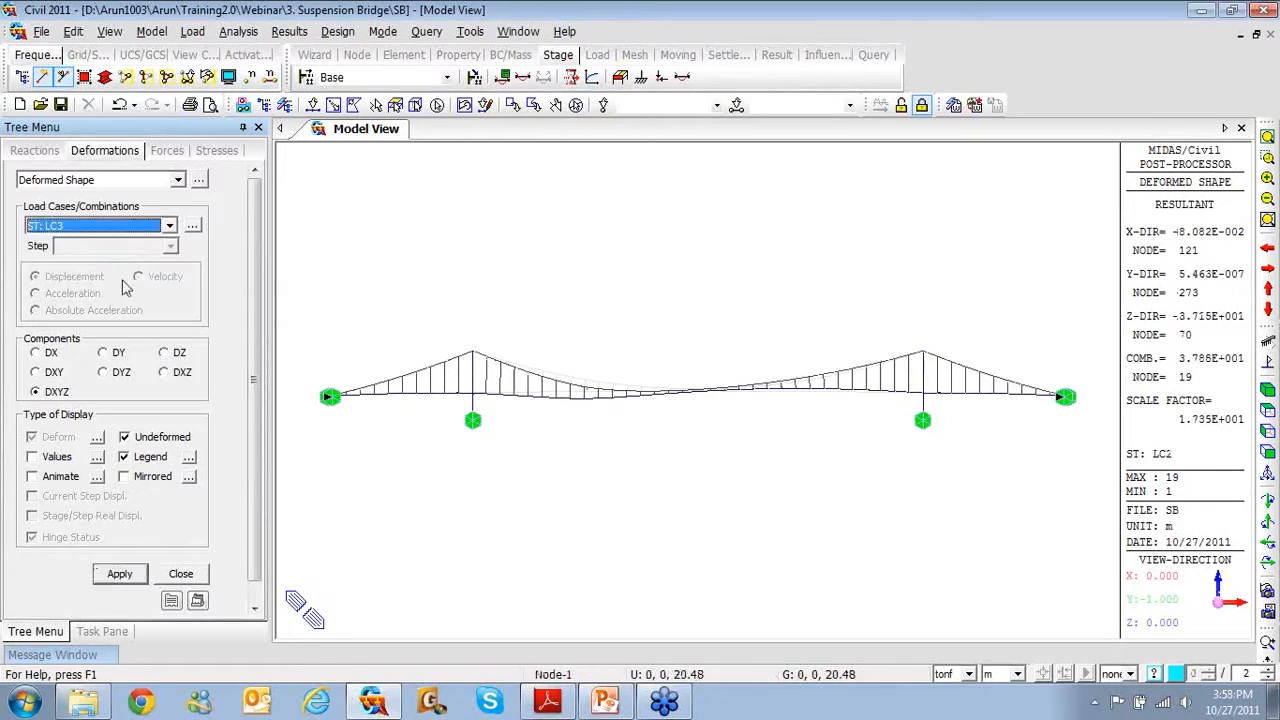
{"action": "left_click", "coordinate": [122, 574]}
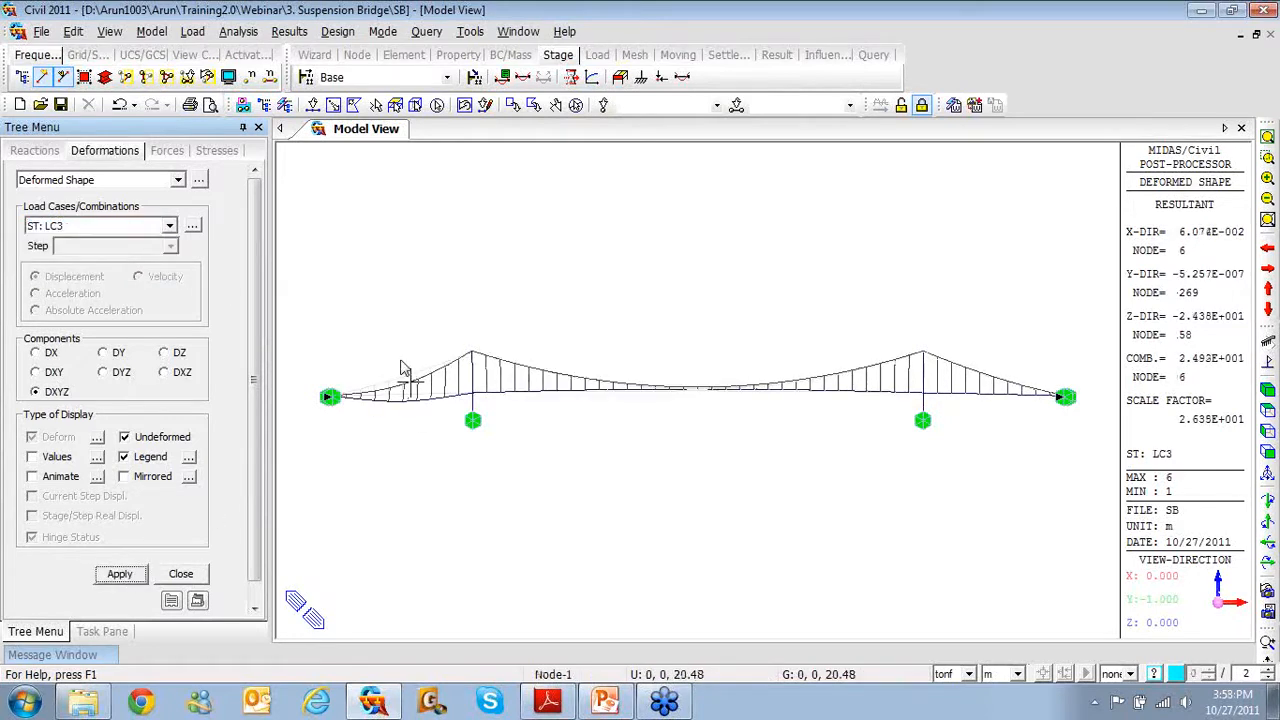
Turn on Nodal Load in the Load display settings so the load arrows appear
{"action": "left_click", "coordinate": [228, 77]}
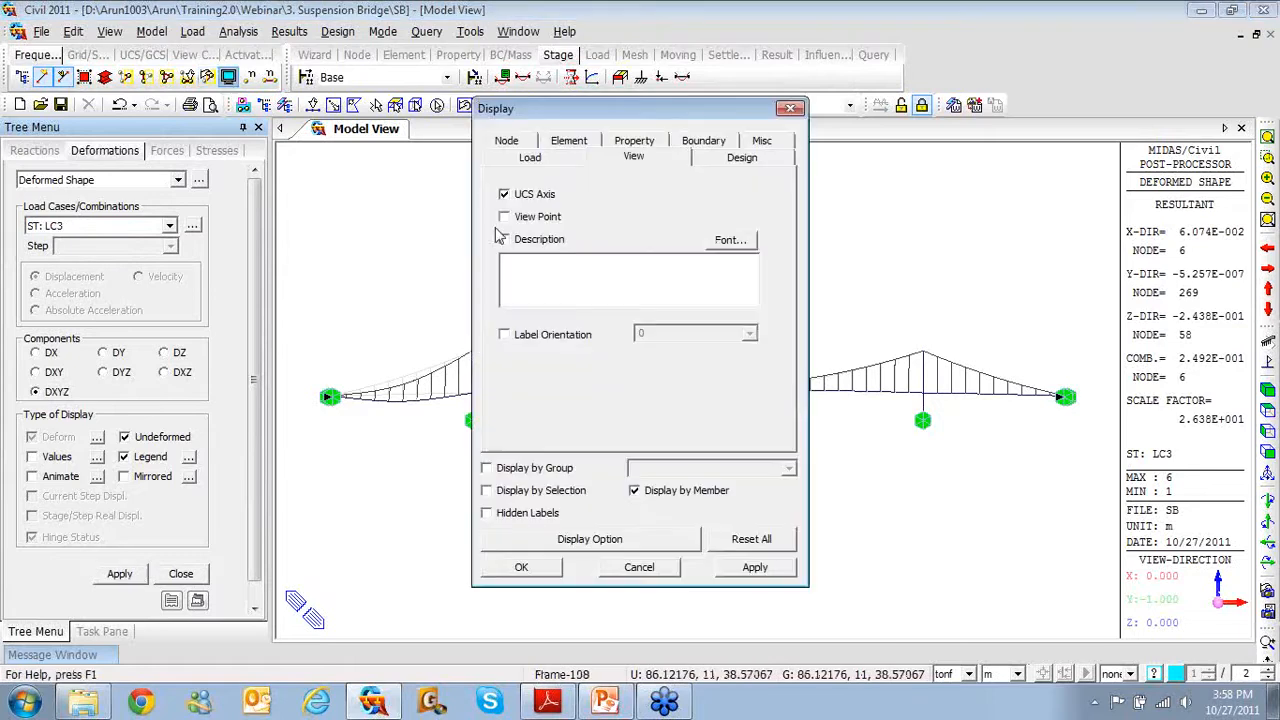
{"action": "left_click", "coordinate": [509, 142]}
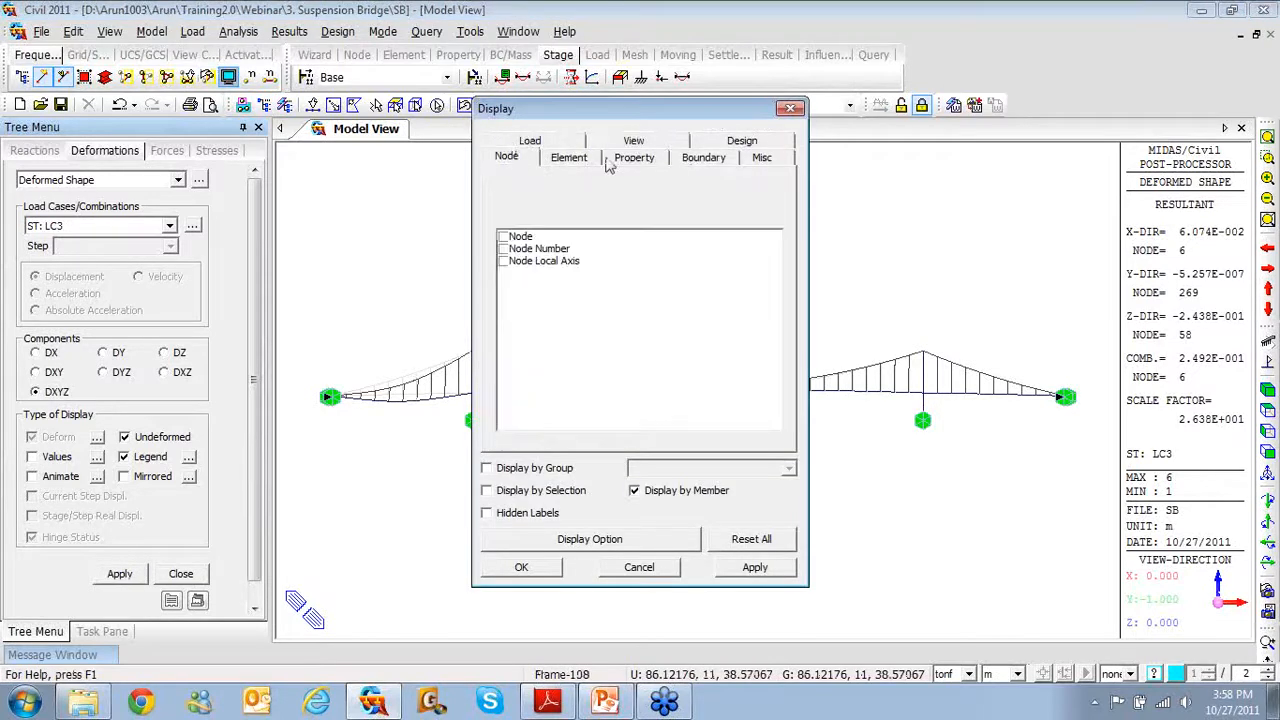
{"action": "left_click", "coordinate": [520, 142]}
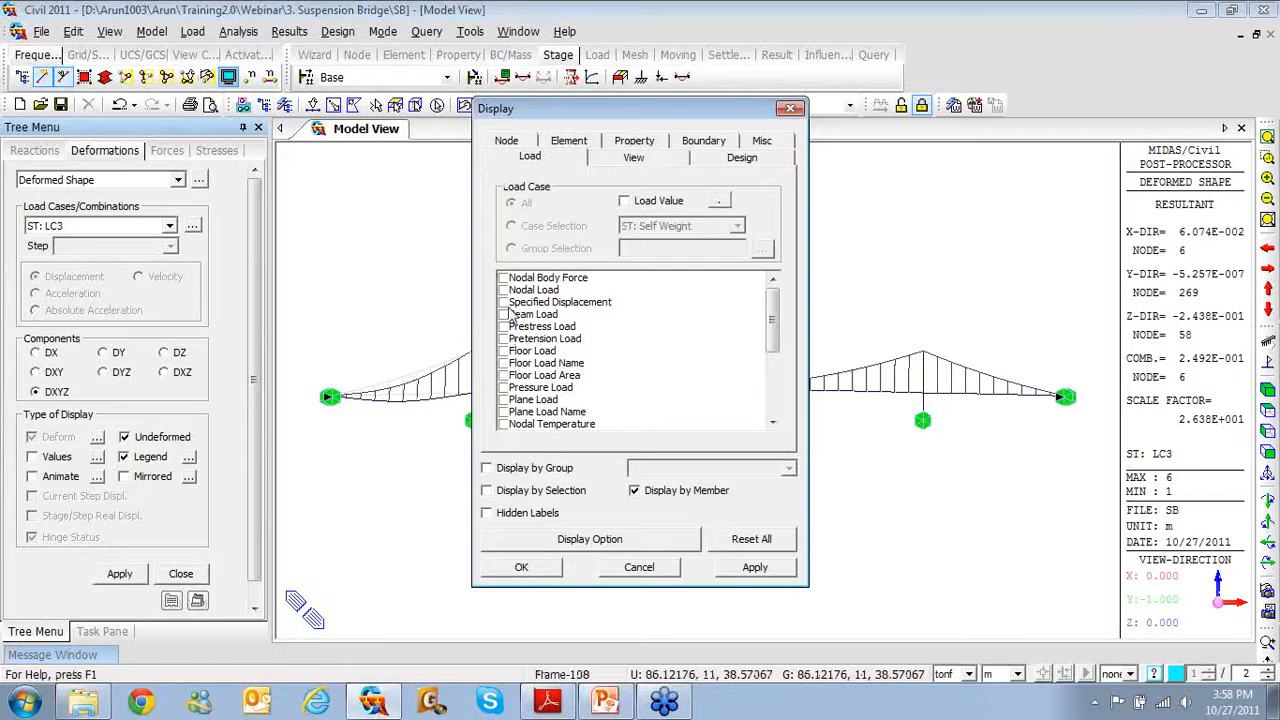
{"action": "scroll", "coordinate": [776, 318], "scroll_direction": "down", "scroll_amount": 2}
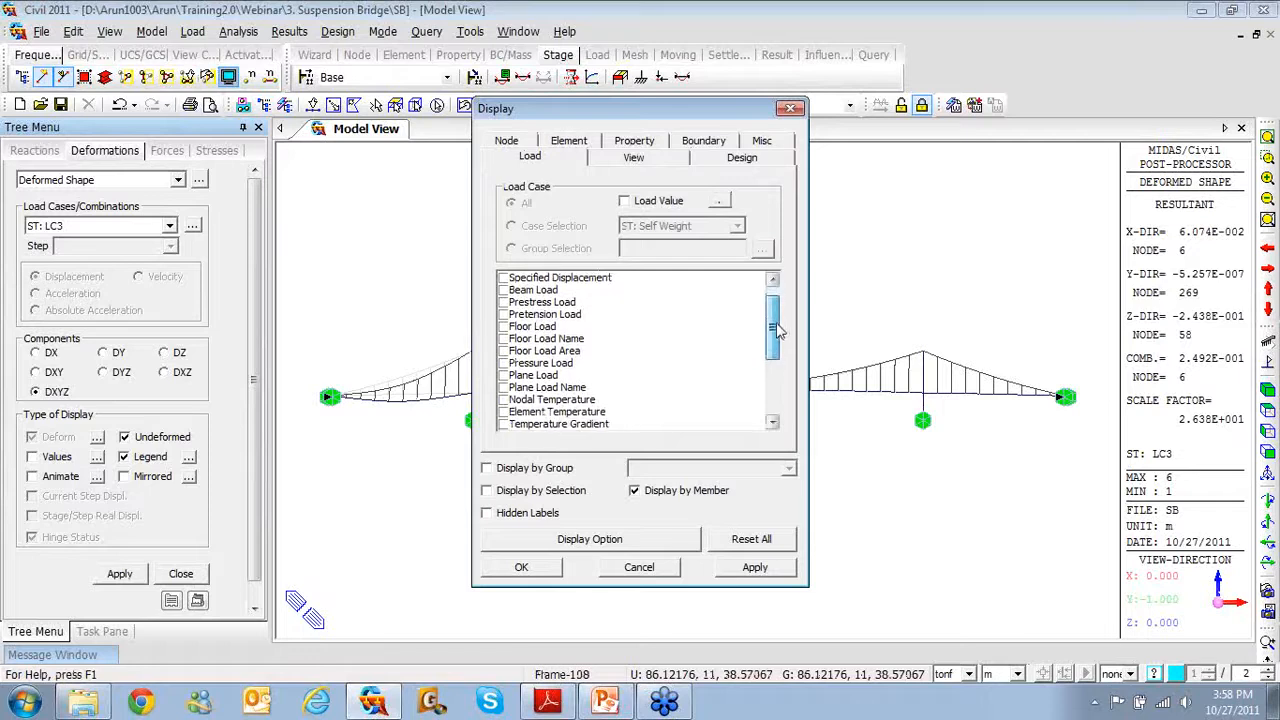
{"action": "scroll", "coordinate": [776, 318], "scroll_direction": "up", "scroll_amount": 2}
{"action": "left_click", "coordinate": [504, 290]}
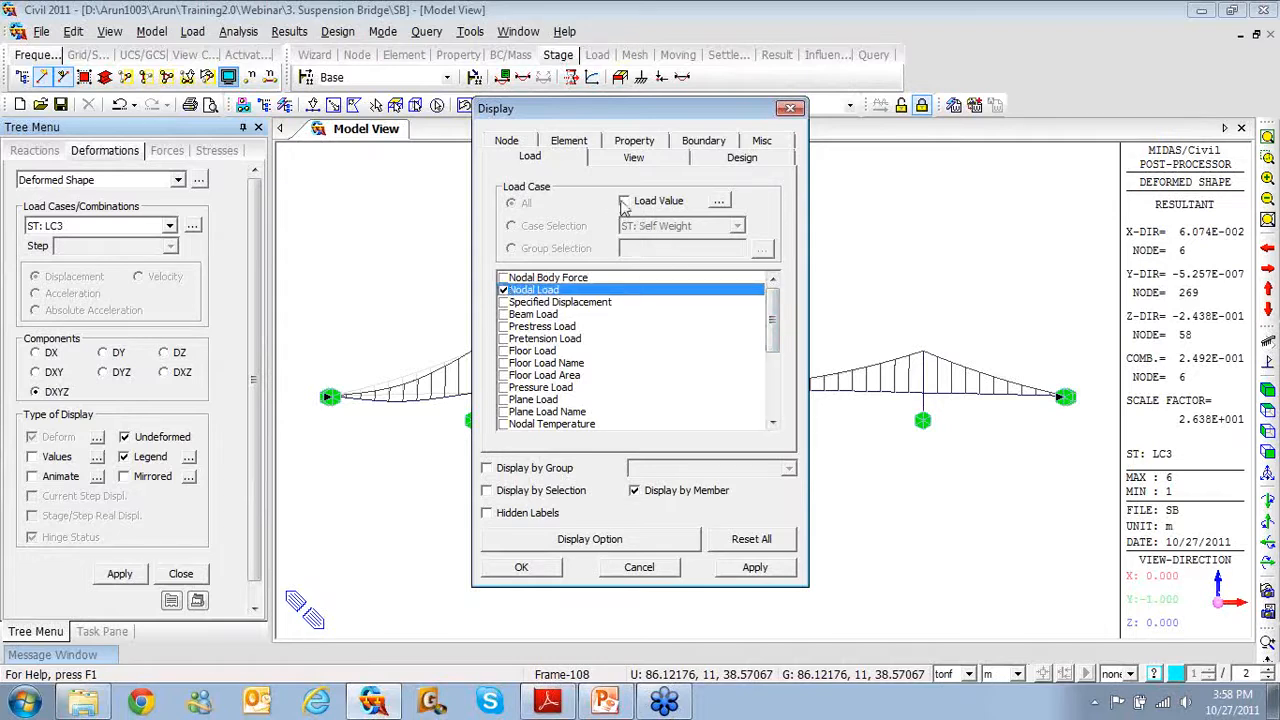
{"action": "left_click", "coordinate": [519, 567]}
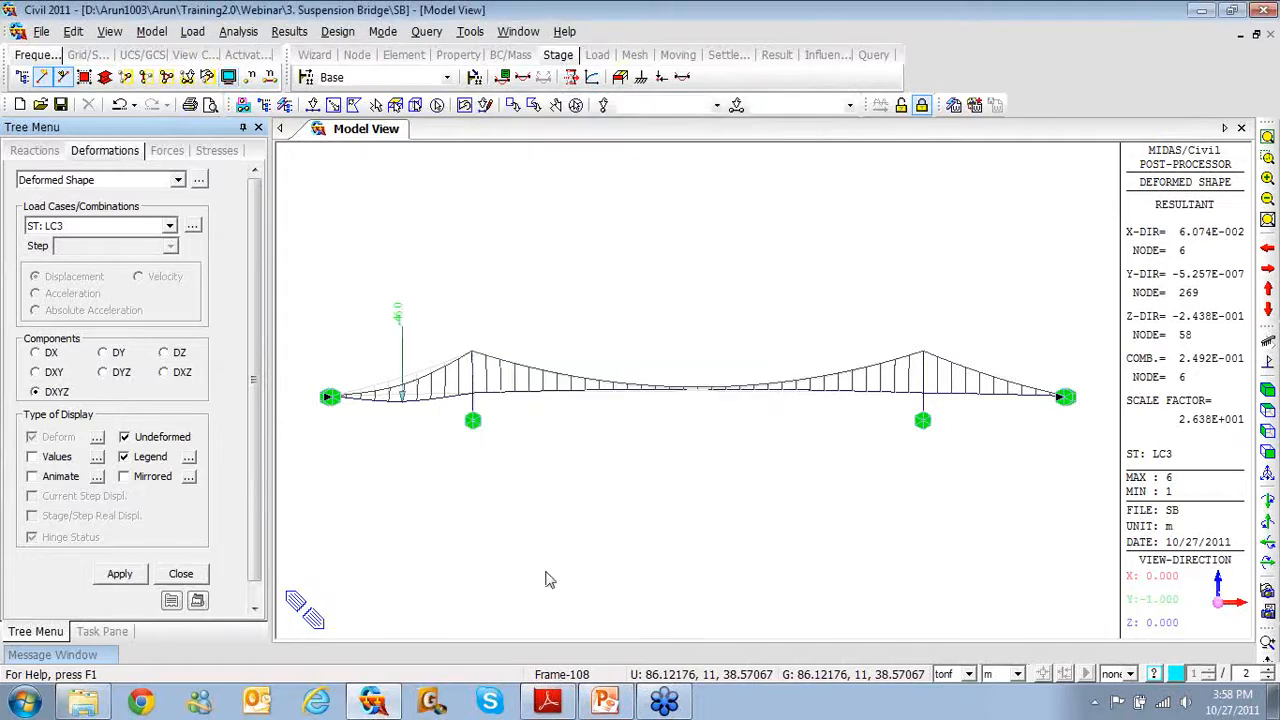
Redraw the deformed shape for LC1, then for LC2
{"action": "left_click", "coordinate": [148, 228]}
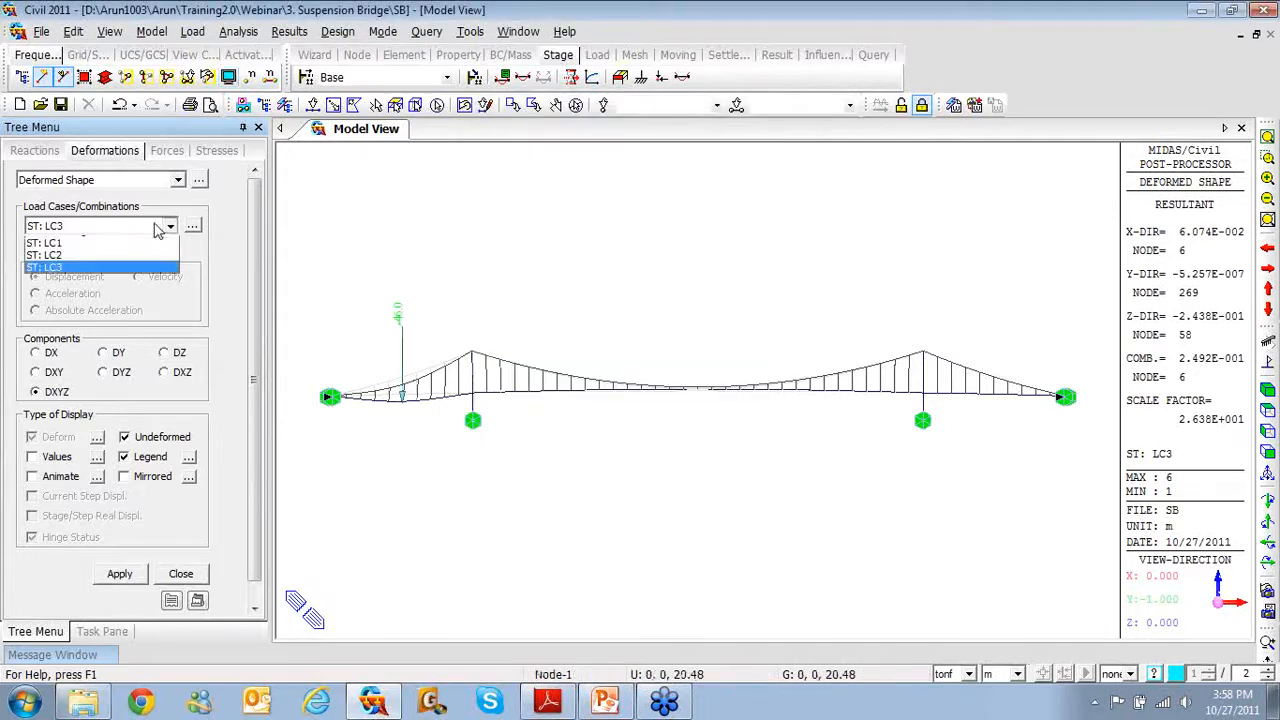
{"action": "left_click", "coordinate": [155, 255]}
{"action": "left_click", "coordinate": [124, 573]}
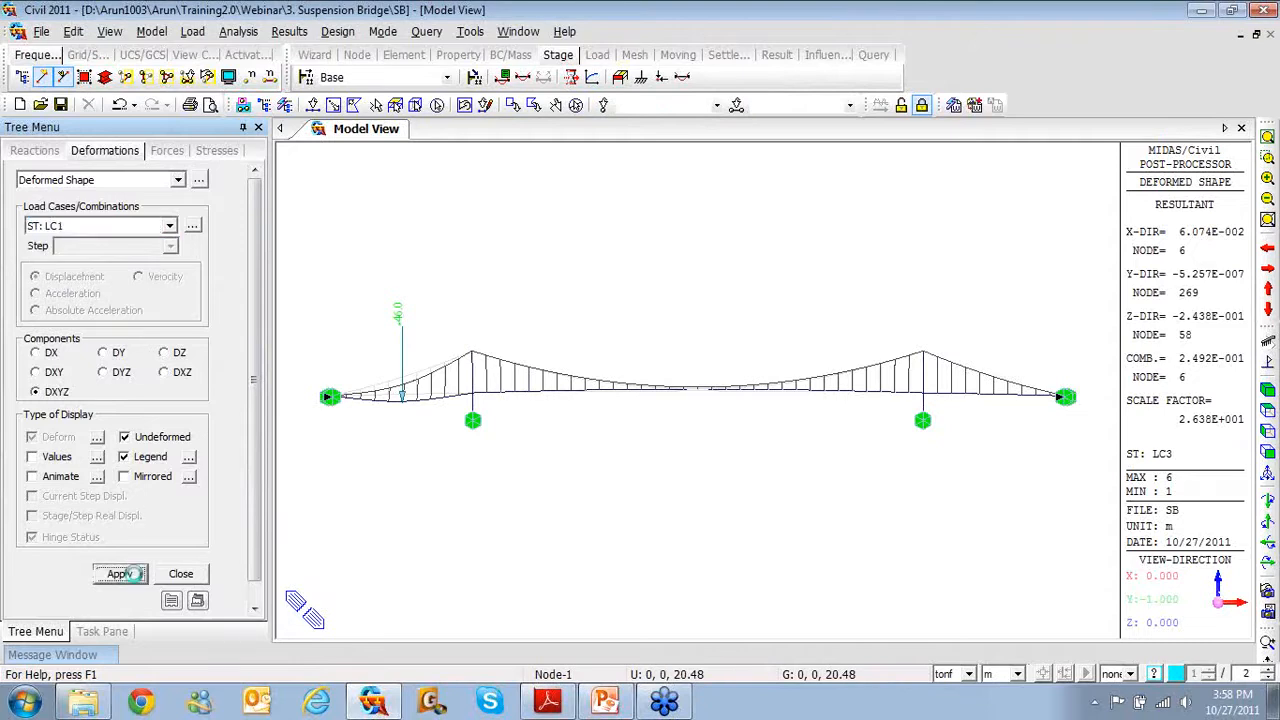
{"action": "left_click", "coordinate": [169, 226]}
{"action": "left_click", "coordinate": [139, 272]}
{"action": "left_click", "coordinate": [119, 573]}
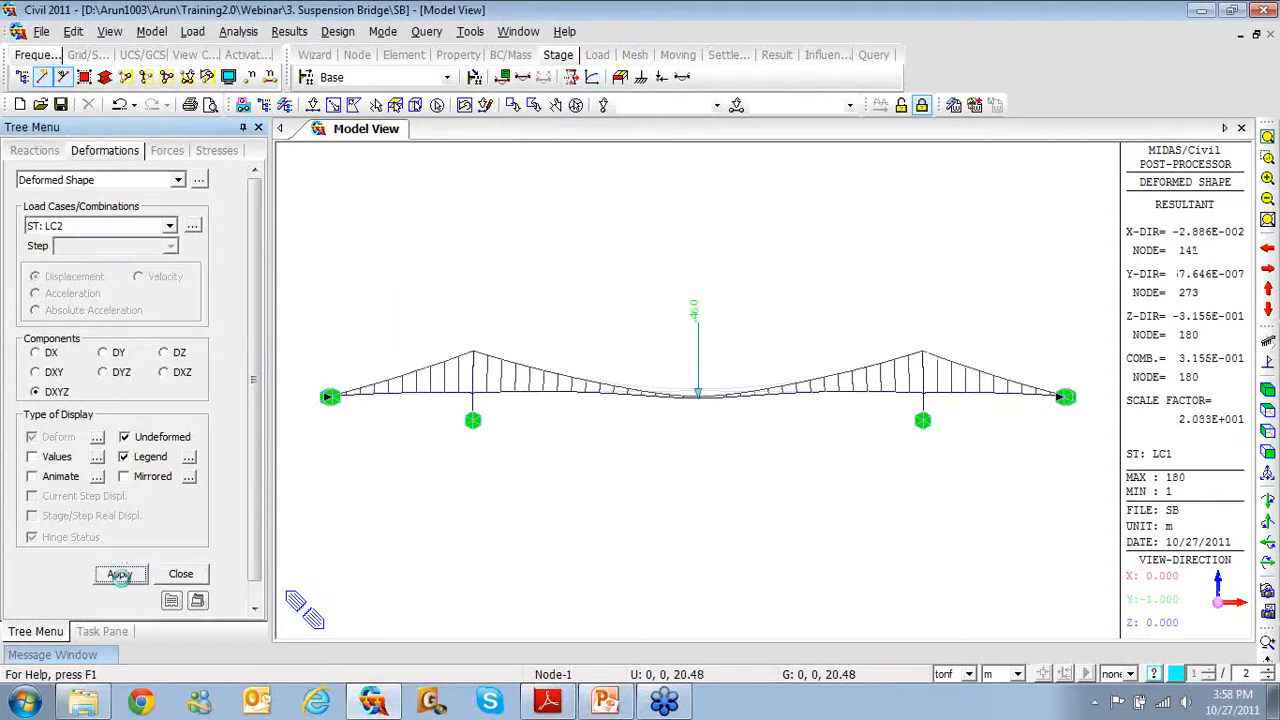
Open the displacement results table for LC1(ST)
{"action": "left_click", "coordinate": [199, 181]}
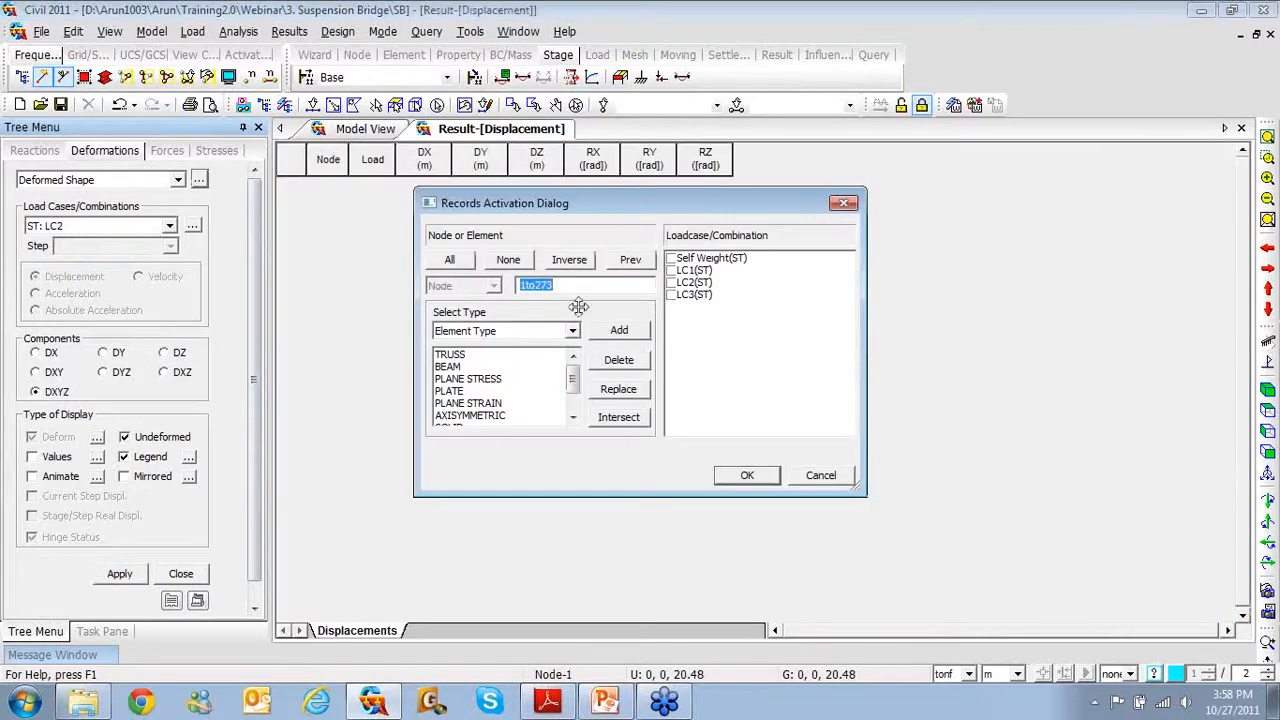
{"action": "left_click", "coordinate": [671, 271]}
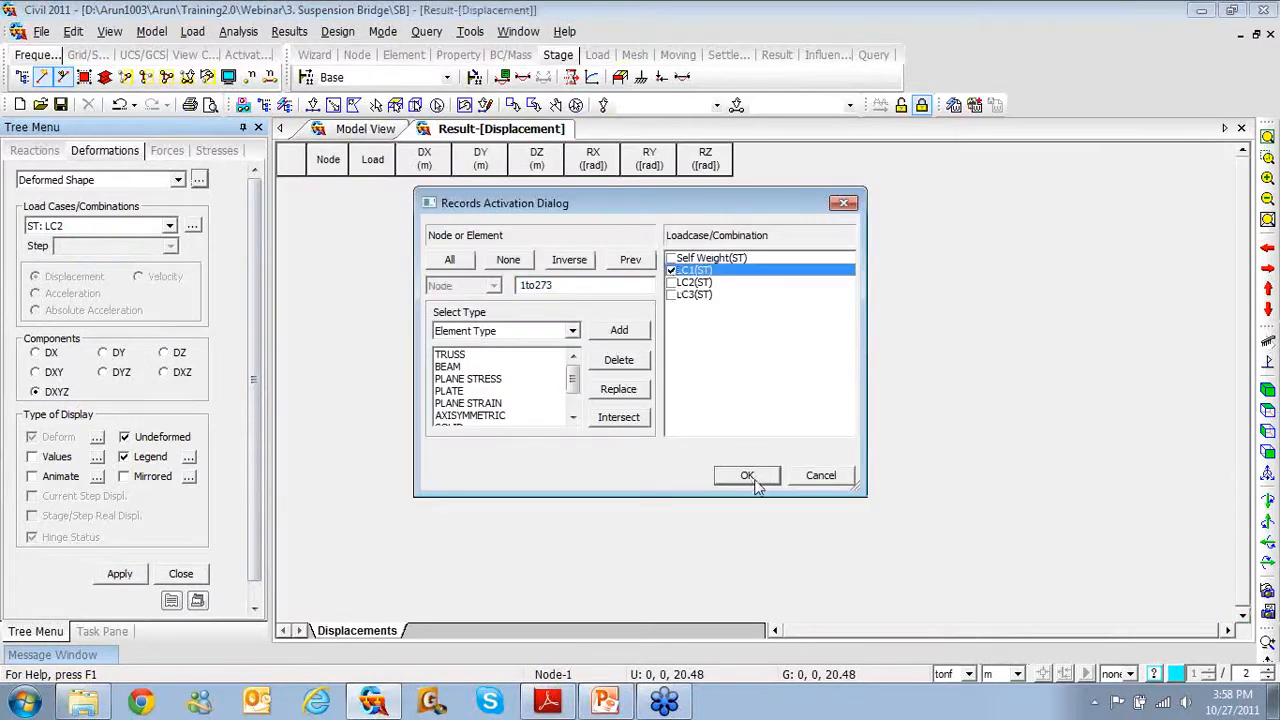
{"action": "left_click", "coordinate": [752, 478]}
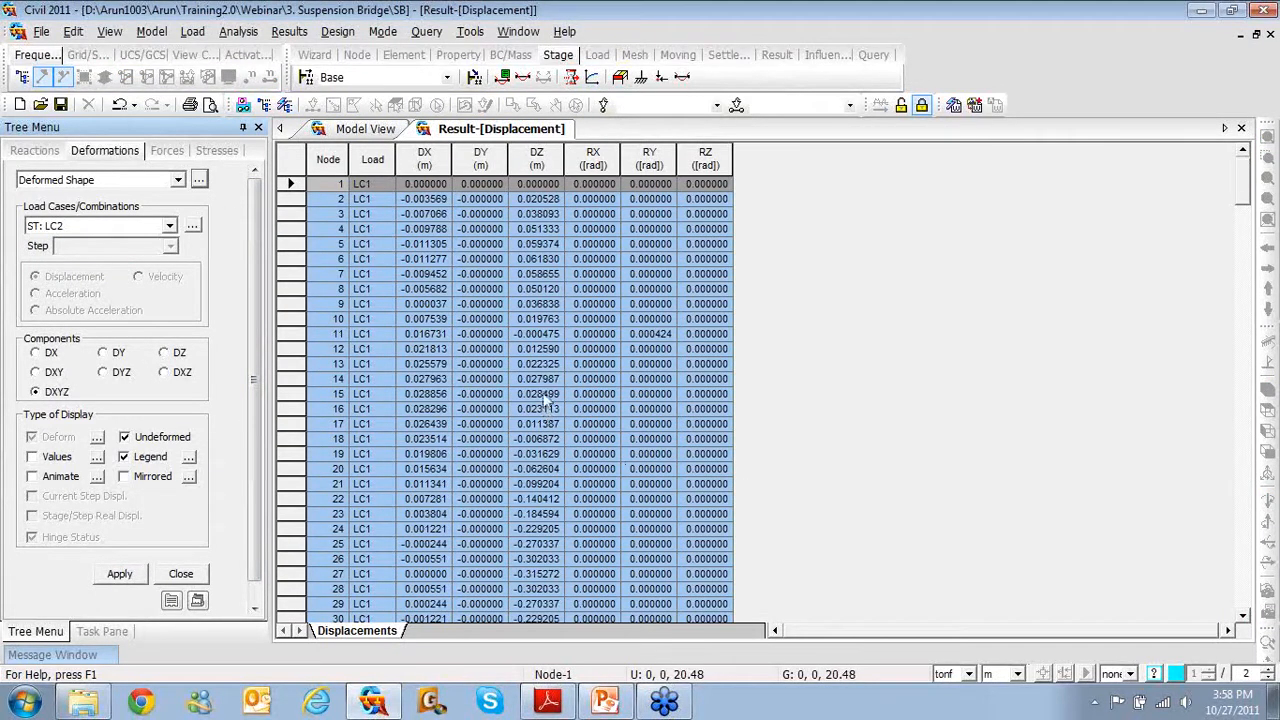
Close the displacement table and plot the LC1 truss force contour
{"action": "left_click", "coordinate": [1241, 129]}
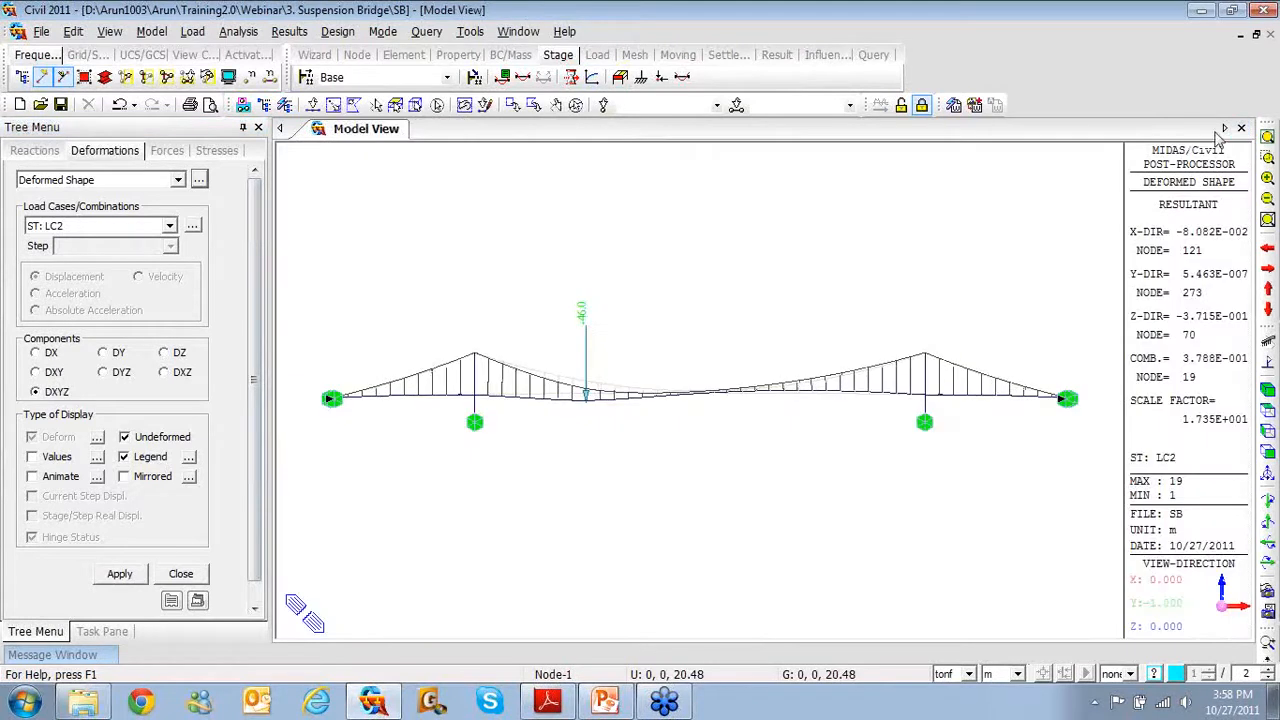
{"action": "left_click", "coordinate": [168, 151]}
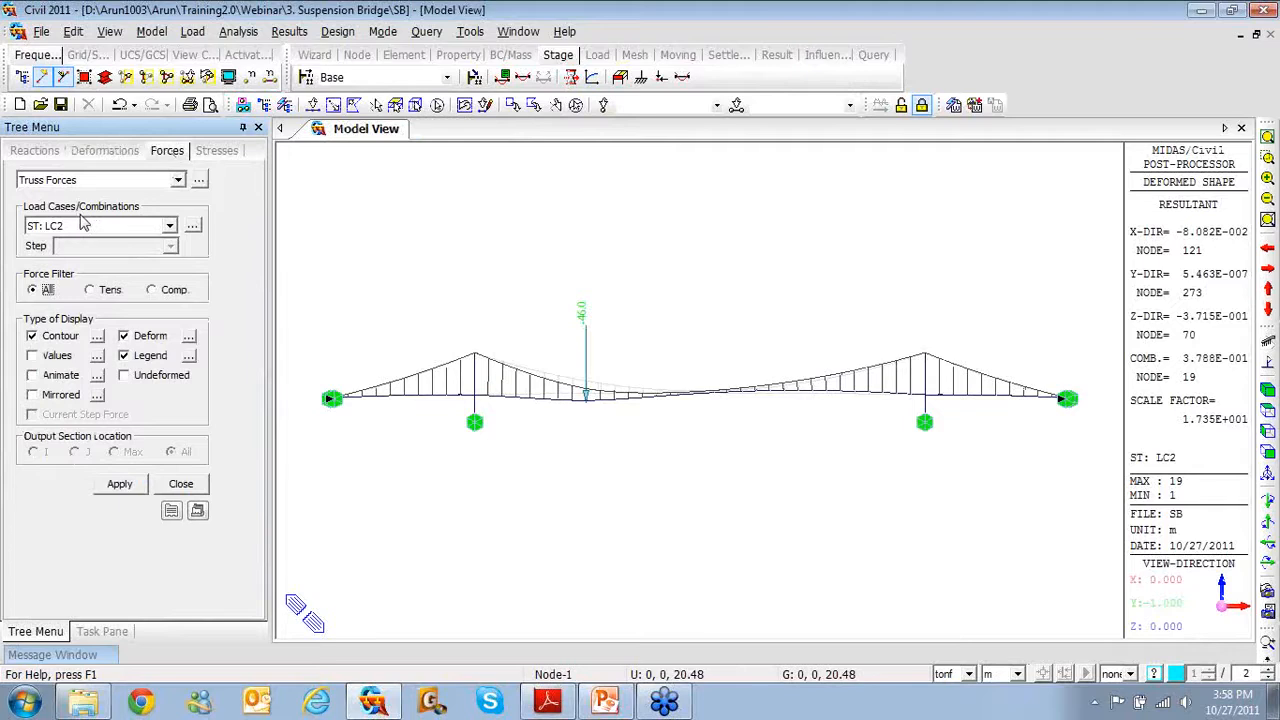
{"action": "left_click", "coordinate": [150, 227]}
{"action": "left_click", "coordinate": [141, 258]}
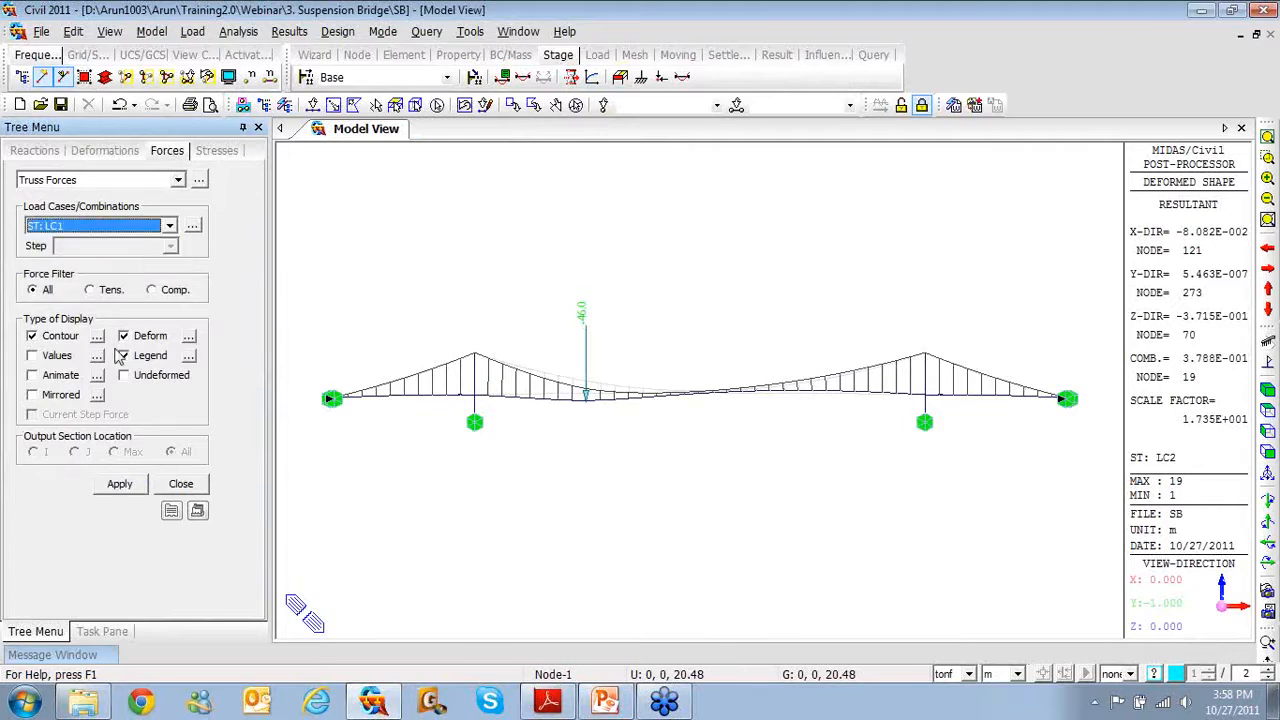
{"action": "left_click", "coordinate": [119, 484]}
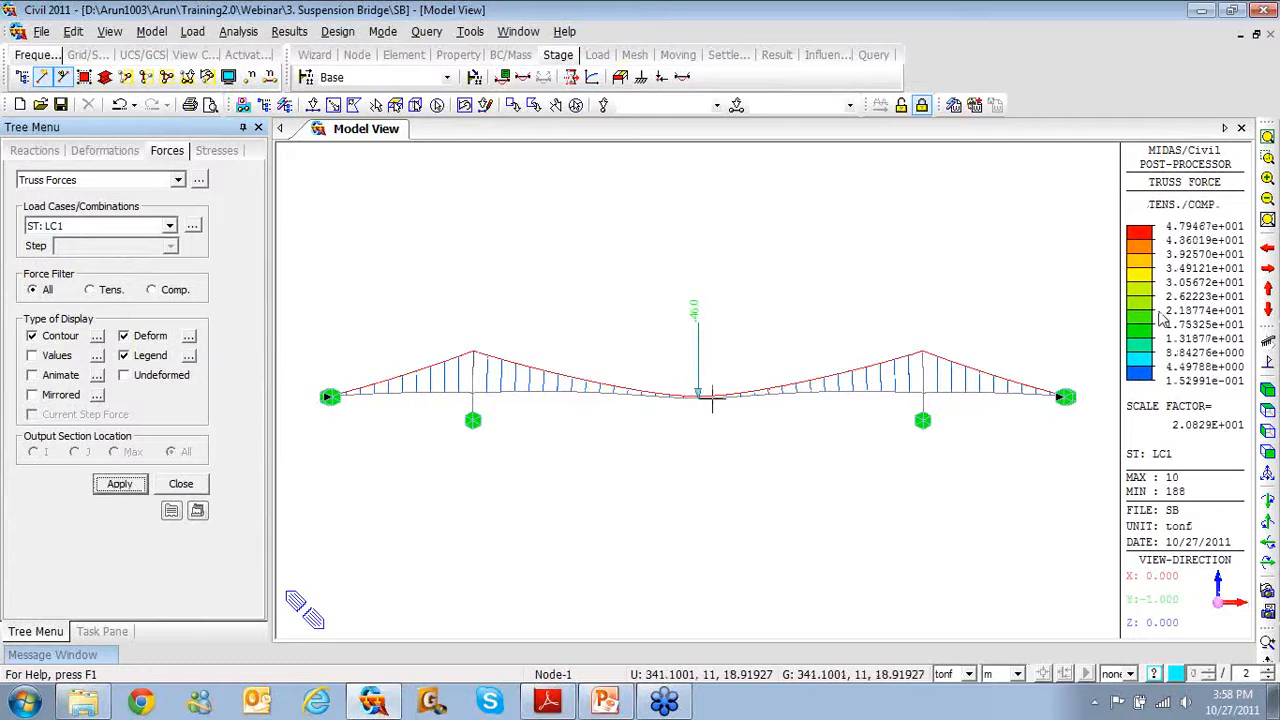
List the LC1(ST) truss forces in a results table, then return to the model view
{"action": "left_click", "coordinate": [200, 180]}
{"action": "left_click", "coordinate": [672, 271]}
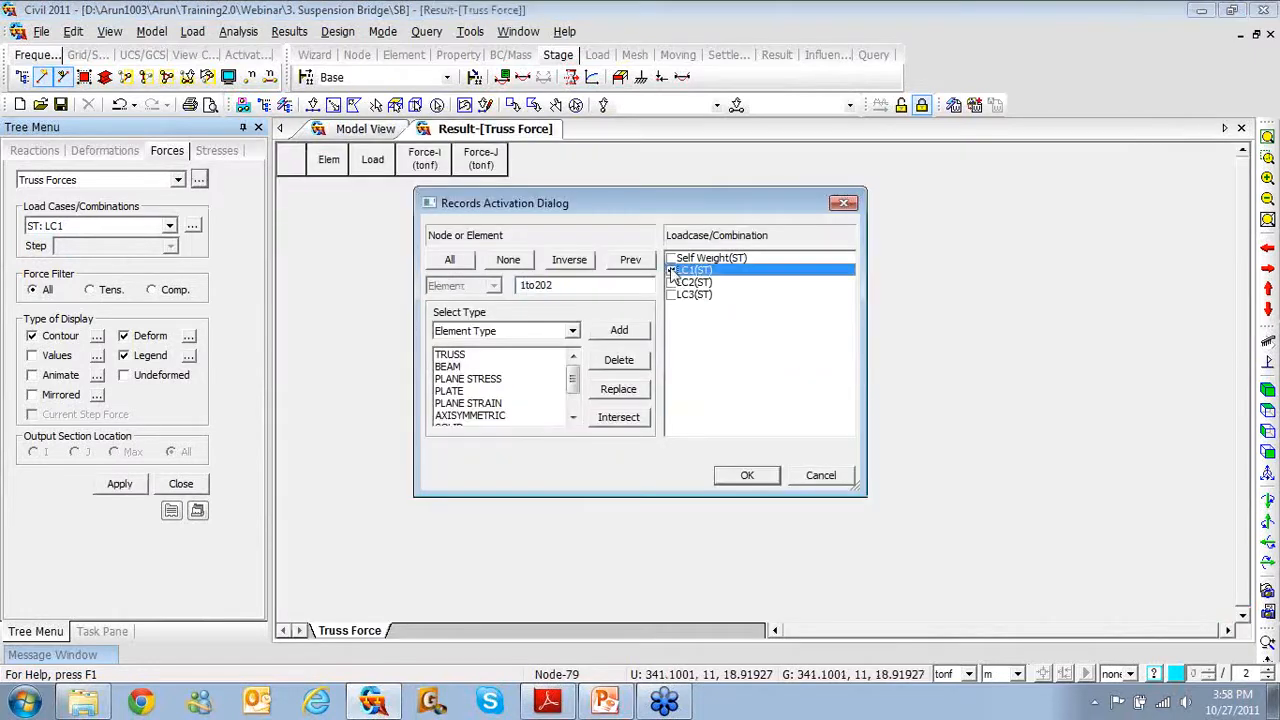
{"action": "left_click", "coordinate": [671, 271]}
{"action": "left_click", "coordinate": [718, 474]}
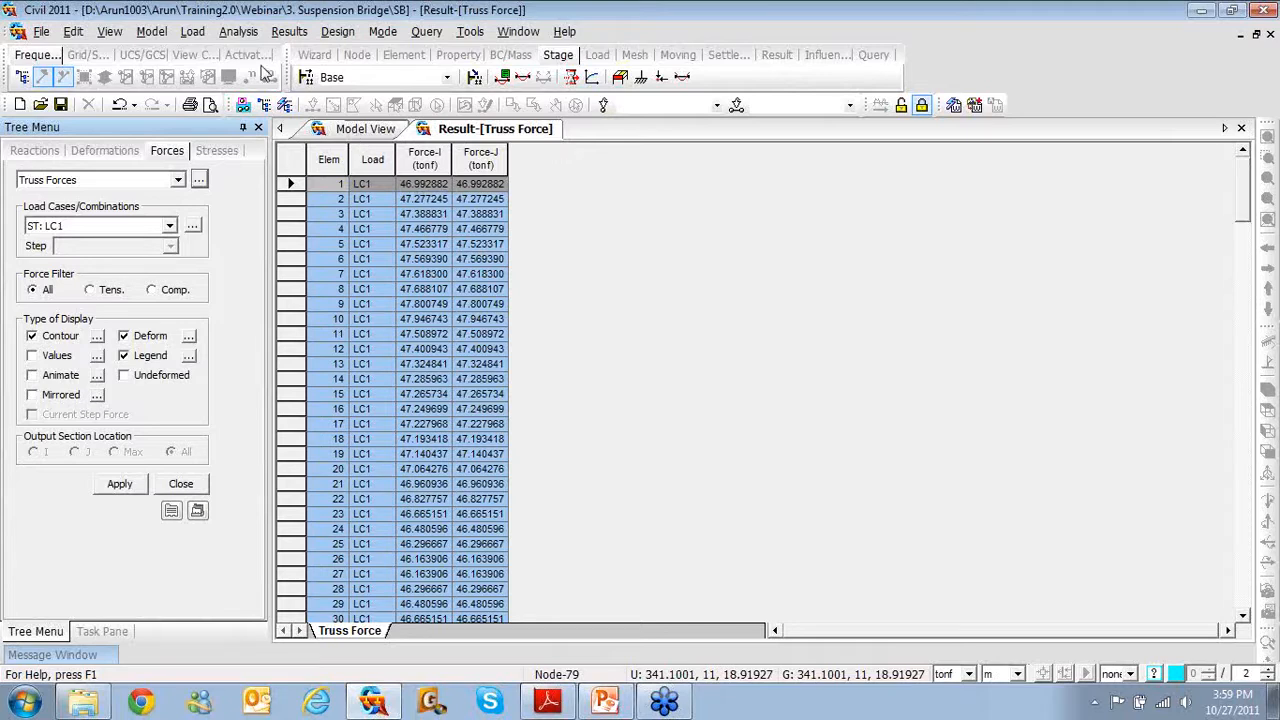
{"action": "left_click", "coordinate": [322, 128]}
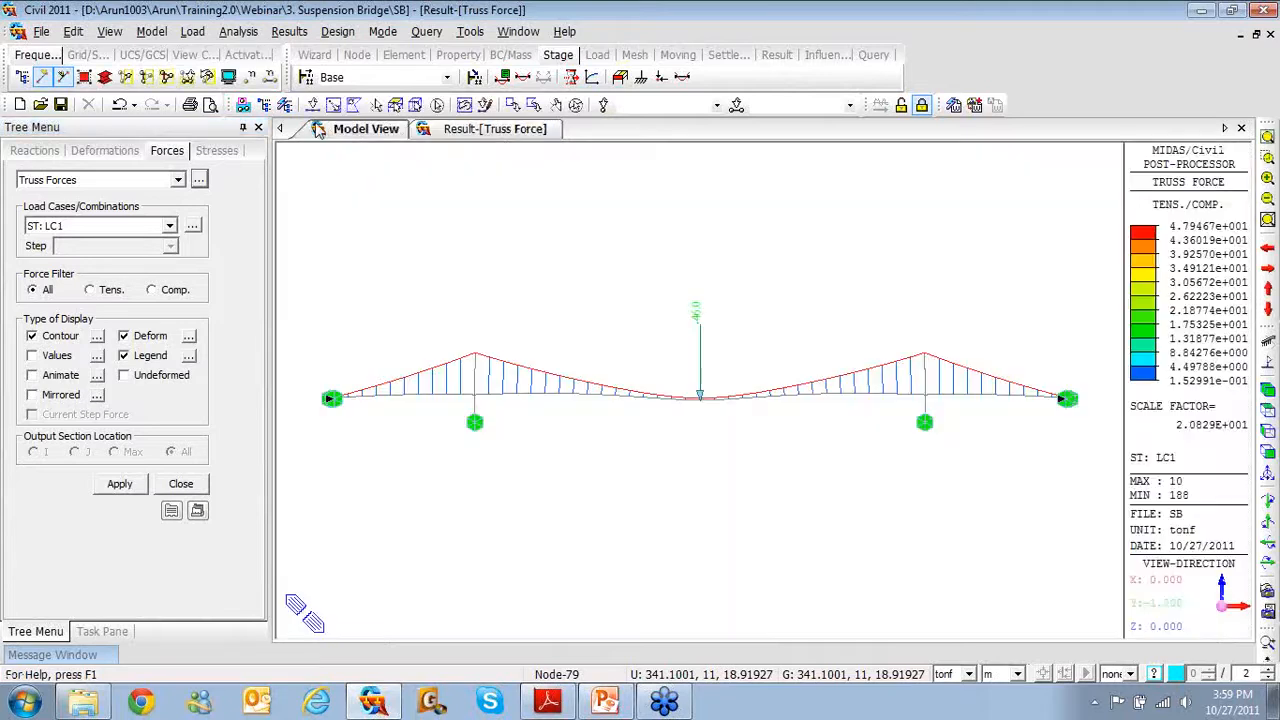
{"action": "left_click", "coordinate": [192, 31]}
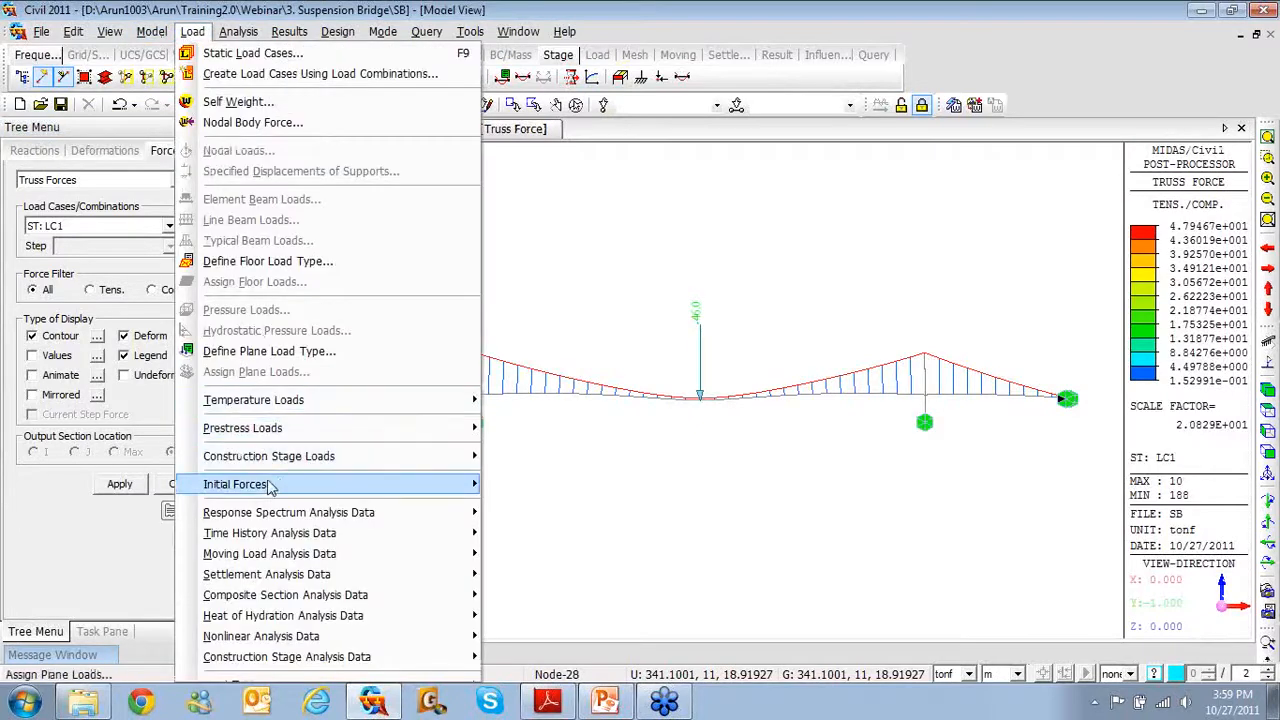
{"action": "mouse_move", "coordinate": [271, 486]}
{"action": "mouse_move", "coordinate": [524, 507]}
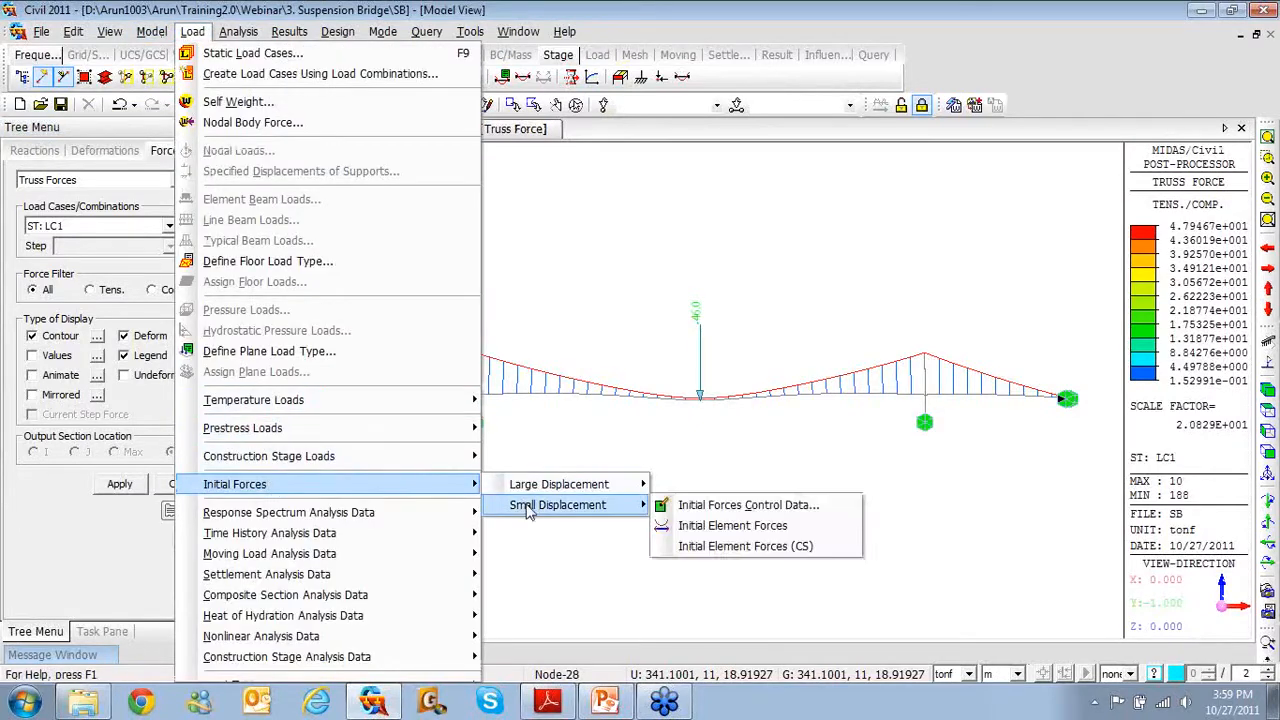
{"action": "left_click", "coordinate": [697, 515]}
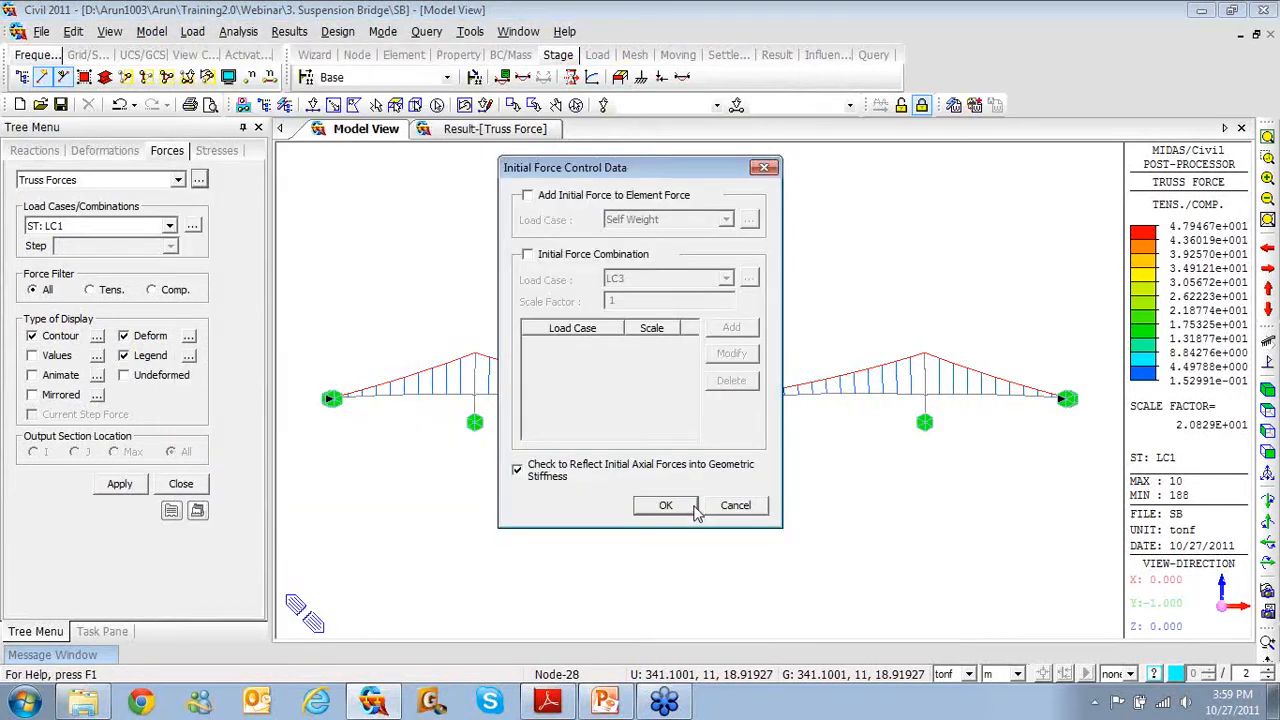
{"action": "left_click", "coordinate": [544, 200]}
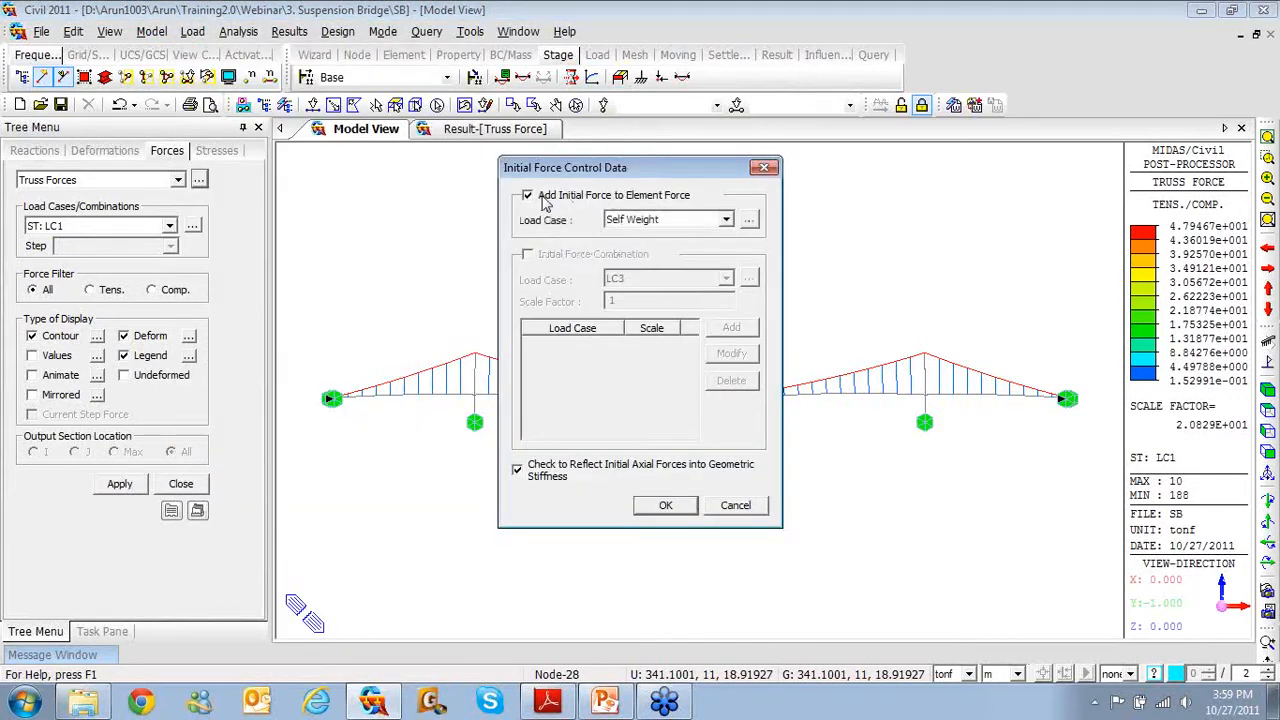
{"action": "left_click", "coordinate": [725, 221]}
{"action": "left_click", "coordinate": [678, 249]}
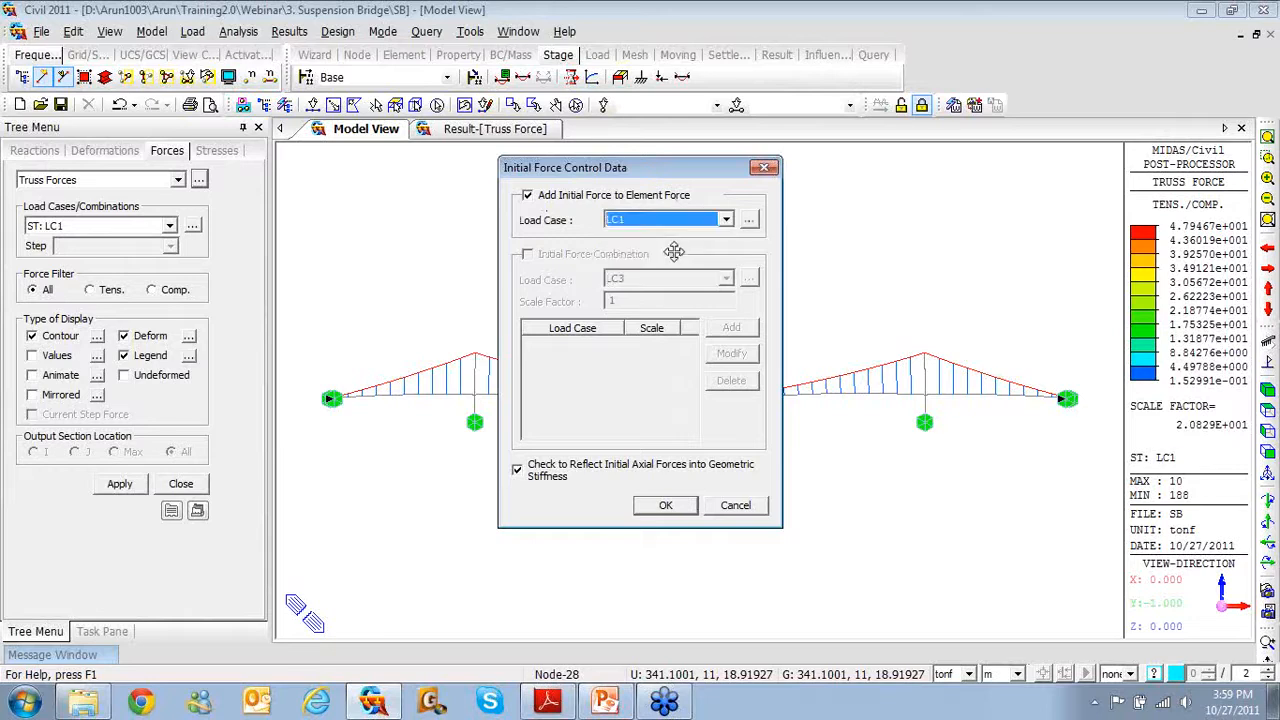
{"action": "left_click", "coordinate": [665, 507]}
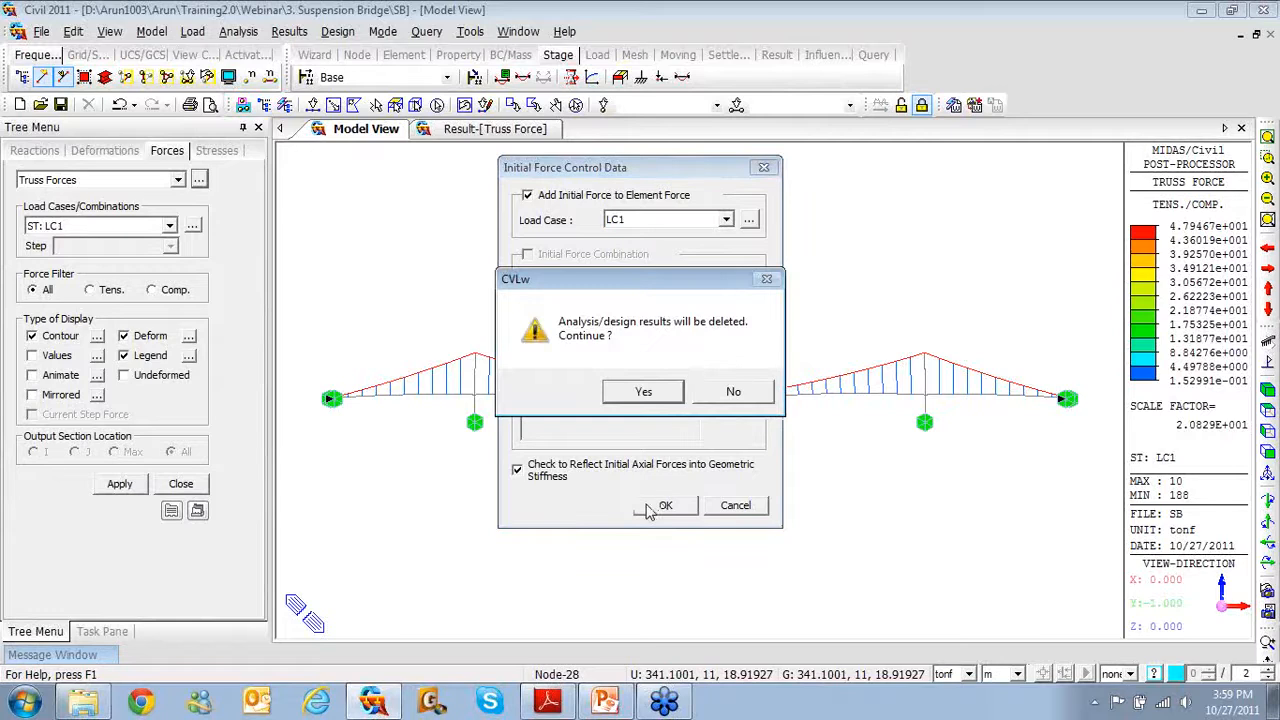
{"action": "left_click", "coordinate": [720, 390]}
{"action": "left_click", "coordinate": [764, 168]}
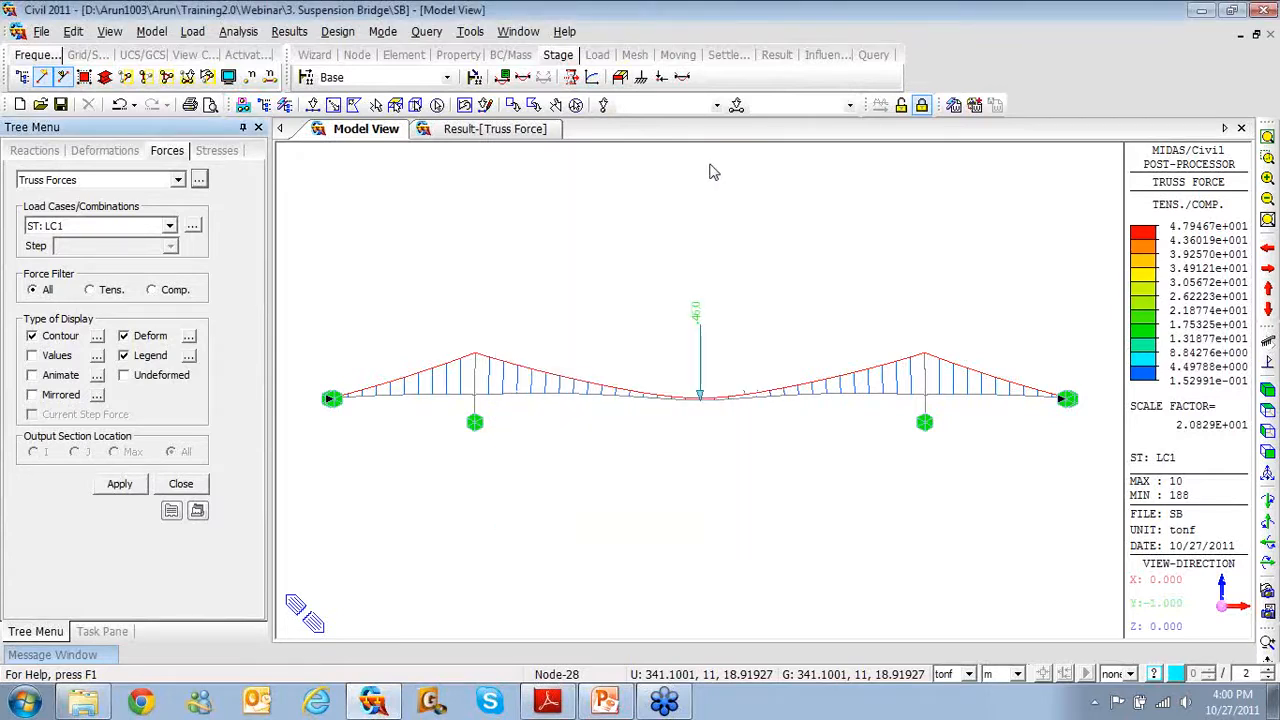
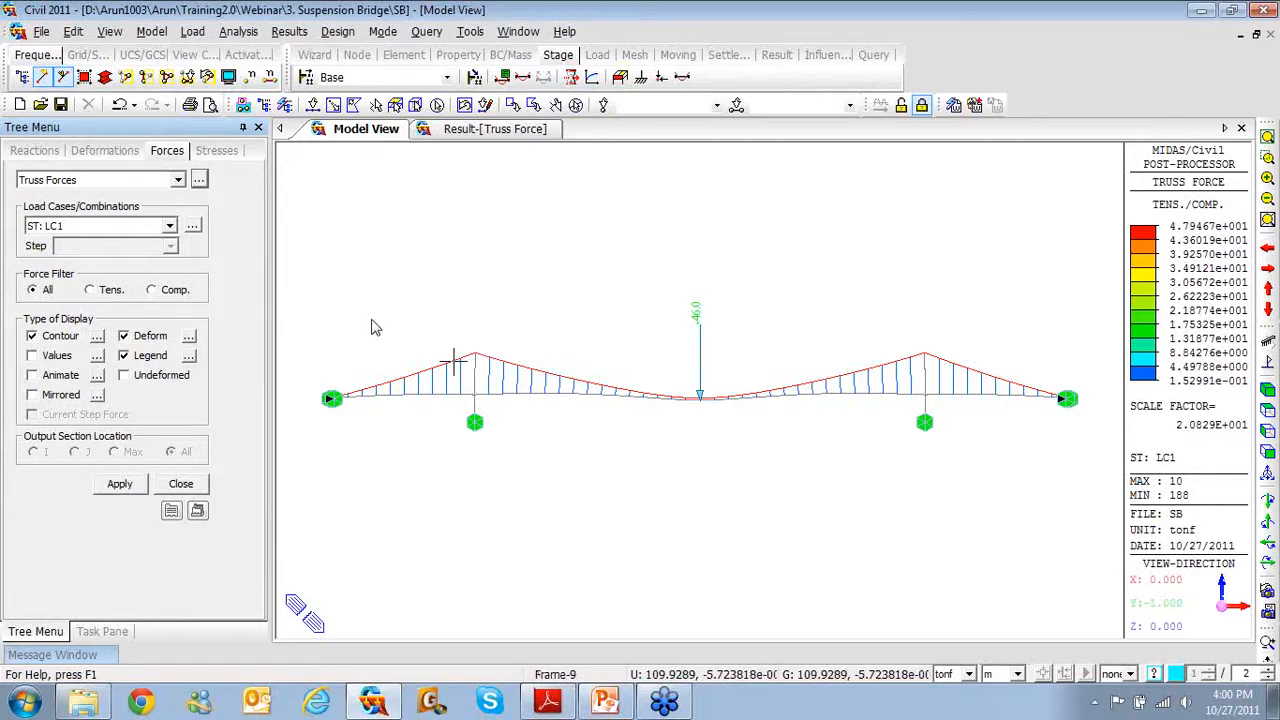
Save the suspension bridge model as a new file named SB-CS
{"action": "mouse_move", "coordinate": [371, 327]}
{"action": "left_click", "coordinate": [41, 31]}
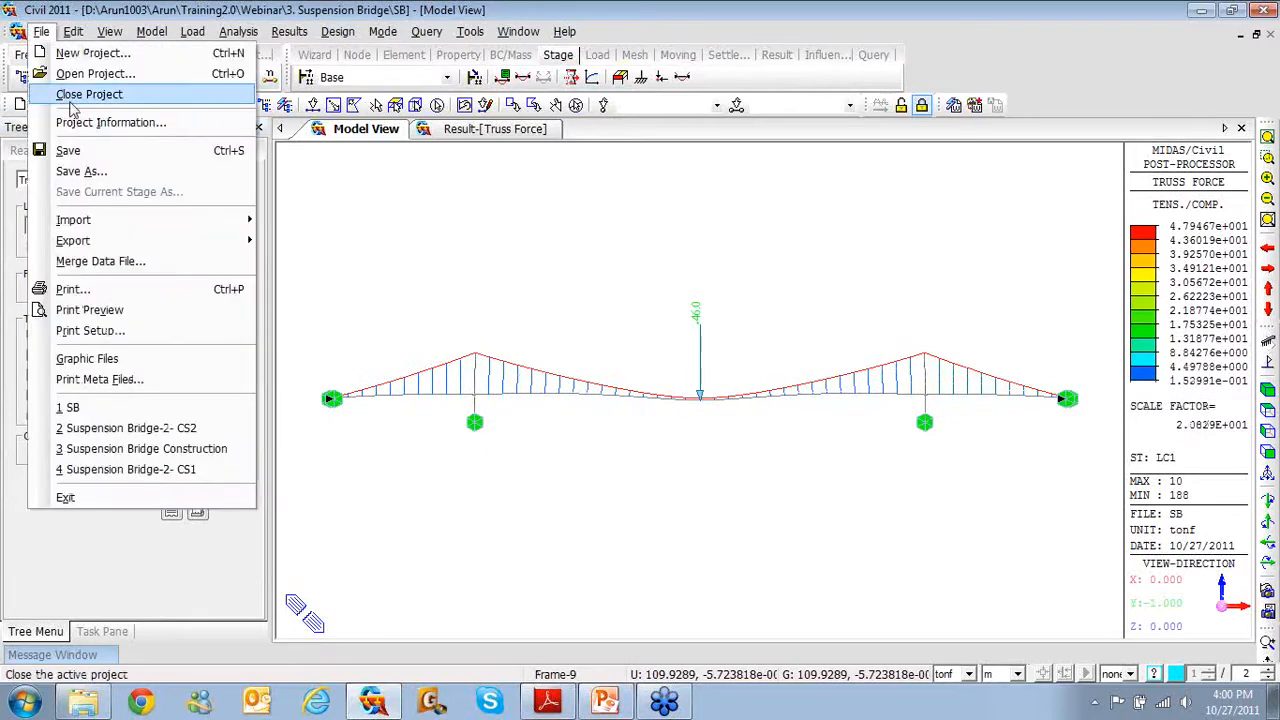
{"action": "left_click", "coordinate": [86, 172]}
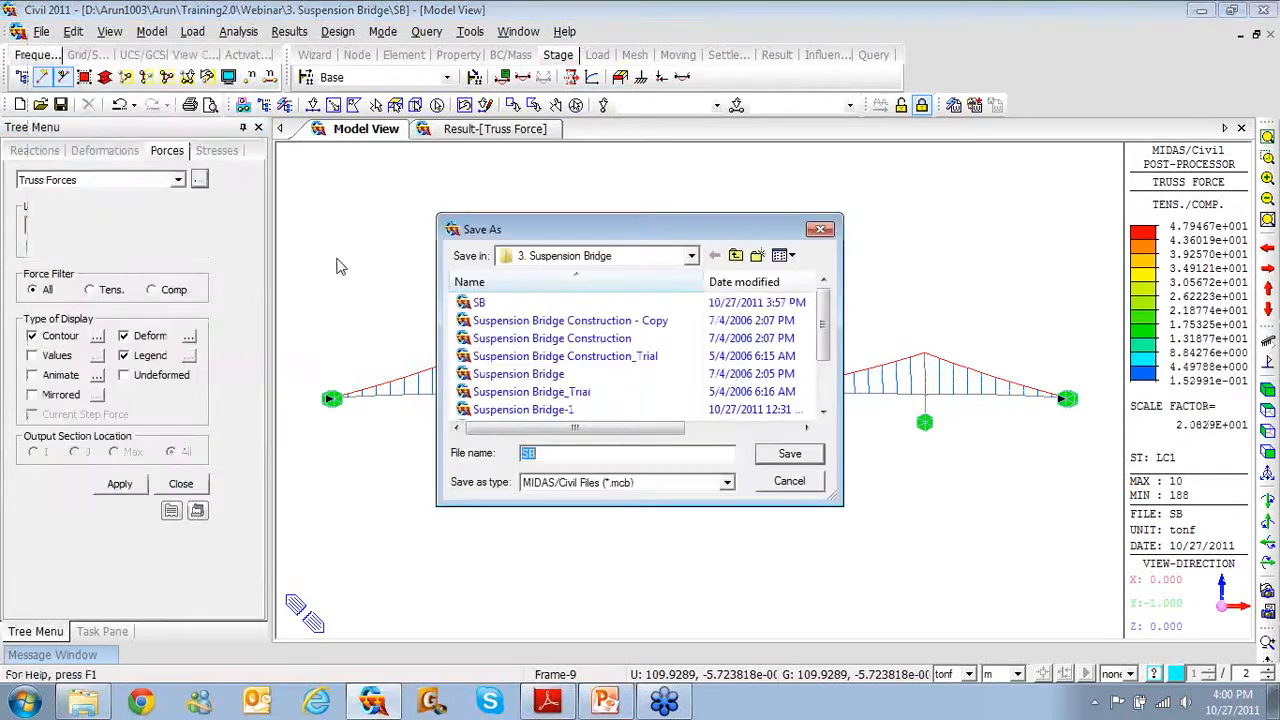
{"action": "left_click", "coordinate": [596, 453]}
{"action": "type", "text": "-"}
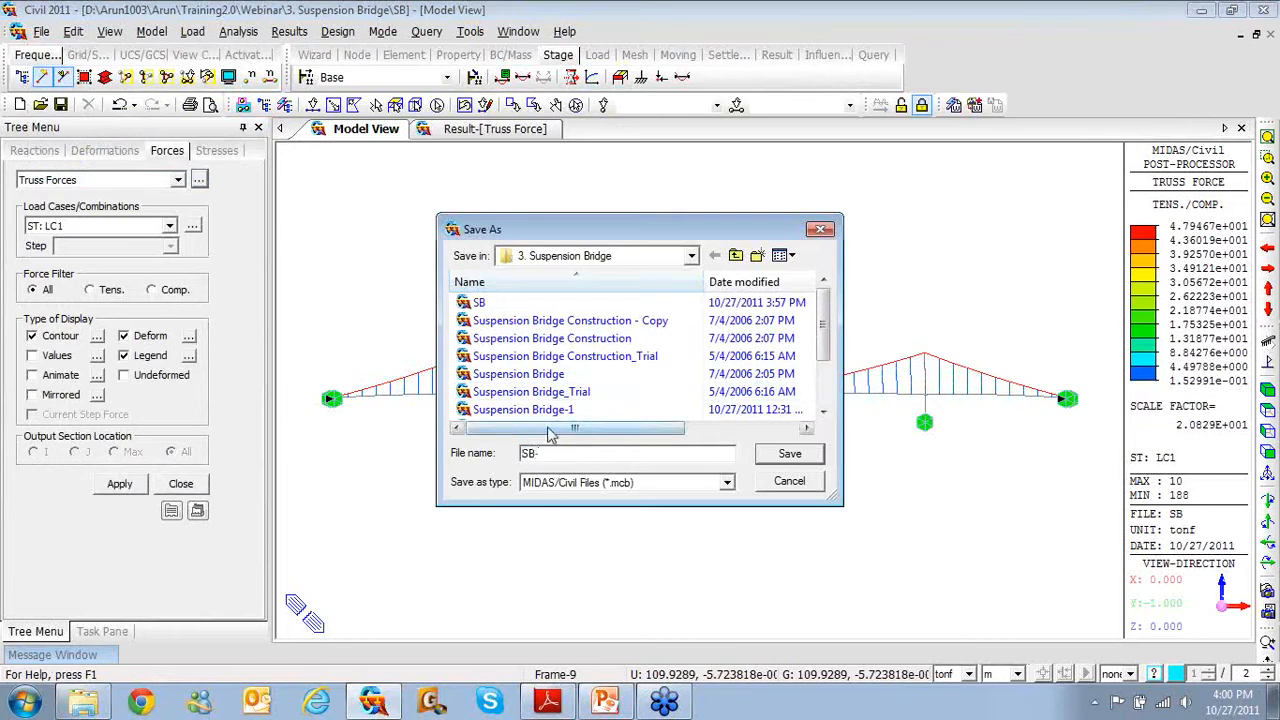
{"action": "type", "text": "cs"}
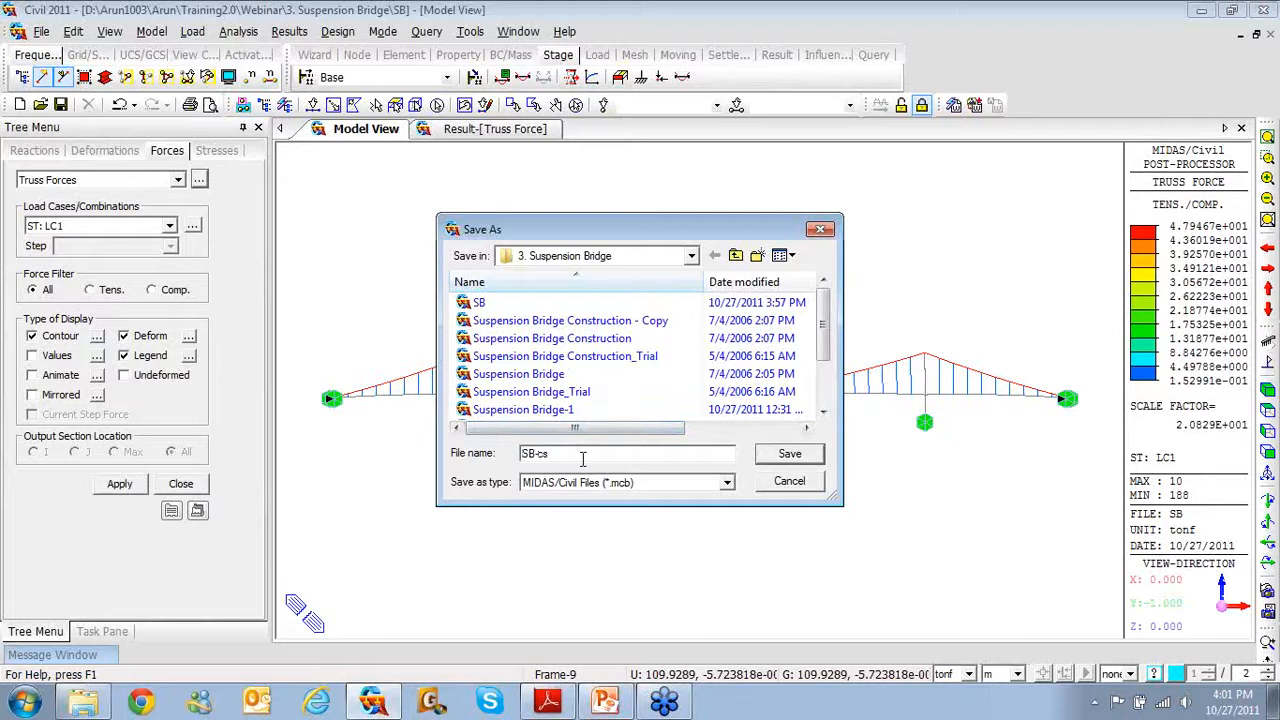
{"action": "left_click_drag", "start_coordinate": [583, 458], "coordinate": [543, 456]}
{"action": "type", "text": "CS"}
{"action": "left_click", "coordinate": [790, 456]}
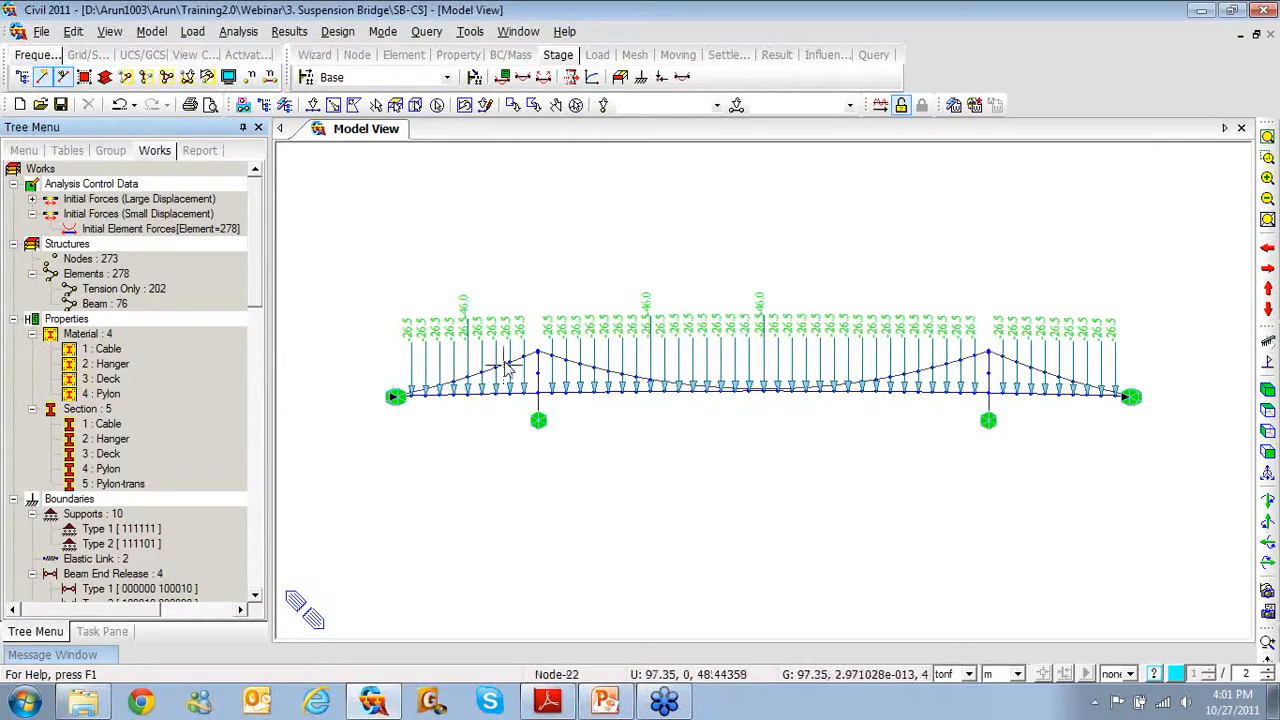
Hide the nodal load values in the model view display settings
{"action": "left_click", "coordinate": [228, 77]}
{"action": "left_click", "coordinate": [503, 290]}
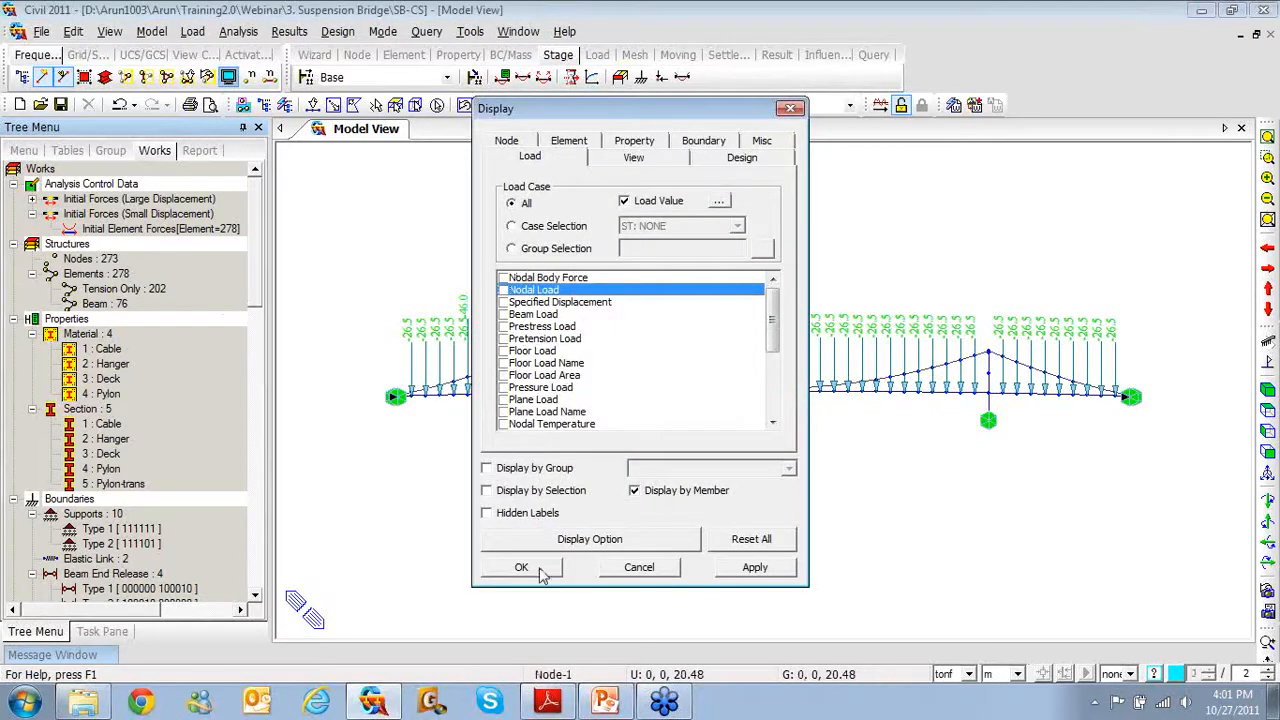
{"action": "left_click", "coordinate": [540, 562]}
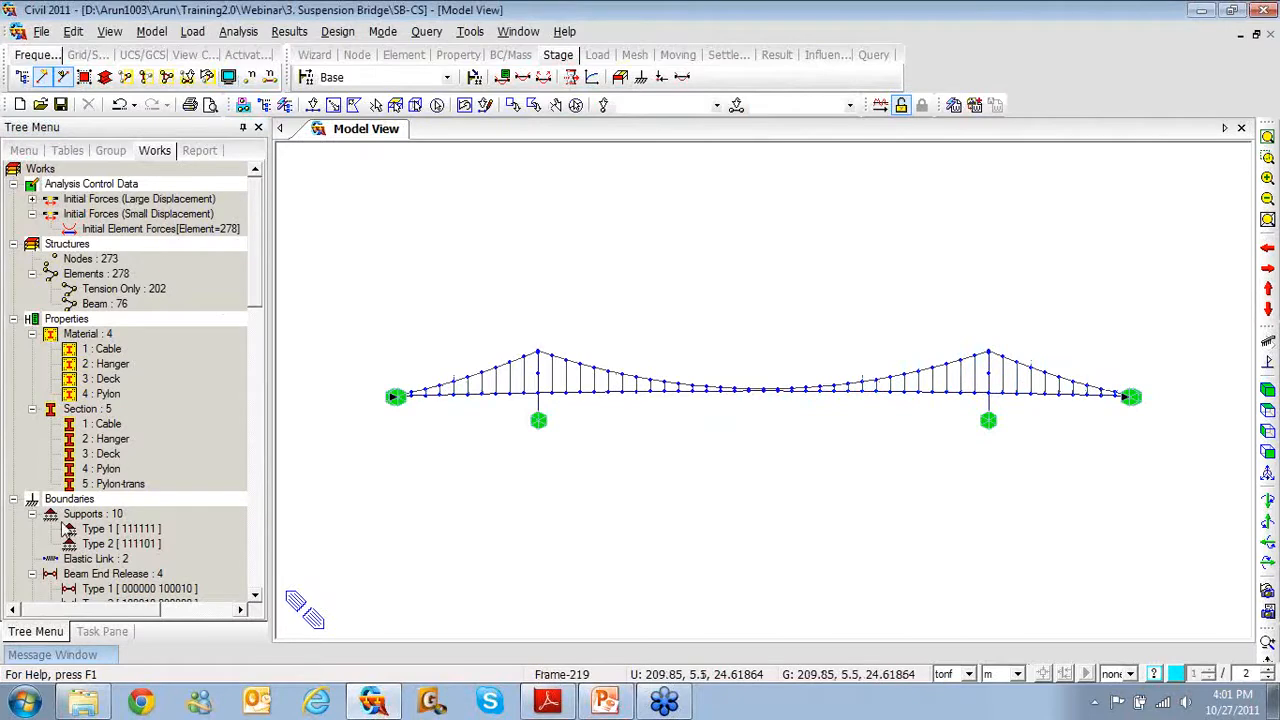
Collapse the Supports and small-displacement initial forces branches and expand the large-displacement initial forces
{"action": "left_click", "coordinate": [32, 513]}
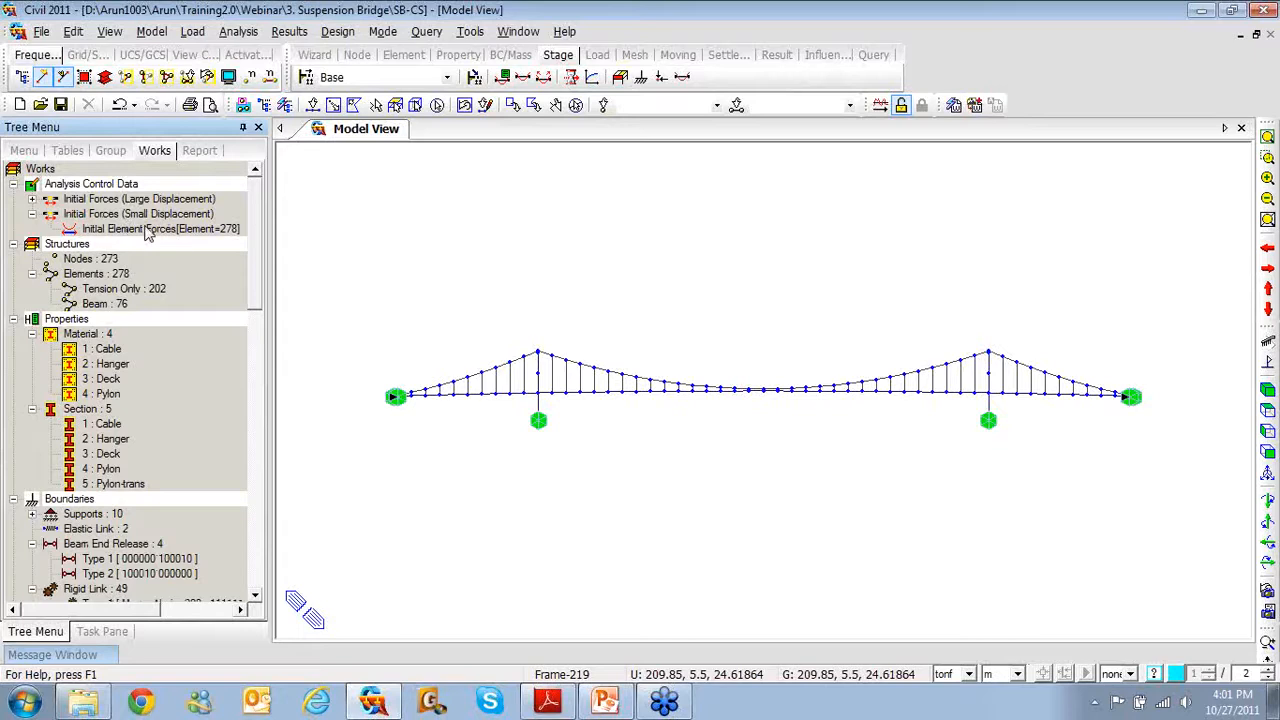
{"action": "left_click", "coordinate": [33, 214]}
{"action": "left_click", "coordinate": [32, 199]}
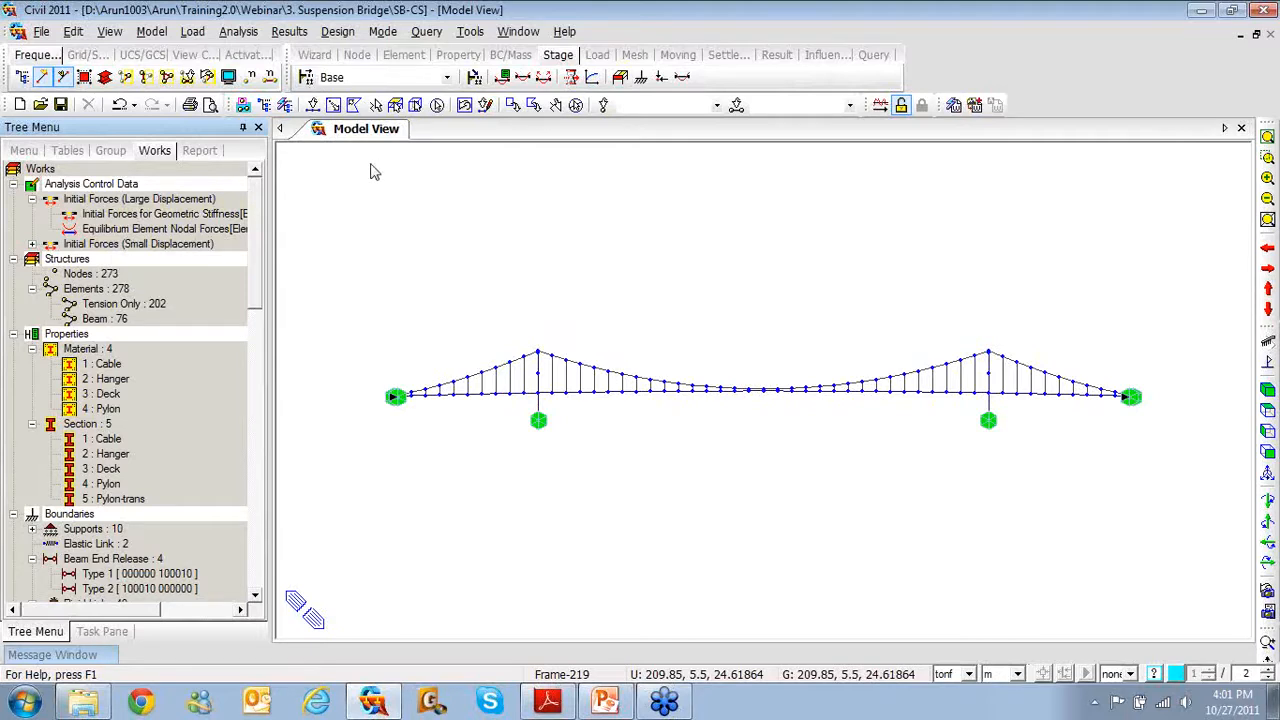
Switch the tree menu to Group to show the structure, boundary and load groups
{"action": "left_click", "coordinate": [112, 151]}
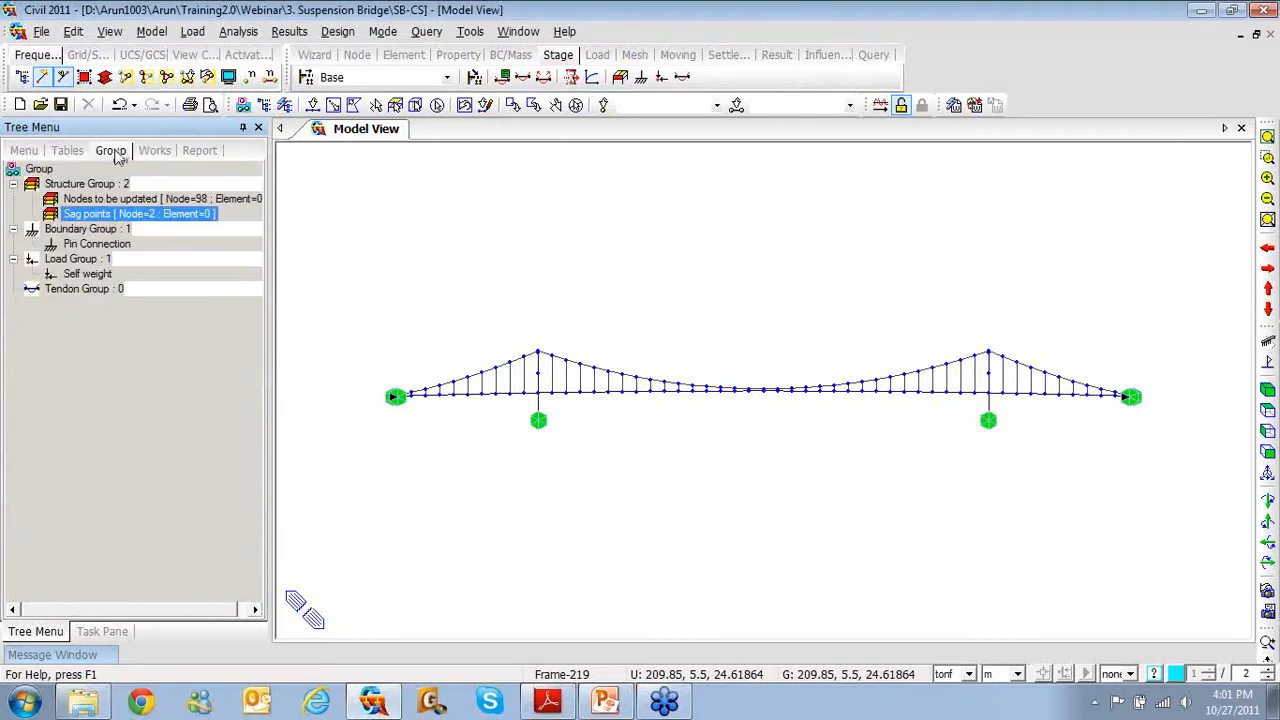
{"action": "right_click", "coordinate": [104, 189]}
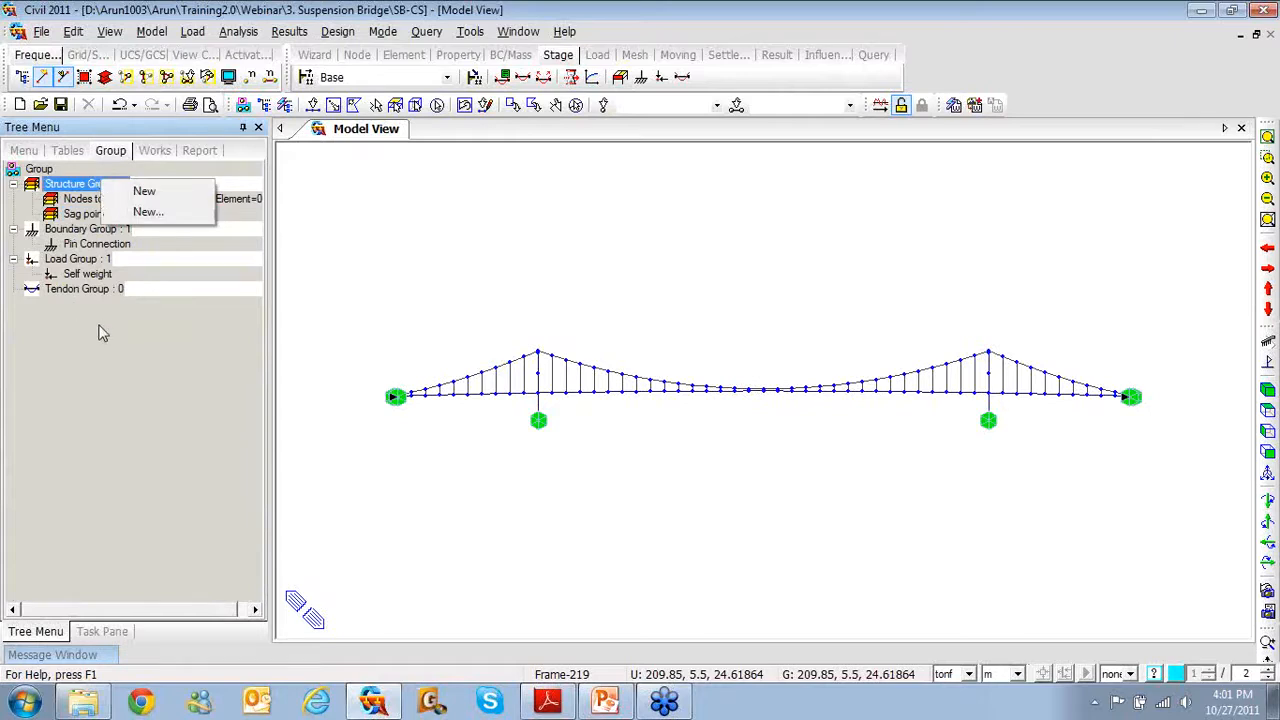
{"action": "left_click", "coordinate": [100, 333]}
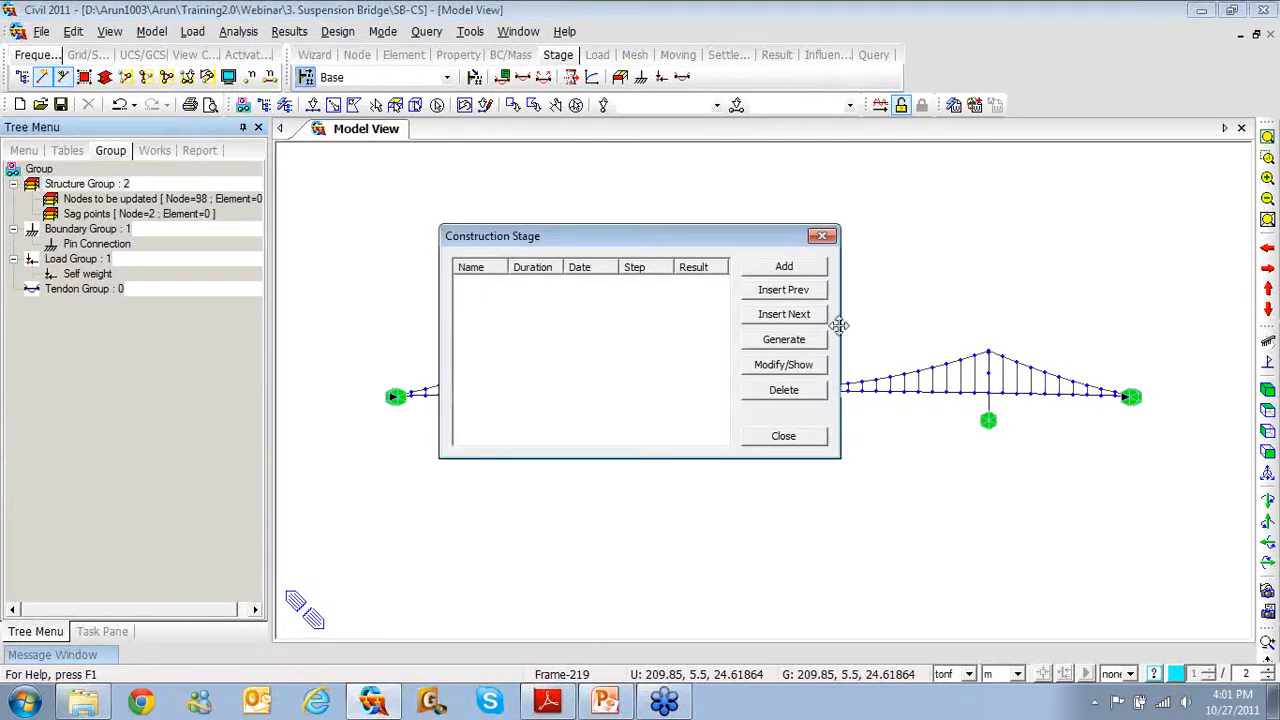
Generate stages named CS with suffix 0to7, saving results for each stage
{"action": "left_click", "coordinate": [806, 350]}
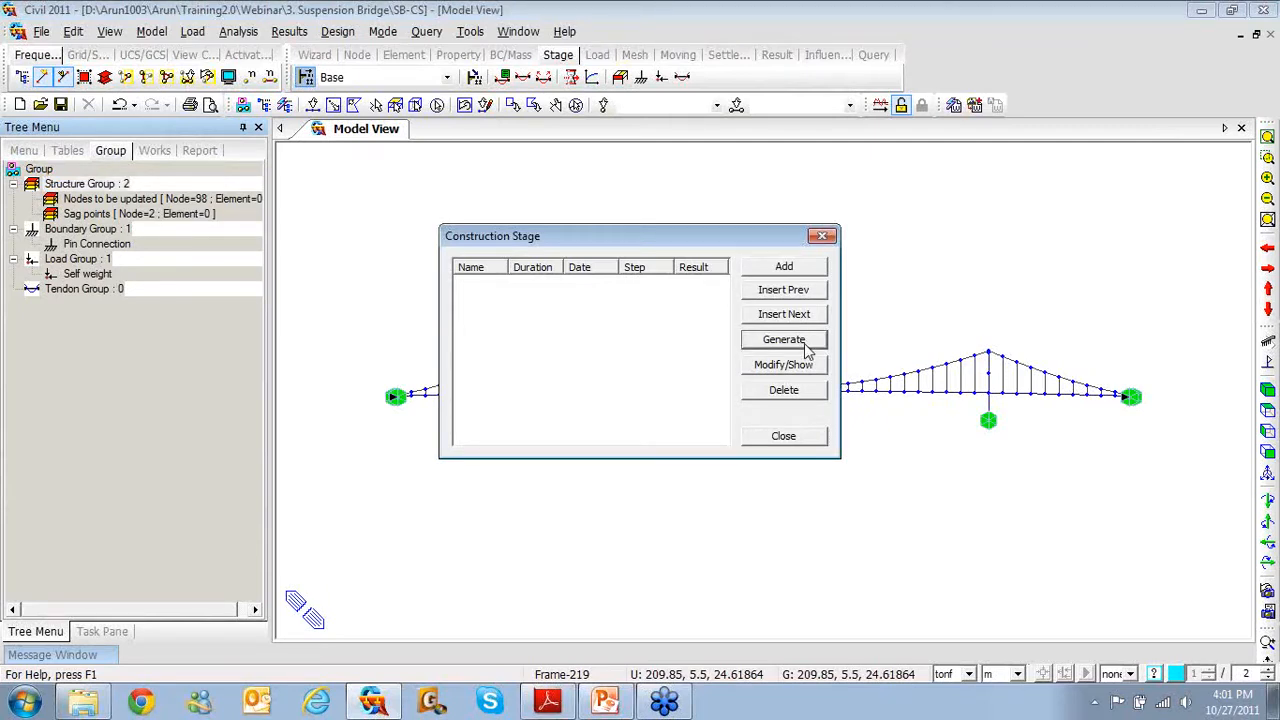
{"action": "left_click", "coordinate": [806, 349]}
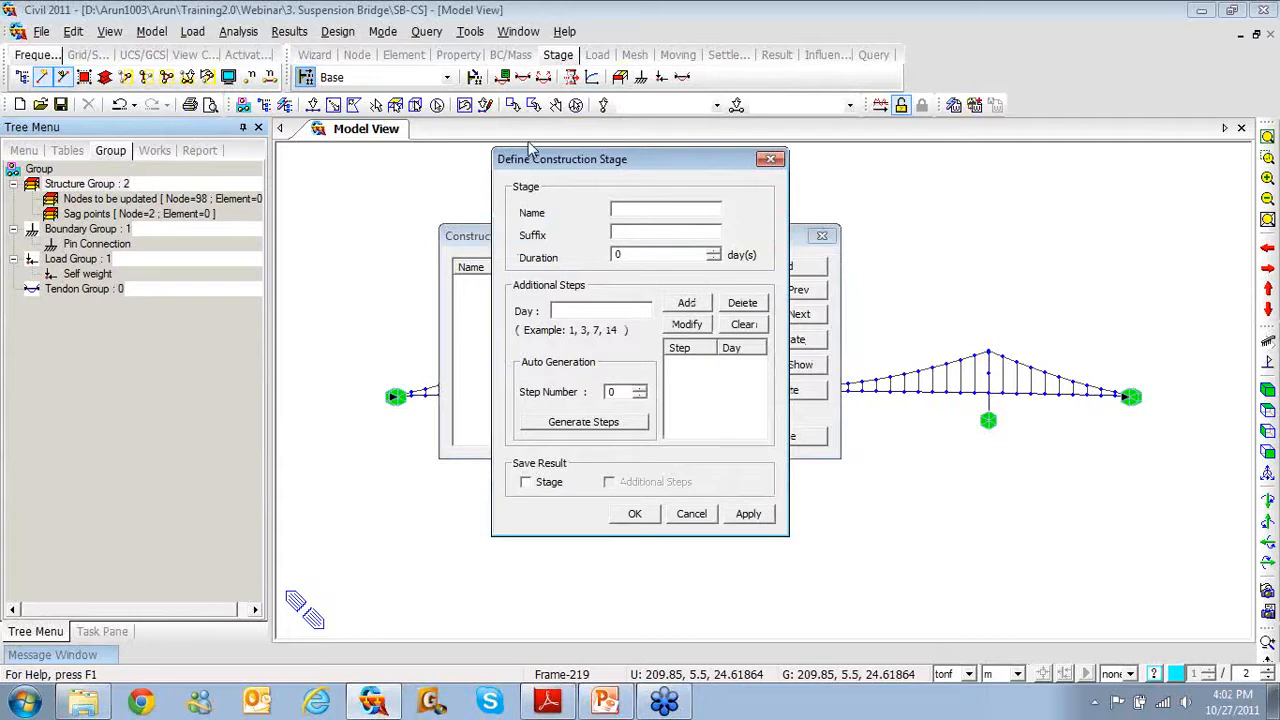
{"action": "type", "text": "CS"}
{"action": "left_click", "coordinate": [637, 237]}
{"action": "type", "text": "0"}
{"action": "type", "text": ", "}
{"action": "type", "text": "2to"}
{"action": "key", "text": "BackSpace"}
{"action": "key", "text": "BackSpace"}
{"action": "key", "text": "BackSpace"}
{"action": "type", "text": "to7"}
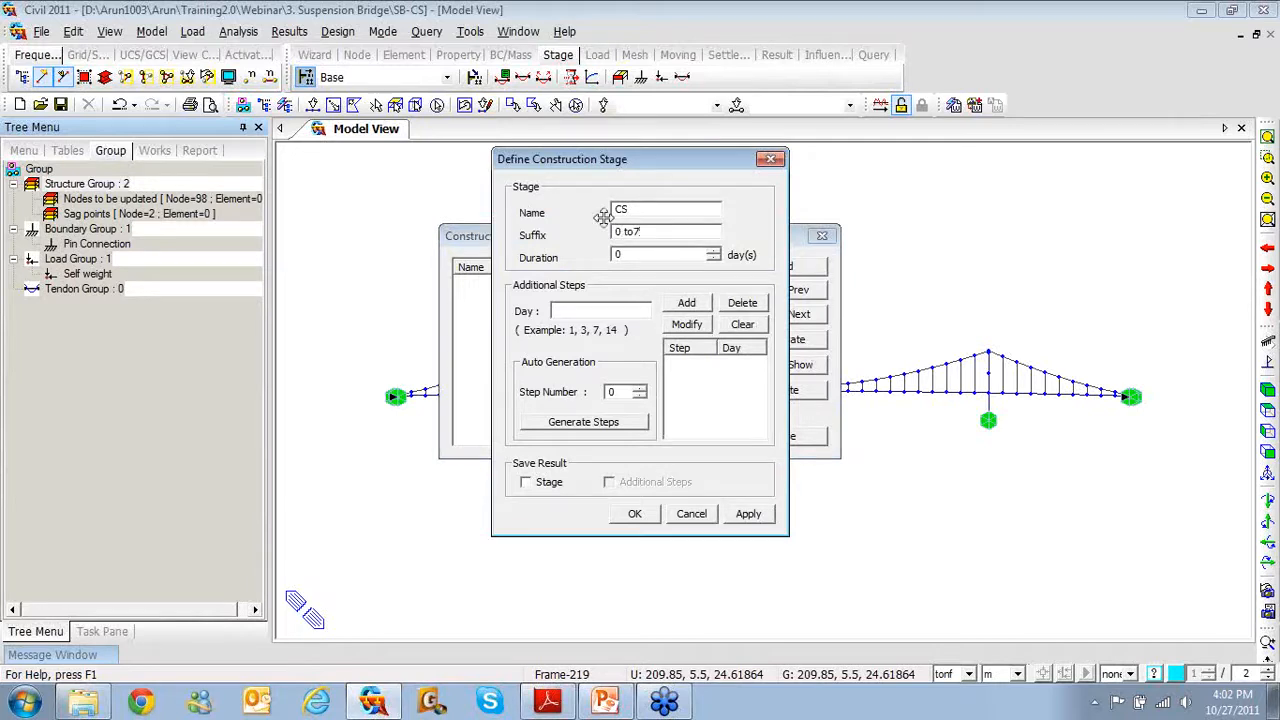
{"action": "left_click", "coordinate": [526, 483]}
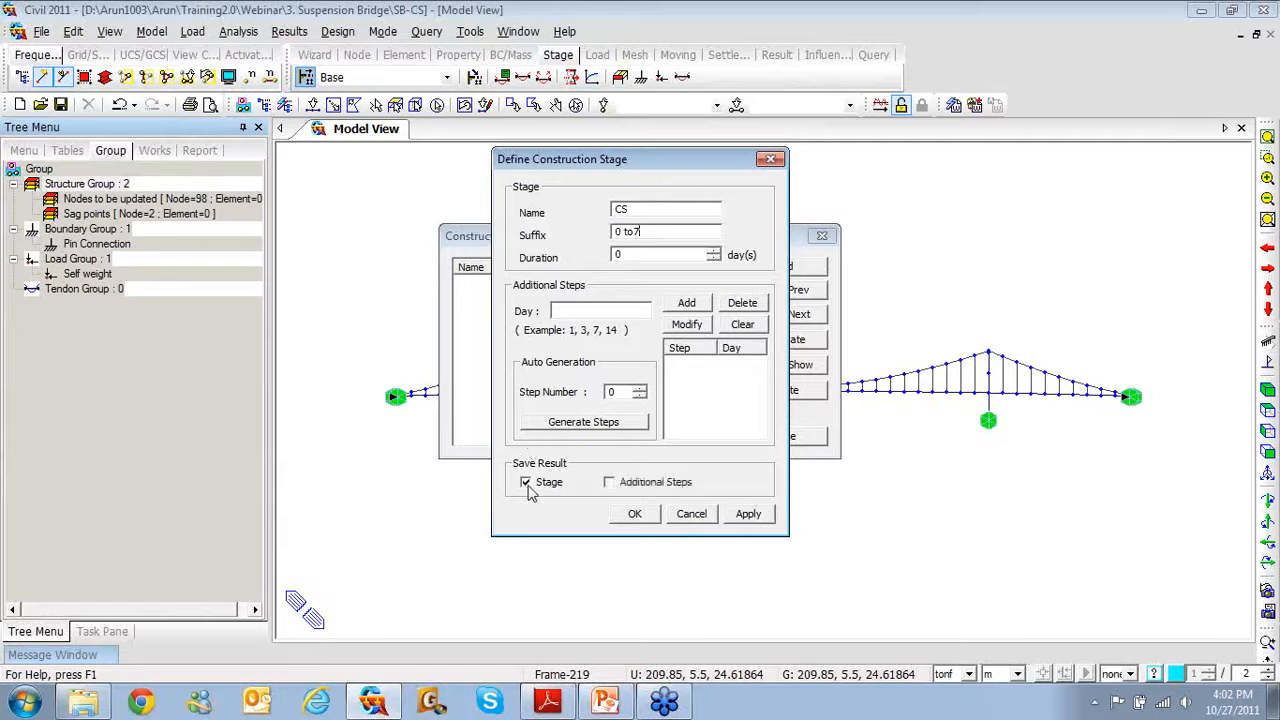
{"action": "left_click", "coordinate": [636, 515]}
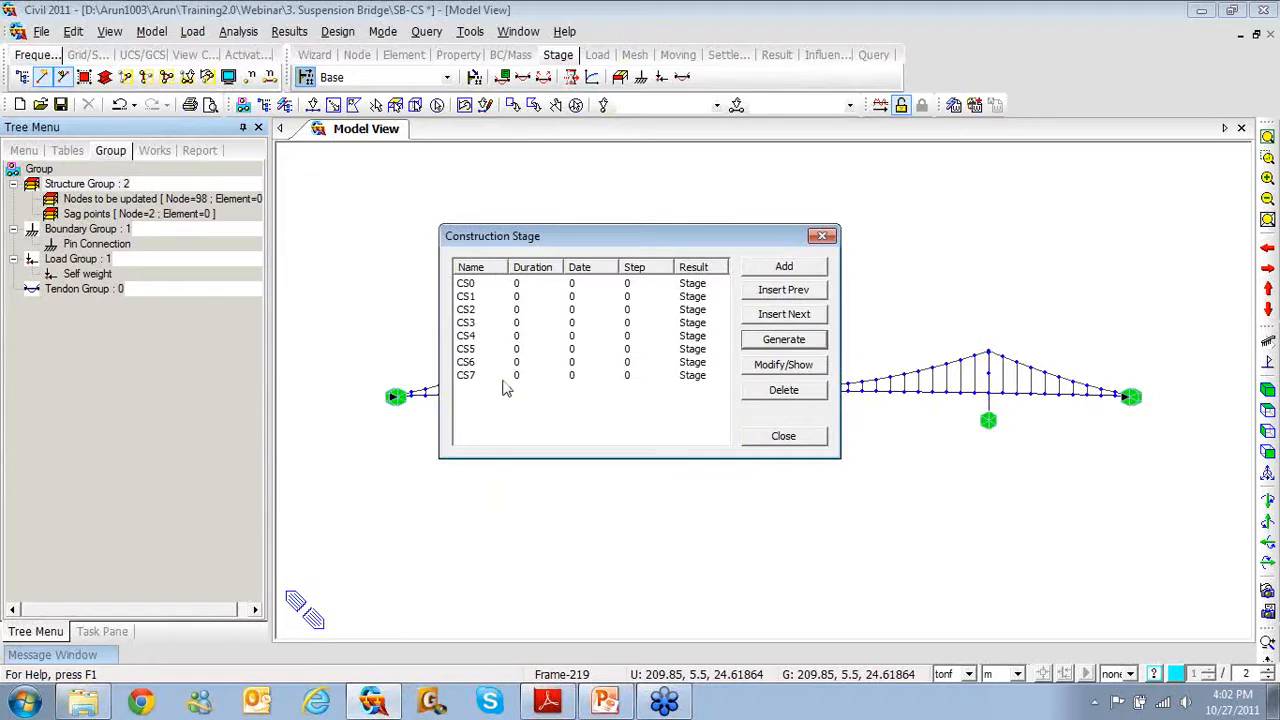
{"action": "left_click", "coordinate": [781, 442]}
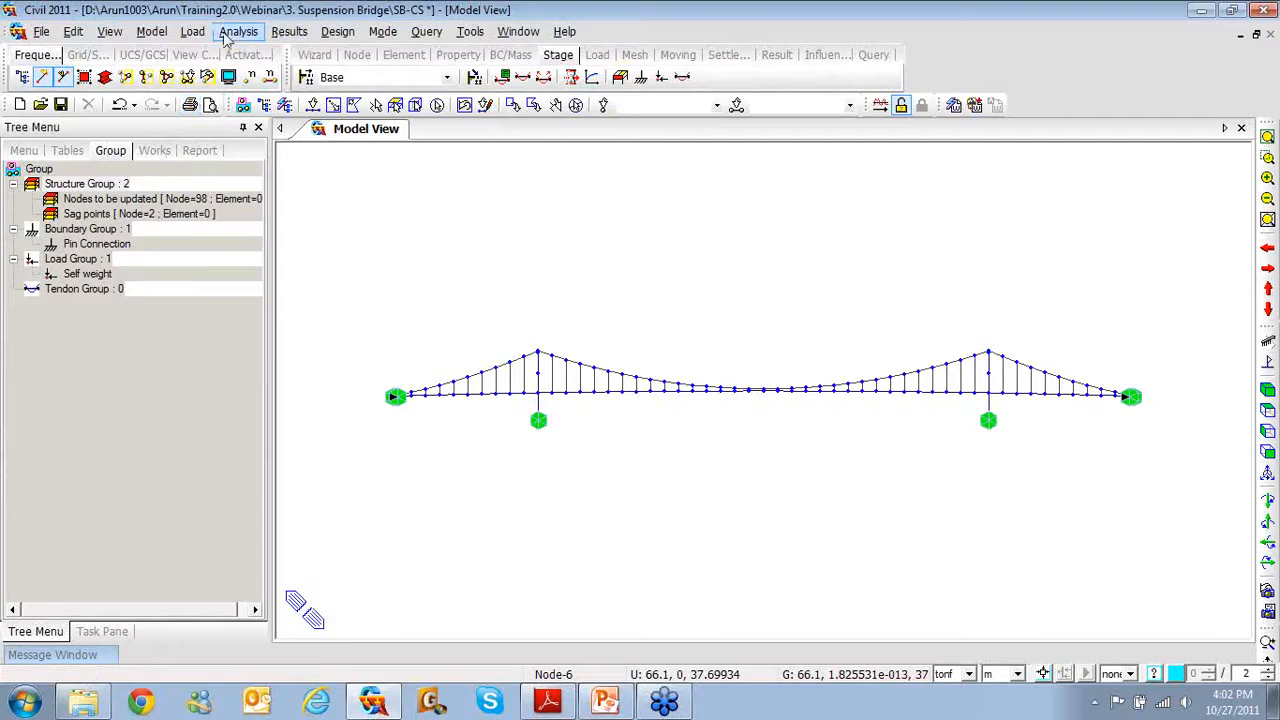
Delete static load cases LC1, LC2 and LC3
{"action": "left_click", "coordinate": [193, 32]}
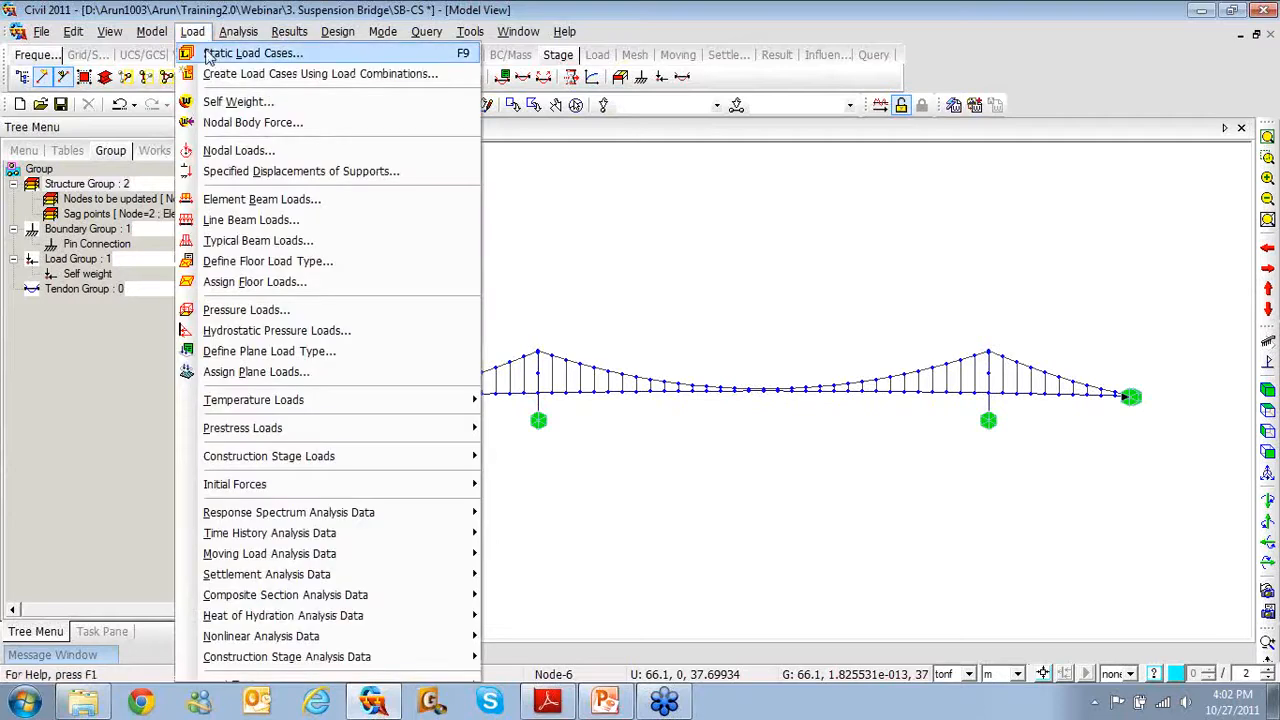
{"action": "left_click", "coordinate": [205, 53]}
{"action": "left_click_drag", "start_coordinate": [22, 211], "coordinate": [26, 245]}
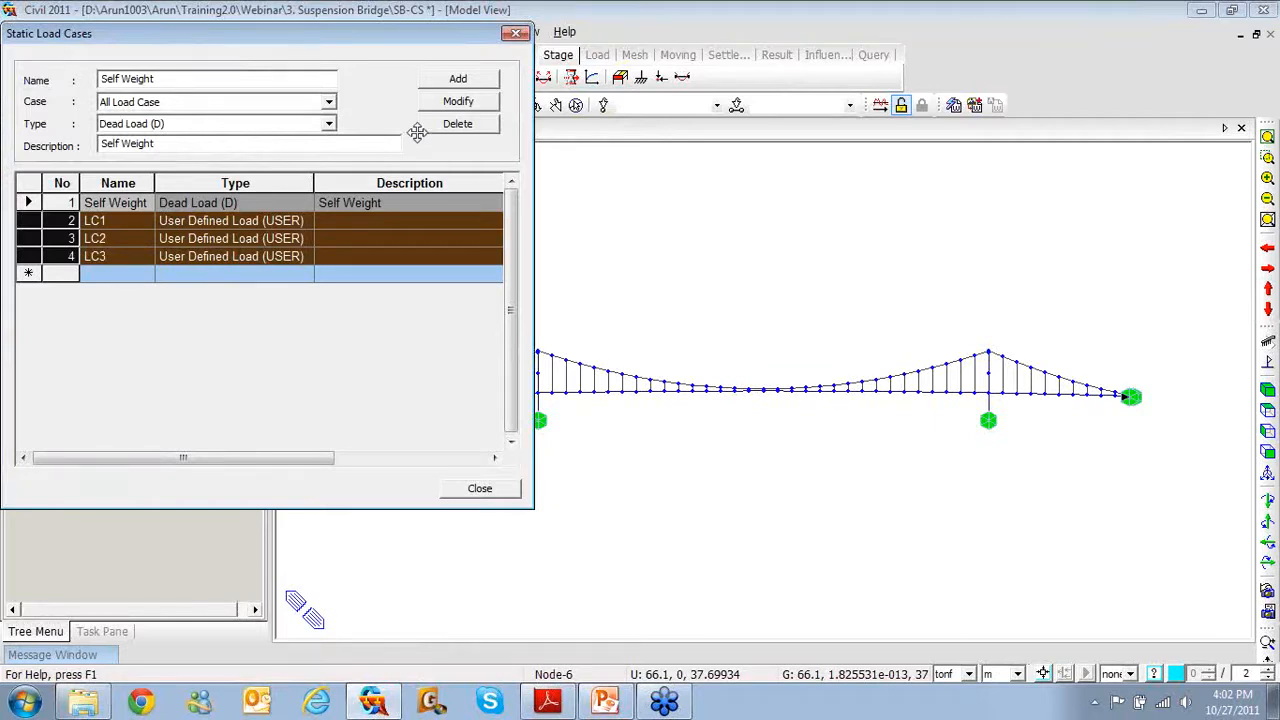
{"action": "left_click", "coordinate": [457, 123]}
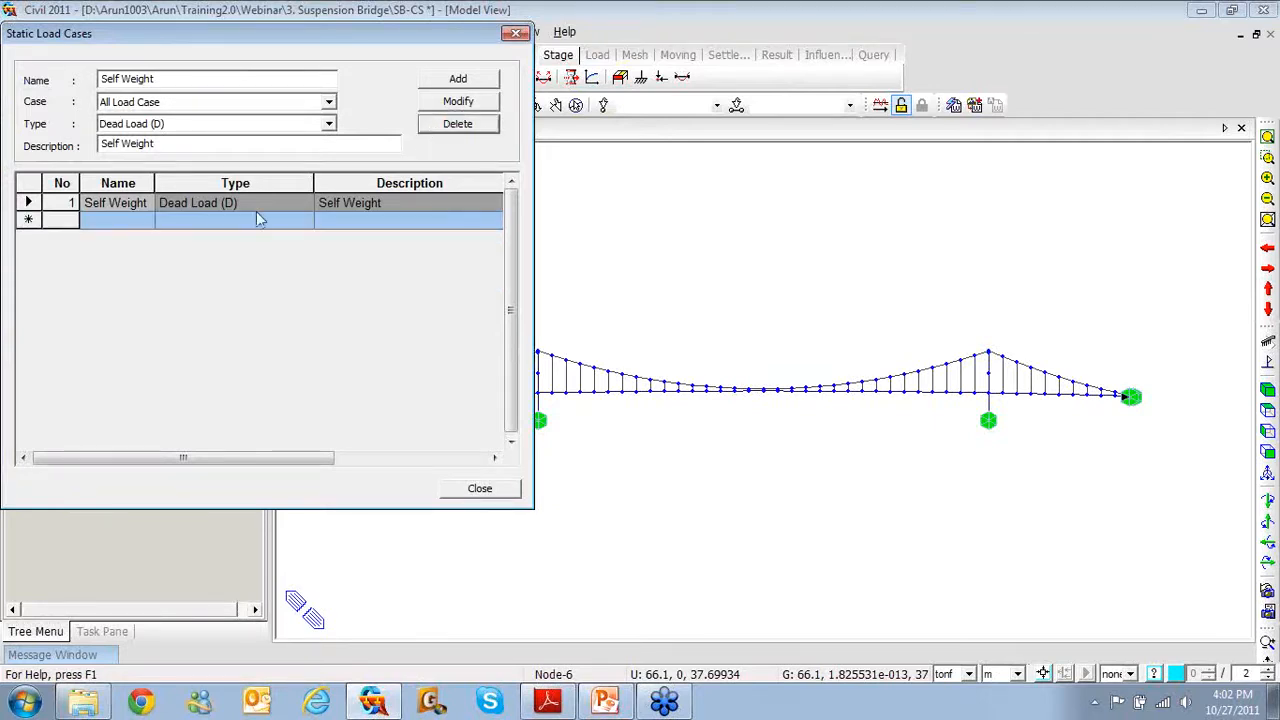
Change the Self Weight load type to Construction Stage Load (CS)
{"action": "left_click", "coordinate": [329, 123]}
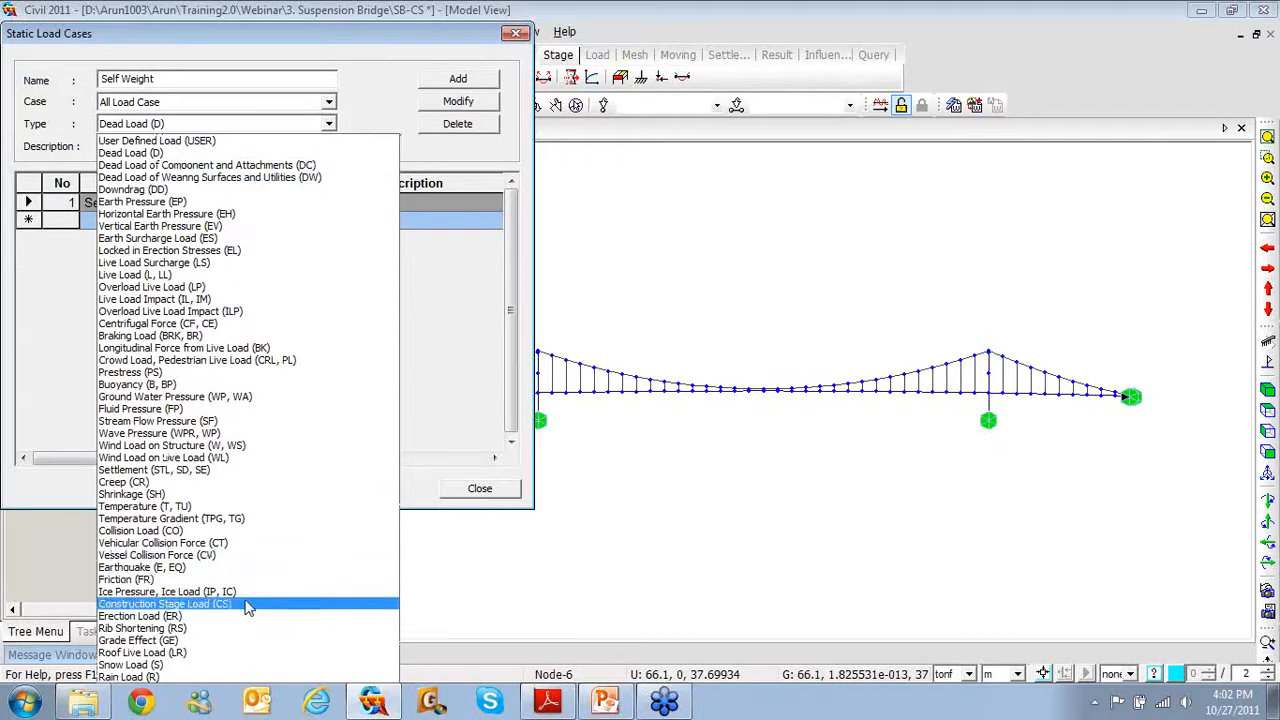
{"action": "left_click", "coordinate": [247, 606]}
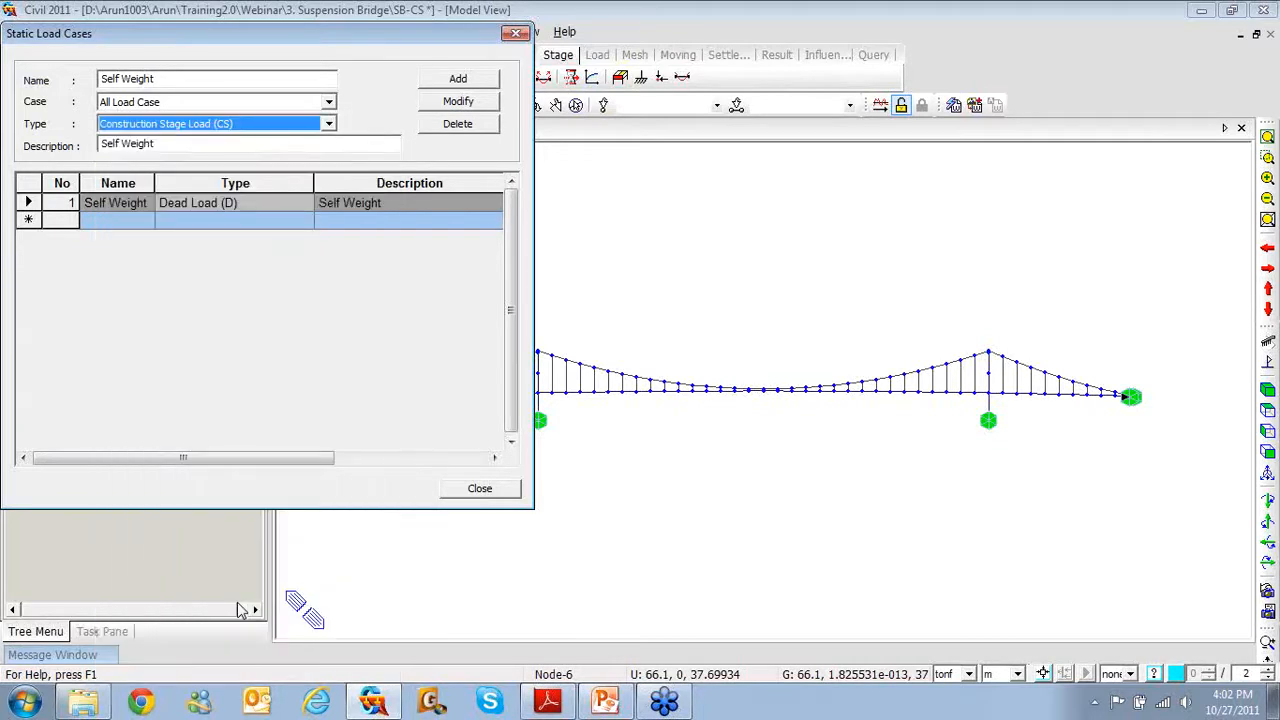
{"action": "left_click", "coordinate": [459, 102]}
{"action": "left_click", "coordinate": [479, 488]}
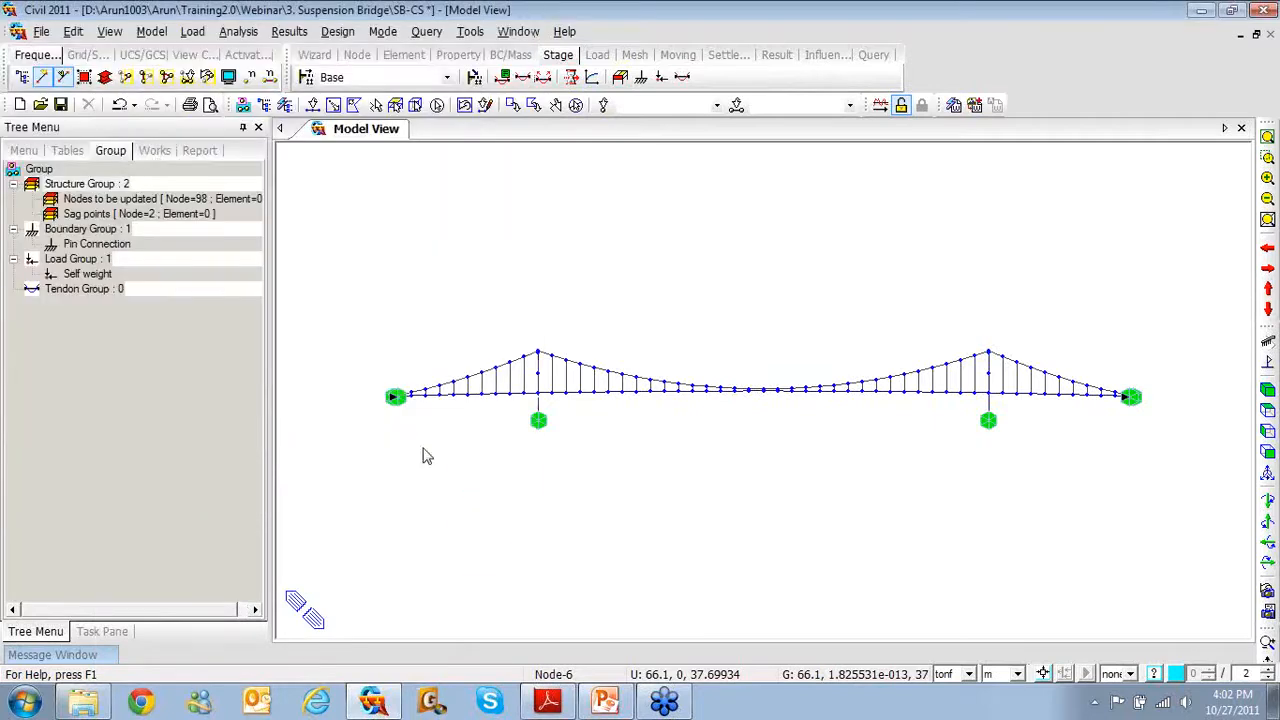
Add structure groups named S_G with suffix 0, 2to7, creating S_G0 and S_G2–S_G7
{"action": "right_click", "coordinate": [113, 186]}
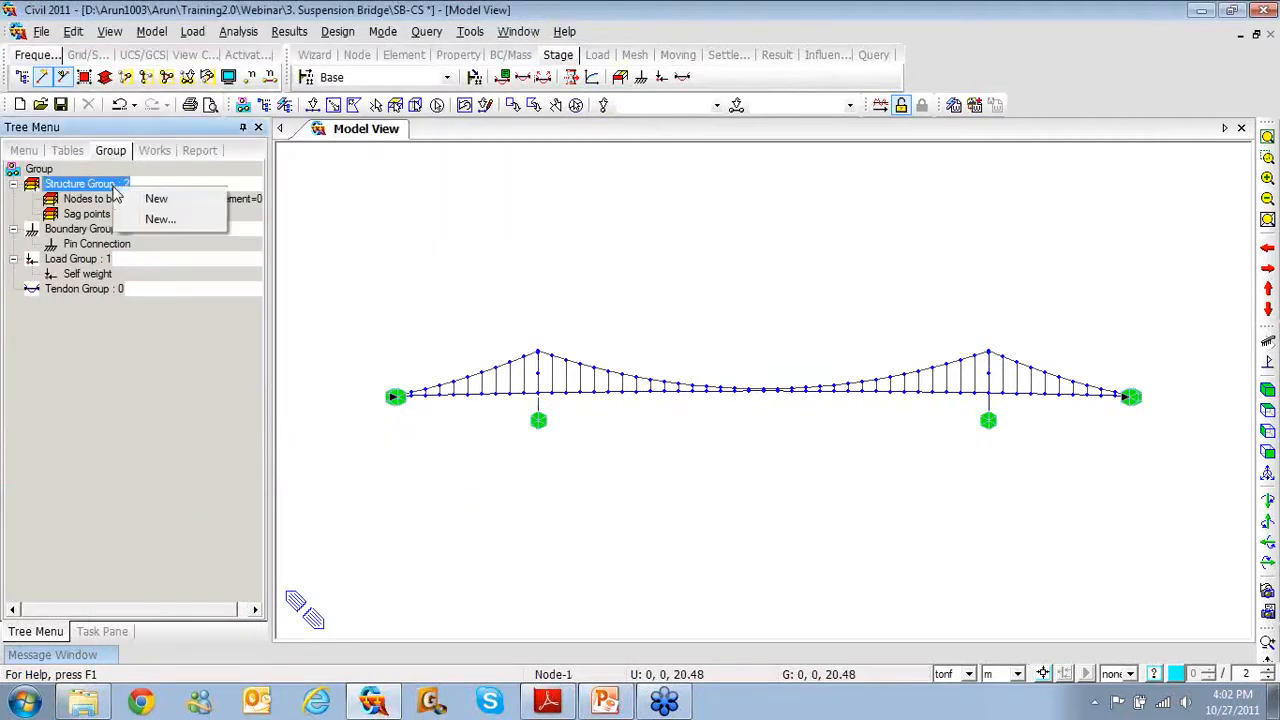
{"action": "left_click", "coordinate": [153, 220]}
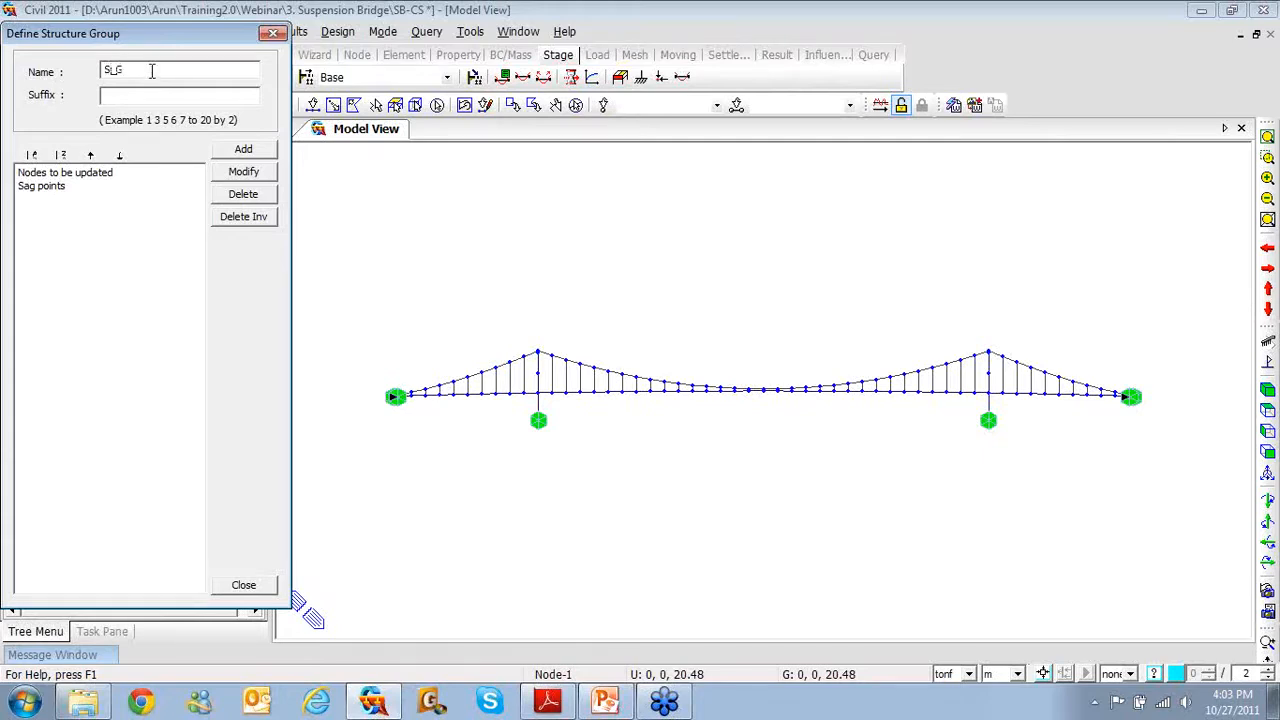
{"action": "left_click", "coordinate": [145, 97]}
{"action": "type", "text": "0, 2to7"}
{"action": "left_click", "coordinate": [252, 150]}
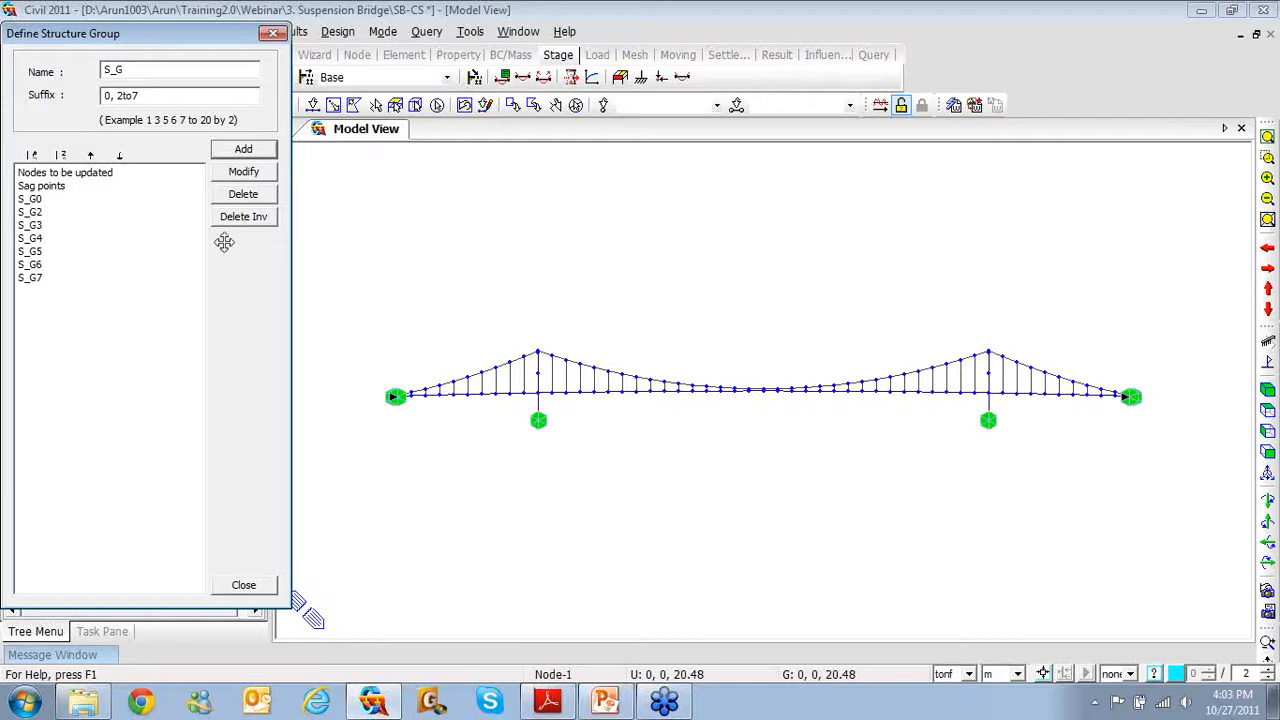
{"action": "left_click", "coordinate": [244, 585]}
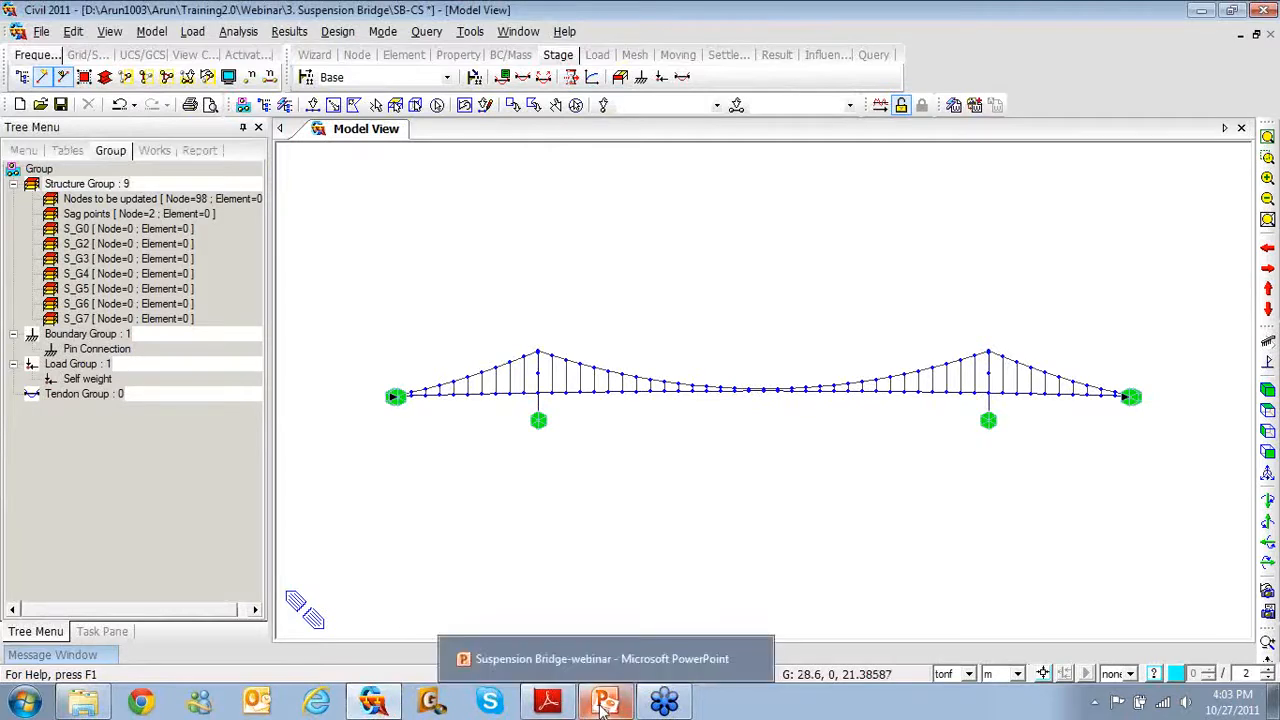
Present the Construction stages slide full-screen in PowerPoint
{"action": "left_click", "coordinate": [604, 706]}
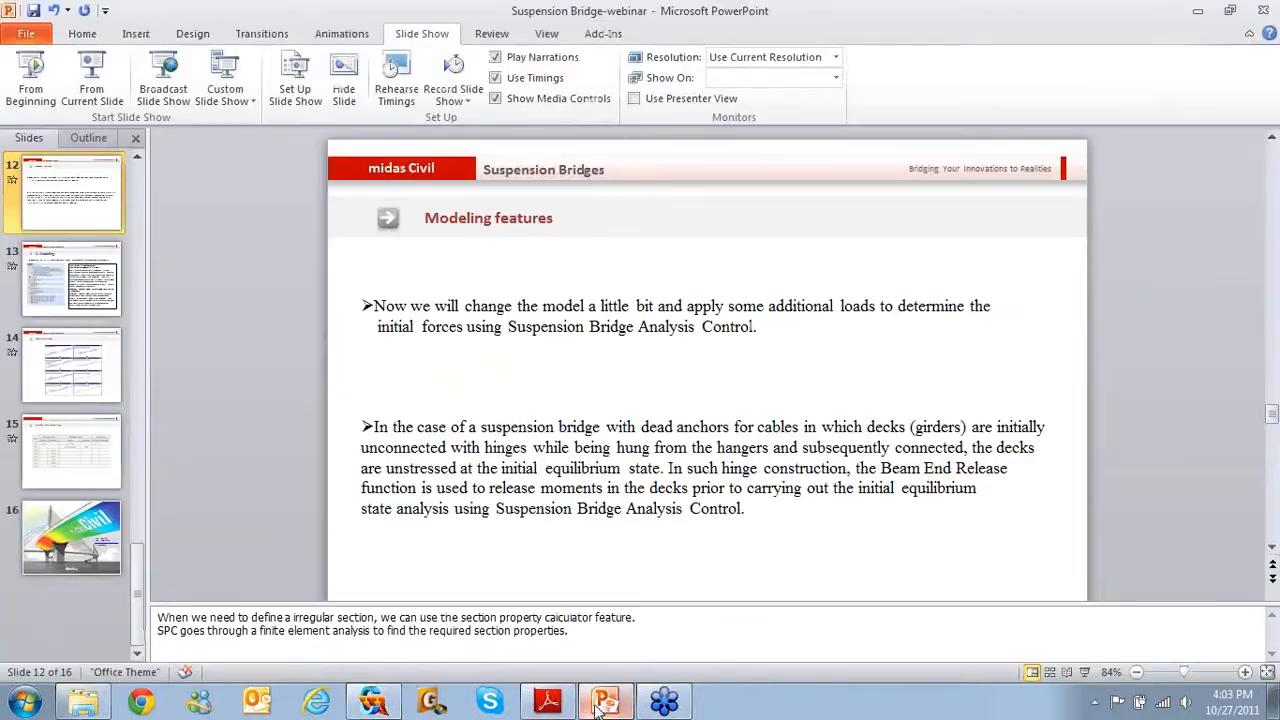
{"action": "left_click", "coordinate": [83, 392]}
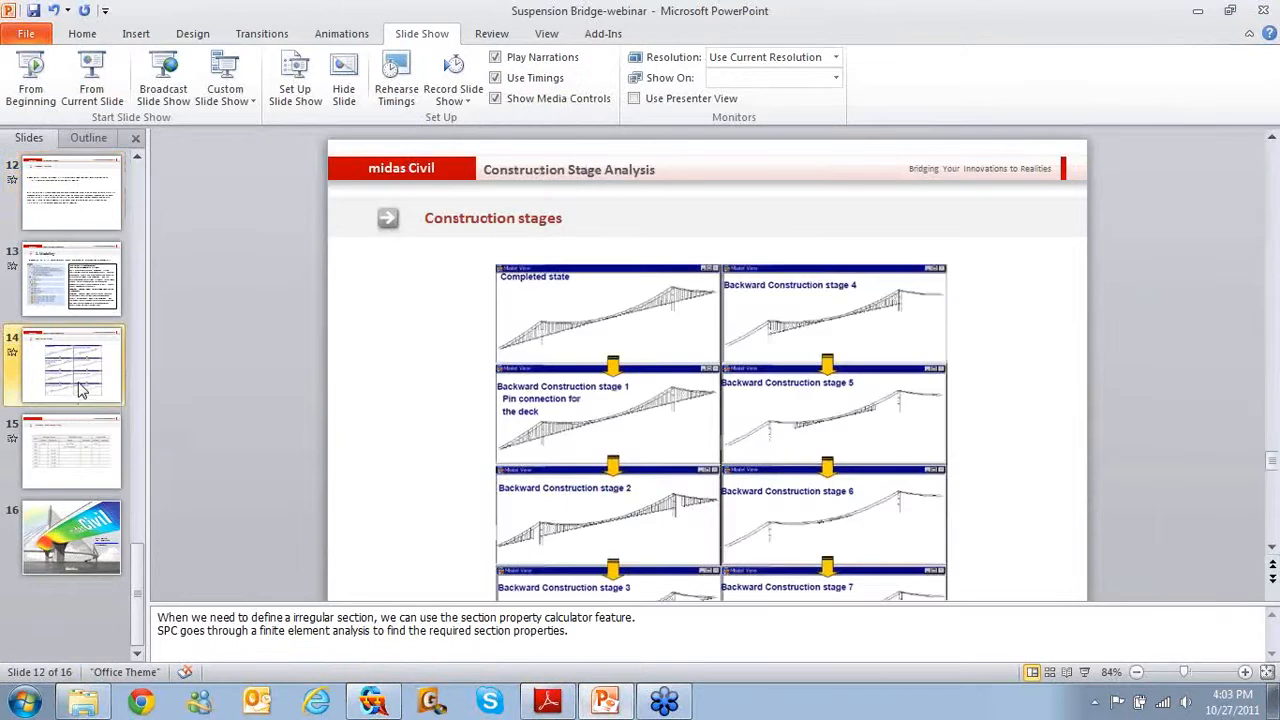
{"action": "left_click", "coordinate": [95, 88]}
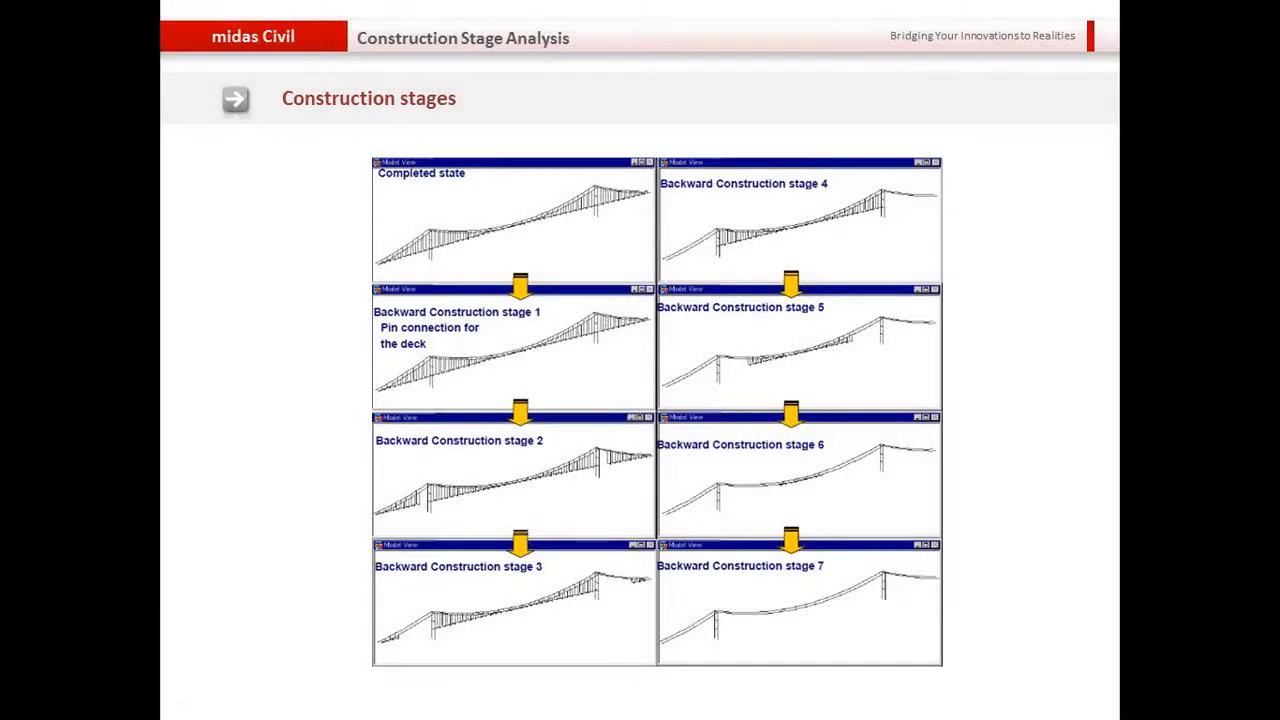
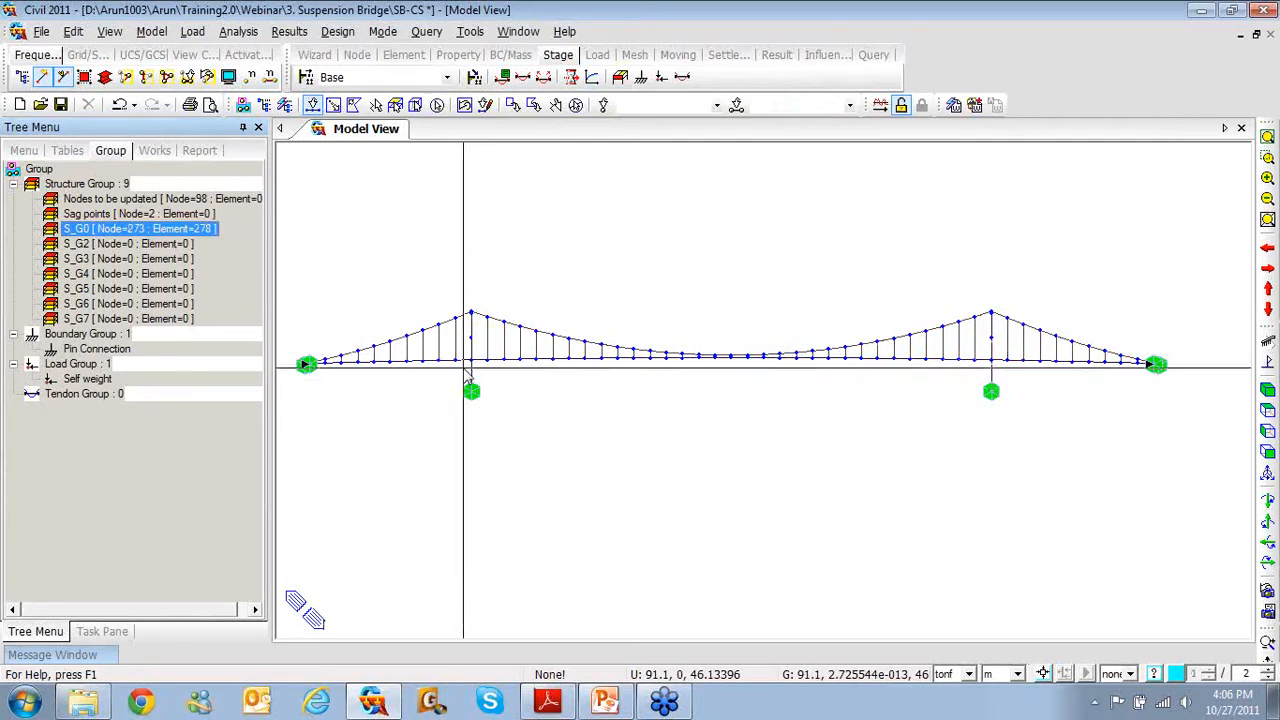
Assign the hangers and deck pieces at both towers to S_G2 and set S_G2 inactive
{"action": "left_click_drag", "start_coordinate": [463, 368], "coordinate": [448, 346]}
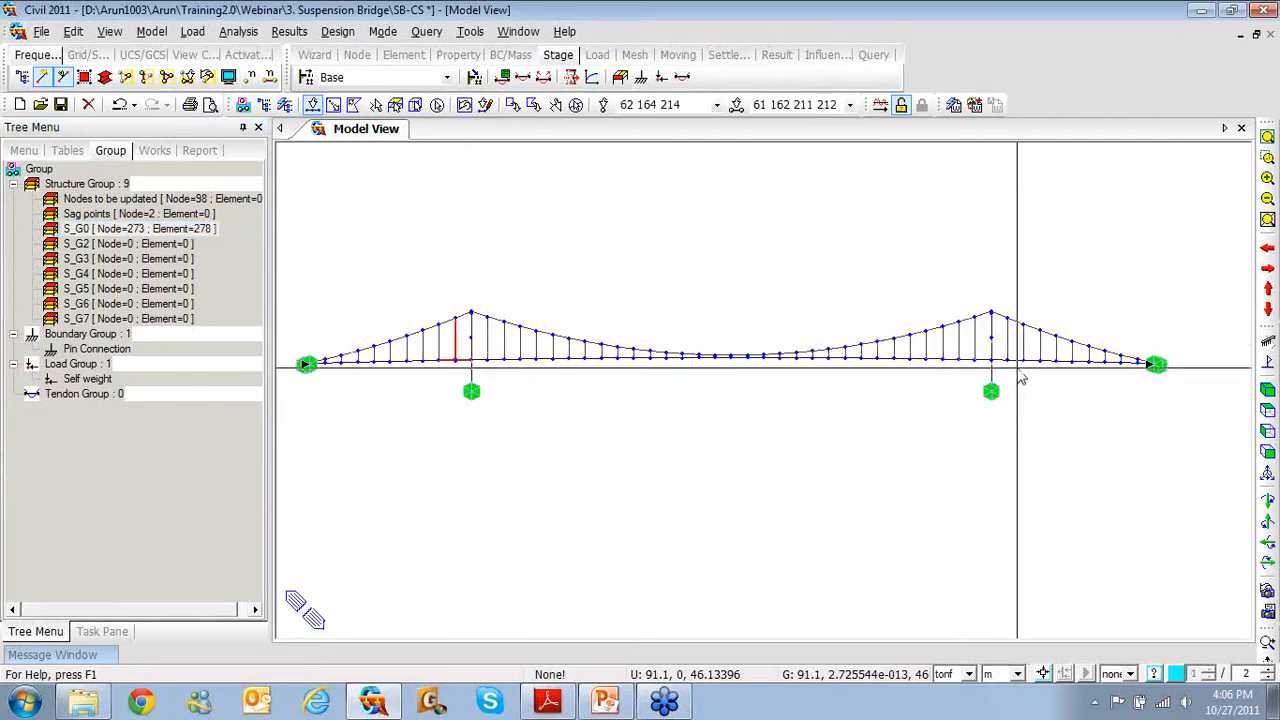
{"action": "left_click_drag", "start_coordinate": [1010, 355], "coordinate": [975, 370]}
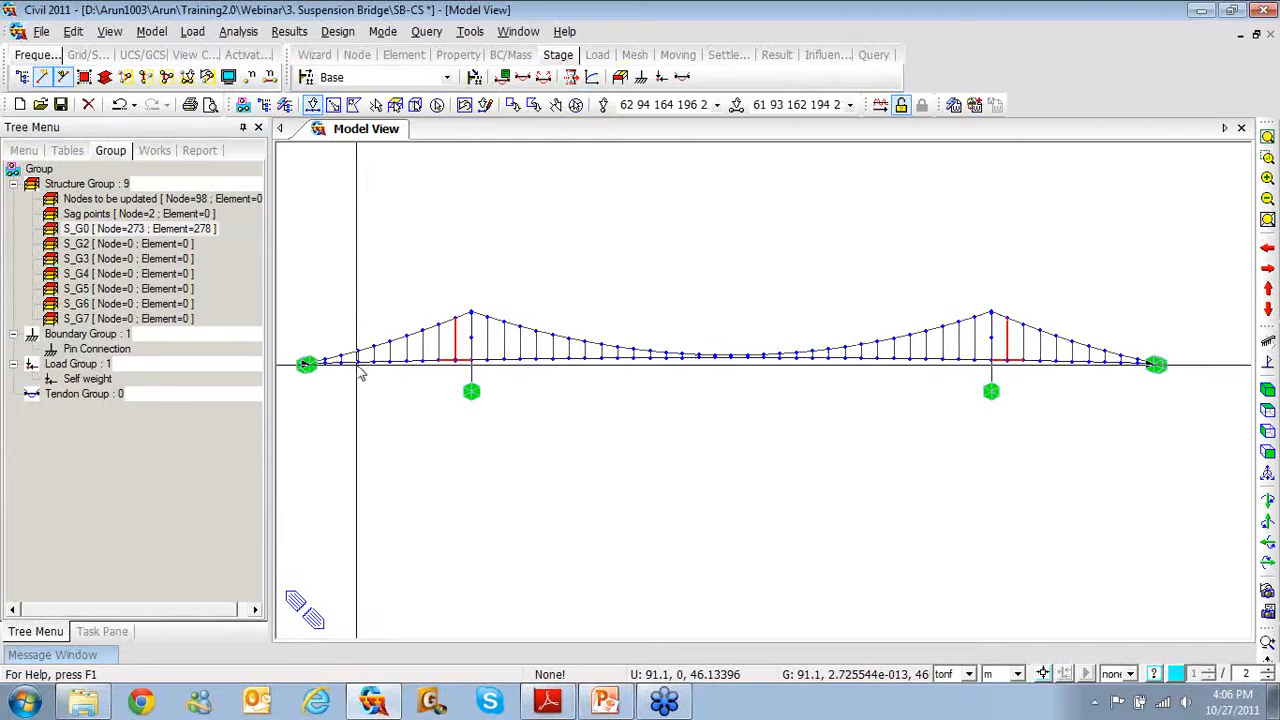
{"action": "left_click", "coordinate": [145, 252]}
{"action": "left_click_drag", "start_coordinate": [145, 252], "coordinate": [369, 231]}
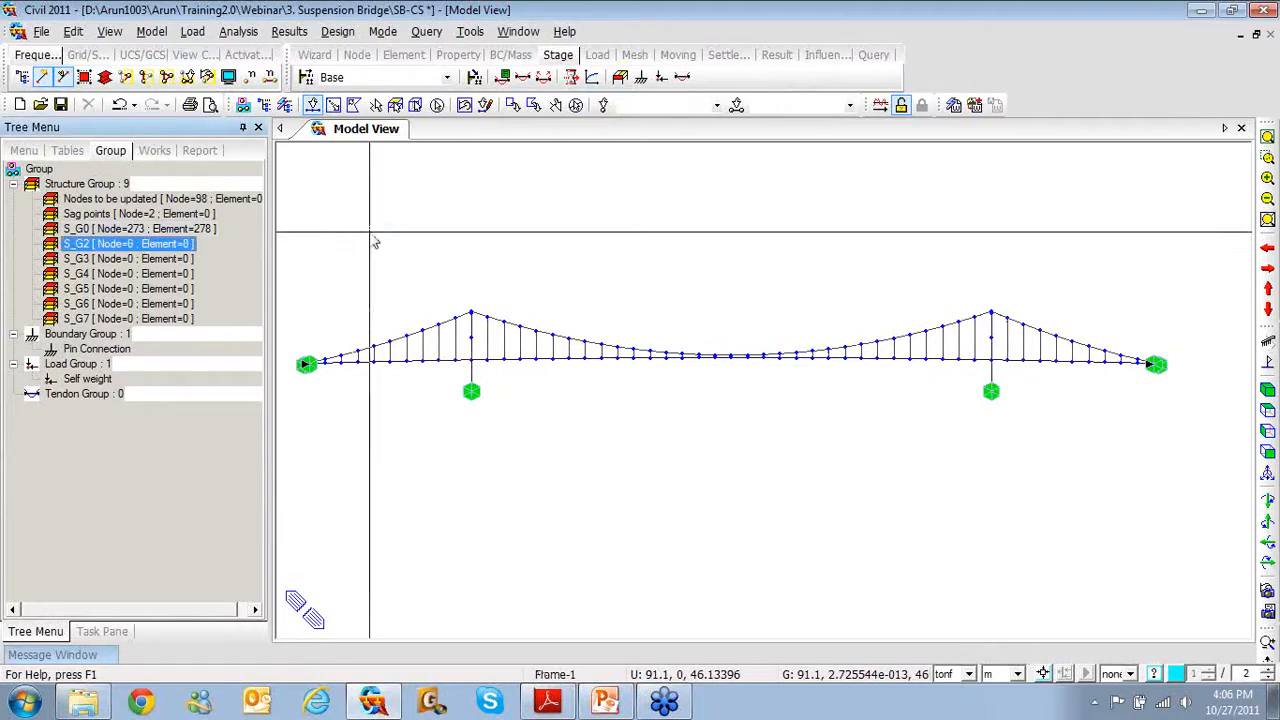
{"action": "right_click", "coordinate": [182, 253]}
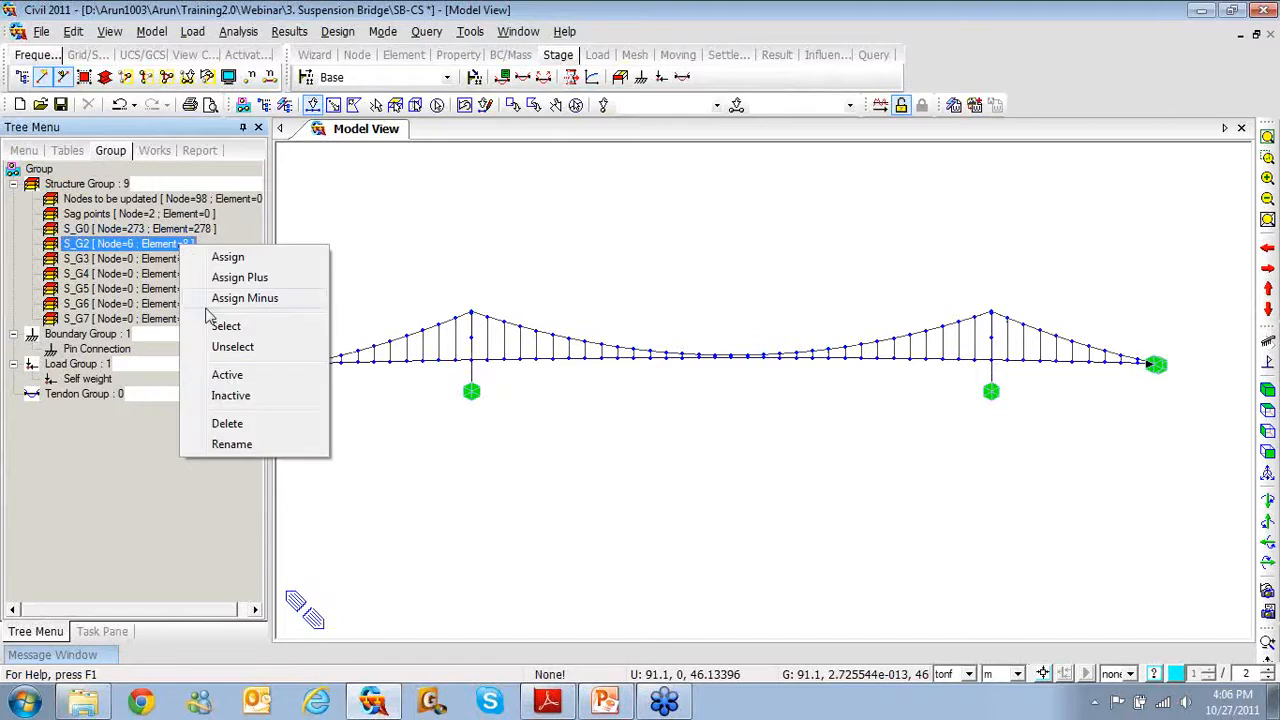
{"action": "left_click", "coordinate": [230, 396]}
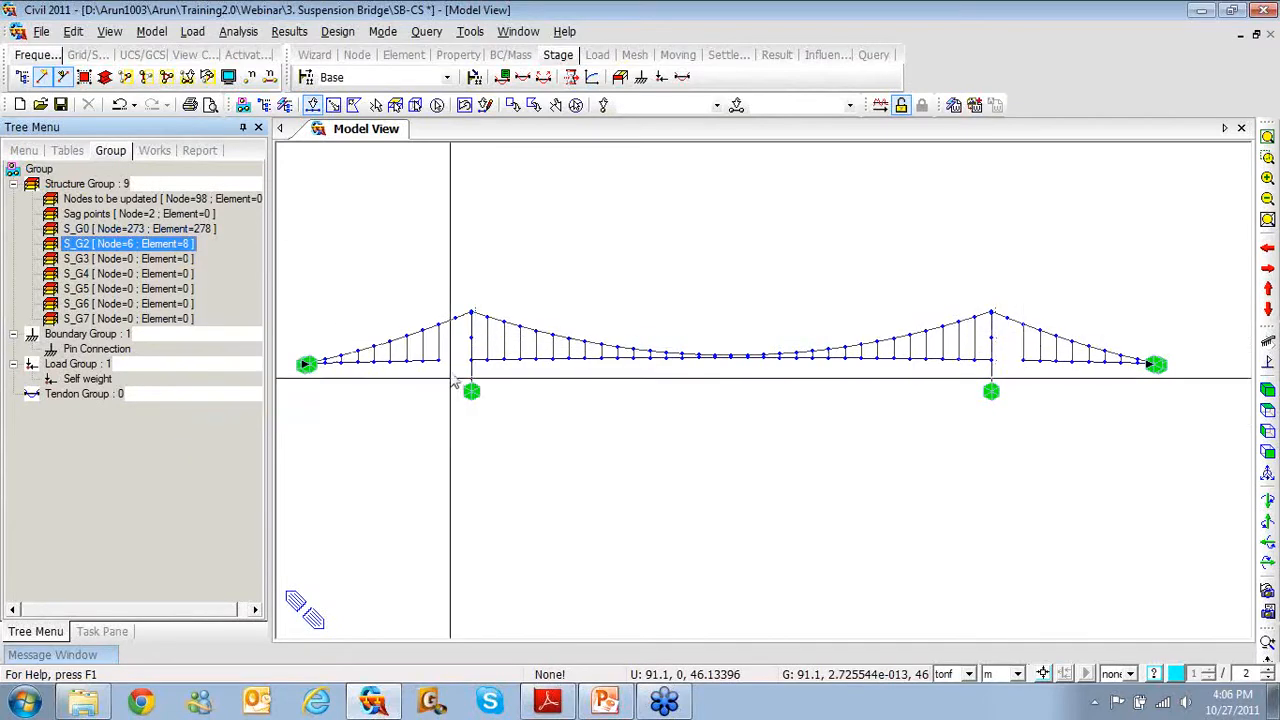
Assign the left and right side-span hangers and deck to S_G3 and set S_G3 inactive
{"action": "left_click", "coordinate": [446, 359]}
{"action": "left_click_drag", "start_coordinate": [446, 366], "coordinate": [402, 352]}
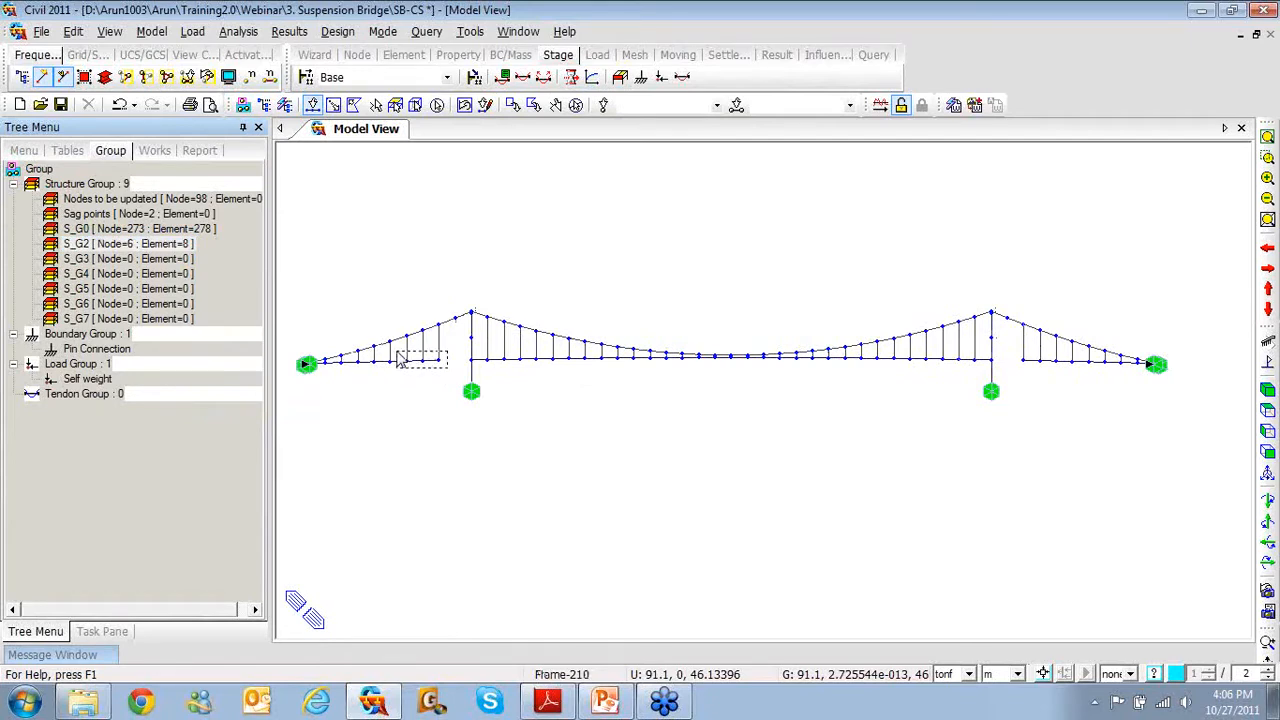
{"action": "left_click_drag", "start_coordinate": [399, 358], "coordinate": [369, 362]}
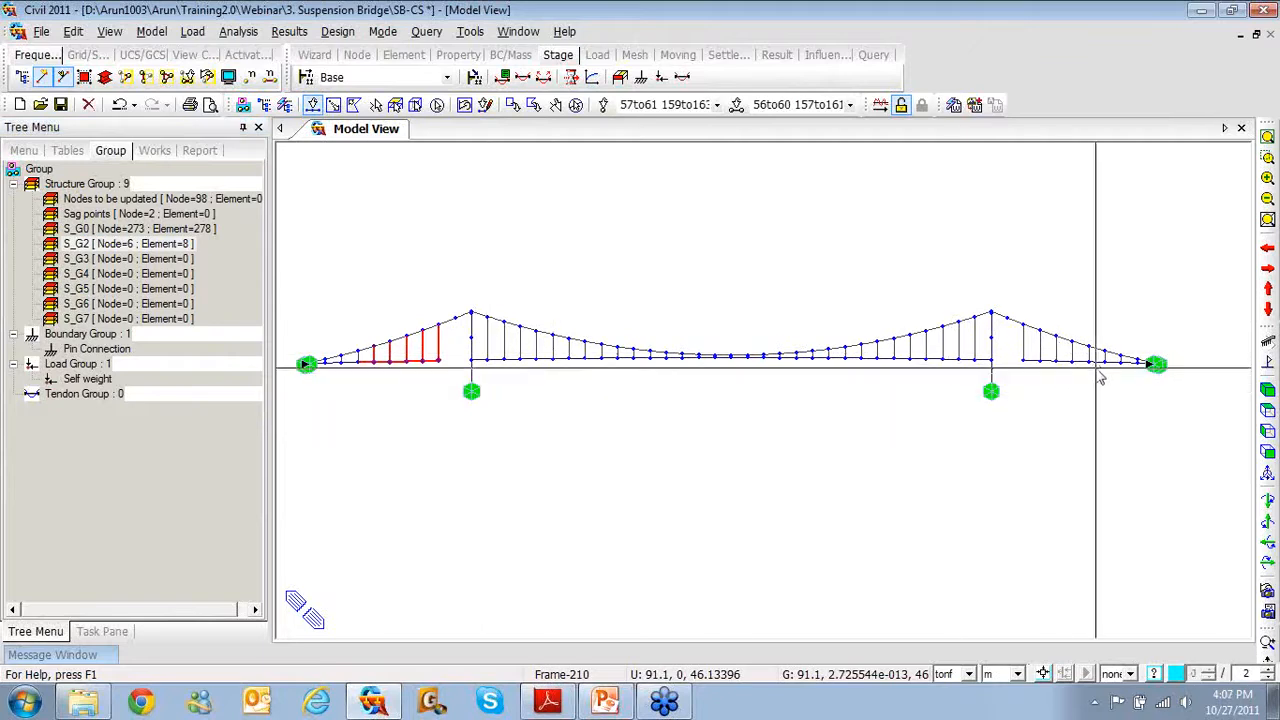
{"action": "left_click_drag", "start_coordinate": [1100, 370], "coordinate": [1012, 363]}
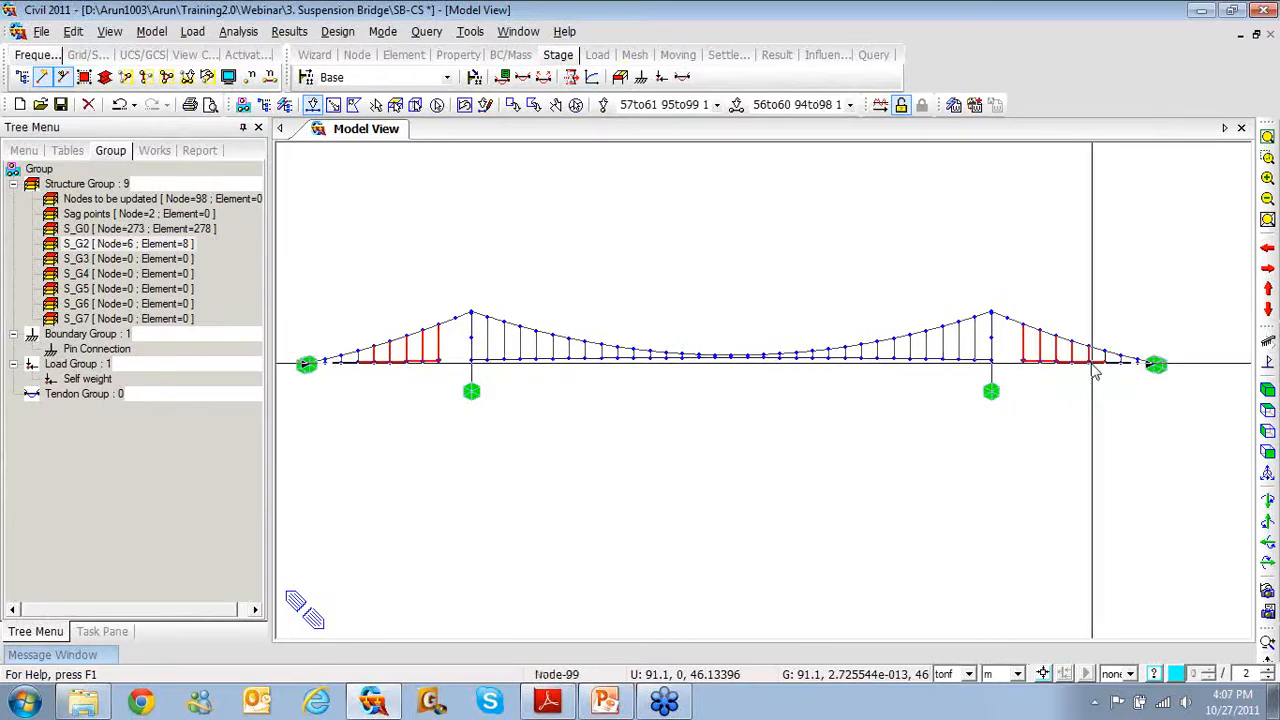
{"action": "left_click_drag", "start_coordinate": [186, 260], "coordinate": [380, 253]}
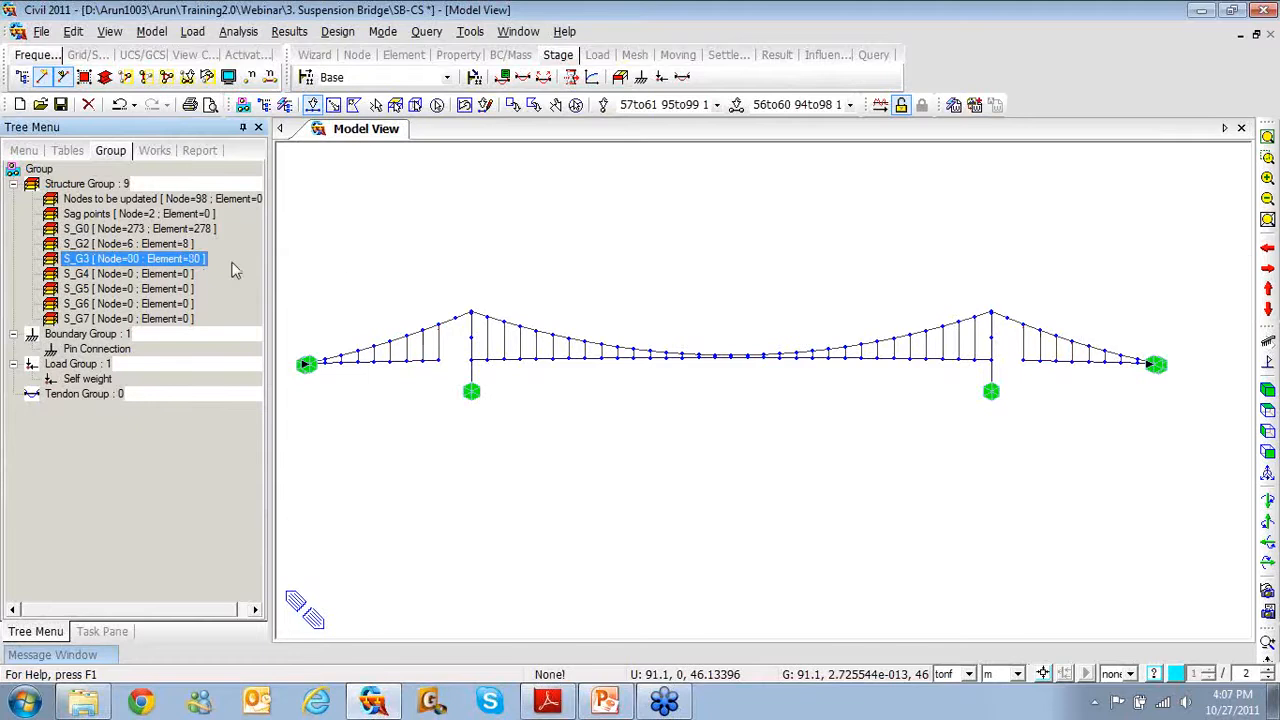
{"action": "right_click", "coordinate": [189, 261]}
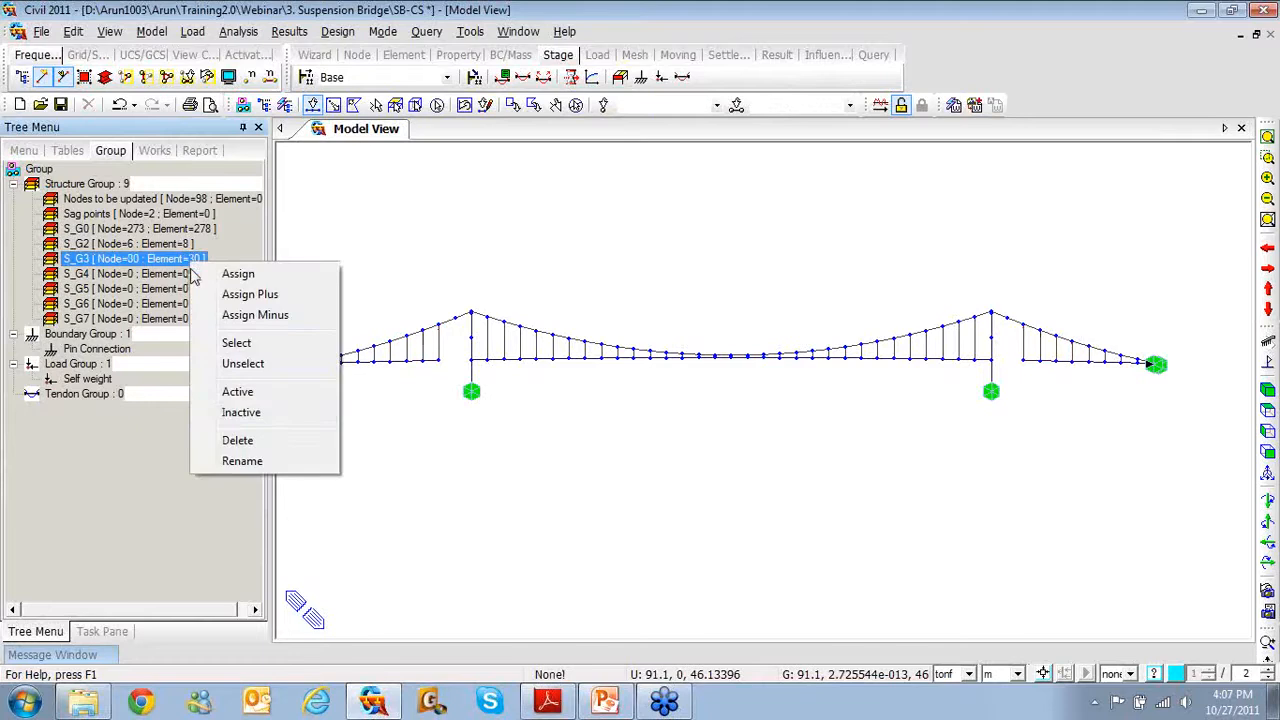
{"action": "left_click", "coordinate": [236, 413]}
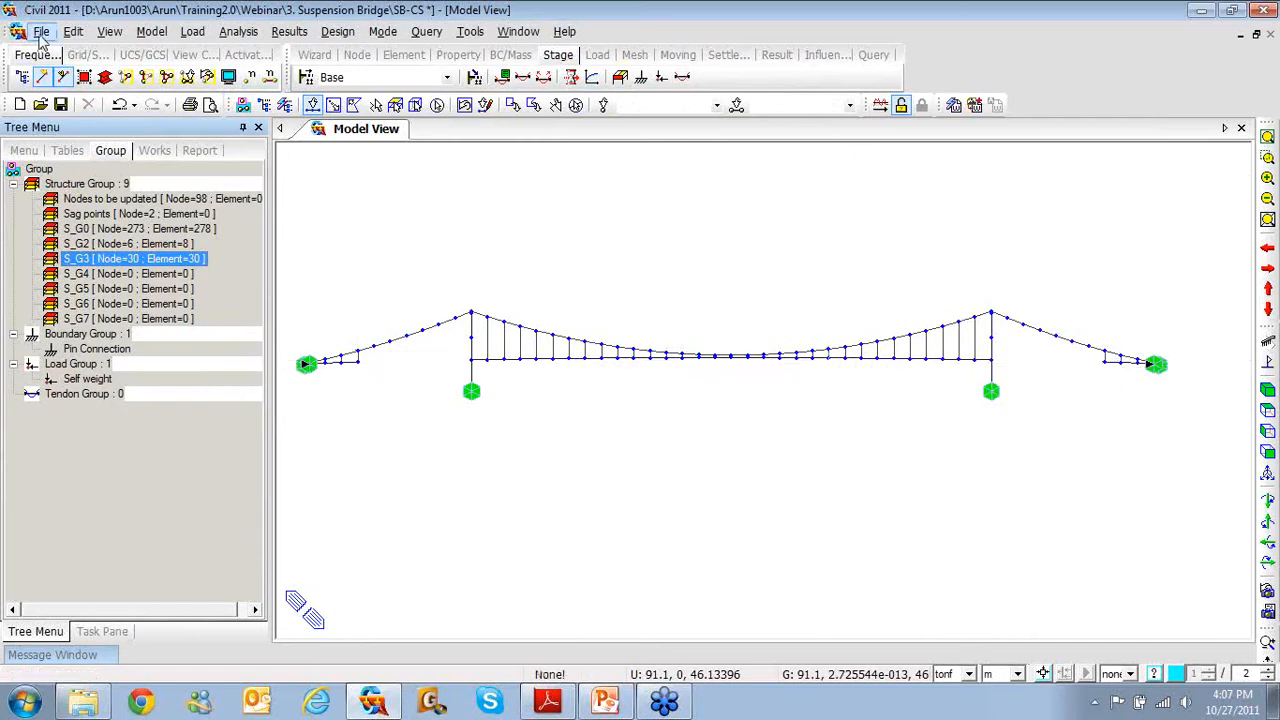
Open the Suspension Bridge-2- CS model without saving changes to SB-CS
{"action": "left_click", "coordinate": [40, 104]}
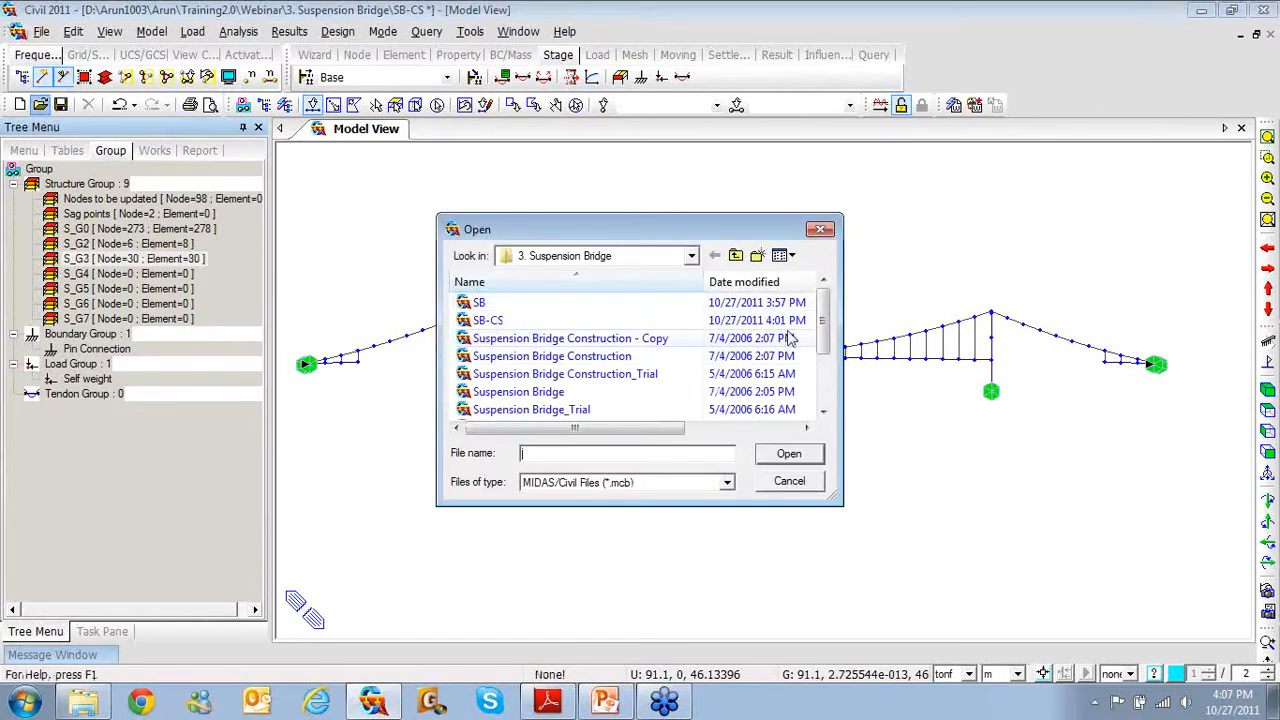
{"action": "left_click_drag", "start_coordinate": [823, 343], "coordinate": [823, 378]}
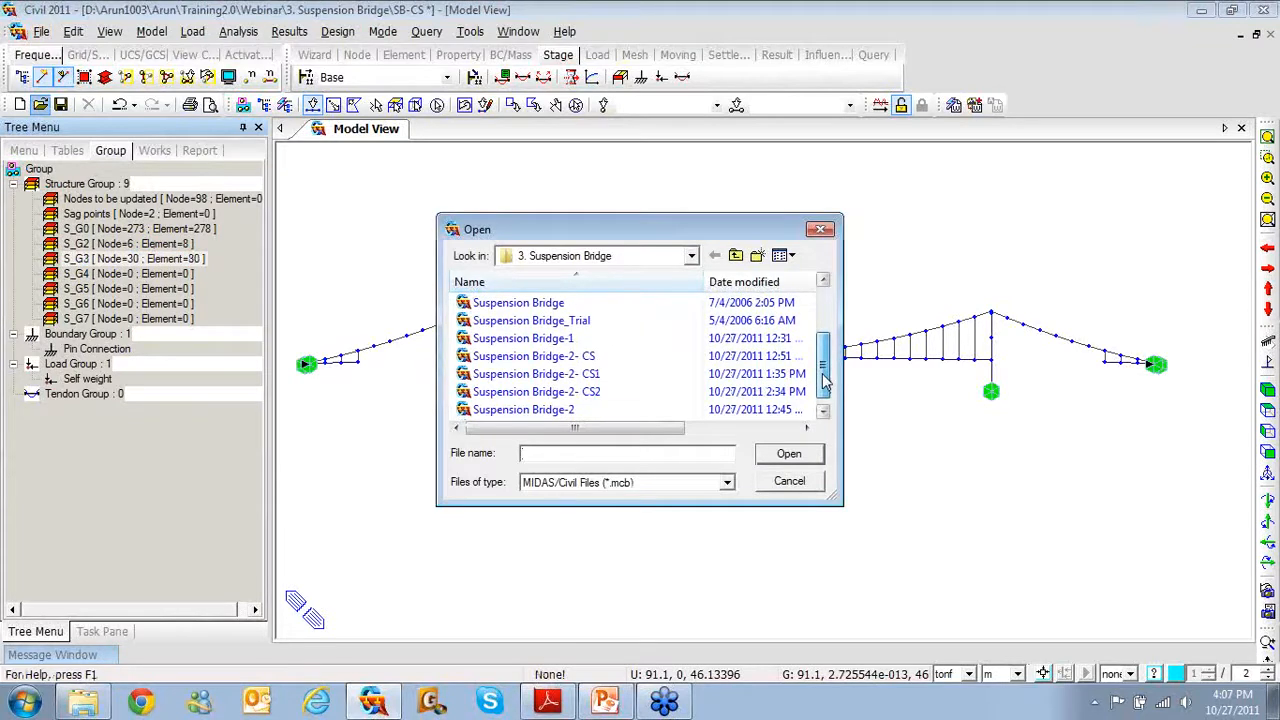
{"action": "left_click", "coordinate": [577, 361]}
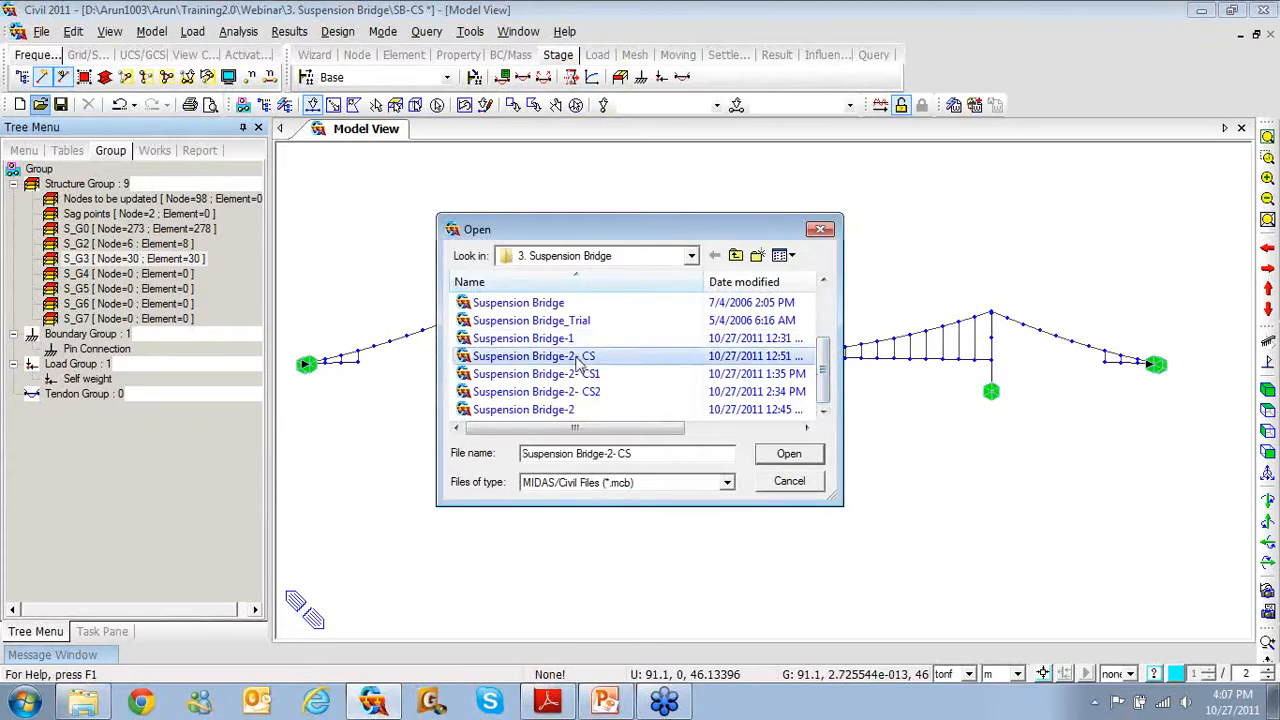
{"action": "left_click", "coordinate": [798, 455]}
{"action": "left_click", "coordinate": [656, 398]}
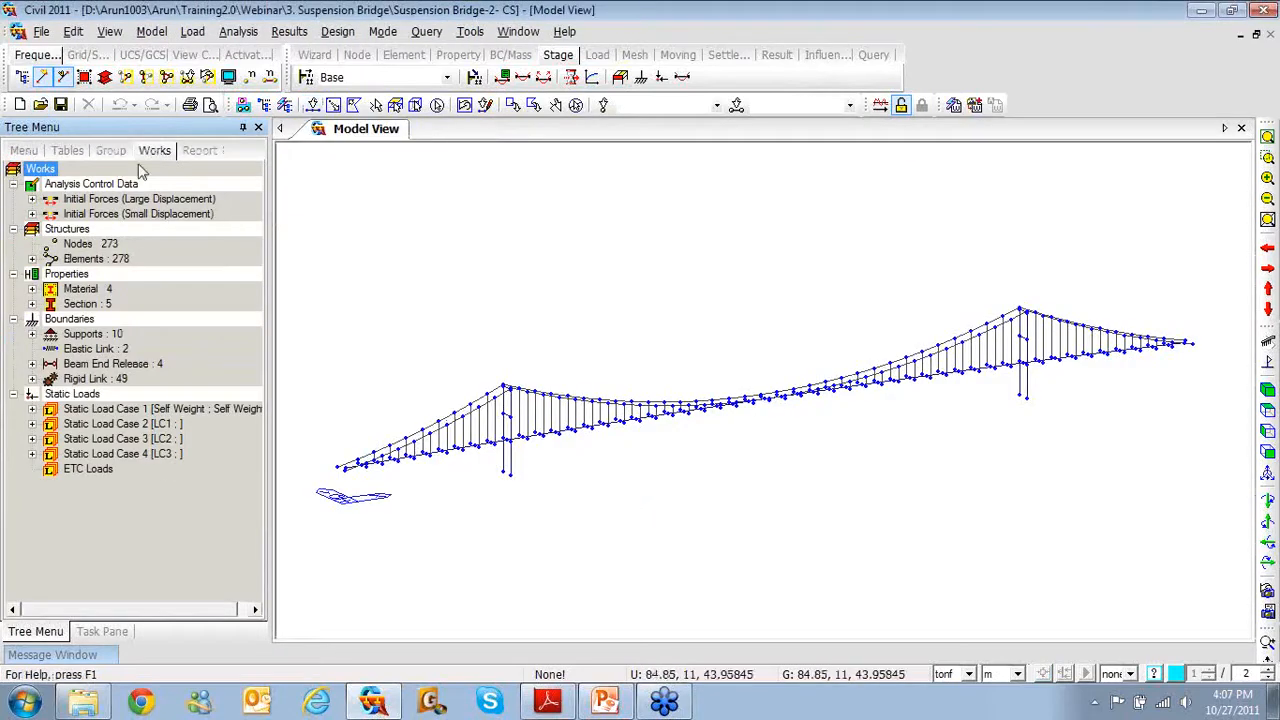
{"action": "left_click", "coordinate": [114, 153]}
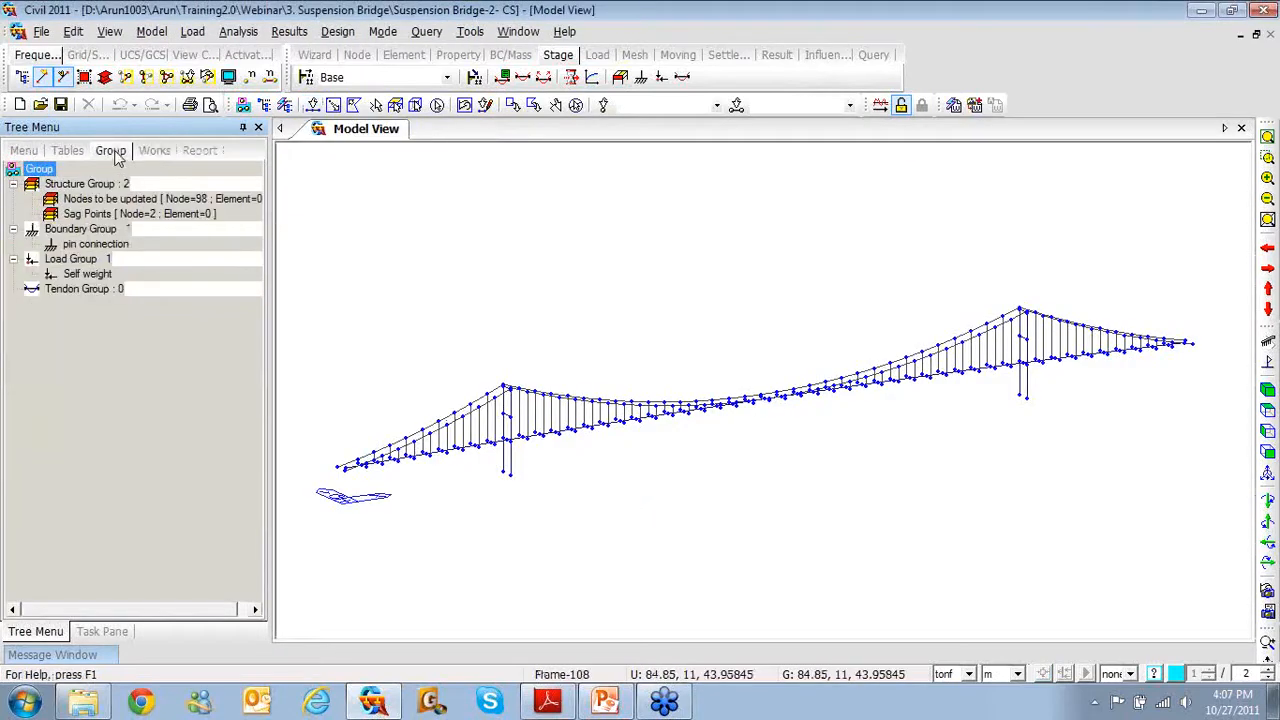
Open the Suspension Bridge-2- CS1 model file
{"action": "left_click", "coordinate": [40, 104]}
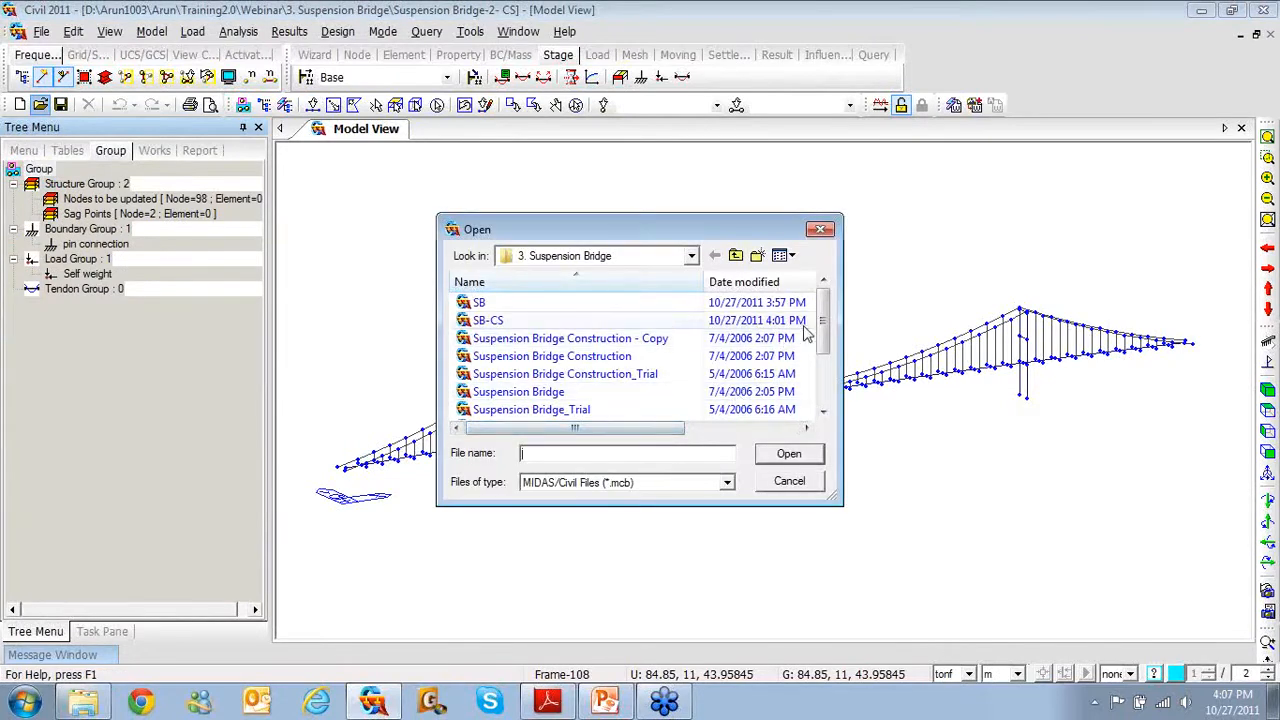
{"action": "left_click_drag", "start_coordinate": [823, 334], "coordinate": [826, 382]}
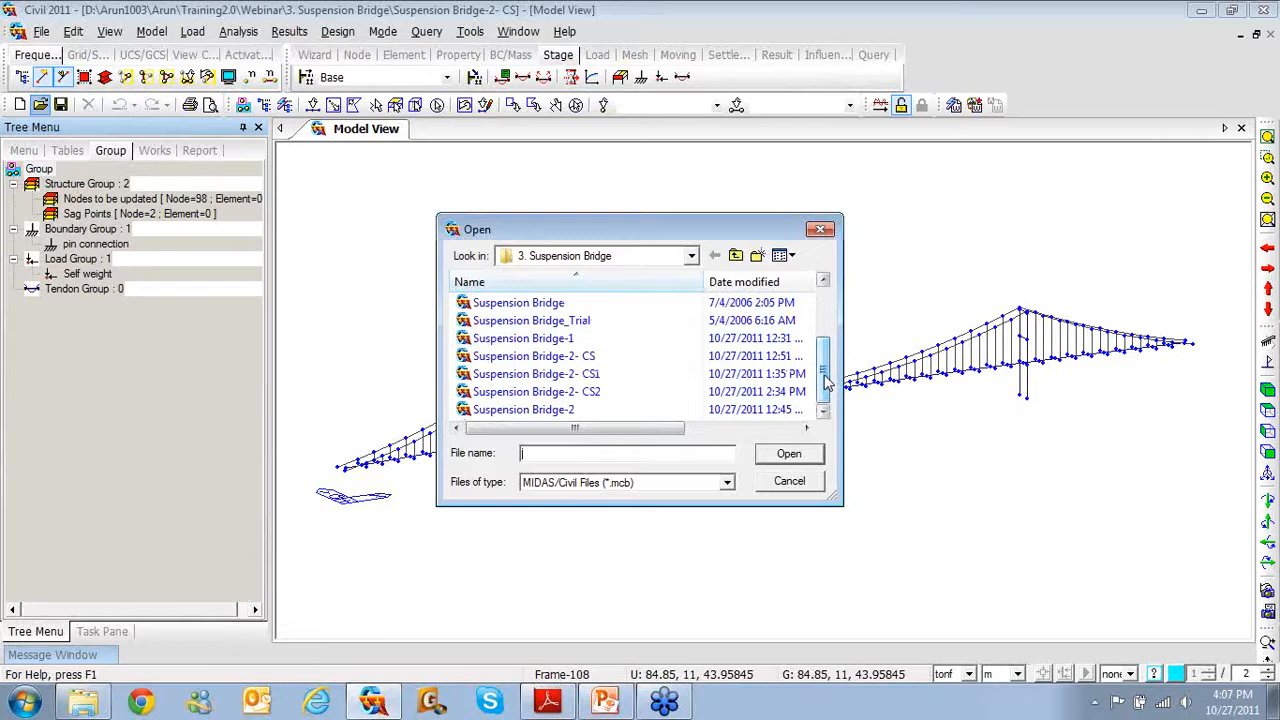
{"action": "left_click", "coordinate": [589, 380]}
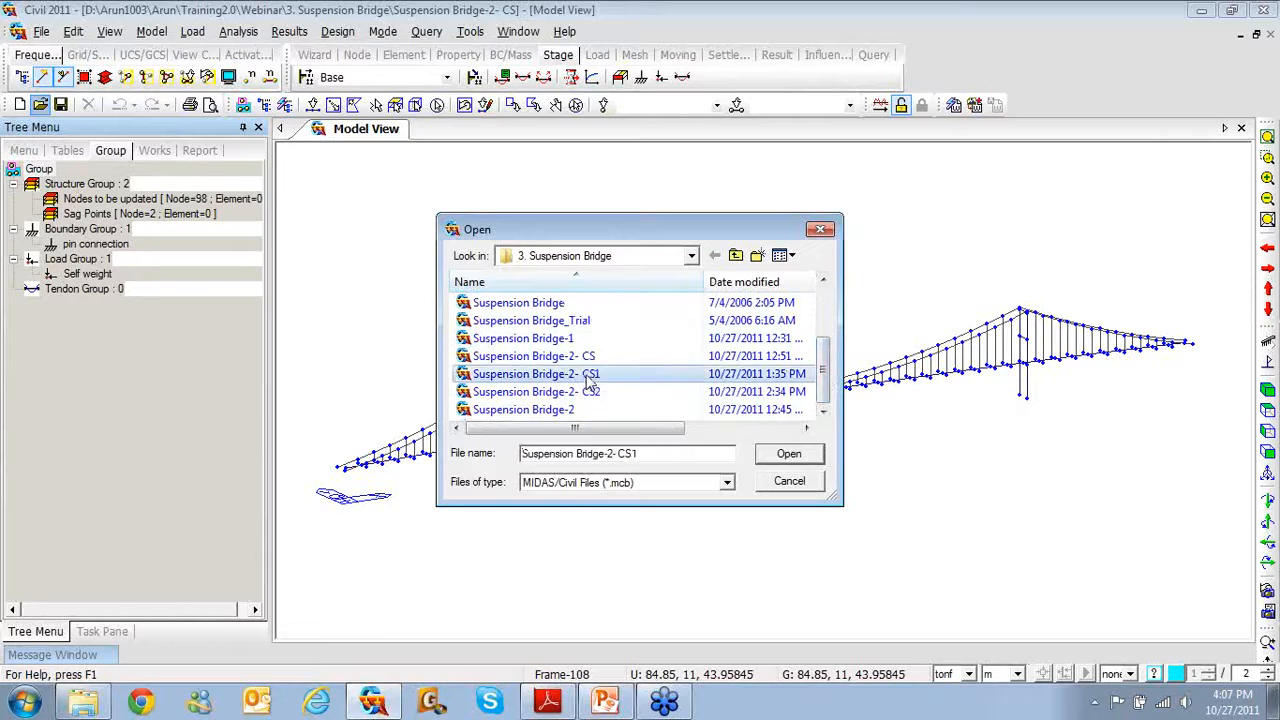
{"action": "left_click", "coordinate": [786, 453]}
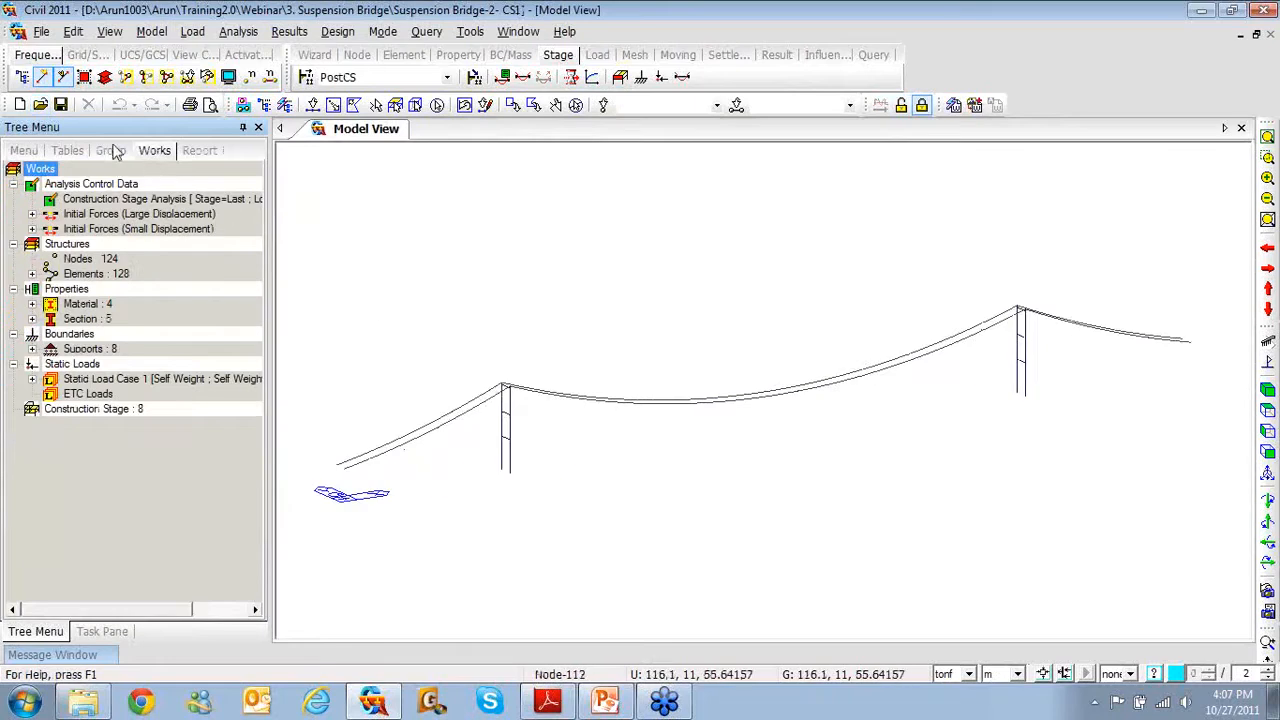
Switch to the Base stage and select the S_G3 members in front elevation
{"action": "left_click", "coordinate": [111, 150]}
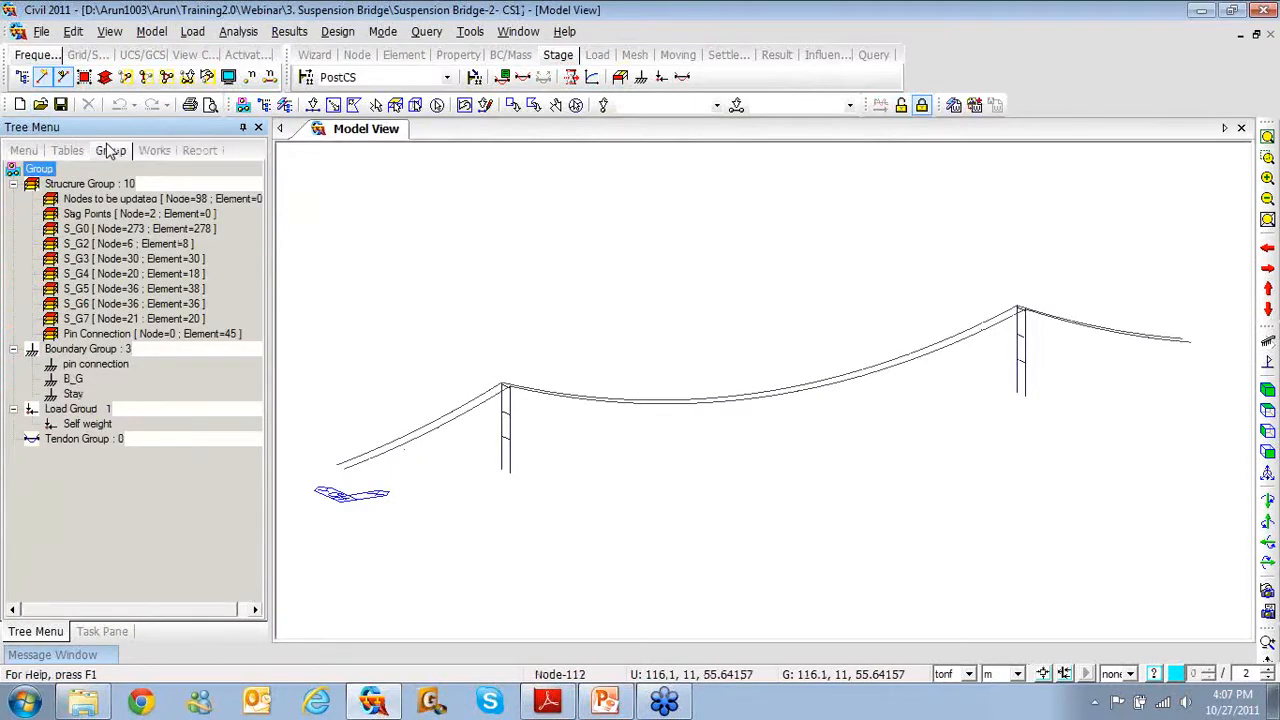
{"action": "left_click", "coordinate": [901, 104]}
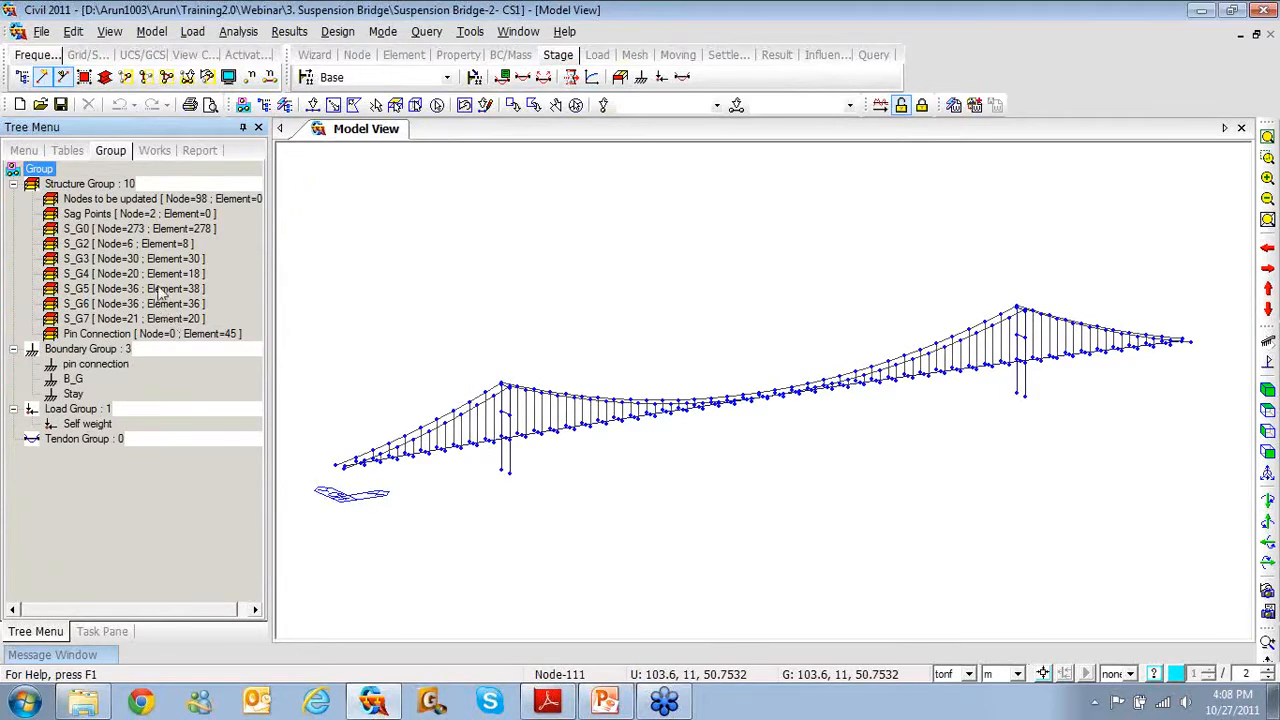
{"action": "left_click", "coordinate": [143, 260]}
{"action": "left_click", "coordinate": [141, 275]}
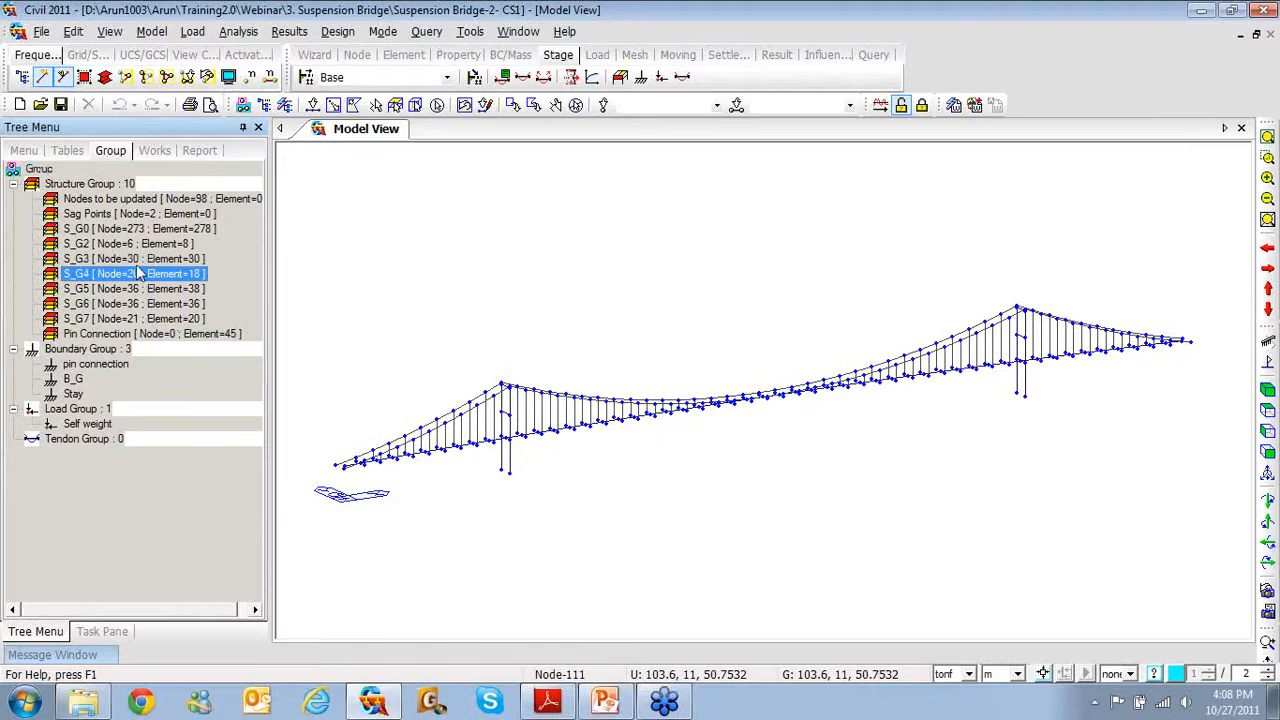
{"action": "double_click", "coordinate": [140, 258]}
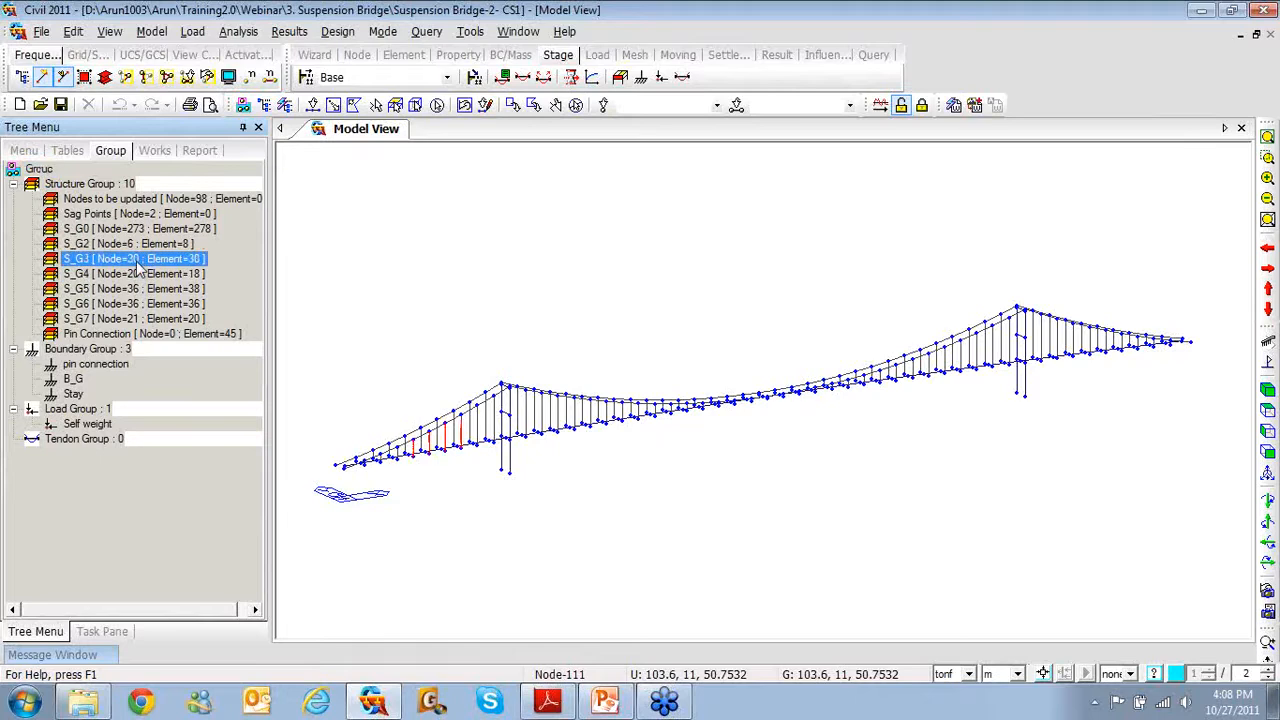
{"action": "left_click", "coordinate": [1268, 453]}
Select the S_G4–S_G7 and Pin Connection members, then show the analysis summary with stages CS0–CS7
{"action": "left_click", "coordinate": [186, 275]}
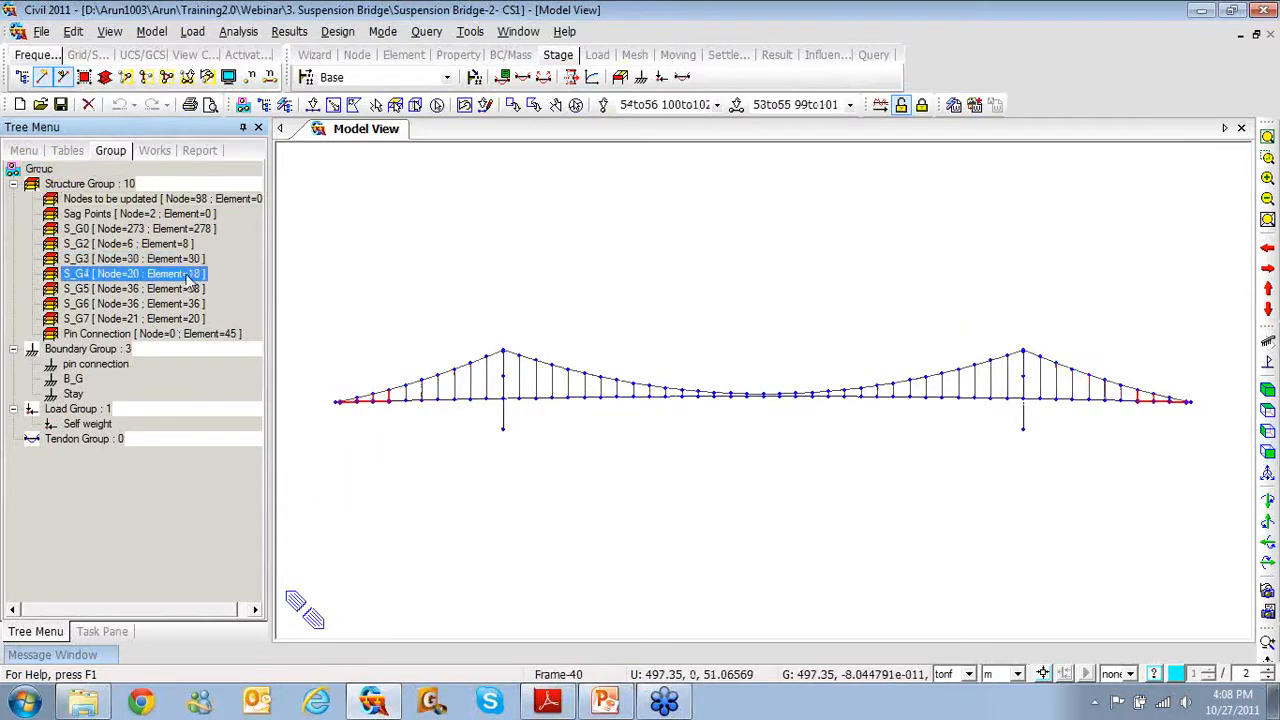
{"action": "double_click", "coordinate": [176, 290]}
{"action": "double_click", "coordinate": [176, 304]}
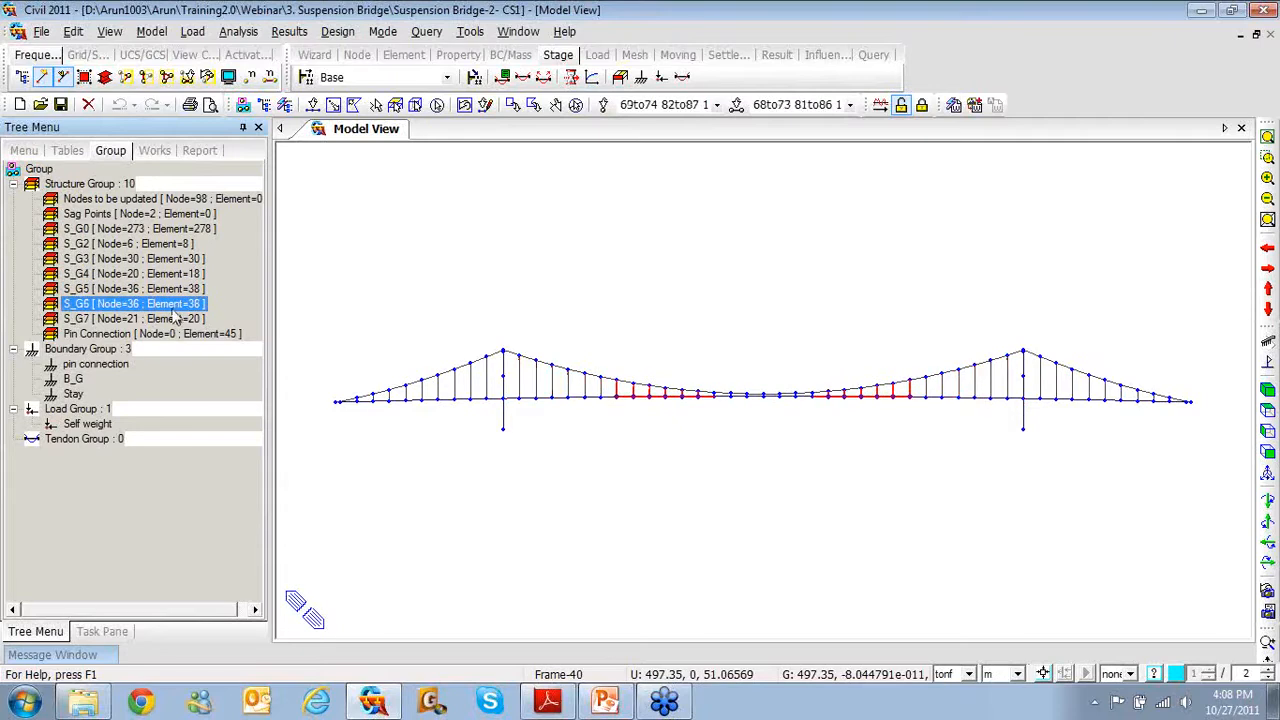
{"action": "double_click", "coordinate": [172, 319]}
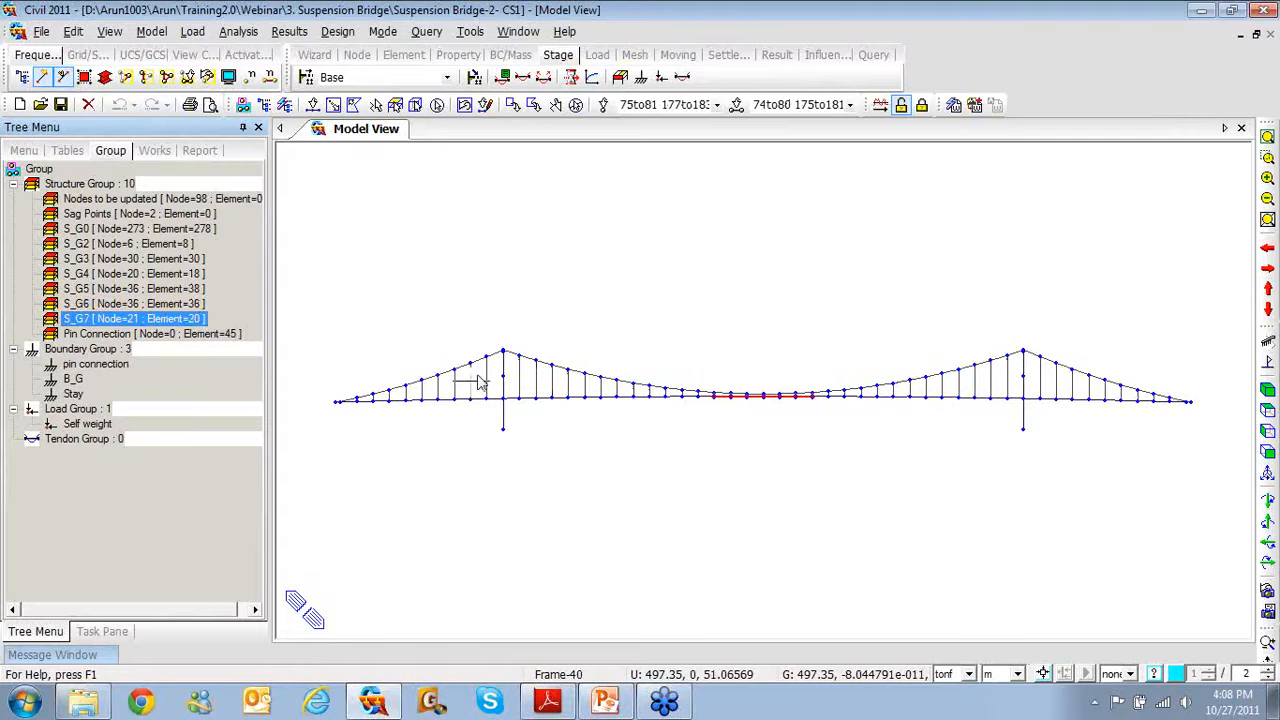
{"action": "left_click", "coordinate": [198, 335]}
{"action": "double_click", "coordinate": [199, 338]}
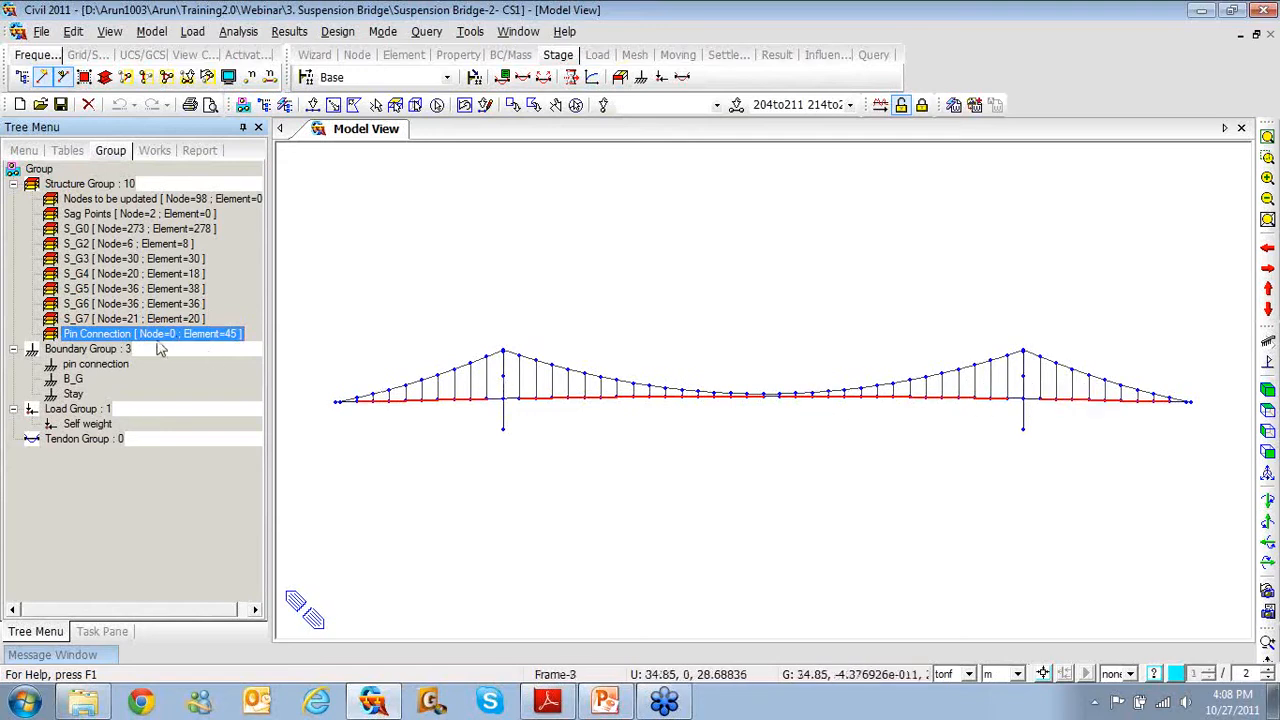
{"action": "left_click", "coordinate": [95, 367]}
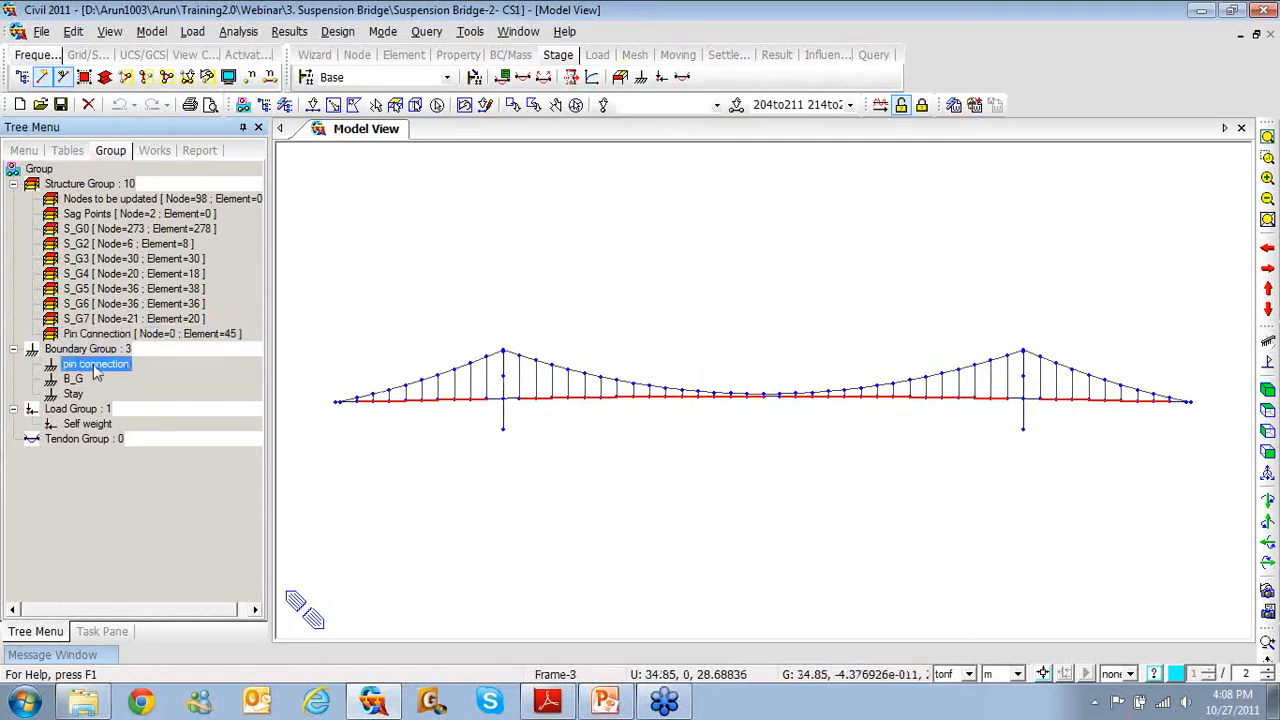
{"action": "left_click", "coordinate": [152, 151]}
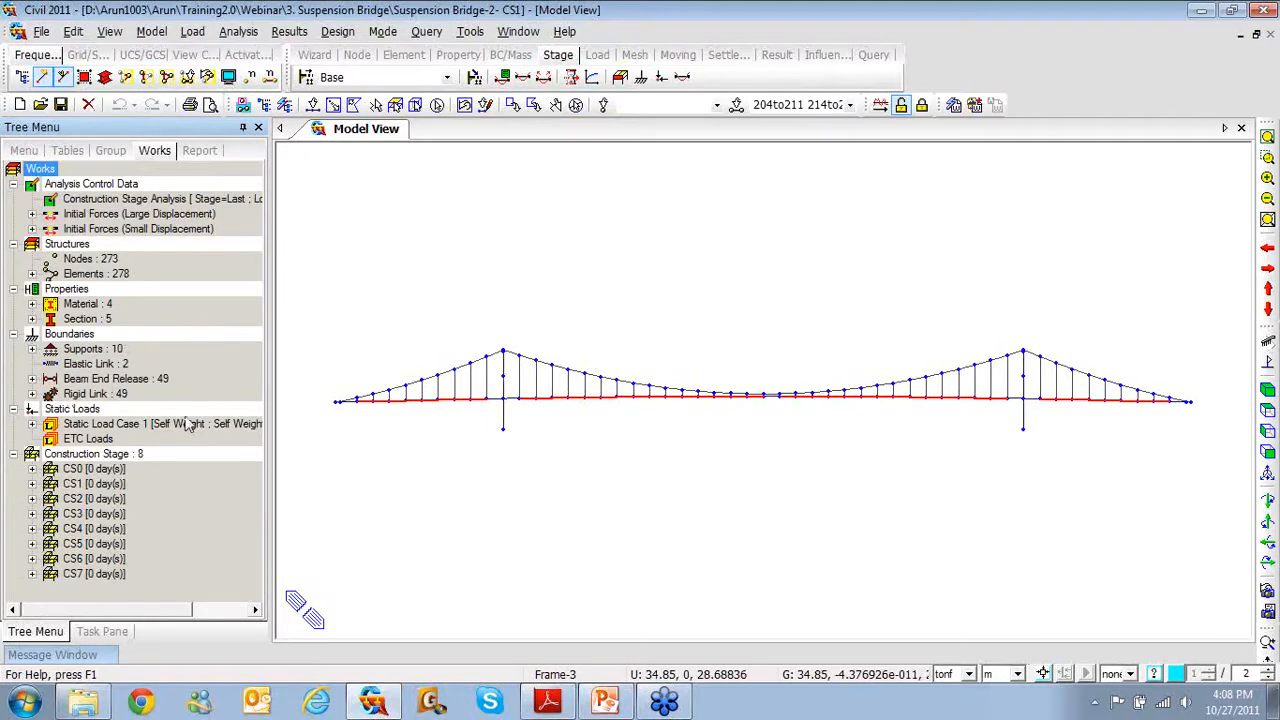
Display the Type 1 beam end release symbols on the deck, then view Type 4
{"action": "left_click", "coordinate": [32, 379]}
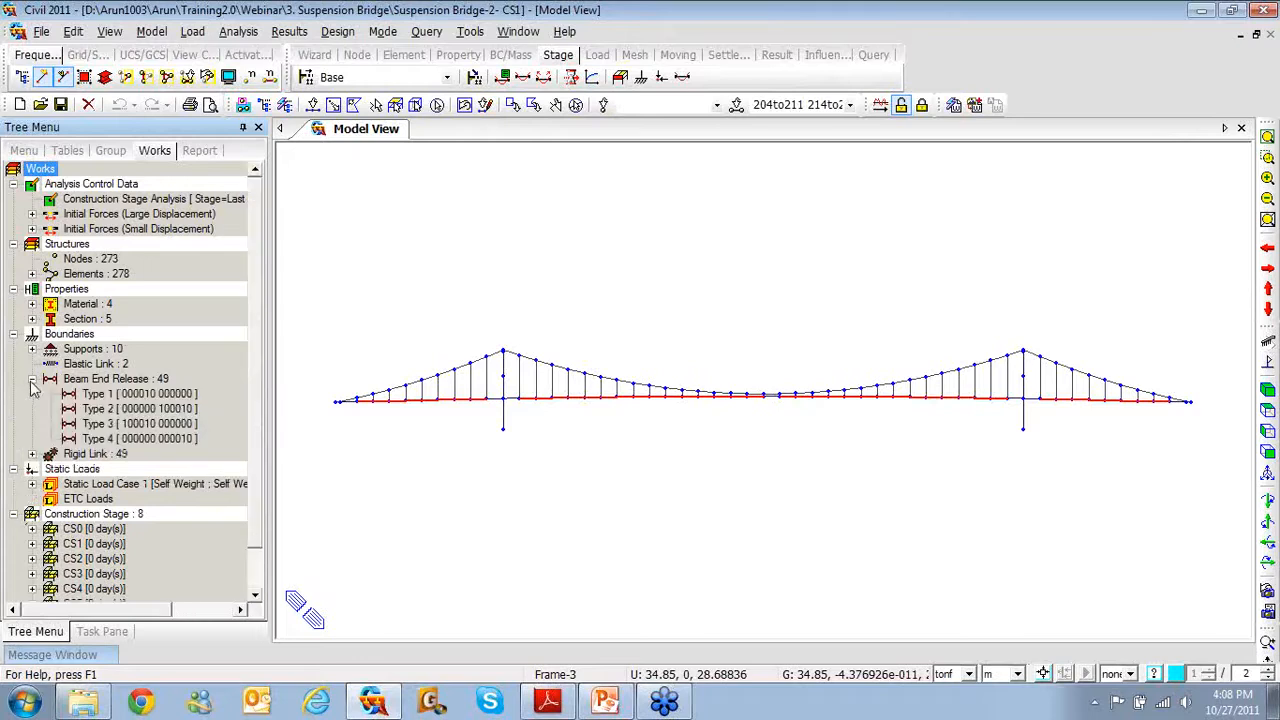
{"action": "left_click", "coordinate": [104, 400]}
{"action": "right_click", "coordinate": [130, 397]}
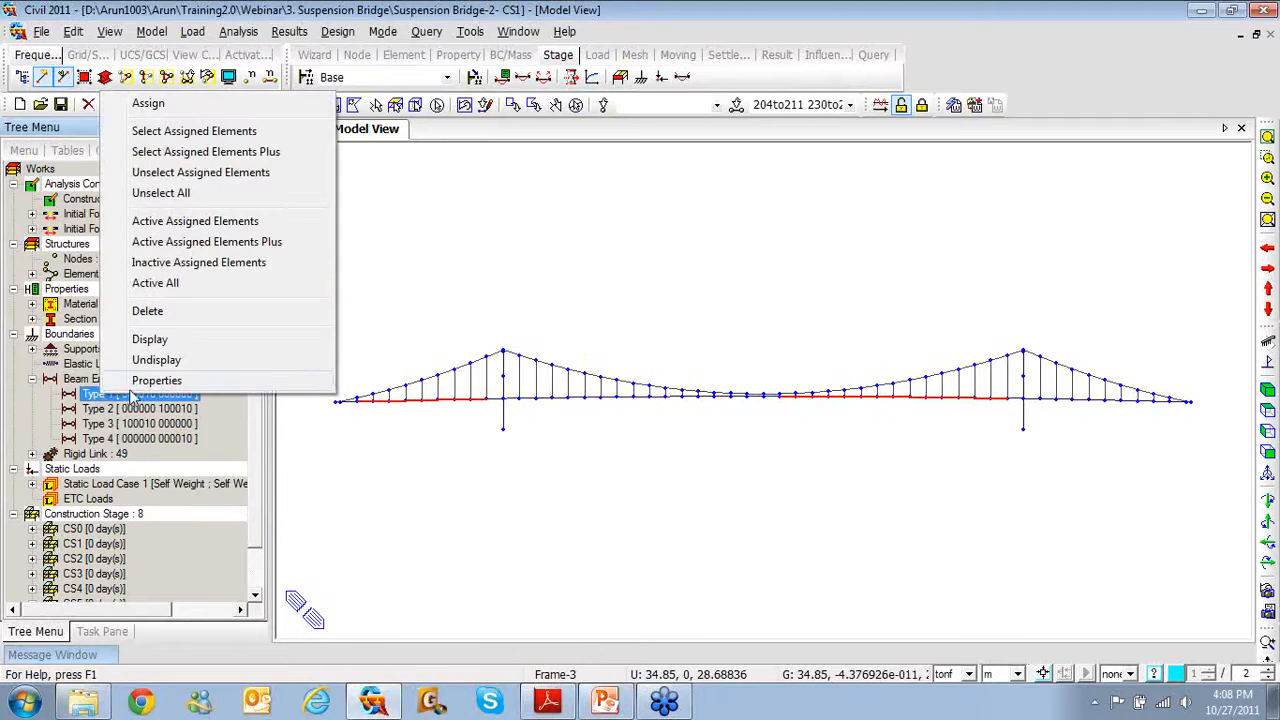
{"action": "left_click", "coordinate": [150, 339]}
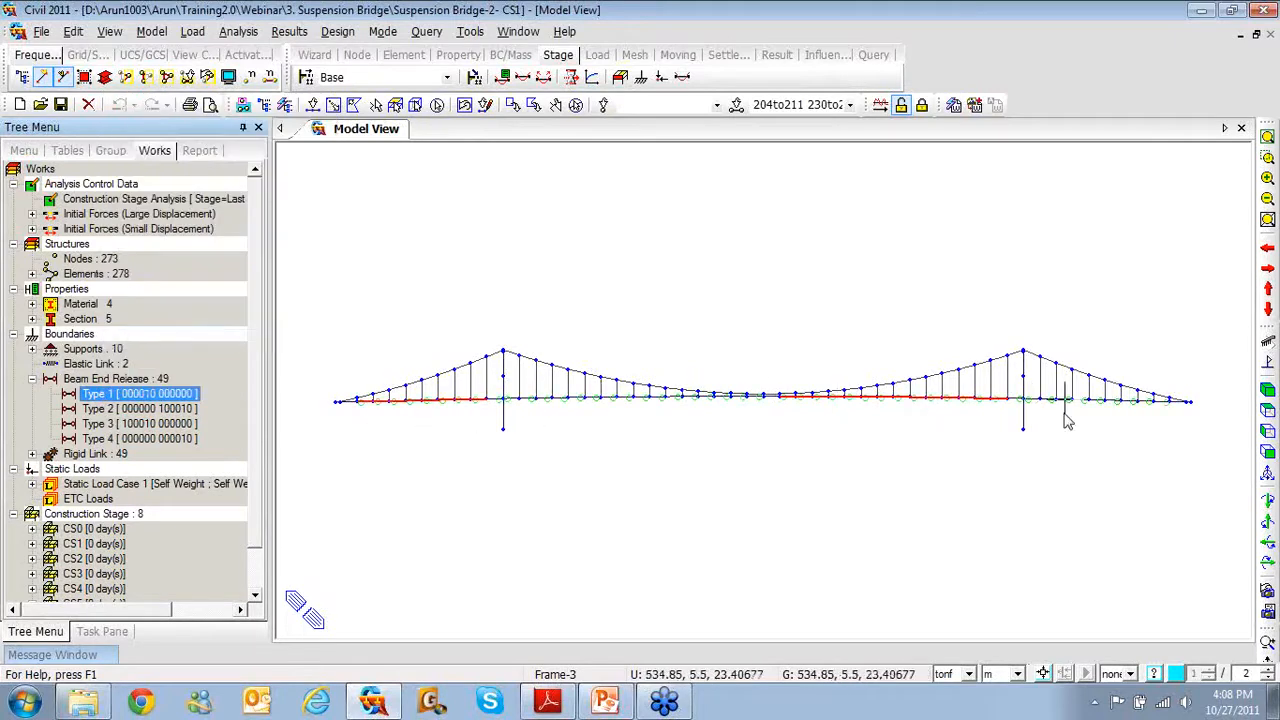
{"action": "left_click", "coordinate": [132, 438]}
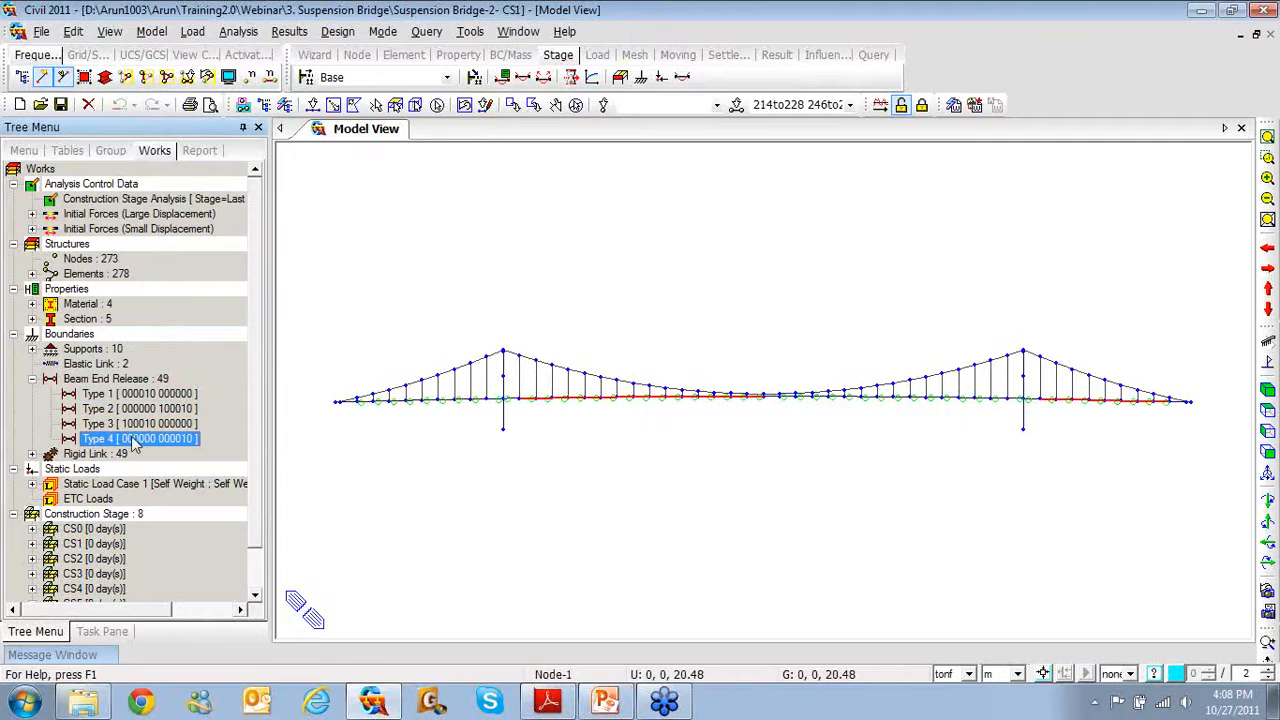
Bring up the Group tree's boundary groups and their options menu
{"action": "left_click", "coordinate": [111, 150]}
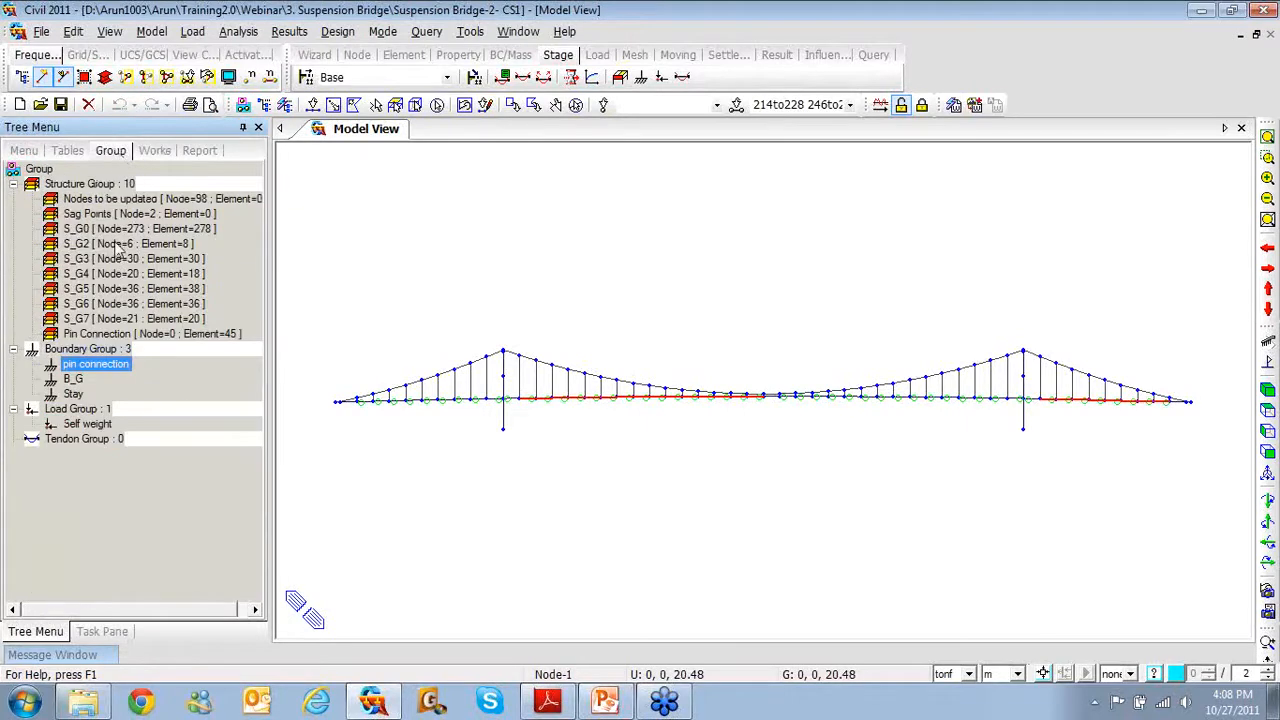
{"action": "left_click", "coordinate": [118, 364]}
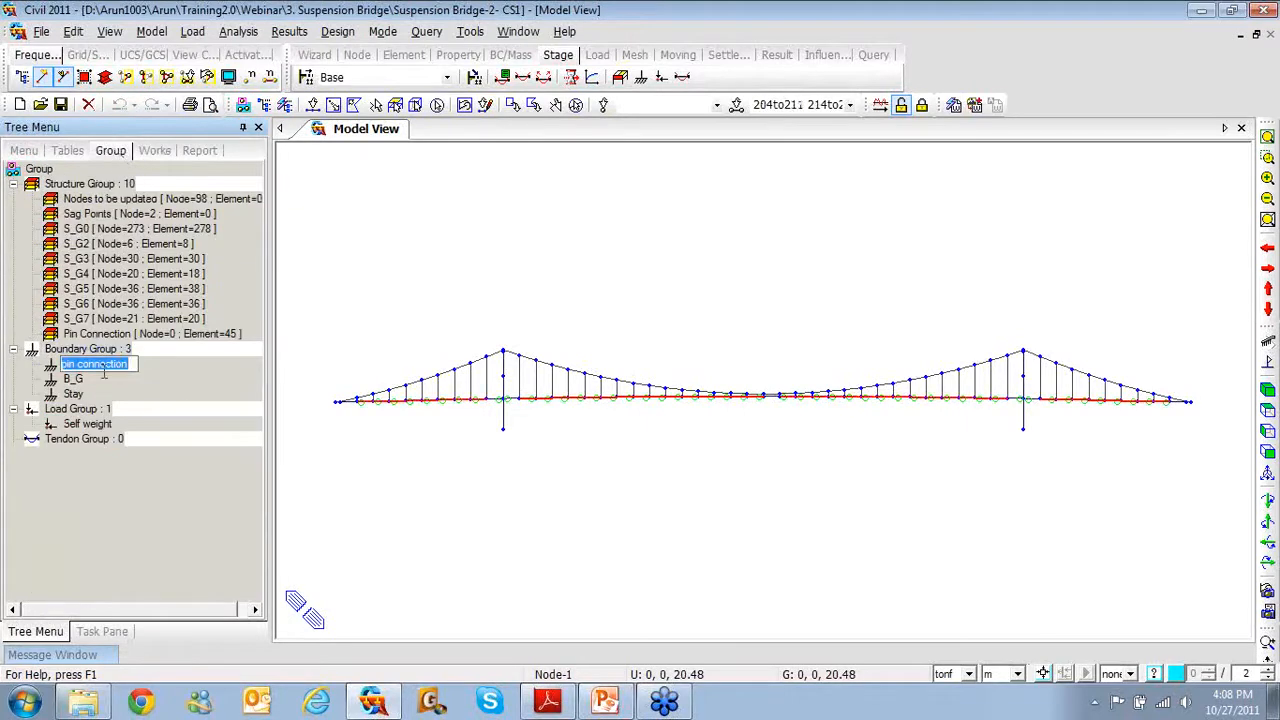
{"action": "left_click", "coordinate": [108, 378]}
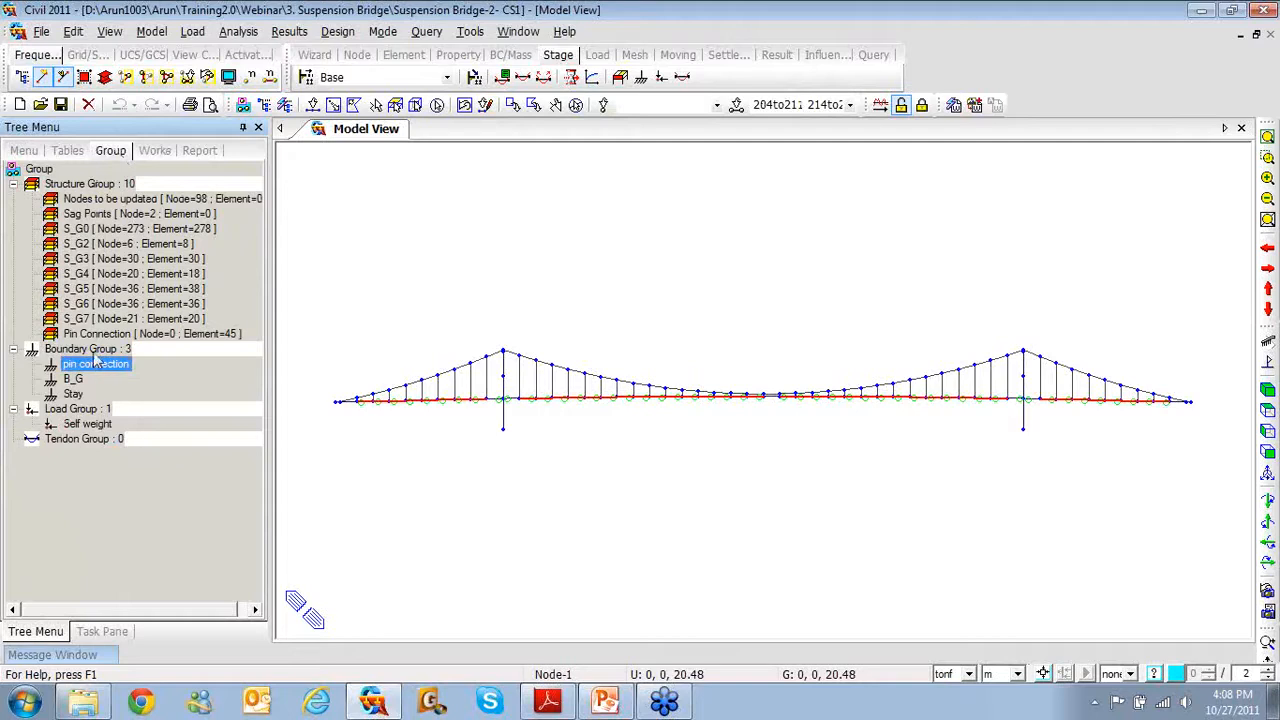
{"action": "right_click", "coordinate": [86, 350]}
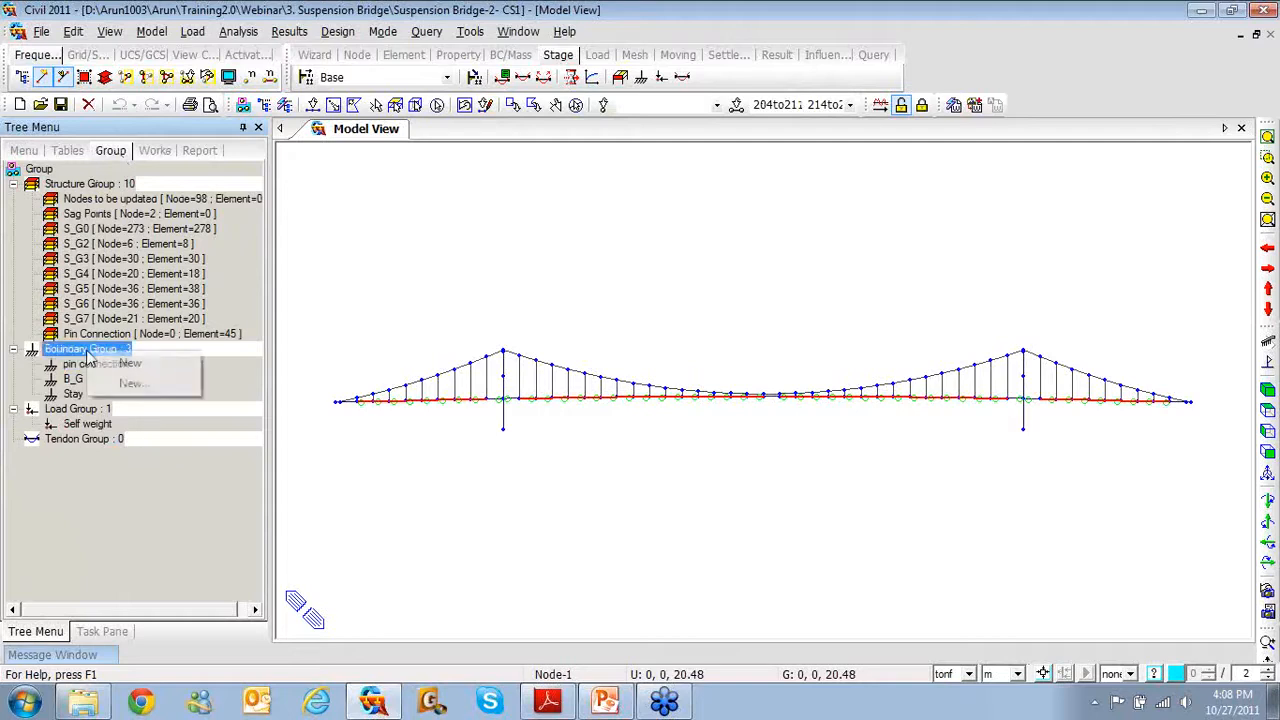
{"action": "left_click", "coordinate": [130, 384]}
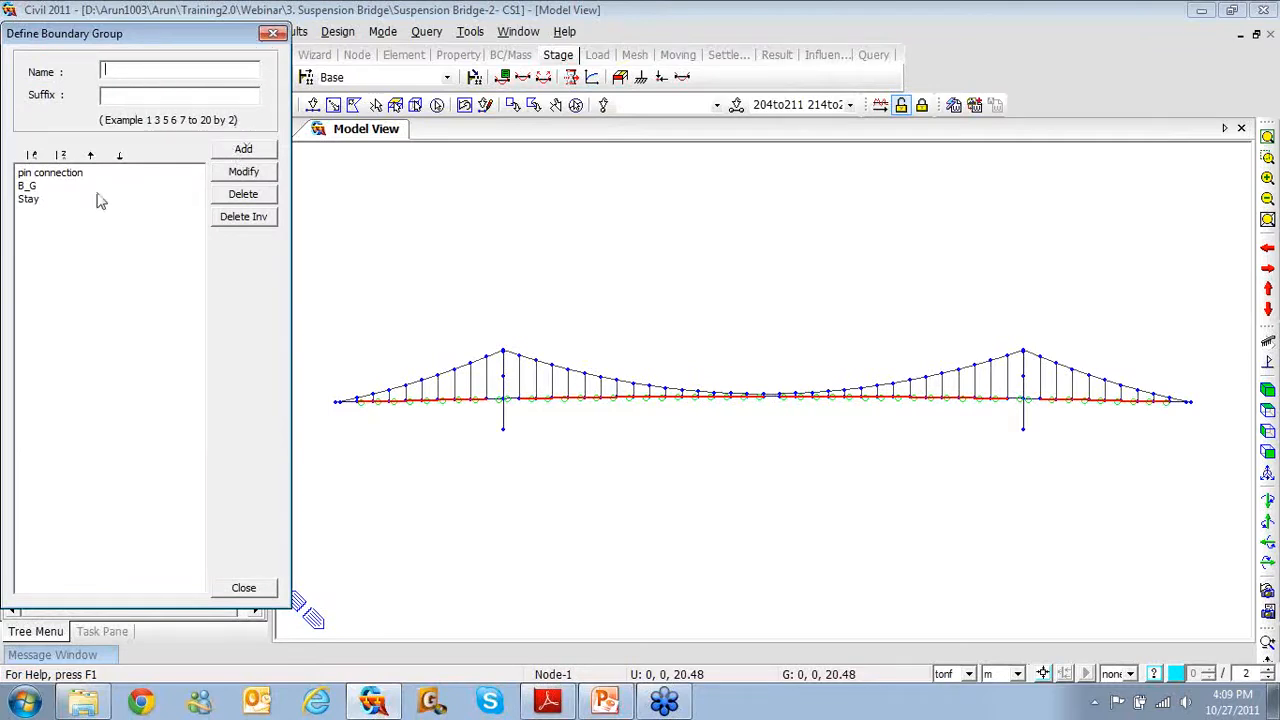
{"action": "left_click", "coordinate": [29, 199]}
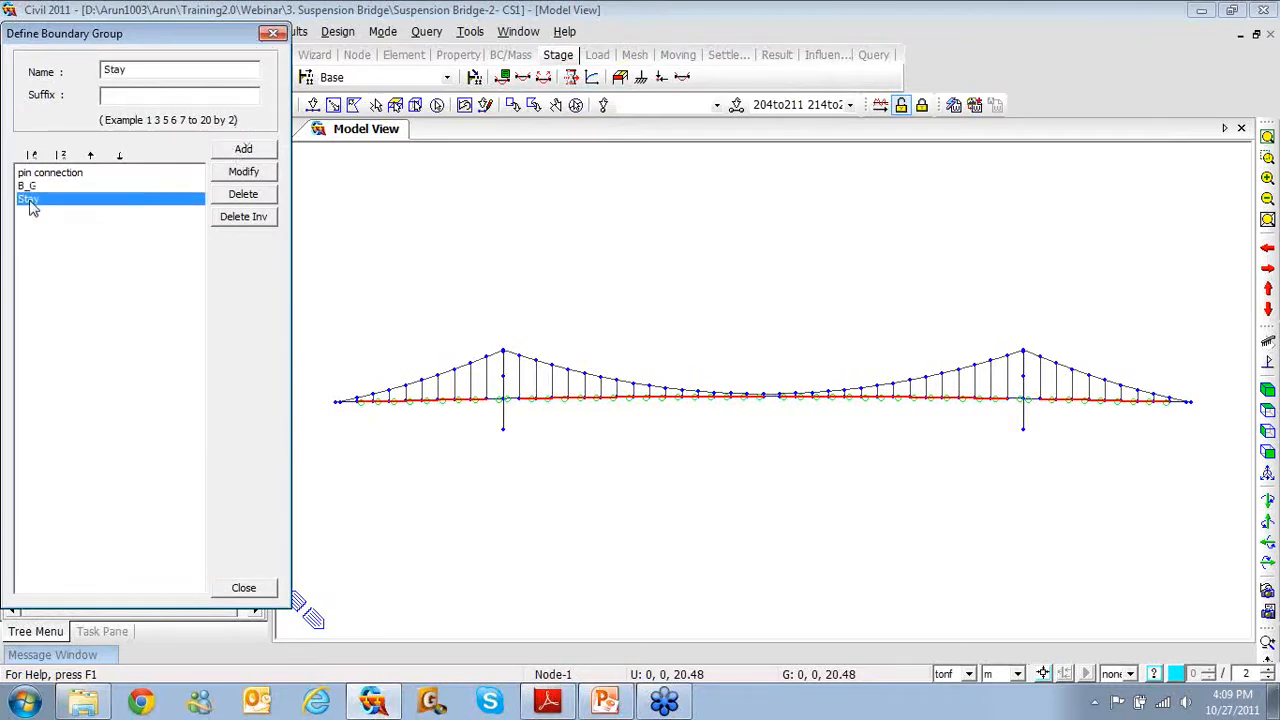
{"action": "left_click", "coordinate": [272, 33]}
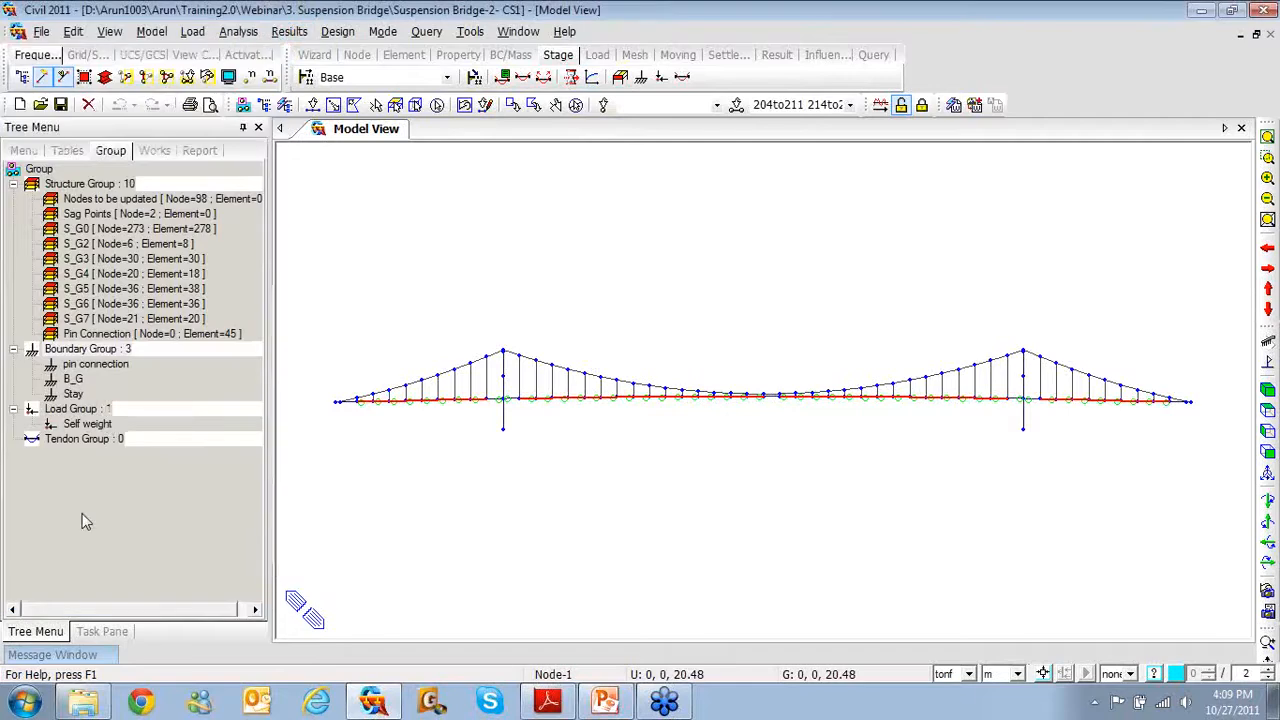
Fit the whole bridge in view and inspect the S_G7 middle-span elements
{"action": "left_click", "coordinate": [575, 105]}
{"action": "left_click", "coordinate": [73, 380]}
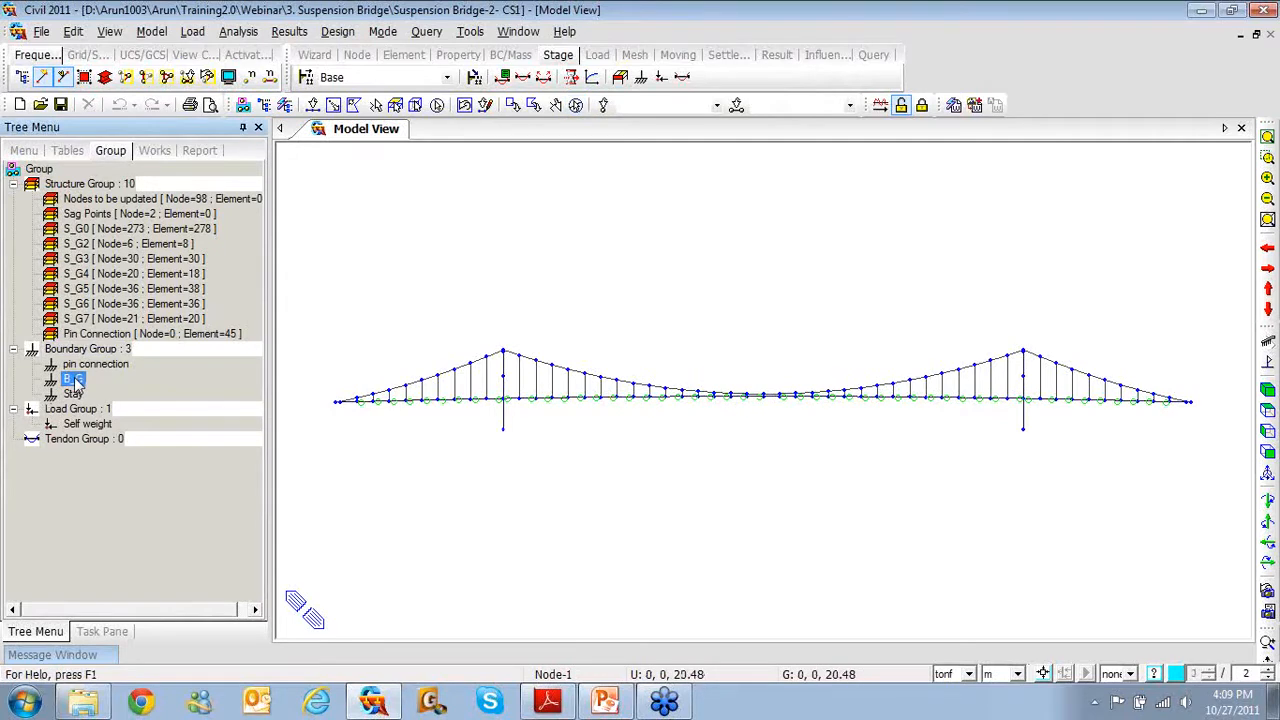
{"action": "left_click", "coordinate": [577, 106]}
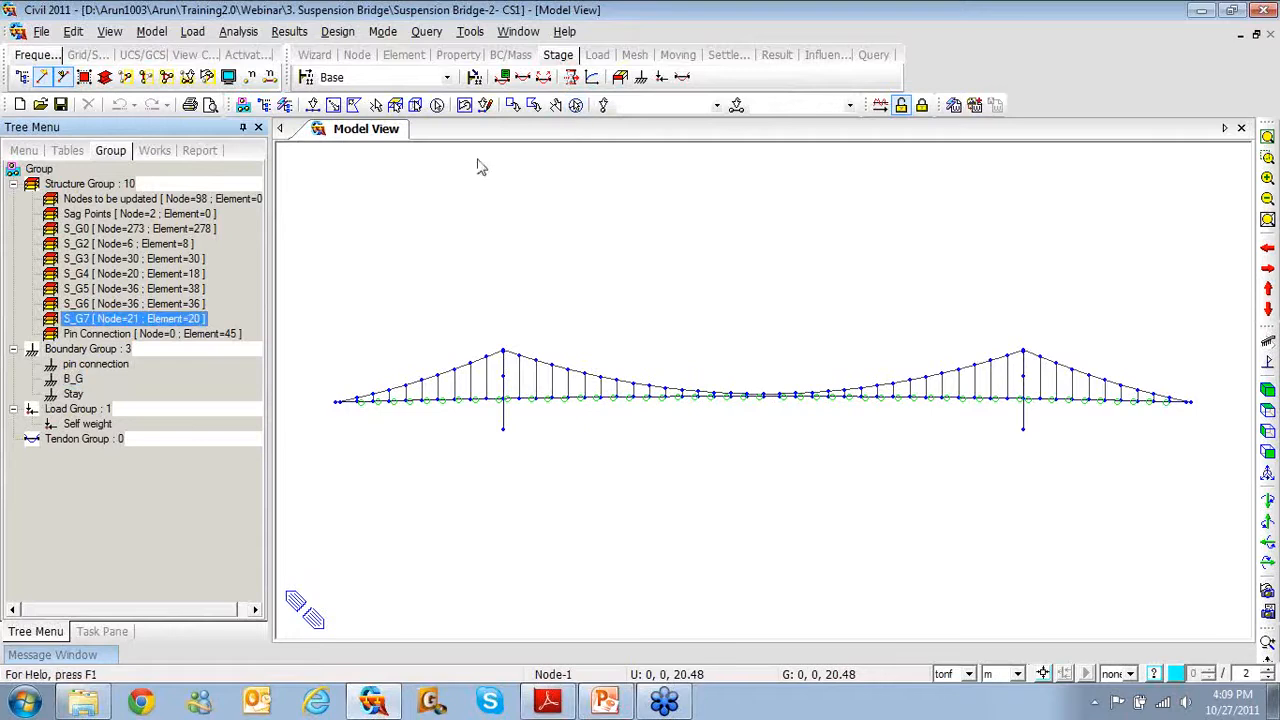
{"action": "left_click", "coordinate": [1266, 138]}
{"action": "double_click", "coordinate": [115, 319]}
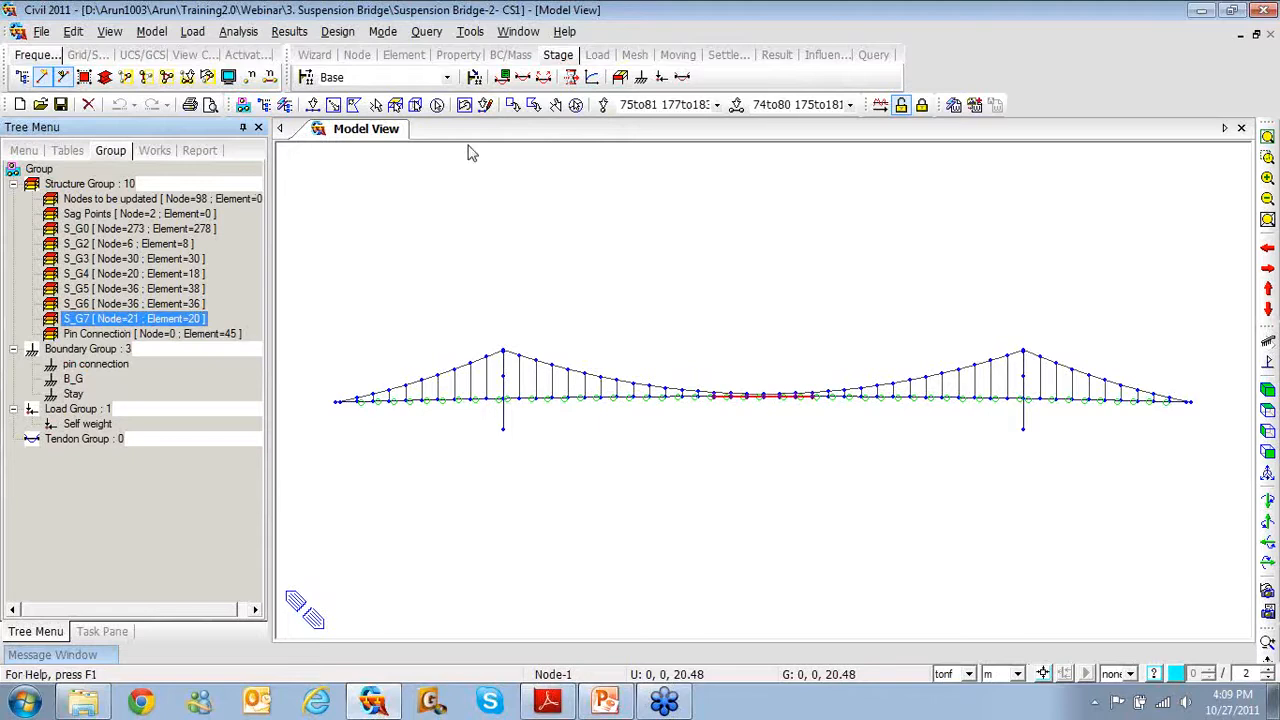
{"action": "left_click", "coordinate": [576, 105]}
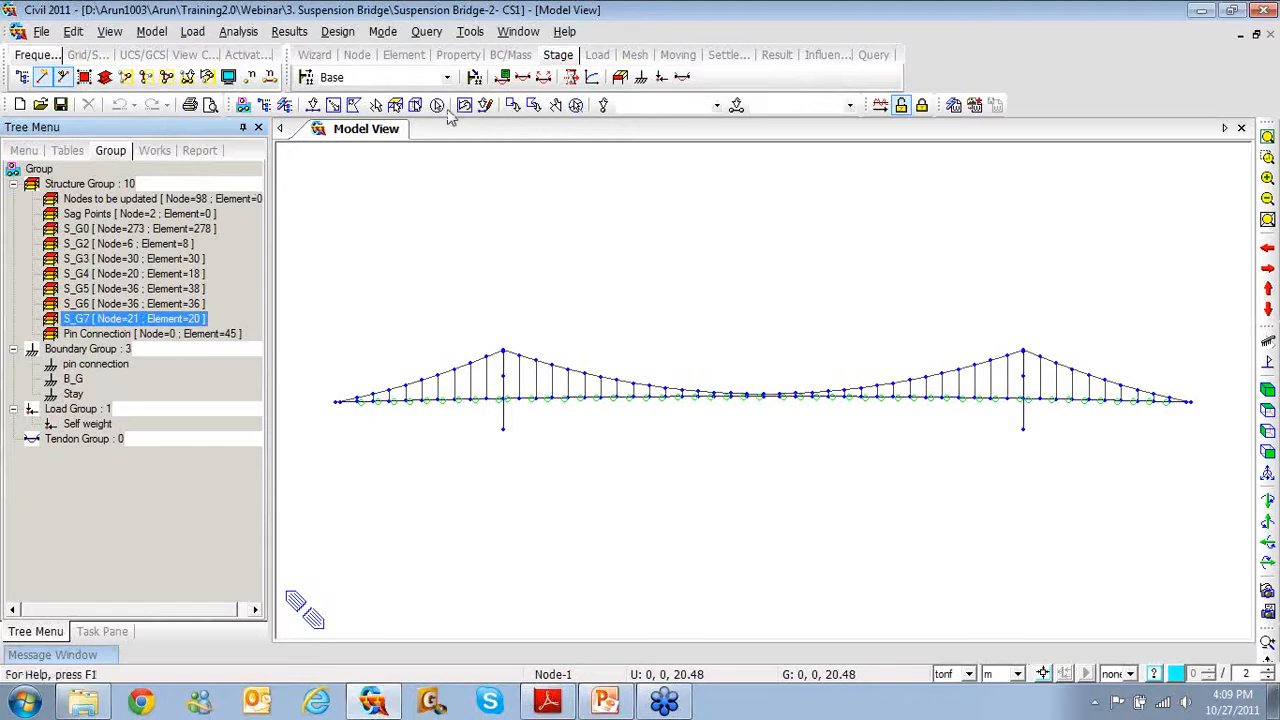
Assign all boundary types of the whole model to B_G, discarding analysis results
{"action": "left_click", "coordinate": [437, 105]}
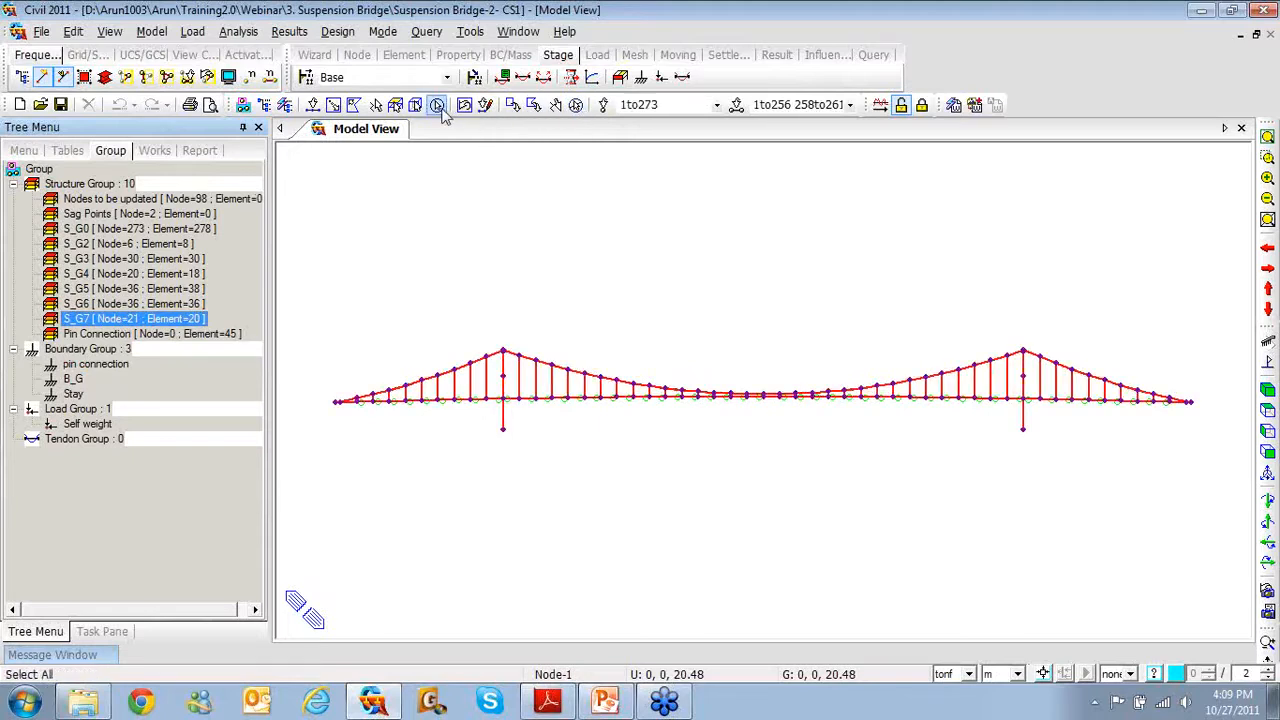
{"action": "left_click", "coordinate": [73, 379]}
{"action": "left_click_drag", "start_coordinate": [80, 382], "coordinate": [503, 240]}
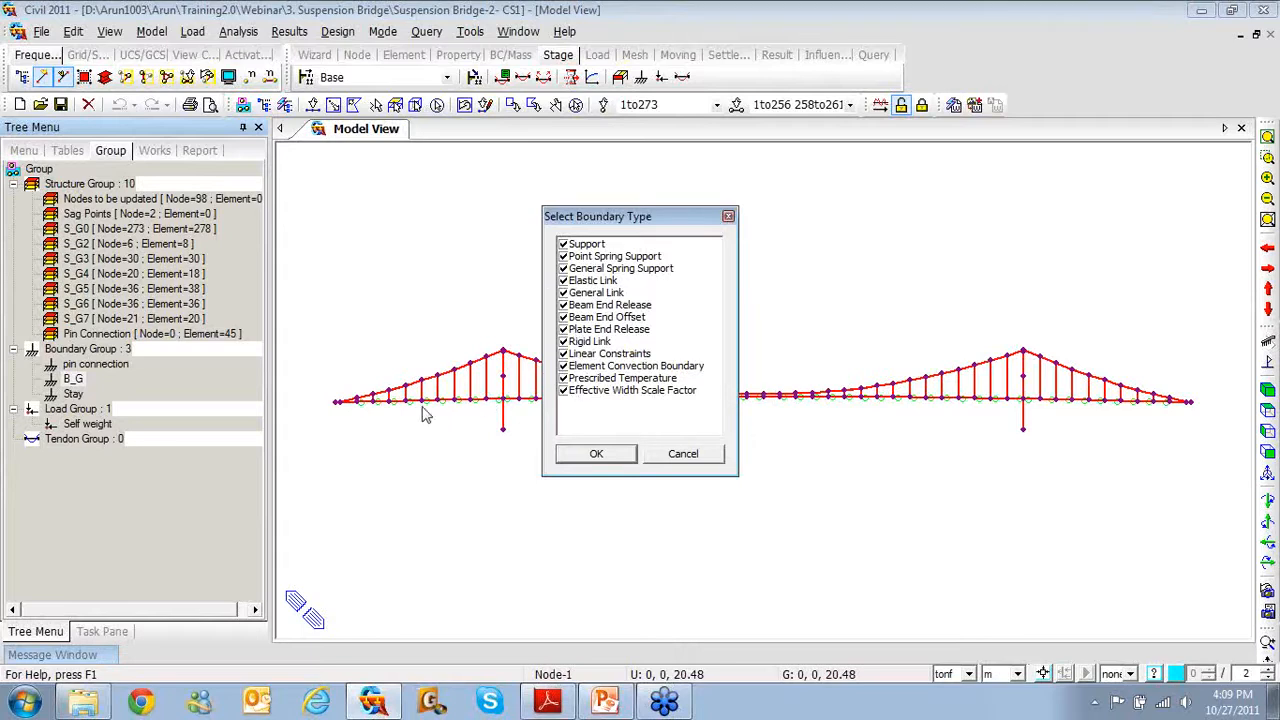
{"action": "left_click", "coordinate": [590, 455]}
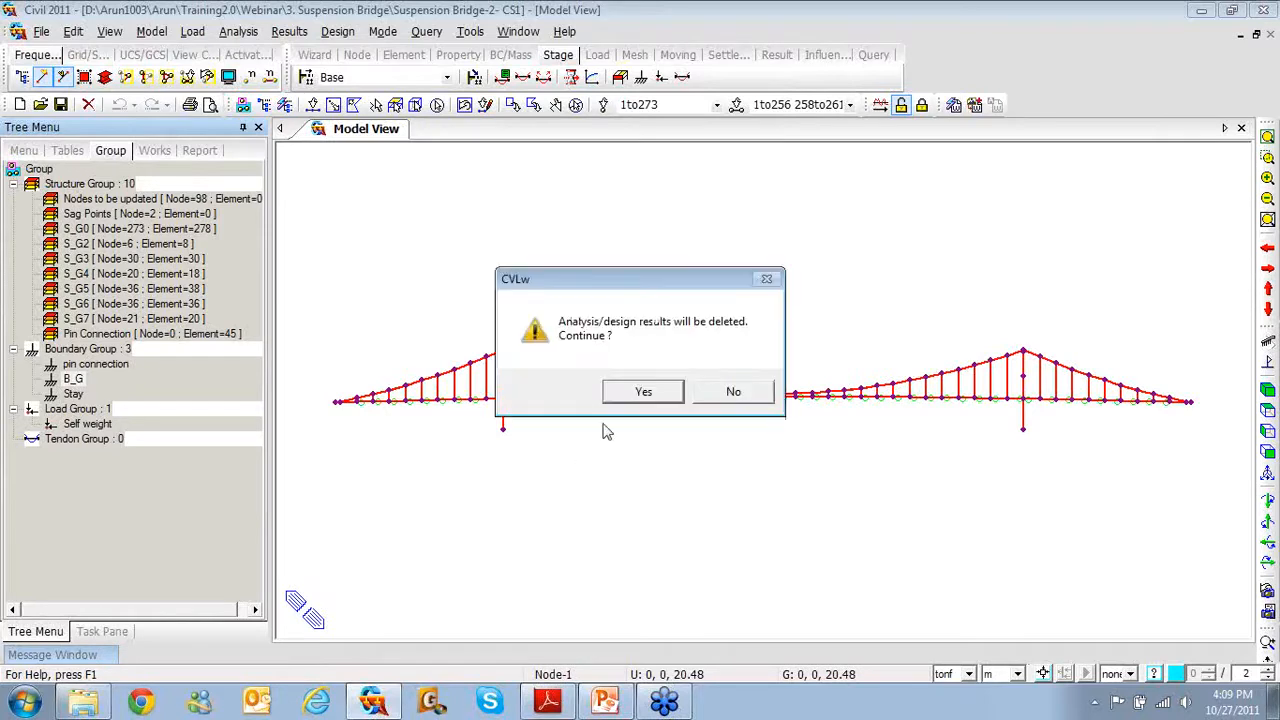
{"action": "left_click", "coordinate": [640, 392]}
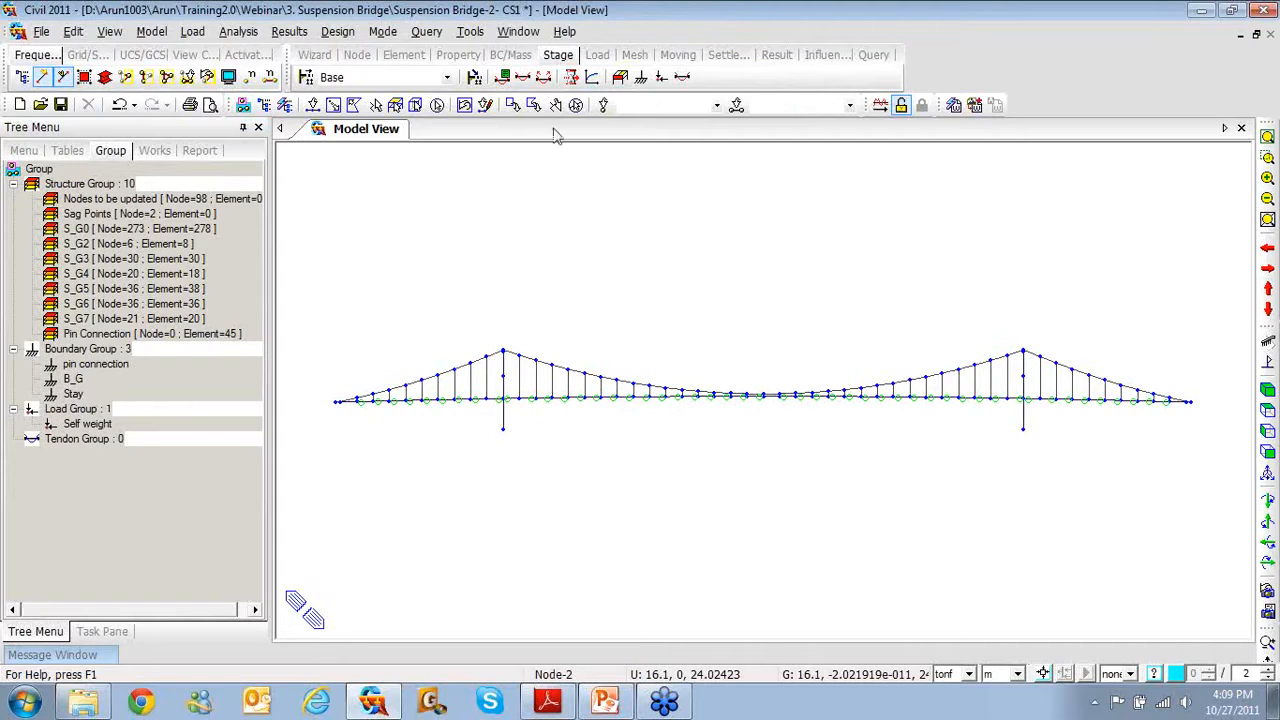
Assign only the Elastic Link boundaries of the whole model to the Stay group
{"action": "left_click", "coordinate": [437, 105]}
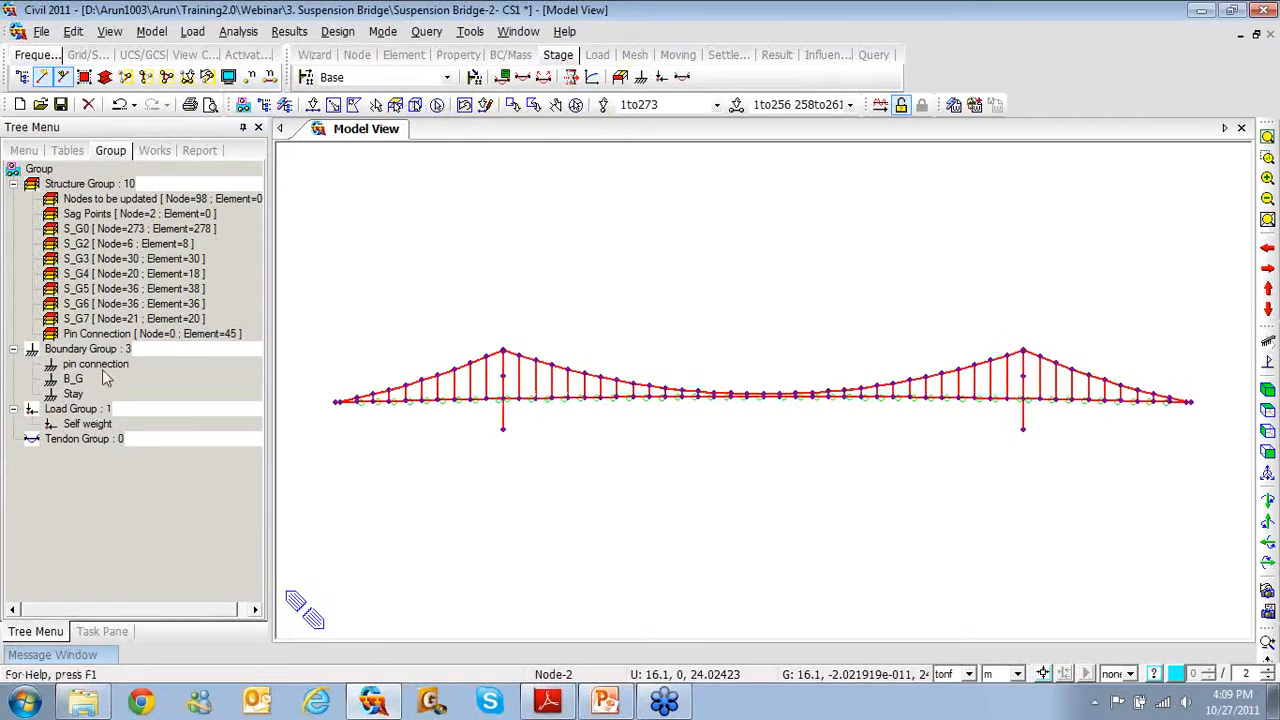
{"action": "left_click_drag", "start_coordinate": [70, 395], "coordinate": [481, 244]}
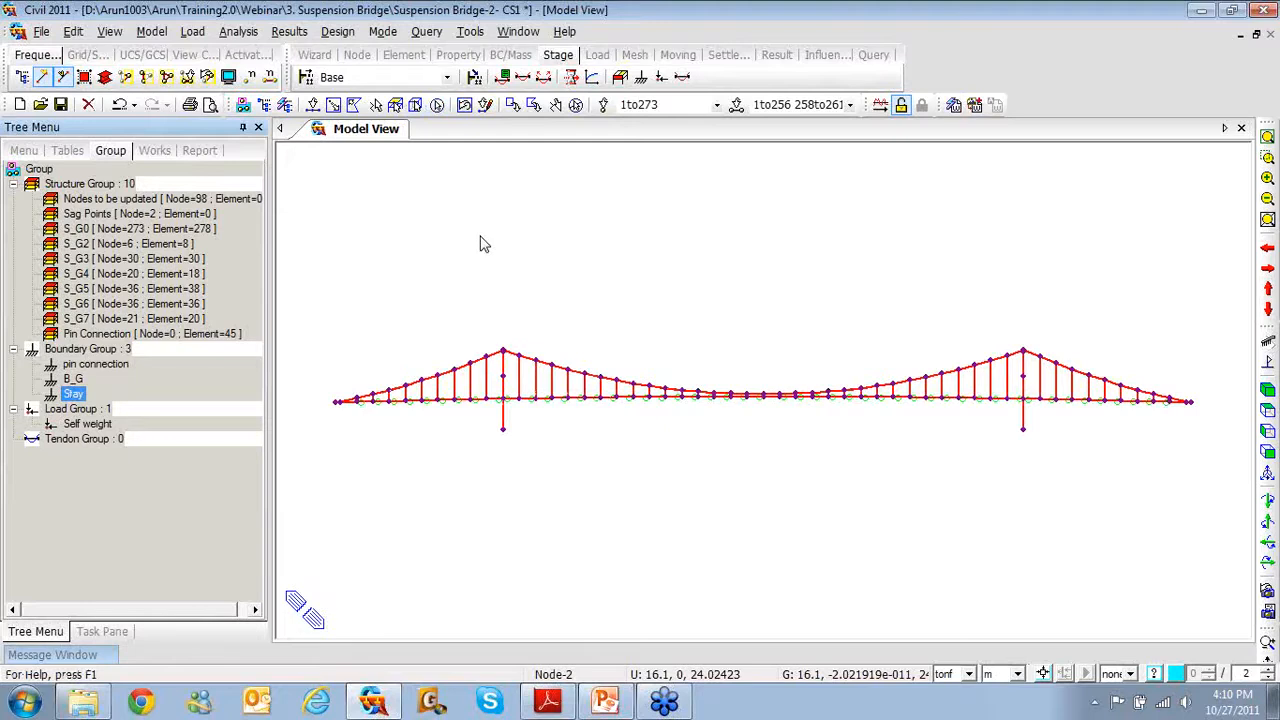
{"action": "left_click", "coordinate": [564, 245]}
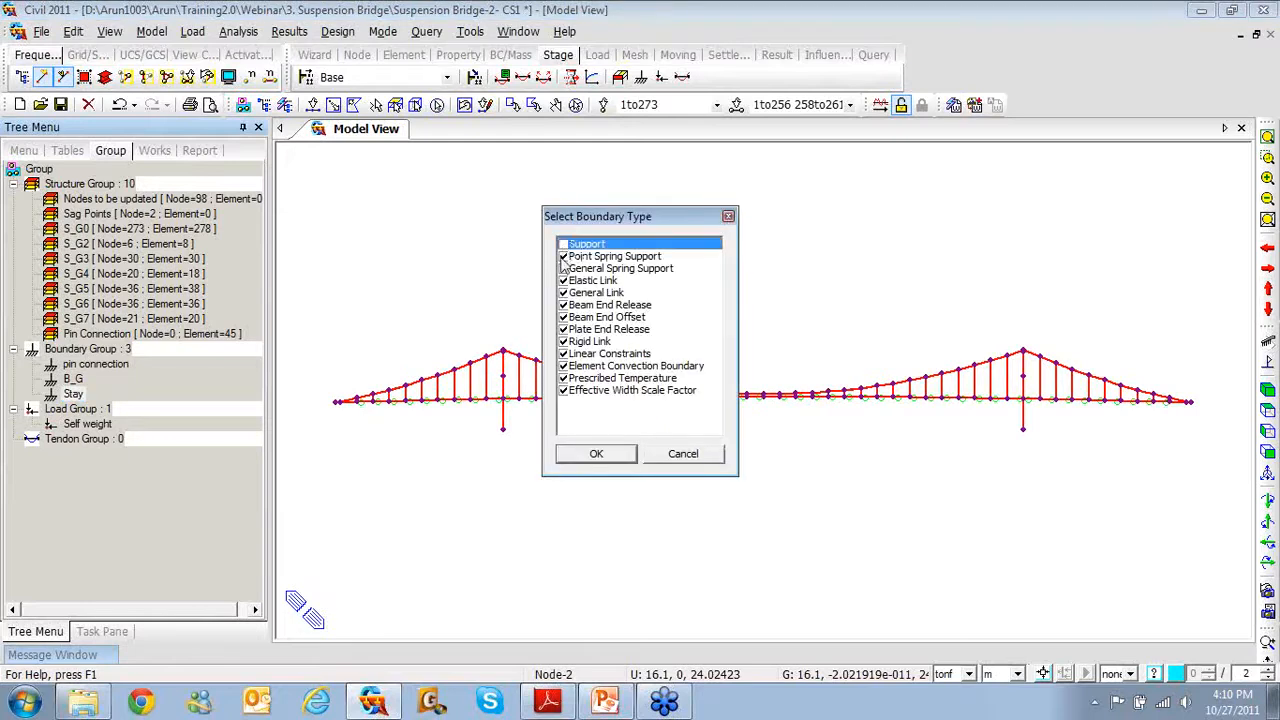
{"action": "left_click", "coordinate": [563, 256]}
{"action": "left_click", "coordinate": [563, 268]}
{"action": "left_click_drag", "start_coordinate": [585, 293], "coordinate": [590, 390]}
{"action": "left_click", "coordinate": [563, 390]}
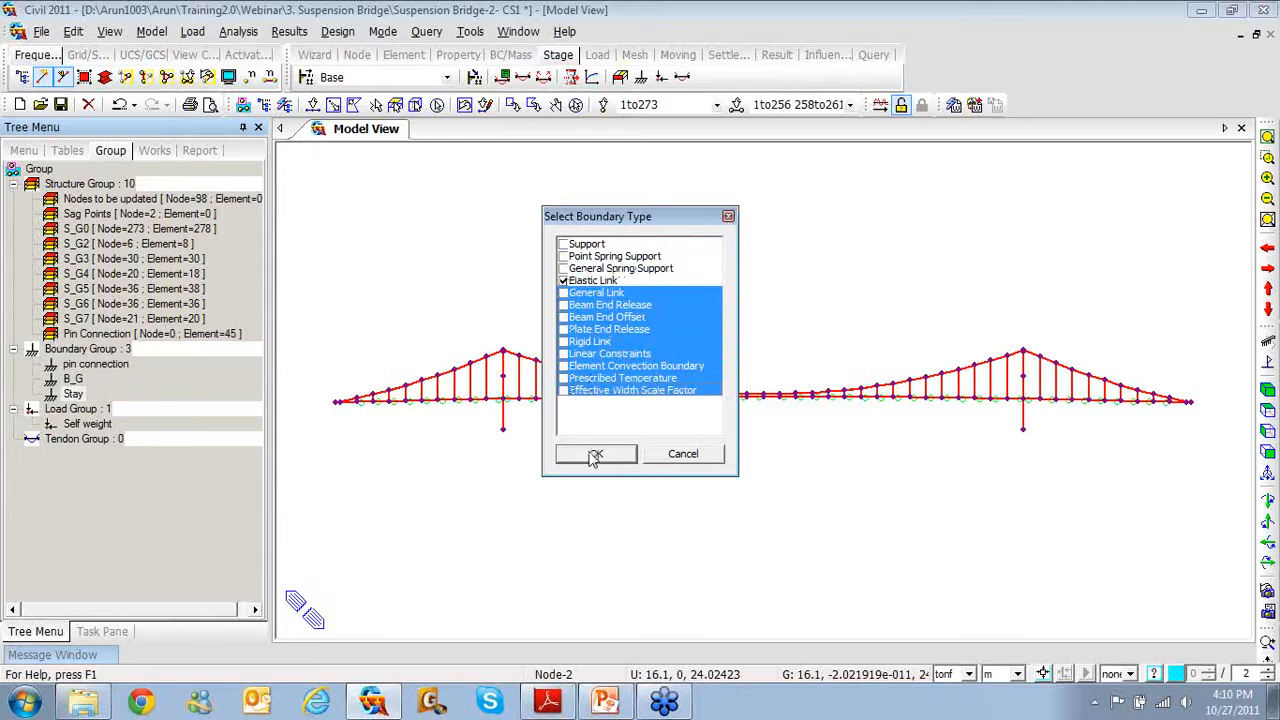
{"action": "left_click", "coordinate": [596, 458]}
Check the Stay and B_G group members against the stage table on slide 15
{"action": "left_click", "coordinate": [70, 394]}
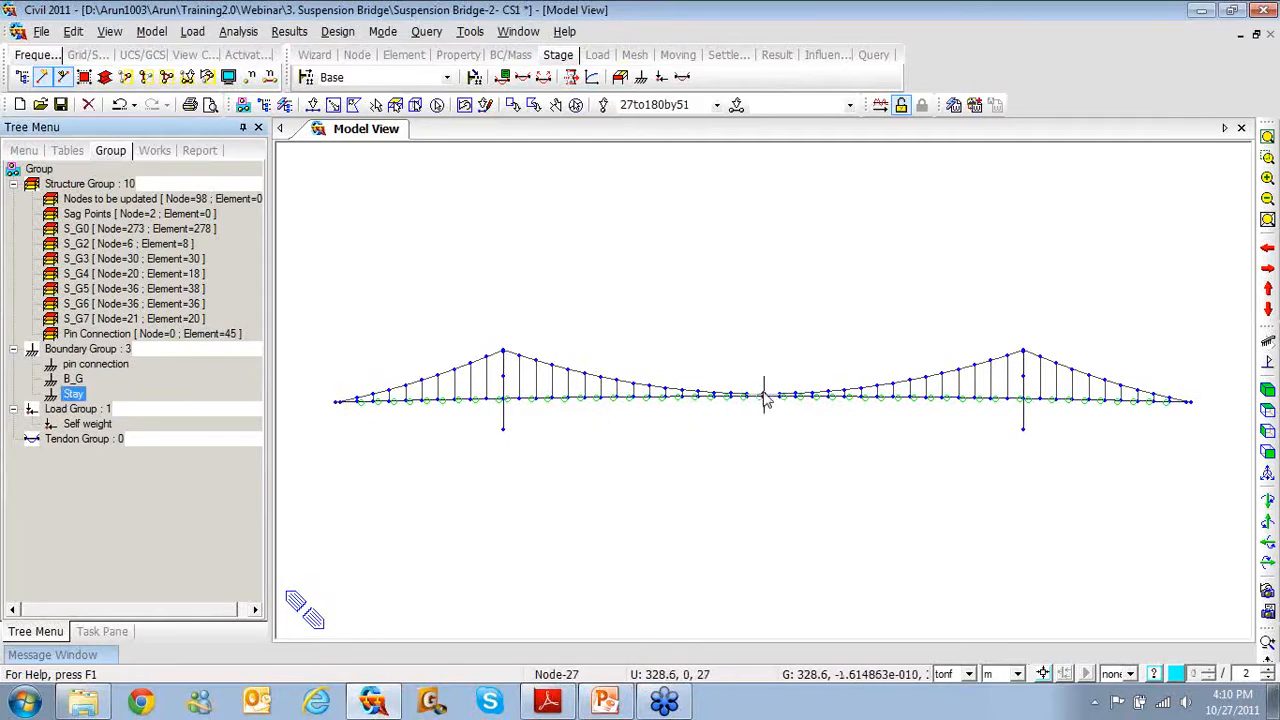
{"action": "double_click", "coordinate": [75, 380]}
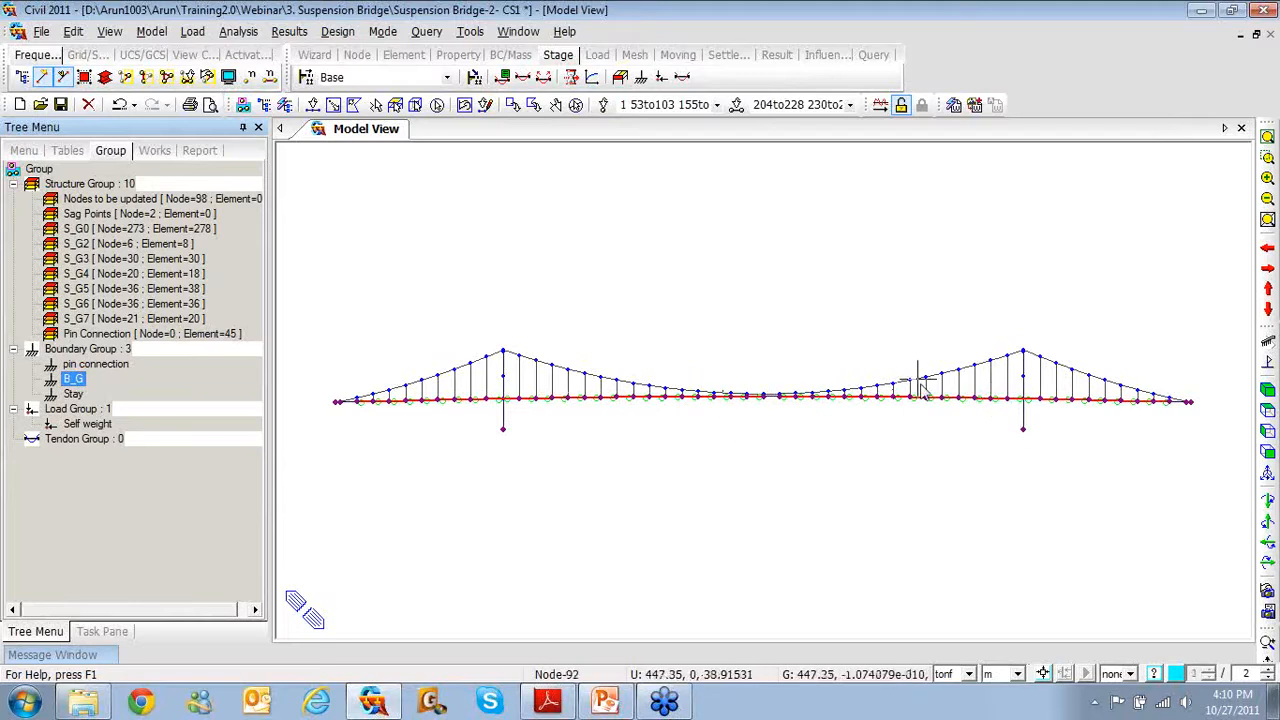
{"action": "left_click", "coordinate": [619, 697]}
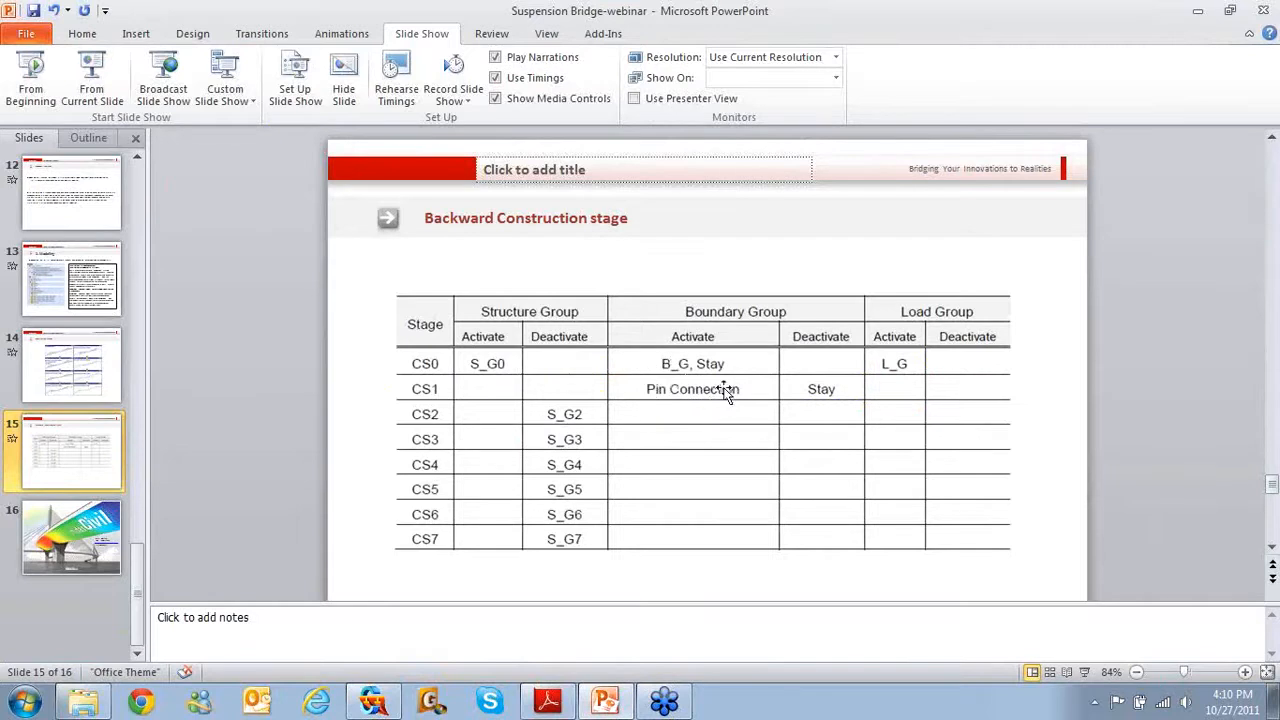
{"action": "left_click", "coordinate": [1197, 10]}
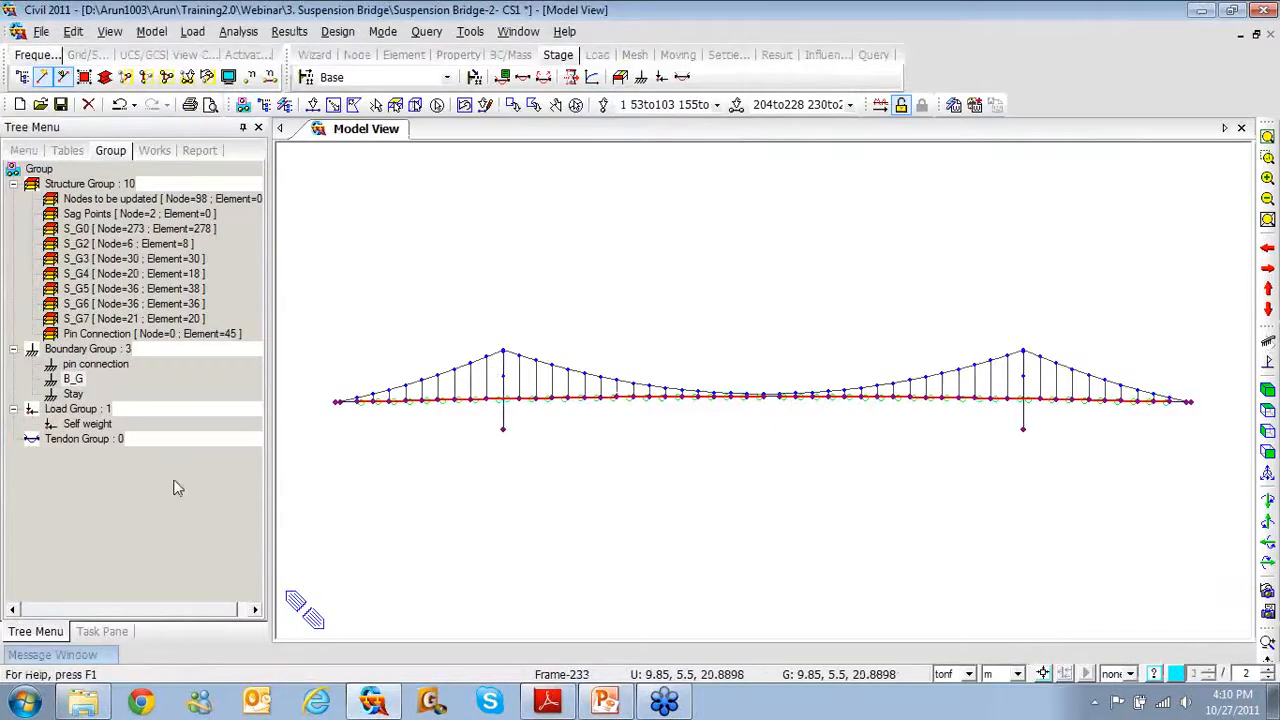
Assign only the Beam End Release boundaries to the pin connection group, excluding every other type
{"action": "left_click", "coordinate": [576, 104]}
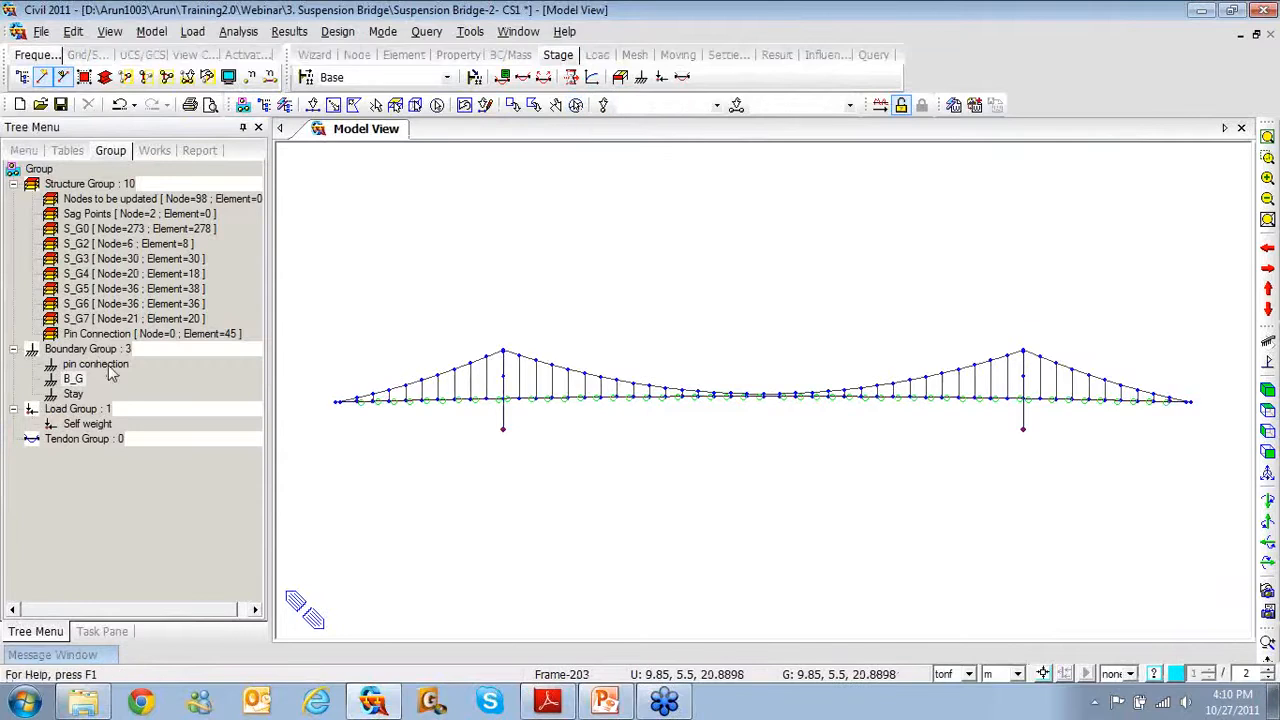
{"action": "double_click", "coordinate": [127, 334]}
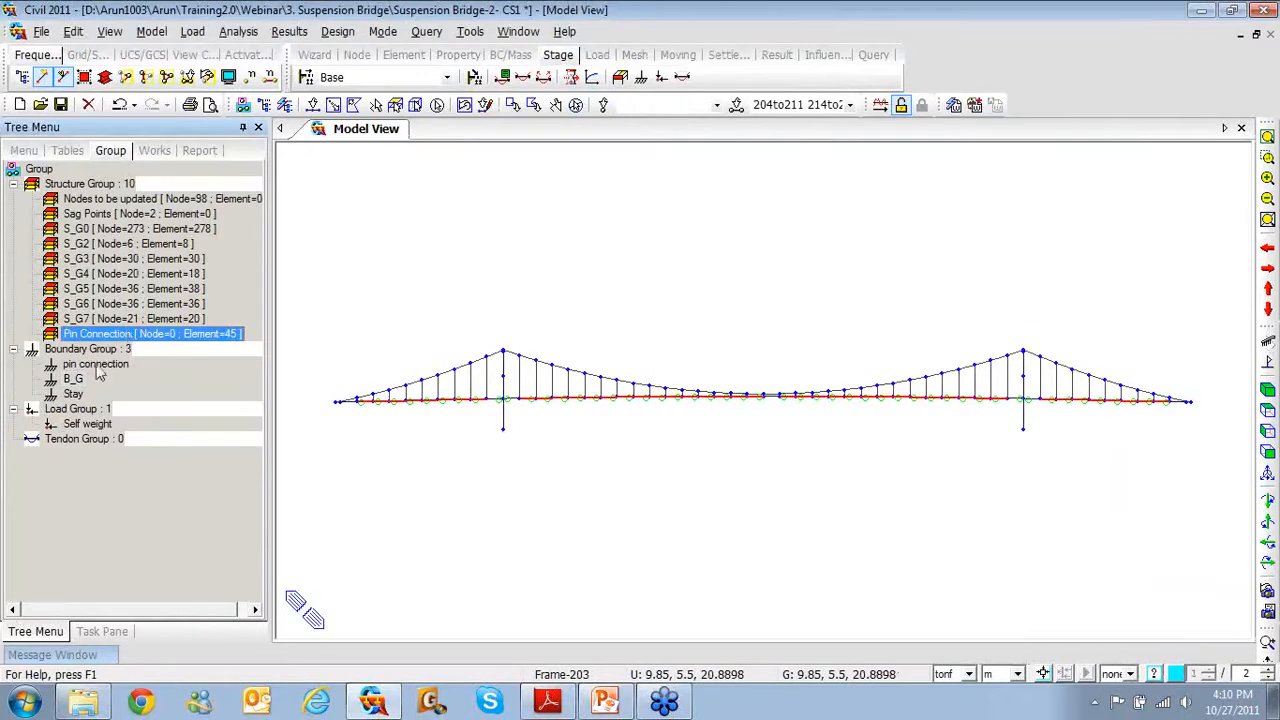
{"action": "left_click", "coordinate": [96, 366]}
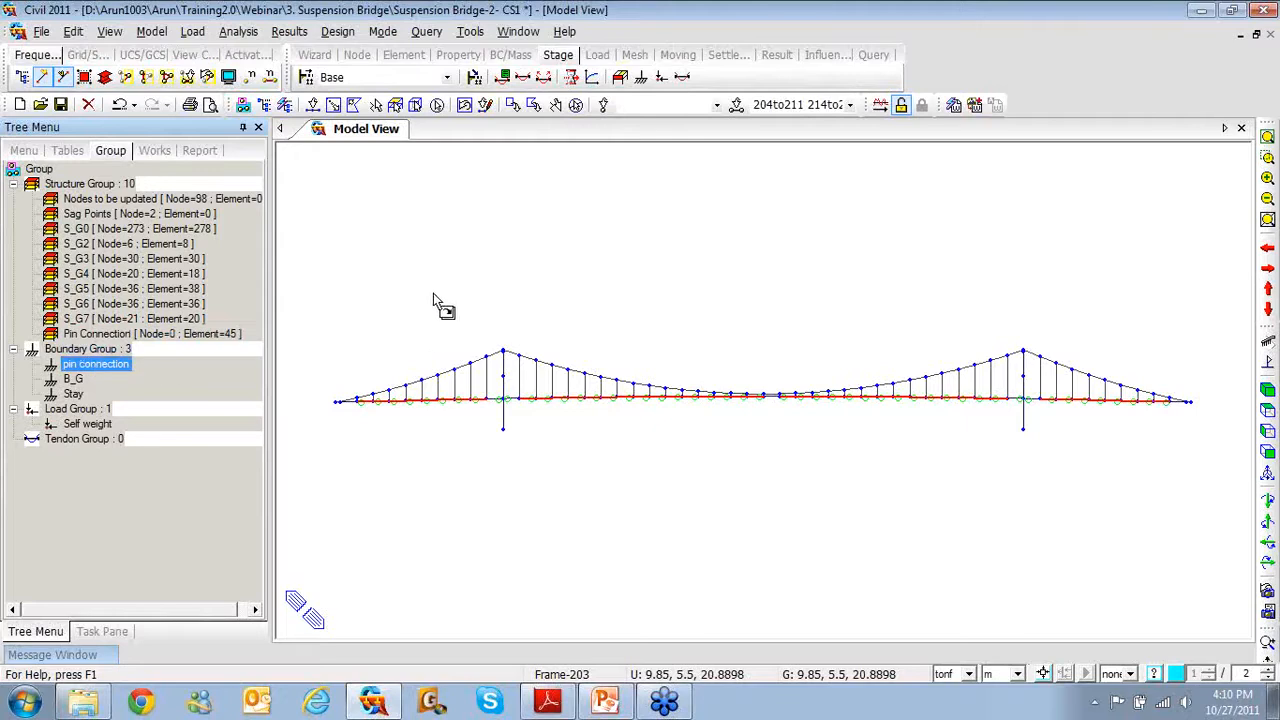
{"action": "left_click_drag", "start_coordinate": [447, 303], "coordinate": [449, 304]}
{"action": "left_click", "coordinate": [563, 244]}
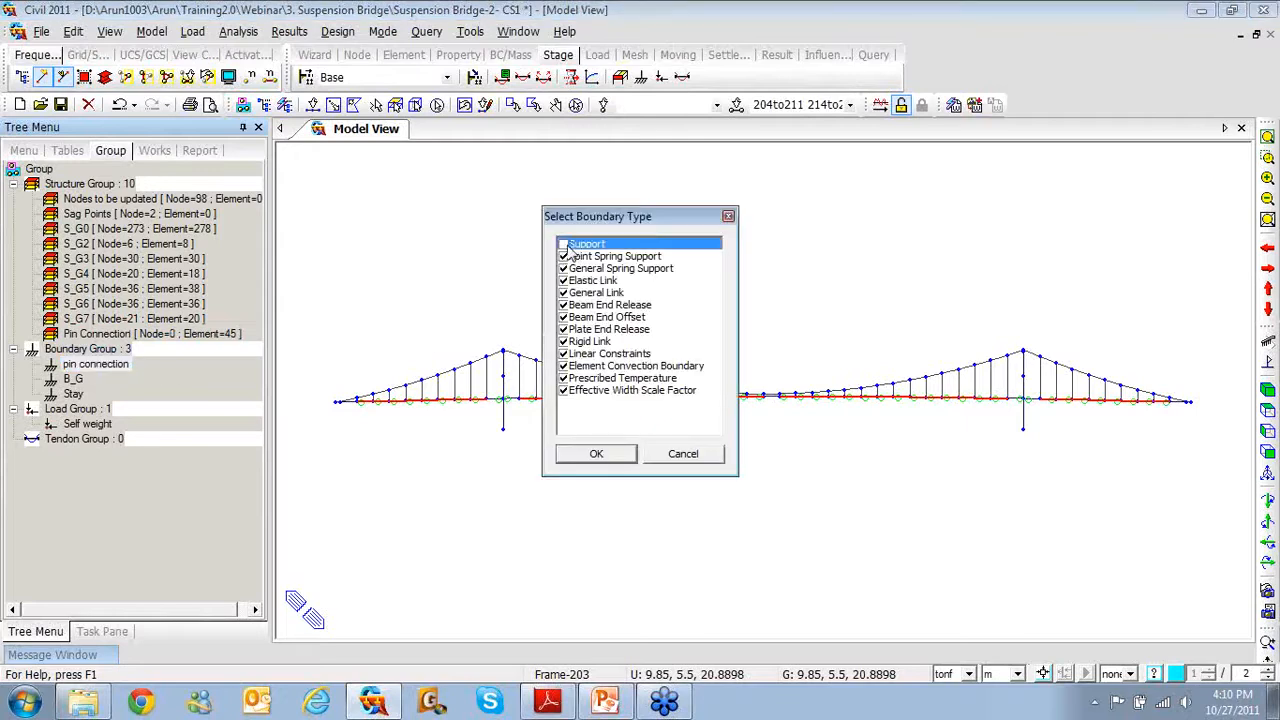
{"action": "left_click", "coordinate": [563, 256]}
{"action": "left_click", "coordinate": [563, 268]}
{"action": "left_click", "coordinate": [563, 280]}
{"action": "left_click", "coordinate": [563, 292]}
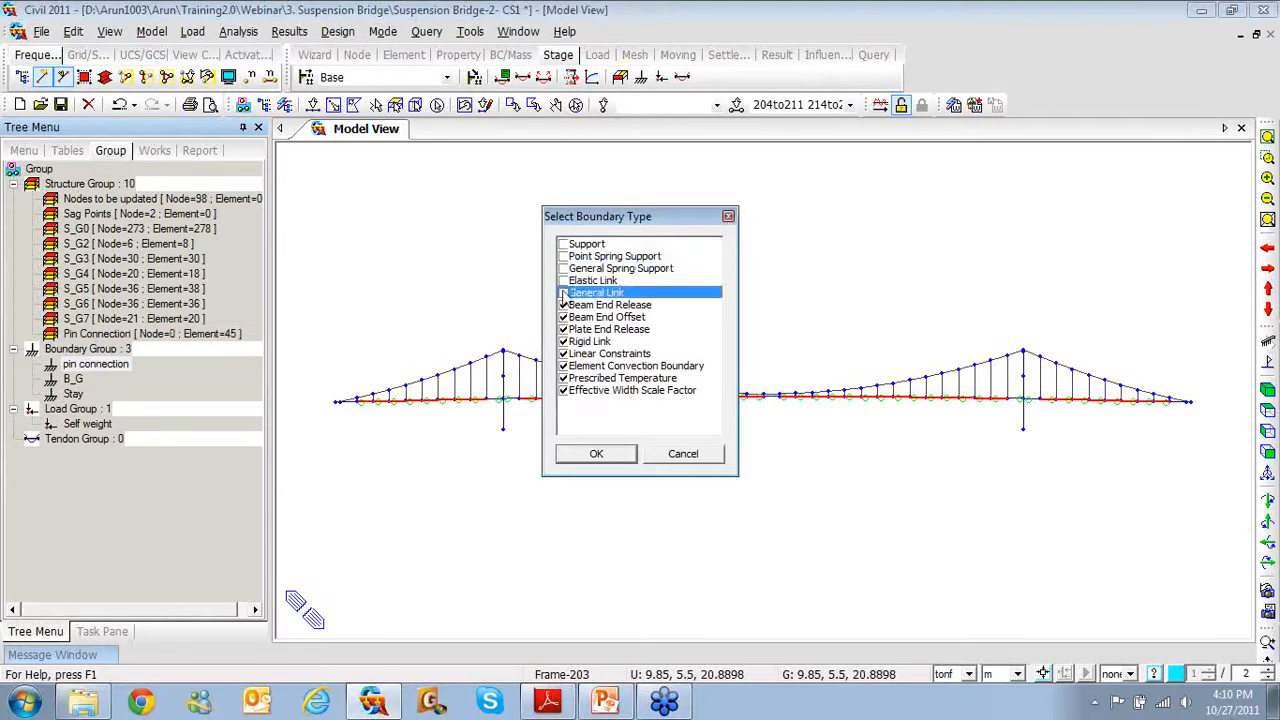
{"action": "left_click", "coordinate": [563, 317]}
{"action": "left_click", "coordinate": [563, 341]}
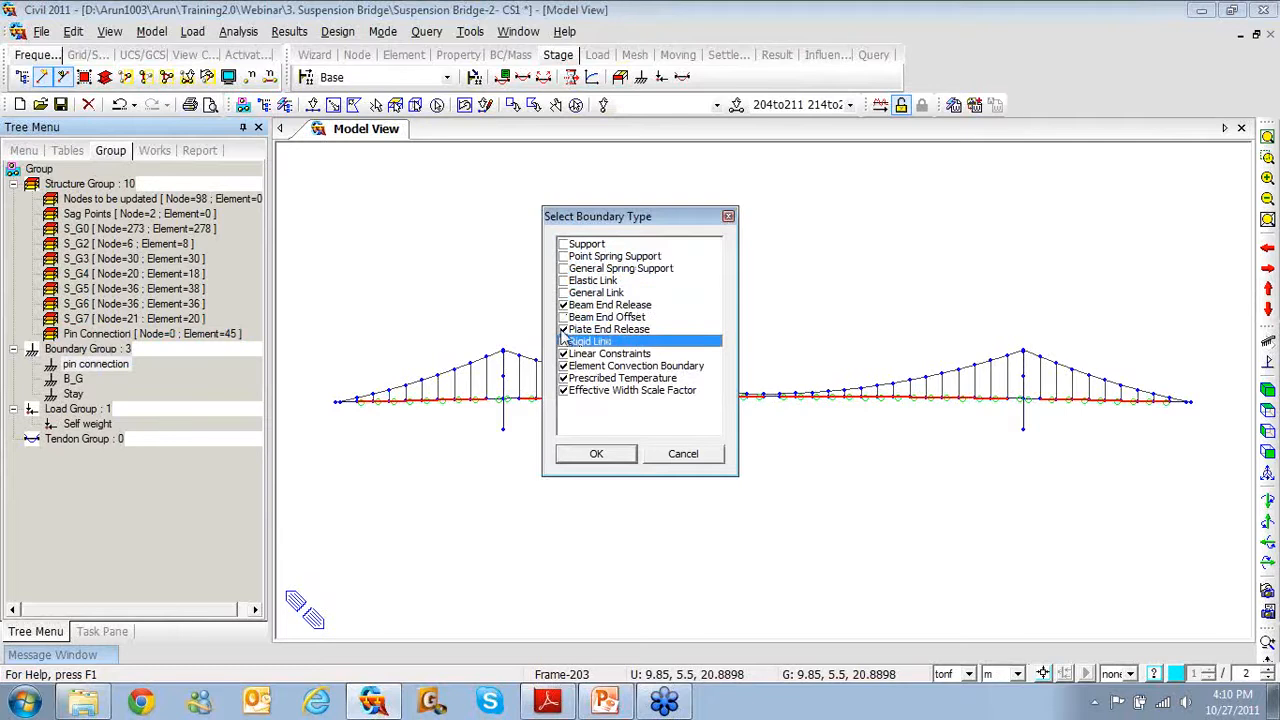
{"action": "left_click", "coordinate": [563, 329]}
{"action": "left_click_drag", "start_coordinate": [586, 357], "coordinate": [587, 402]}
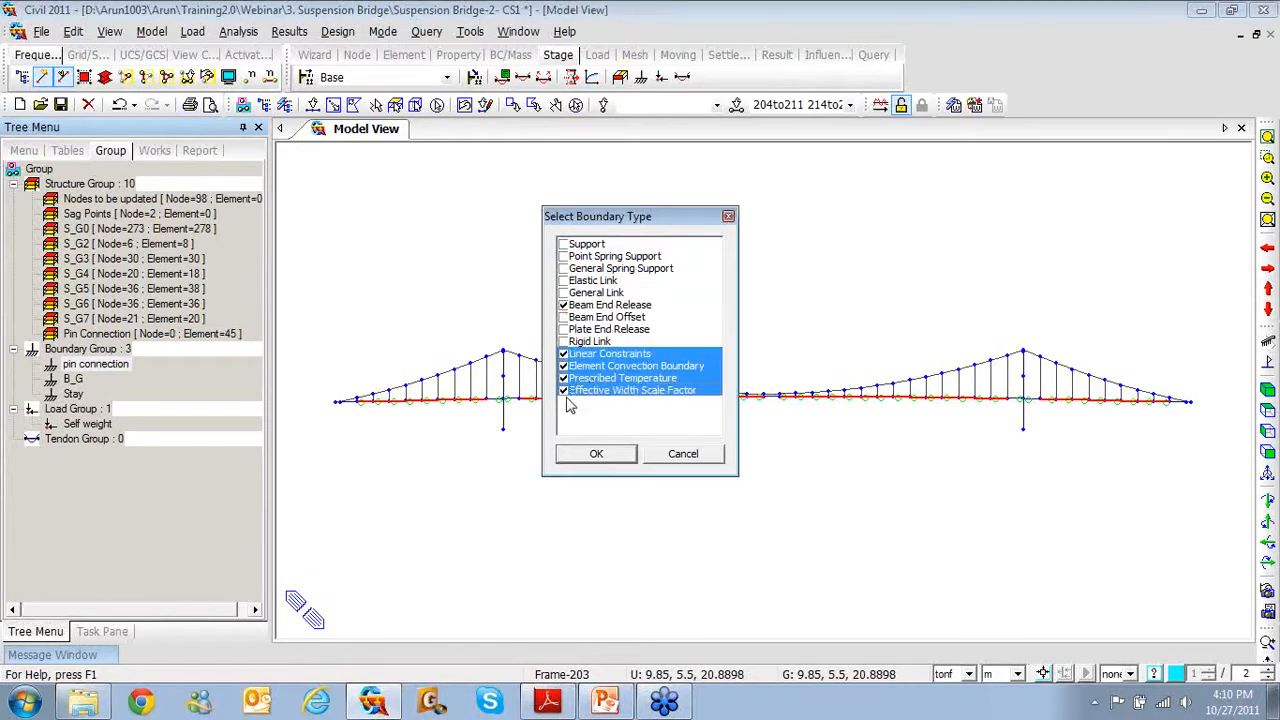
{"action": "left_click", "coordinate": [563, 390]}
{"action": "left_click", "coordinate": [592, 457]}
Review the pin connection, B_G and Stay members, then open the Construction Stage list
{"action": "left_click", "coordinate": [96, 368]}
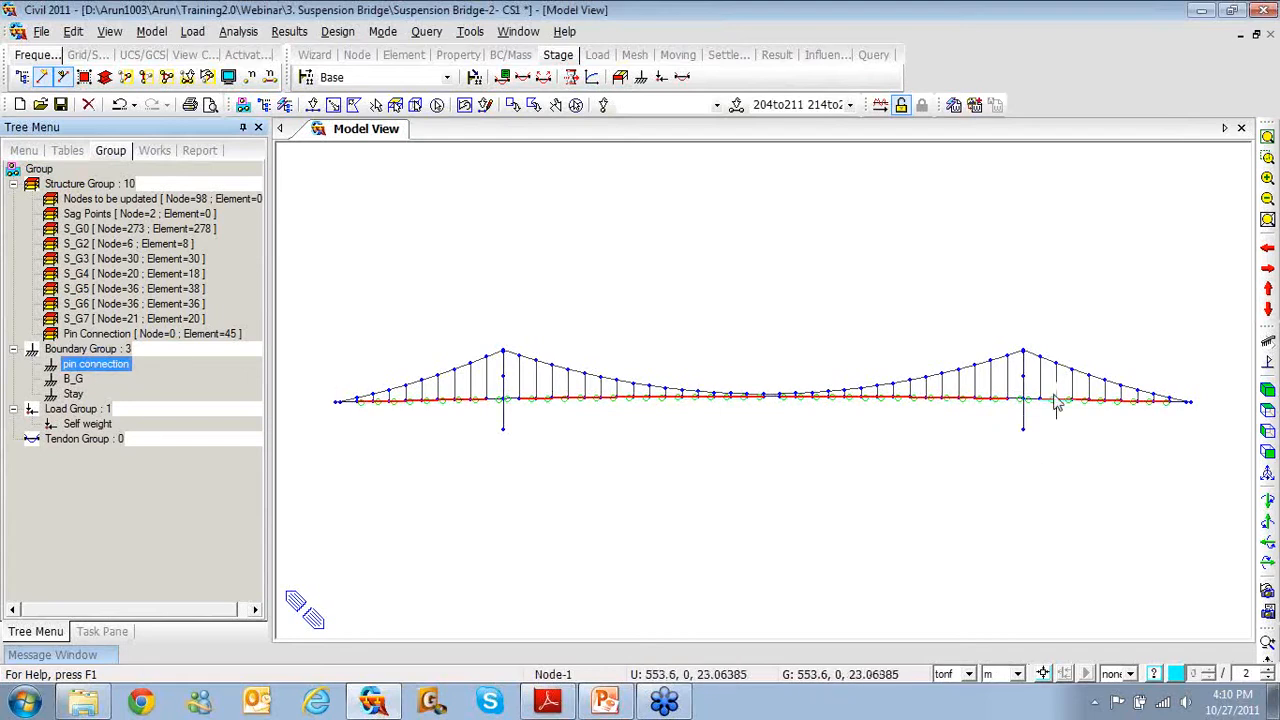
{"action": "left_click", "coordinate": [73, 379]}
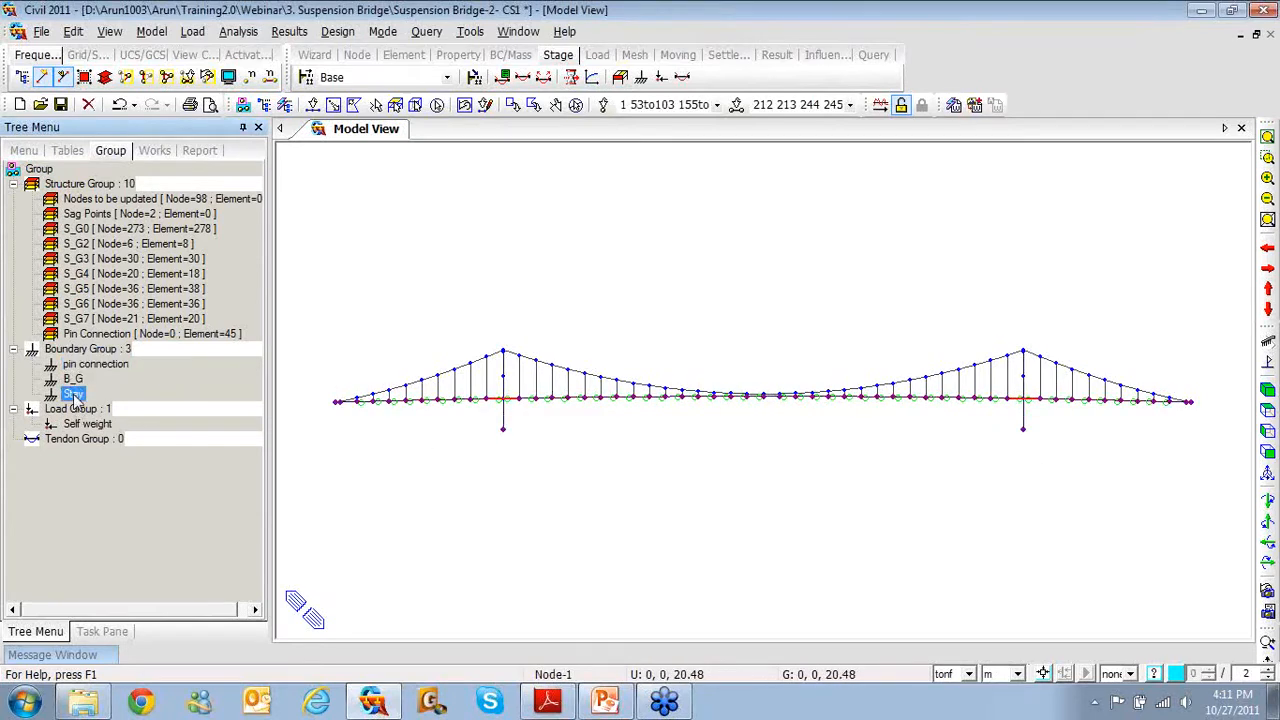
{"action": "left_click", "coordinate": [73, 395]}
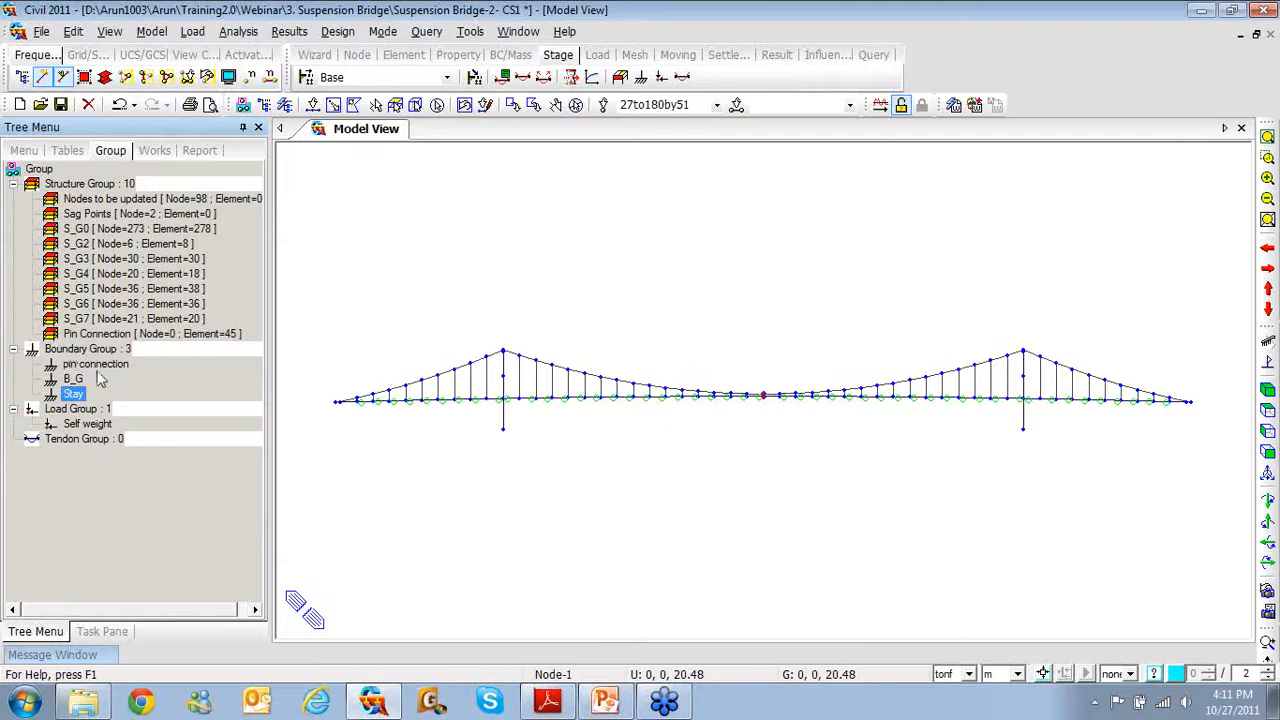
{"action": "left_click", "coordinate": [308, 80]}
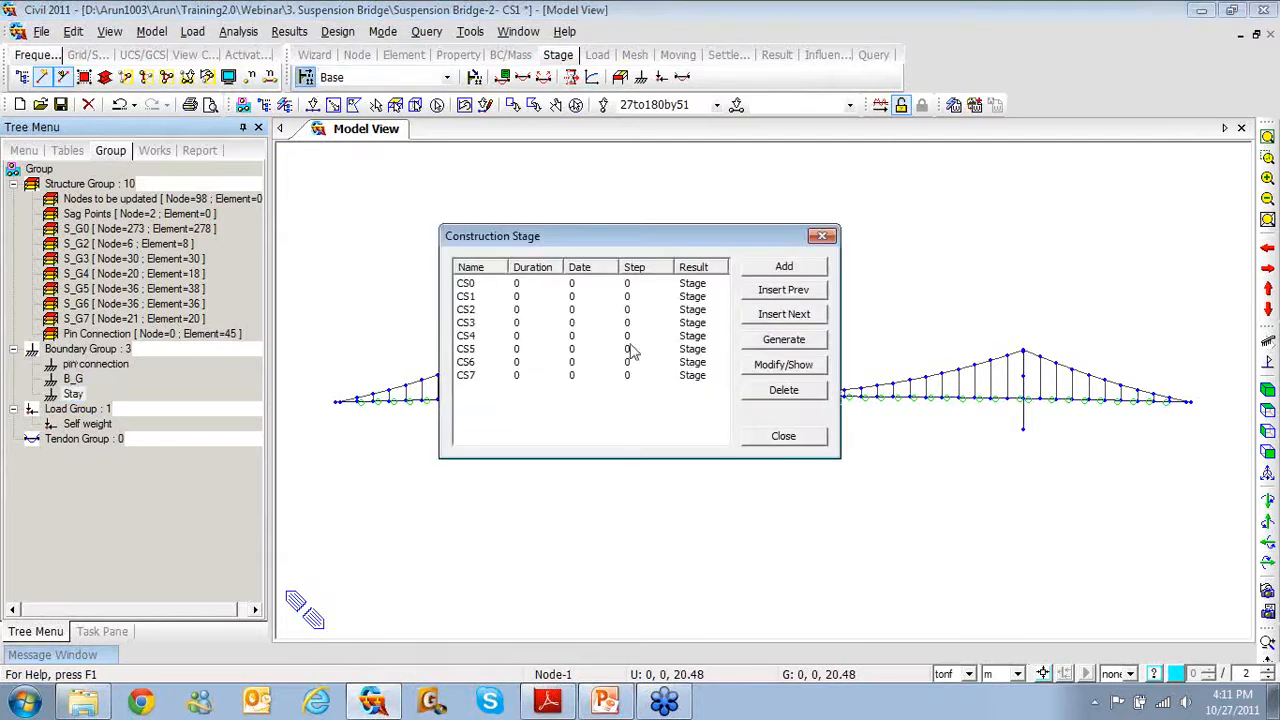
Delete all eight existing construction stages CS0–CS7
{"action": "double_click", "coordinate": [478, 287]}
{"action": "left_click", "coordinate": [907, 74]}
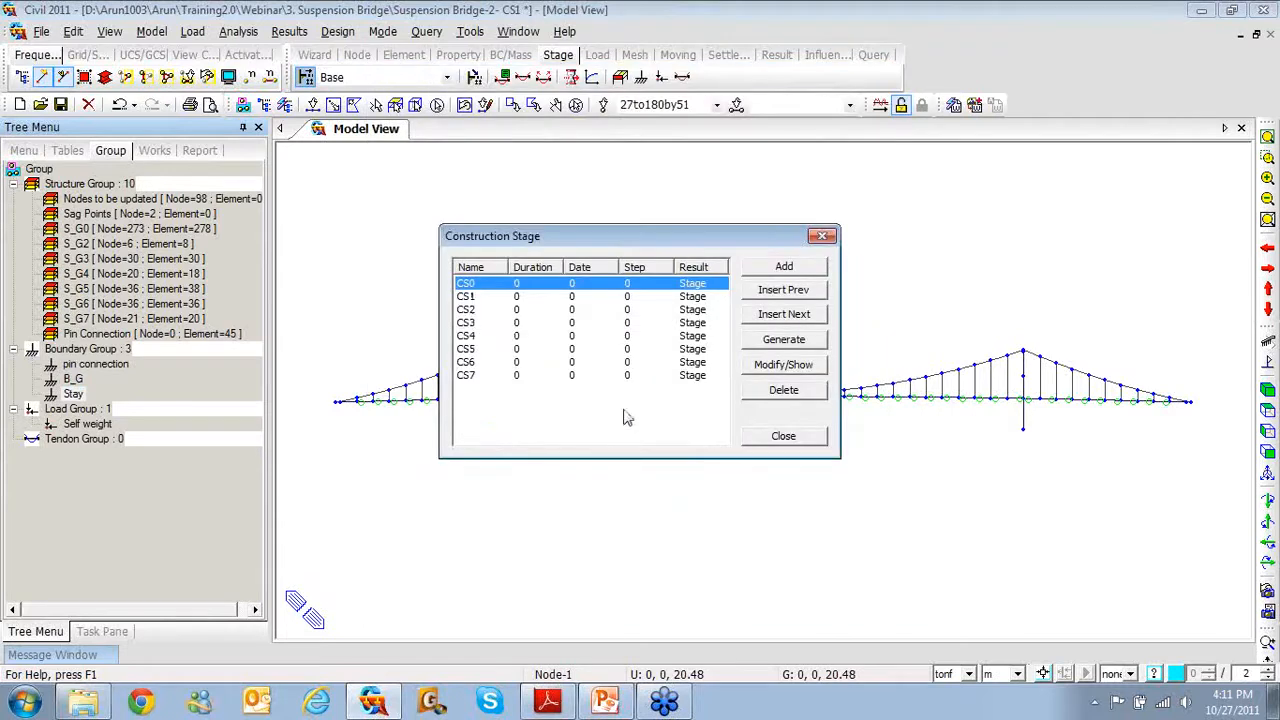
{"action": "left_click", "coordinate": [615, 378]}
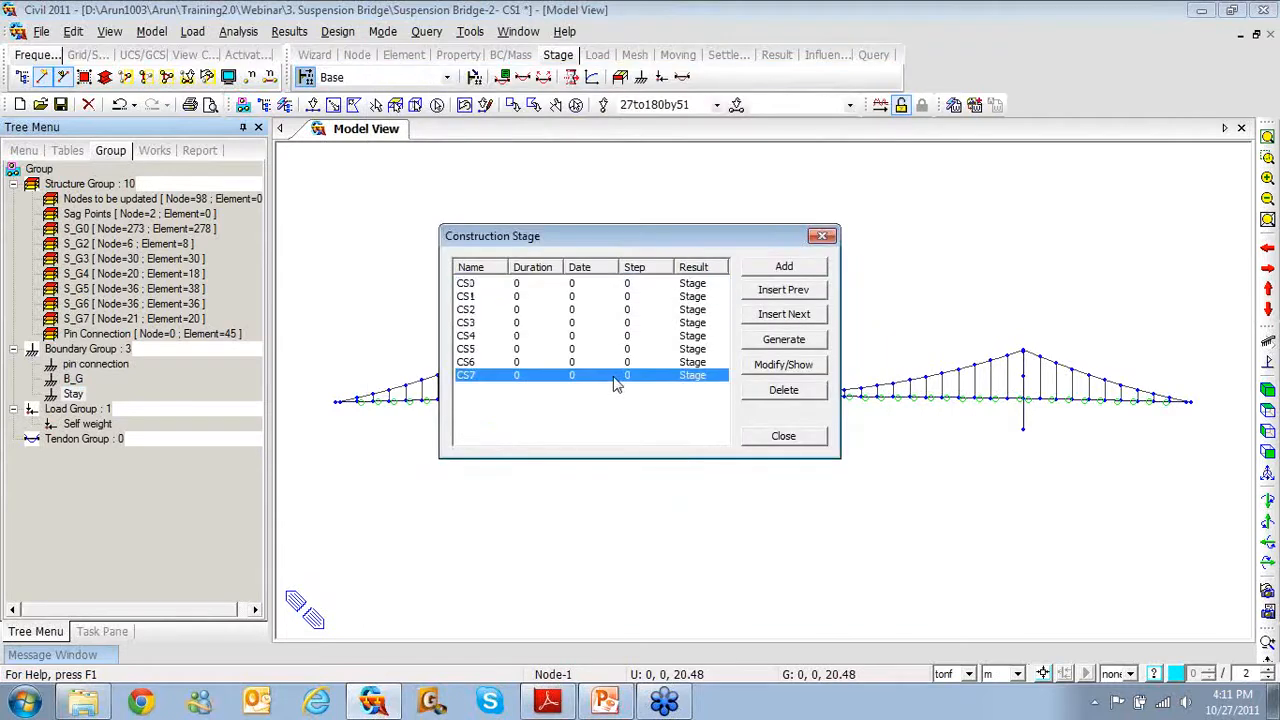
{"action": "left_click", "coordinate": [592, 285], "text": "shift"}
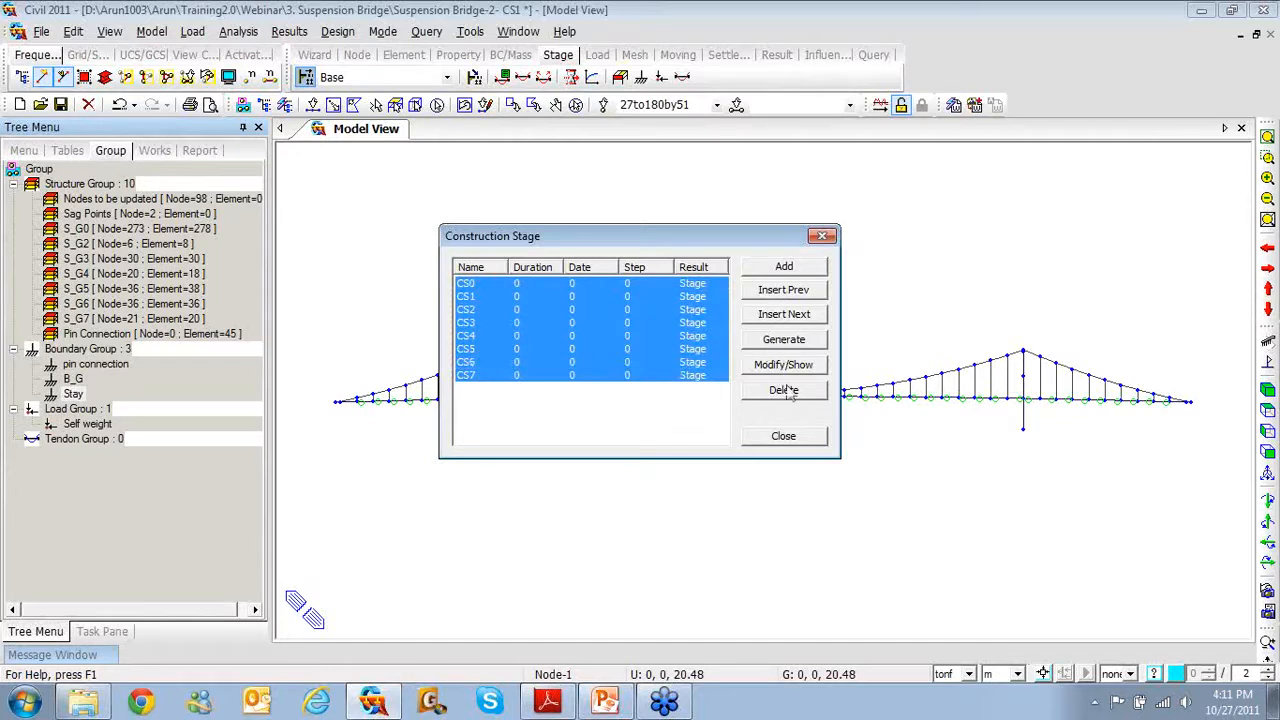
{"action": "left_click", "coordinate": [785, 395]}
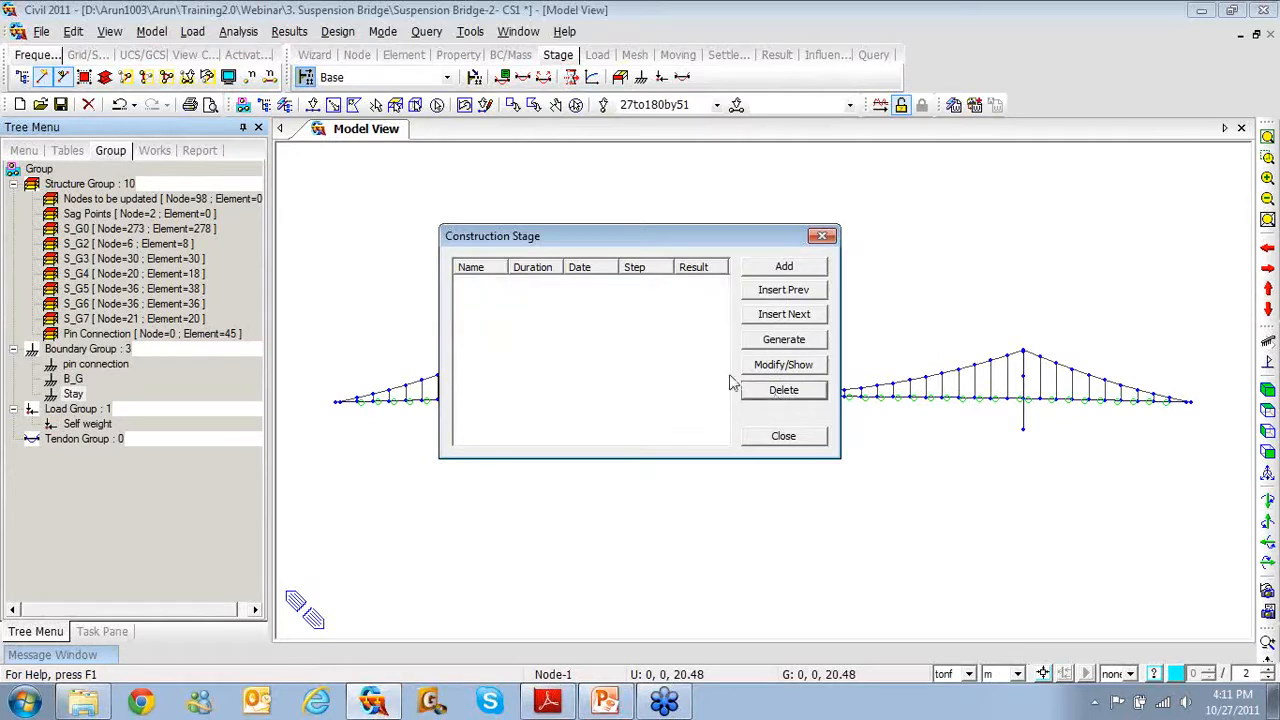
Generate new stages named CS with suffix 0to7, creating CS0–CS7
{"action": "left_click", "coordinate": [784, 340]}
{"action": "type", "text": "CS"}
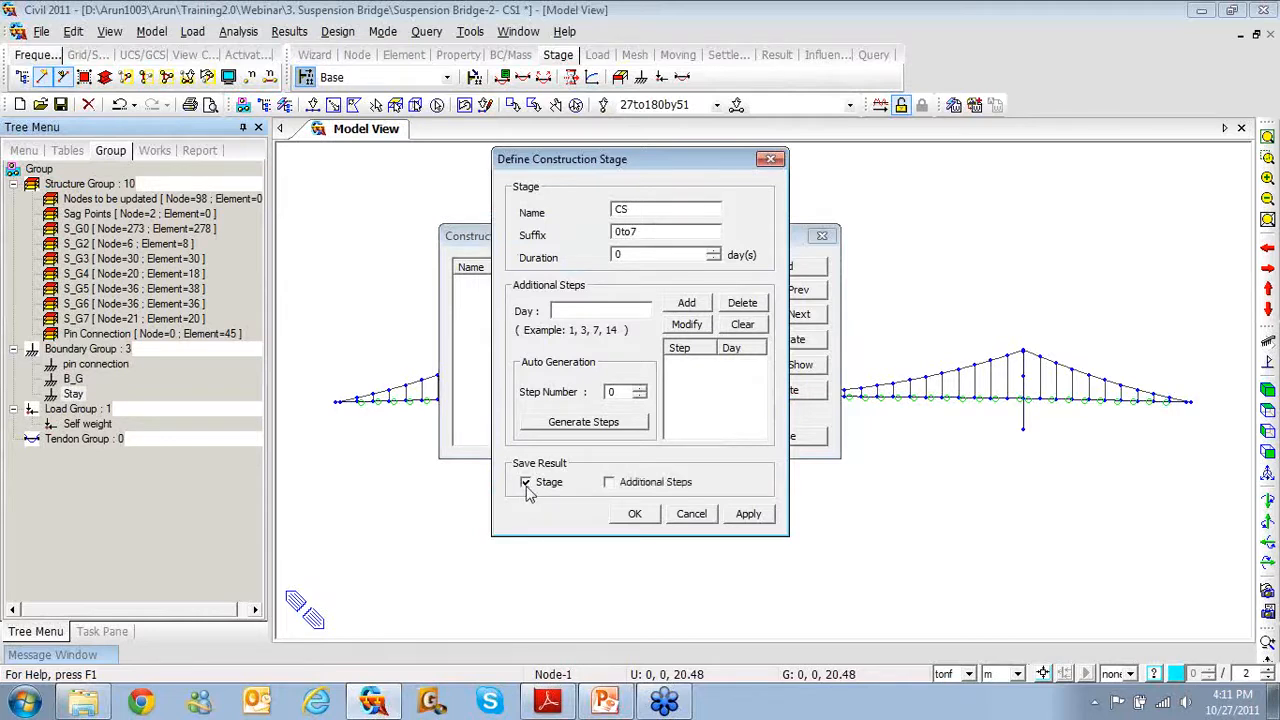
{"action": "left_click", "coordinate": [634, 513]}
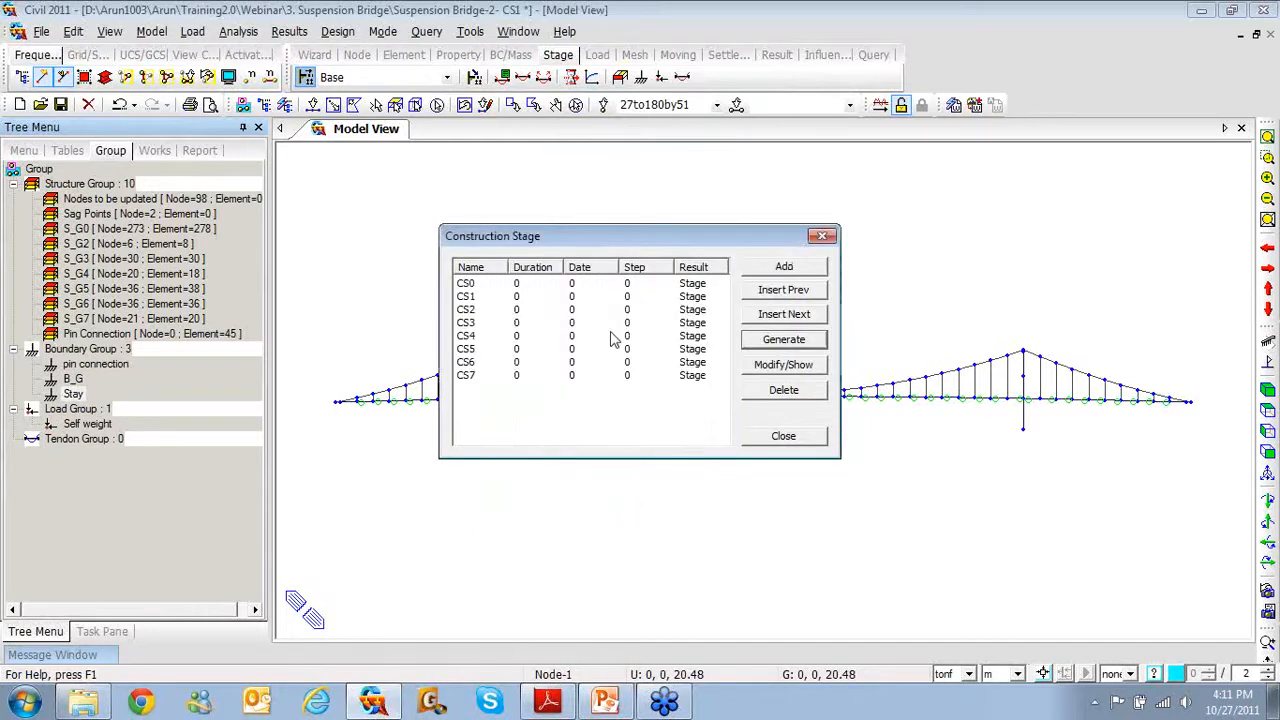
{"action": "double_click", "coordinate": [589, 284]}
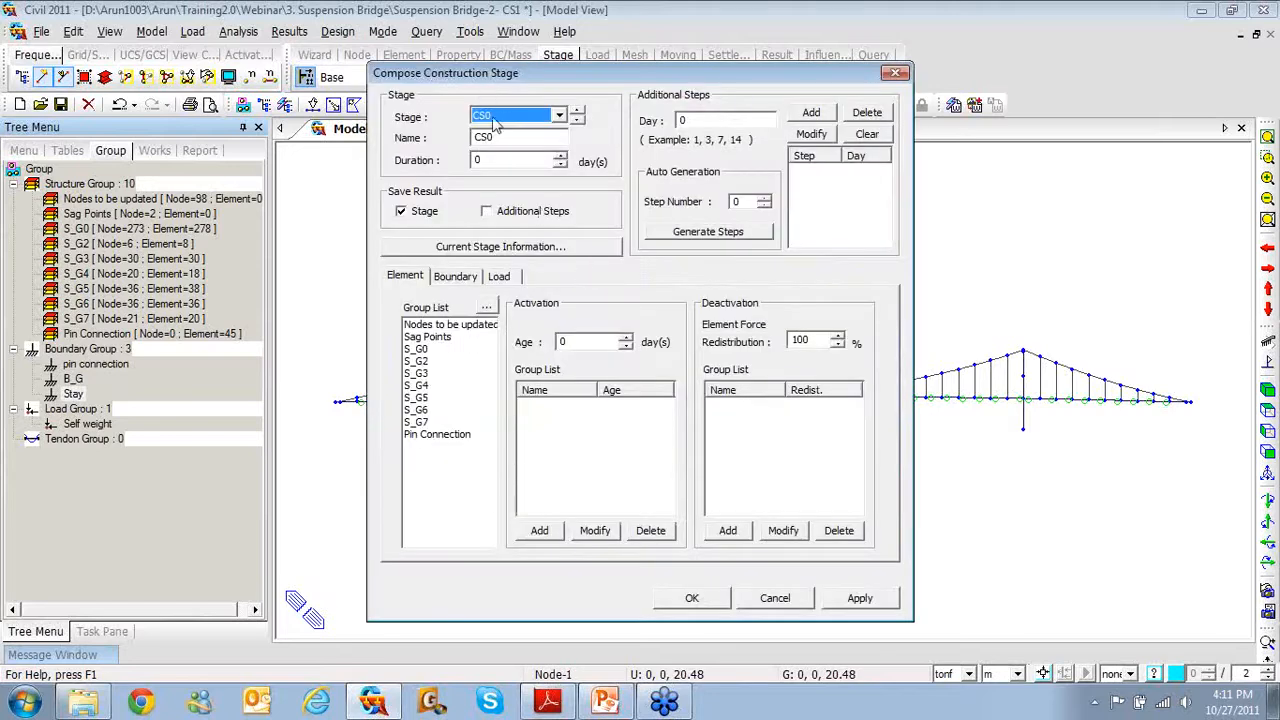
In stage CS0, activate element group S_G0 and boundary groups B_G and Stay
{"action": "left_click", "coordinate": [422, 349]}
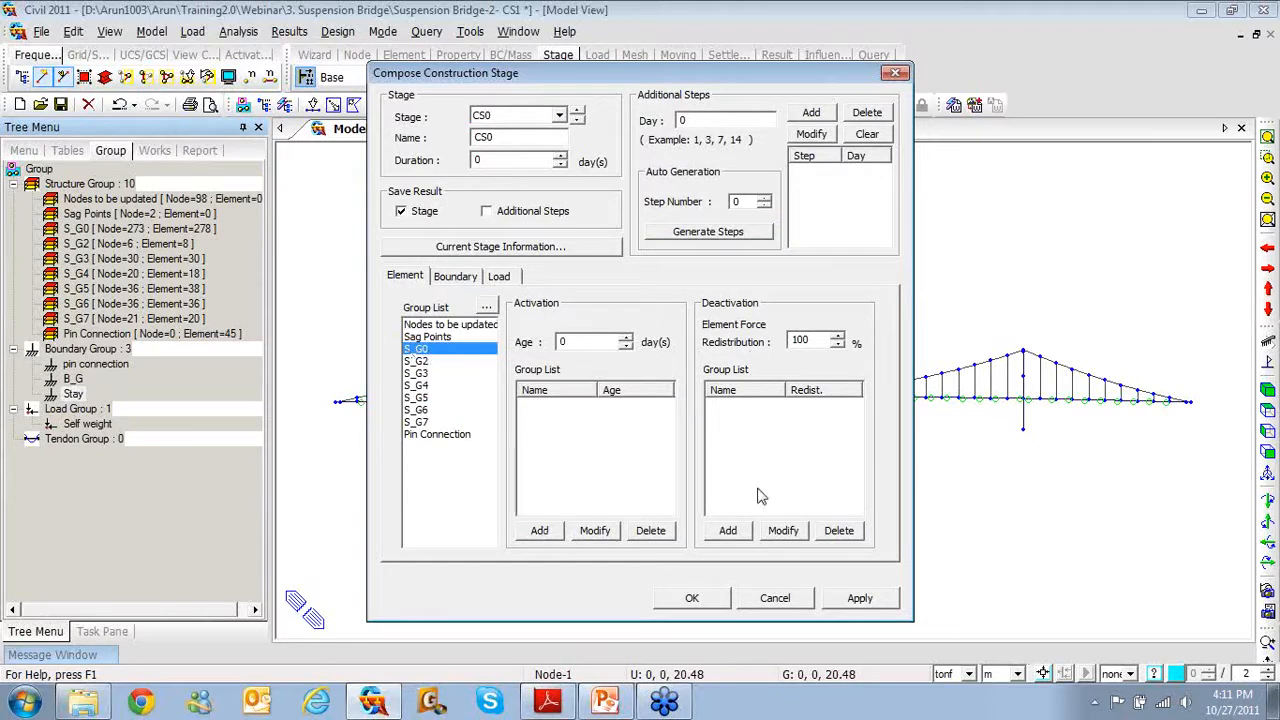
{"action": "left_click", "coordinate": [545, 536]}
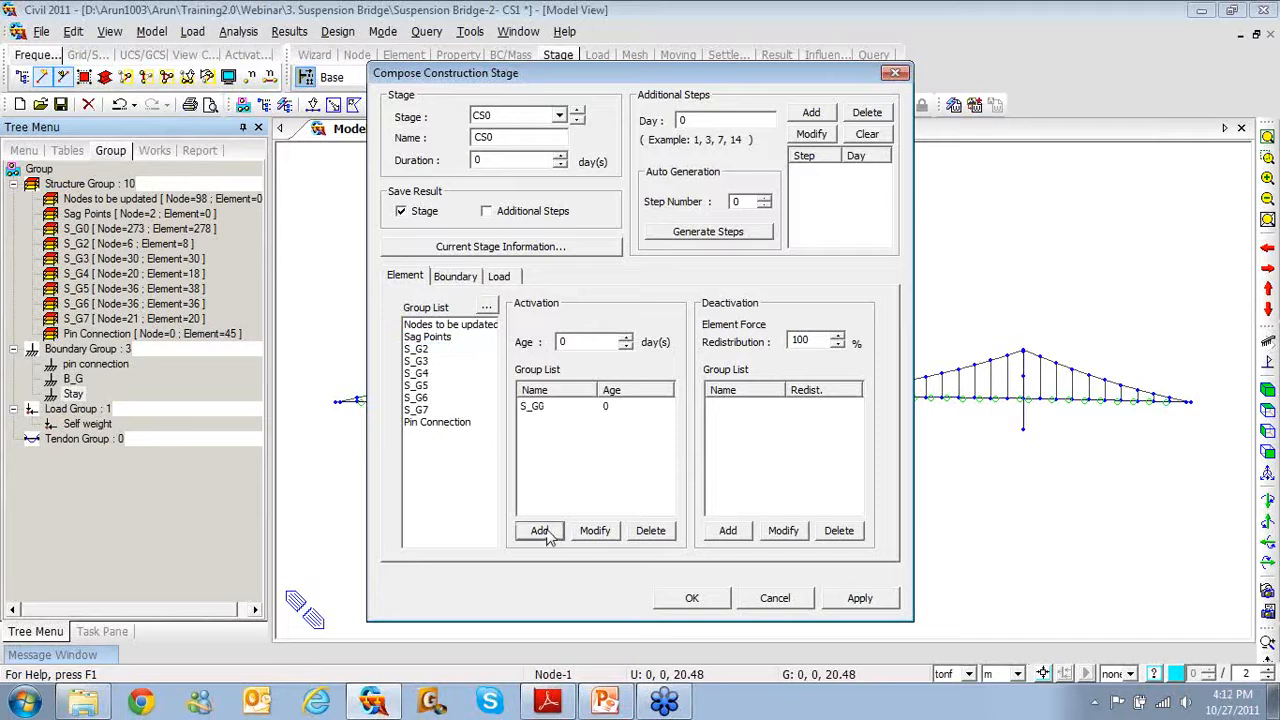
{"action": "left_click", "coordinate": [457, 278]}
{"action": "left_click", "coordinate": [415, 340]}
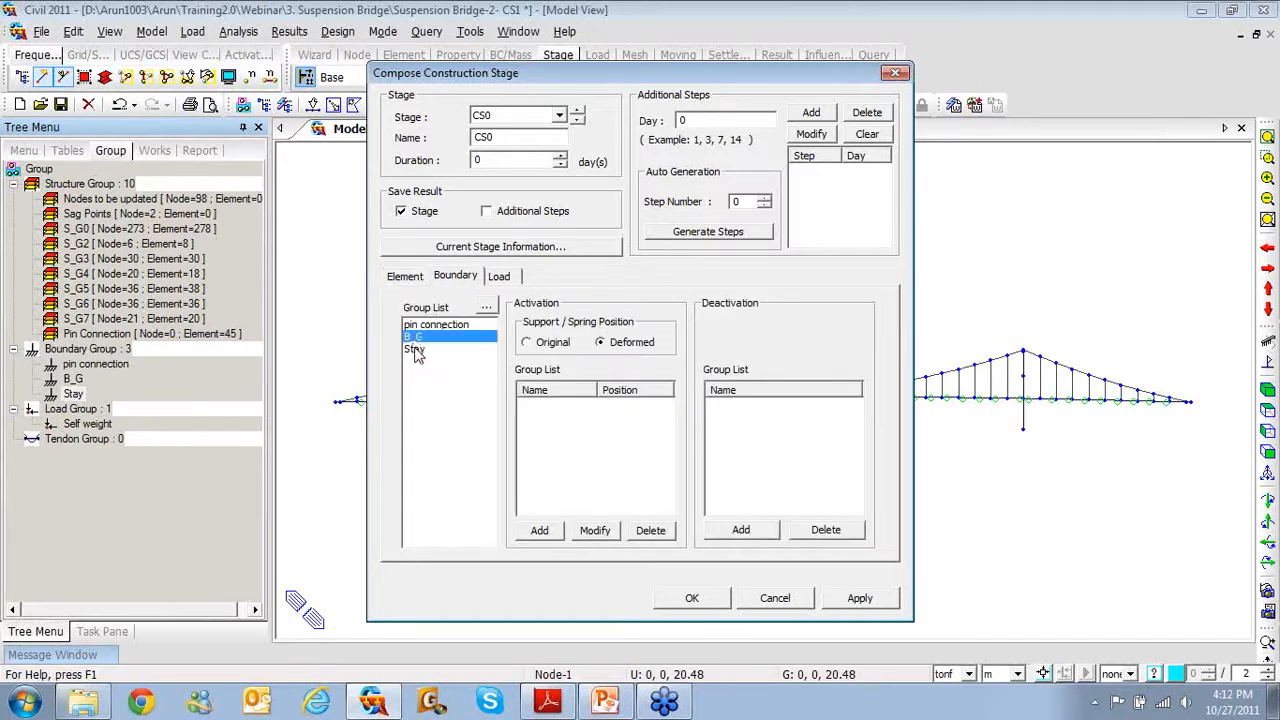
{"action": "left_click", "coordinate": [416, 350], "text": "shift"}
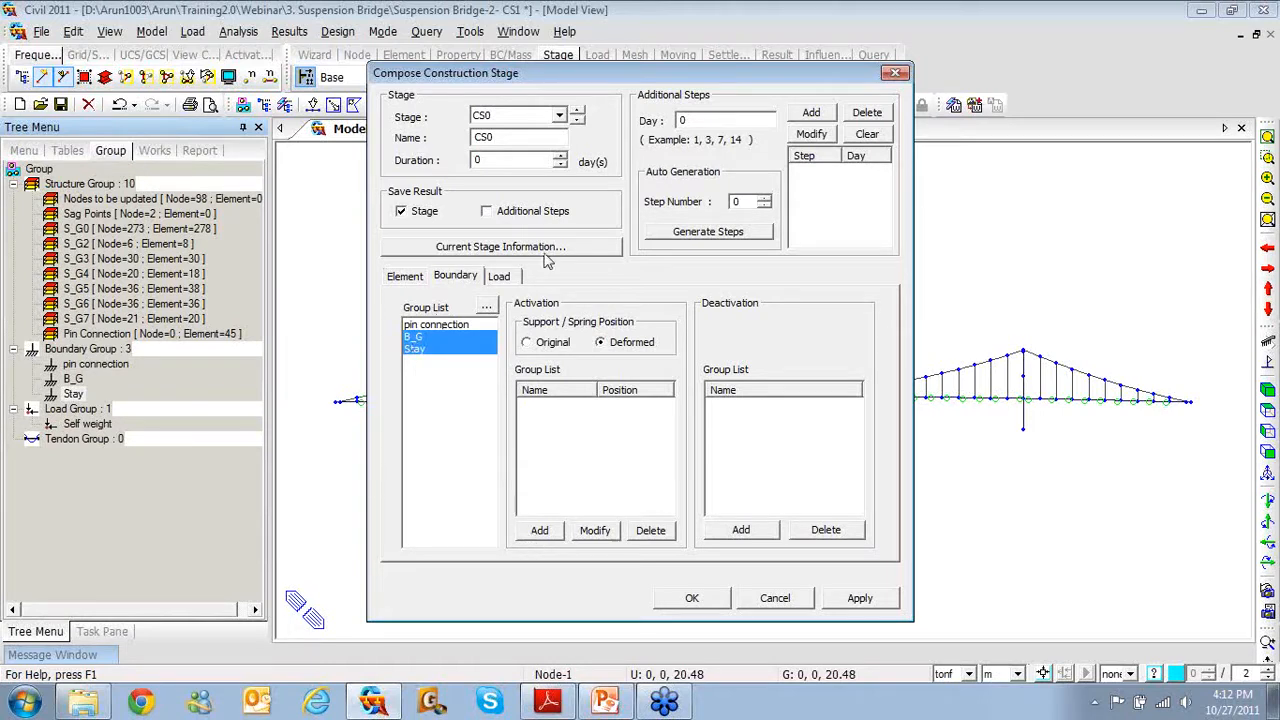
{"action": "left_click", "coordinate": [541, 531]}
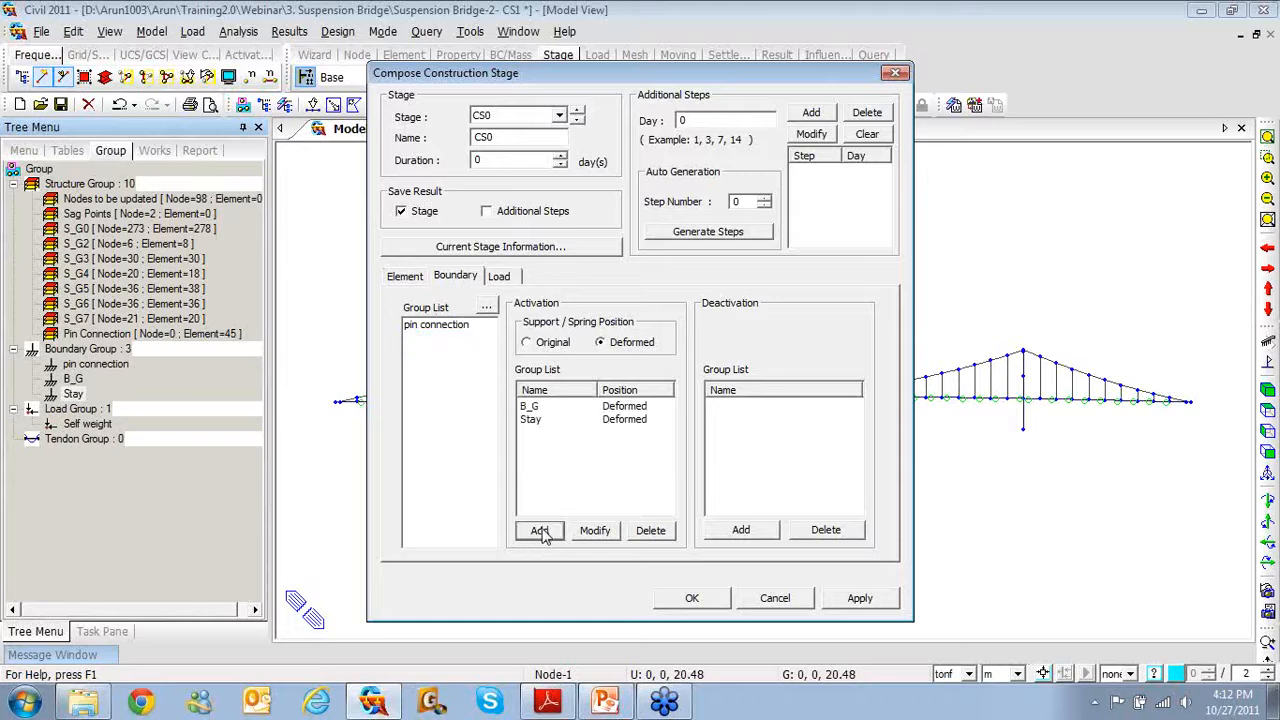
Activate the Self weight load from day one, apply CS0, and step to CS1
{"action": "left_click", "coordinate": [511, 282]}
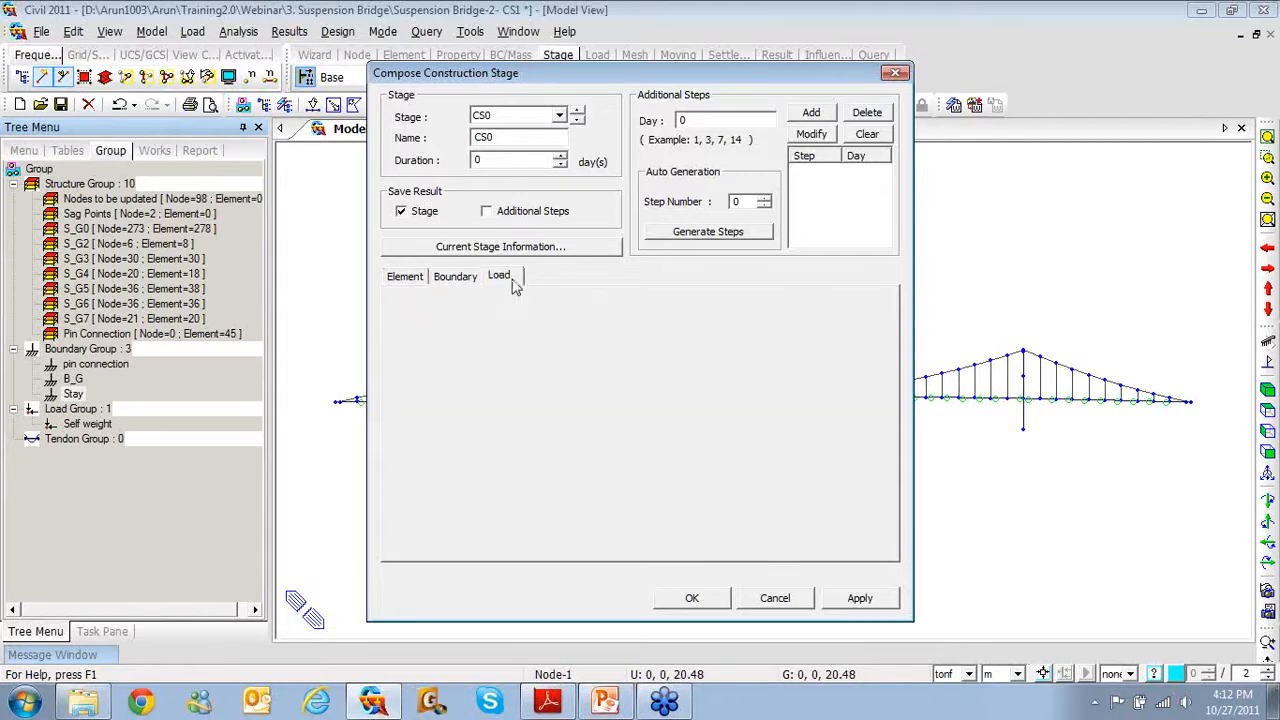
{"action": "left_click", "coordinate": [440, 324]}
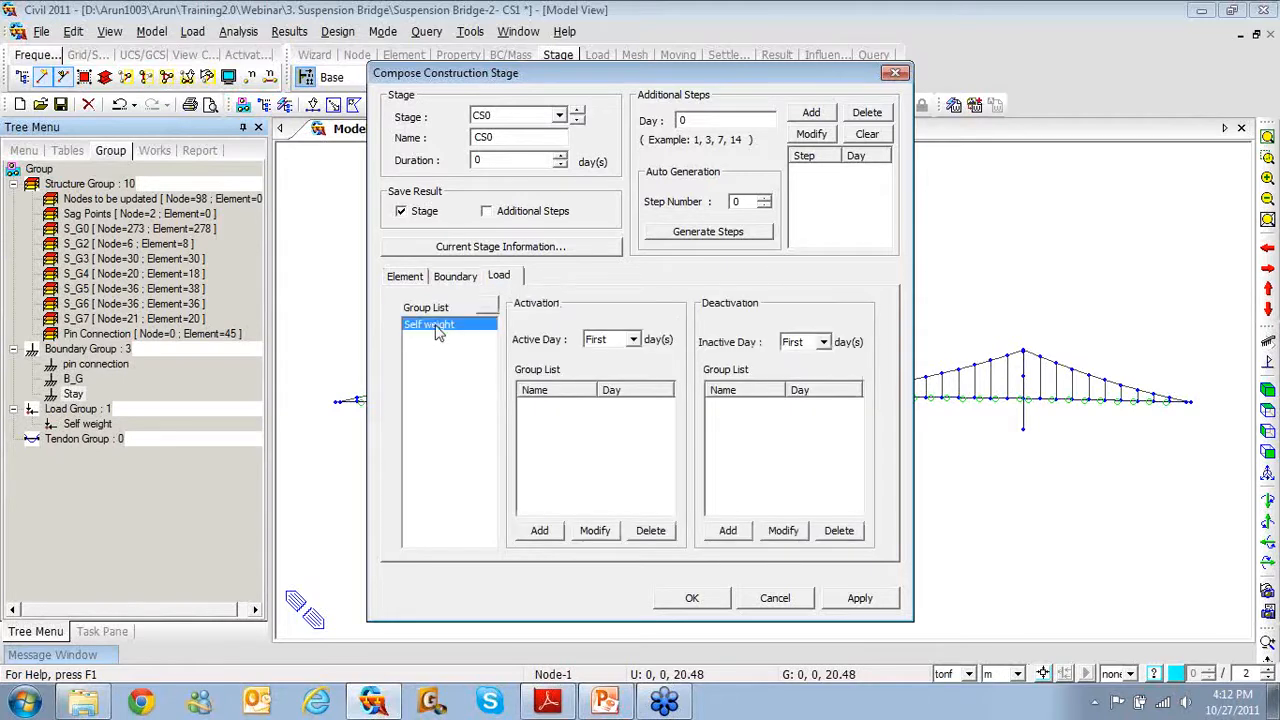
{"action": "left_click", "coordinate": [539, 531]}
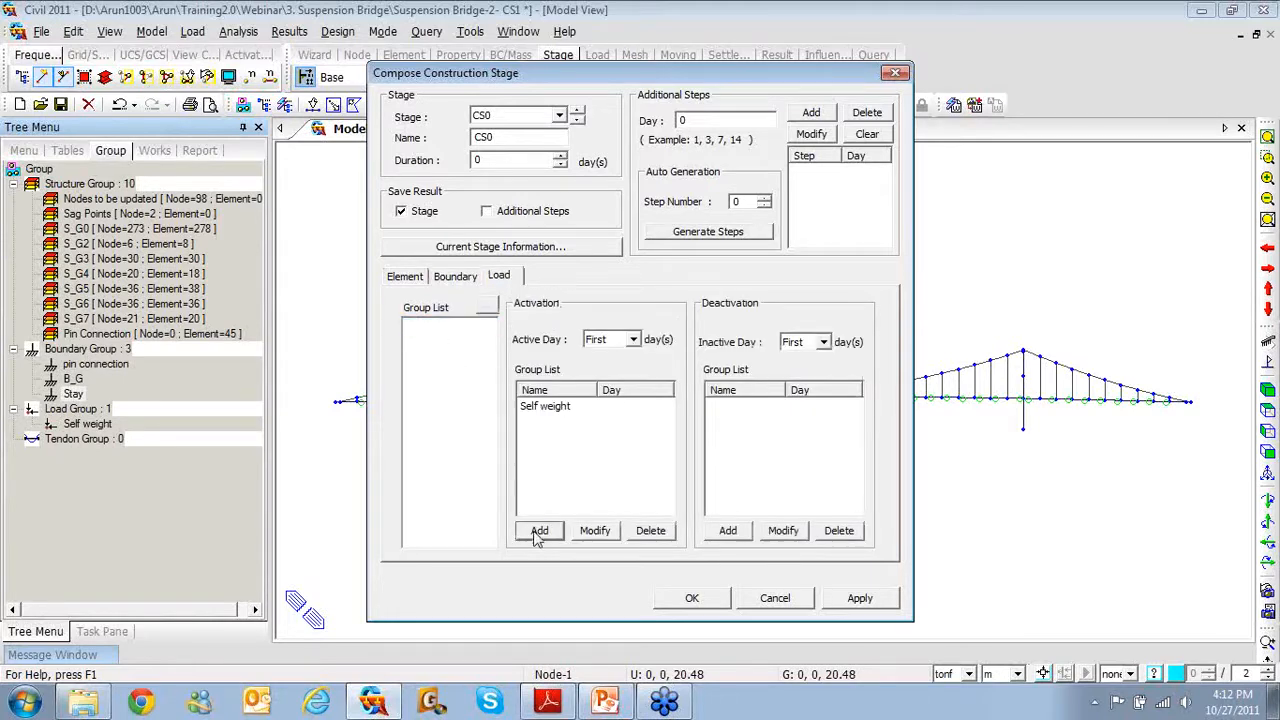
{"action": "left_click", "coordinate": [857, 600]}
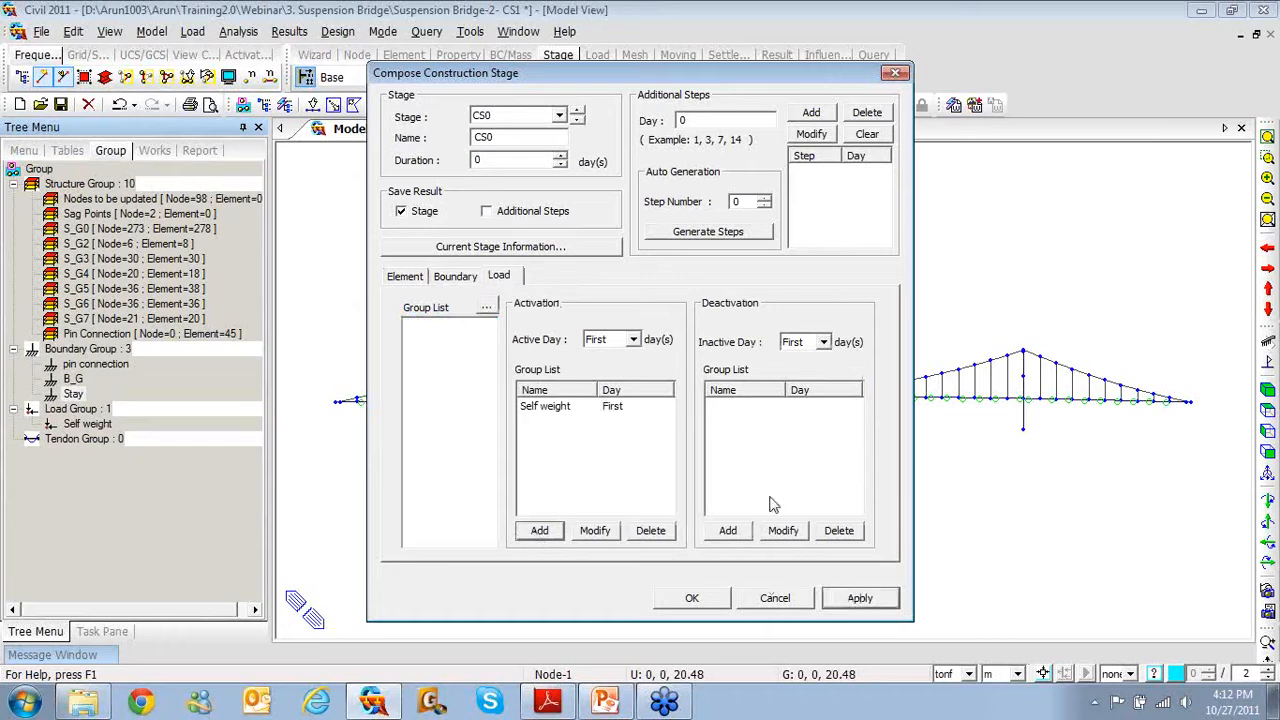
{"action": "left_click", "coordinate": [578, 113]}
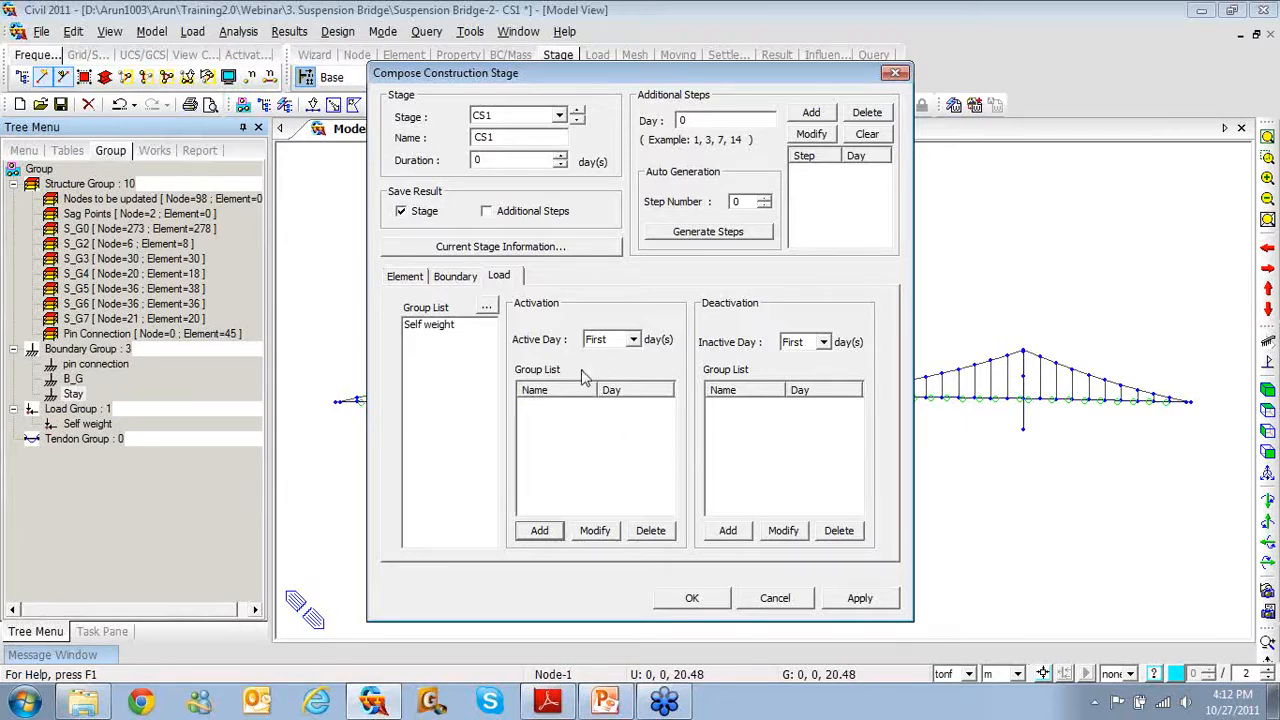
Compare CS1's element groups S_G0 and S_G2 with the slide 15 stage table, then view boundary groups
{"action": "left_click", "coordinate": [455, 279]}
{"action": "left_click", "coordinate": [404, 283]}
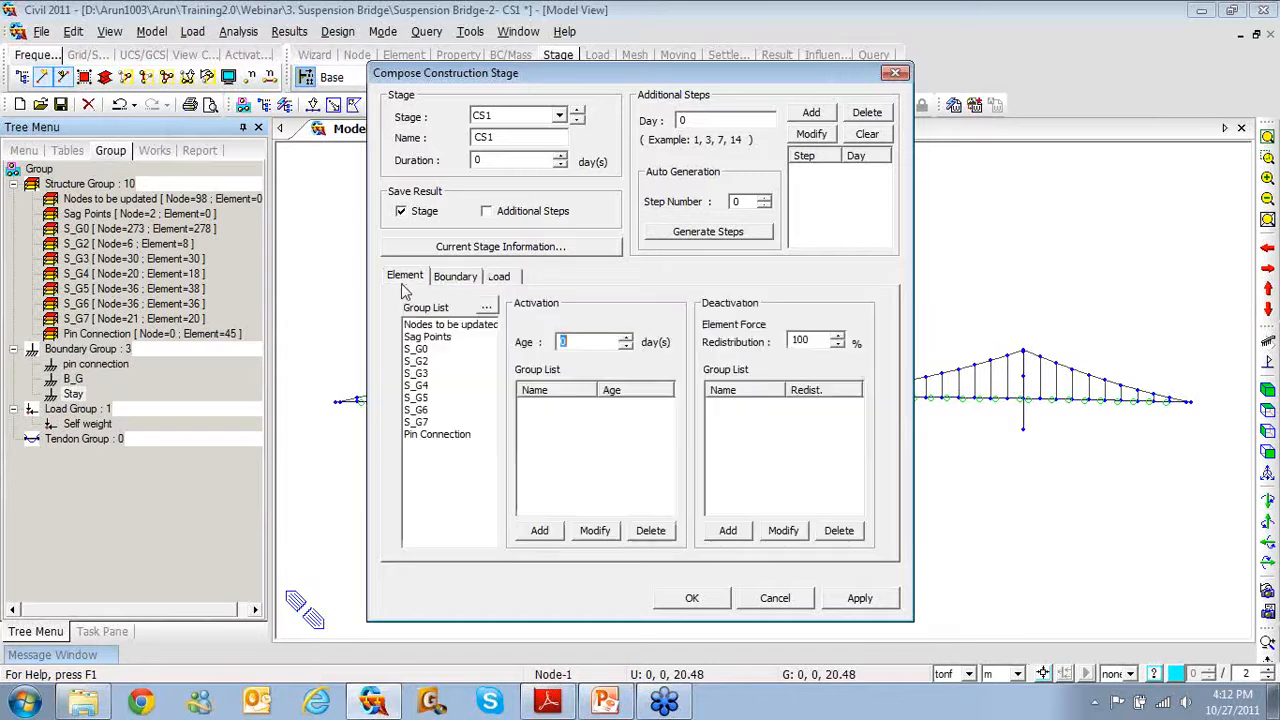
{"action": "left_click", "coordinate": [413, 361]}
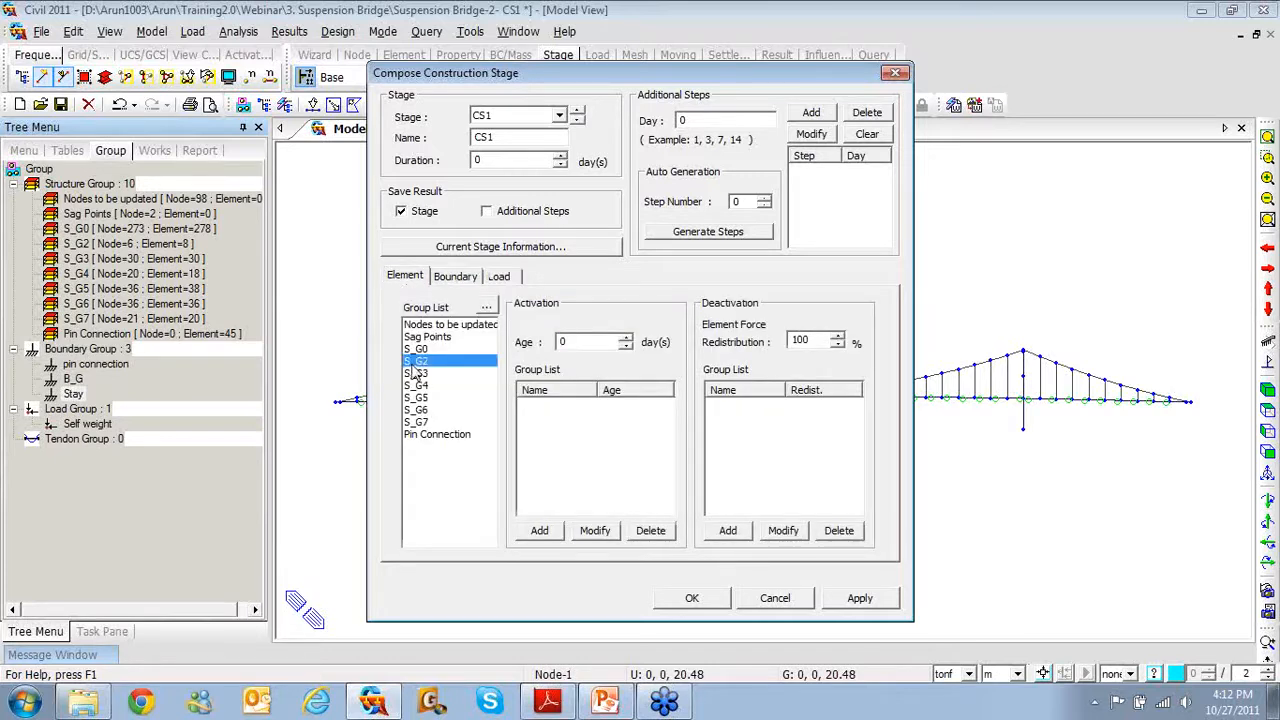
{"action": "left_click", "coordinate": [428, 349]}
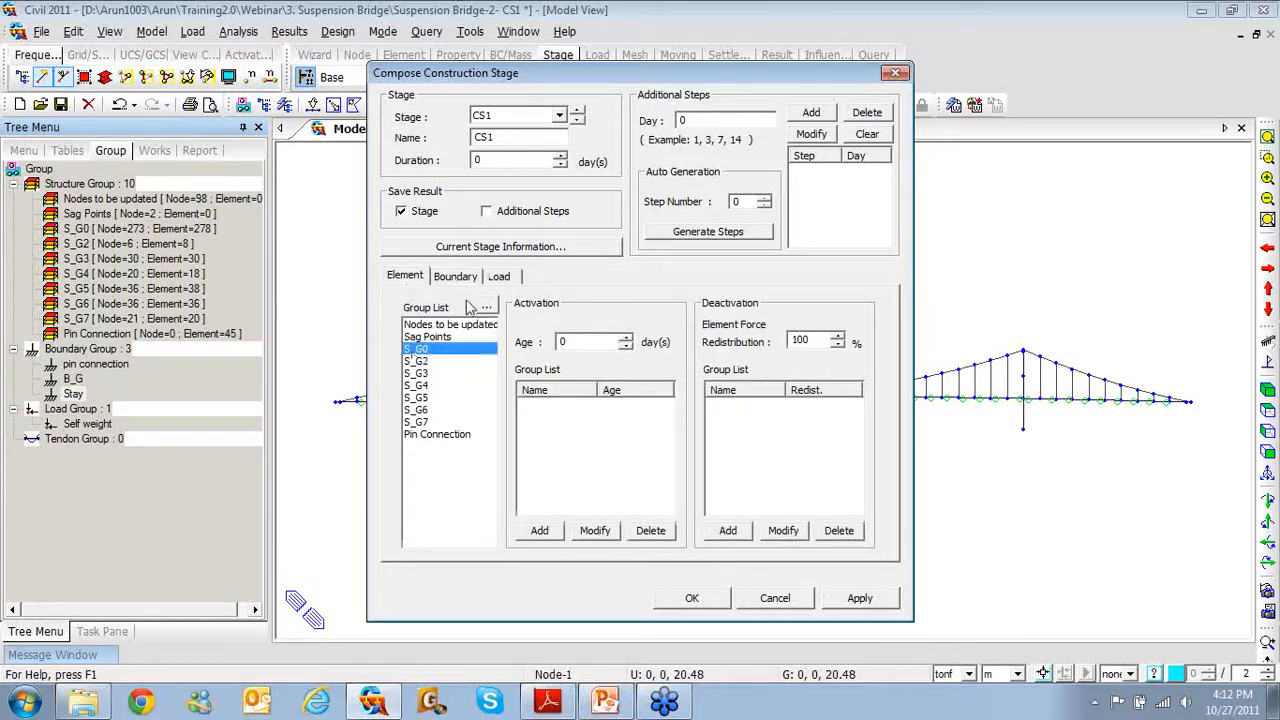
{"action": "left_click", "coordinate": [605, 700]}
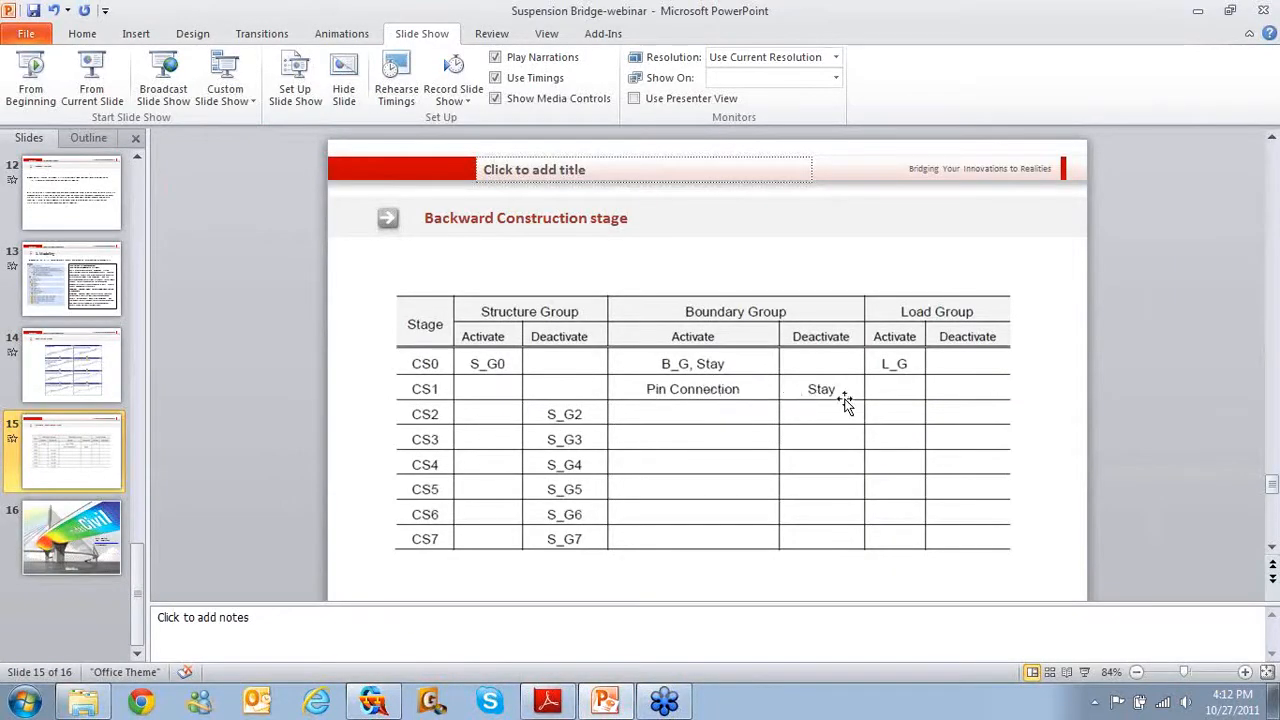
{"action": "left_click", "coordinate": [1198, 10]}
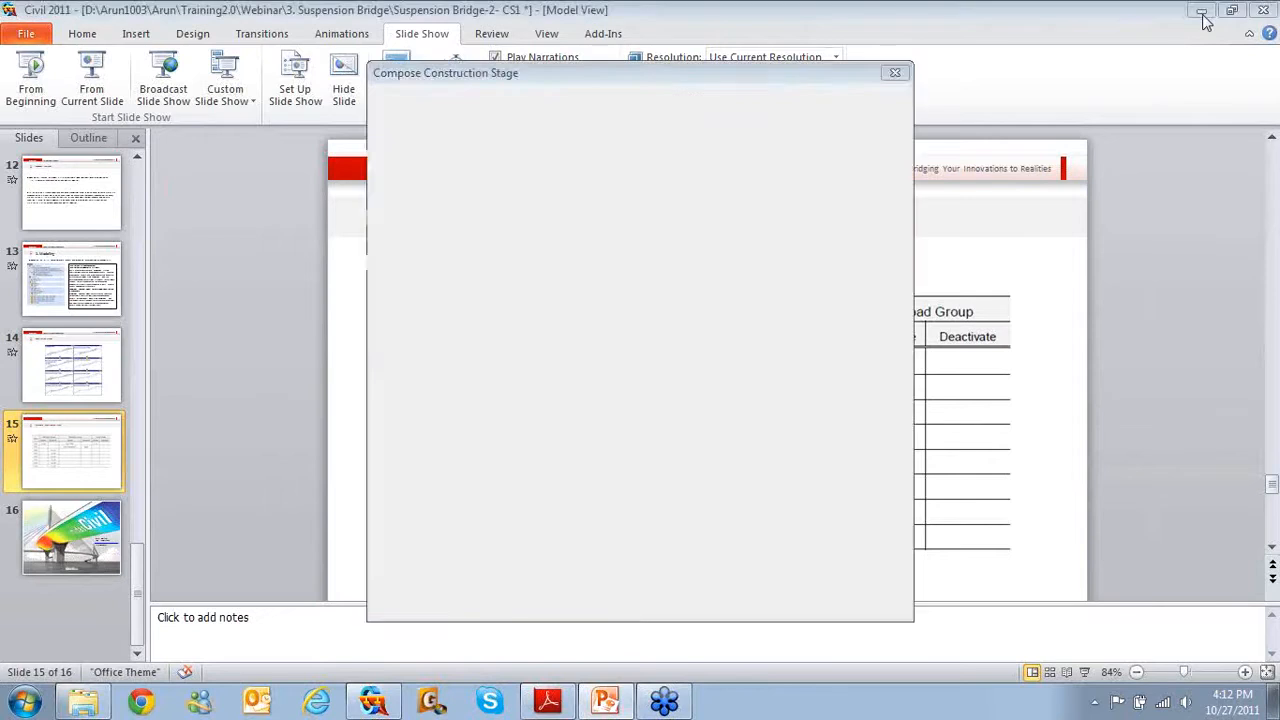
{"action": "left_click", "coordinate": [471, 282]}
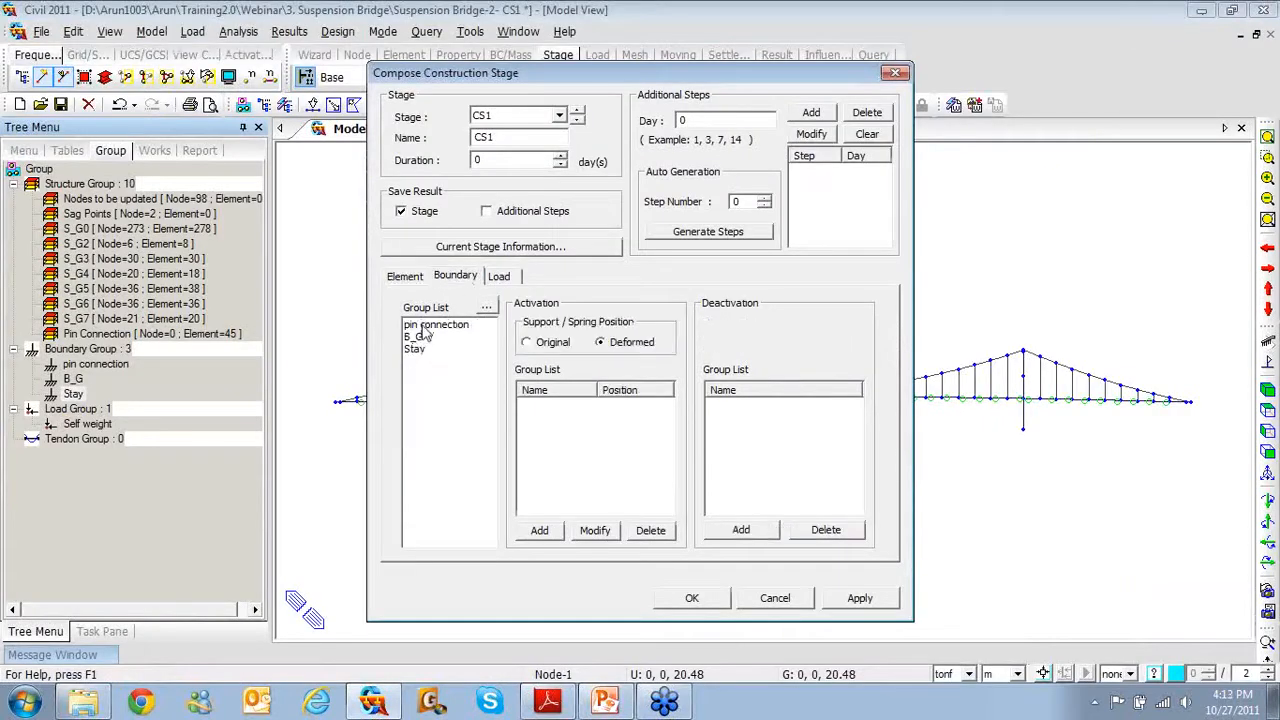
In stage CS1, activate the pin connection boundary (deformed) and deactivate Stay, then advance to CS2
{"action": "left_click", "coordinate": [428, 328]}
{"action": "left_click", "coordinate": [540, 531]}
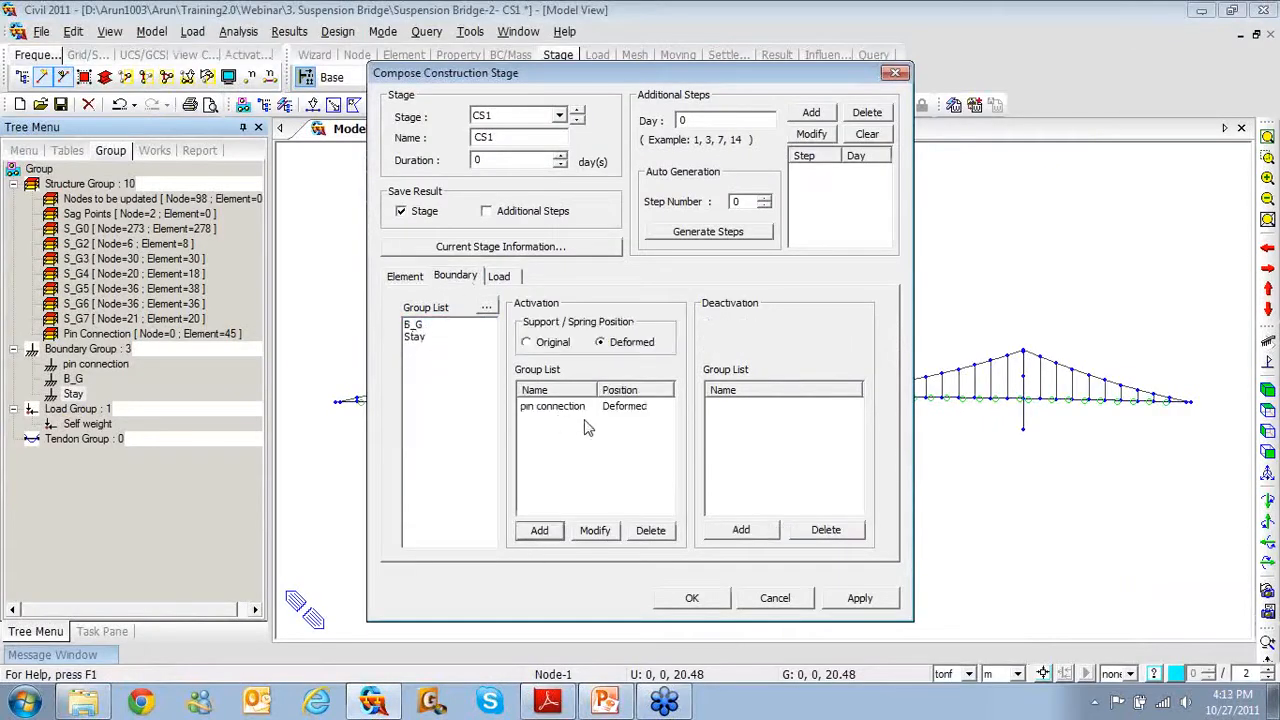
{"action": "left_click", "coordinate": [418, 338]}
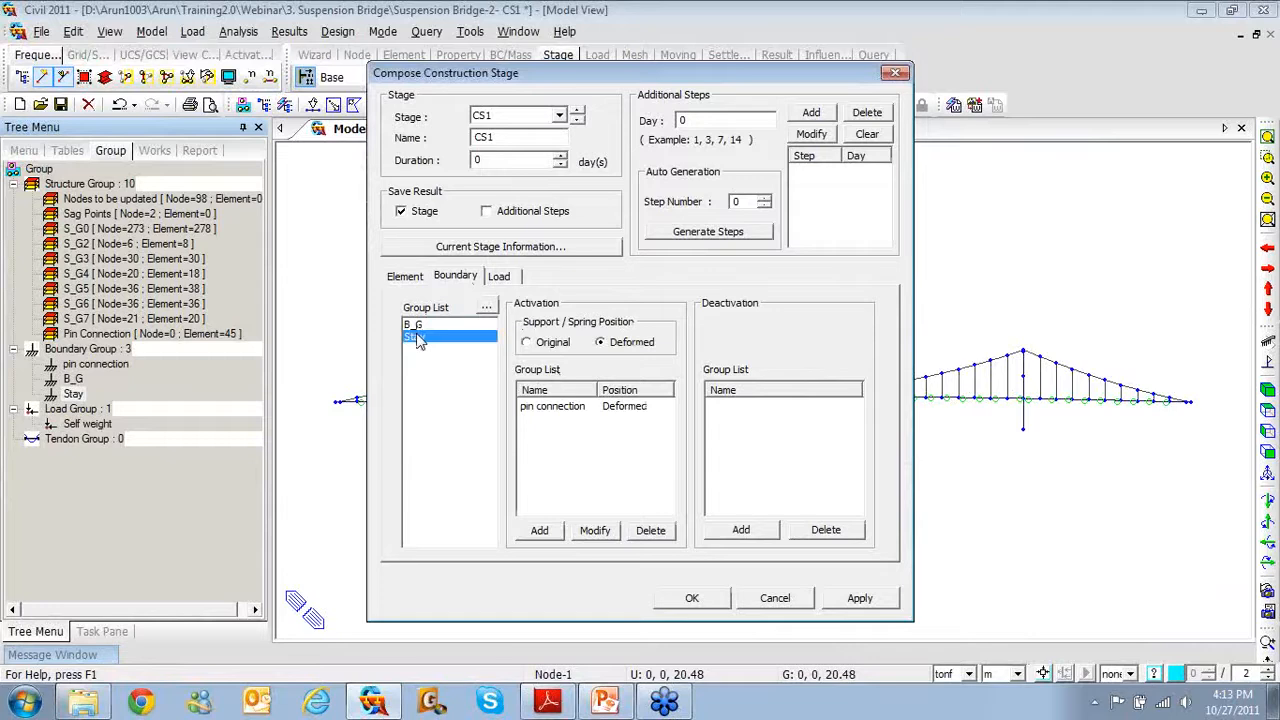
{"action": "left_click", "coordinate": [728, 533]}
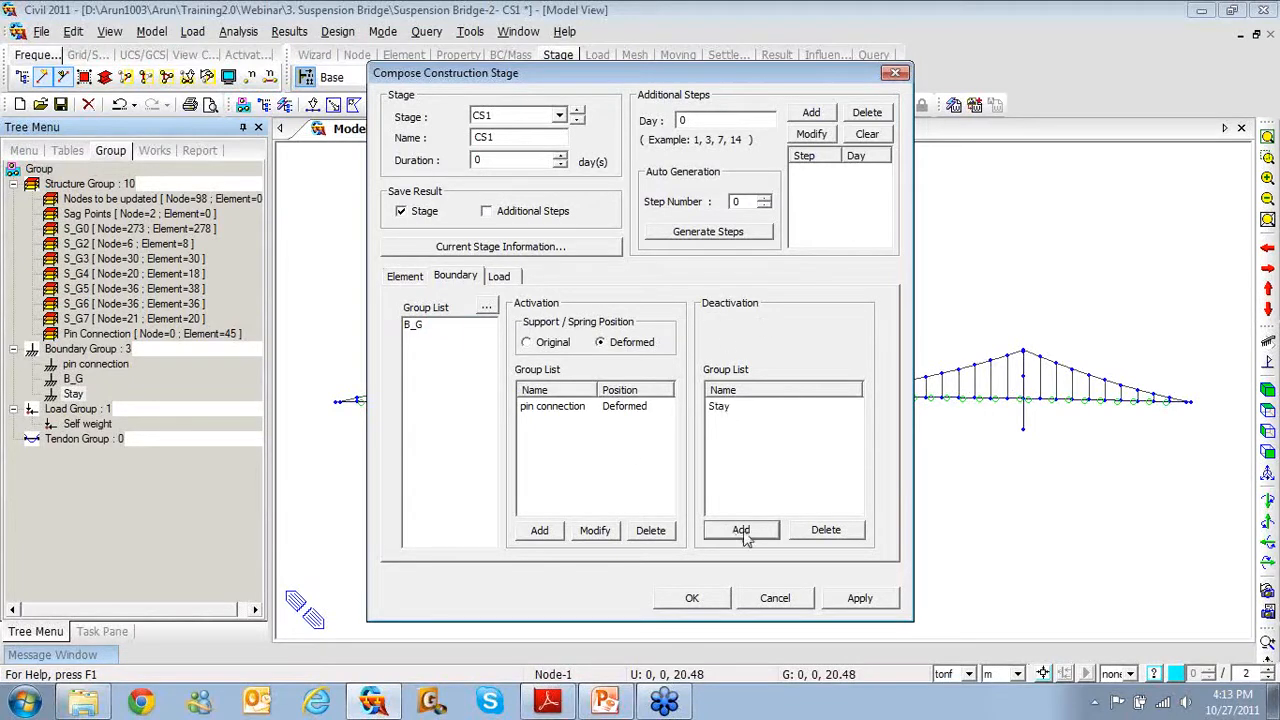
{"action": "left_click", "coordinate": [852, 600]}
{"action": "left_click", "coordinate": [579, 113]}
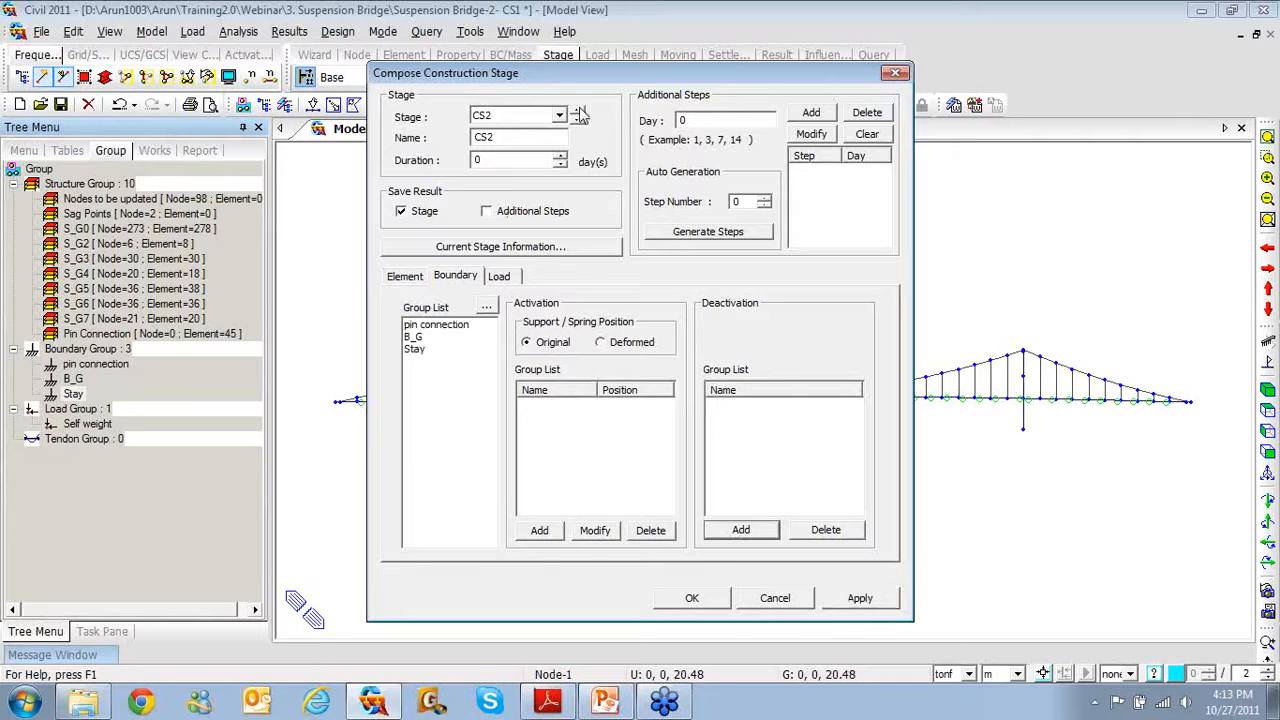
Make stage CS2 deactivate element group S_G2 at 100% redistribution, removing the mistaken activation entry
{"action": "left_click", "coordinate": [405, 280]}
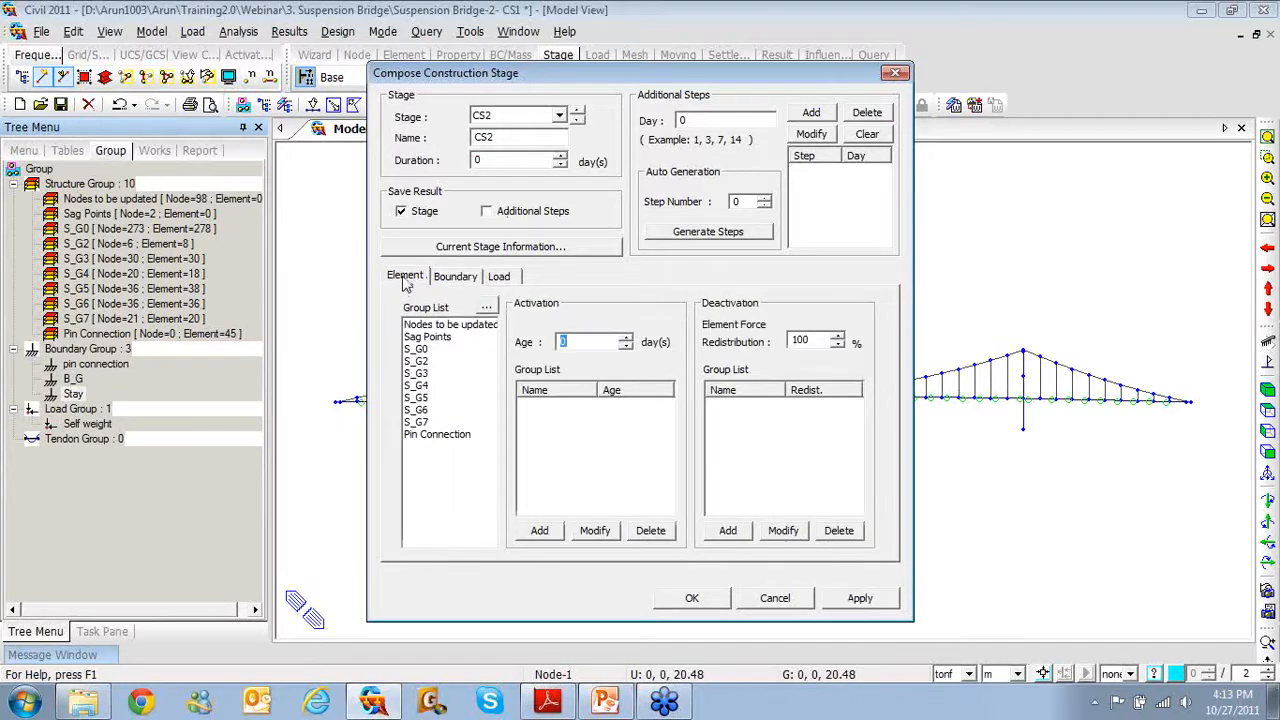
{"action": "left_click", "coordinate": [416, 361]}
{"action": "left_click", "coordinate": [540, 531]}
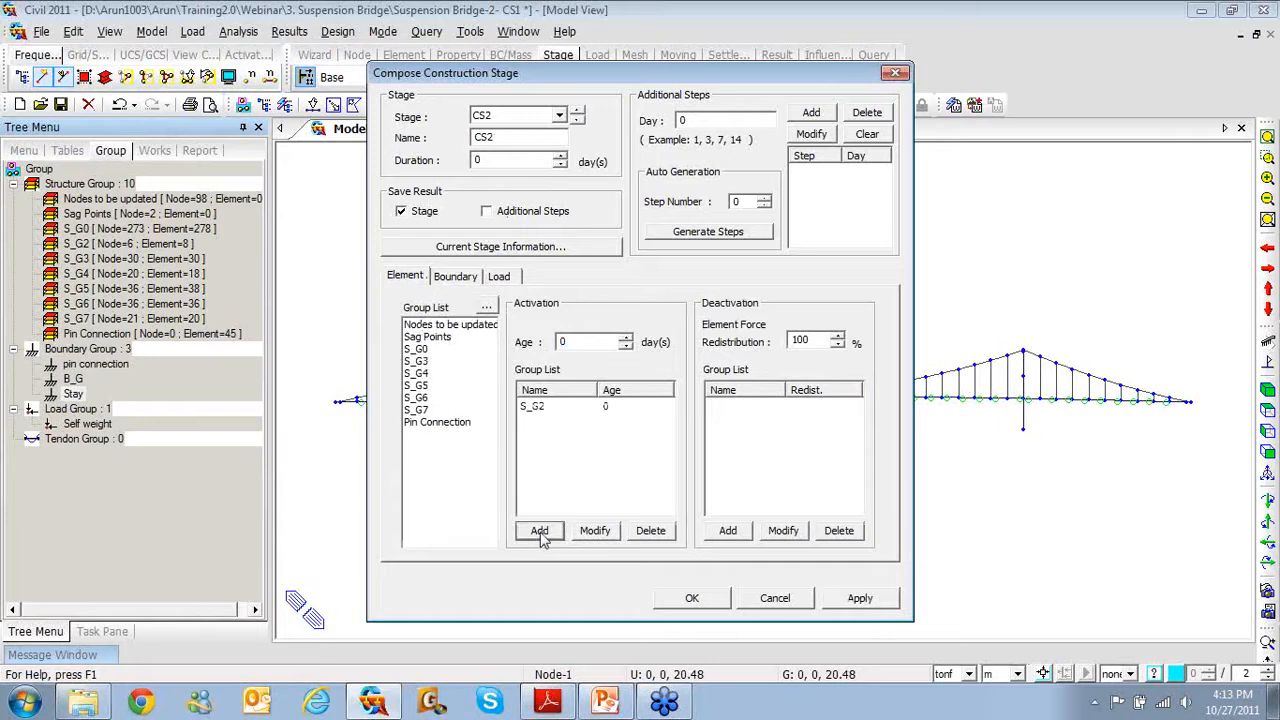
{"action": "left_click", "coordinate": [534, 408]}
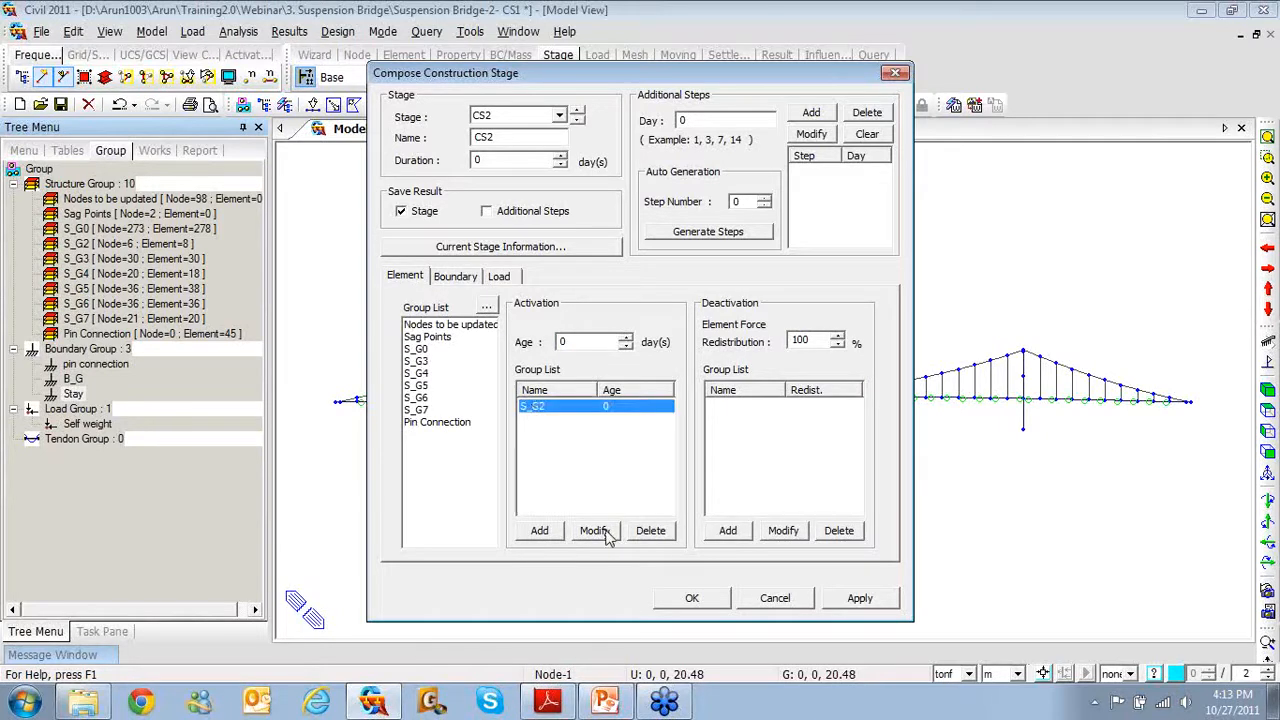
{"action": "left_click", "coordinate": [650, 531]}
{"action": "left_click", "coordinate": [418, 373]}
{"action": "left_click", "coordinate": [417, 362]}
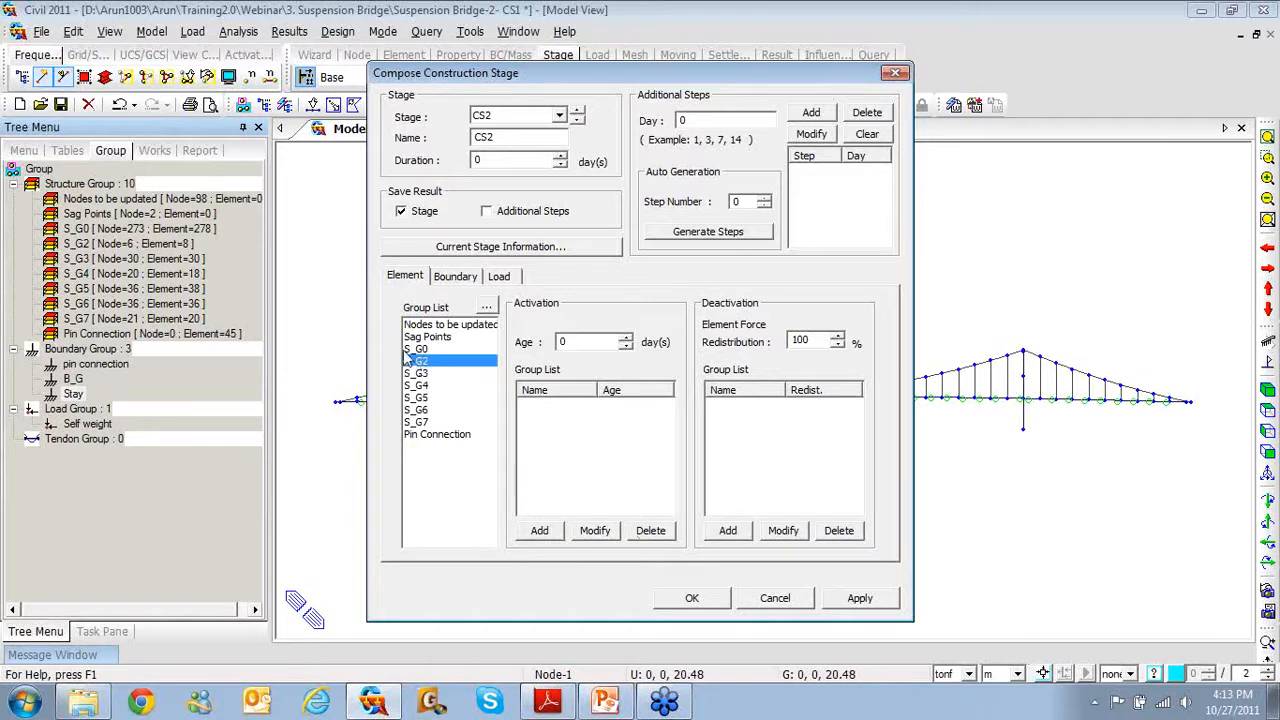
{"action": "left_click", "coordinate": [740, 531]}
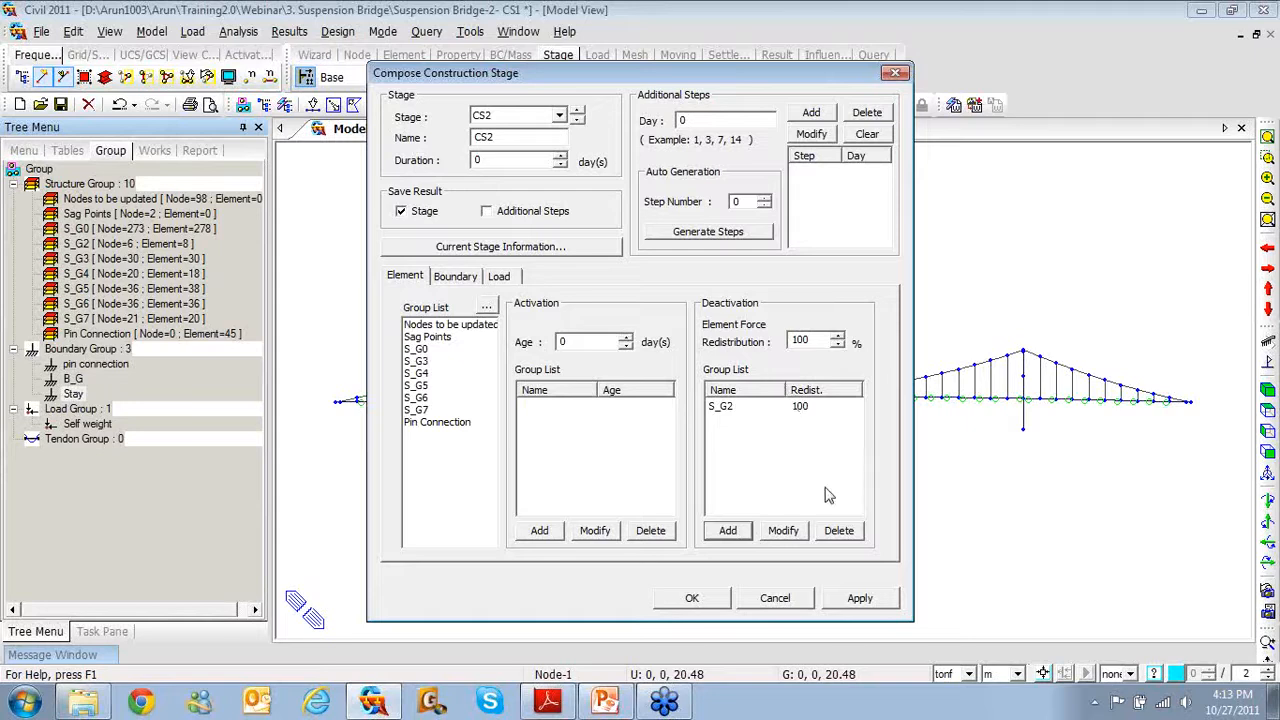
{"action": "left_click", "coordinate": [857, 599]}
Deactivate S_G3 in CS3, S_G4 in CS4 and S_G5 in CS5
{"action": "left_click", "coordinate": [577, 111]}
{"action": "left_click", "coordinate": [418, 375]}
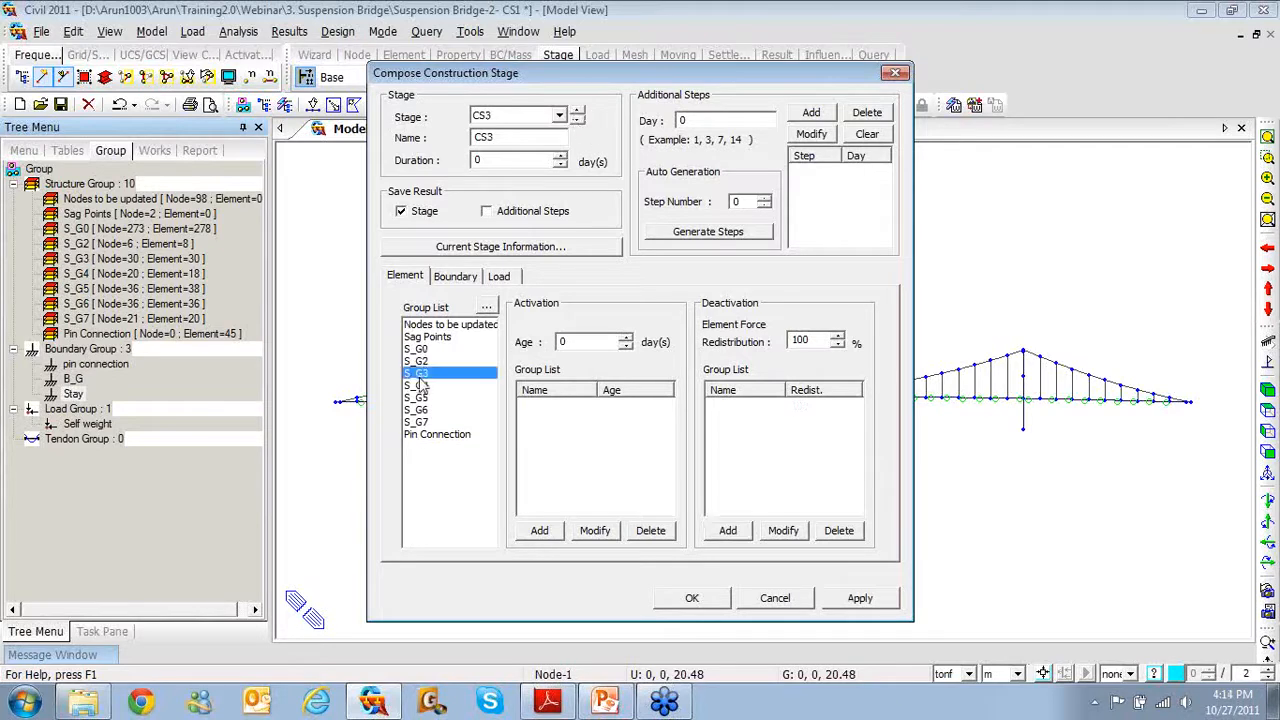
{"action": "left_click", "coordinate": [728, 530]}
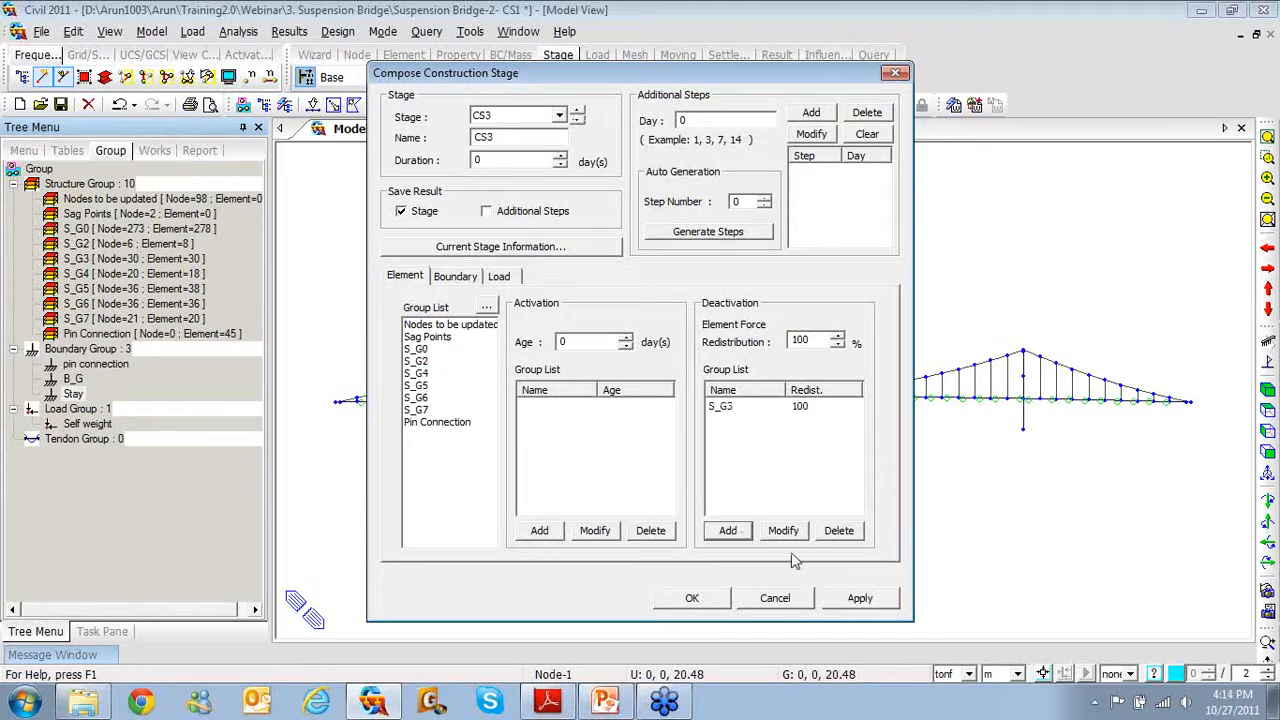
{"action": "left_click", "coordinate": [859, 599]}
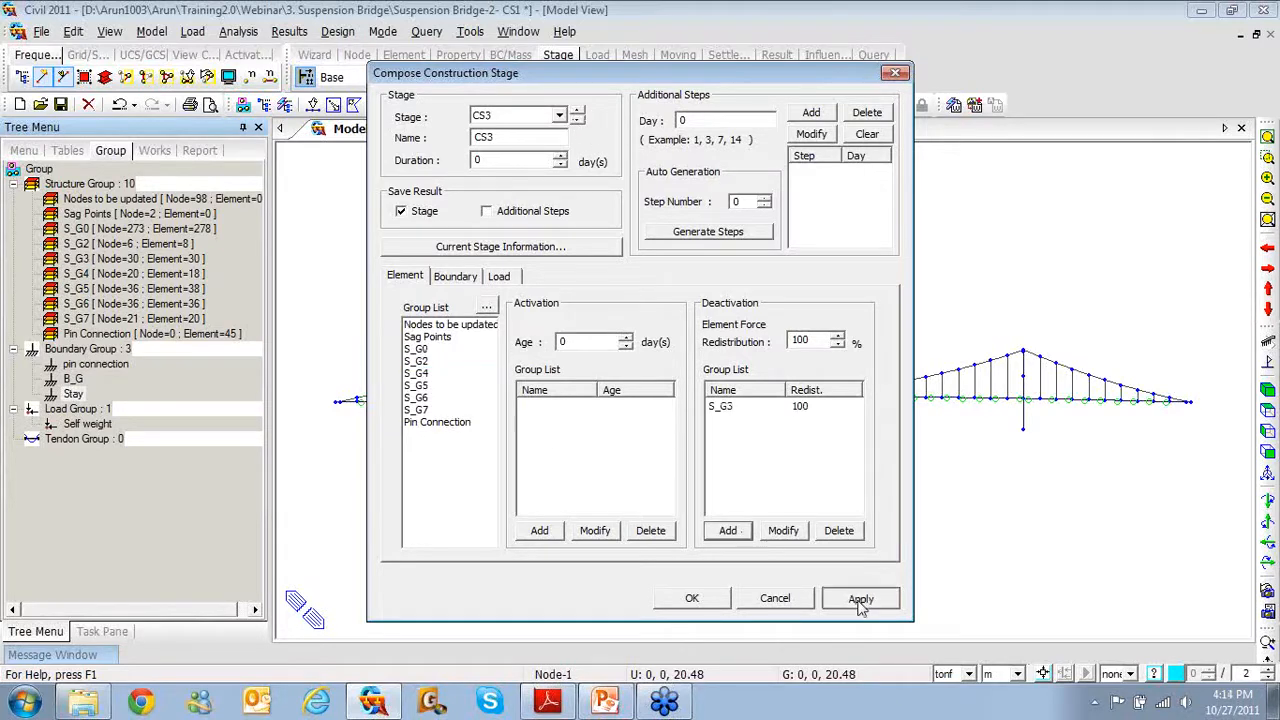
{"action": "left_click", "coordinate": [577, 111]}
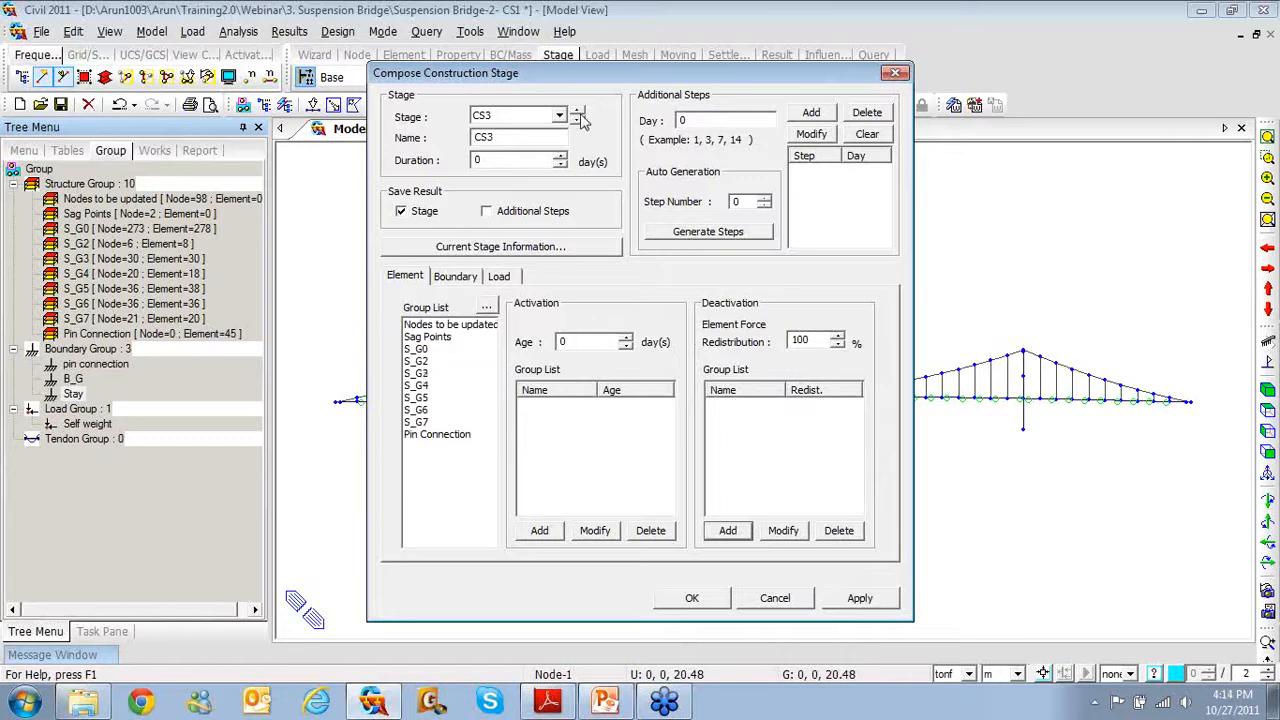
{"action": "left_click", "coordinate": [418, 386]}
{"action": "left_click", "coordinate": [727, 529]}
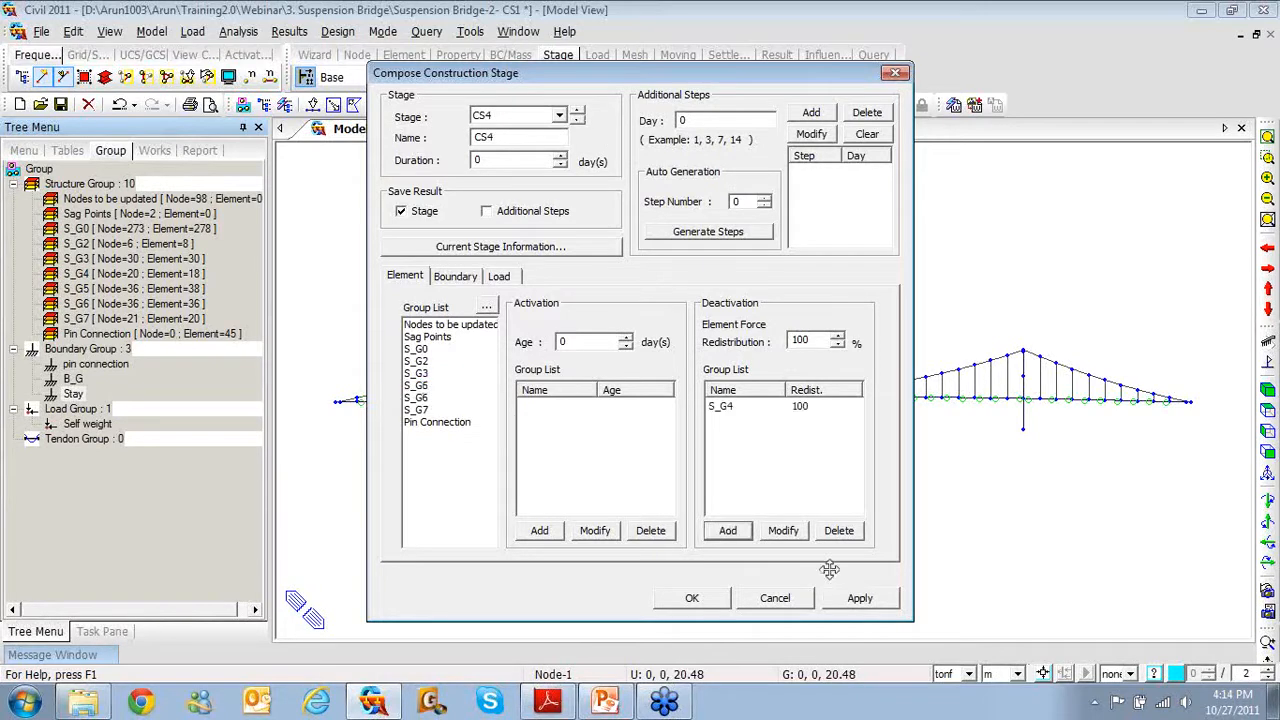
{"action": "left_click", "coordinate": [857, 598]}
{"action": "left_click", "coordinate": [577, 111]}
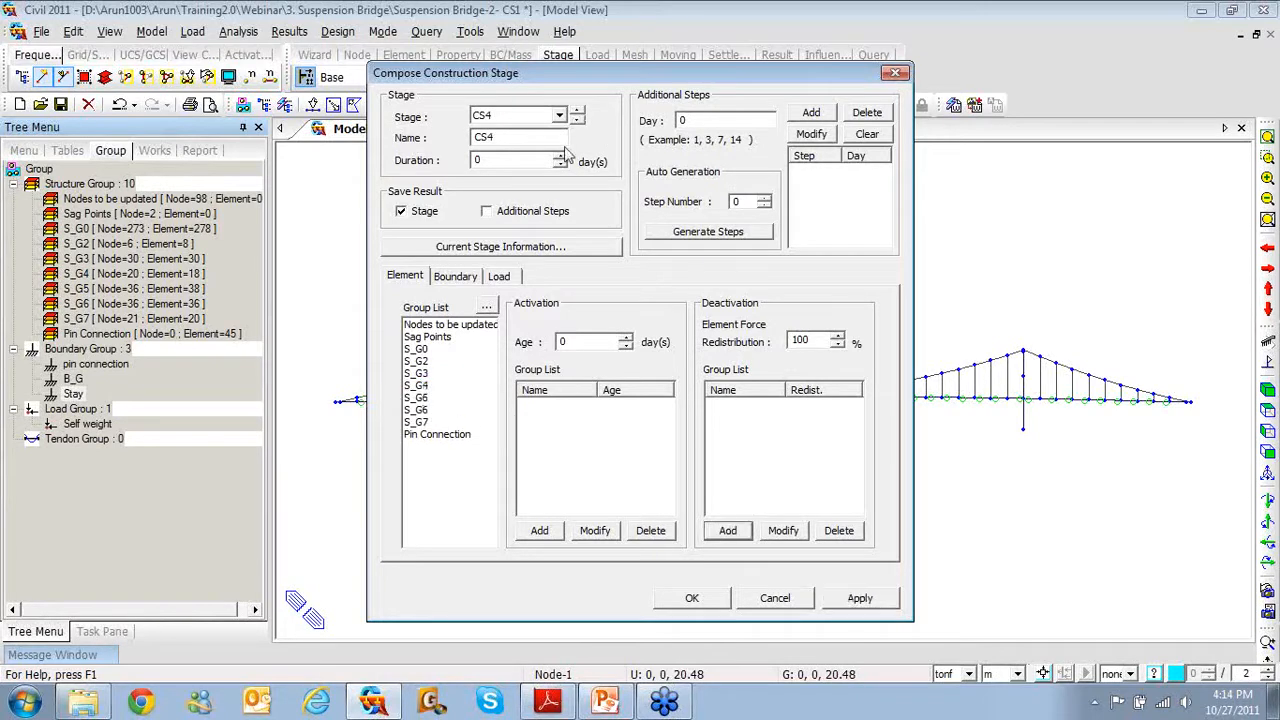
{"action": "left_click", "coordinate": [418, 397]}
{"action": "left_click", "coordinate": [727, 530]}
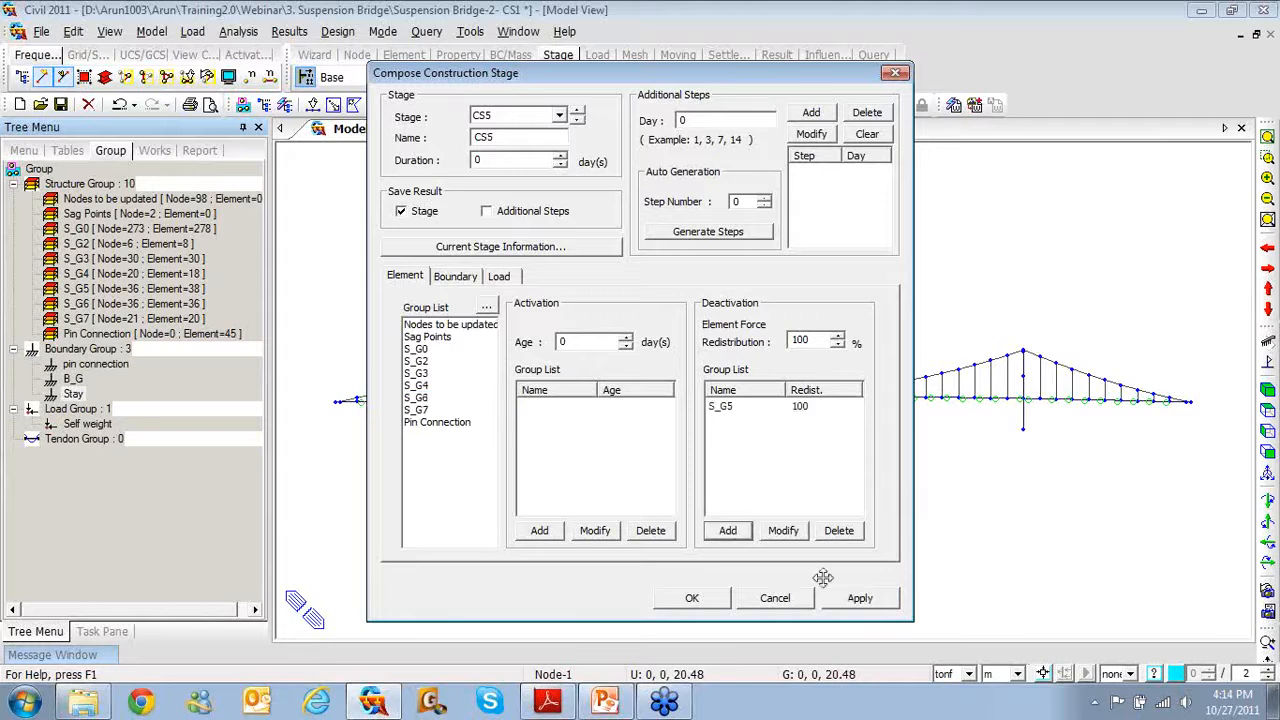
Deactivate S_G6 in stage CS6 and S_G7 in stage CS7, applying each change
{"action": "left_click", "coordinate": [577, 110]}
{"action": "left_click", "coordinate": [421, 409]}
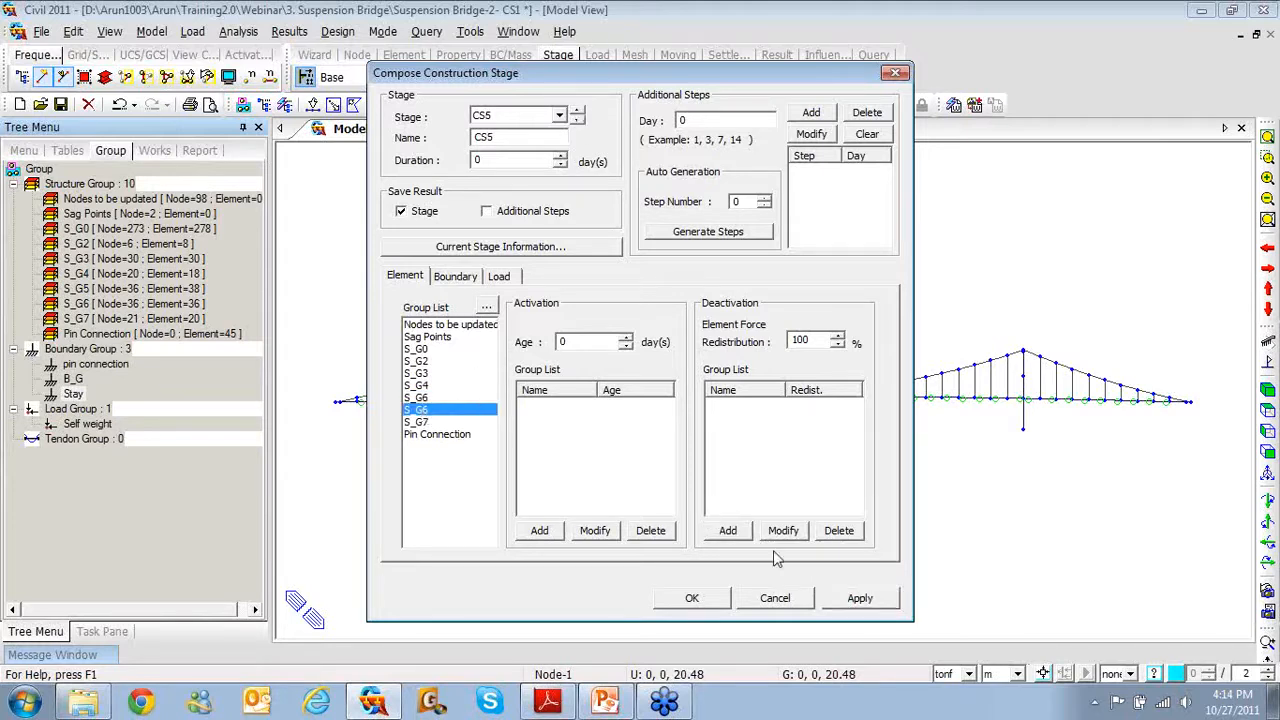
{"action": "left_click", "coordinate": [733, 531]}
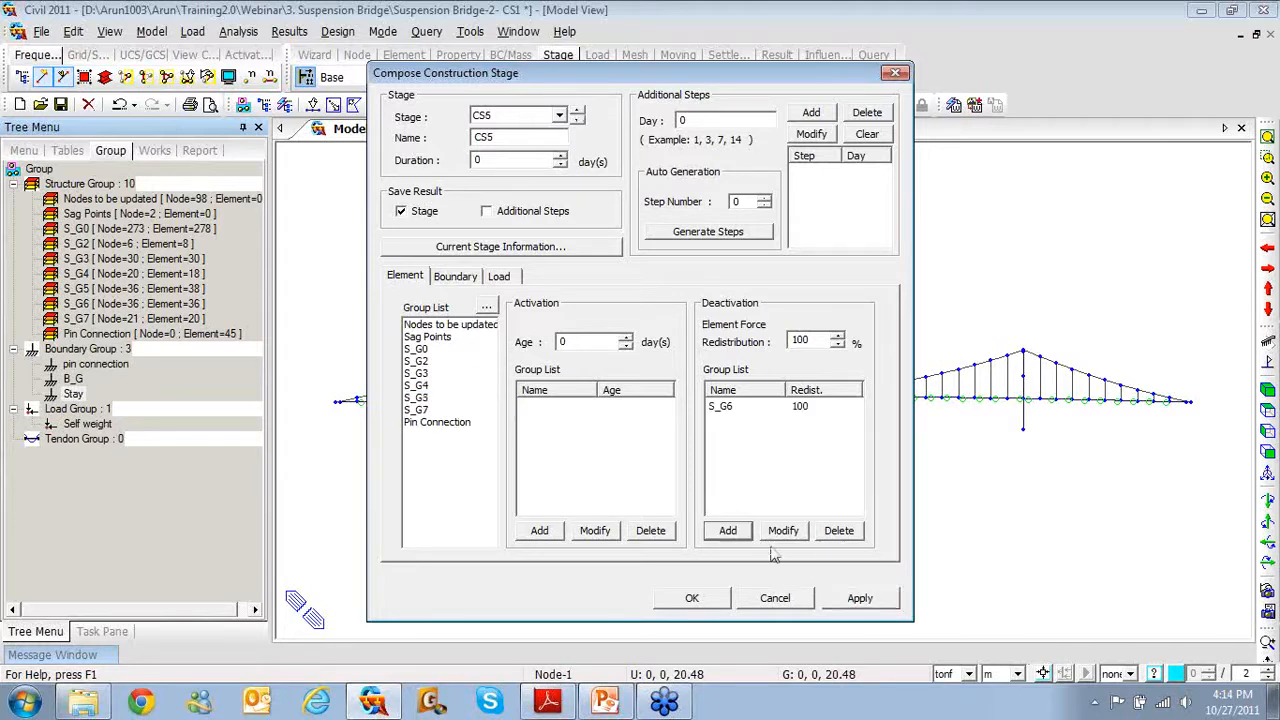
{"action": "left_click", "coordinate": [848, 598]}
{"action": "left_click", "coordinate": [577, 110]}
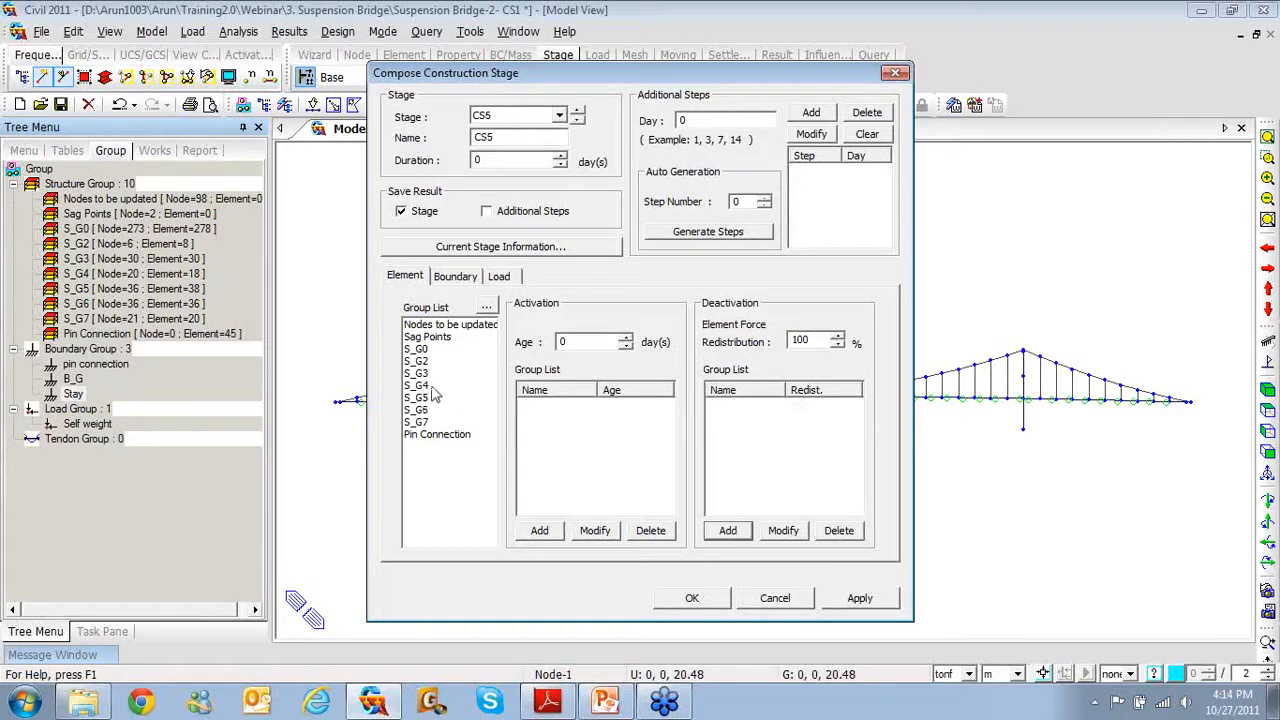
{"action": "left_click", "coordinate": [418, 421]}
{"action": "left_click", "coordinate": [728, 531]}
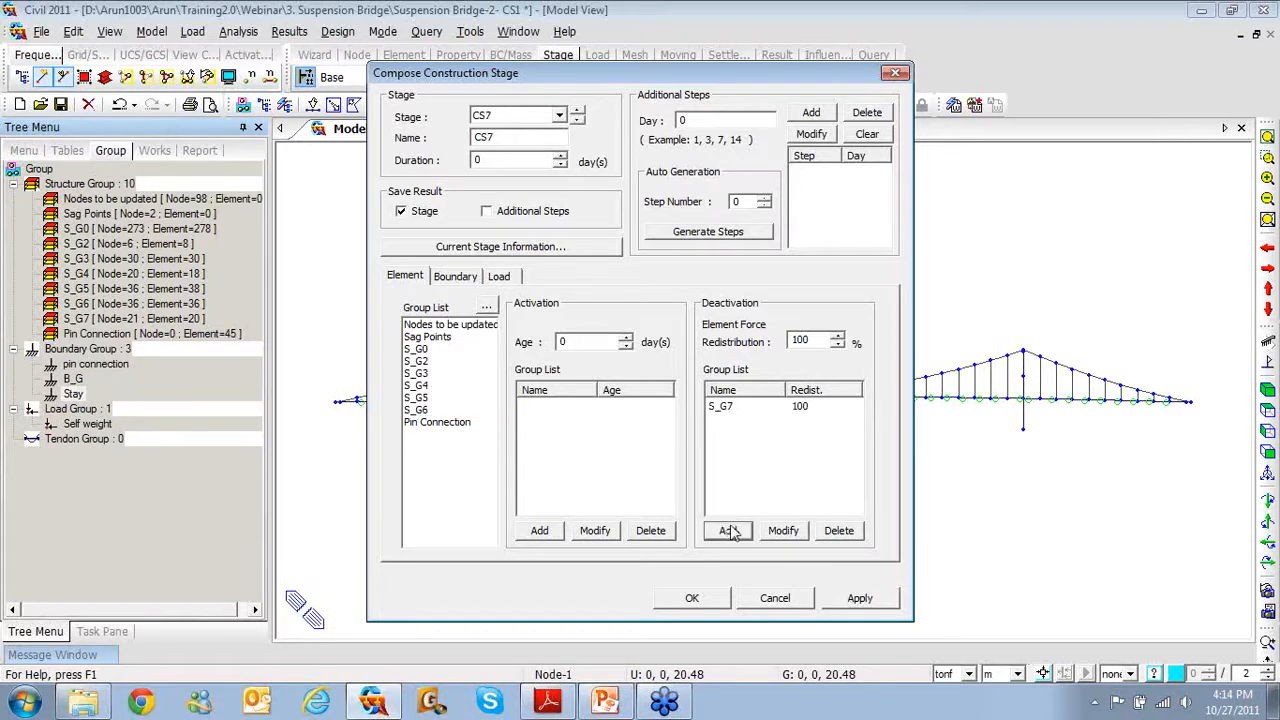
{"action": "left_click", "coordinate": [874, 600]}
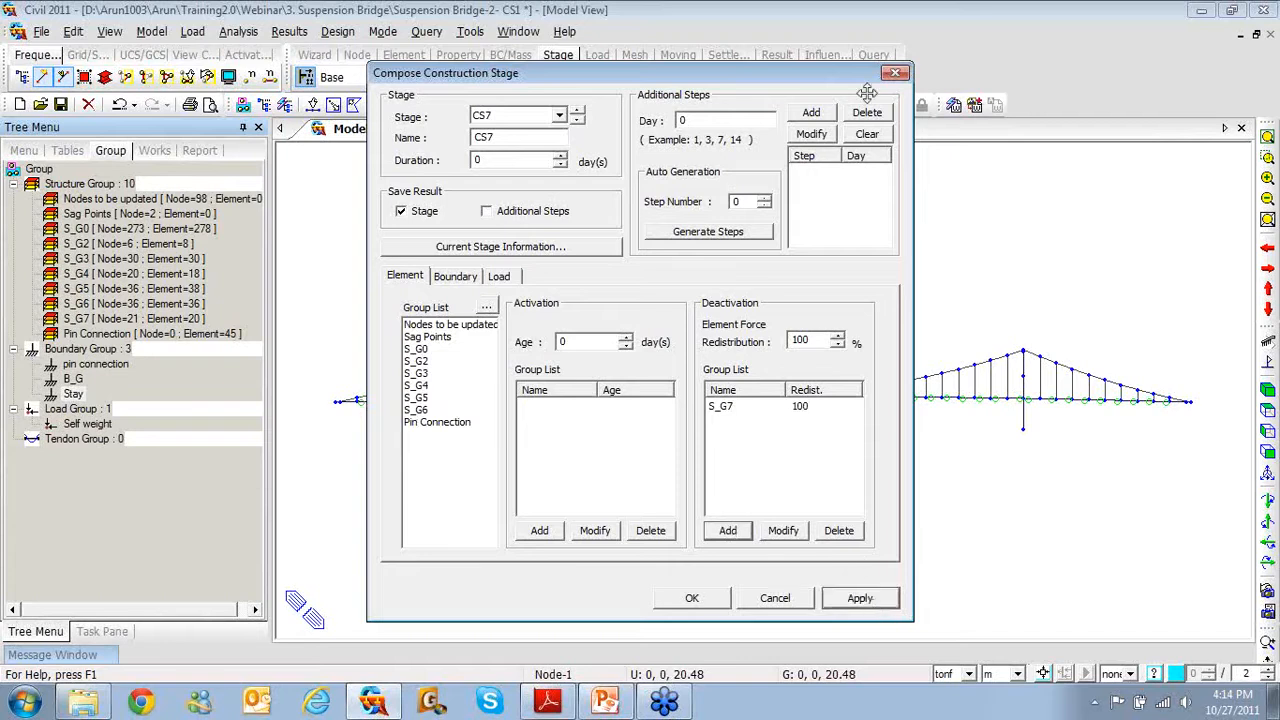
Close the Compose Construction Stage and stage list dialogs, check the stage combo, and open Display
{"action": "left_click", "coordinate": [896, 73]}
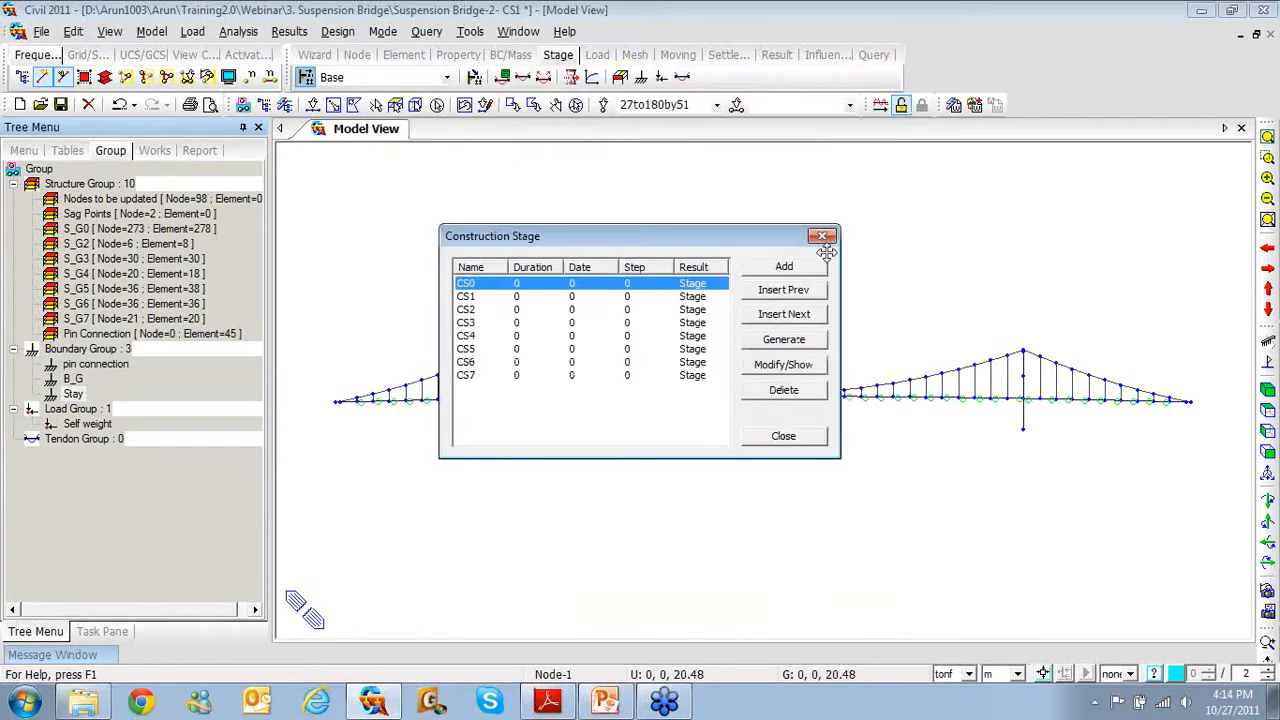
{"action": "left_click", "coordinate": [808, 437]}
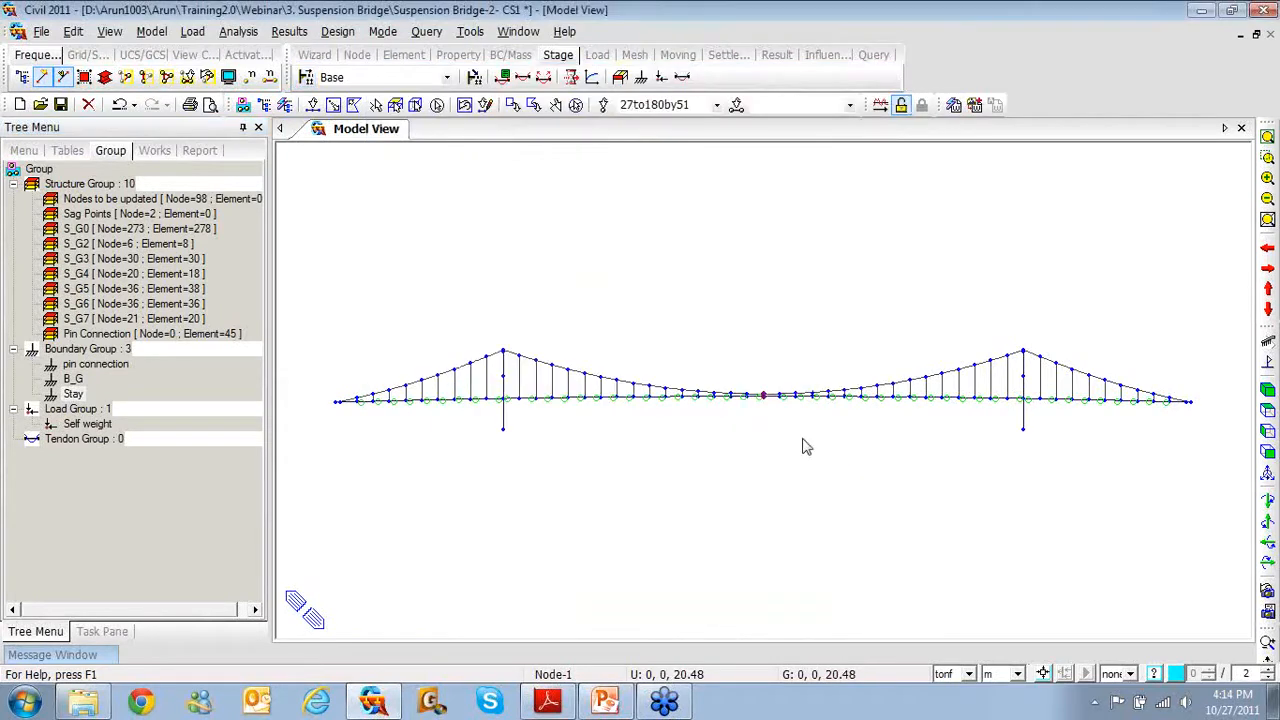
{"action": "left_click", "coordinate": [447, 79]}
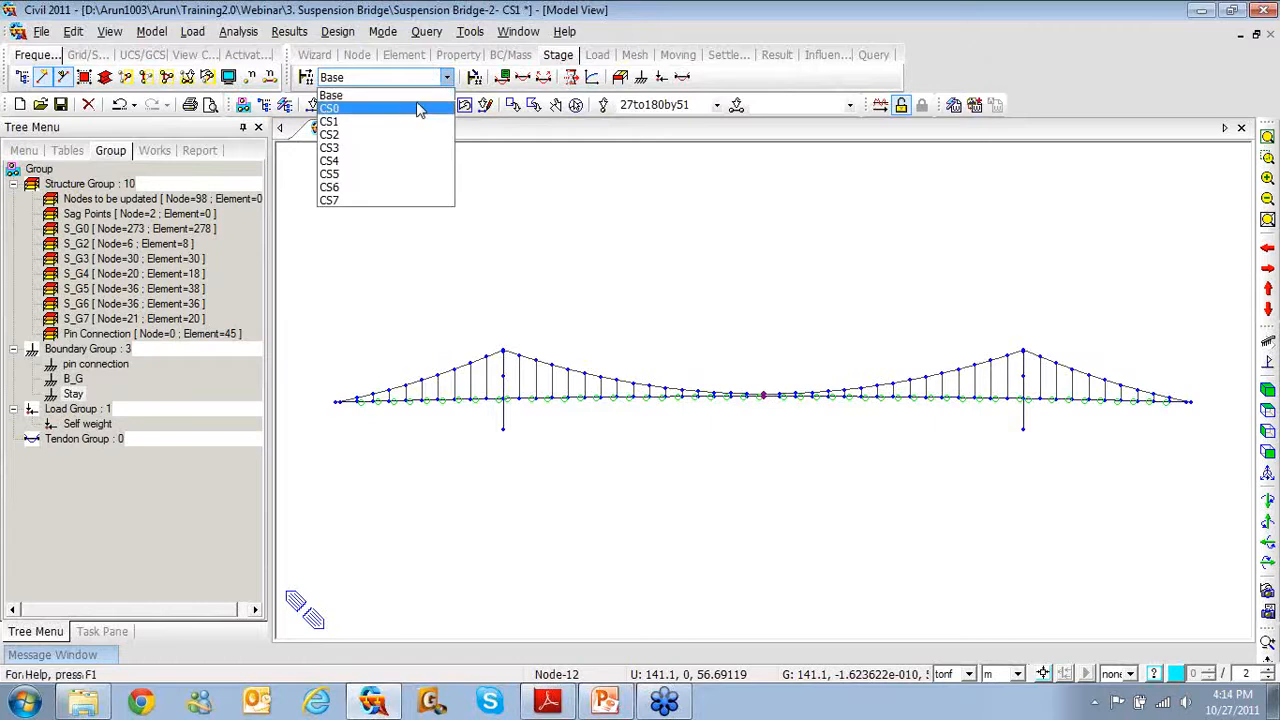
{"action": "left_click", "coordinate": [425, 95]}
{"action": "left_click", "coordinate": [228, 77]}
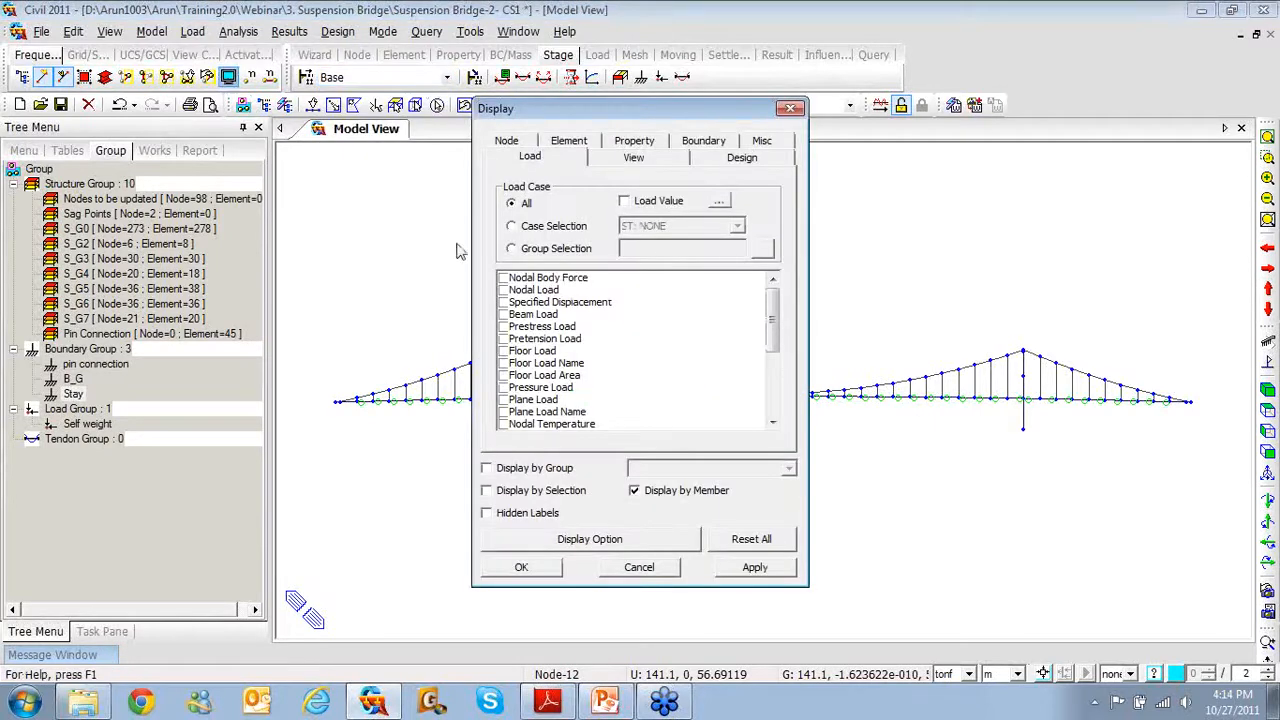
Turn on Nodal Load, Elastic Link and Support display, then clear the node selection
{"action": "left_click", "coordinate": [503, 290]}
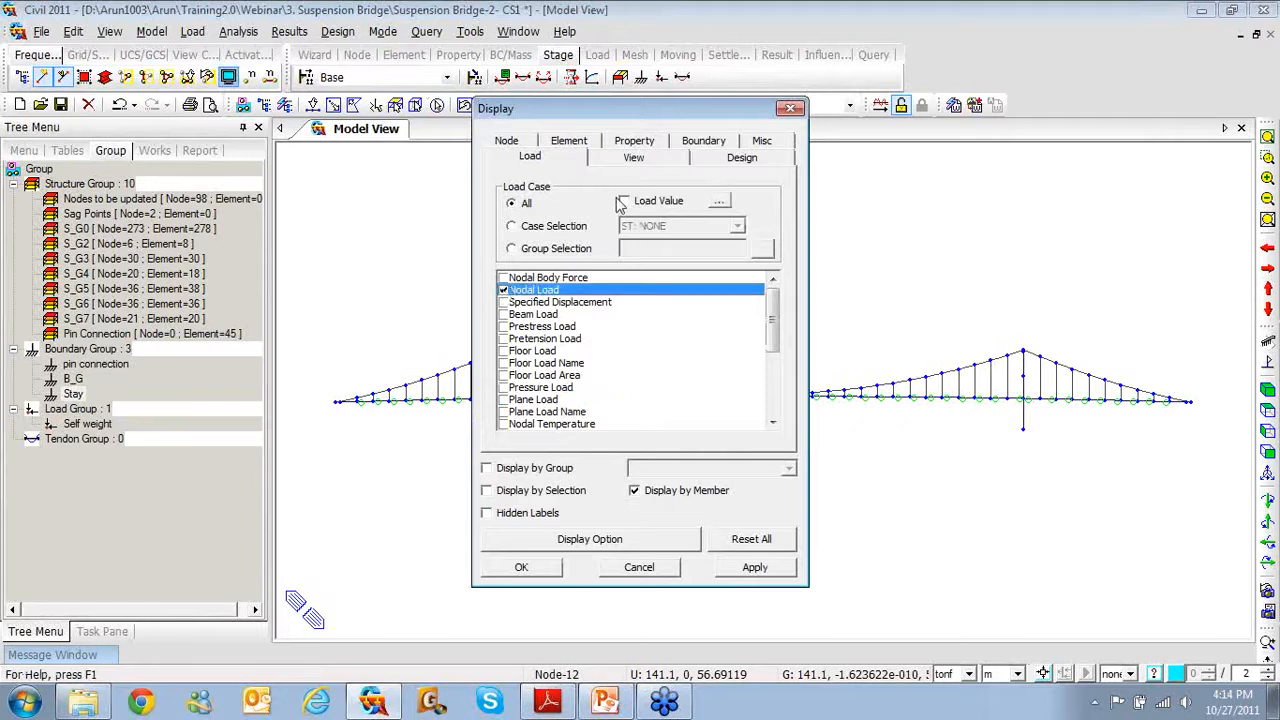
{"action": "left_click", "coordinate": [700, 143]}
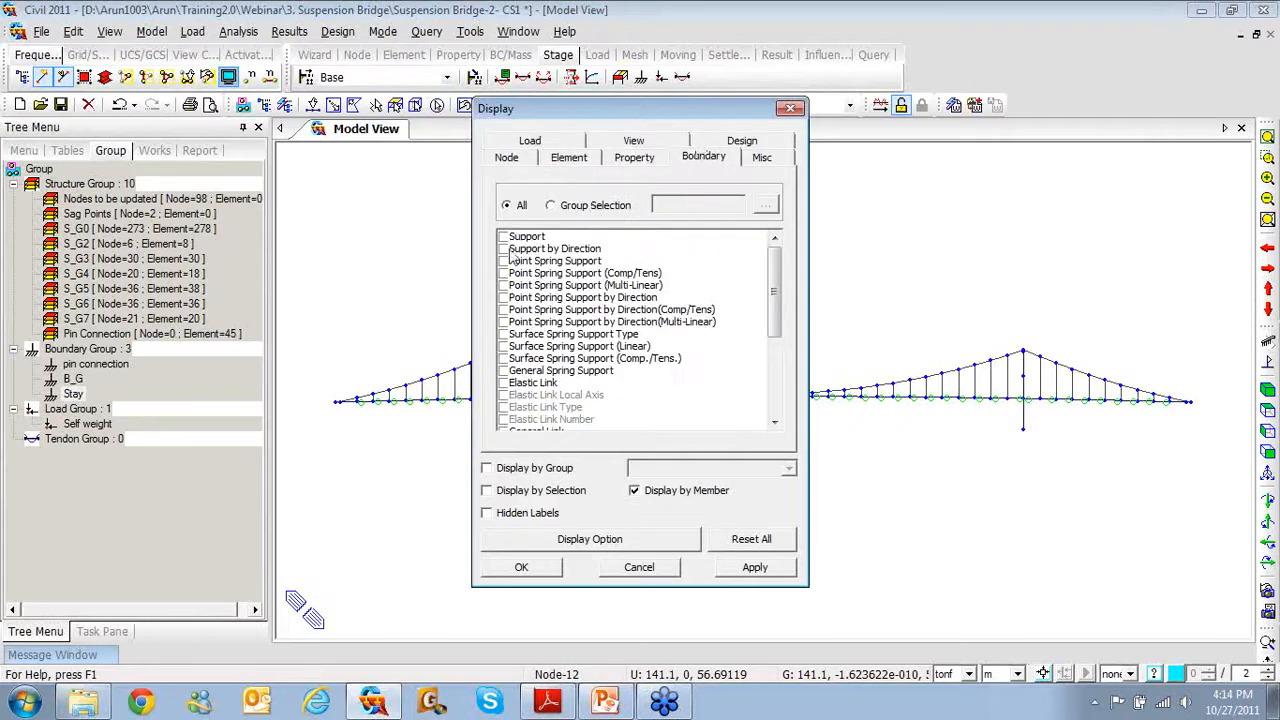
{"action": "scroll", "coordinate": [770, 335], "scroll_direction": "down", "scroll_amount": 1}
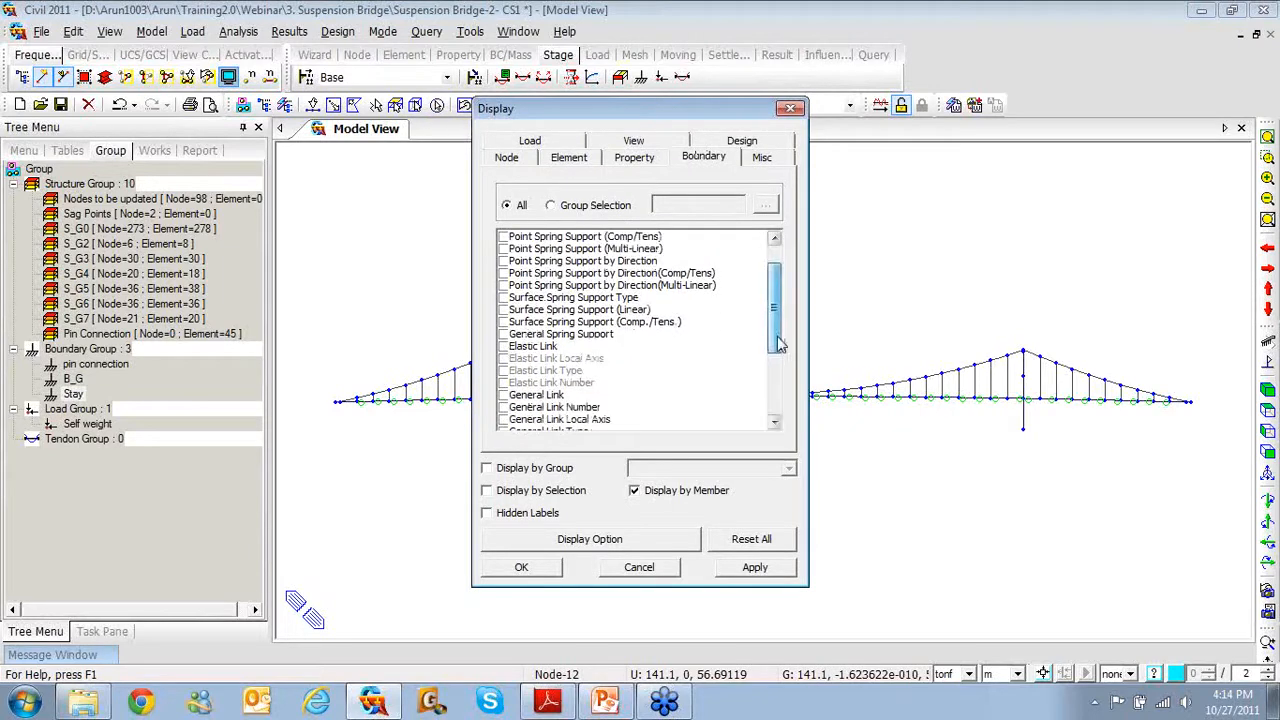
{"action": "left_click", "coordinate": [504, 347]}
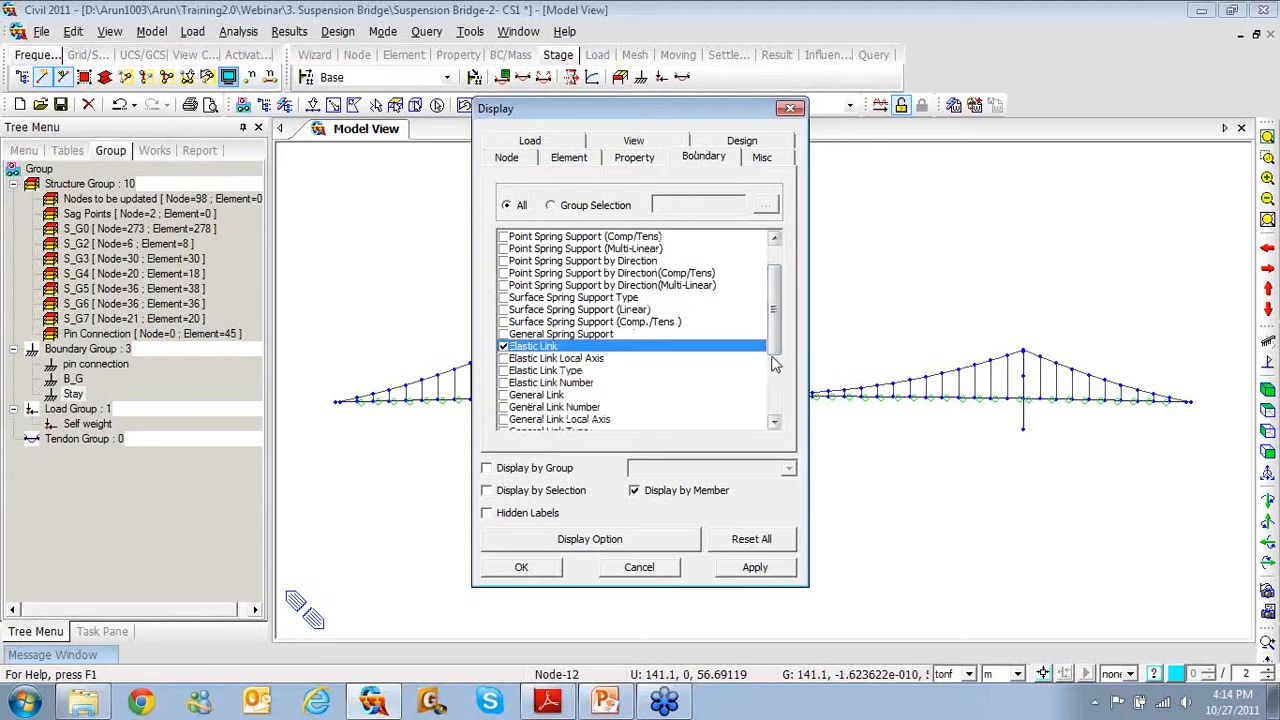
{"action": "left_click_drag", "start_coordinate": [772, 351], "coordinate": [776, 324]}
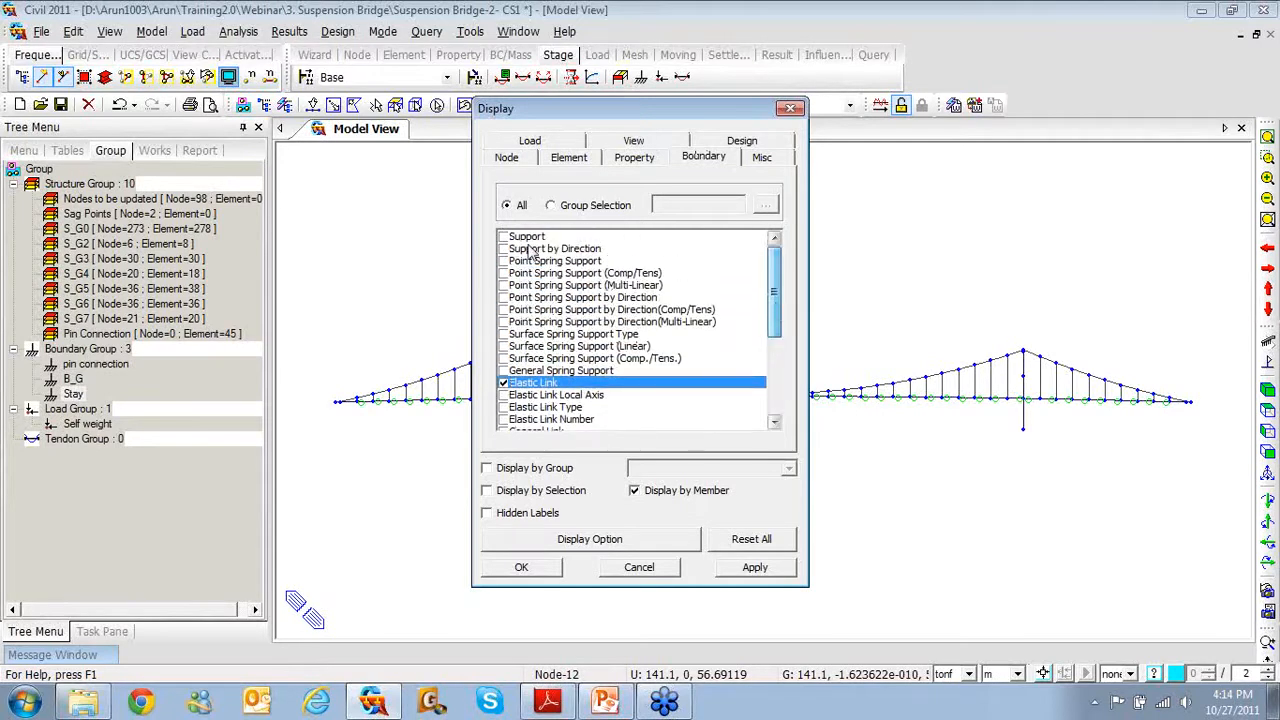
{"action": "left_click", "coordinate": [503, 238]}
{"action": "left_click", "coordinate": [521, 567]}
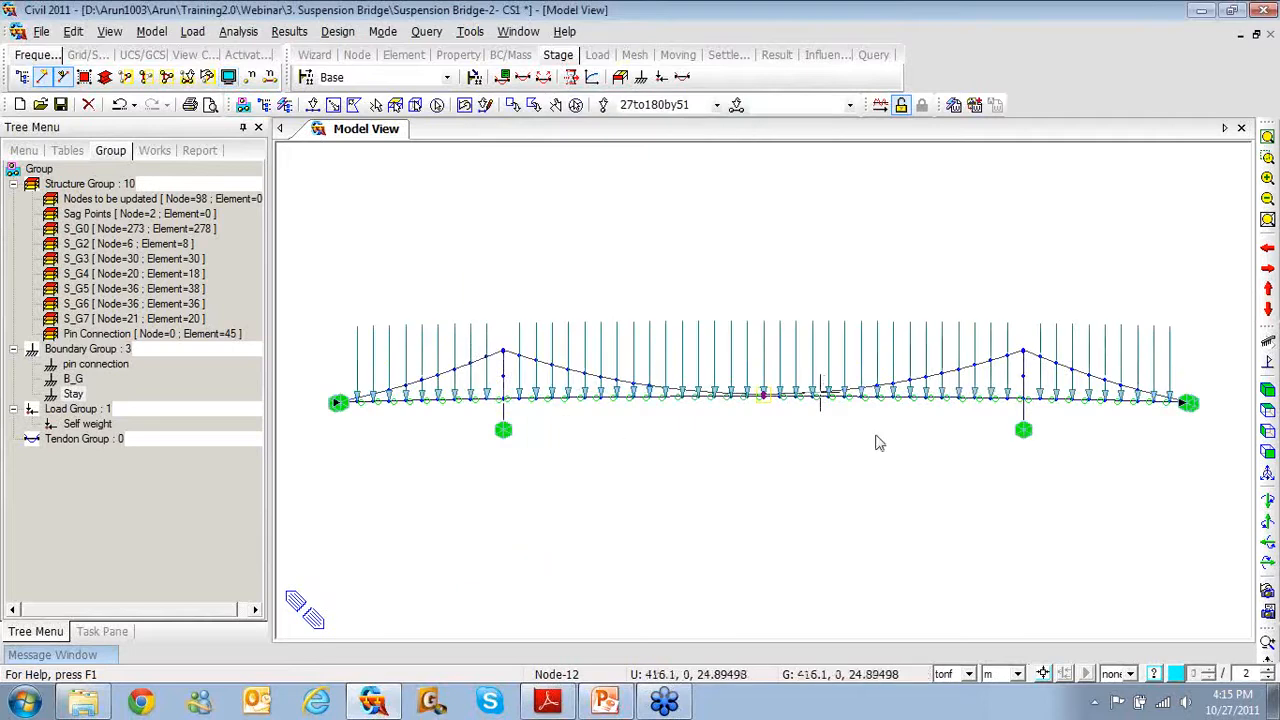
{"action": "left_click", "coordinate": [577, 106]}
{"action": "left_click", "coordinate": [447, 77]}
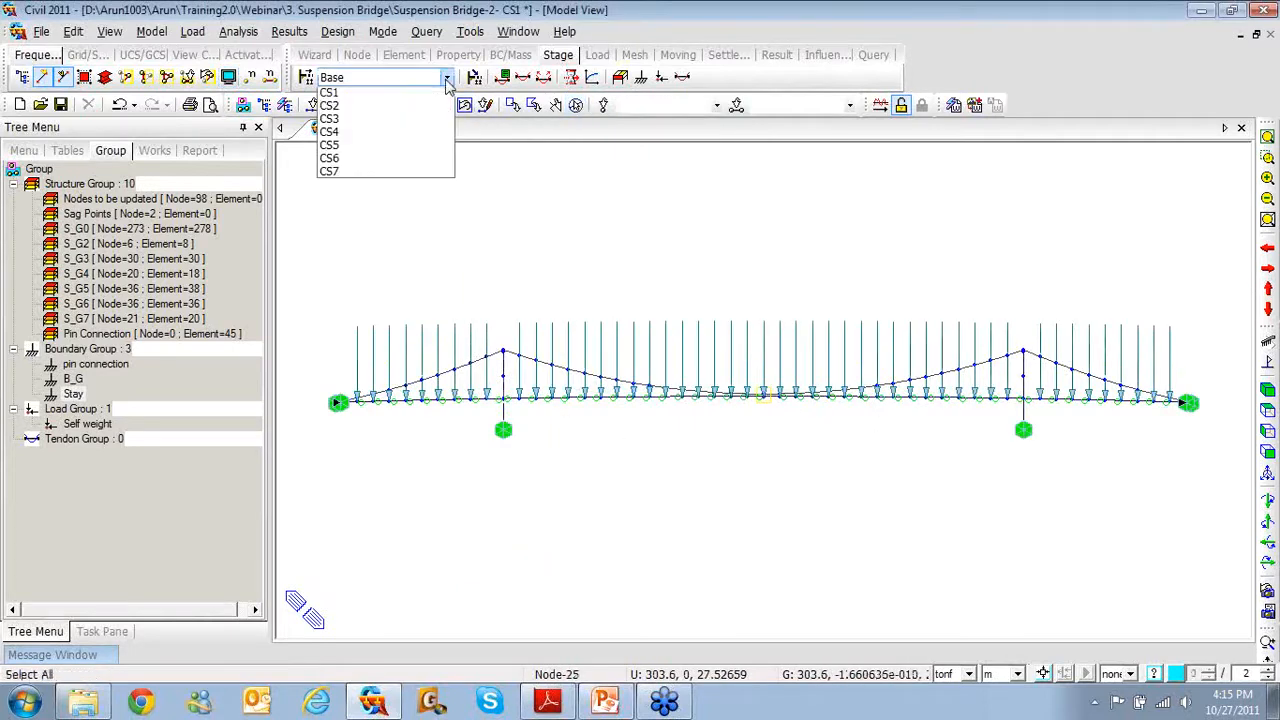
{"action": "left_click", "coordinate": [424, 108]}
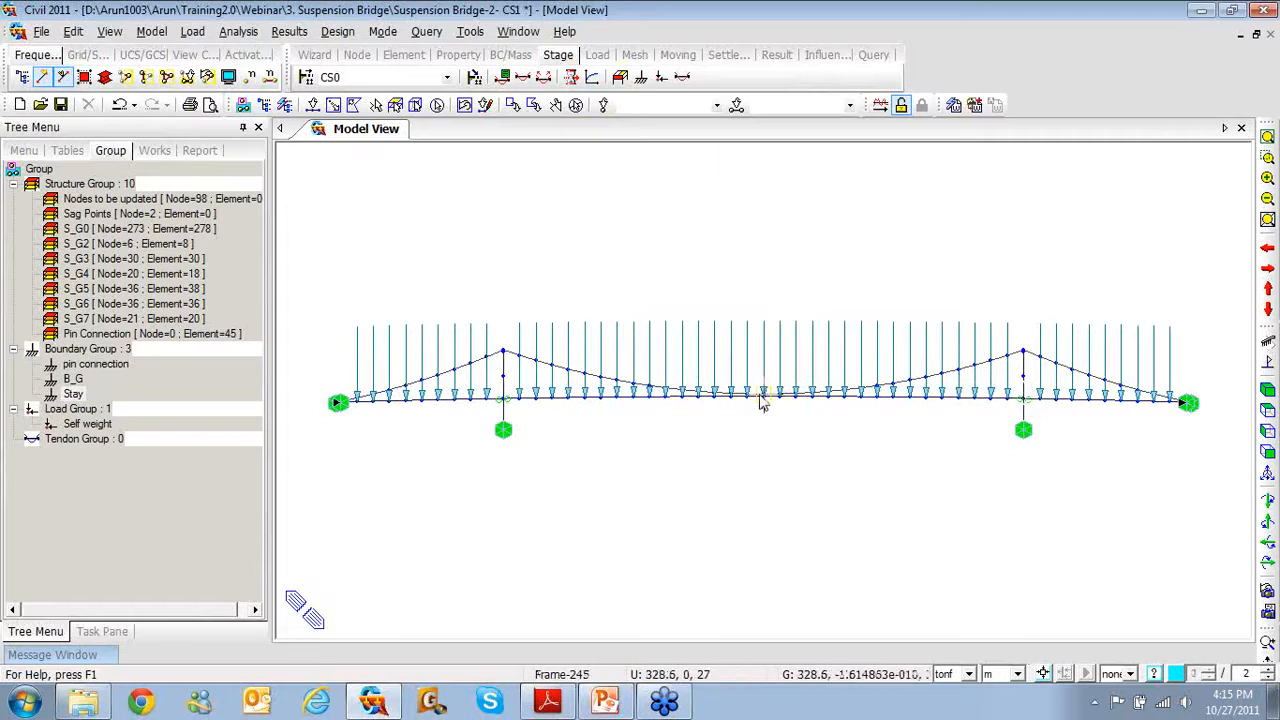
{"action": "middle_click_drag", "start_coordinate": [758, 405], "coordinate": [768, 412]}
{"action": "scroll", "coordinate": [769, 413], "scroll_direction": "down", "scroll_amount": 1}
{"action": "scroll", "coordinate": [770, 420], "scroll_direction": "up", "scroll_amount": 10}
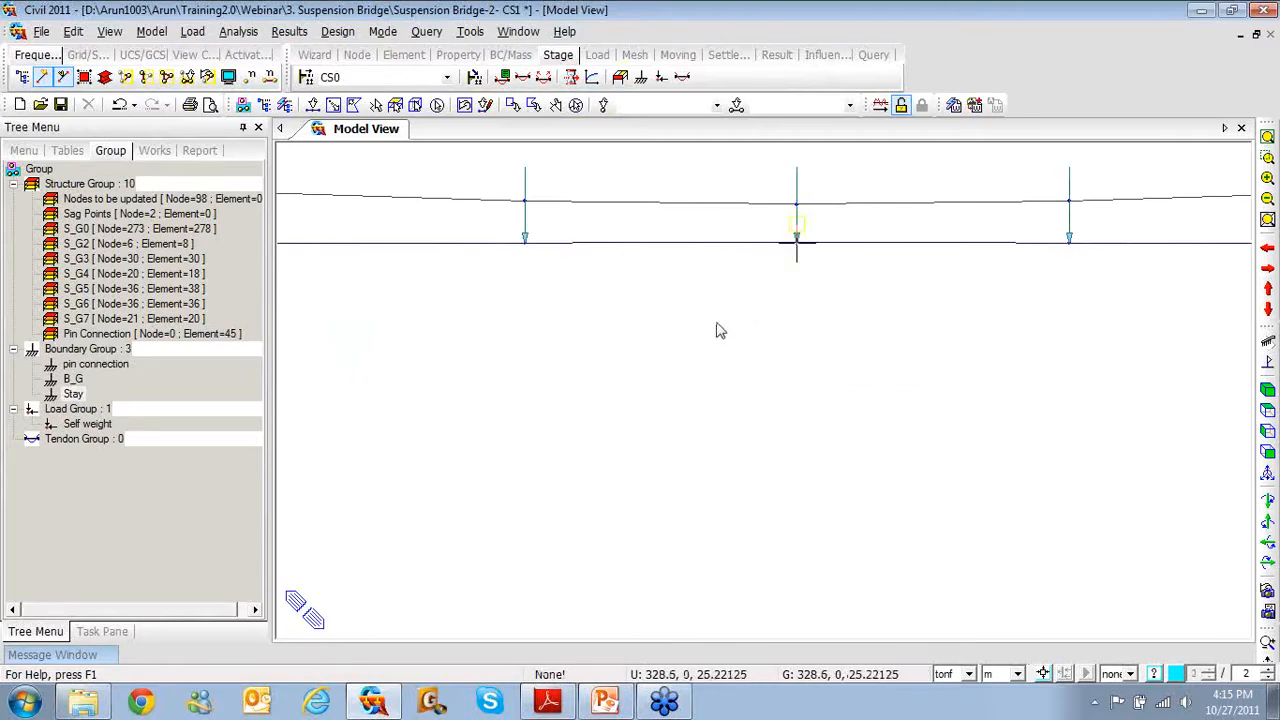
{"action": "middle_click_drag", "start_coordinate": [796, 313], "coordinate": [802, 341]}
{"action": "scroll", "coordinate": [804, 342], "scroll_direction": "down", "scroll_amount": 1}
{"action": "scroll", "coordinate": [805, 350], "scroll_direction": "down", "scroll_amount": 6}
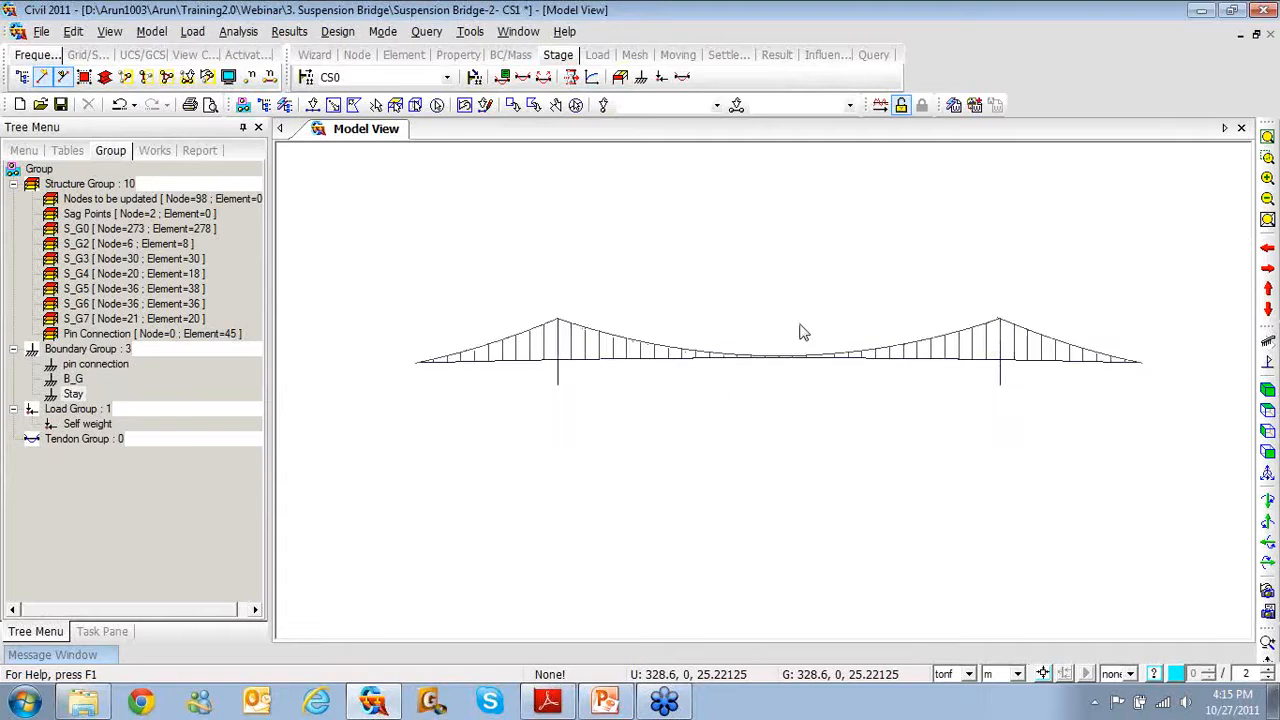
{"action": "scroll", "coordinate": [800, 330], "scroll_direction": "up", "scroll_amount": 2}
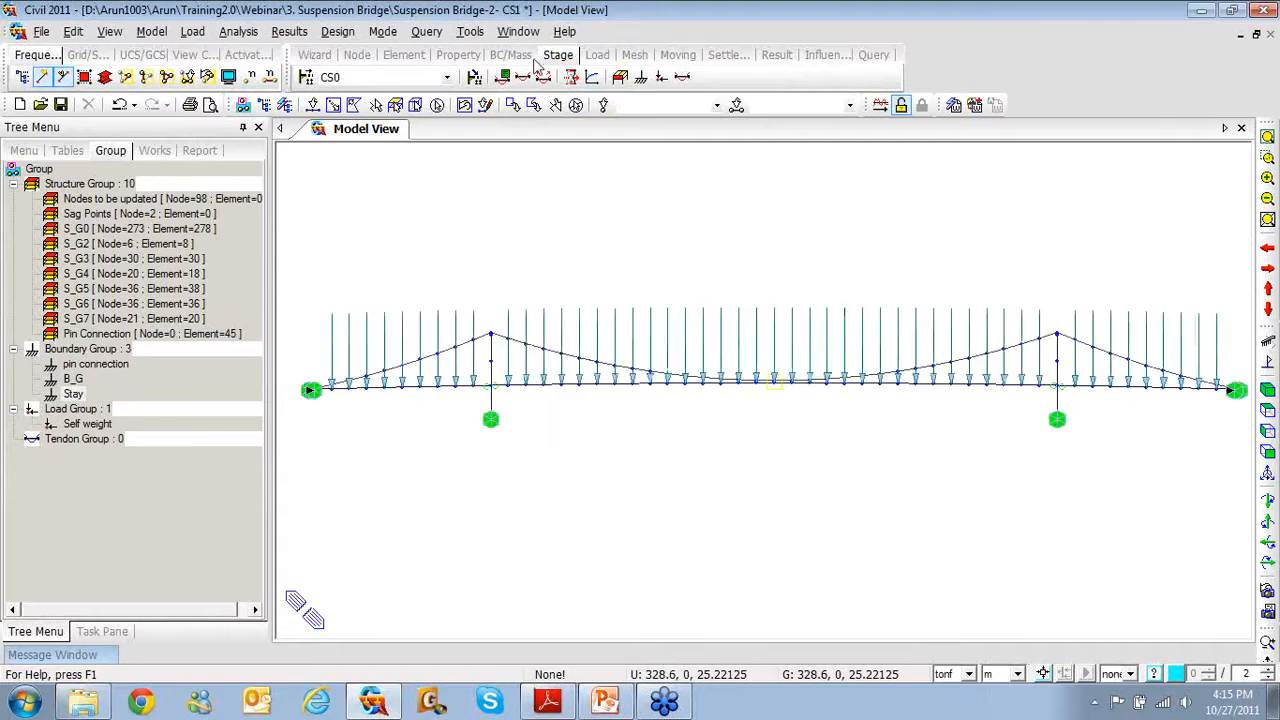
Show the model at stages CS1, CS2 and CS3, then step with the Down key to CS7
{"action": "left_click", "coordinate": [447, 77]}
{"action": "left_click", "coordinate": [409, 118]}
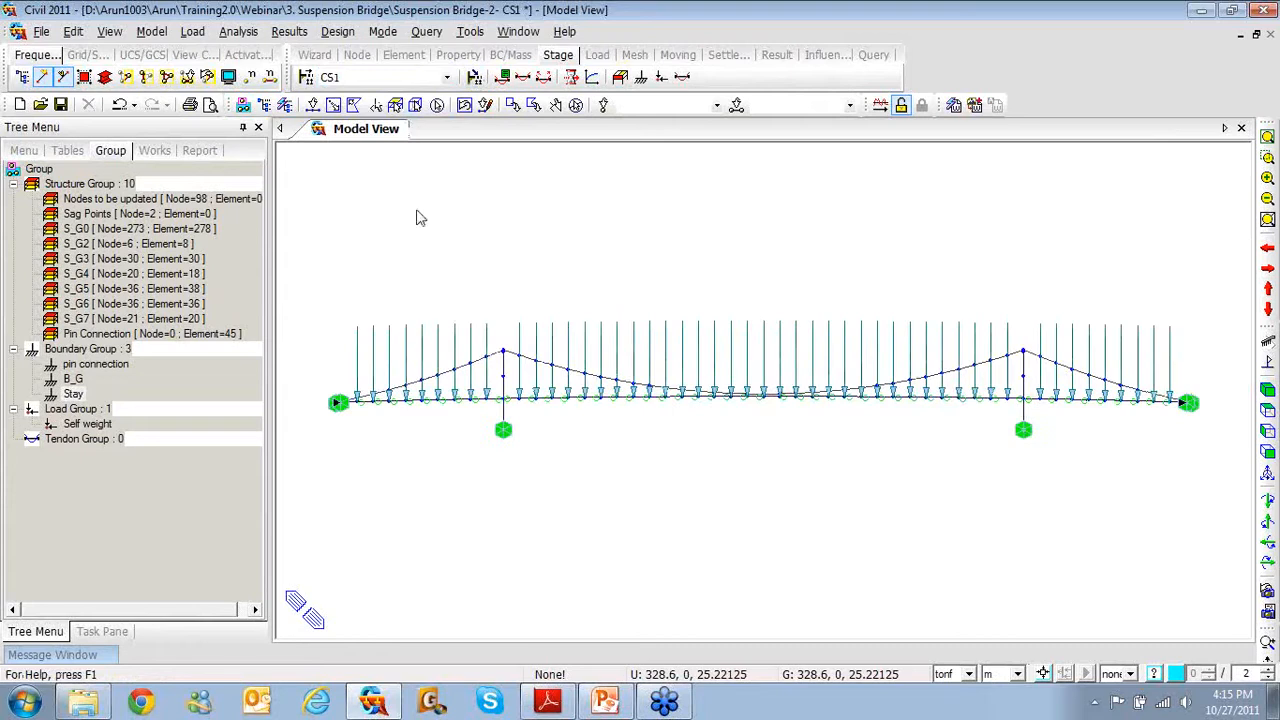
{"action": "mouse_move", "coordinate": [369, 411]}
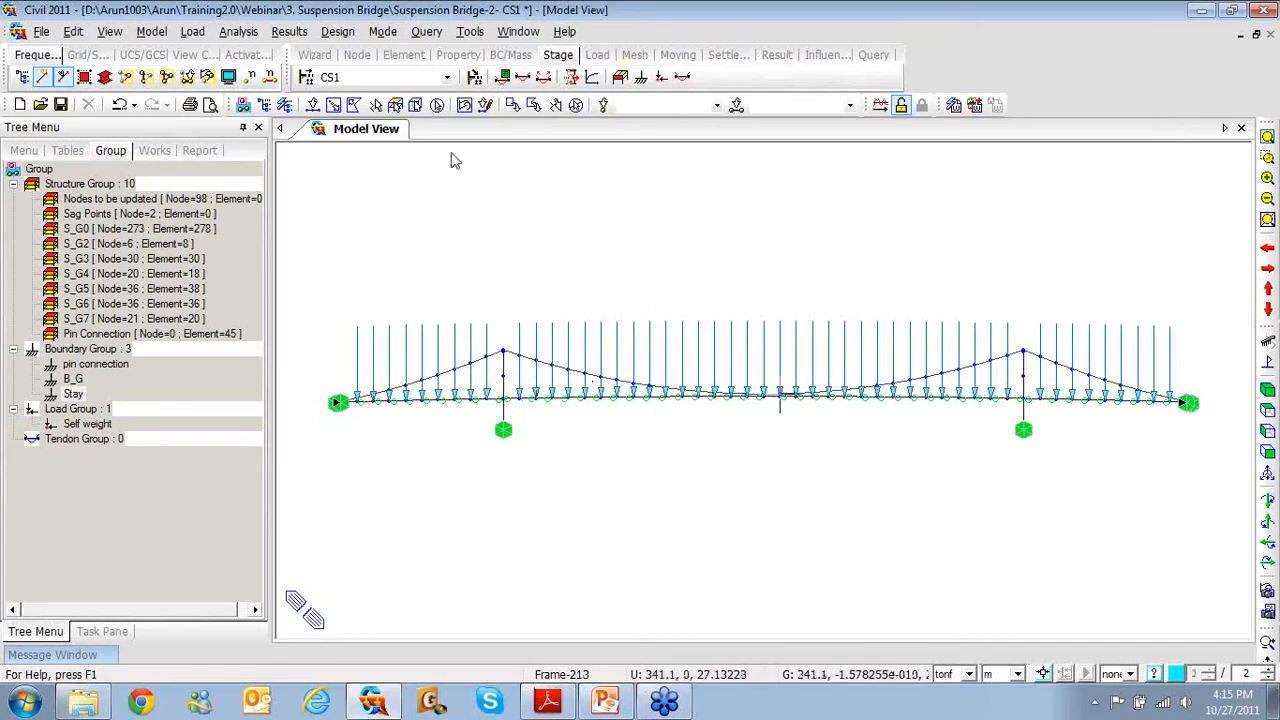
{"action": "left_click", "coordinate": [450, 78]}
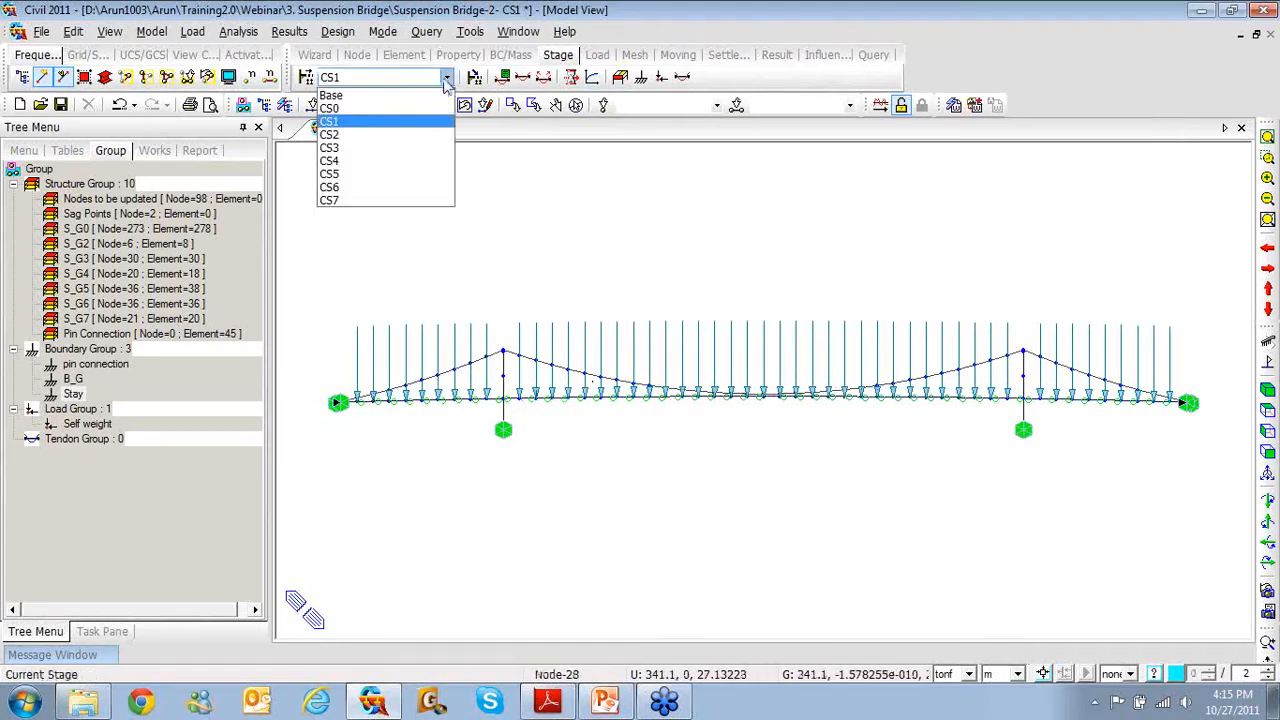
{"action": "left_click", "coordinate": [402, 132]}
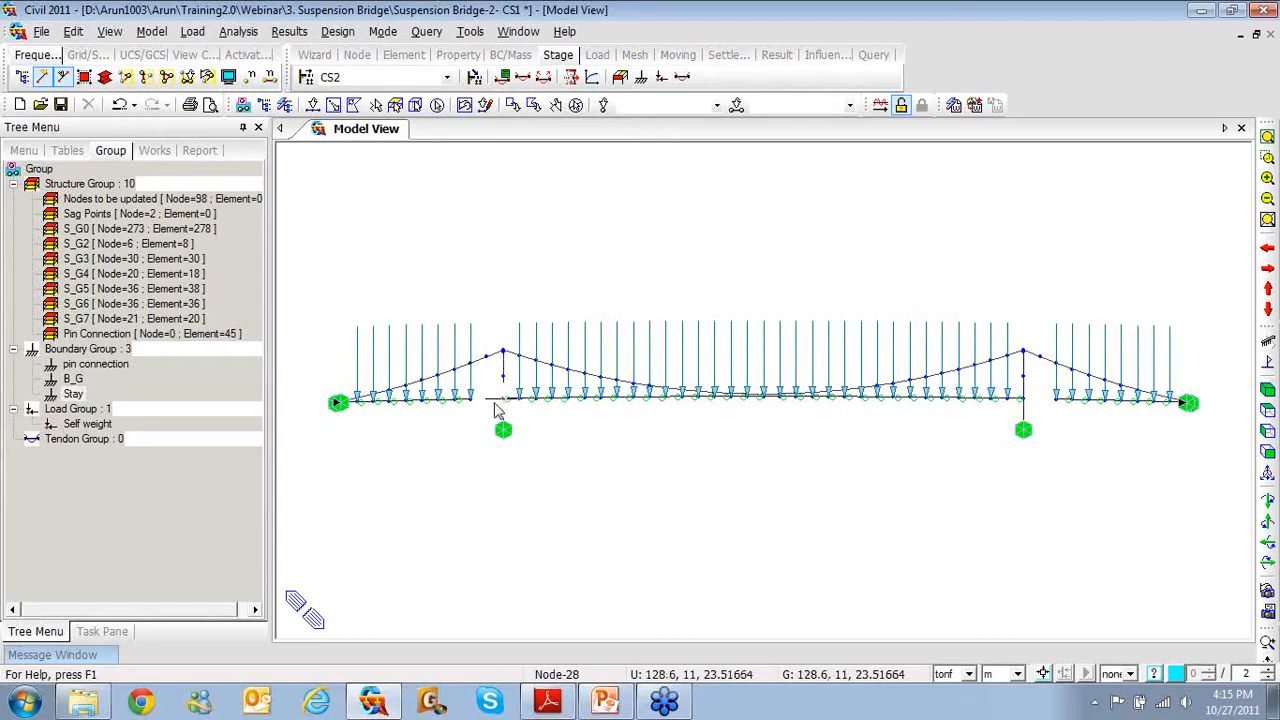
{"action": "left_click", "coordinate": [425, 78]}
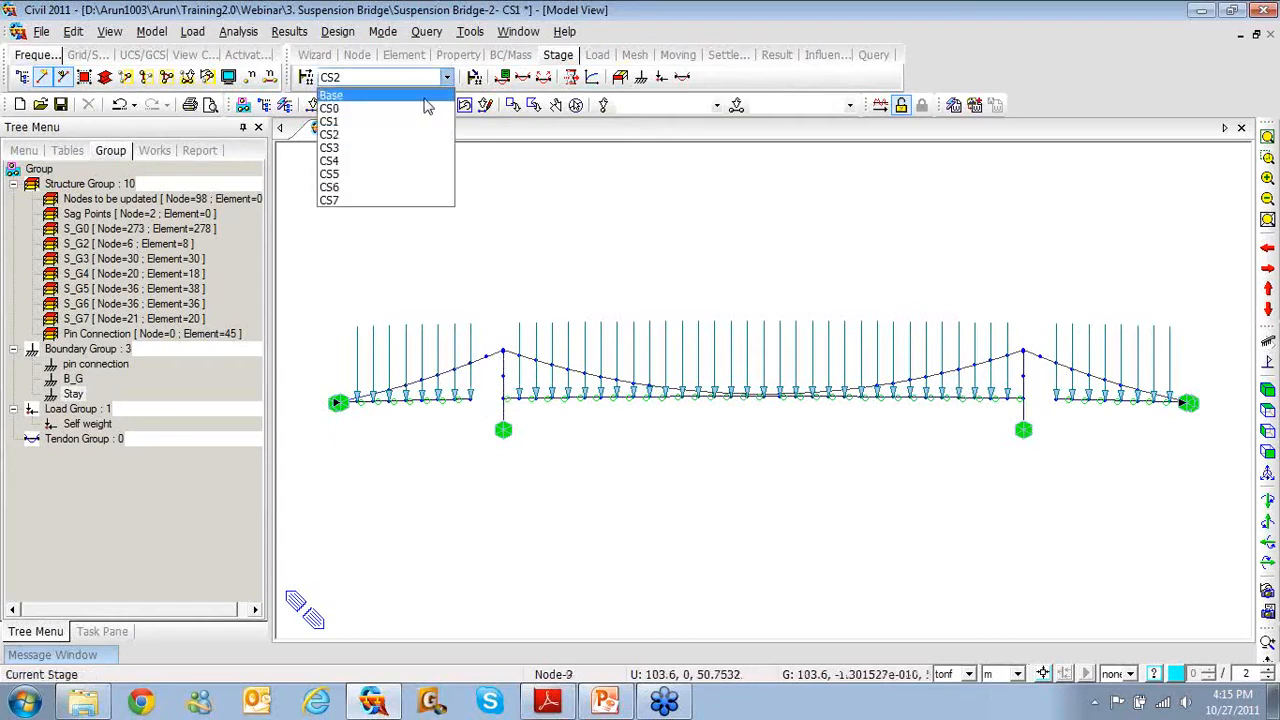
{"action": "left_click", "coordinate": [390, 147]}
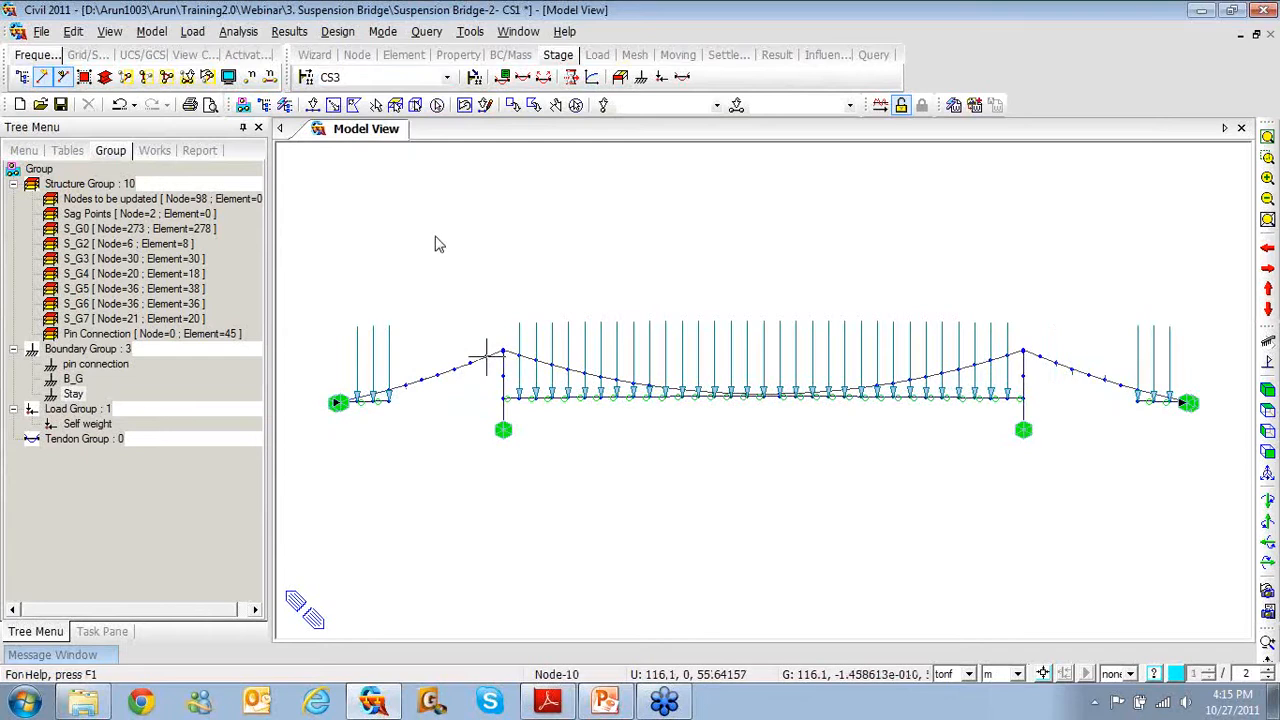
{"action": "key", "text": "Down"}
{"action": "key", "text": "Down"}
{"action": "key", "text": "Down"}
{"action": "key", "text": "Down"}
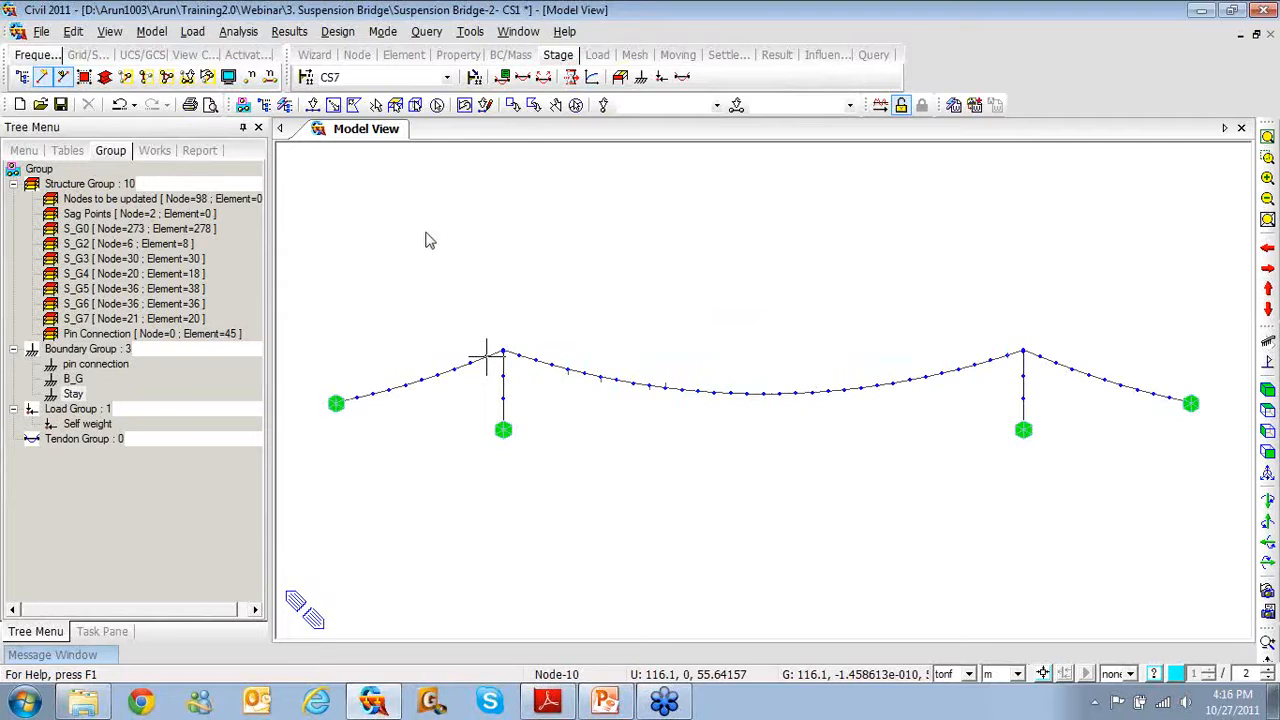
{"action": "mouse_move", "coordinate": [487, 356]}
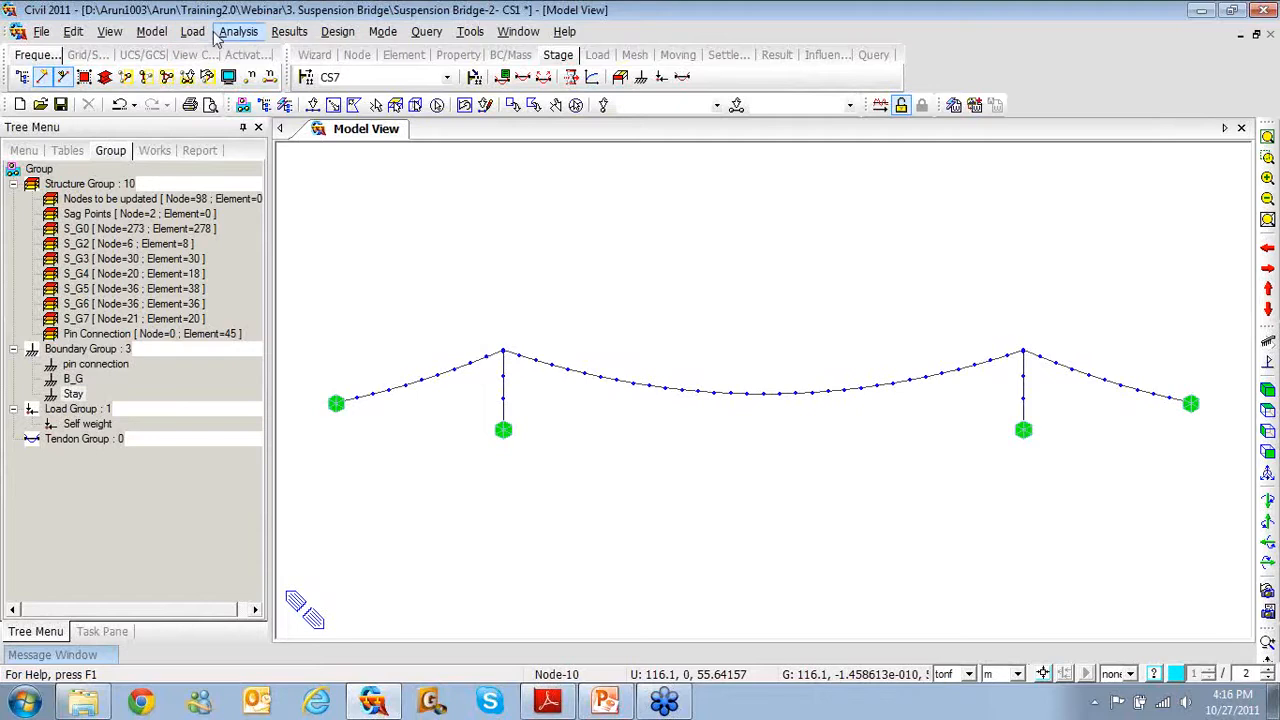
{"action": "left_click", "coordinate": [238, 36]}
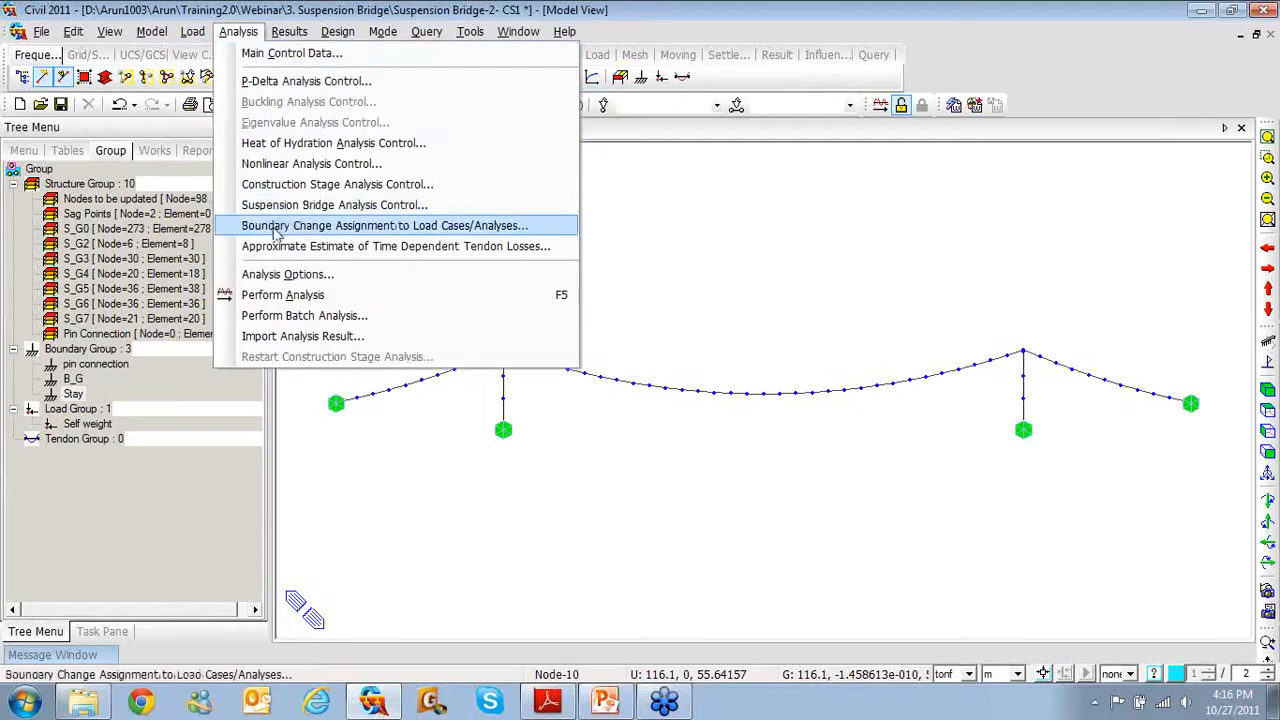
{"action": "left_click", "coordinate": [283, 190]}
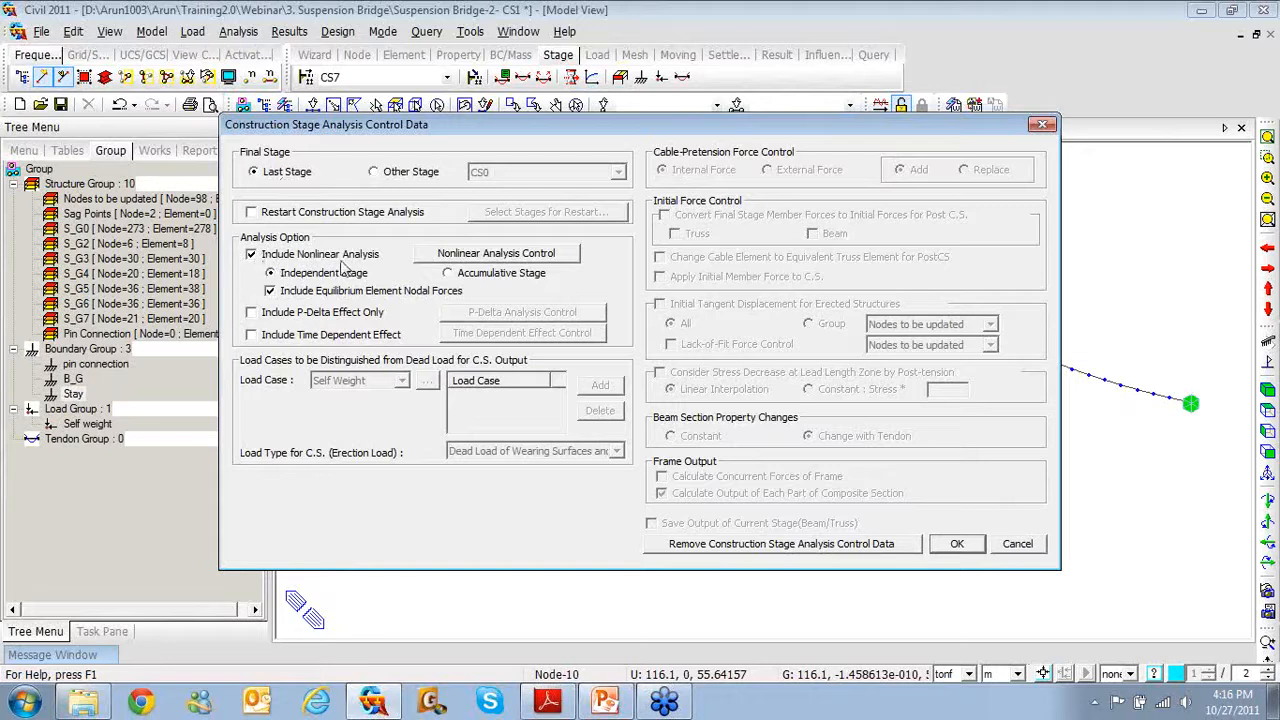
{"action": "left_click", "coordinate": [450, 256]}
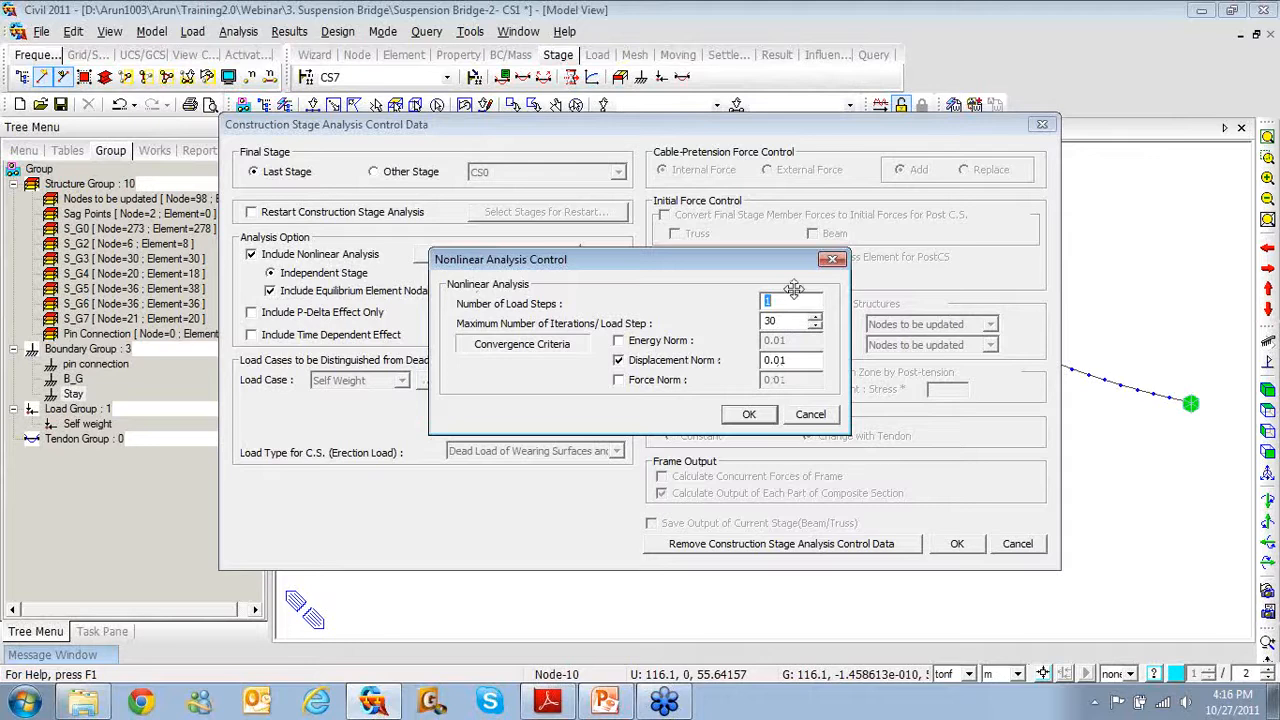
{"action": "left_click", "coordinate": [831, 259]}
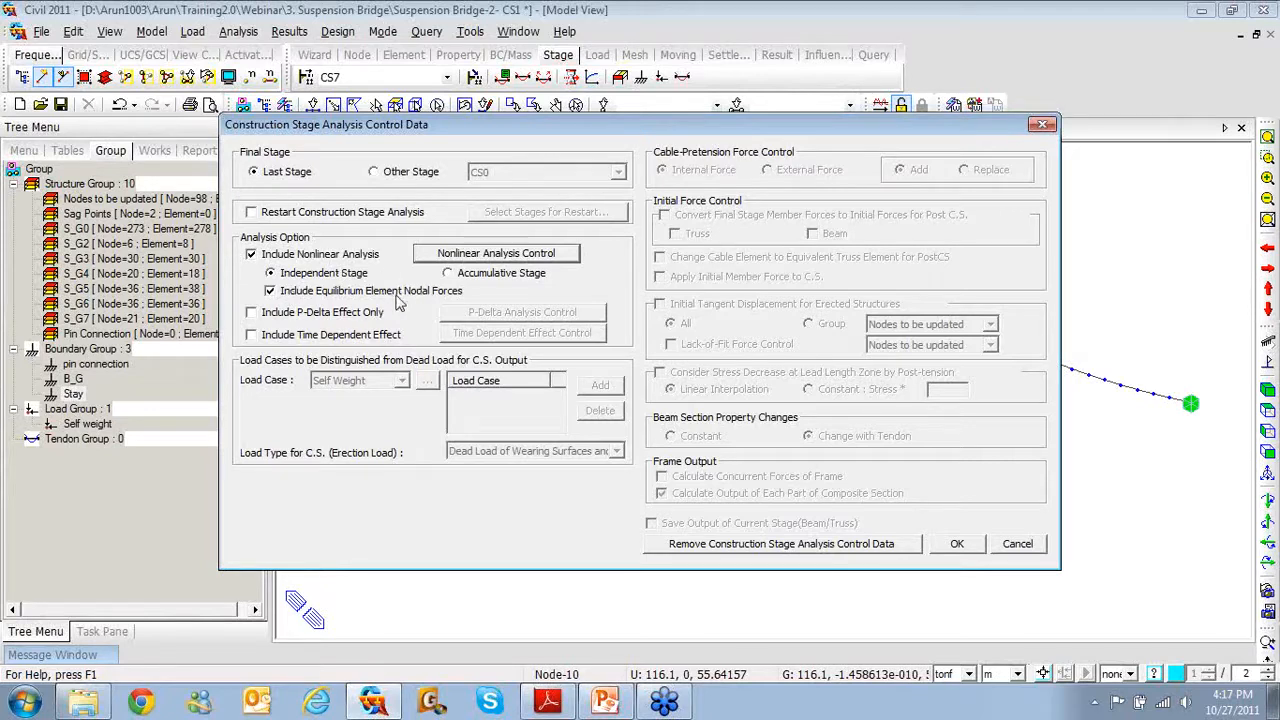
{"action": "left_click", "coordinate": [957, 545]}
{"action": "left_click", "coordinate": [957, 546]}
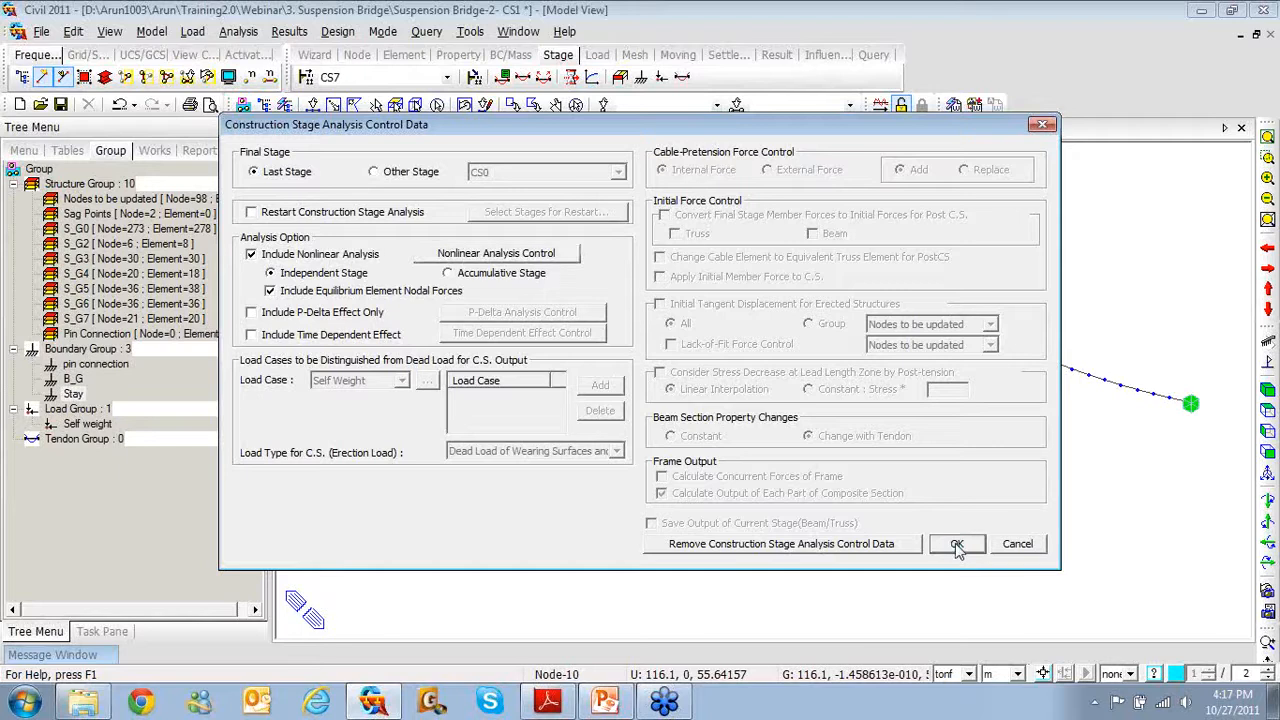
{"action": "left_click", "coordinate": [1043, 124]}
{"action": "left_click", "coordinate": [449, 77]}
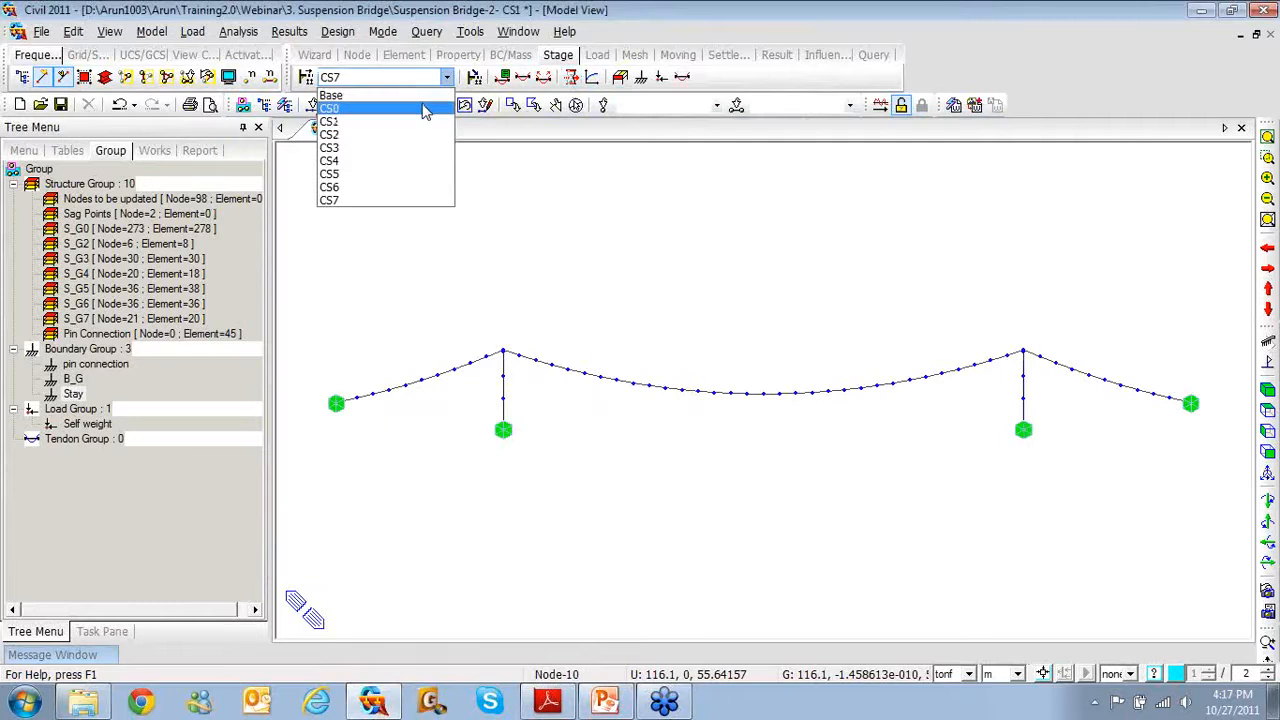
Switch the model display back to the Base stage
{"action": "left_click", "coordinate": [425, 96]}
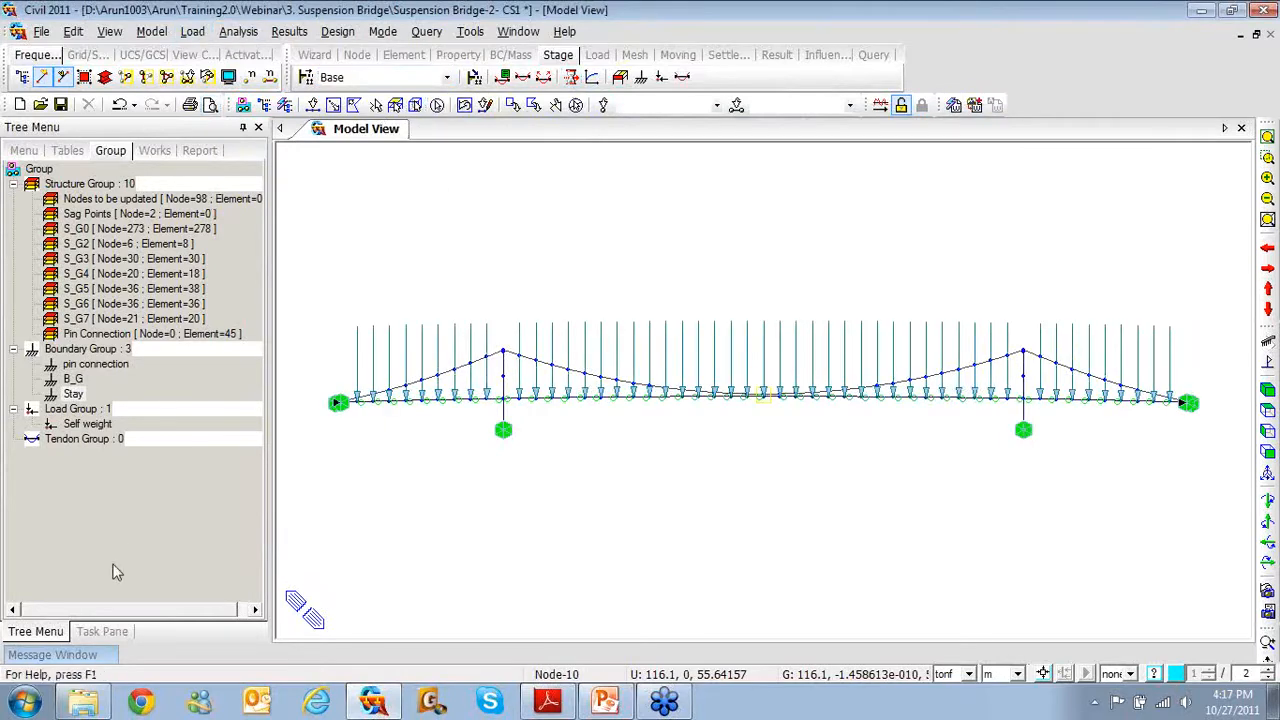
{"action": "mouse_move", "coordinate": [88, 655]}
{"action": "left_click", "coordinate": [174, 588]}
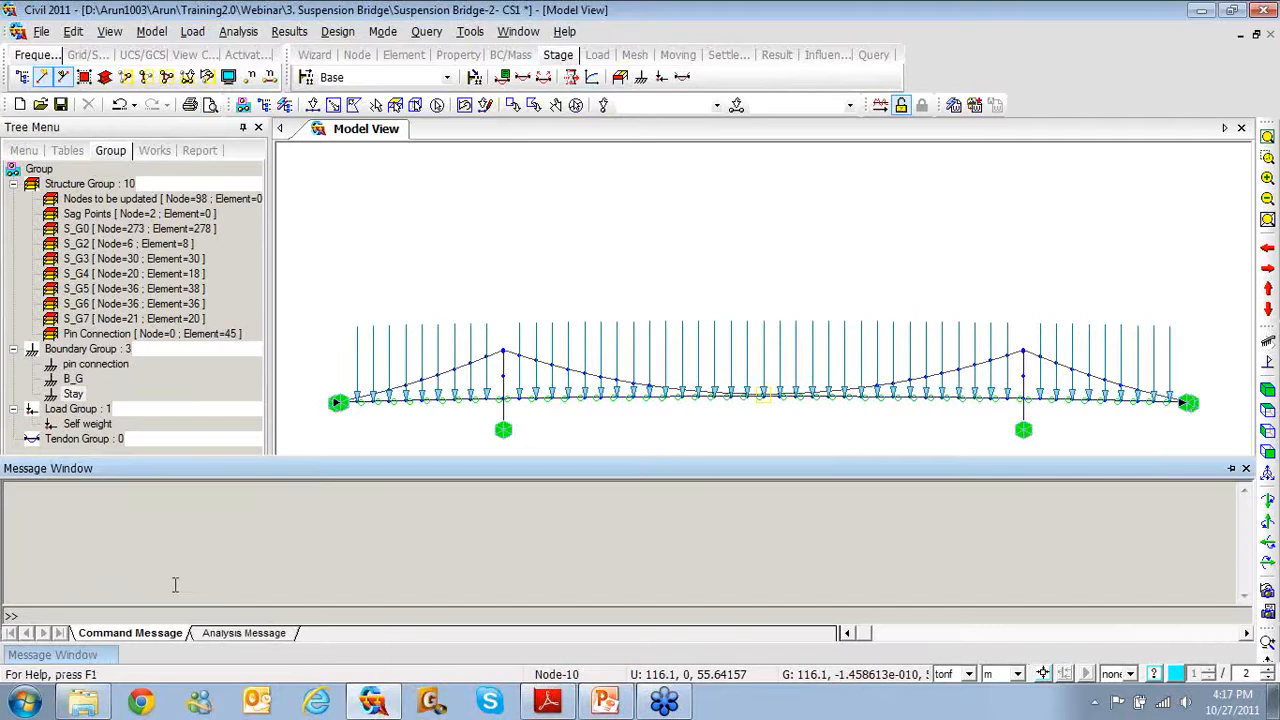
Accept the Construction Stage Analysis Control settings and show the Works list
{"action": "left_click", "coordinate": [238, 31]}
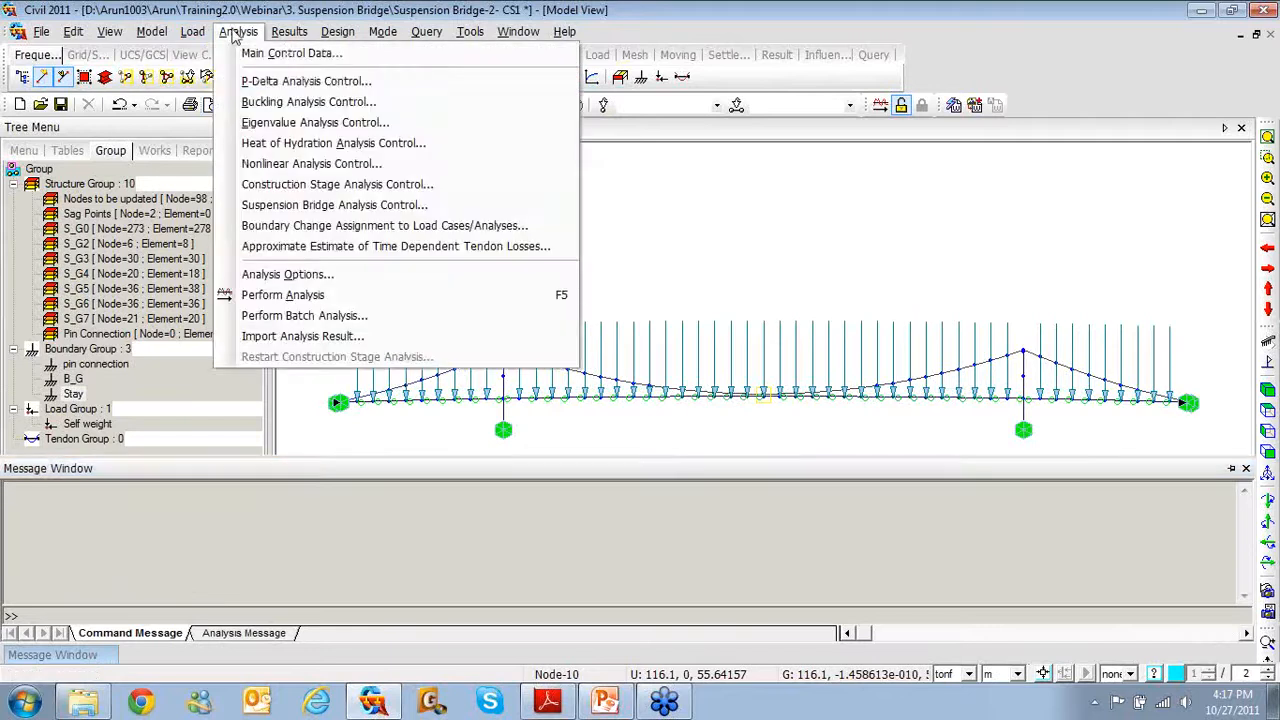
{"action": "left_click", "coordinate": [315, 184]}
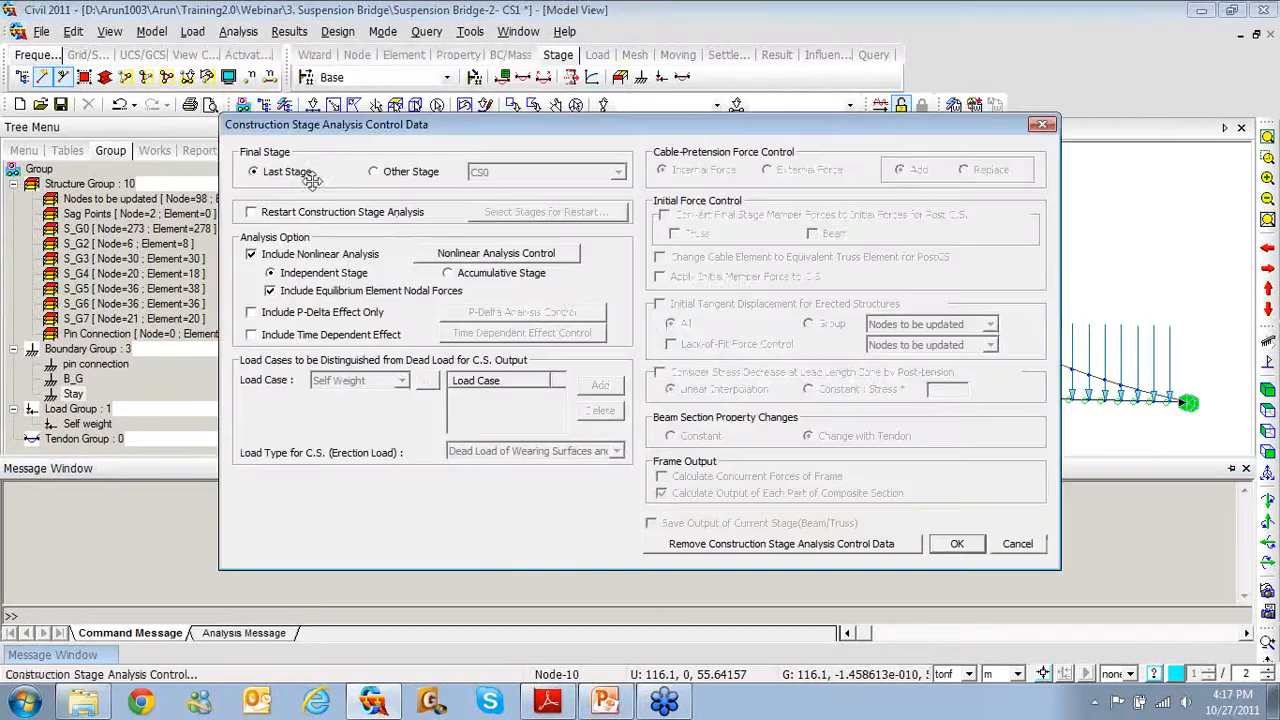
{"action": "left_click", "coordinate": [950, 545]}
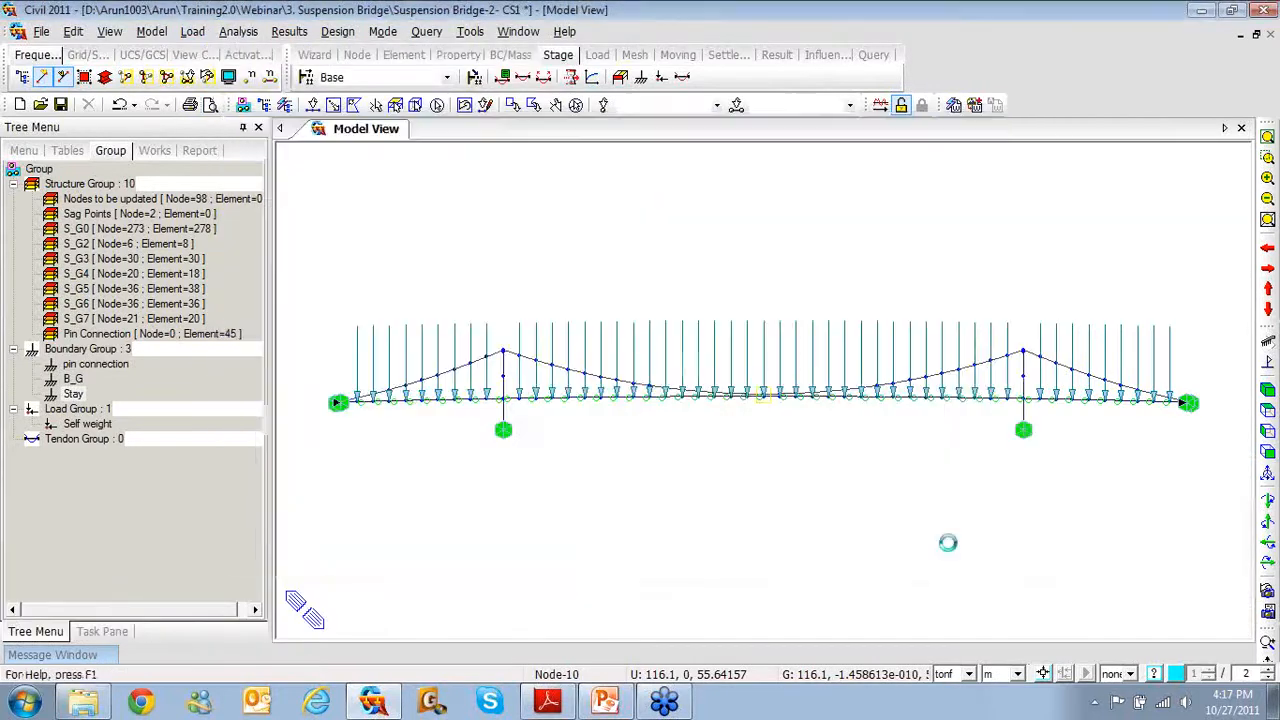
{"action": "left_click", "coordinate": [154, 150]}
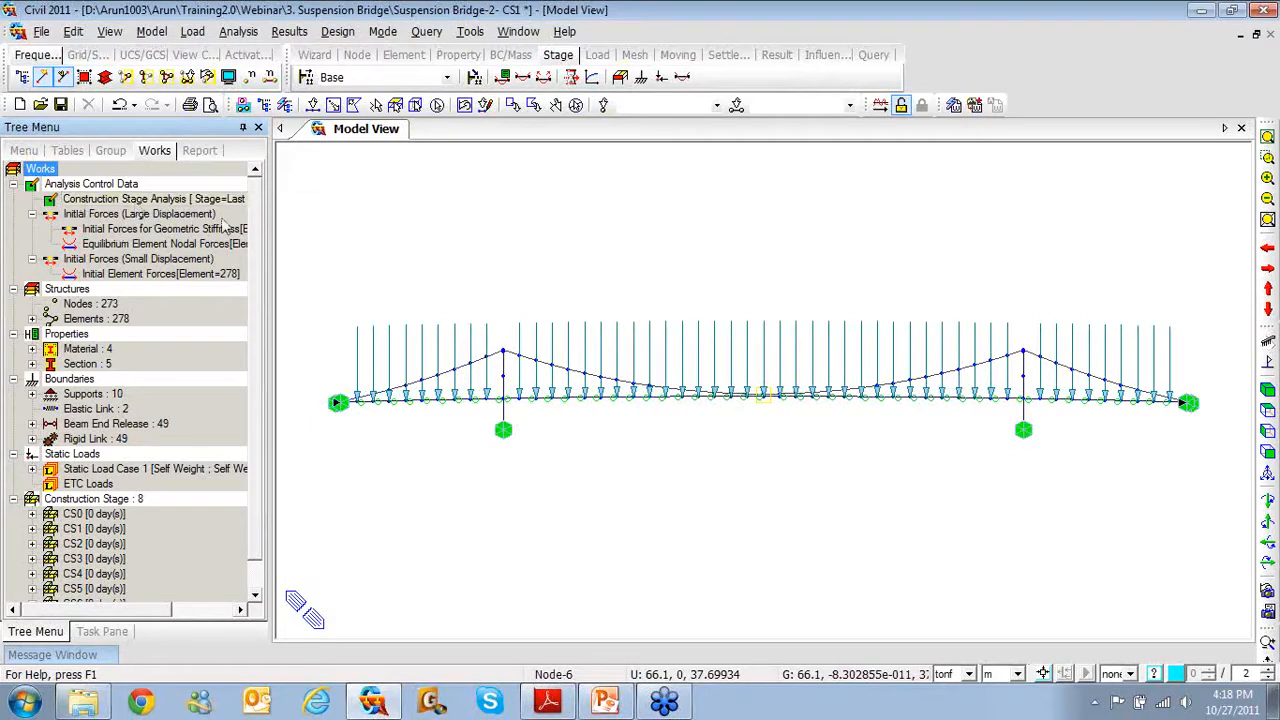
Run the analysis, then open the model file Suspension Bridge-2- CS2
{"action": "left_click", "coordinate": [879, 104]}
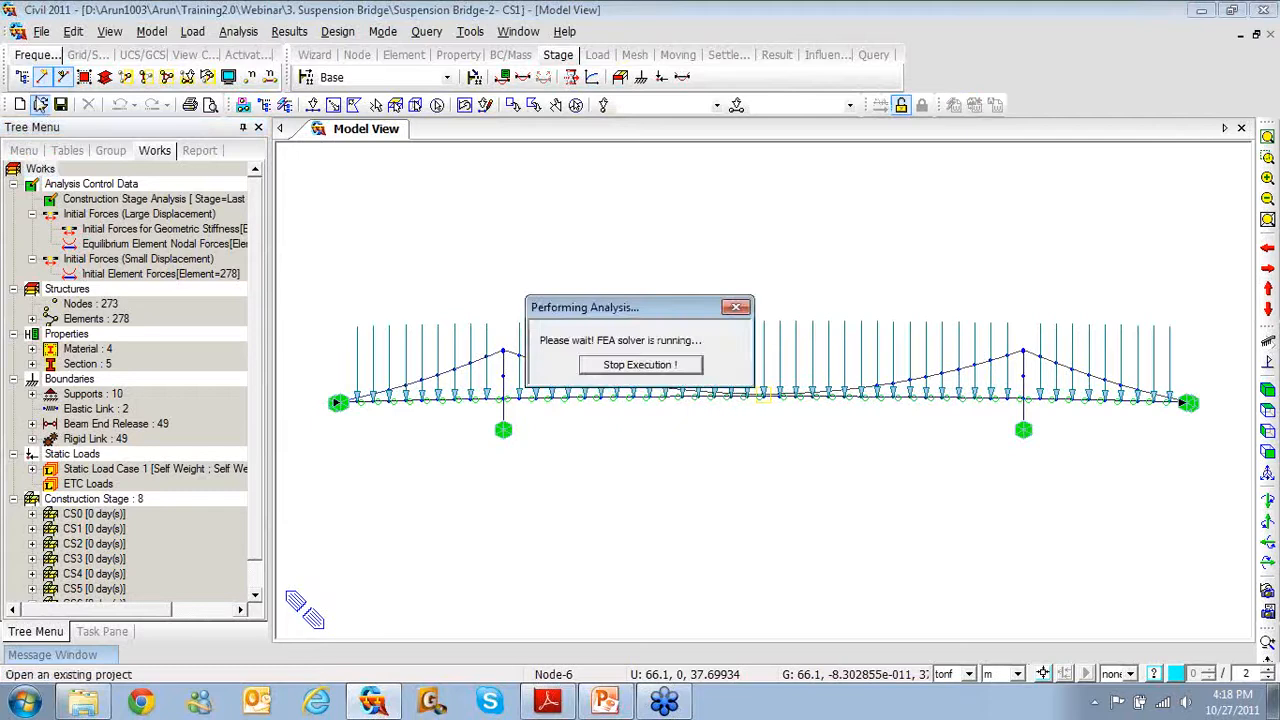
{"action": "left_click", "coordinate": [41, 104]}
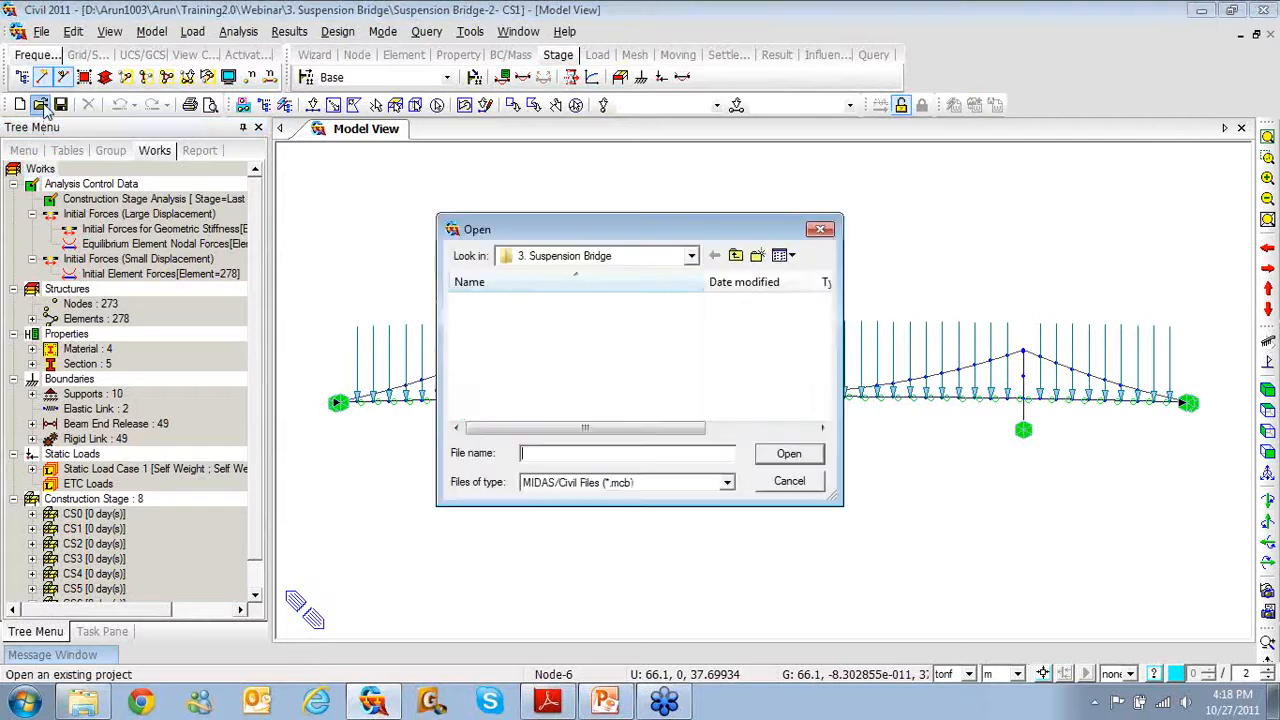
{"action": "left_click_drag", "start_coordinate": [826, 345], "coordinate": [826, 395]}
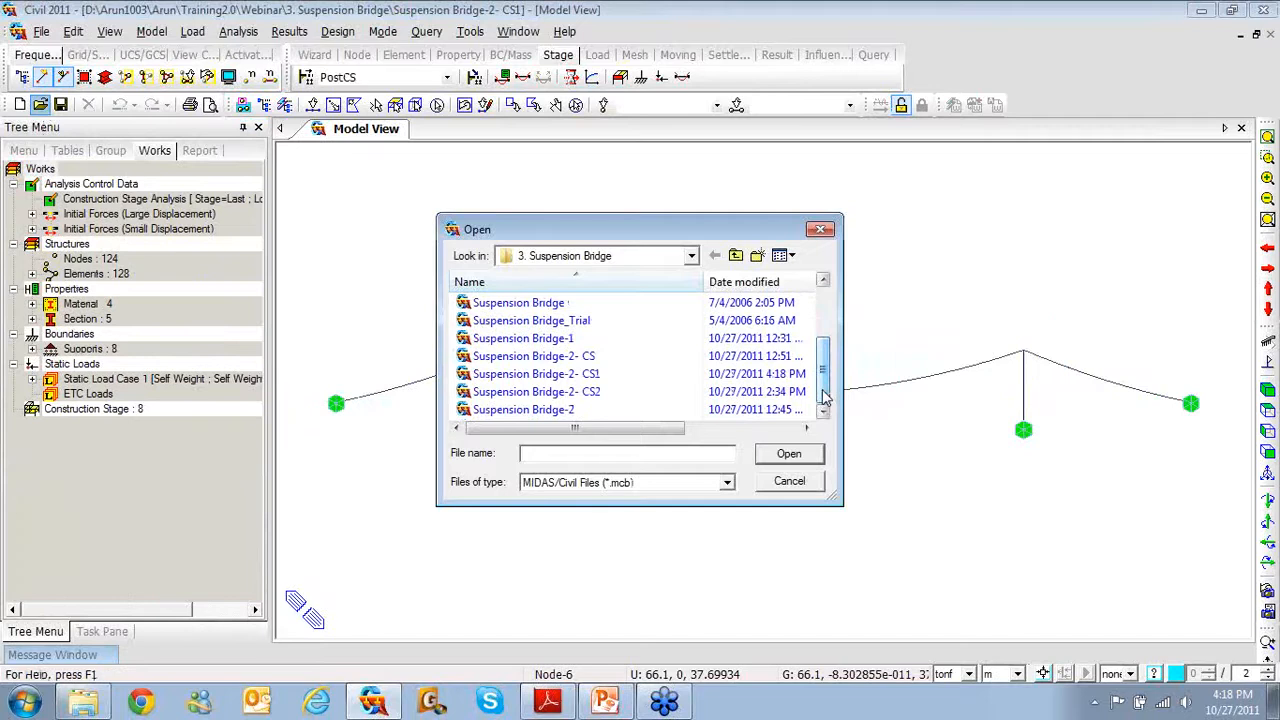
{"action": "left_click", "coordinate": [598, 393]}
{"action": "left_click", "coordinate": [789, 455]}
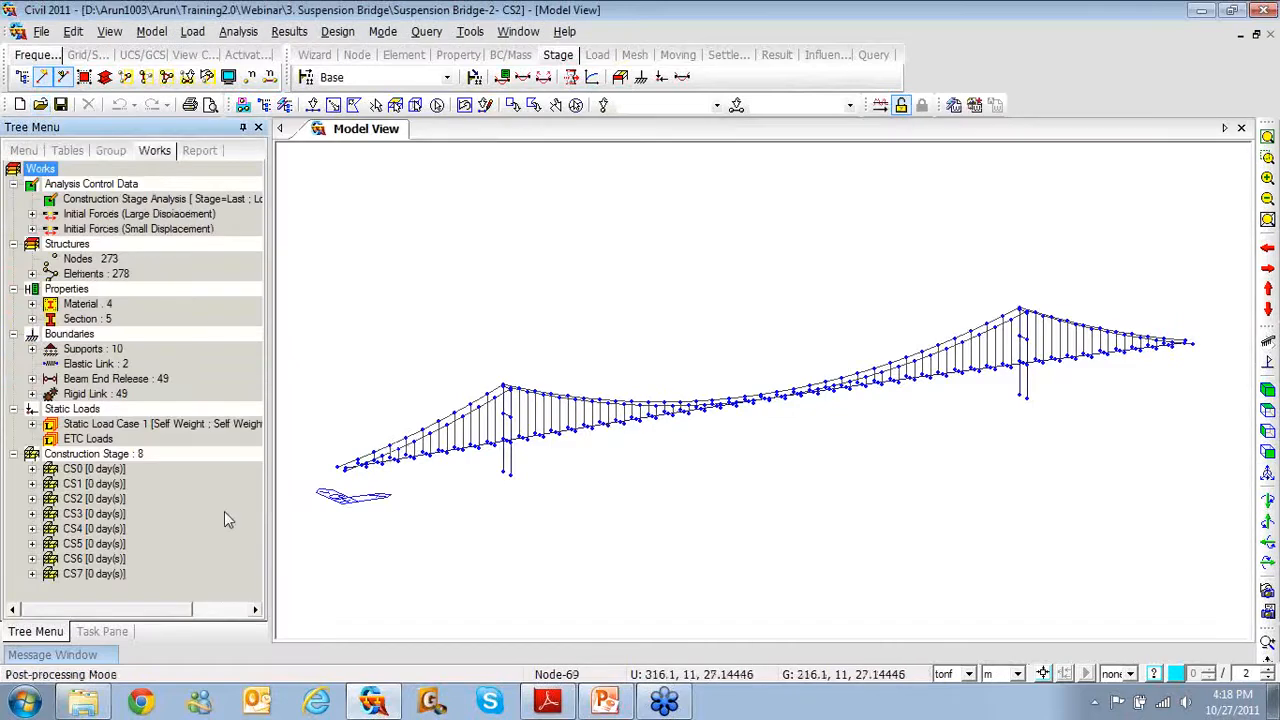
Run the analysis on the Suspension Bridge-2- CS2 model
{"action": "left_click", "coordinate": [118, 151]}
{"action": "left_click", "coordinate": [147, 154]}
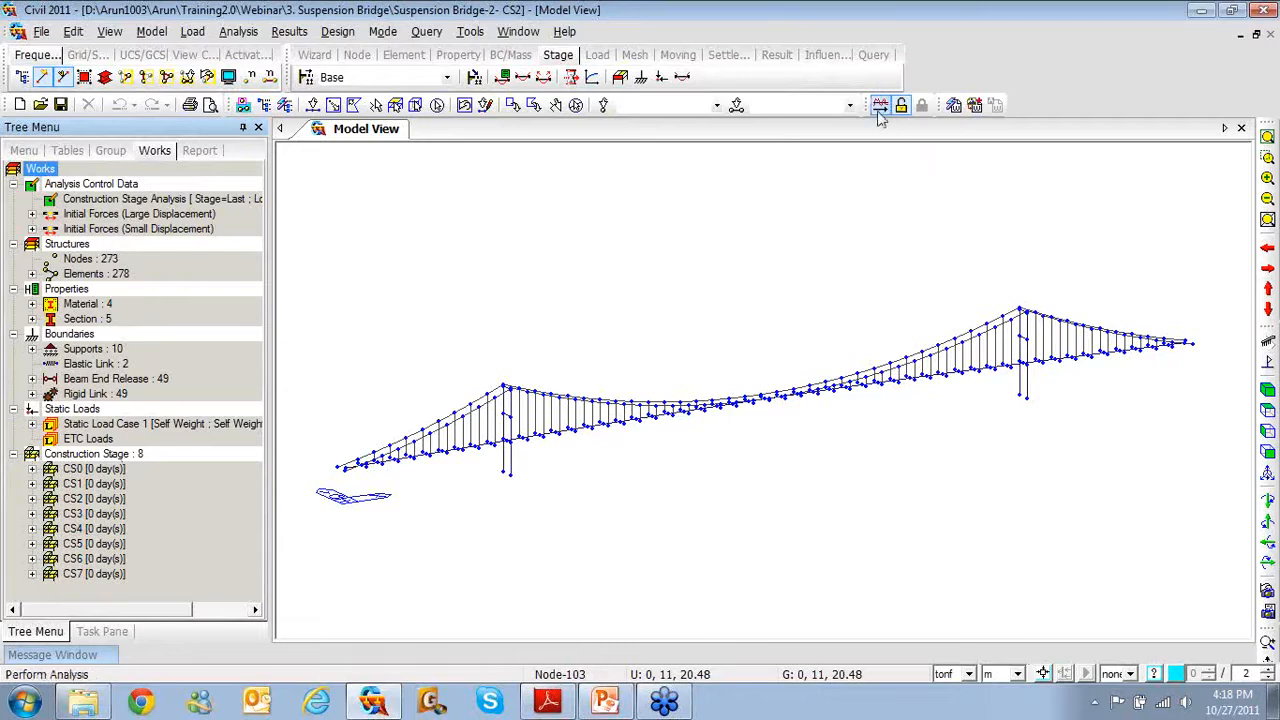
{"action": "left_click", "coordinate": [881, 105]}
{"action": "mouse_move", "coordinate": [87, 659]}
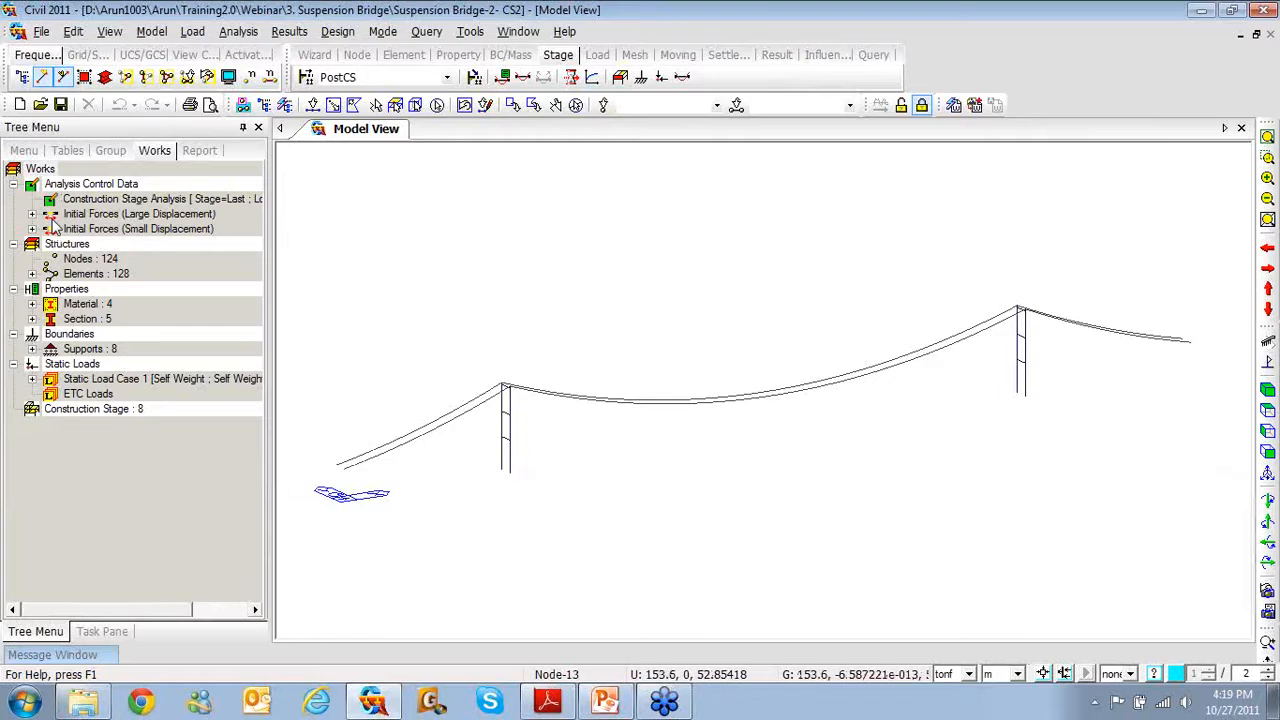
Display the stage CS7 cables and towers in front elevation view
{"action": "left_click", "coordinate": [445, 78]}
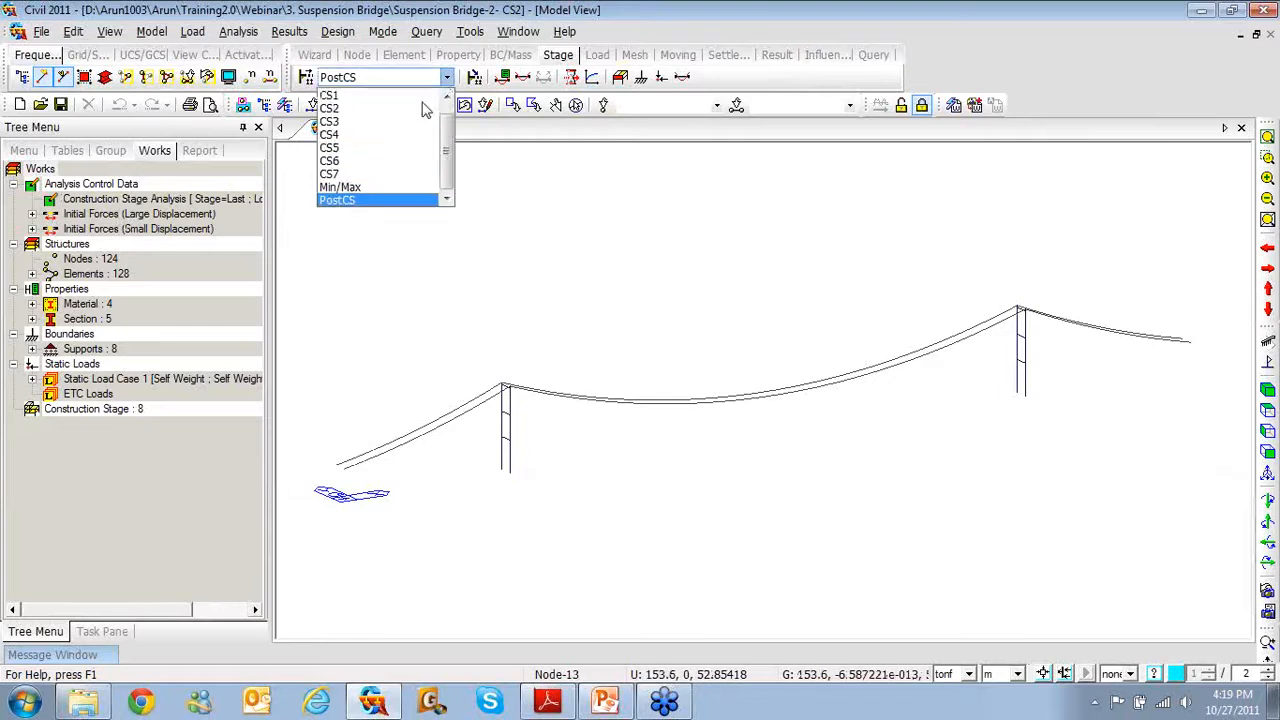
{"action": "left_click", "coordinate": [383, 174]}
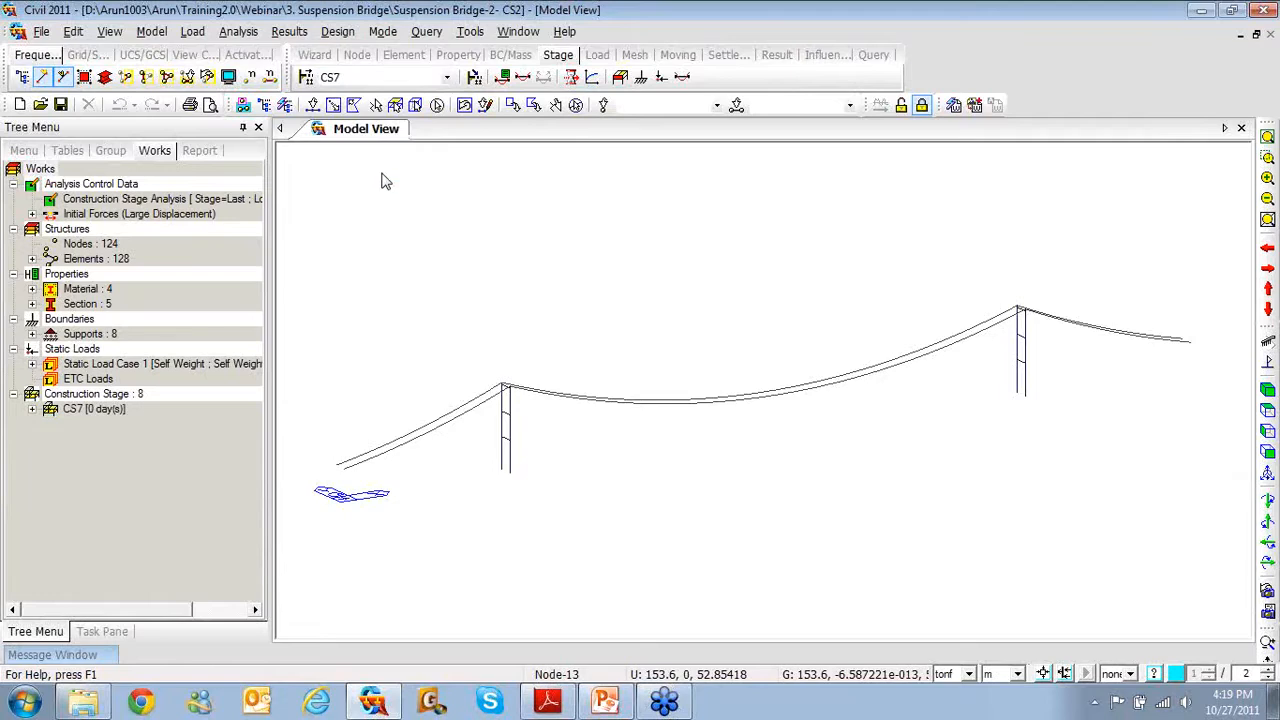
{"action": "left_click", "coordinate": [354, 104]}
{"action": "left_click", "coordinate": [1268, 452]}
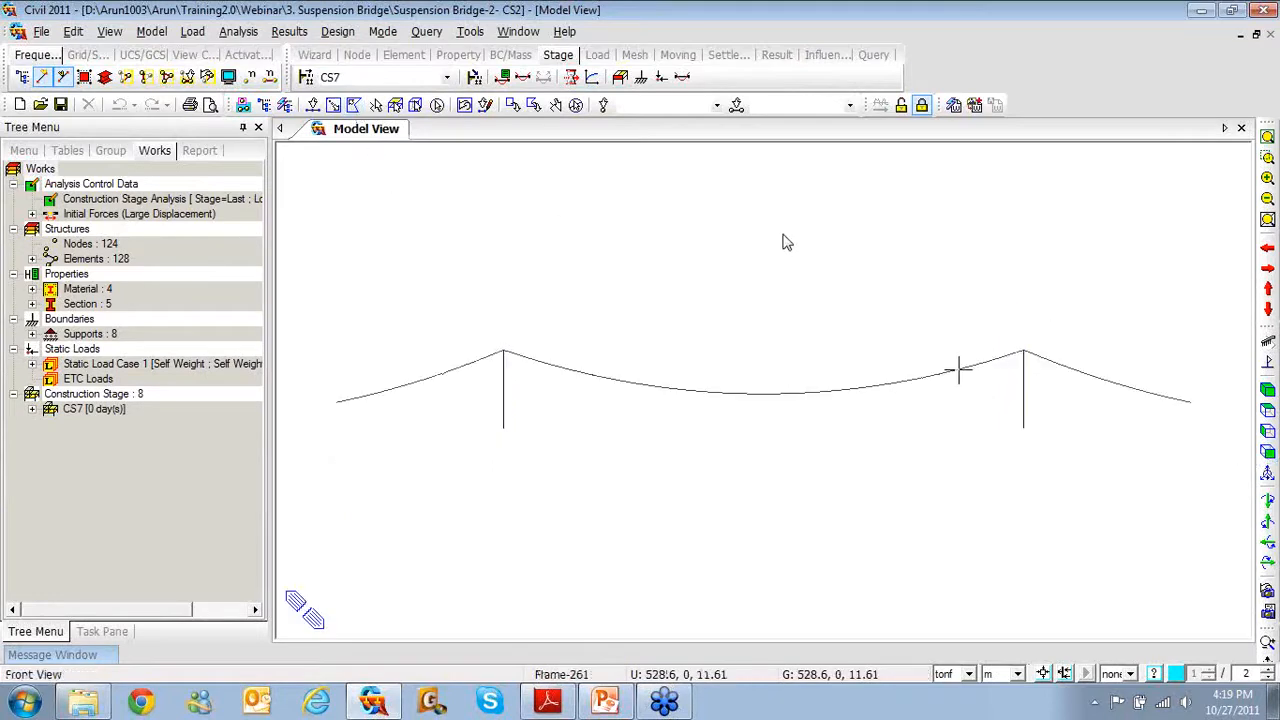
Plot the deformed shape with the undeformed outline and a legend
{"action": "right_click", "coordinate": [517, 212]}
{"action": "mouse_move", "coordinate": [560, 248]}
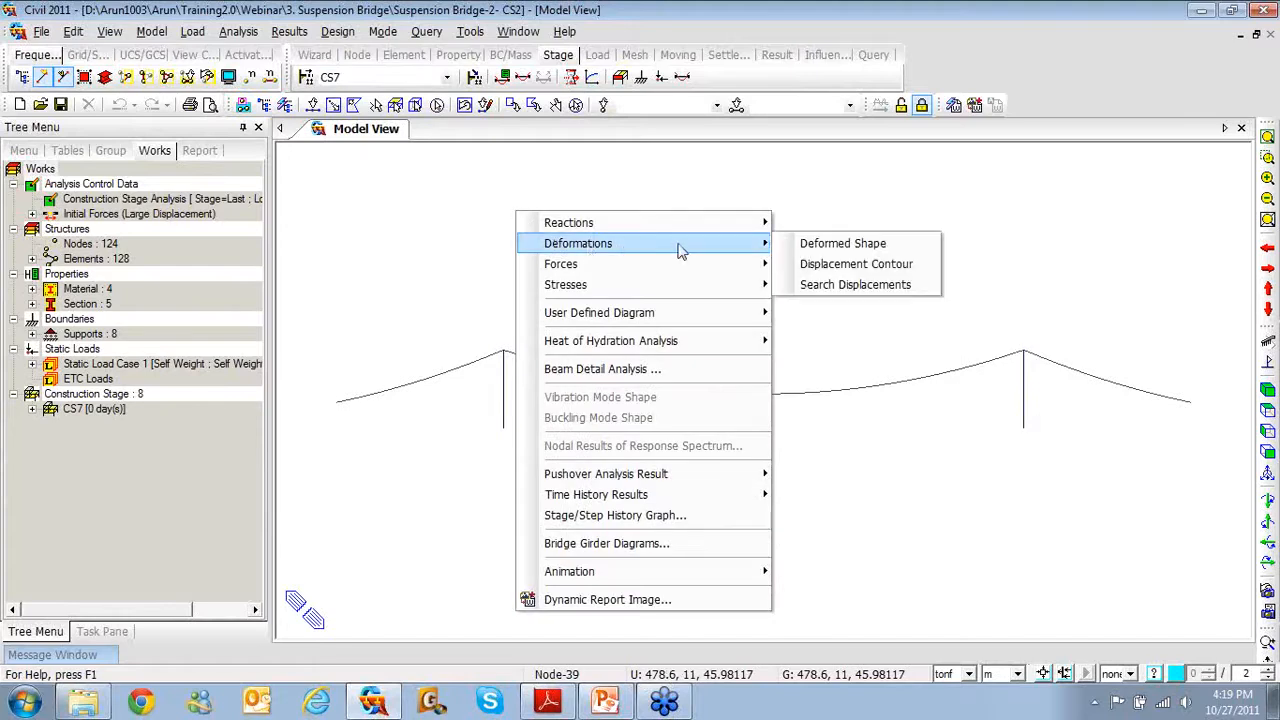
{"action": "left_click", "coordinate": [805, 250]}
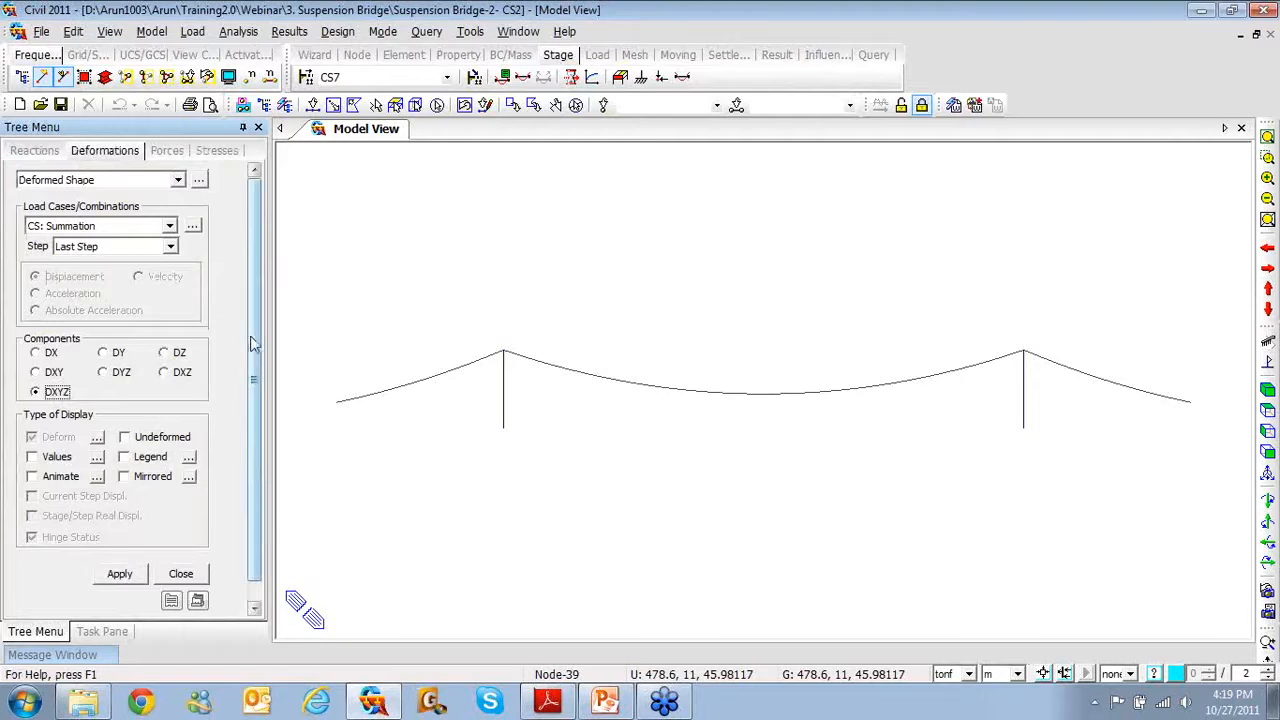
{"action": "scroll", "coordinate": [252, 347], "scroll_direction": "down", "scroll_amount": 1}
{"action": "left_click", "coordinate": [126, 418]}
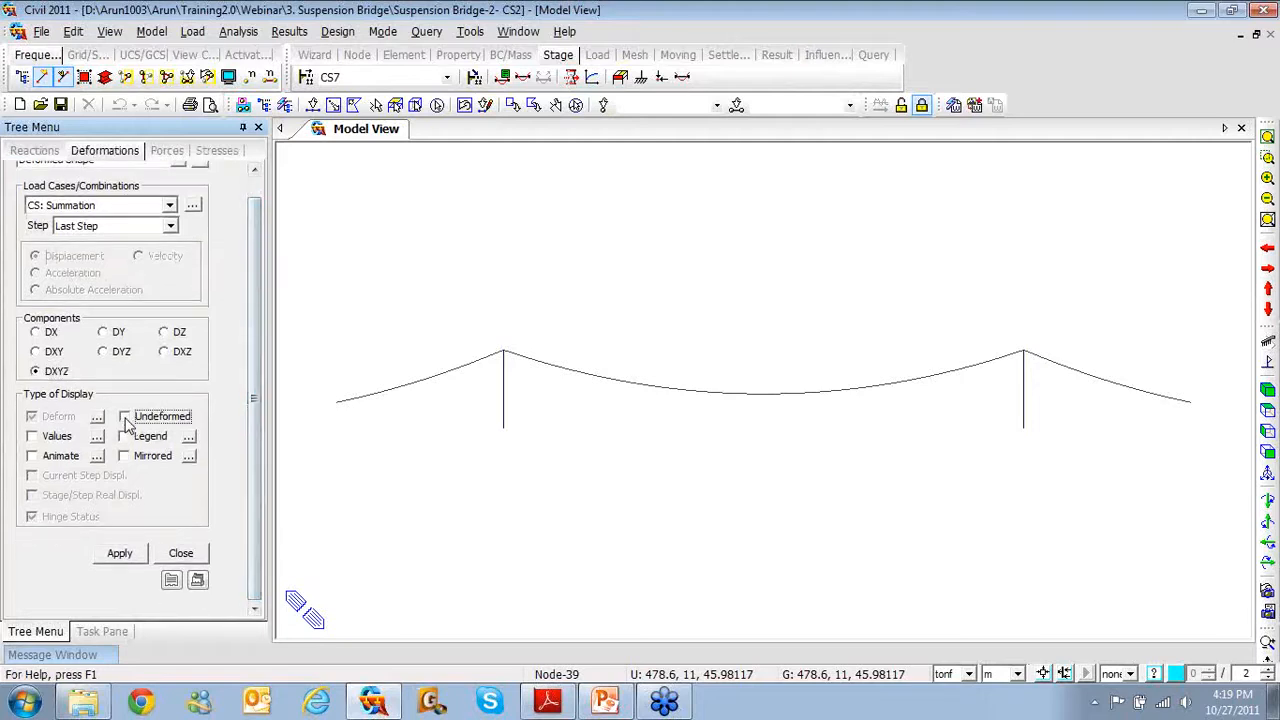
{"action": "left_click", "coordinate": [124, 437]}
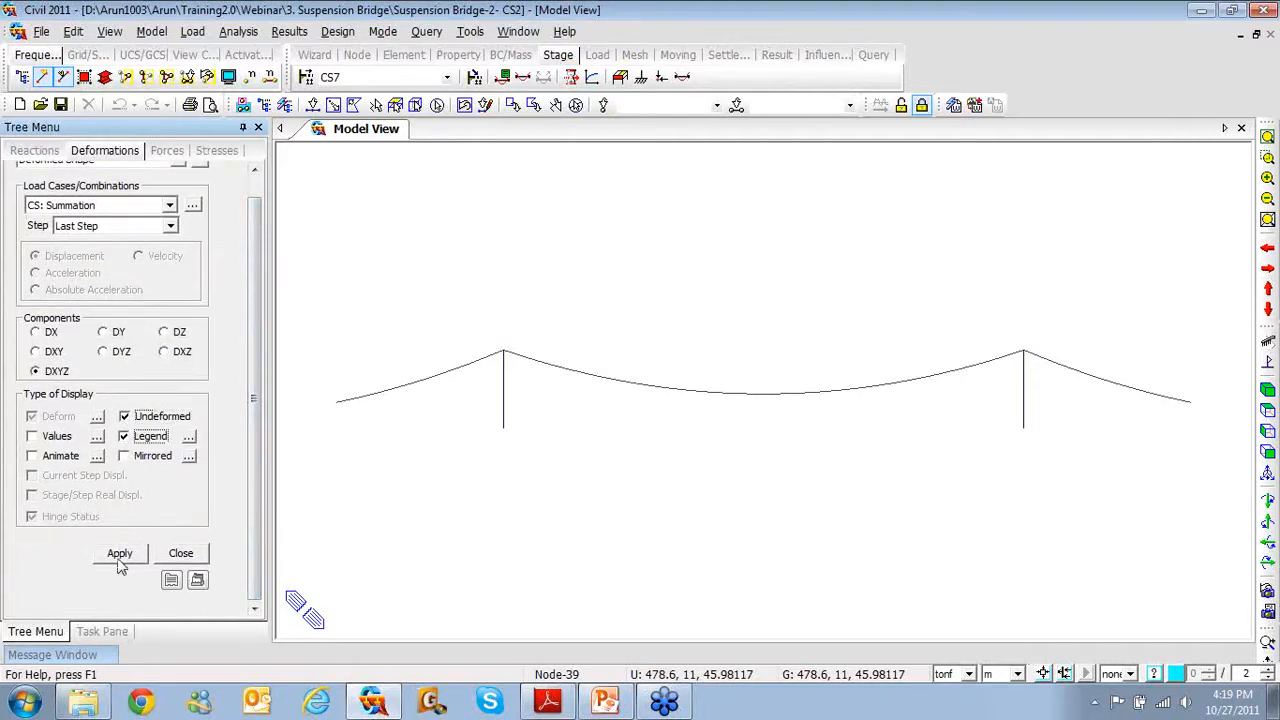
{"action": "left_click", "coordinate": [119, 555]}
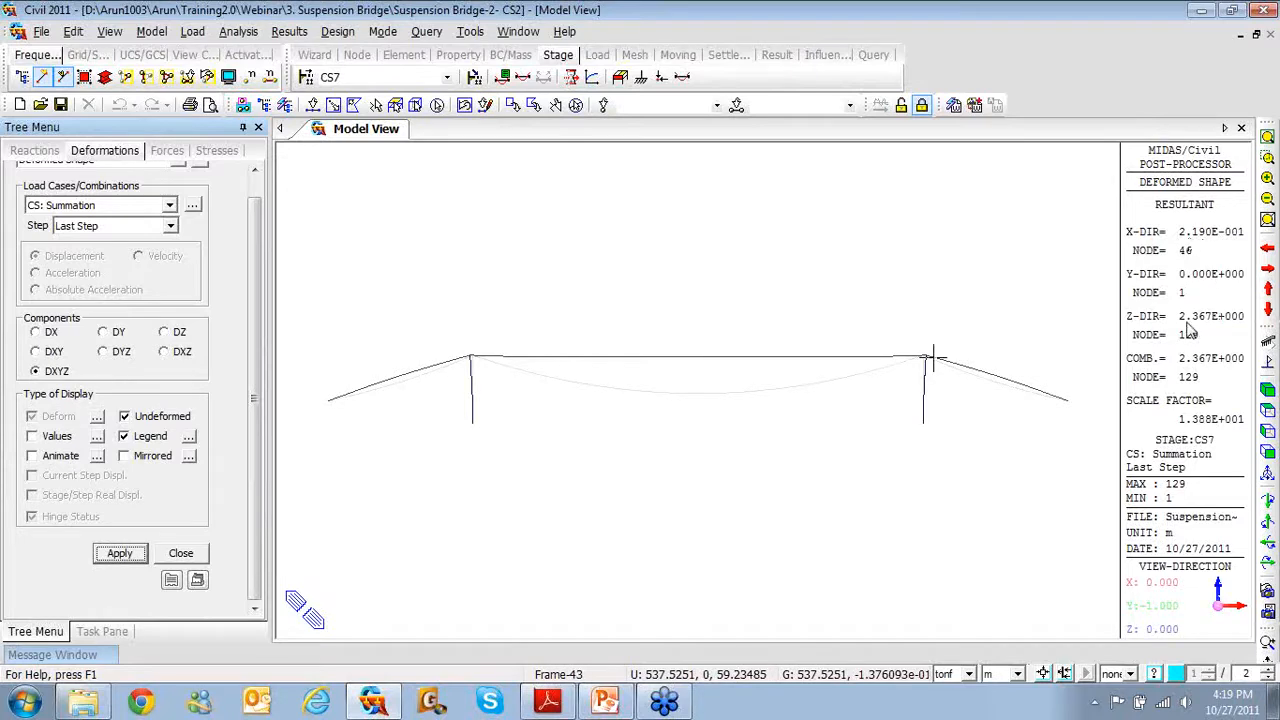
Set the deformation scale factor to 0.2
{"action": "left_click", "coordinate": [97, 417]}
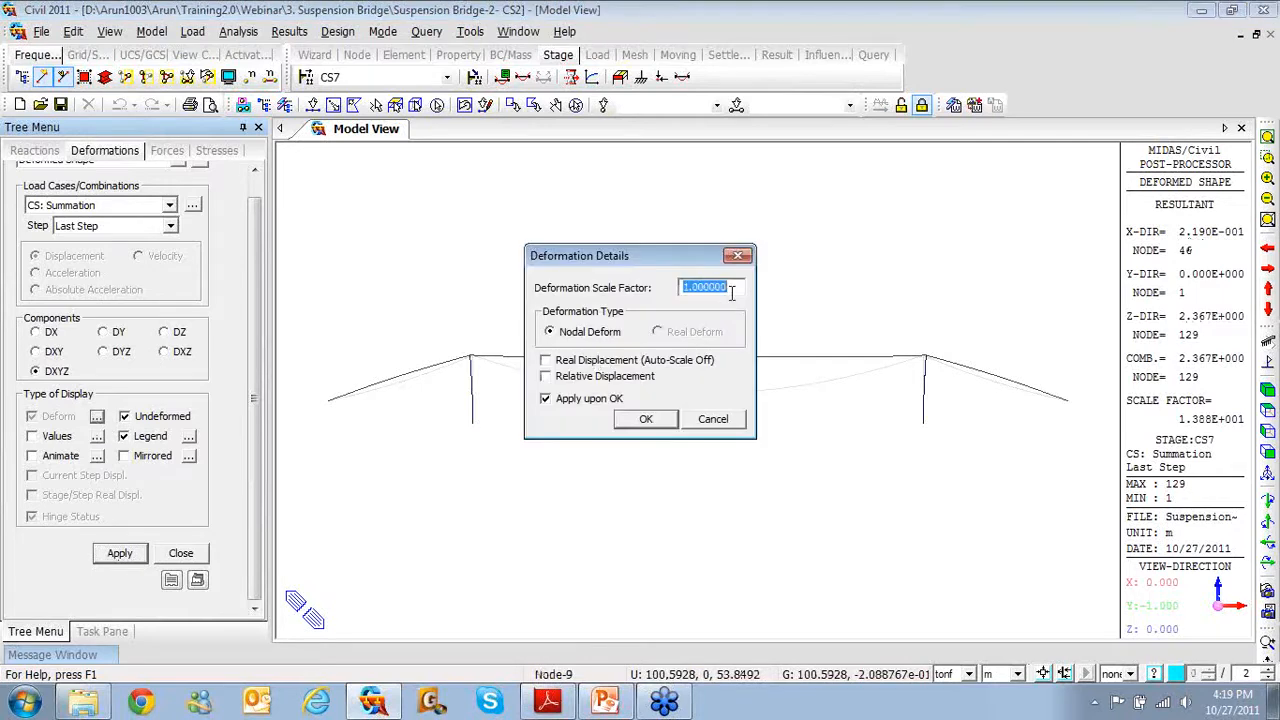
{"action": "type", "text": "0.2"}
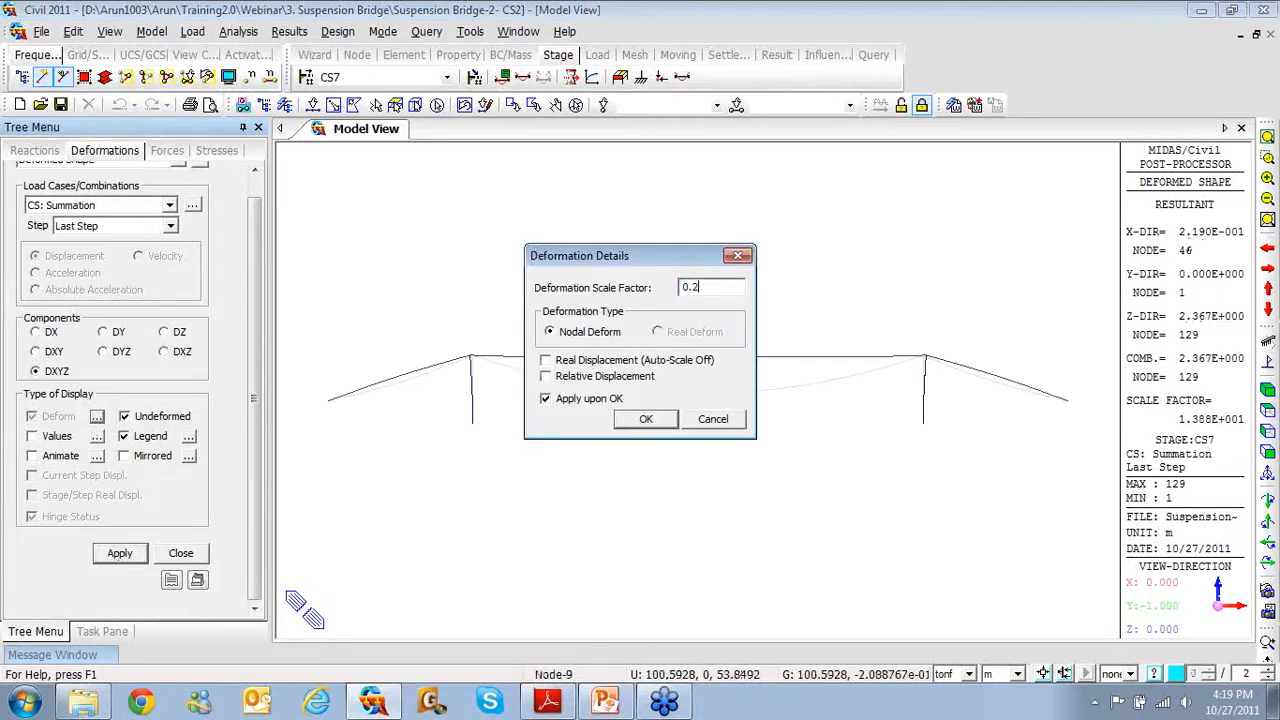
{"action": "left_click", "coordinate": [653, 418]}
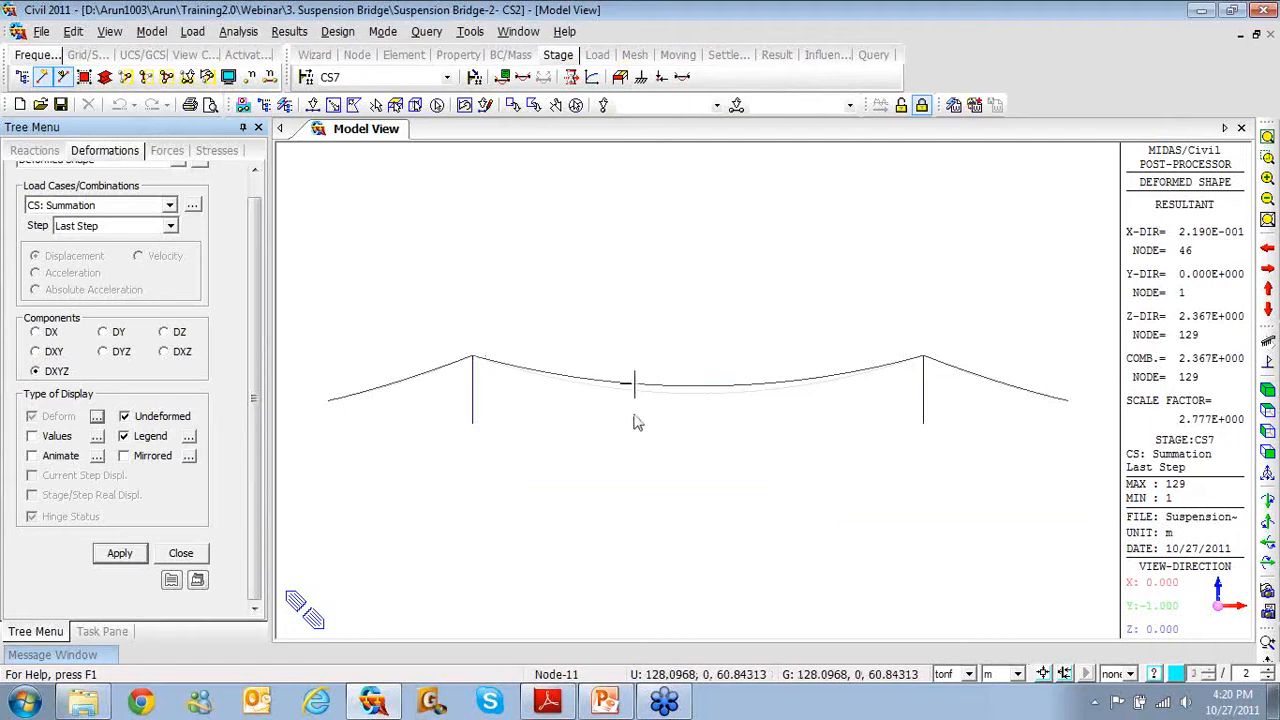
{"action": "mouse_move", "coordinate": [684, 399]}
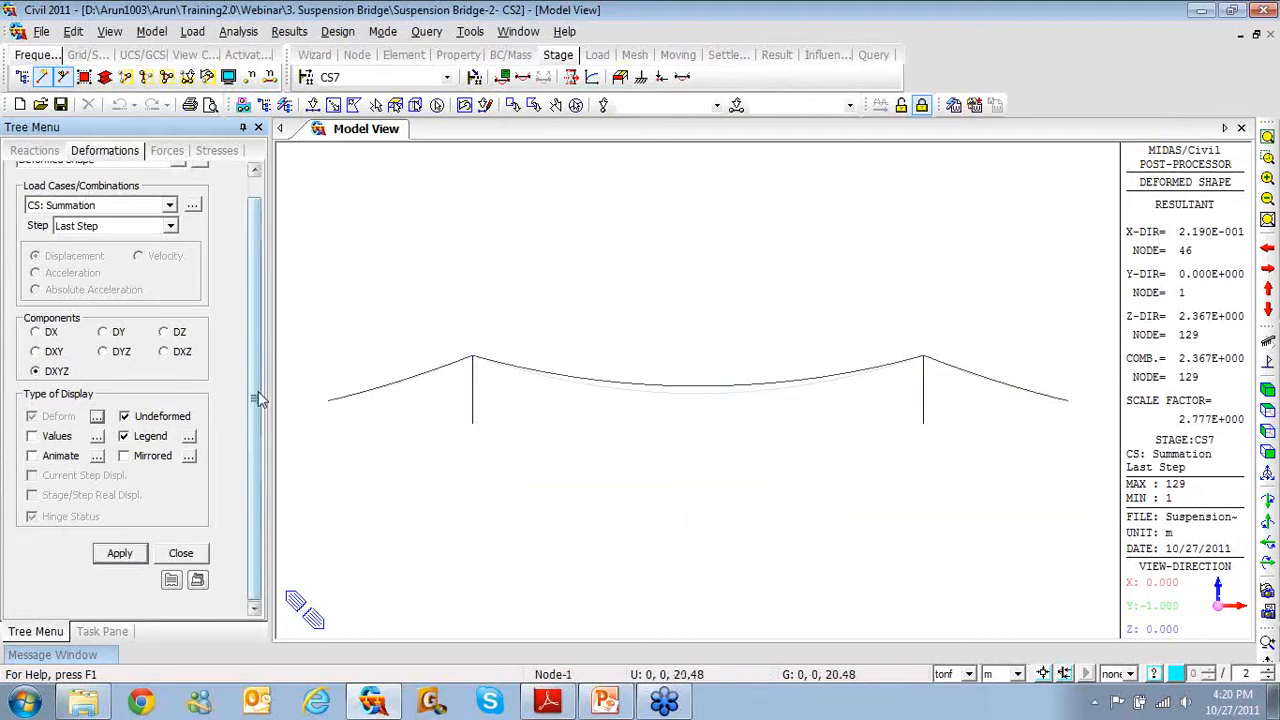
{"action": "scroll", "coordinate": [258, 390], "scroll_direction": "up", "scroll_amount": 1}
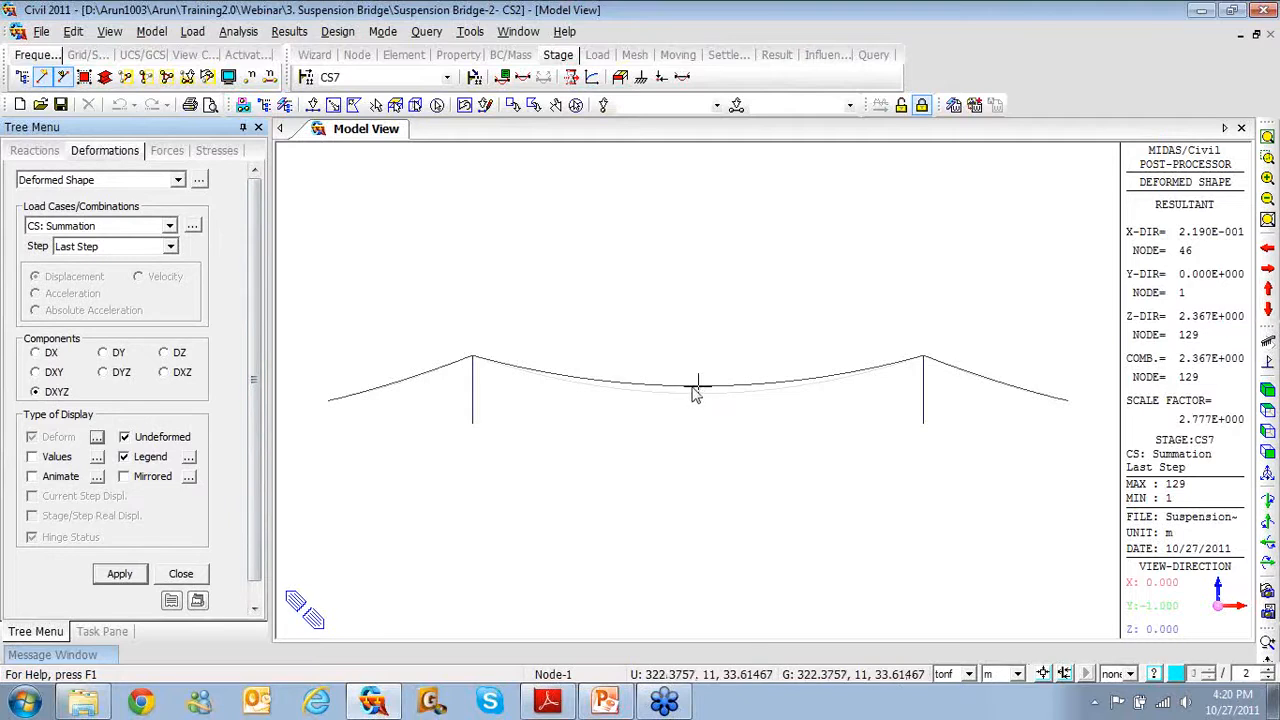
{"action": "left_click", "coordinate": [289, 32]}
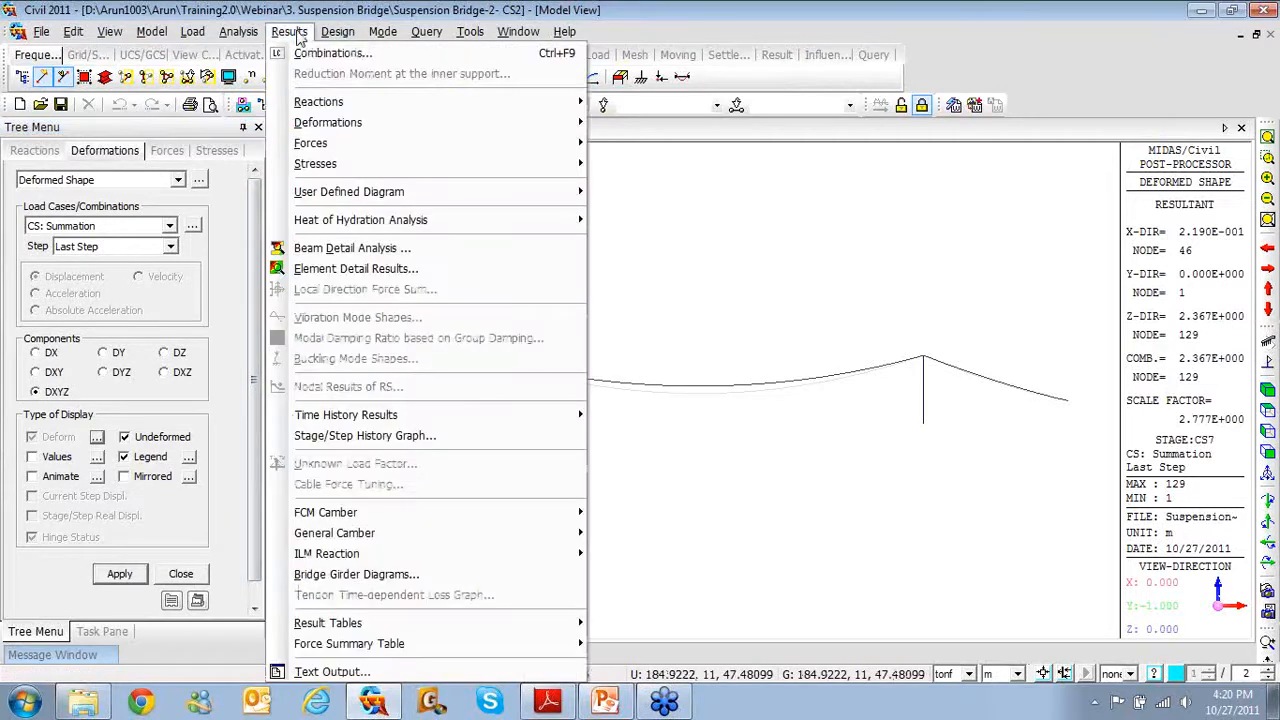
Add a stage history displacement function named Sag that tracks node 27's DZ displacement
{"action": "left_click", "coordinate": [362, 437]}
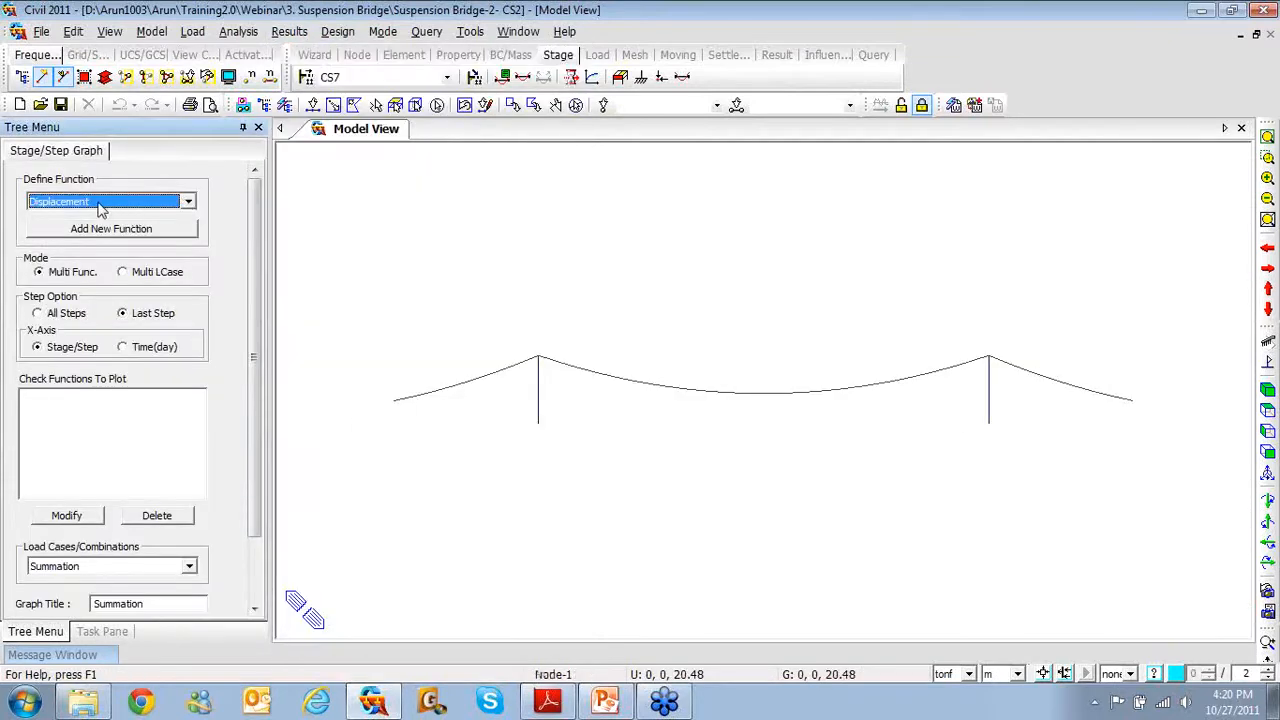
{"action": "left_click", "coordinate": [100, 232]}
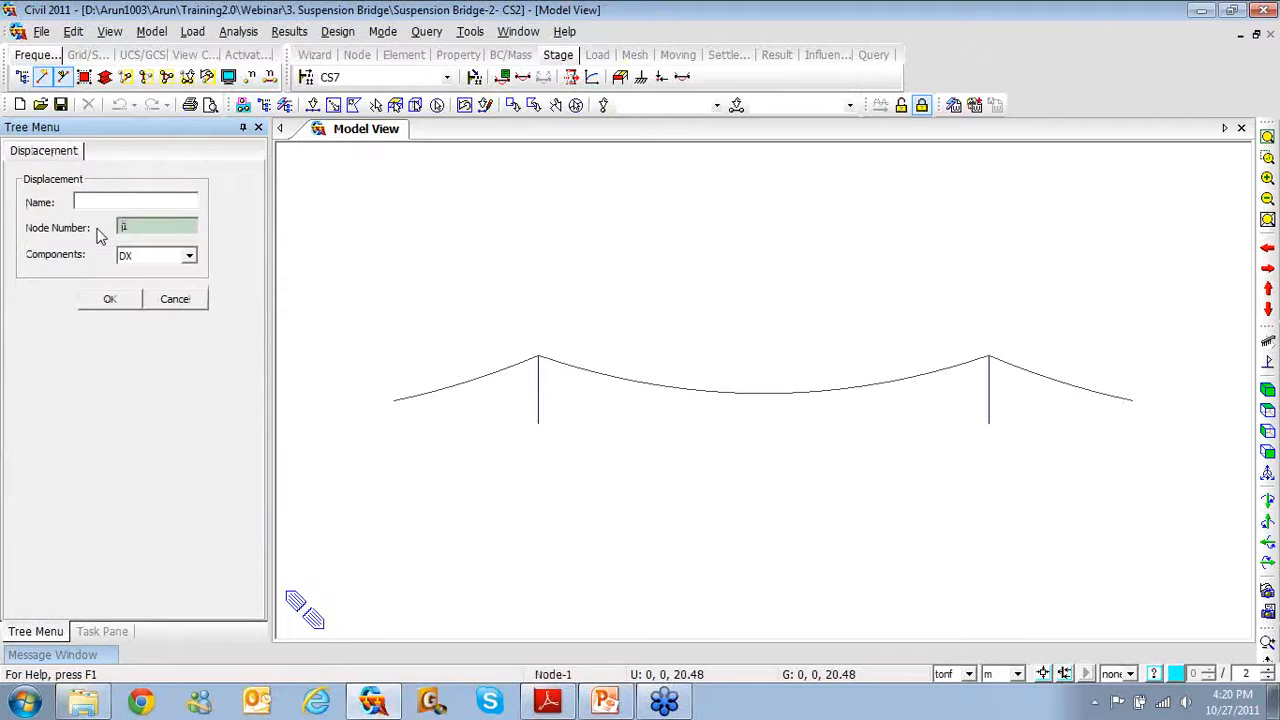
{"action": "left_click", "coordinate": [96, 203]}
{"action": "type", "text": "27"}
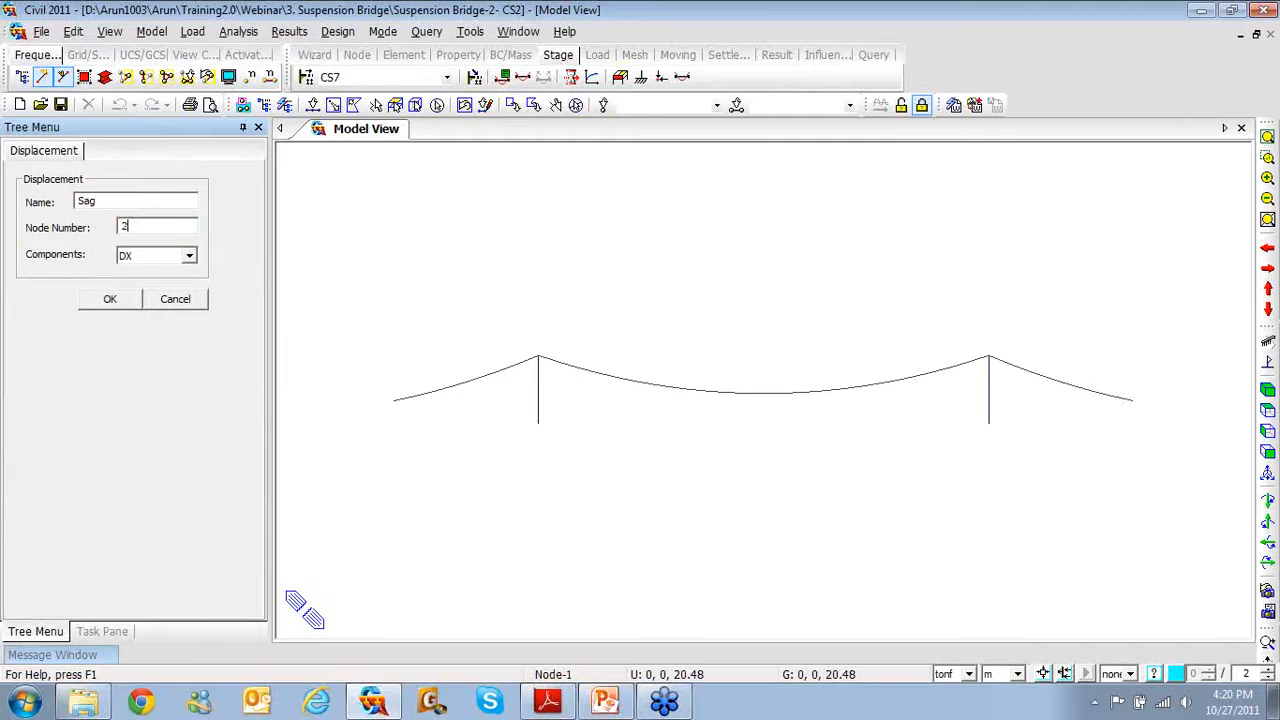
{"action": "left_click", "coordinate": [150, 258]}
{"action": "left_click", "coordinate": [140, 302]}
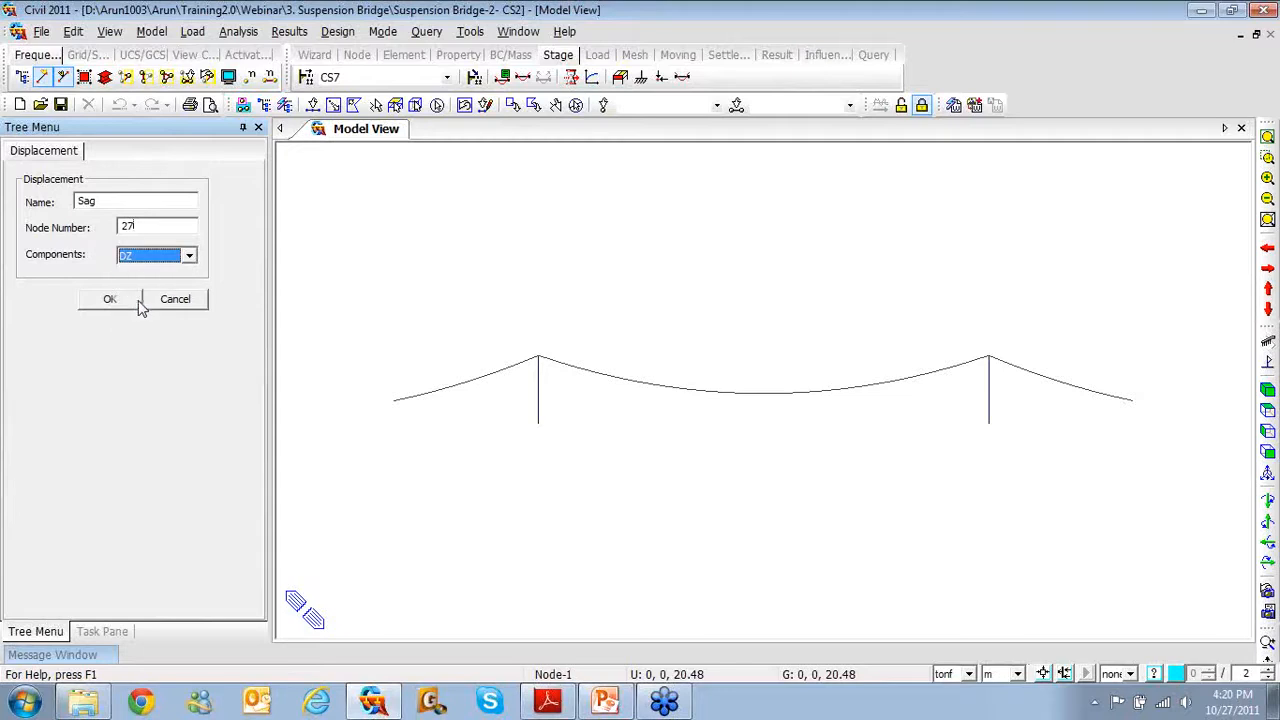
{"action": "left_click", "coordinate": [134, 302]}
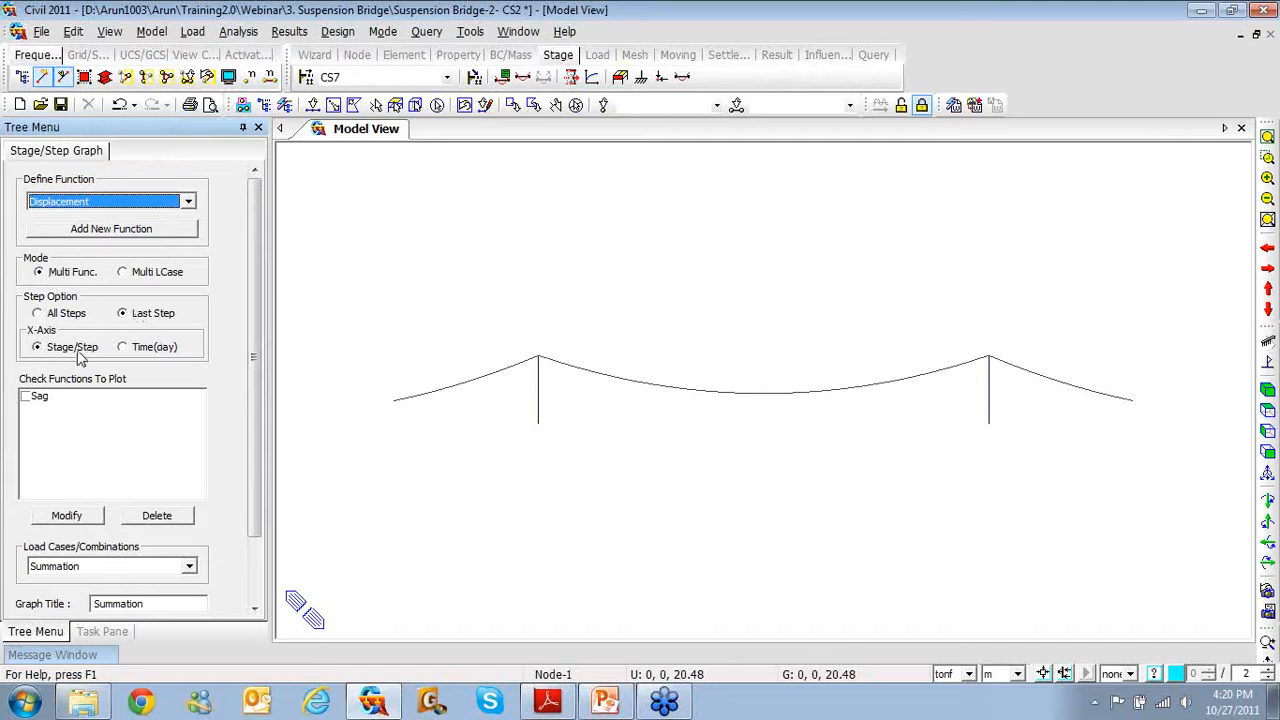
Tick Sag for plotting, set the graph title to 'Sag', and plot it across CS0–CS7
{"action": "scroll", "coordinate": [260, 377], "scroll_direction": "down", "scroll_amount": 2}
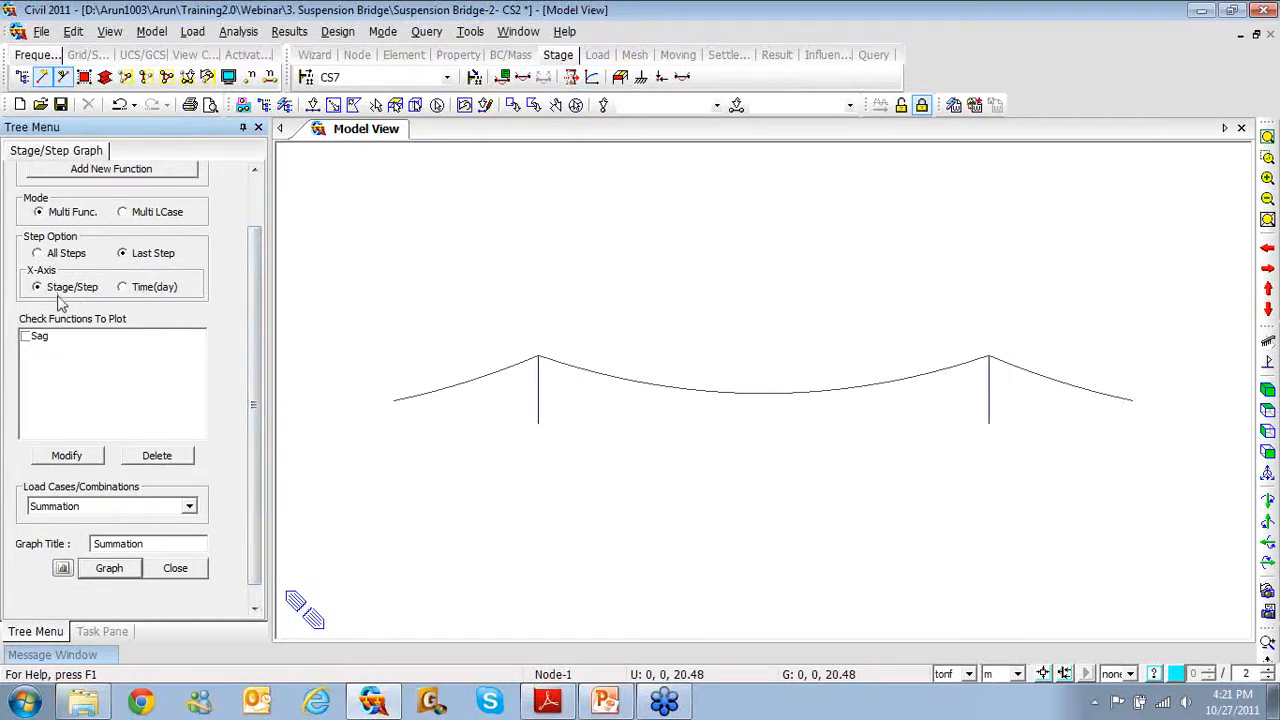
{"action": "left_click", "coordinate": [26, 337]}
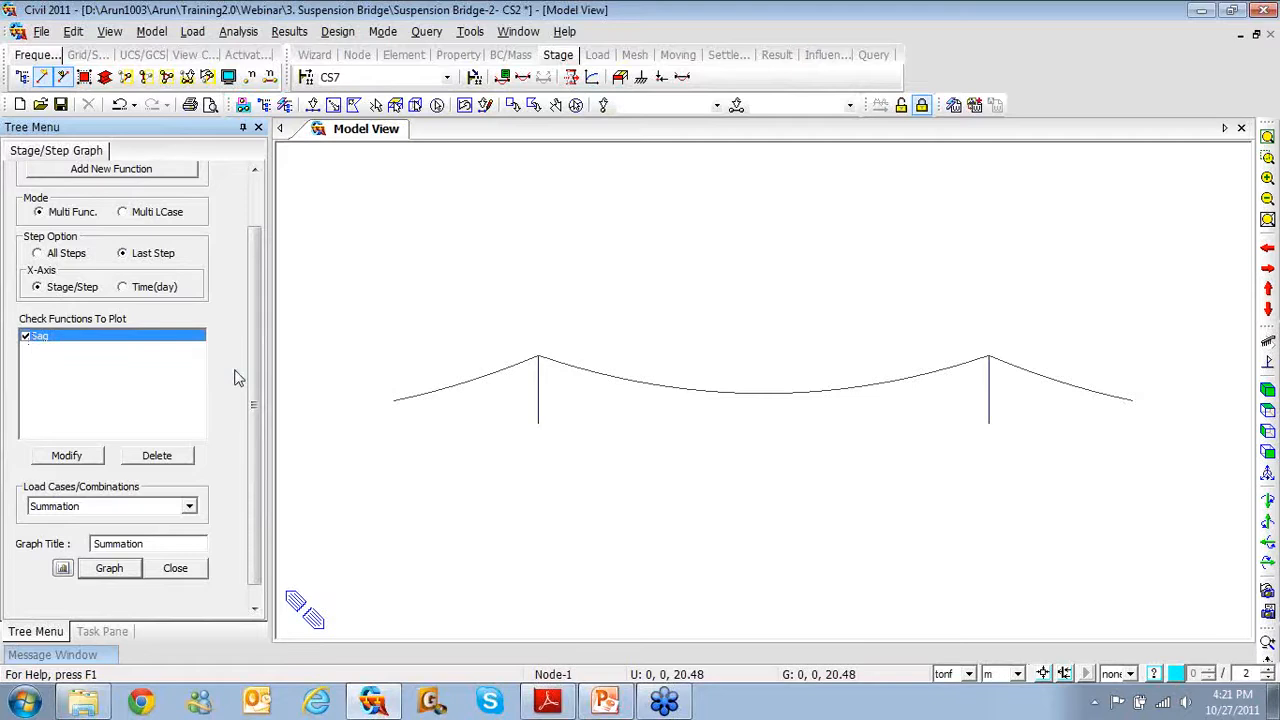
{"action": "scroll", "coordinate": [245, 400], "scroll_direction": "down", "scroll_amount": 1}
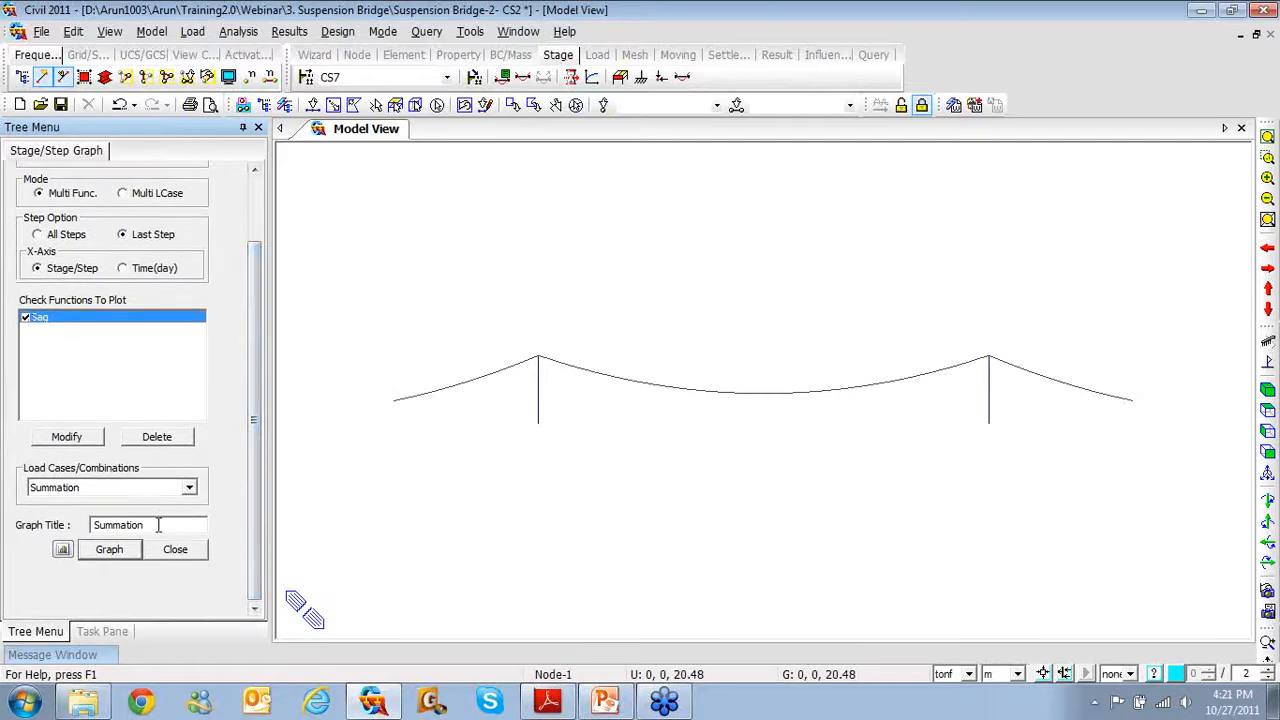
{"action": "left_click_drag", "start_coordinate": [158, 524], "coordinate": [57, 523]}
{"action": "type", "text": "Sag"}
{"action": "left_click", "coordinate": [108, 550]}
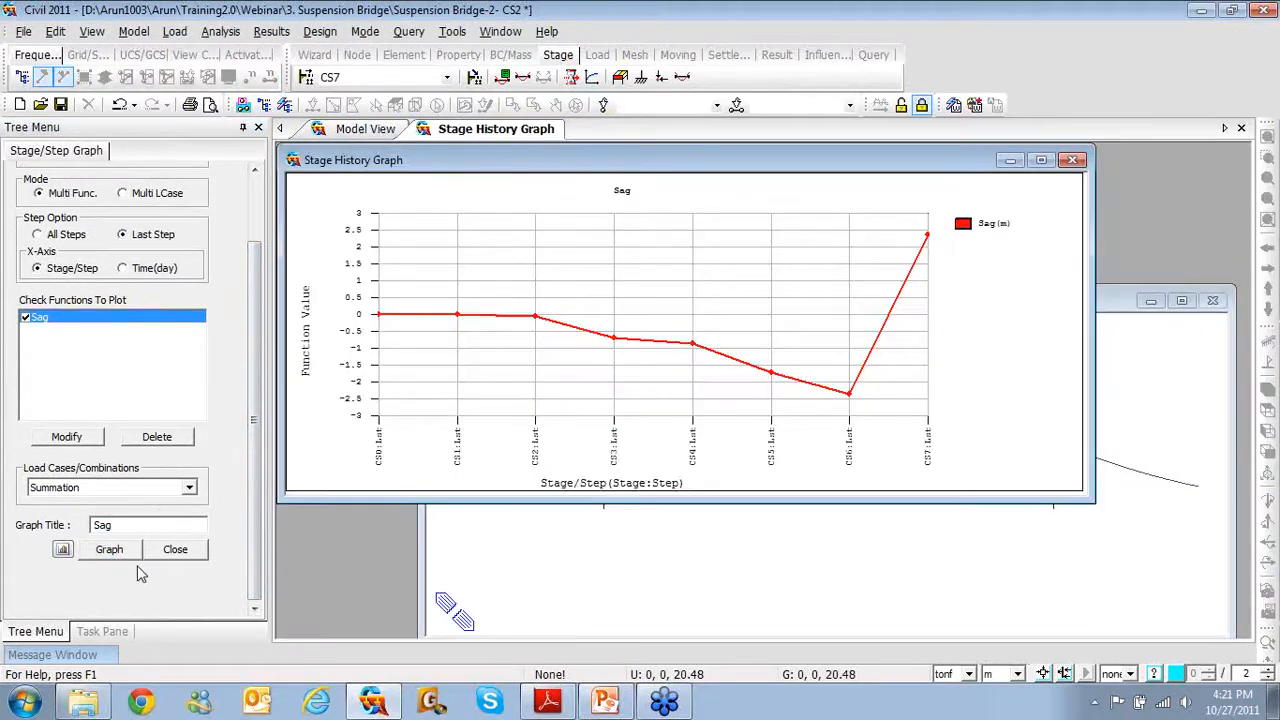
Maximize the Sag stage history graph to review it, then close it
{"action": "left_click", "coordinate": [1041, 161]}
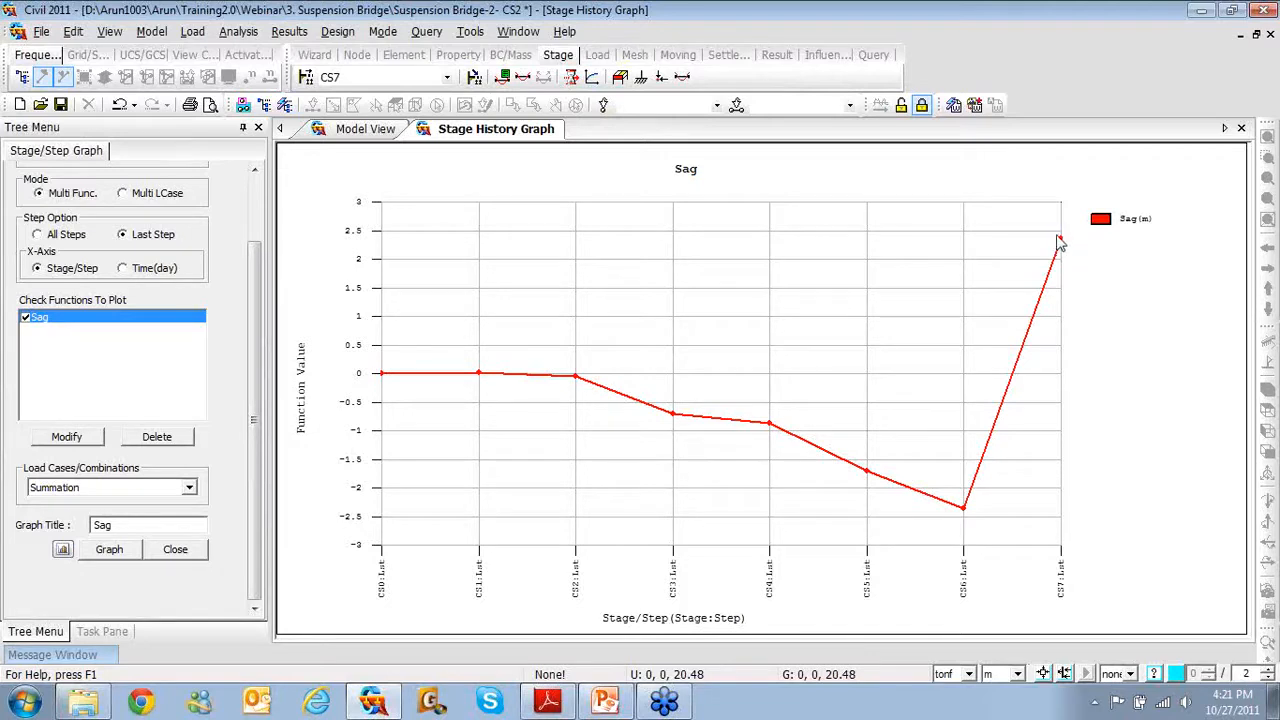
{"action": "mouse_move", "coordinate": [968, 514]}
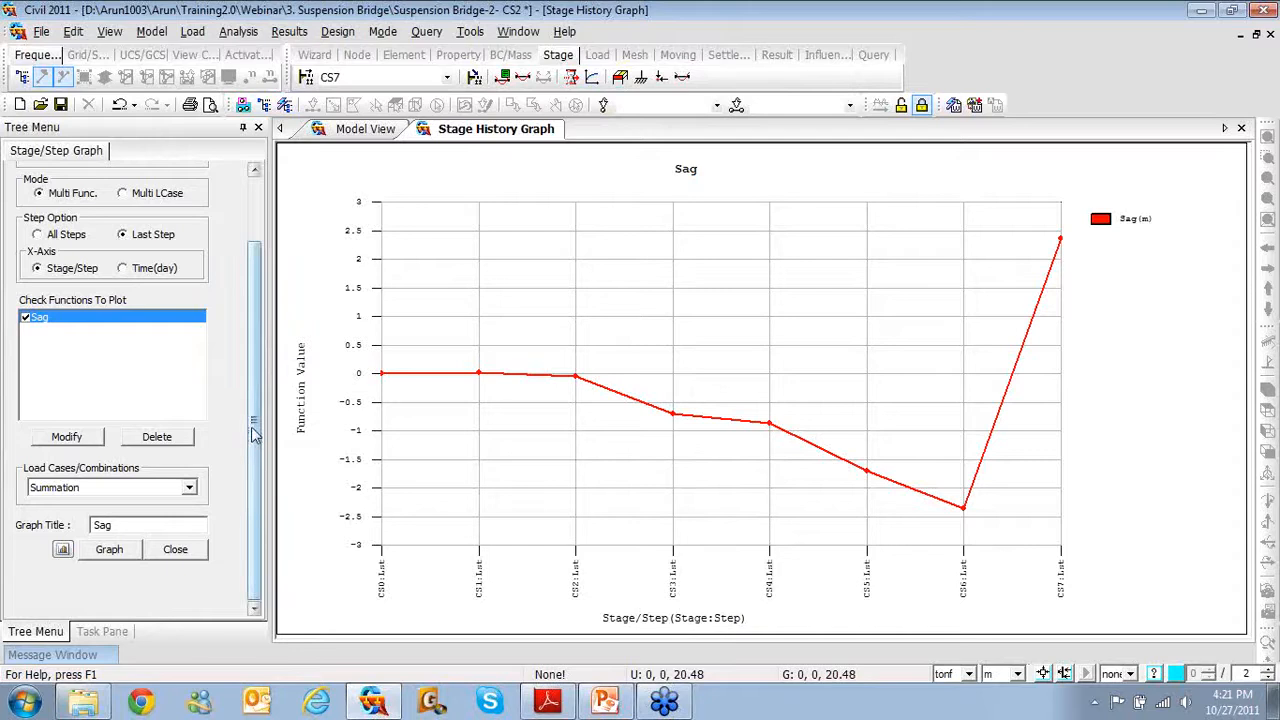
{"action": "left_click", "coordinate": [1241, 129]}
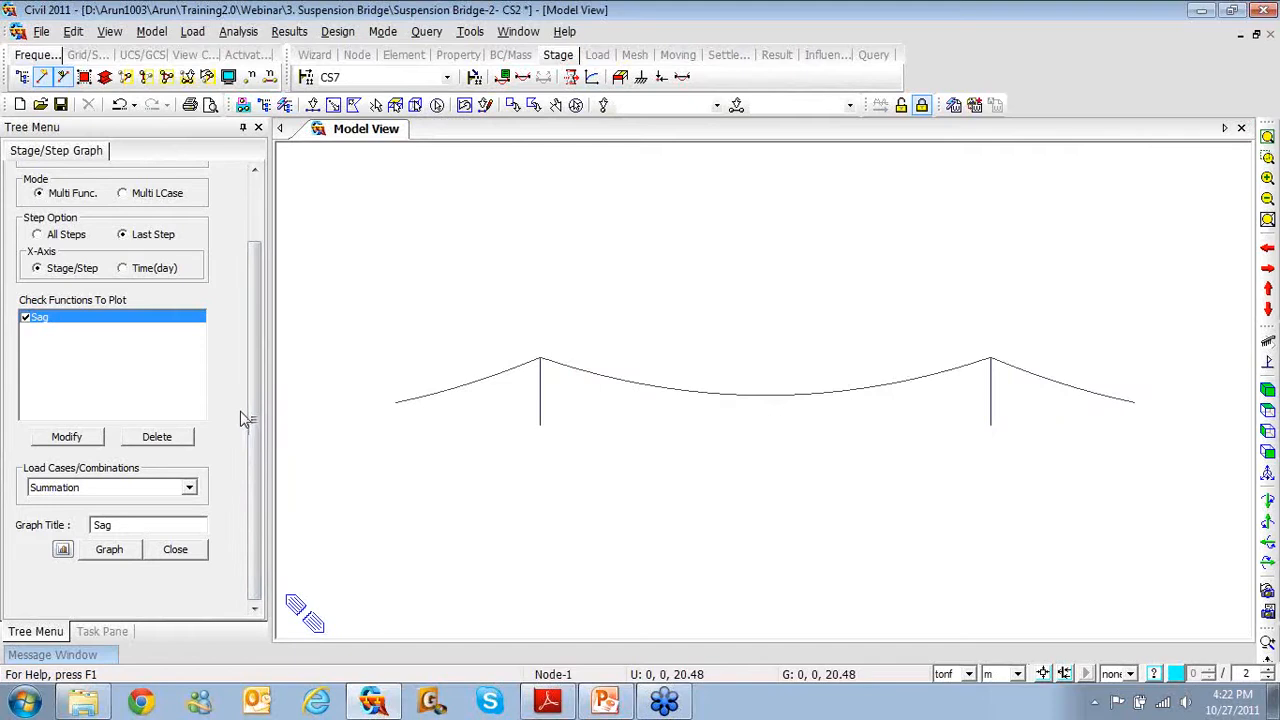
Bring up the Deformations panel for the CS7 CS: Summation DXYZ deformed shape
{"action": "right_click", "coordinate": [412, 191]}
{"action": "mouse_move", "coordinate": [493, 229]}
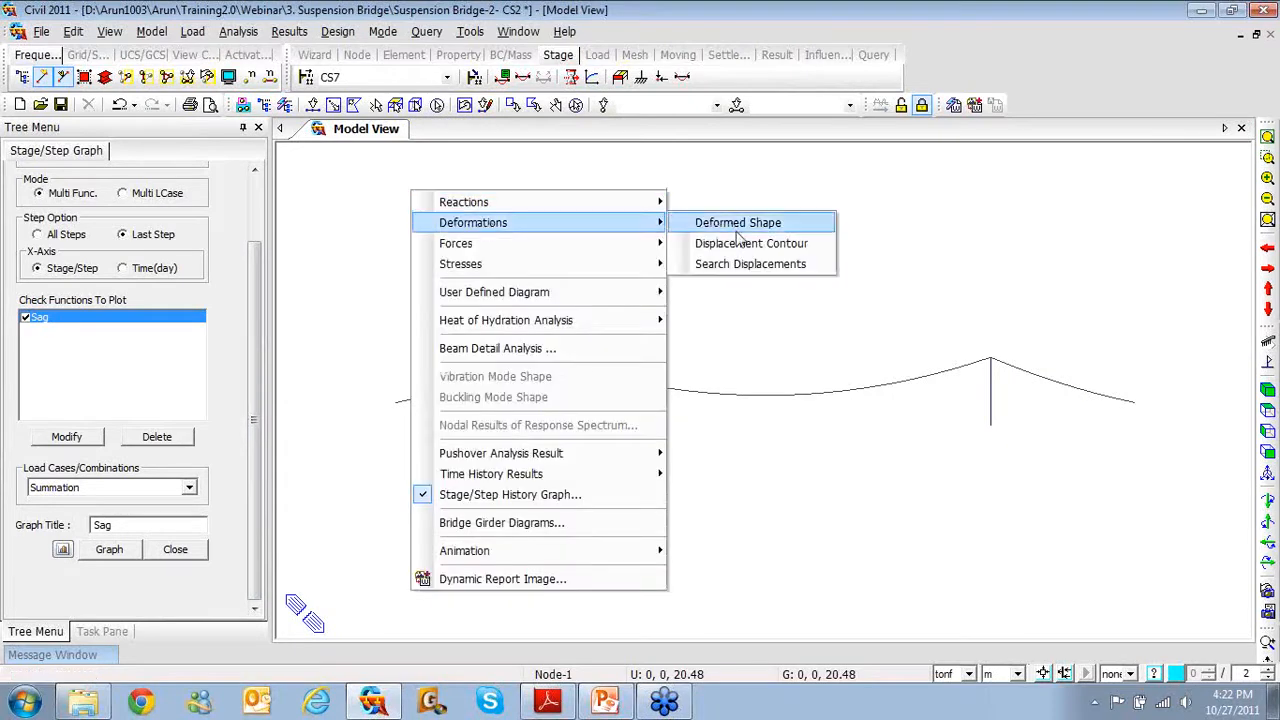
{"action": "left_click", "coordinate": [705, 222]}
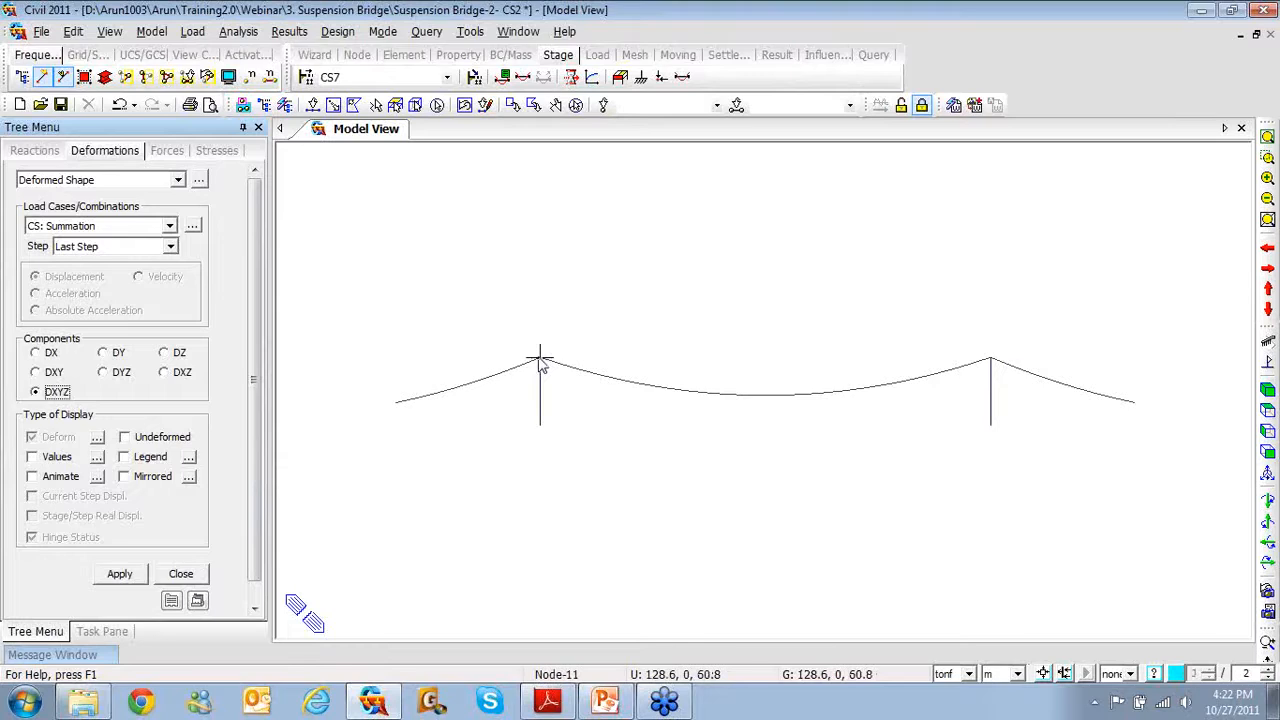
{"action": "mouse_move", "coordinate": [539, 362]}
{"action": "mouse_move", "coordinate": [465, 356]}
{"action": "mouse_move", "coordinate": [539, 357]}
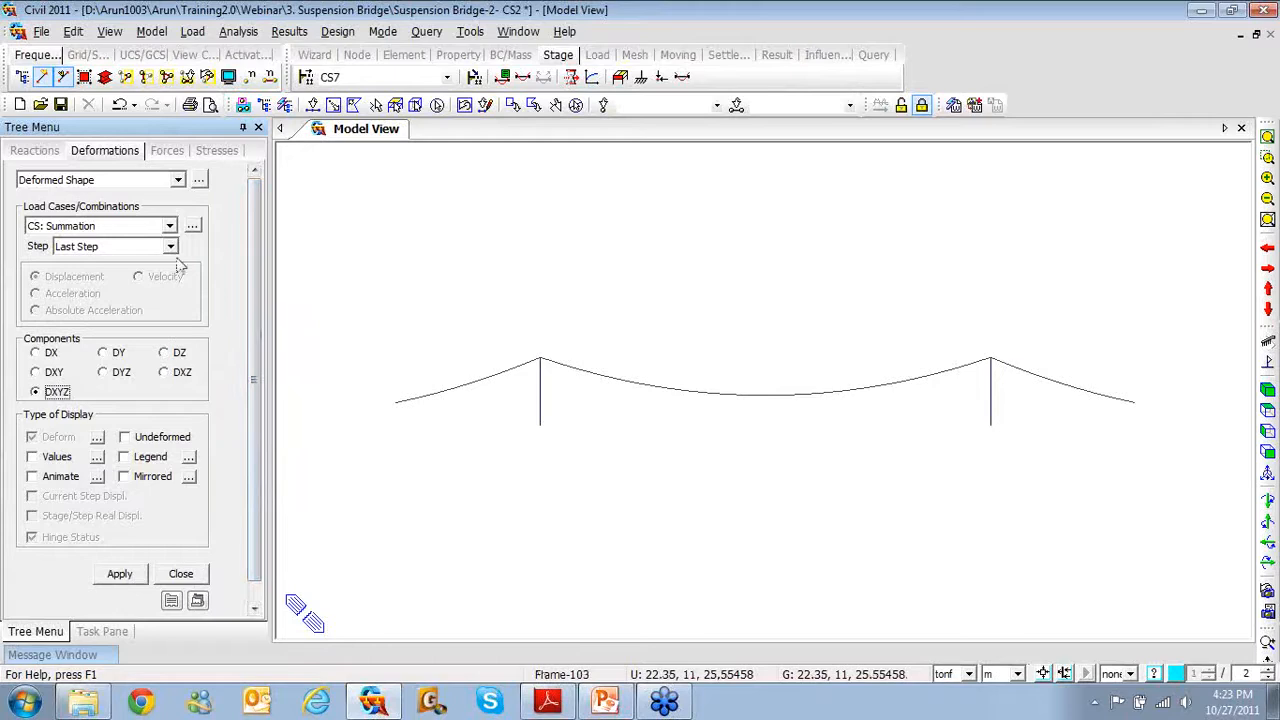
Plot the DX deformed shape with undeformed outline and legend, peaking at 0.219 at node 46
{"action": "left_click", "coordinate": [125, 439]}
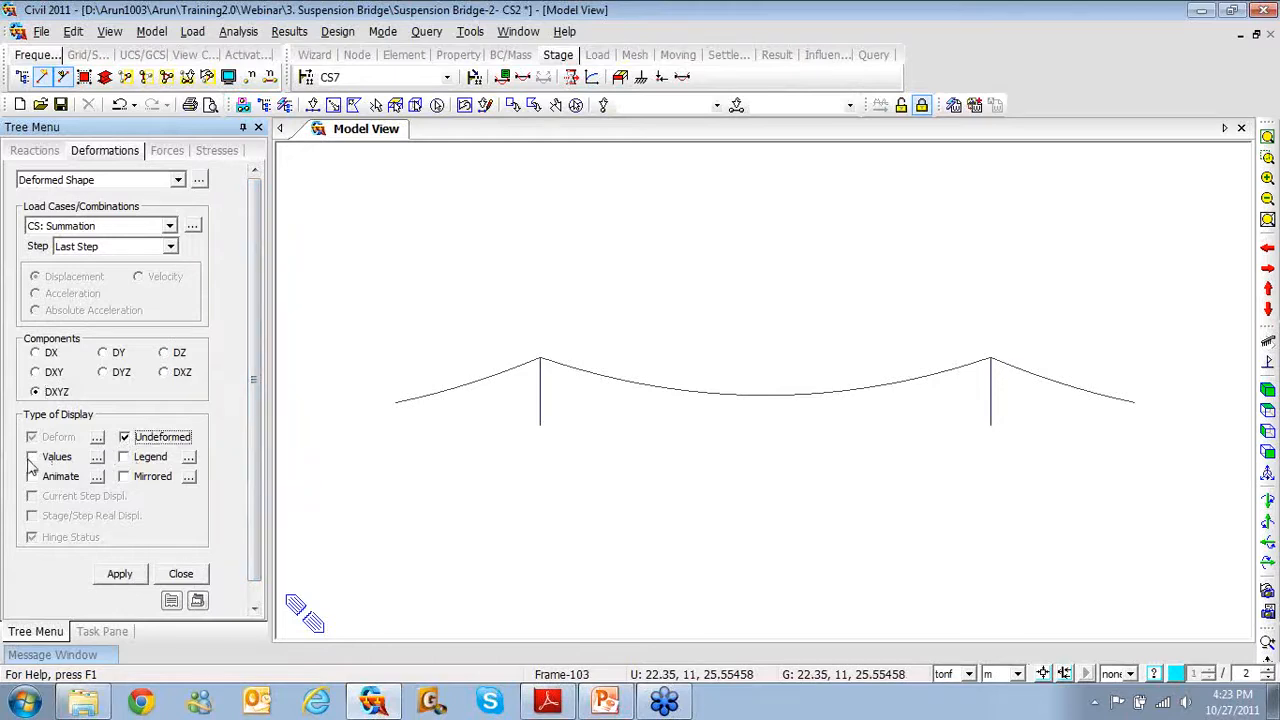
{"action": "left_click", "coordinate": [125, 458]}
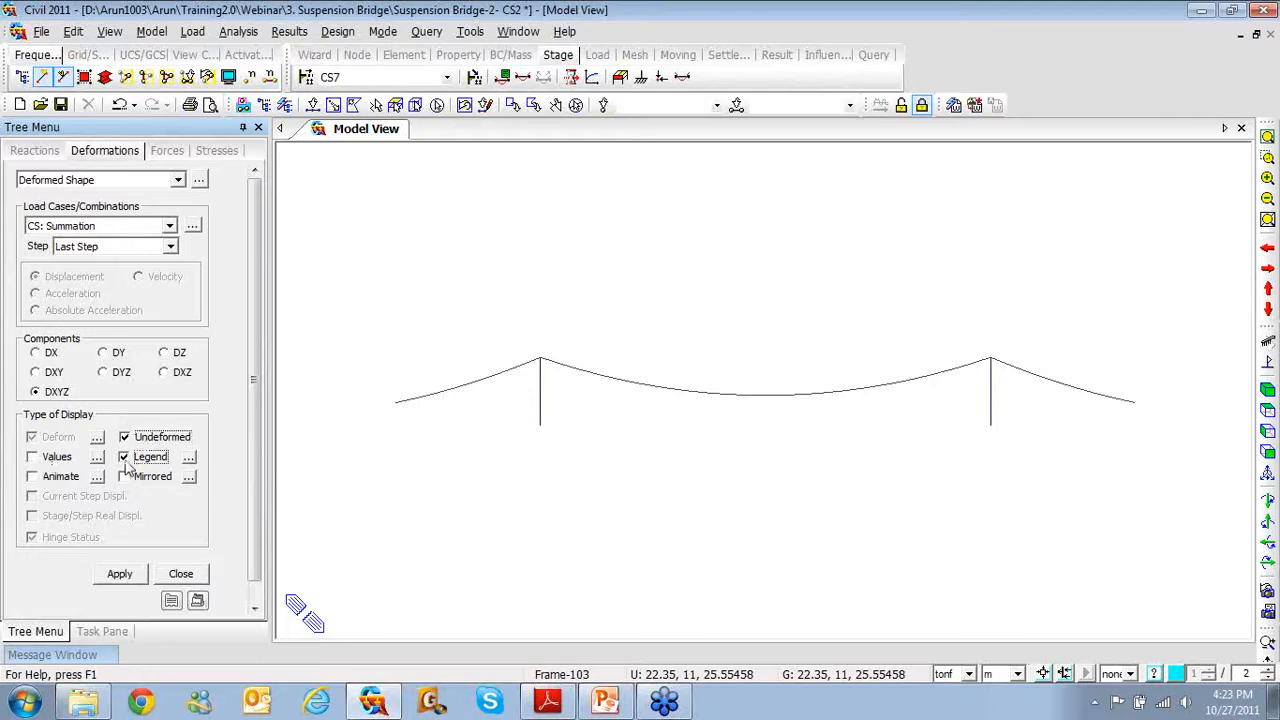
{"action": "left_click", "coordinate": [34, 353]}
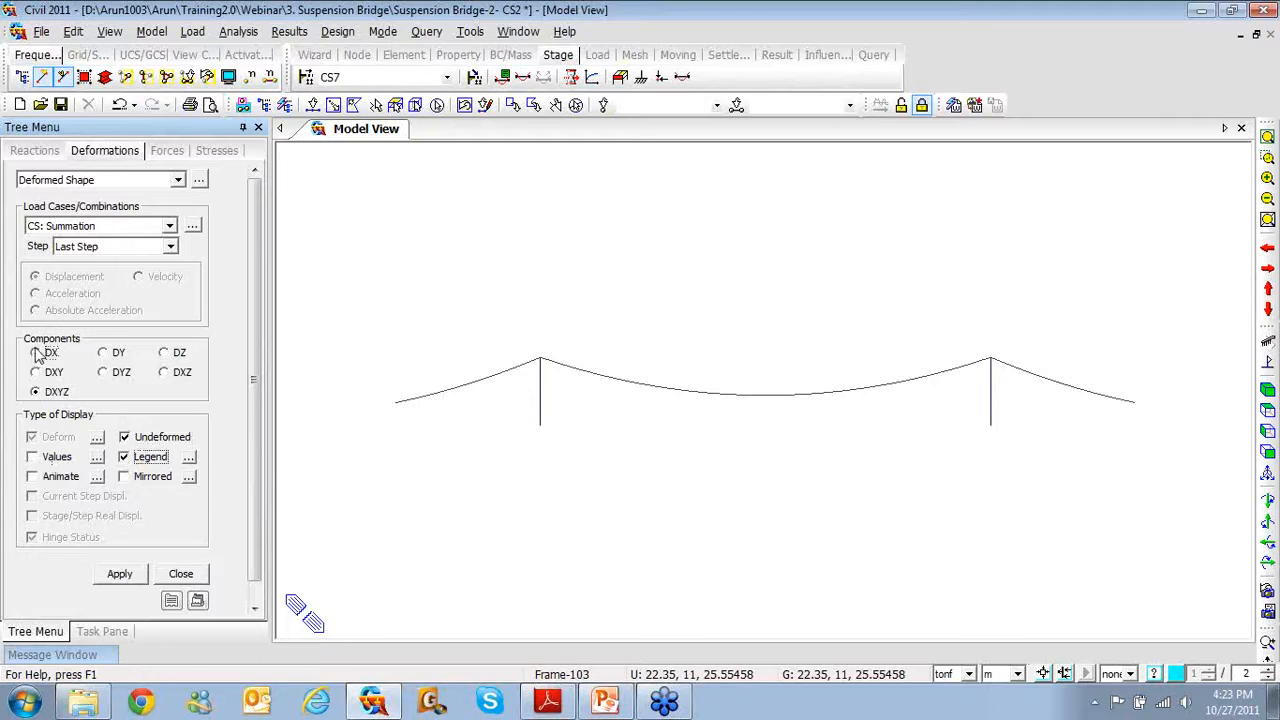
{"action": "left_click", "coordinate": [119, 574]}
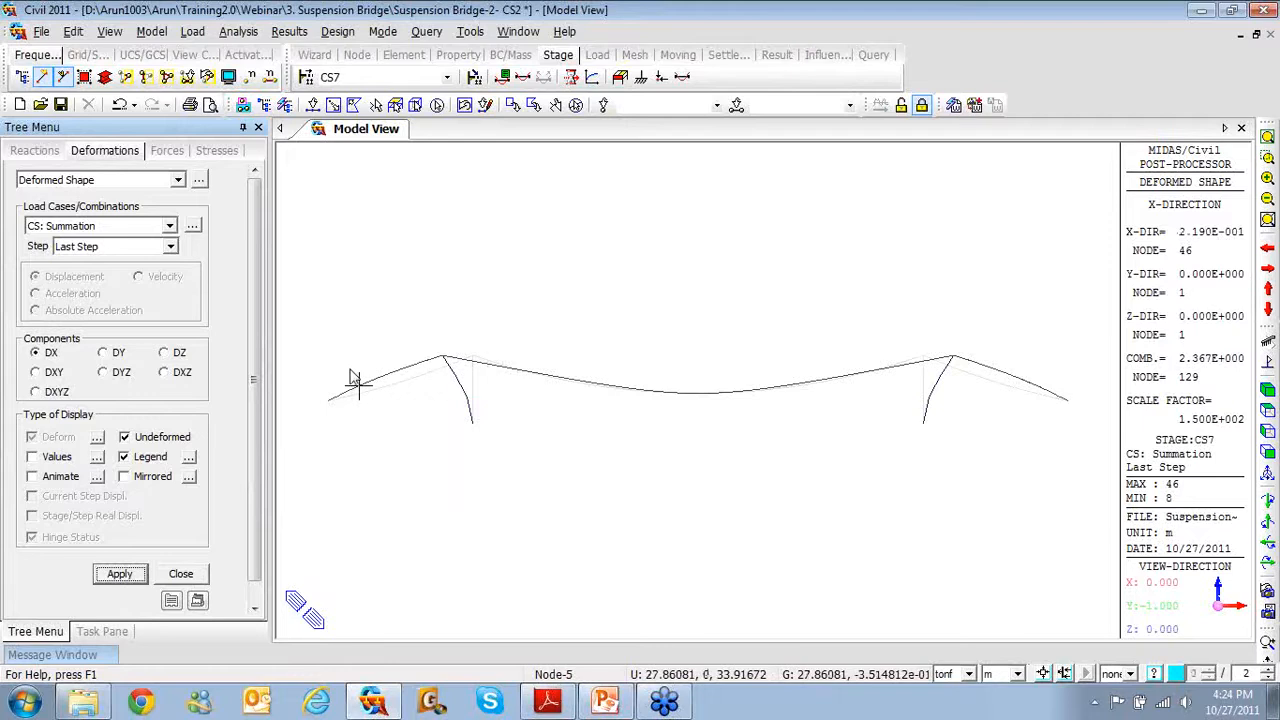
{"action": "mouse_move", "coordinate": [354, 378]}
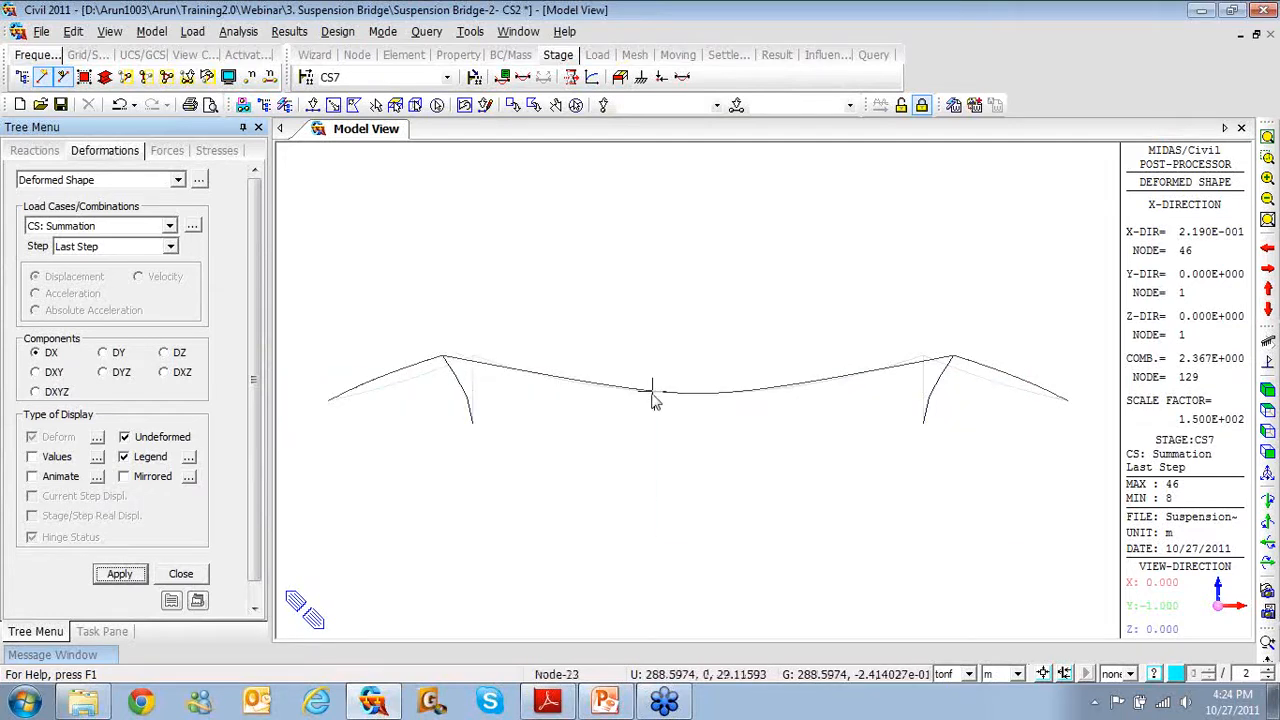
{"action": "mouse_move", "coordinate": [651, 393]}
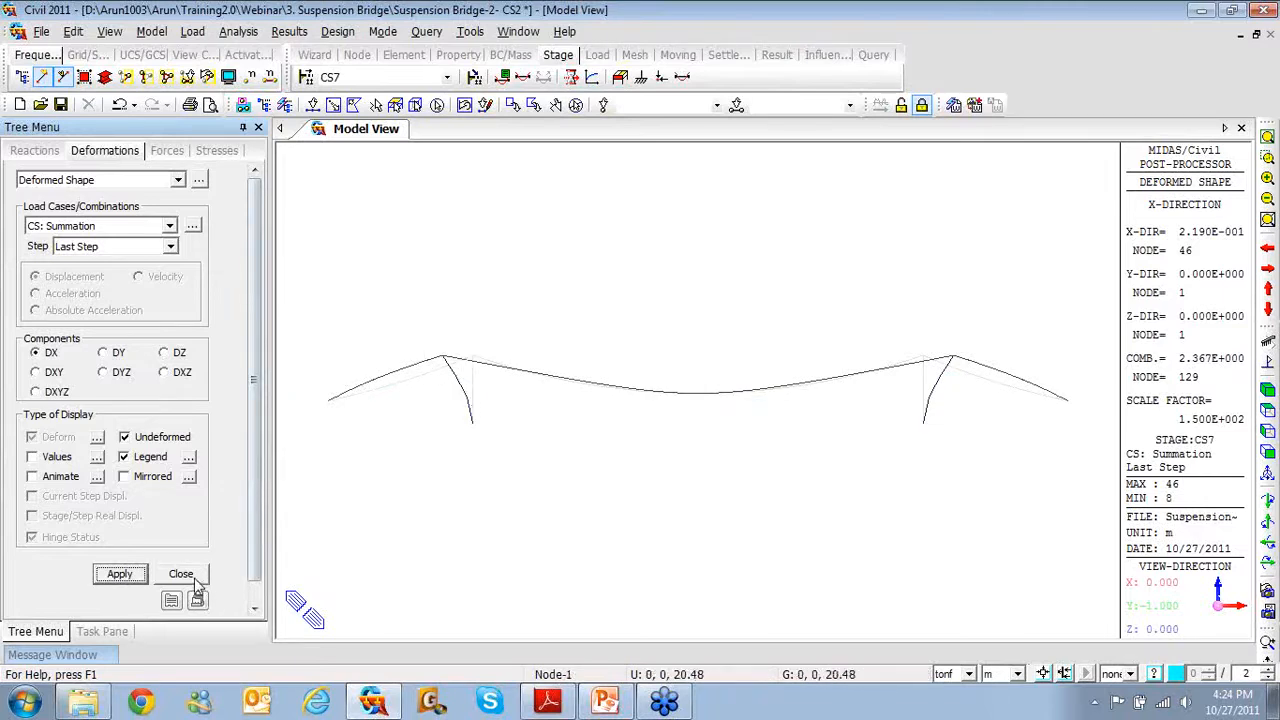
Add a new stage history displacement function named Right tower
{"action": "left_click", "coordinate": [290, 31]}
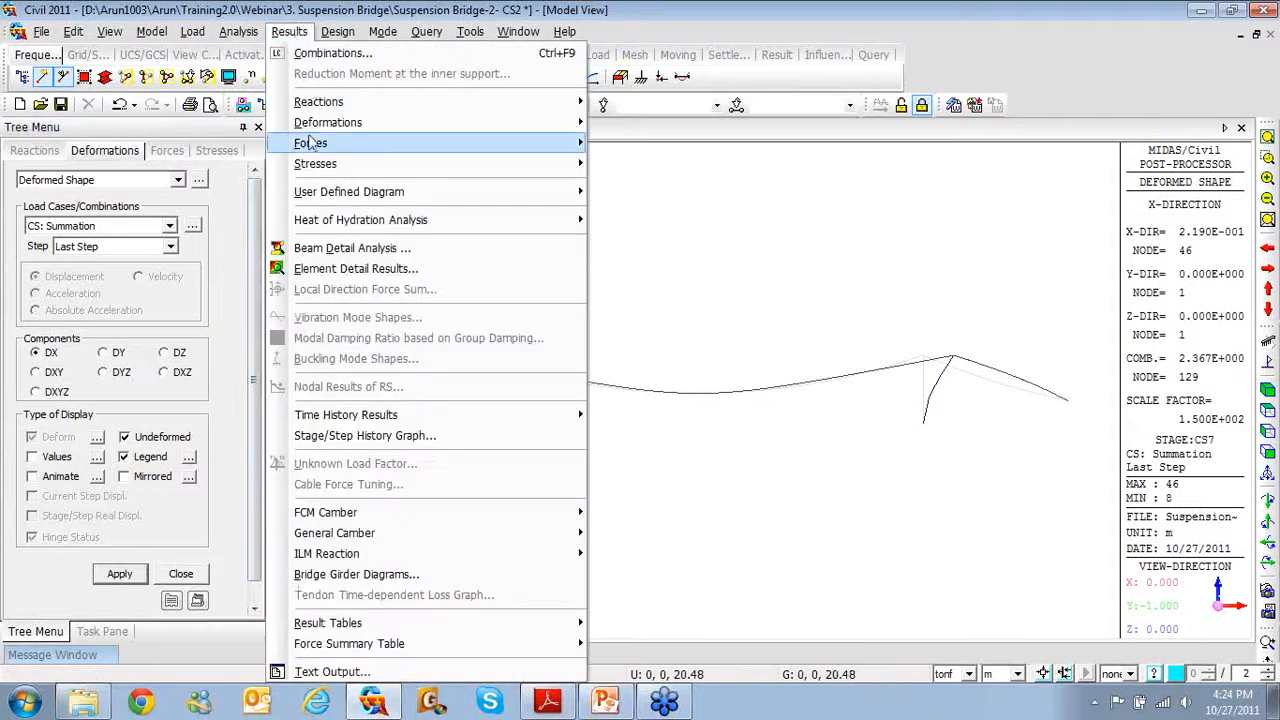
{"action": "left_click", "coordinate": [348, 438]}
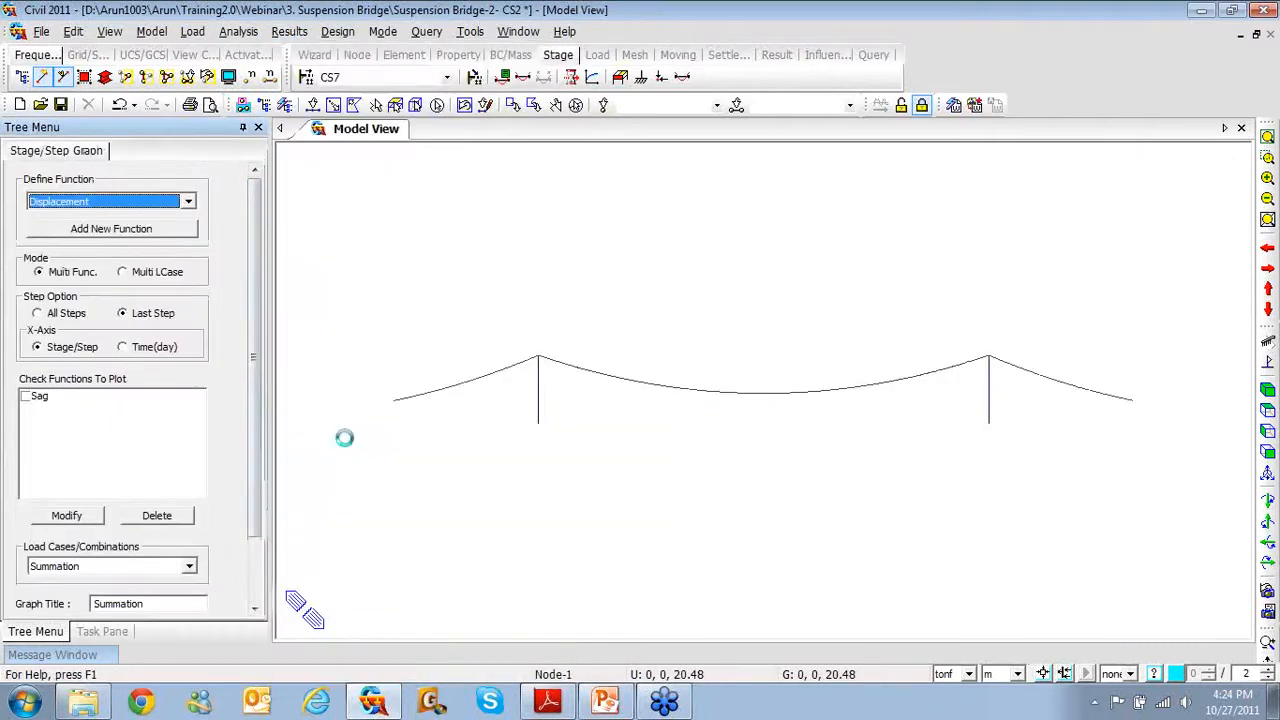
{"action": "left_click", "coordinate": [140, 230]}
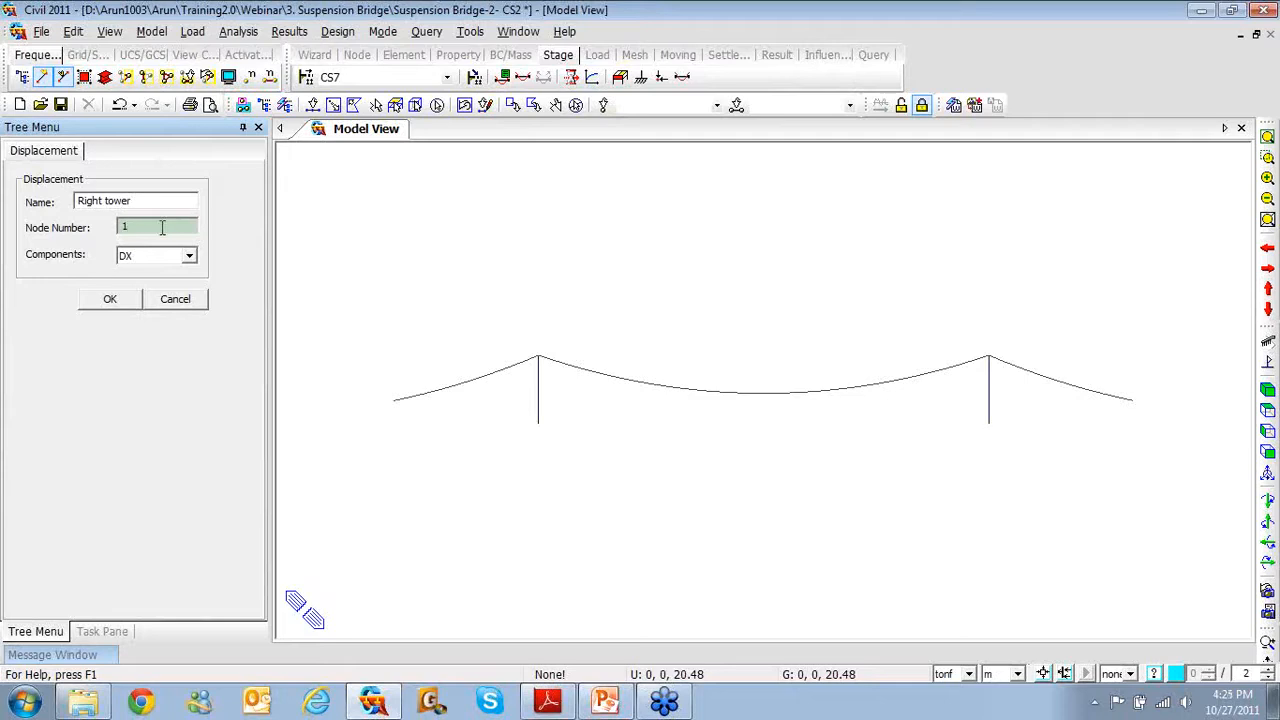
{"action": "key", "text": "BackSpace"}
{"action": "left_click", "coordinate": [117, 302]}
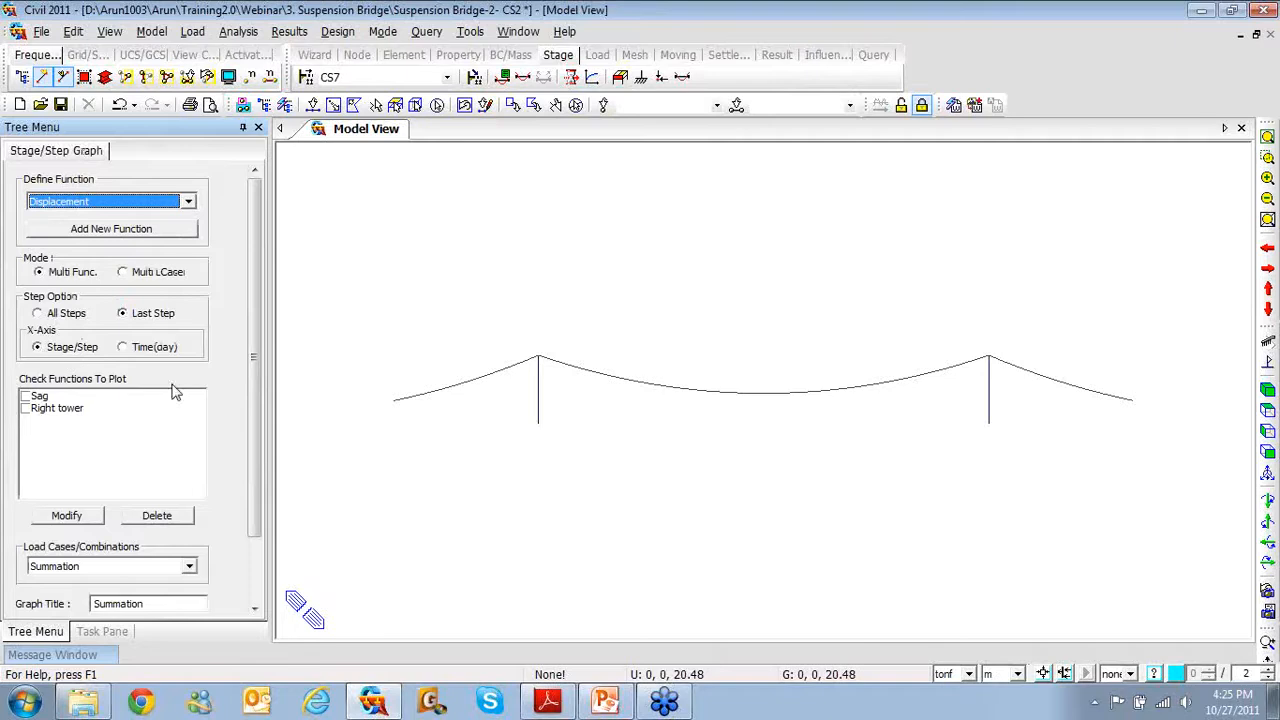
Tick Right tower for plotting and retitle the graph 'Sat Sack'
{"action": "left_click_drag", "start_coordinate": [253, 414], "coordinate": [253, 479]}
{"action": "left_click", "coordinate": [25, 329]}
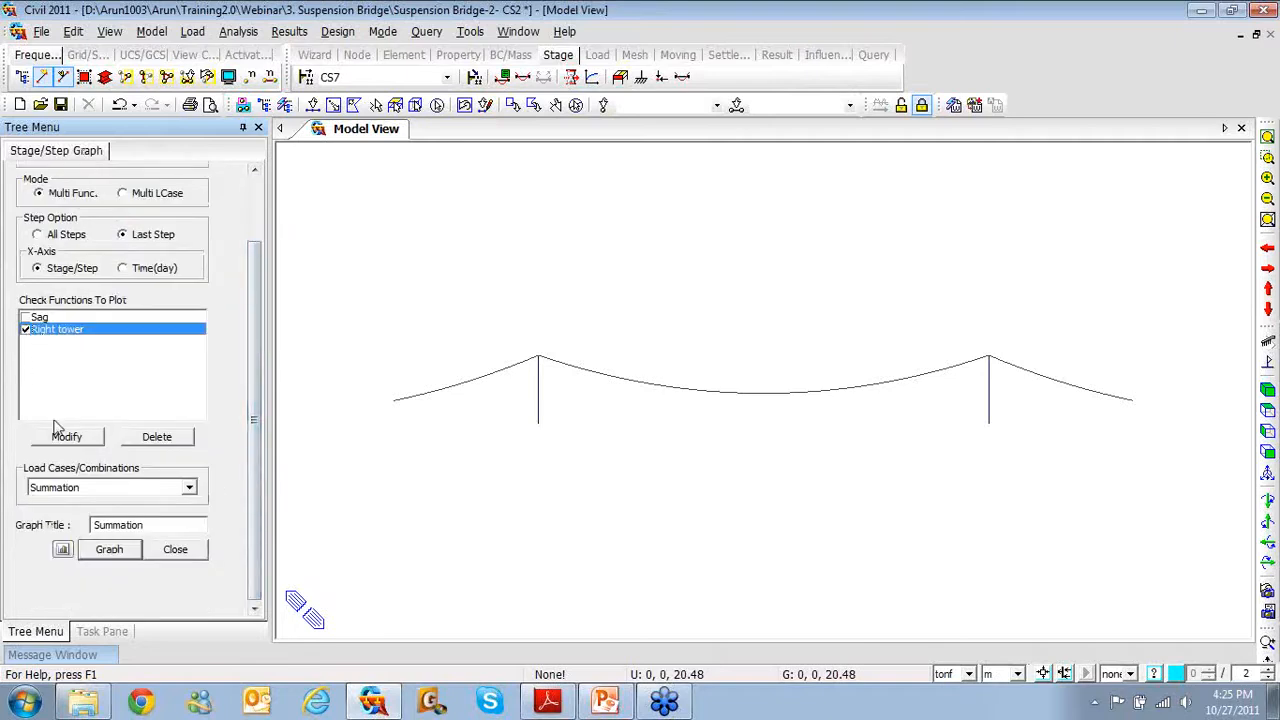
{"action": "left_click_drag", "start_coordinate": [147, 524], "coordinate": [96, 520]}
{"action": "type", "text": "Sat Sack"}
Plot the Right tower graph across CS0–CS7, enlarge it for review, then close the settings
{"action": "left_click", "coordinate": [100, 551]}
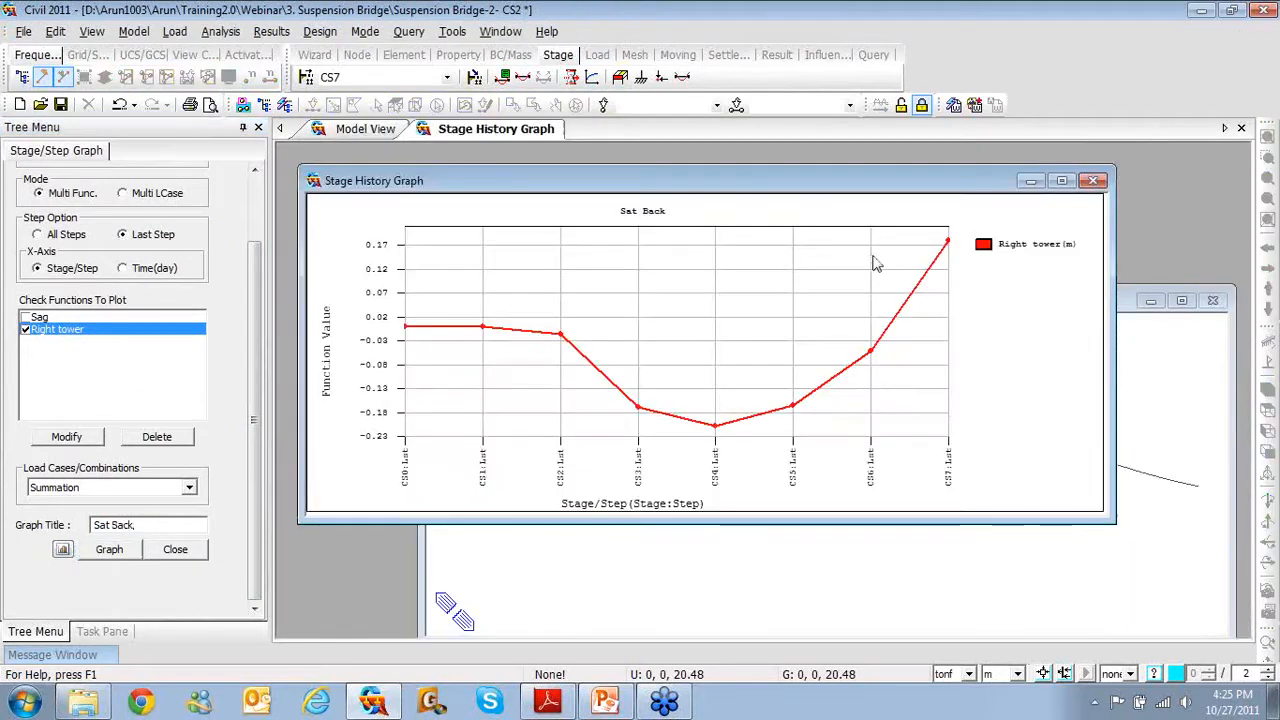
{"action": "left_click", "coordinate": [1062, 181]}
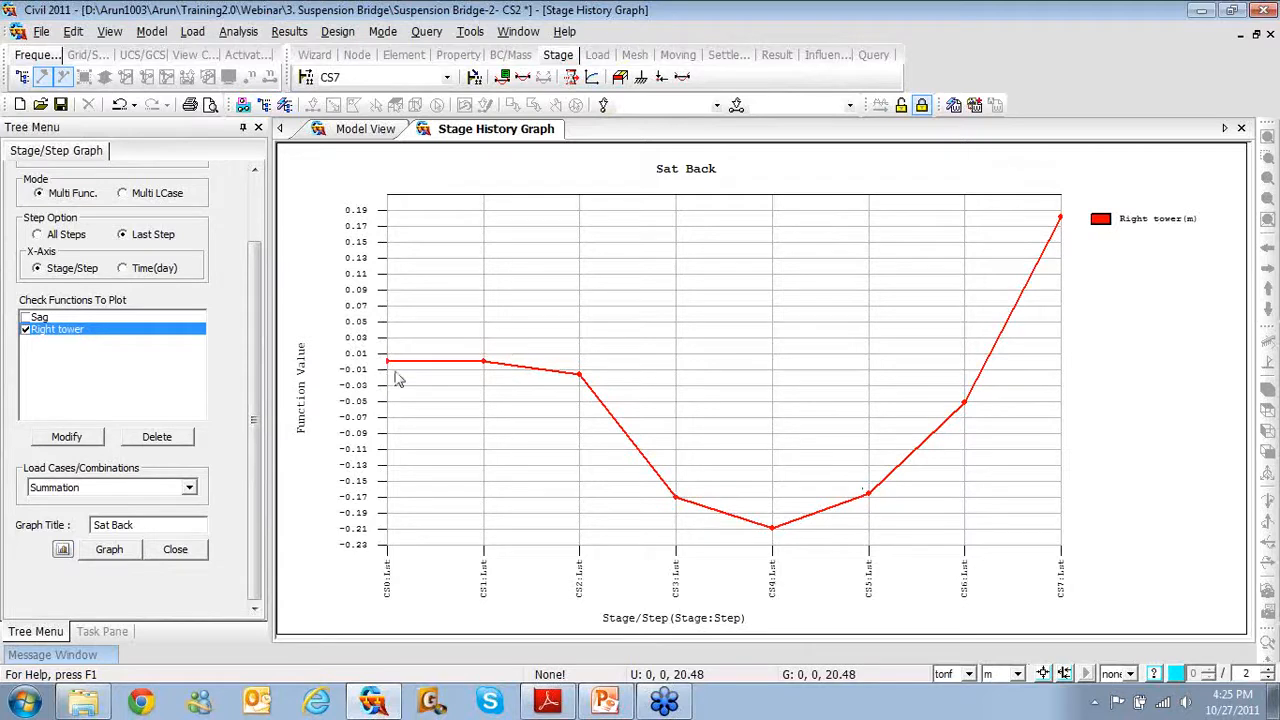
{"action": "mouse_move", "coordinate": [390, 370]}
{"action": "left_click", "coordinate": [194, 557]}
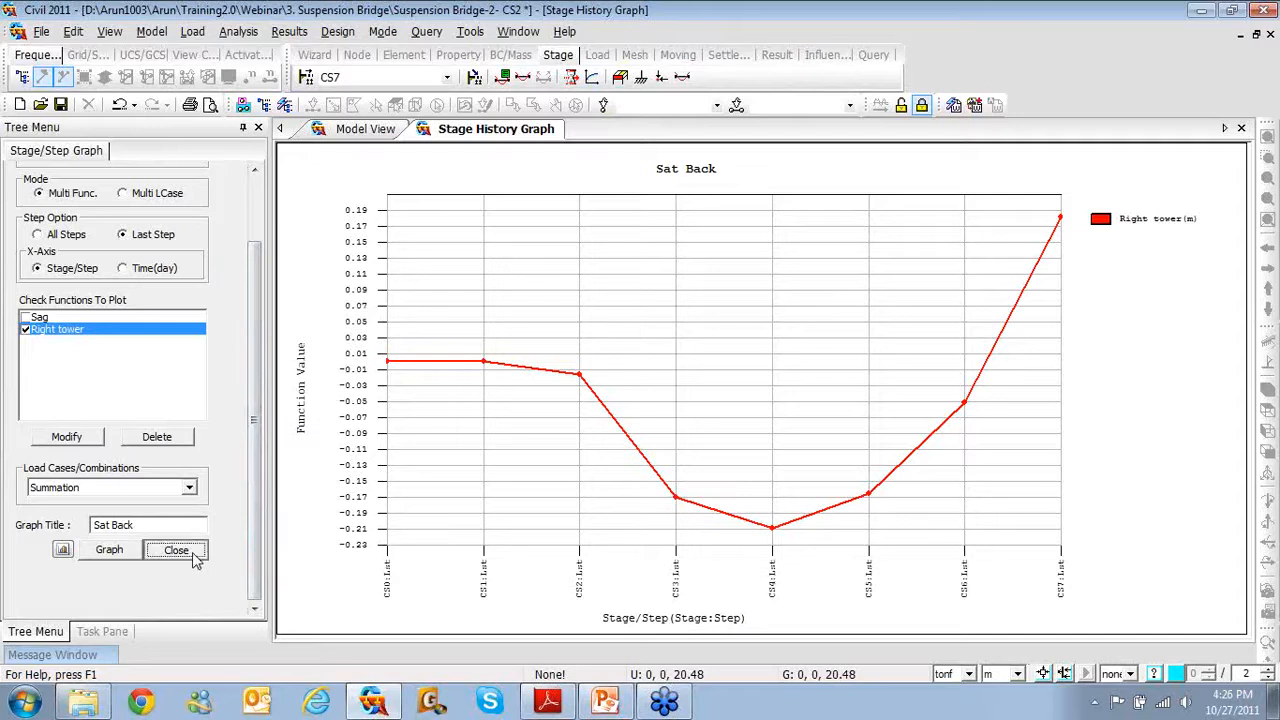
Return to the Model View and make construction stage CS2 current
{"action": "left_click", "coordinate": [368, 133]}
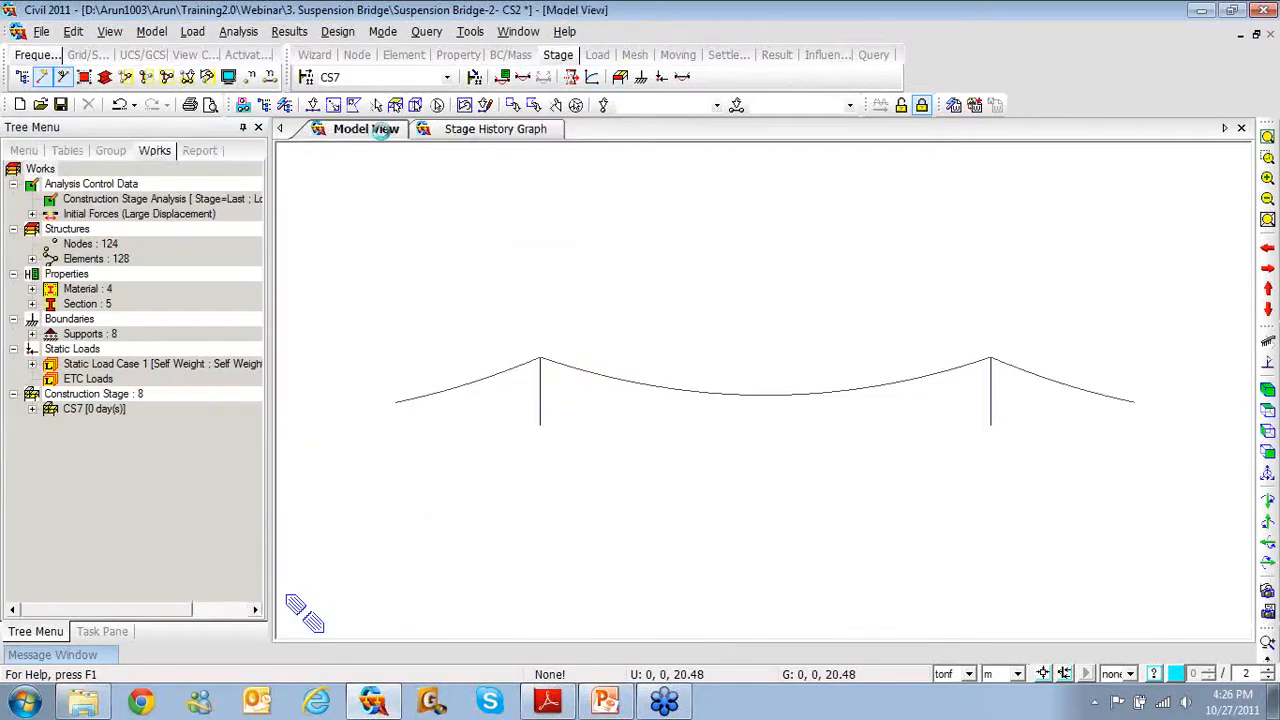
{"action": "left_click", "coordinate": [380, 78]}
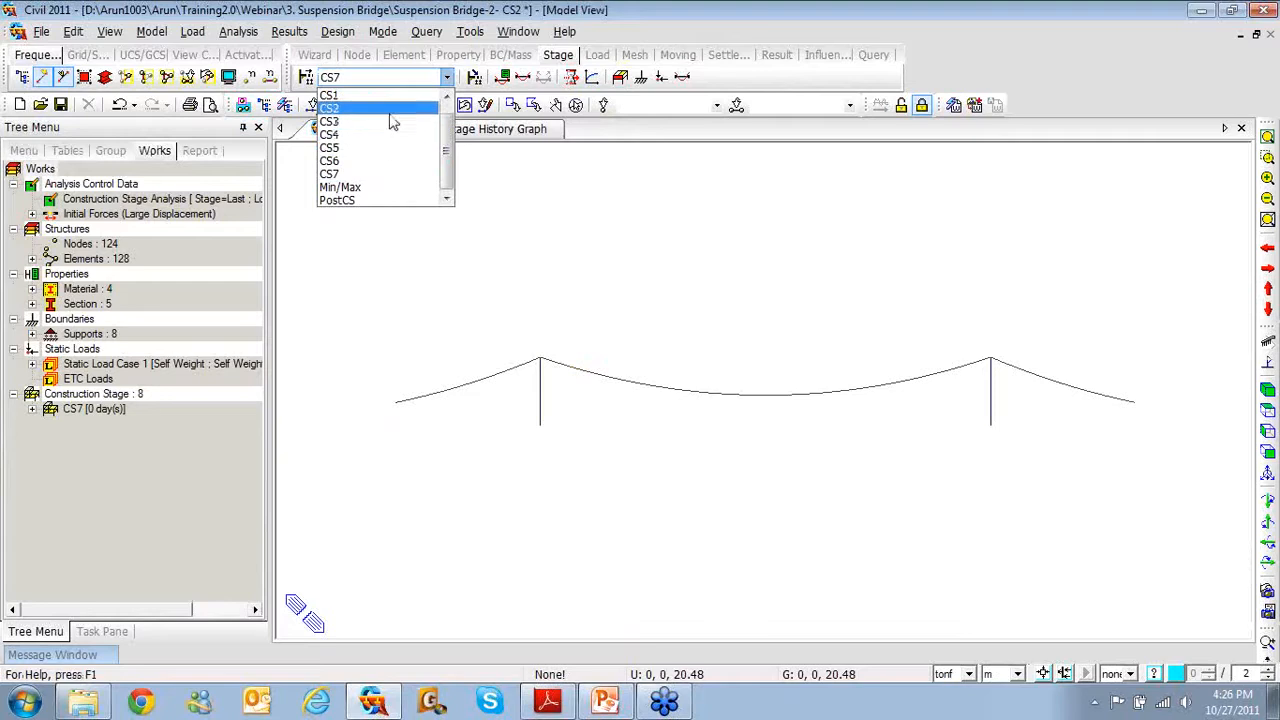
{"action": "left_click", "coordinate": [392, 108]}
{"action": "right_click", "coordinate": [394, 174]}
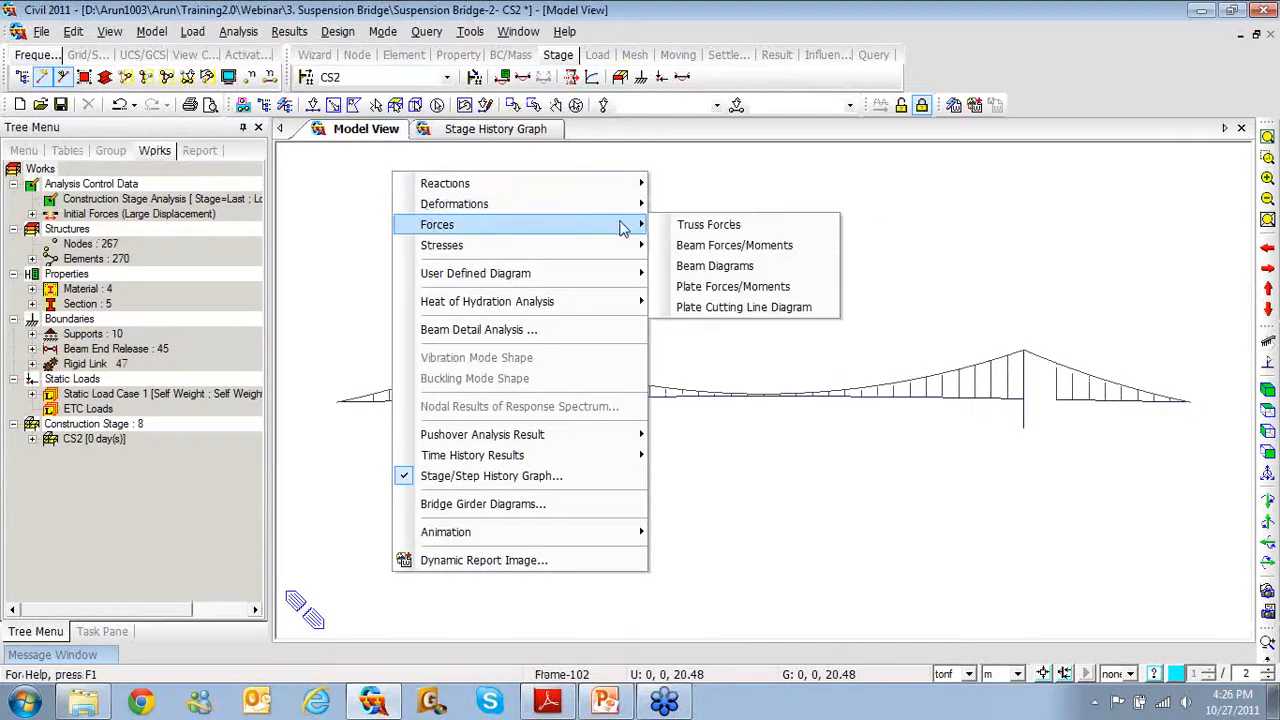
Show the CS2 beam moment My as a contour with a legend of about ±837 tonf·m
{"action": "left_click", "coordinate": [689, 246]}
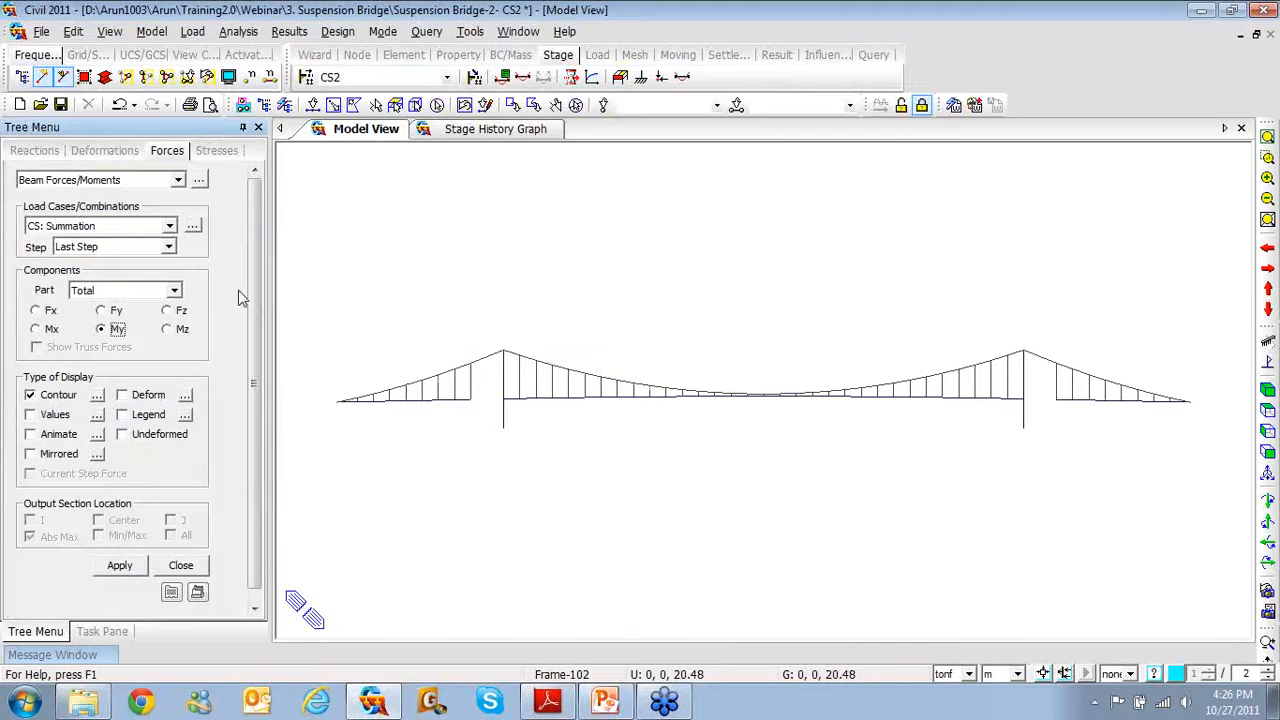
{"action": "left_click", "coordinate": [122, 415]}
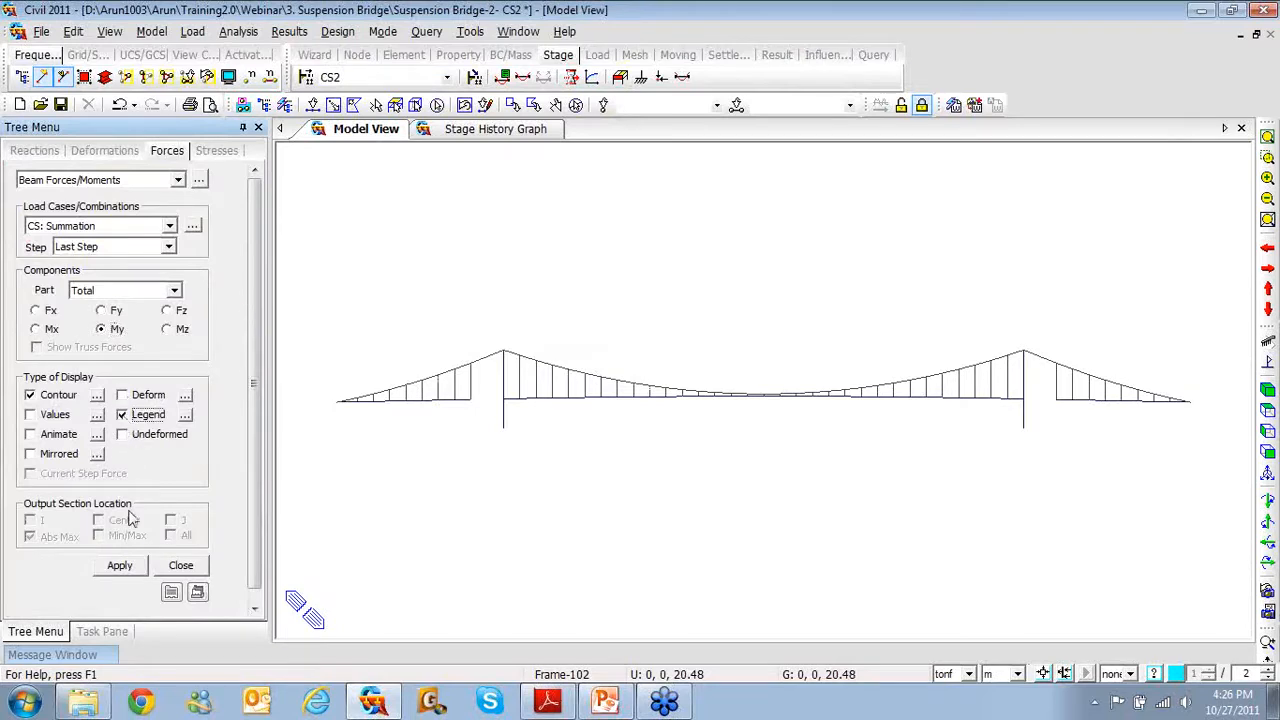
{"action": "left_click", "coordinate": [119, 566]}
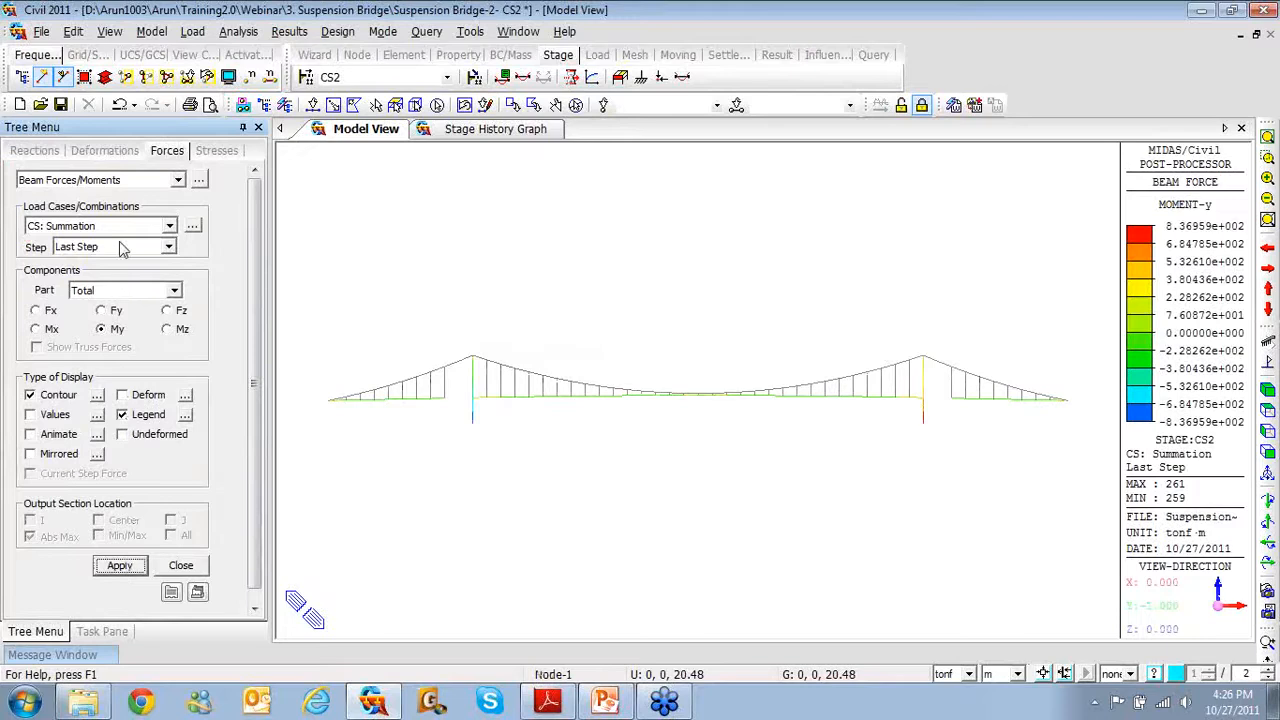
{"action": "left_click", "coordinate": [126, 181]}
Display the My moment as a solid-filled beam diagram
{"action": "left_click", "coordinate": [125, 222]}
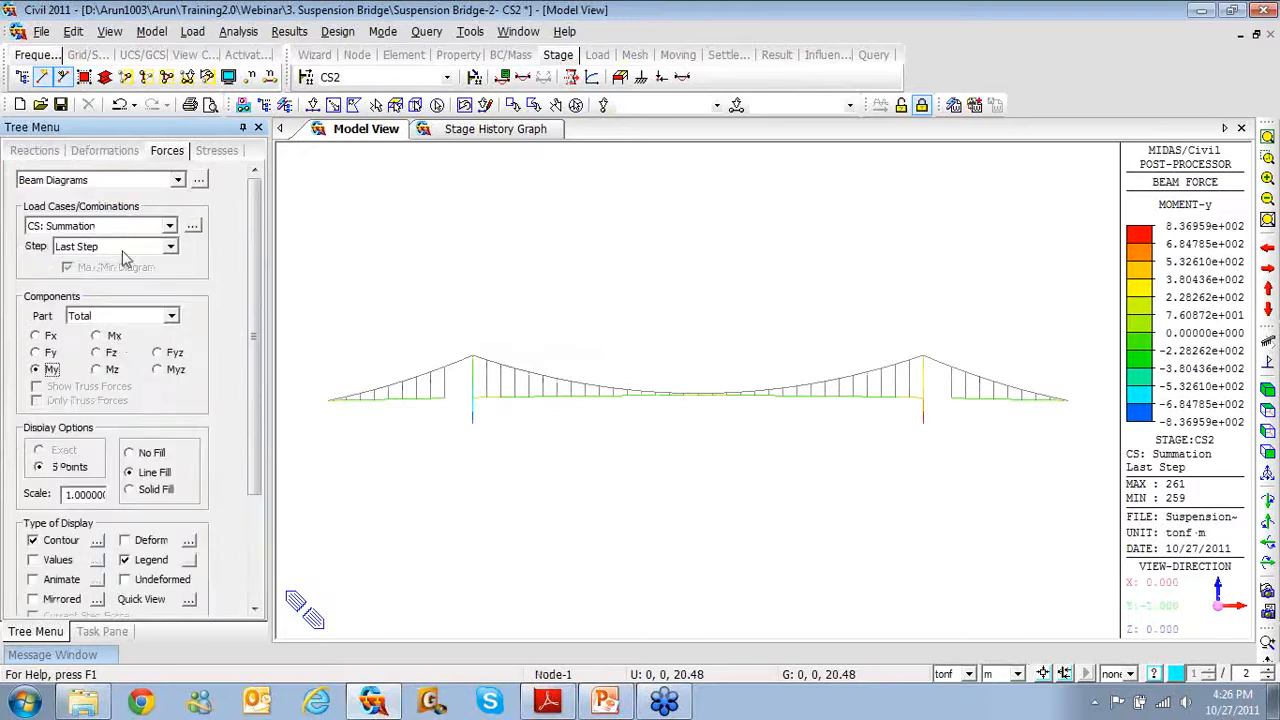
{"action": "scroll", "coordinate": [245, 490], "scroll_direction": "down", "scroll_amount": 3}
{"action": "scroll", "coordinate": [245, 490], "scroll_direction": "down", "scroll_amount": 1}
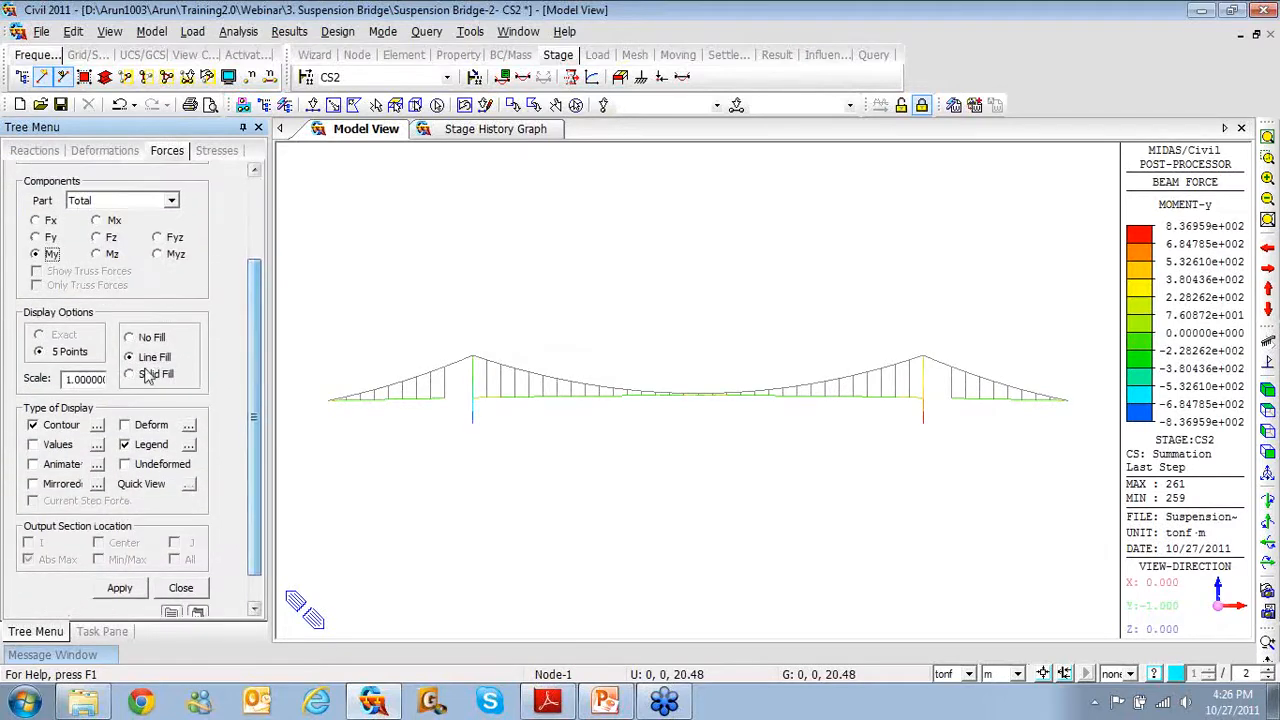
{"action": "left_click", "coordinate": [150, 374]}
{"action": "left_click", "coordinate": [140, 589]}
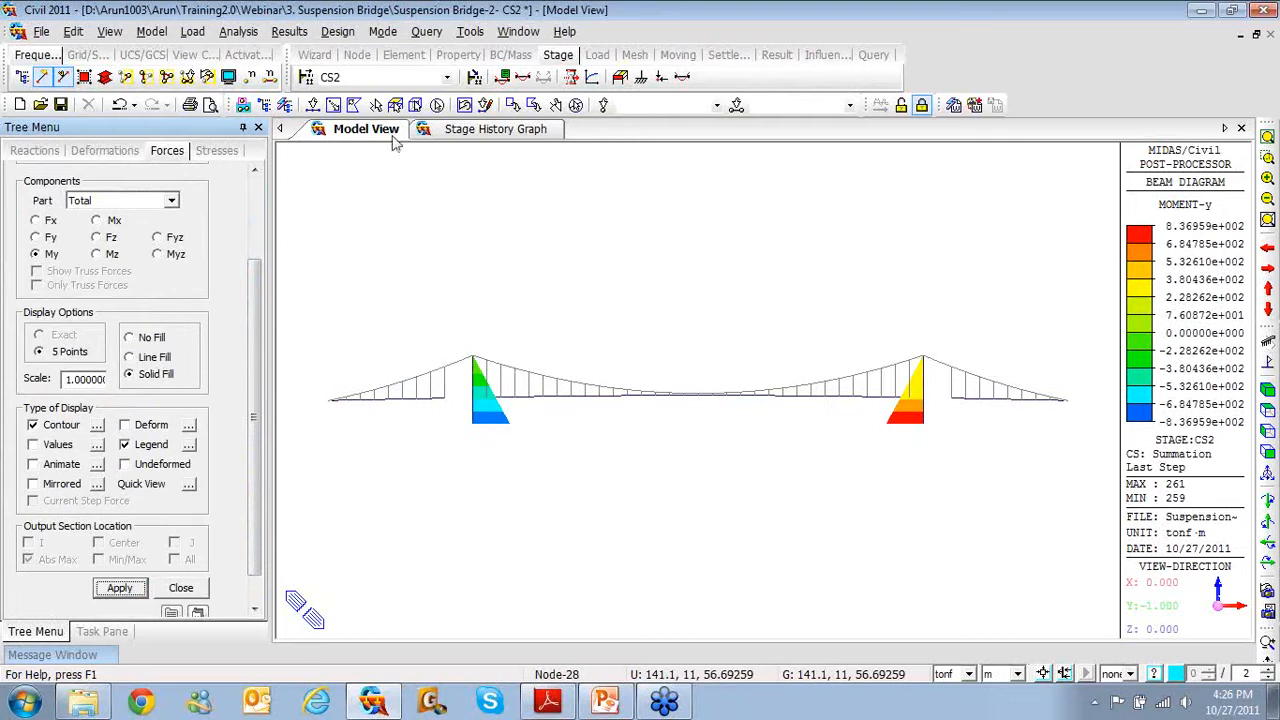
{"action": "left_click", "coordinate": [390, 77]}
Step the moment diagram from CS4 back to CS0 and check deck element 211's moment values
{"action": "left_click", "coordinate": [380, 135]}
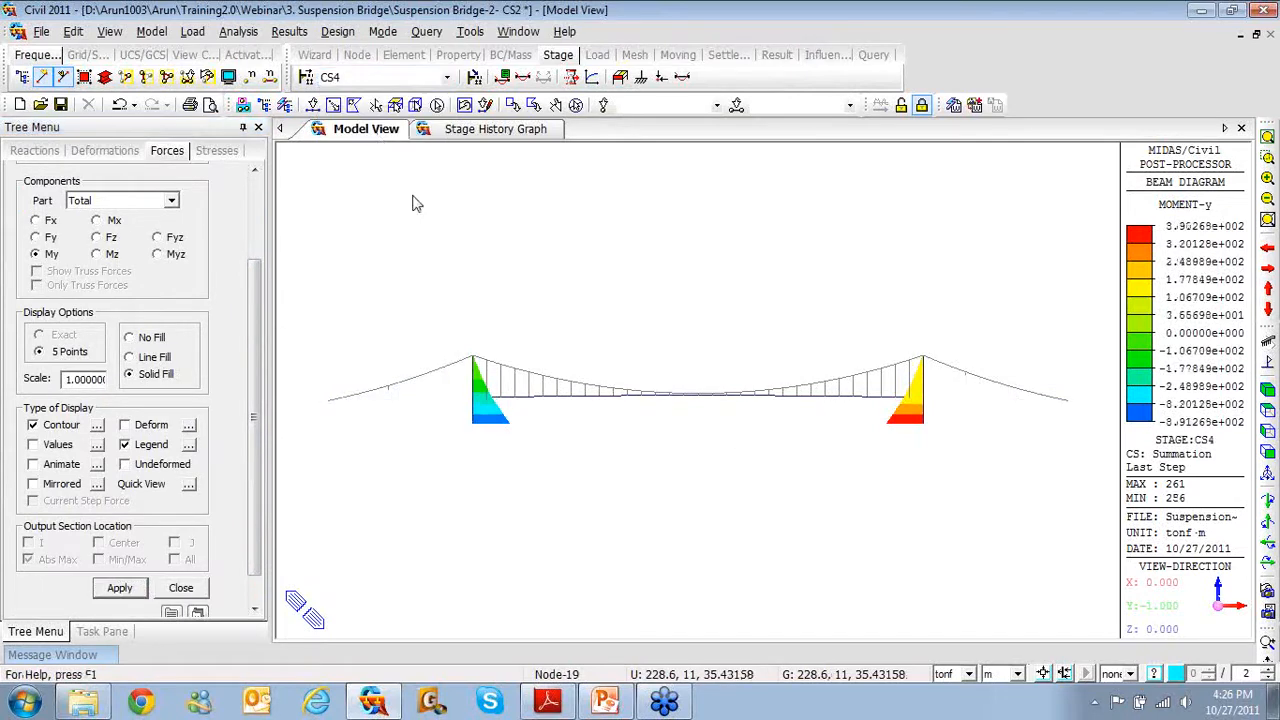
{"action": "key", "text": "Up"}
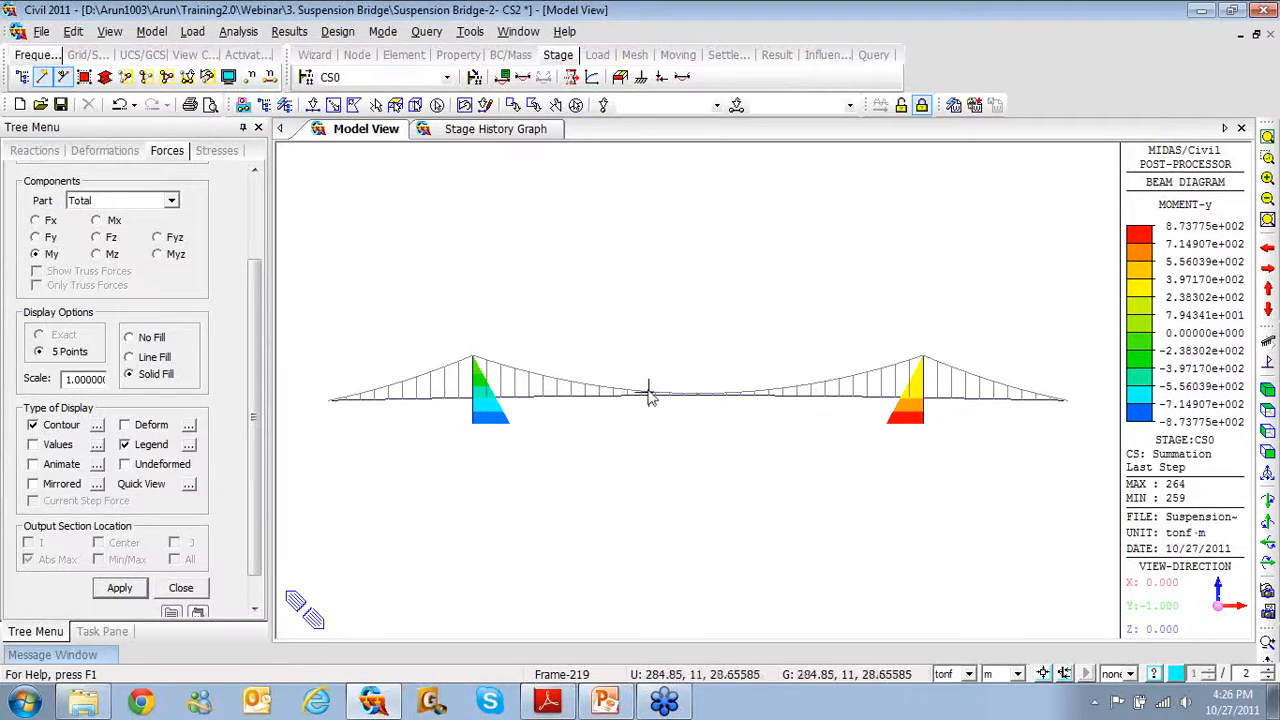
{"action": "mouse_move", "coordinate": [628, 392]}
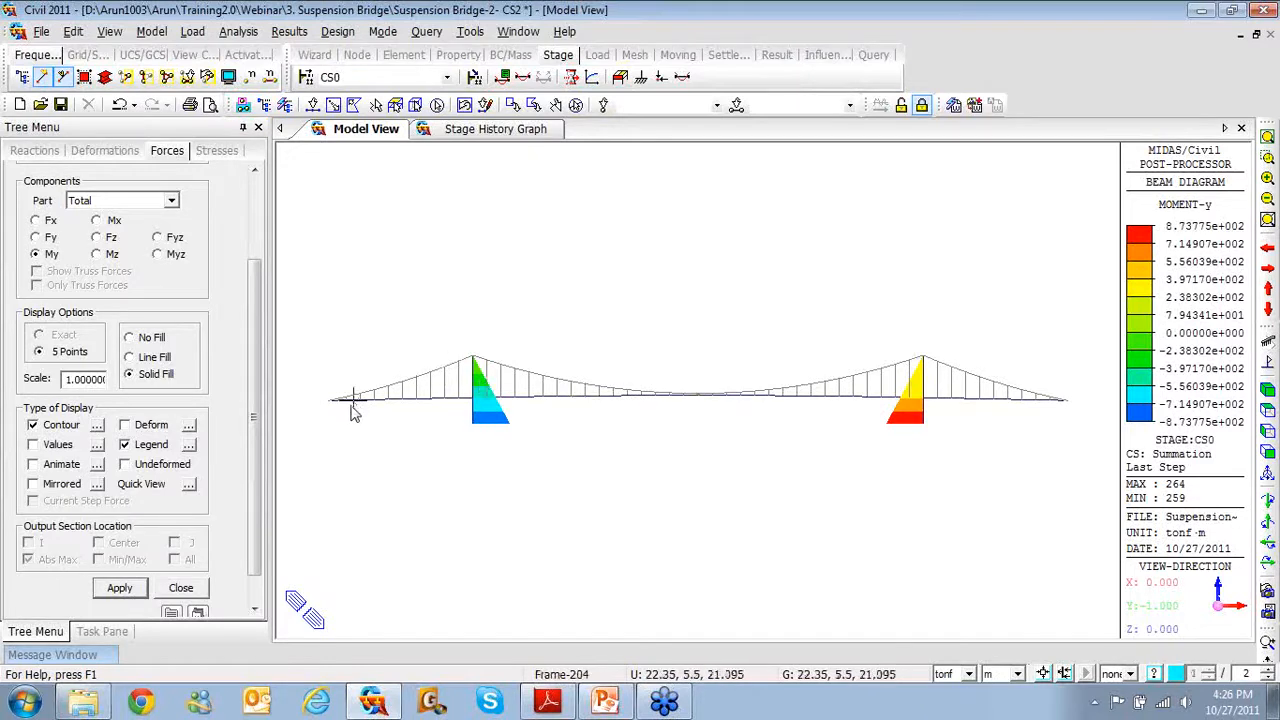
{"action": "mouse_move", "coordinate": [352, 414]}
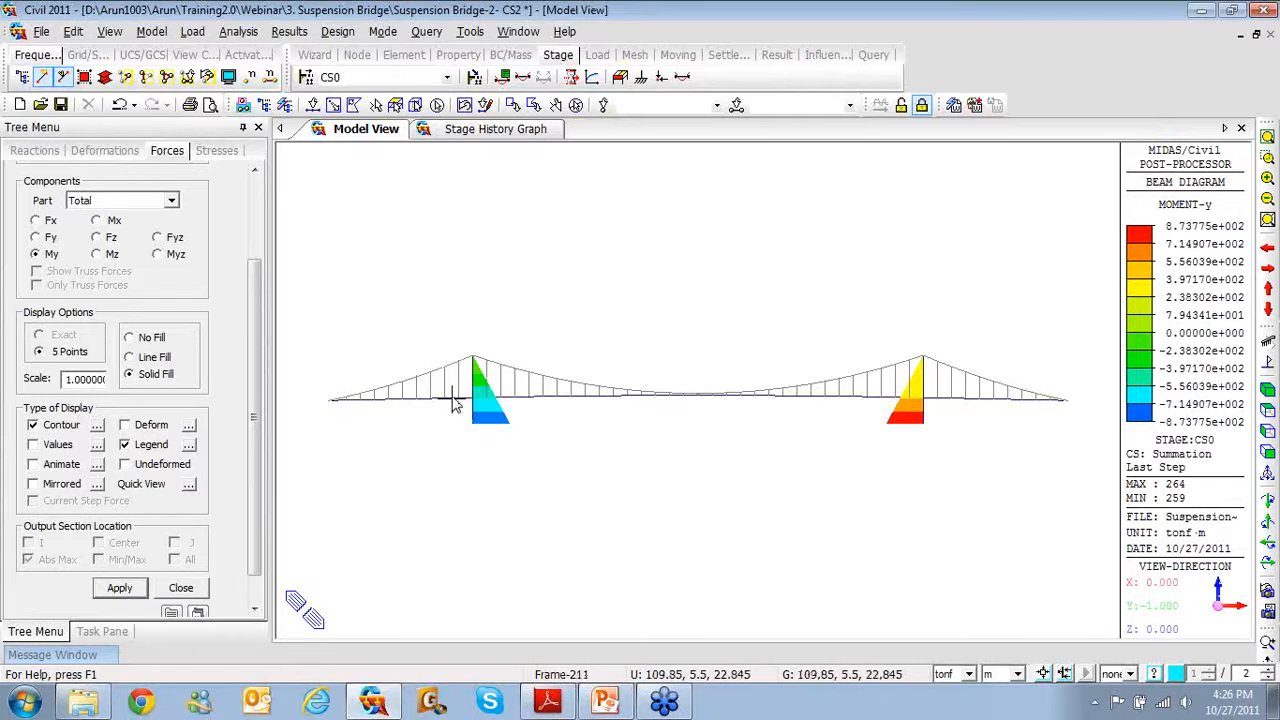
{"action": "mouse_move", "coordinate": [452, 398]}
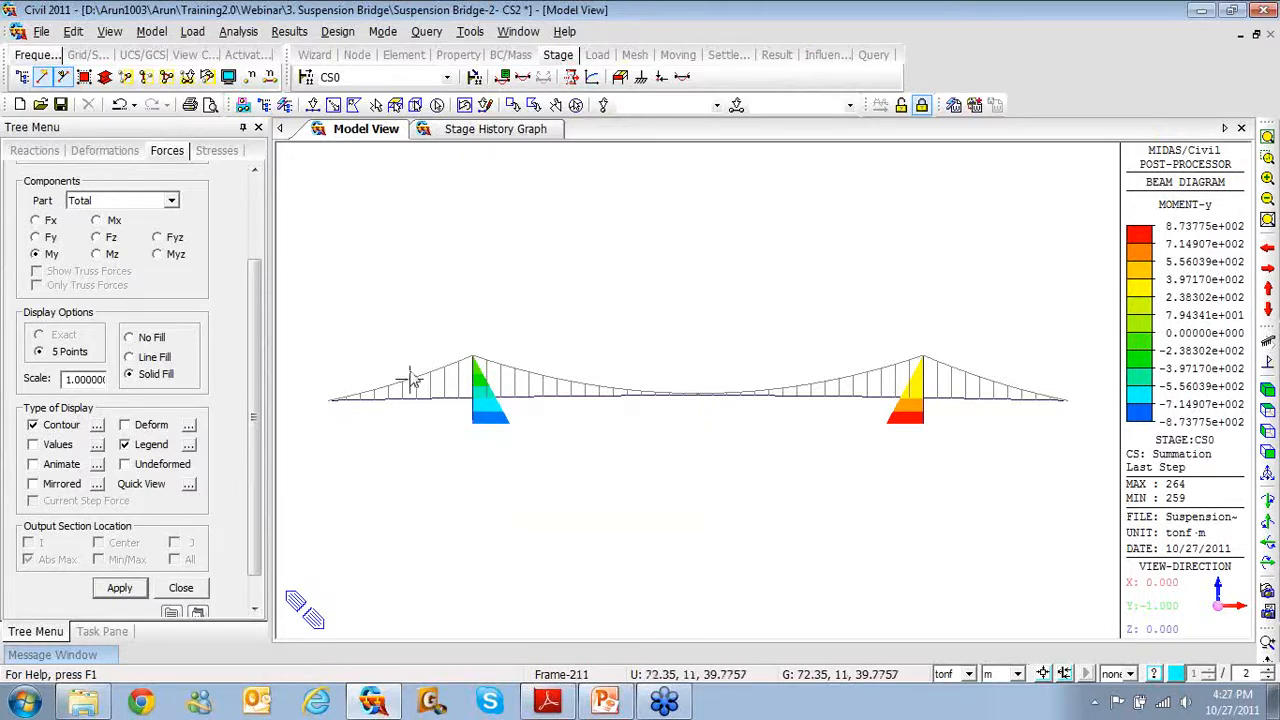
Switch to CS0 truss force contours for cables and hangers, ranging about 25 to 1601 tonf
{"action": "scroll", "coordinate": [256, 303], "scroll_direction": "up", "scroll_amount": 3}
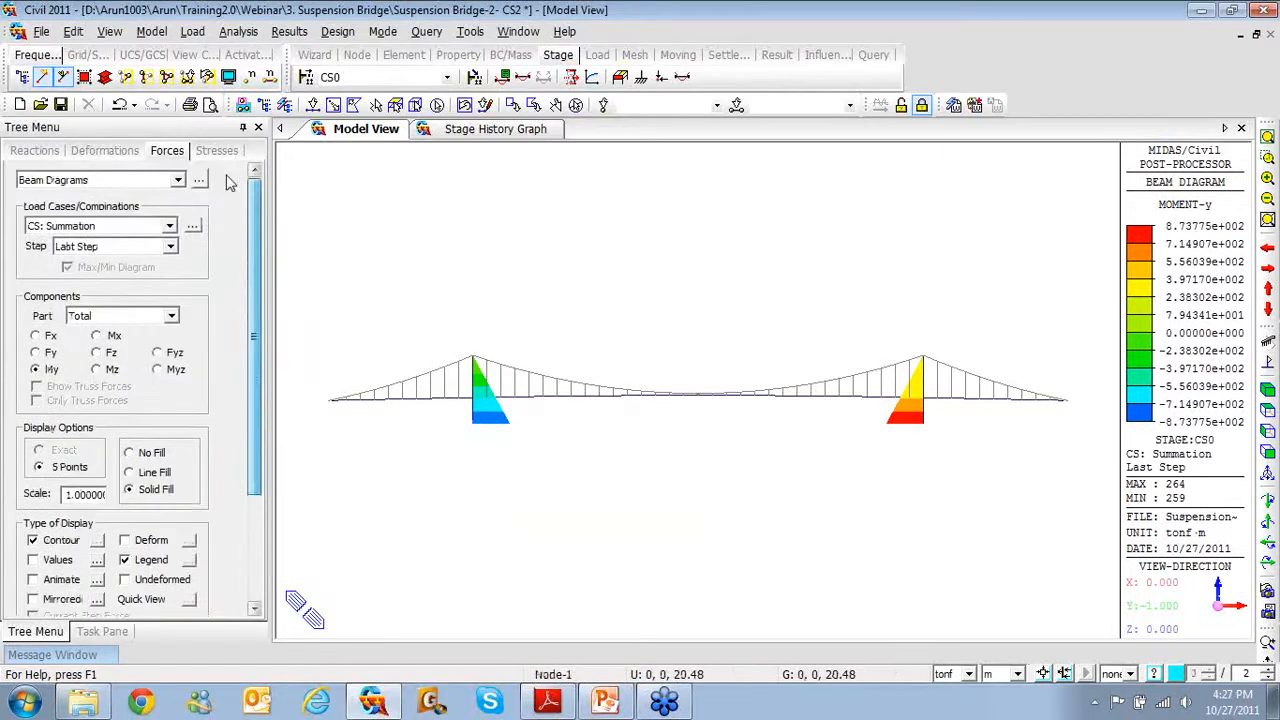
{"action": "left_click", "coordinate": [178, 179]}
{"action": "left_click", "coordinate": [158, 199]}
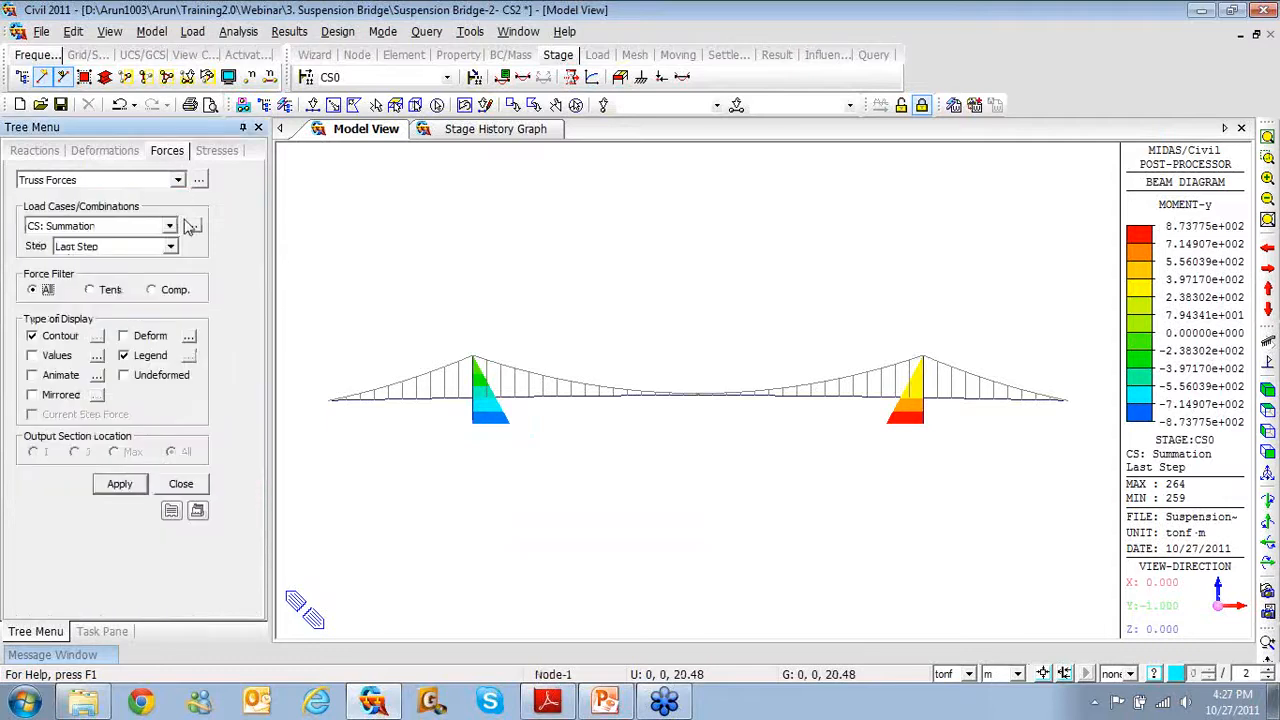
{"action": "left_click", "coordinate": [122, 484]}
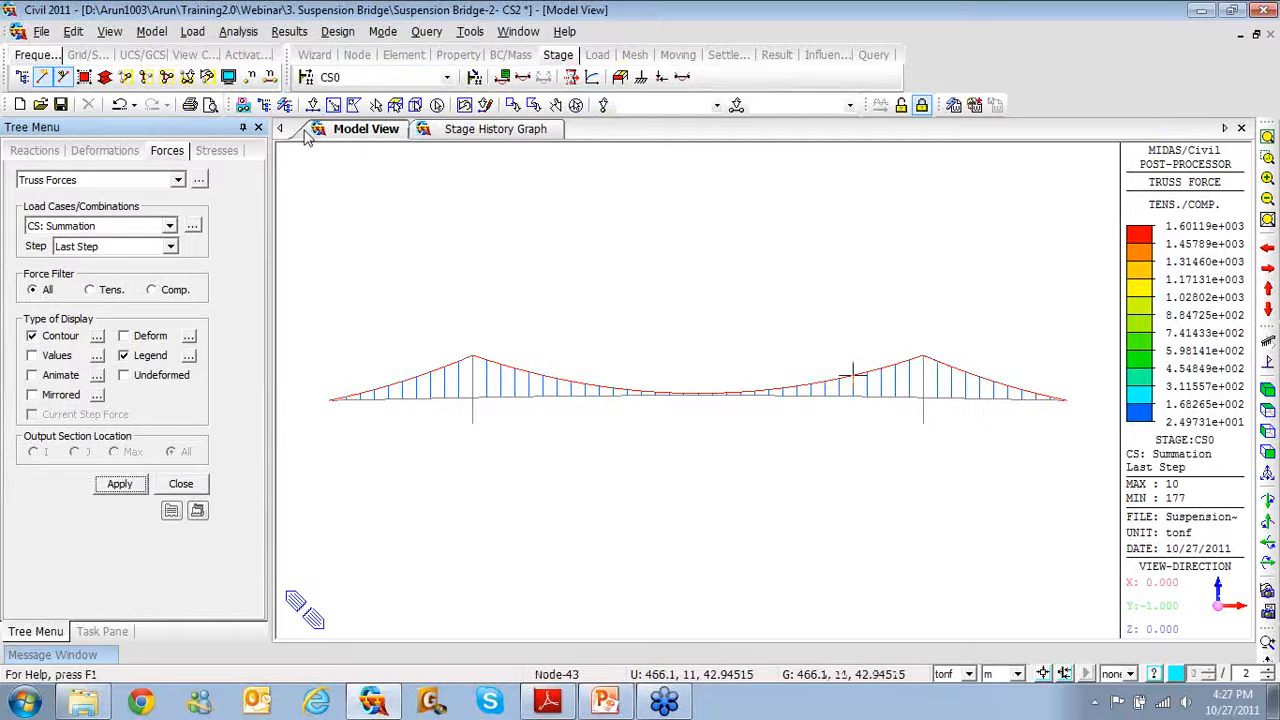
Open the Stage/Step History Graph and add a new Truss Force/Stress function
{"action": "left_click", "coordinate": [289, 31]}
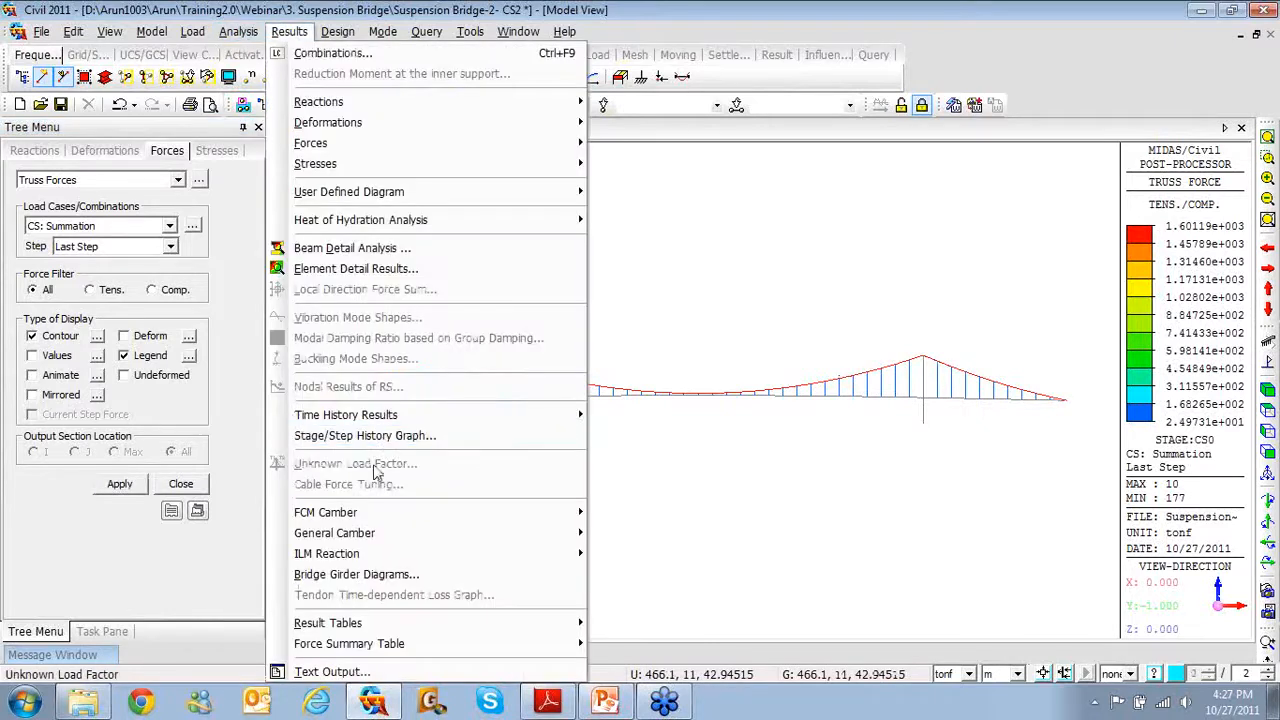
{"action": "left_click", "coordinate": [388, 437]}
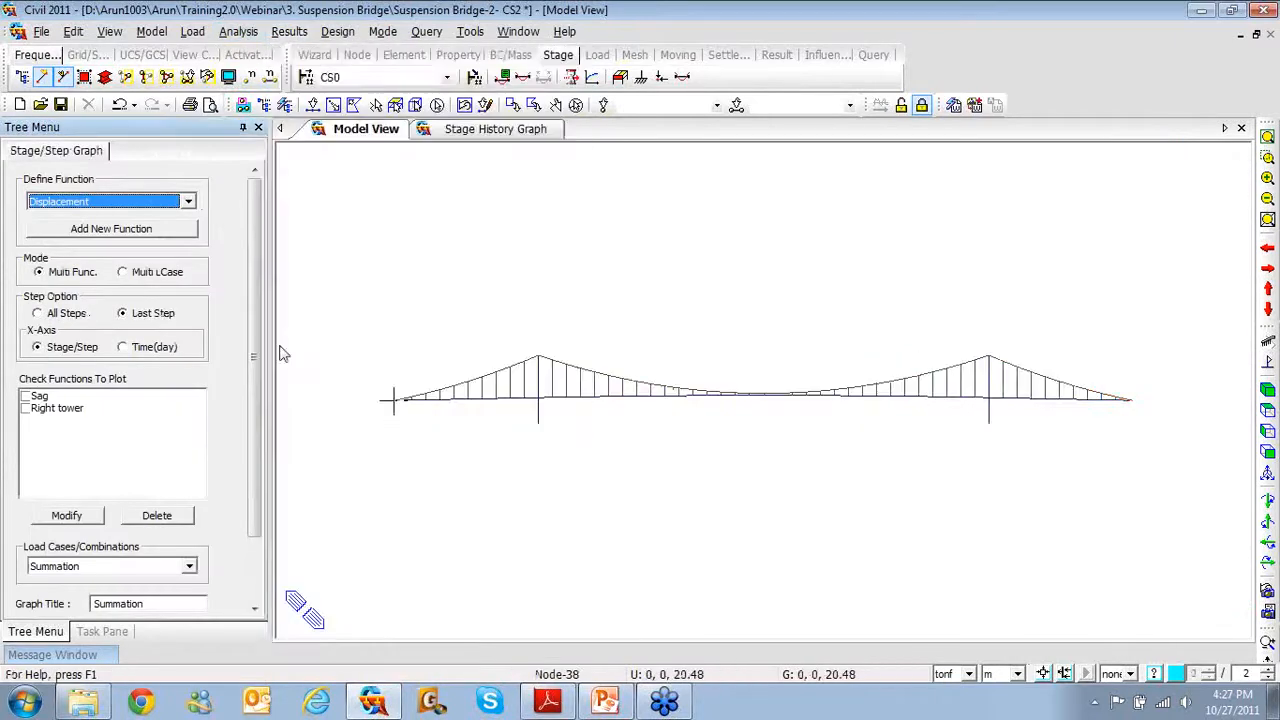
{"action": "left_click", "coordinate": [187, 202]}
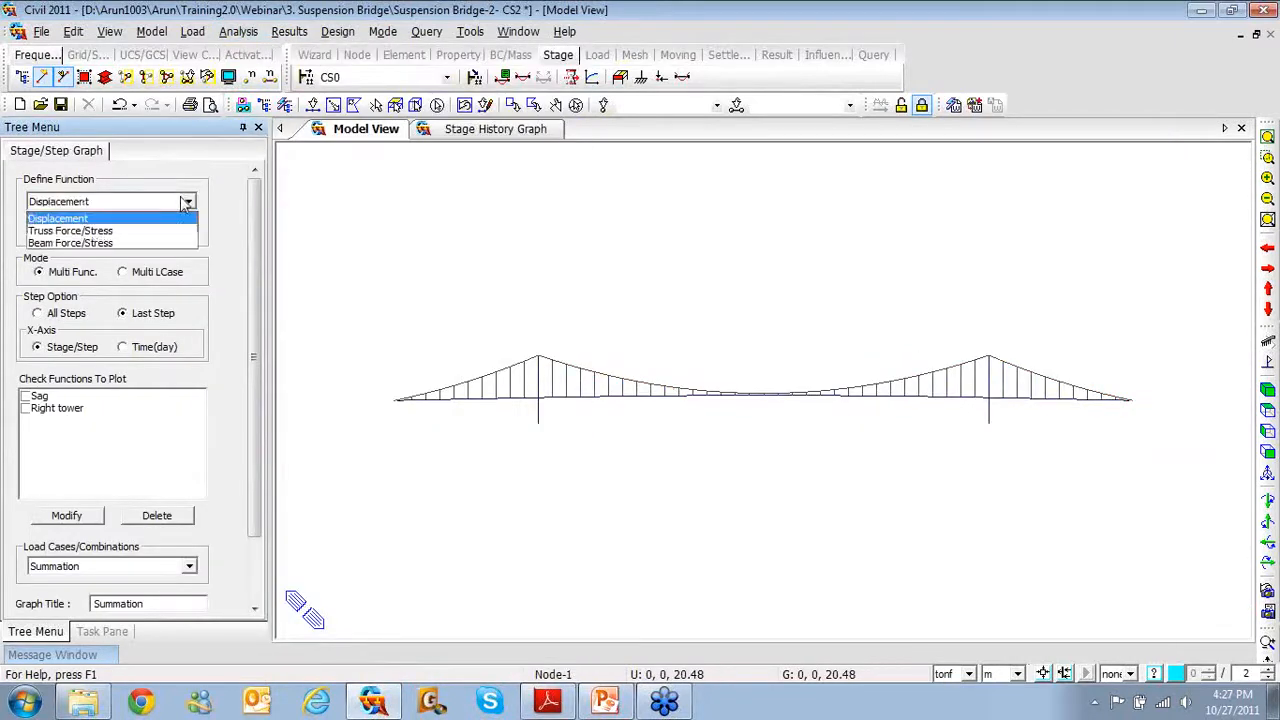
{"action": "left_click", "coordinate": [141, 232]}
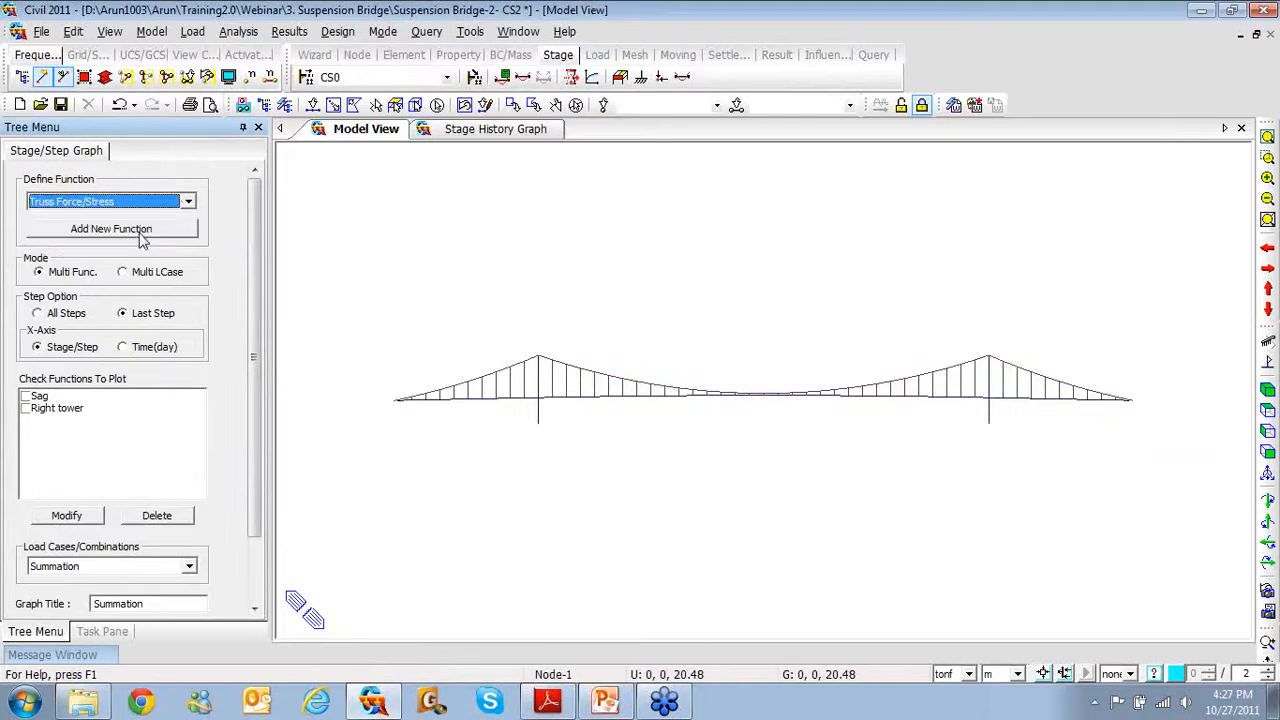
{"action": "left_click", "coordinate": [140, 232]}
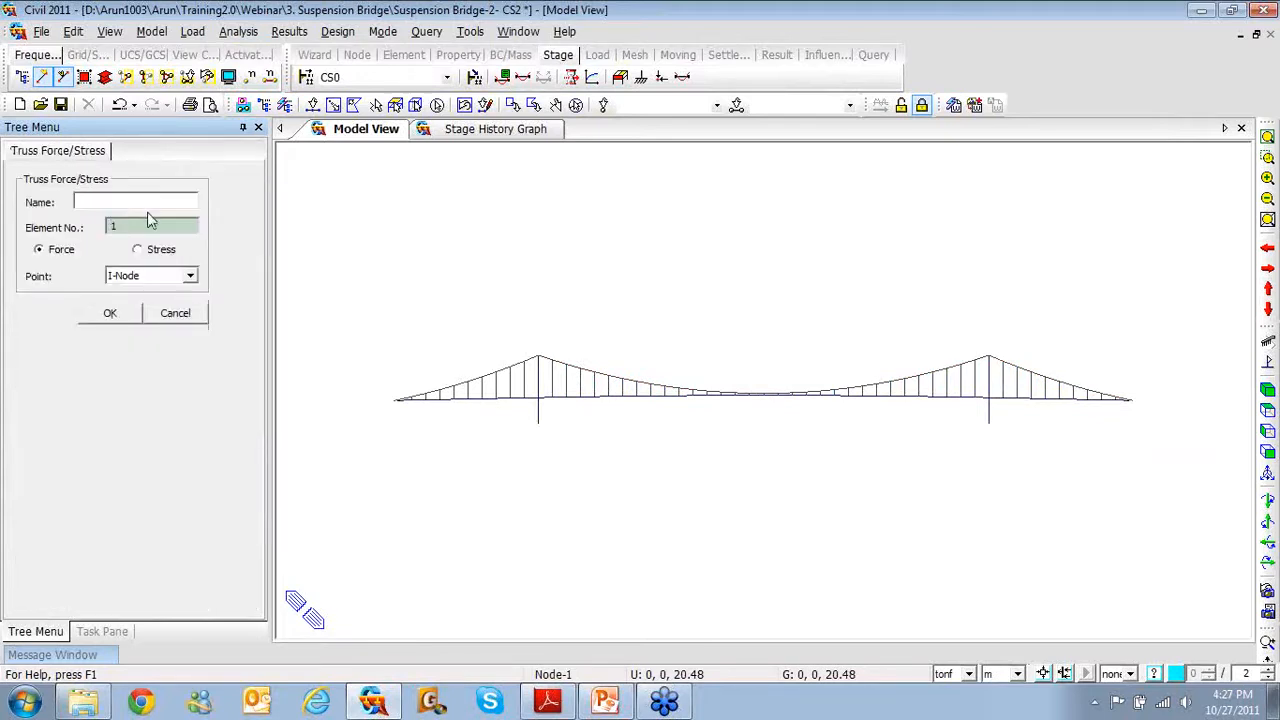
Save a truss function named 'Cable Force' for element 143's I-Node force
{"action": "type", "text": "Cabla"}
{"action": "type", "text": " Force"}
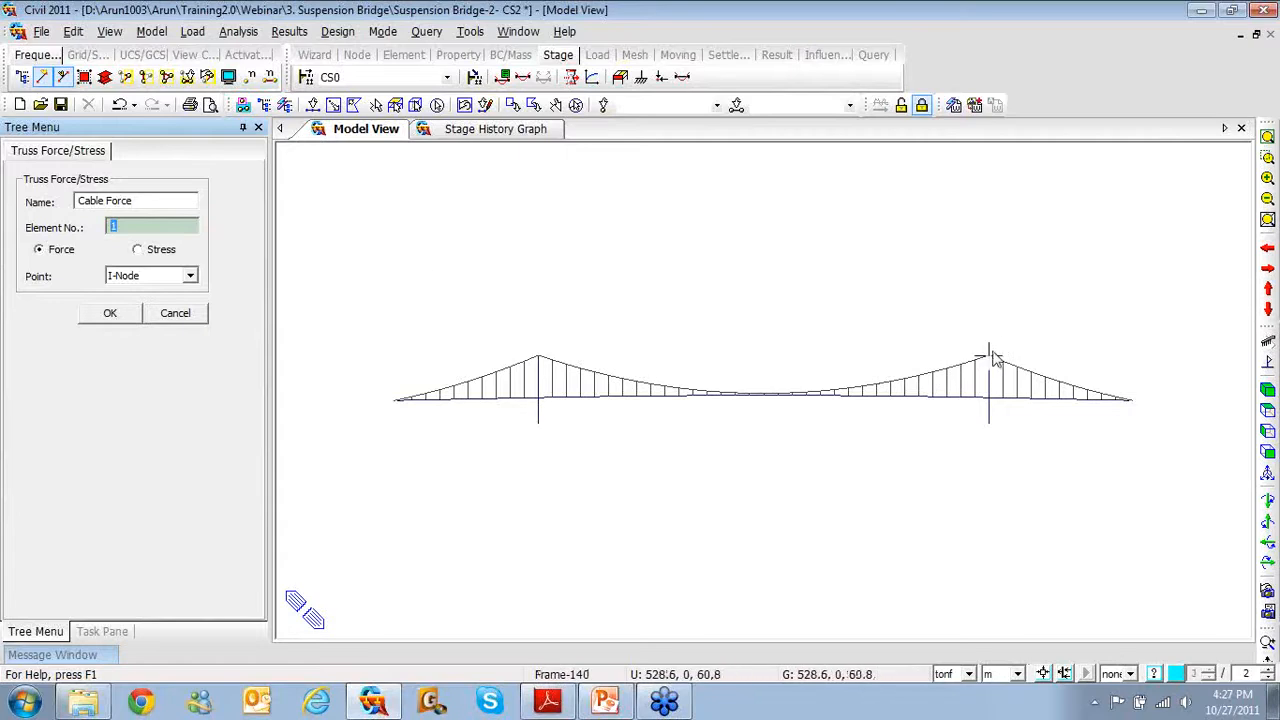
{"action": "type", "text": "143"}
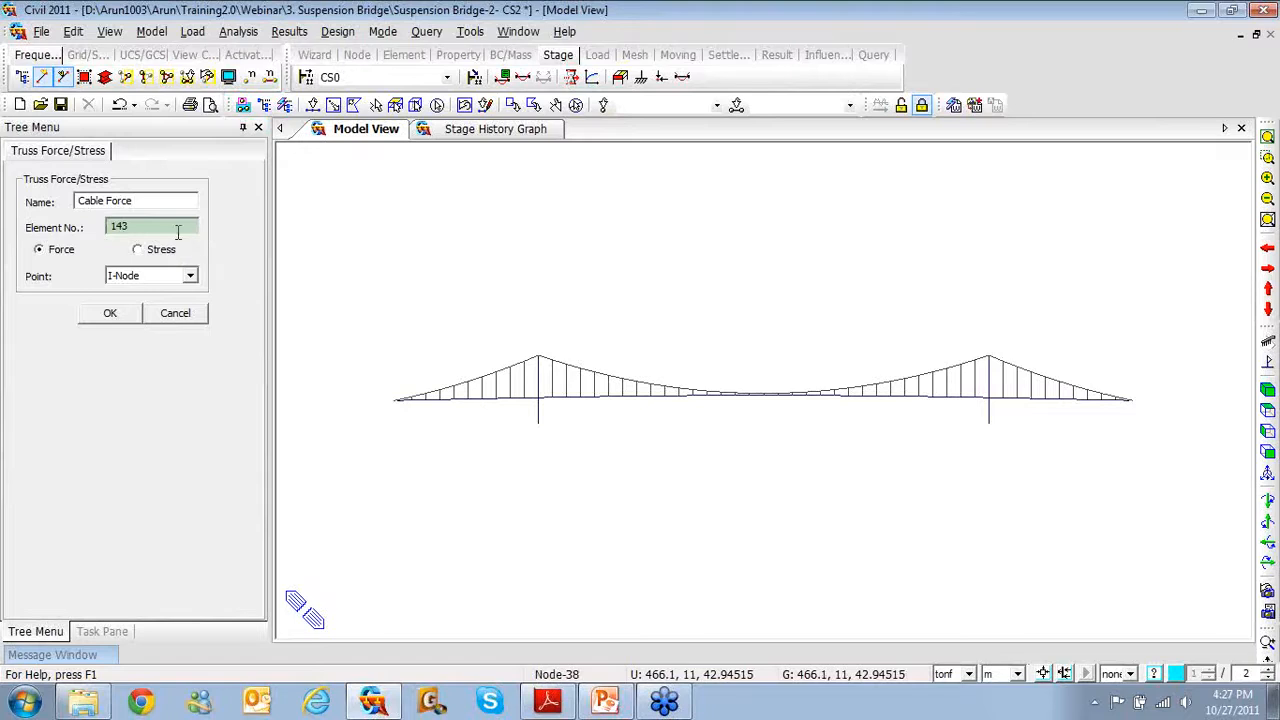
{"action": "left_click", "coordinate": [172, 229]}
{"action": "double_click", "coordinate": [162, 229]}
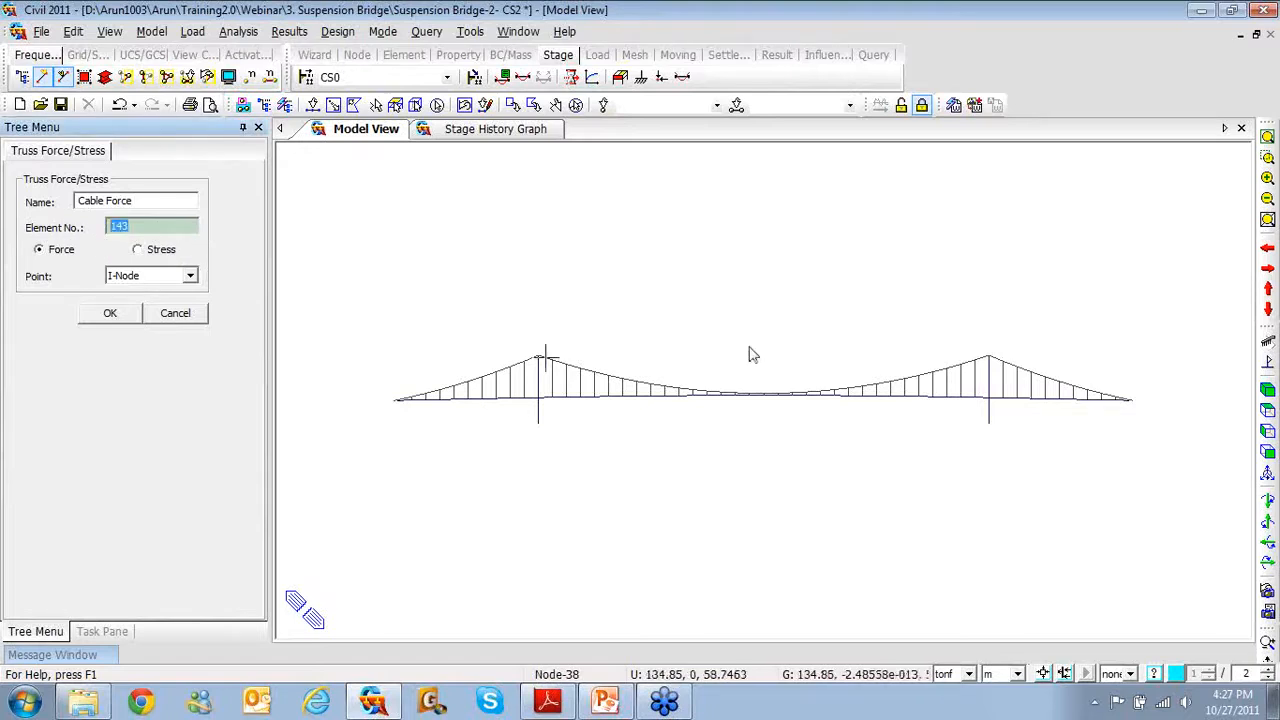
{"action": "middle_click_drag", "start_coordinate": [970, 375], "coordinate": [921, 380]}
{"action": "scroll", "coordinate": [924, 389], "scroll_direction": "up", "scroll_amount": 5}
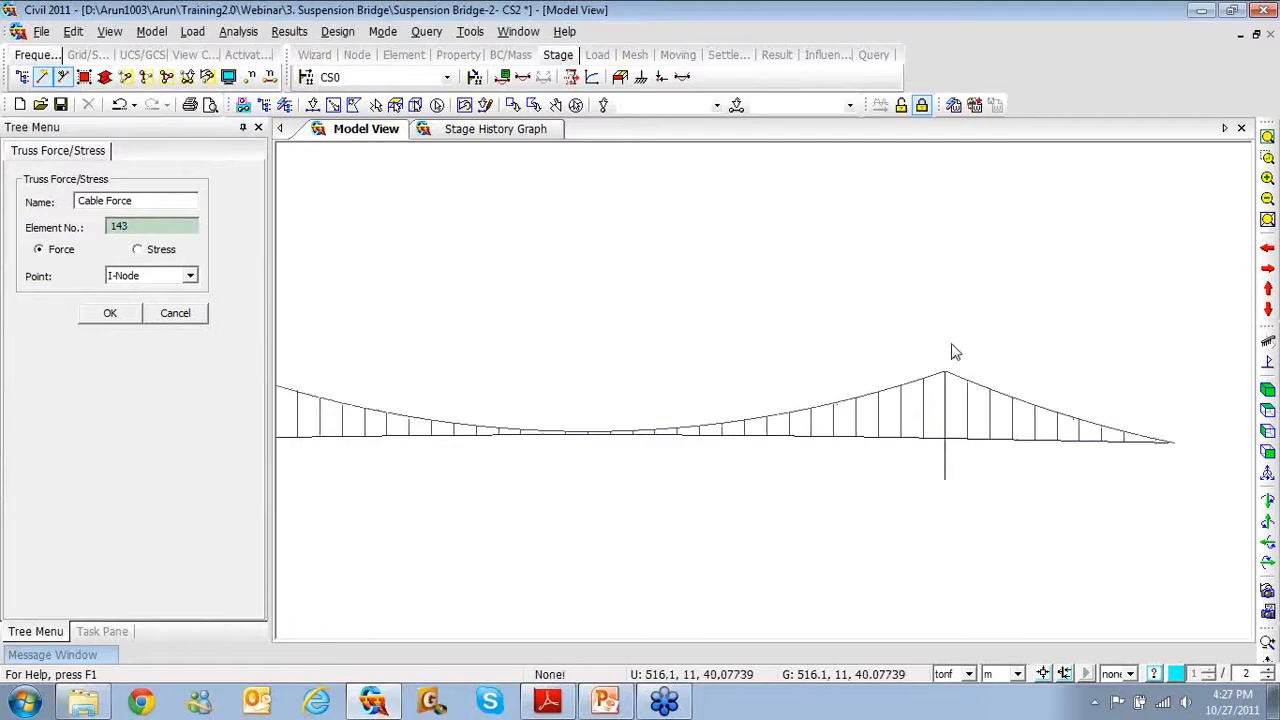
{"action": "scroll", "coordinate": [958, 342], "scroll_direction": "up", "scroll_amount": 1}
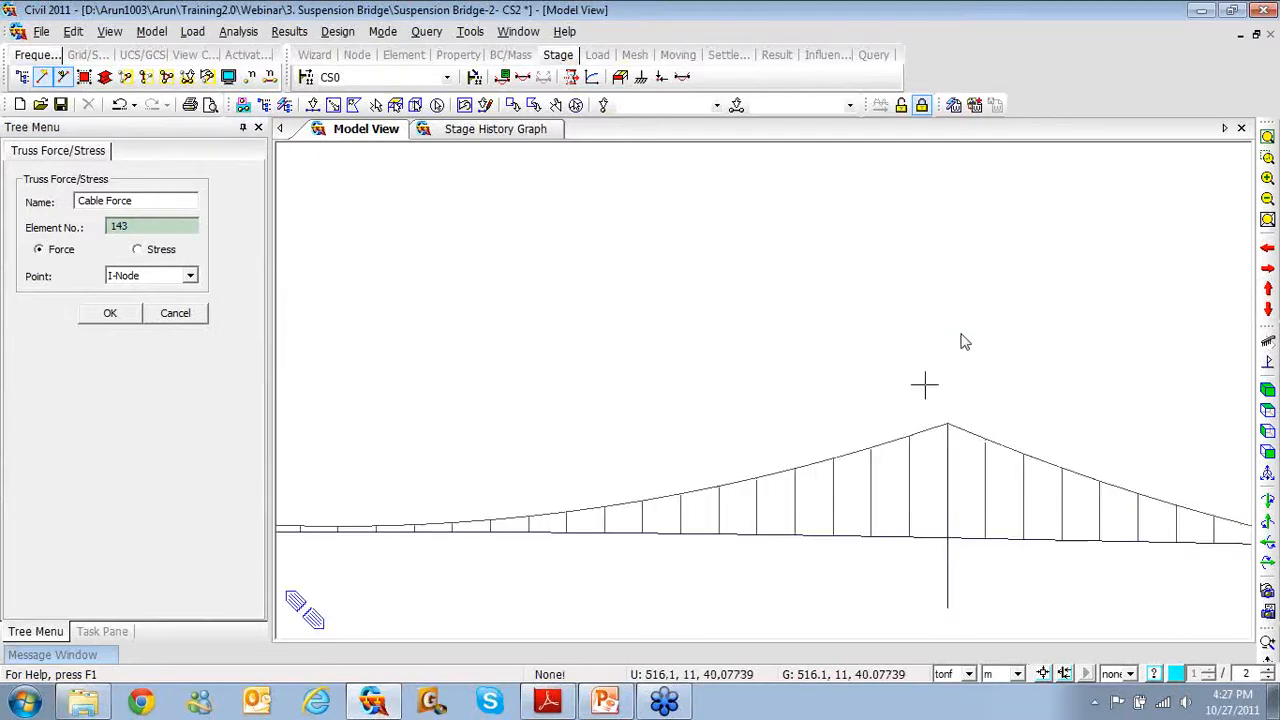
{"action": "middle_click_drag", "start_coordinate": [948, 434], "coordinate": [964, 458], "text": "ctrl"}
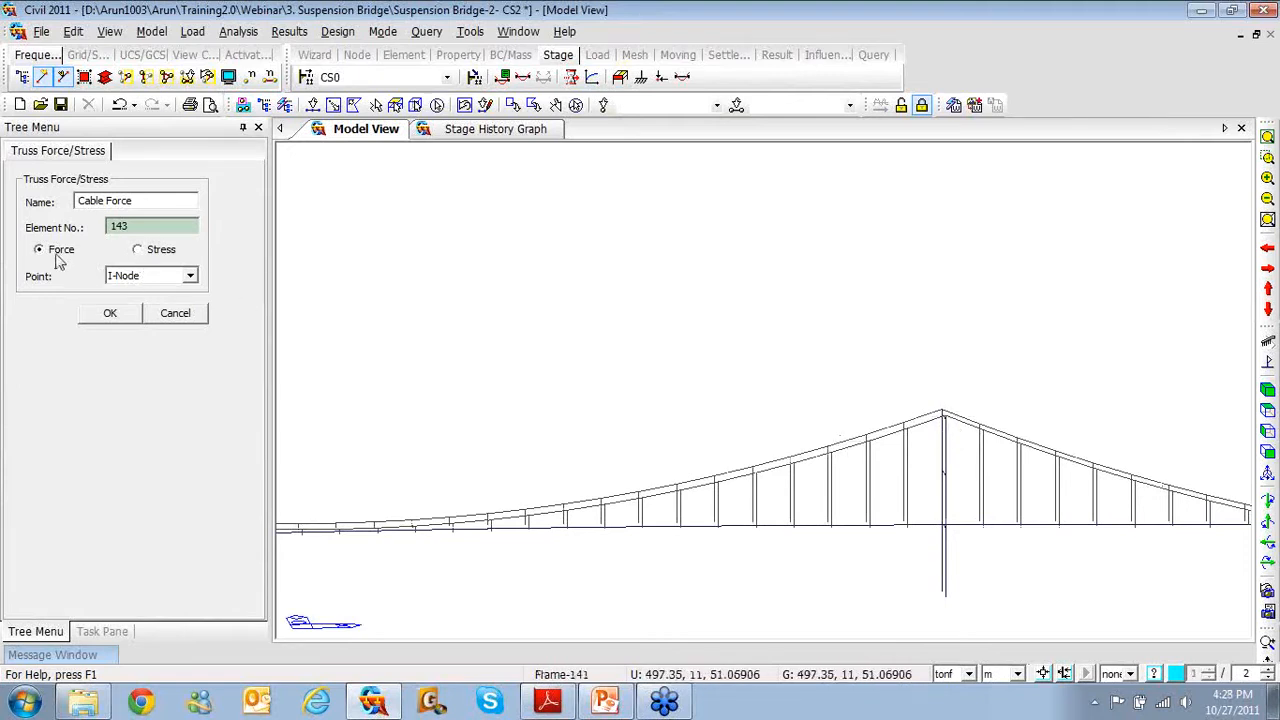
{"action": "left_click", "coordinate": [111, 314]}
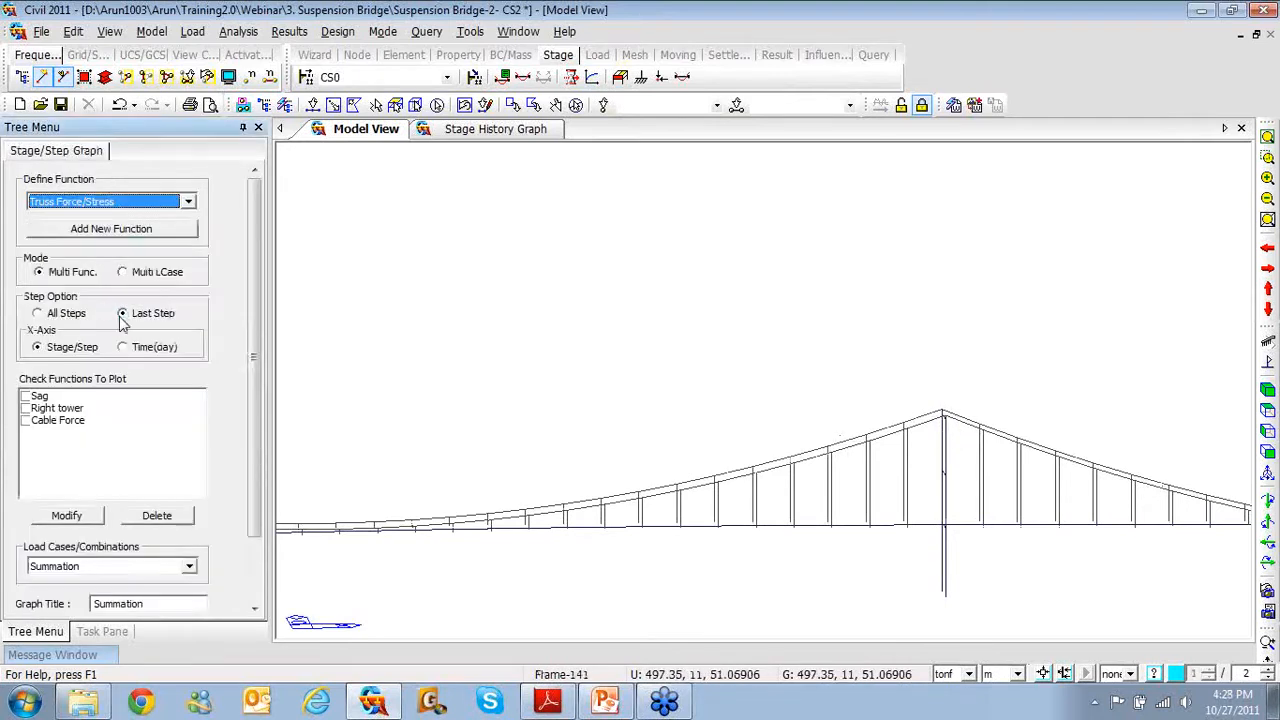
Switch to Beam Force/Stress, start a function named with 'tower', then close that first definition
{"action": "left_click", "coordinate": [187, 203]}
{"action": "left_click", "coordinate": [177, 244]}
{"action": "left_click", "coordinate": [171, 228]}
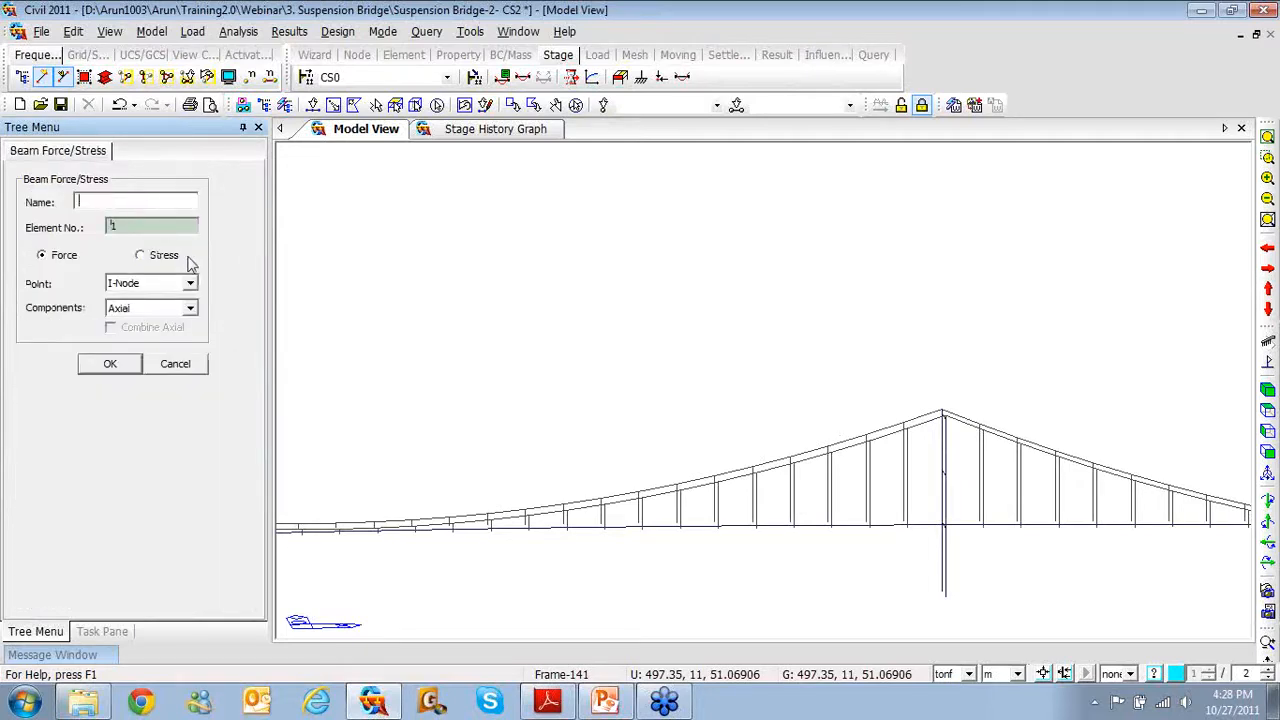
{"action": "type", "text": "Ri"}
{"action": "key", "text": "BackSpace"}
{"action": "key", "text": "BackSpace"}
{"action": "key", "text": "BackSpace"}
{"action": "key", "text": "BackSpace"}
{"action": "key", "text": "BackSpace"}
{"action": "key", "text": "BackSpace"}
{"action": "key", "text": "BackSpace"}
{"action": "key", "text": "BackSpace"}
{"action": "key", "text": "BackSpace"}
{"action": "key", "text": "BackSpace"}
{"action": "key", "text": "BackSpace"}
{"action": "type", "text": "tower"}
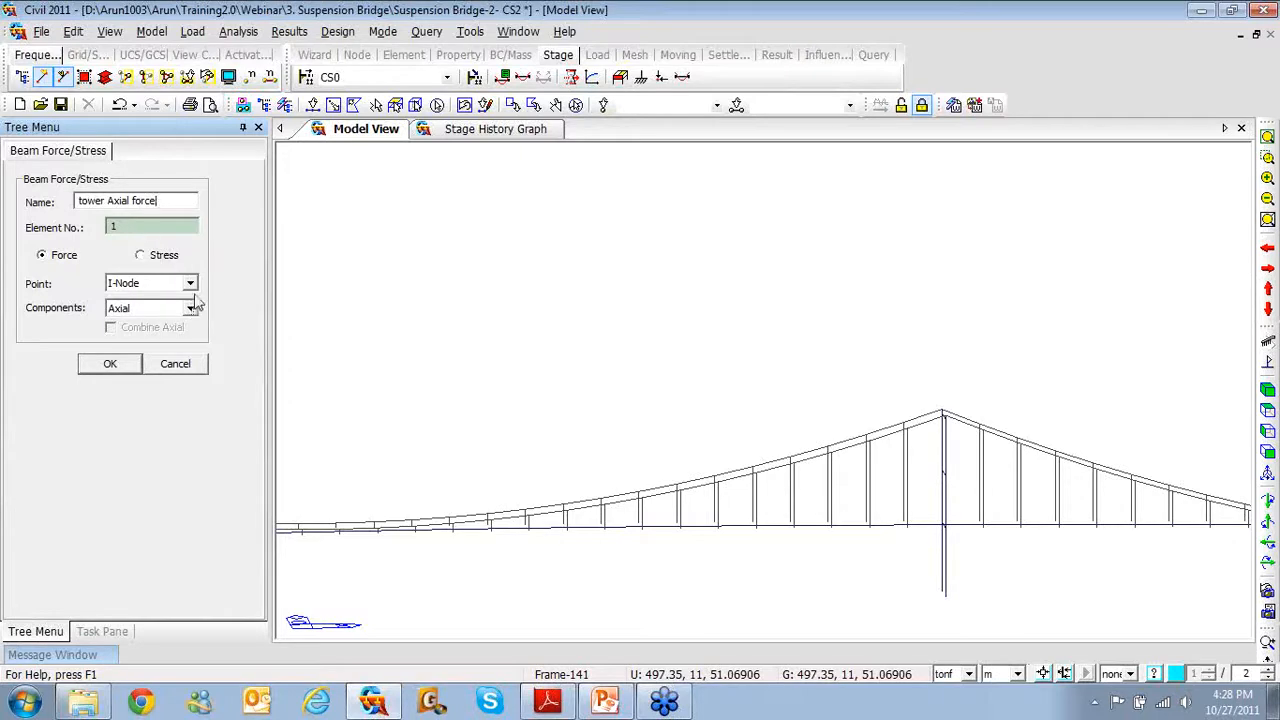
{"action": "left_click", "coordinate": [110, 364]}
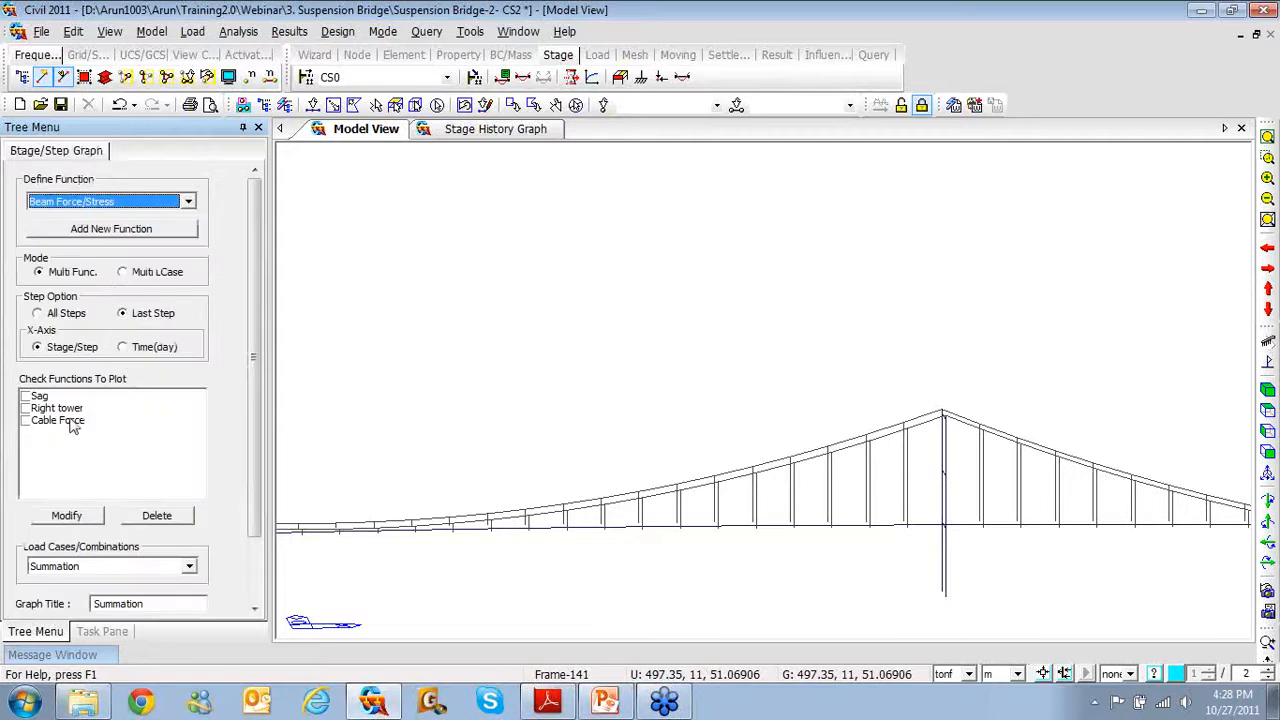
Save a beam function 'Tower Axial Force' for tower element 261's I-Node axial force
{"action": "left_click", "coordinate": [117, 232]}
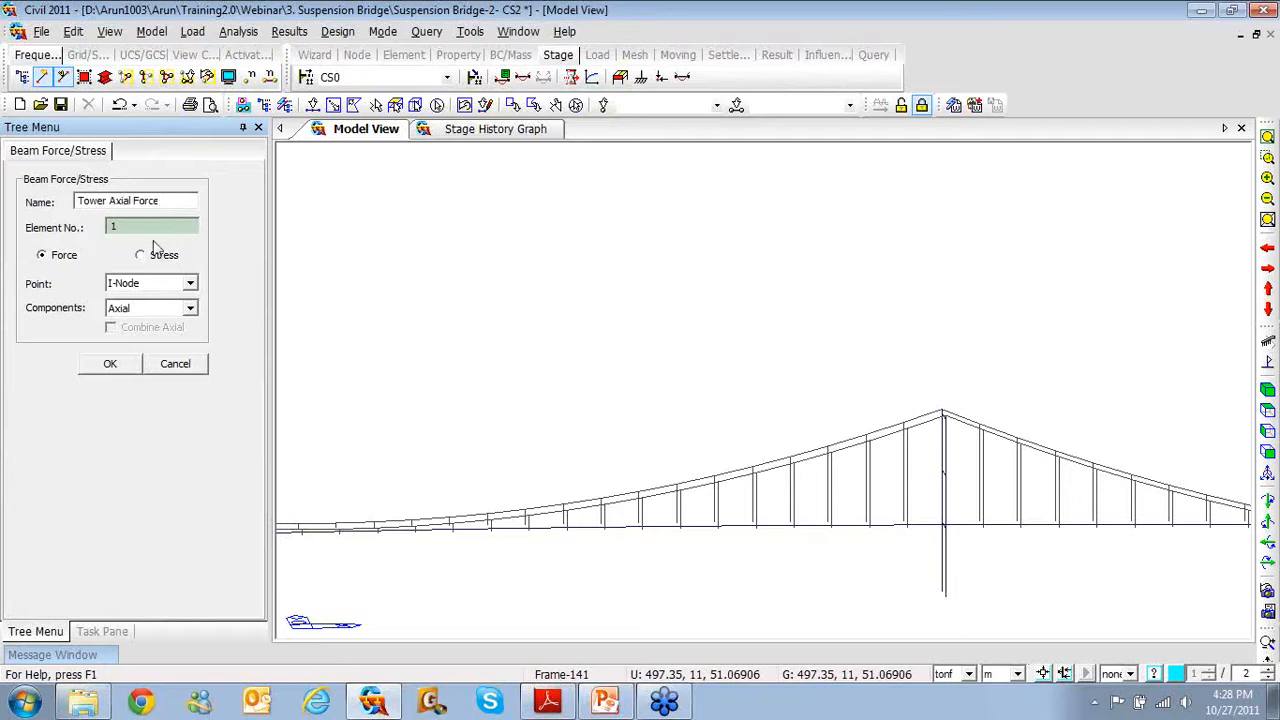
{"action": "left_click", "coordinate": [313, 106]}
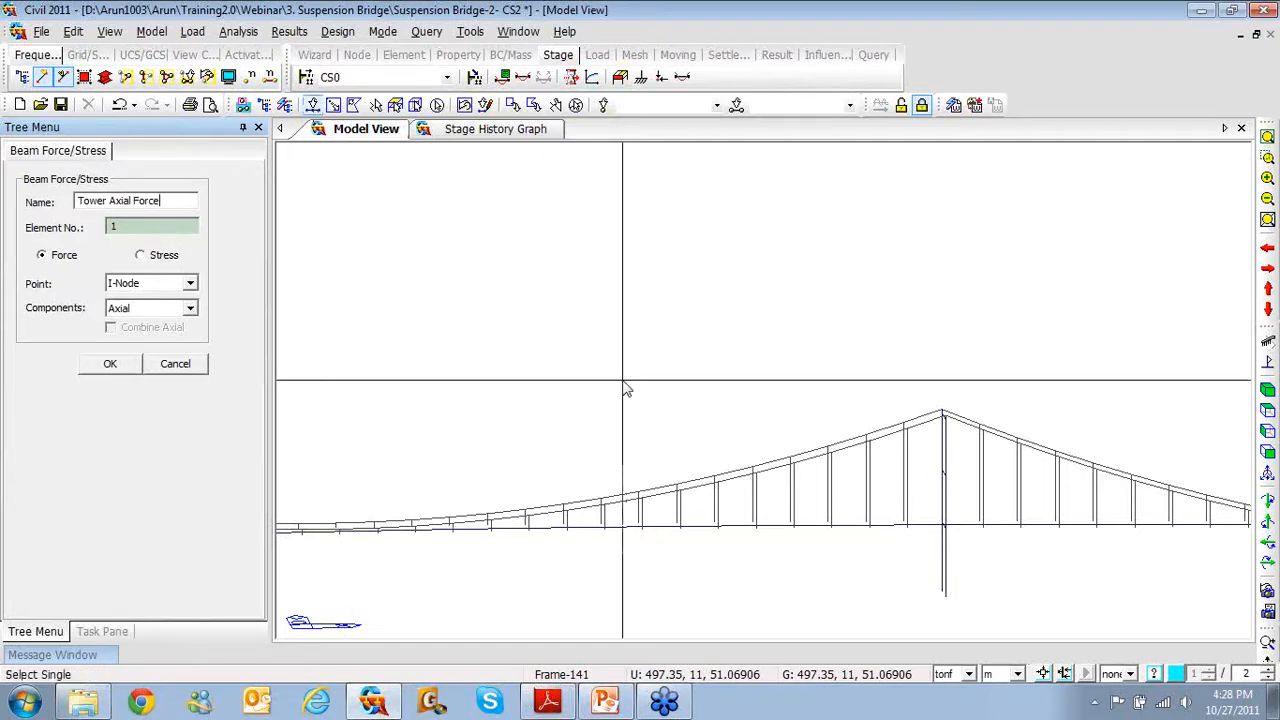
{"action": "left_click", "coordinate": [948, 560]}
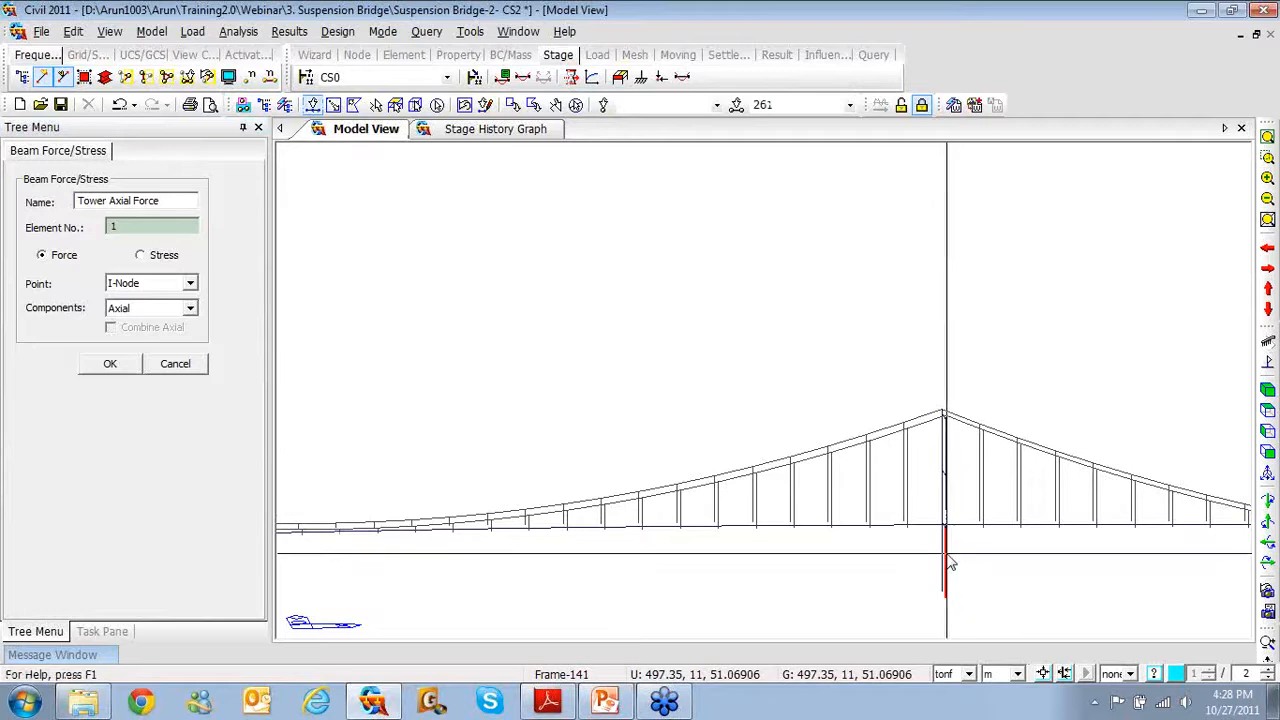
{"action": "left_click", "coordinate": [947, 556]}
{"action": "middle_click_drag", "start_coordinate": [973, 547], "coordinate": [986, 551], "text": "ctrl"}
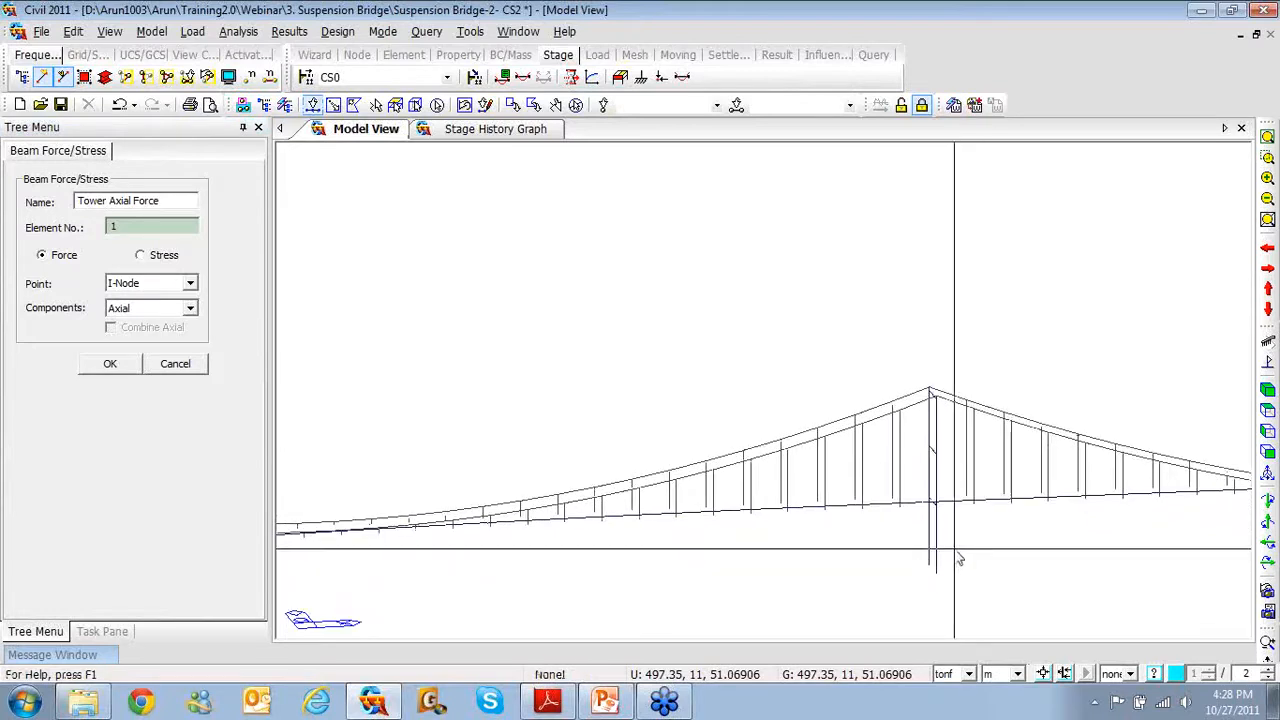
{"action": "left_click", "coordinate": [114, 227]}
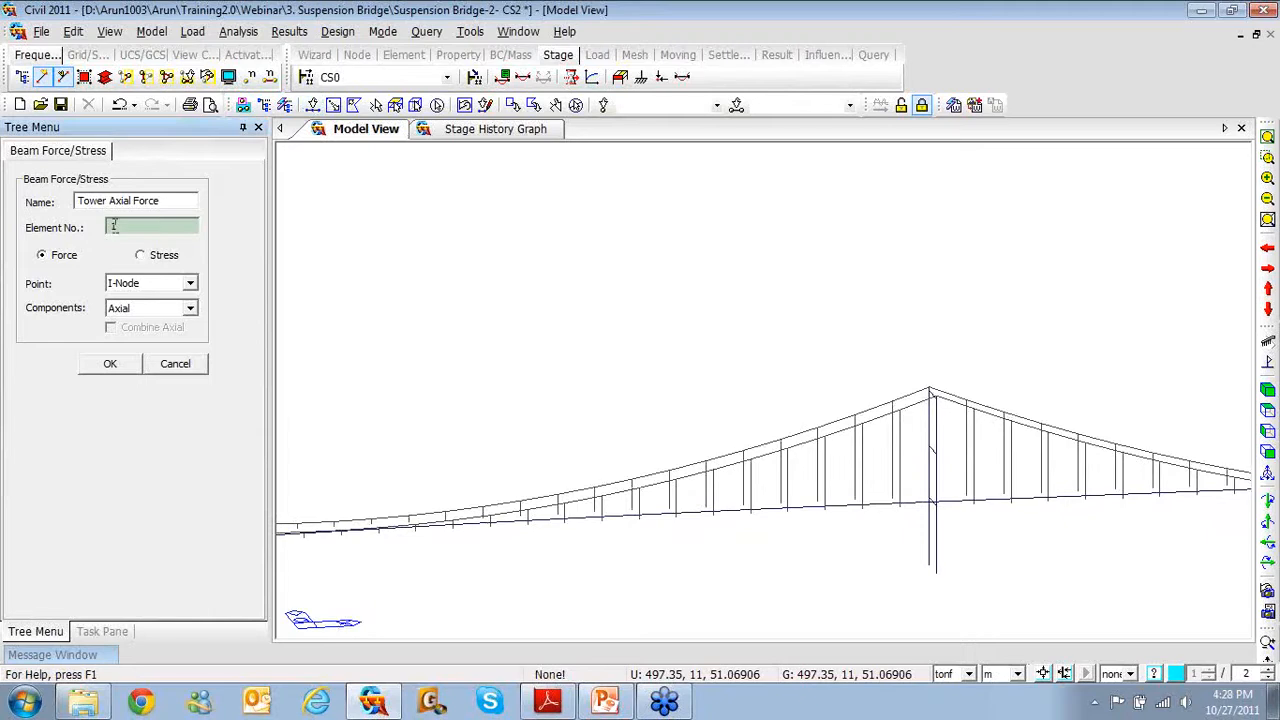
{"action": "type", "text": "261"}
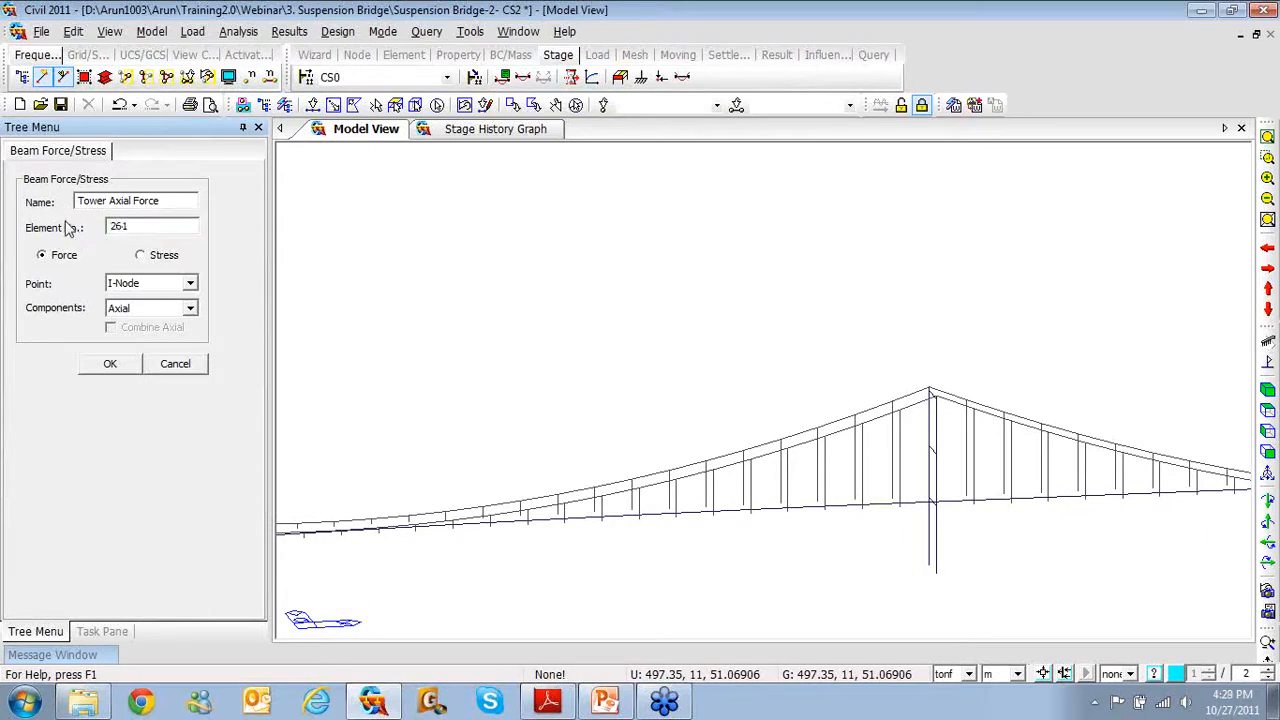
{"action": "left_click", "coordinate": [766, 106]}
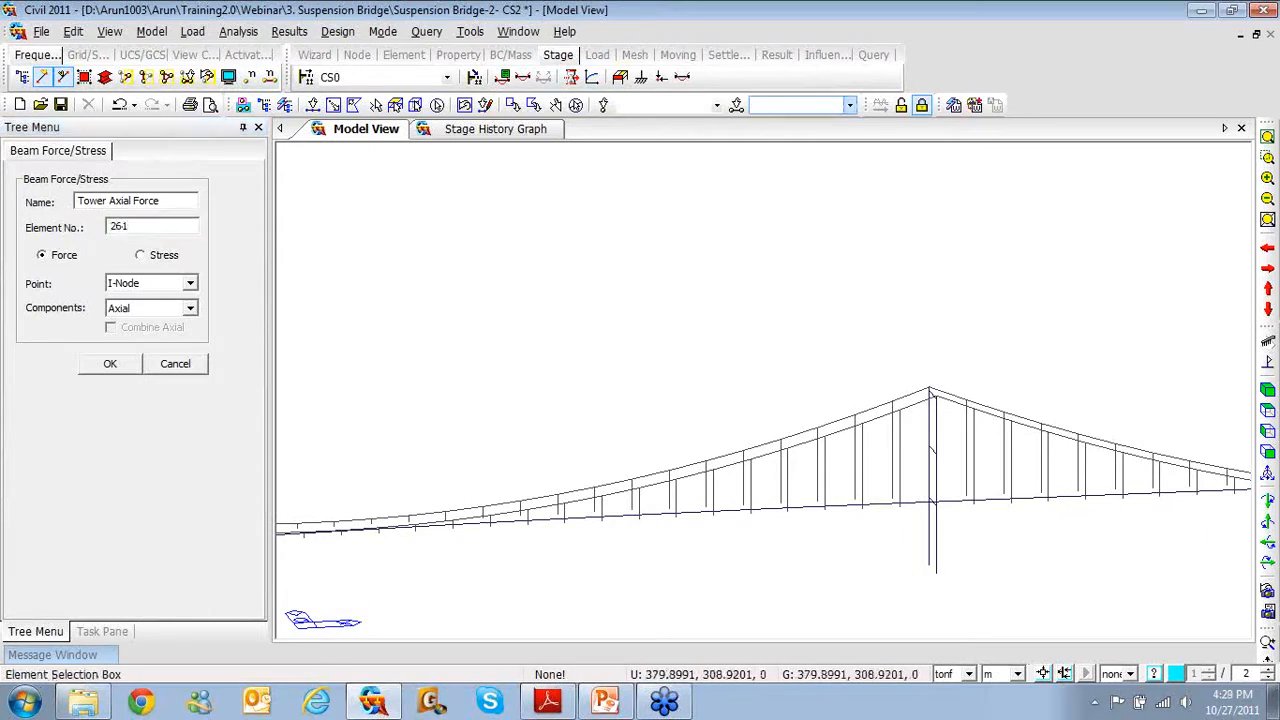
{"action": "type", "text": "261"}
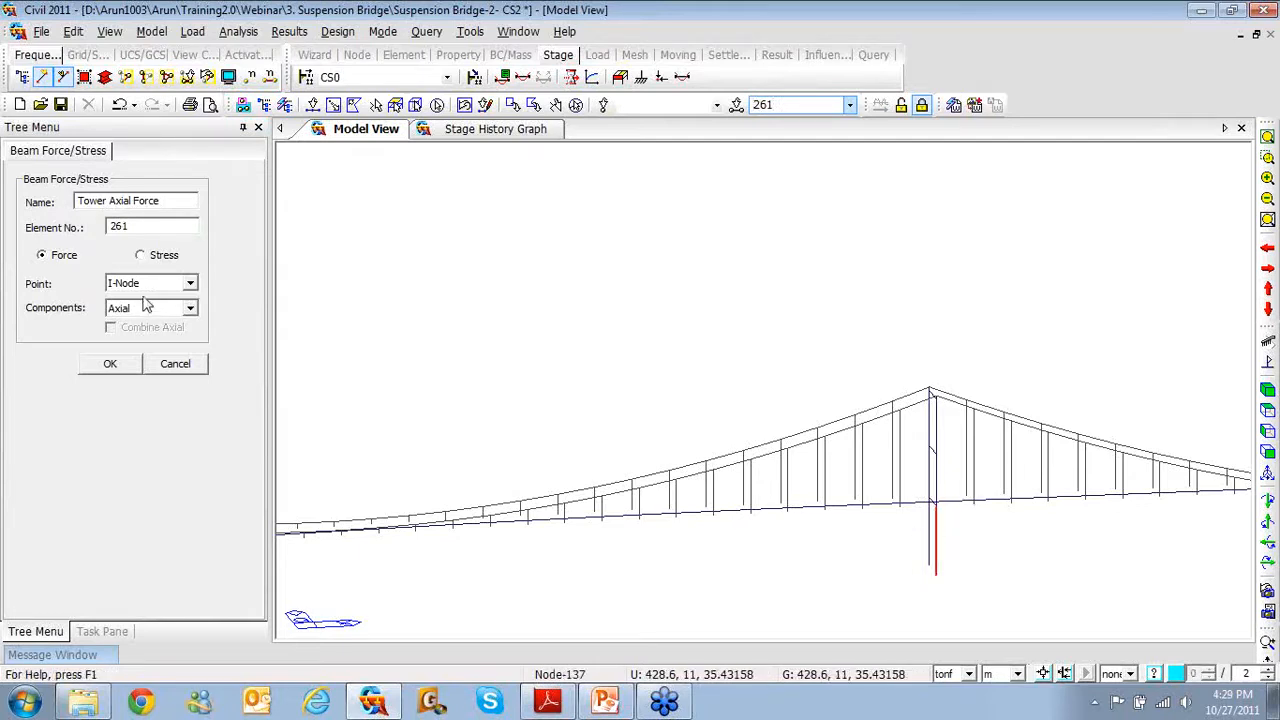
{"action": "left_click", "coordinate": [110, 366]}
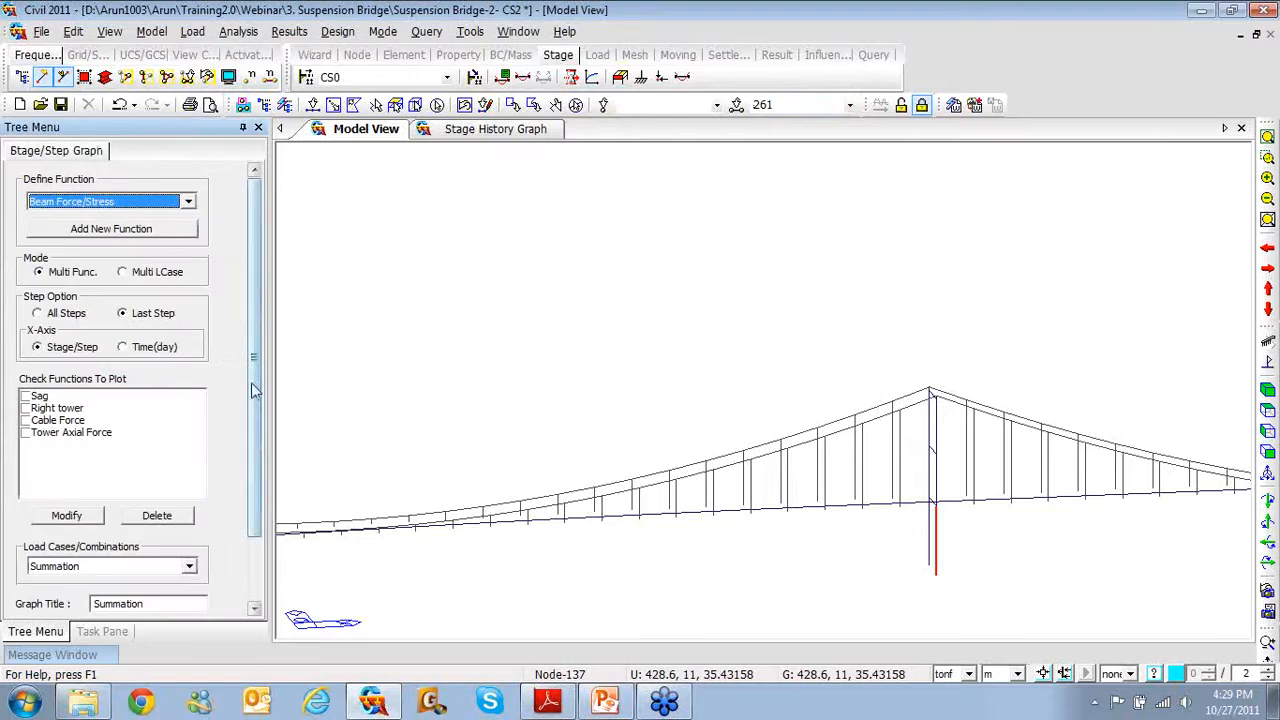
Graph Cable Force and Tower Axial Force together under the title 'Cable & Tower force'
{"action": "scroll", "coordinate": [254, 390], "scroll_direction": "down", "scroll_amount": 3}
{"action": "left_click", "coordinate": [25, 341]}
{"action": "left_click", "coordinate": [26, 354]}
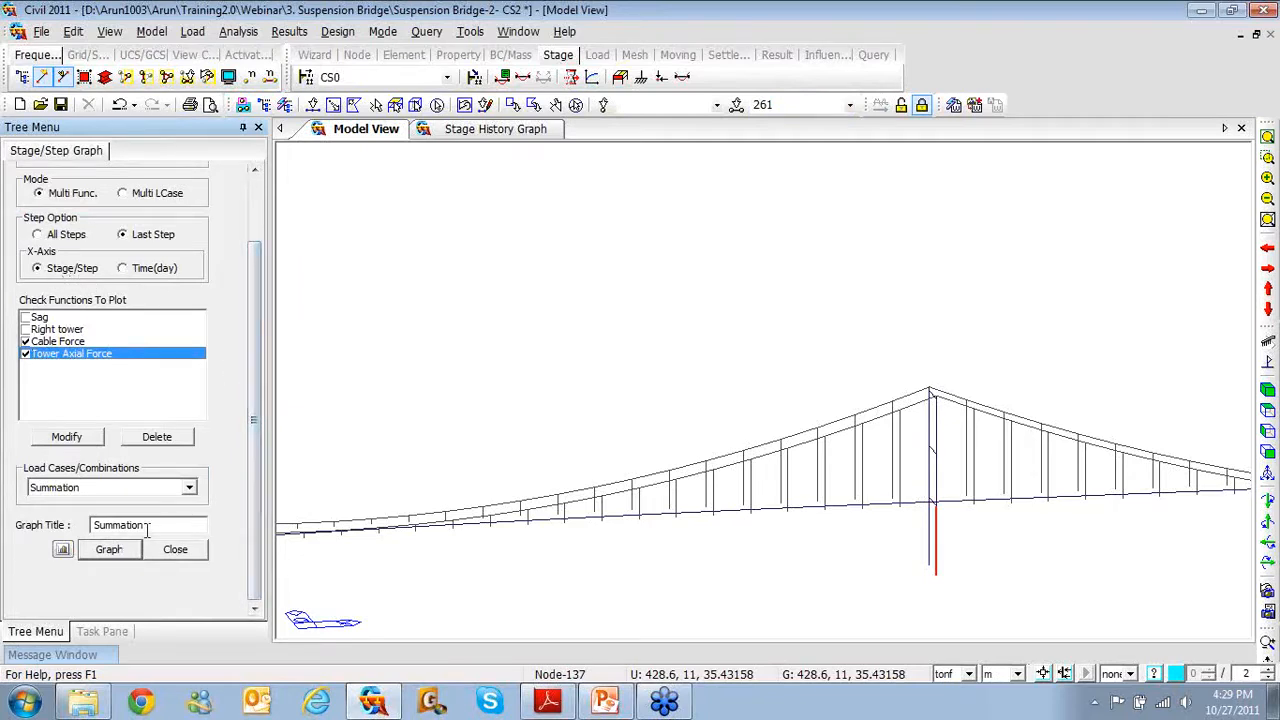
{"action": "left_click_drag", "start_coordinate": [150, 527], "coordinate": [73, 517]}
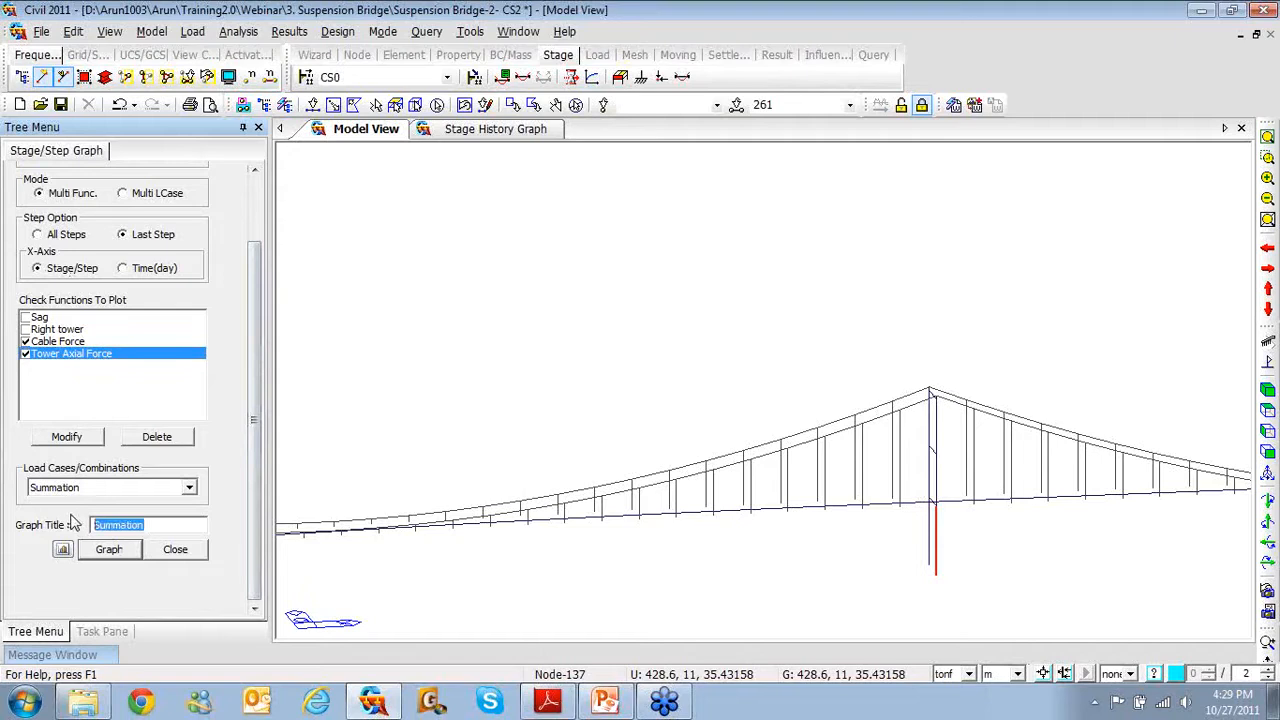
{"action": "type", "text": "Cable & Tower force"}
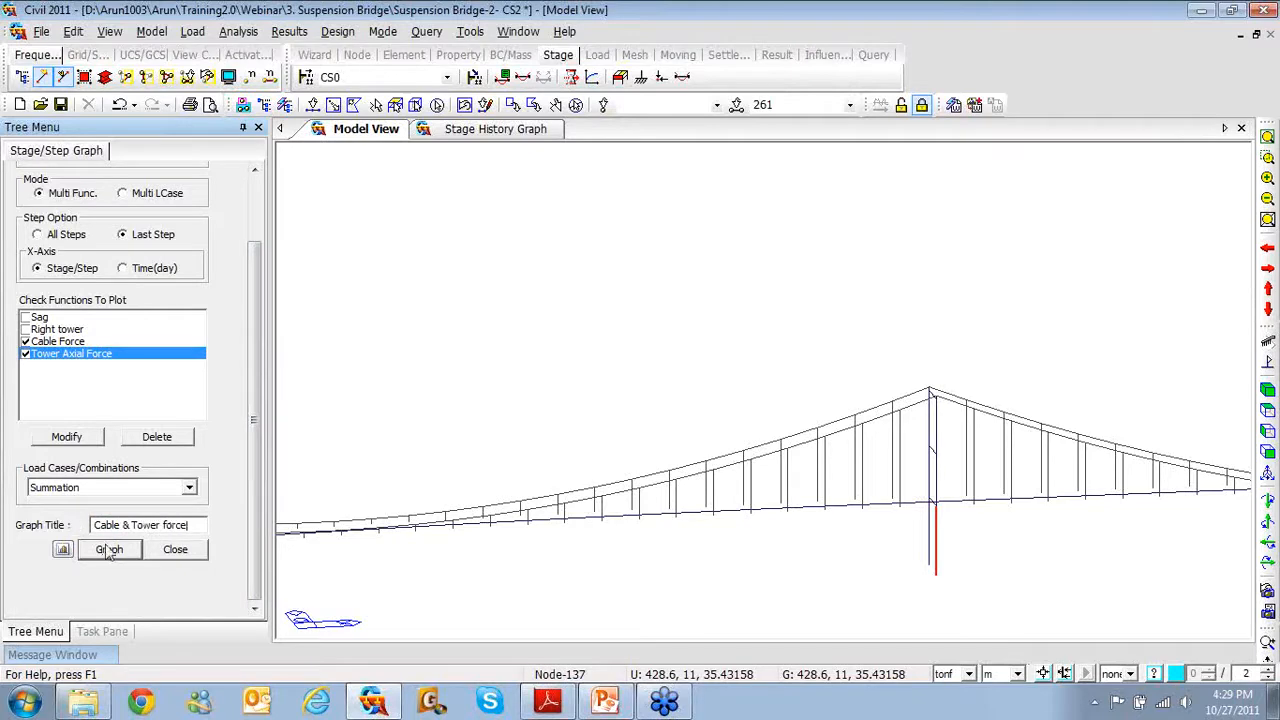
{"action": "left_click", "coordinate": [109, 549]}
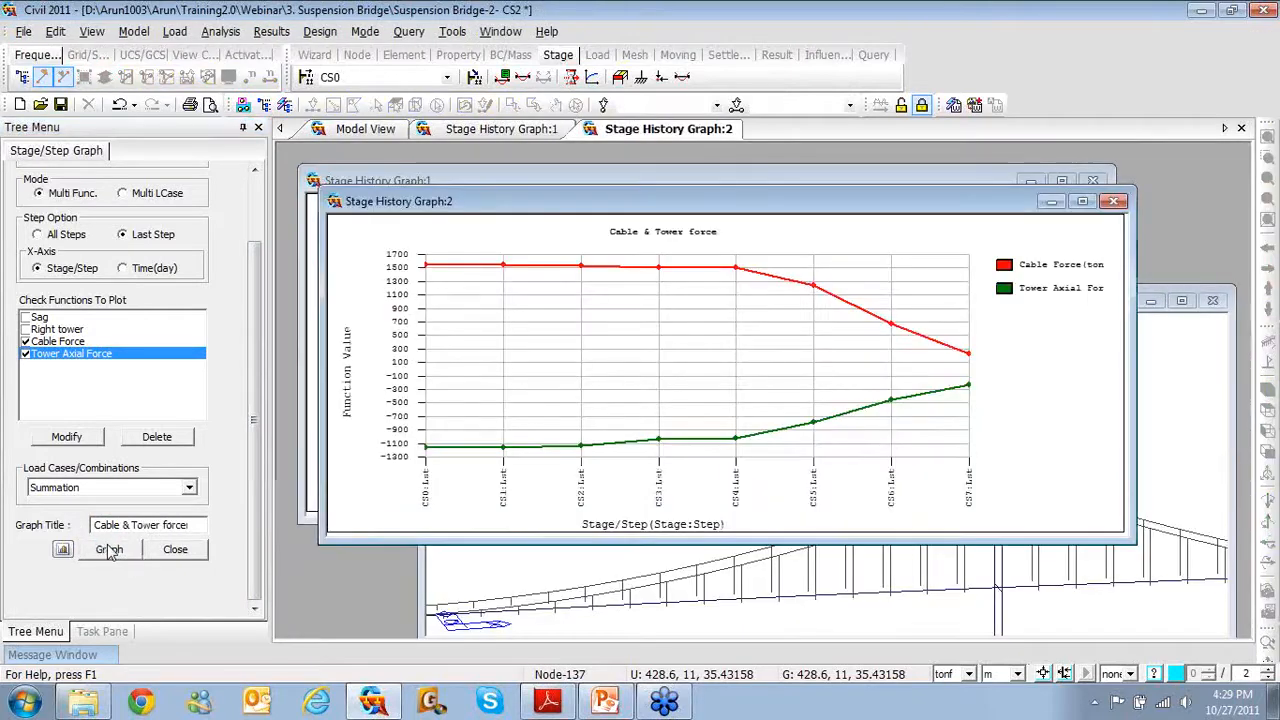
Maximize Stage History Graph:2, then return to Model View showing the bridge from the front
{"action": "left_click", "coordinate": [1081, 203]}
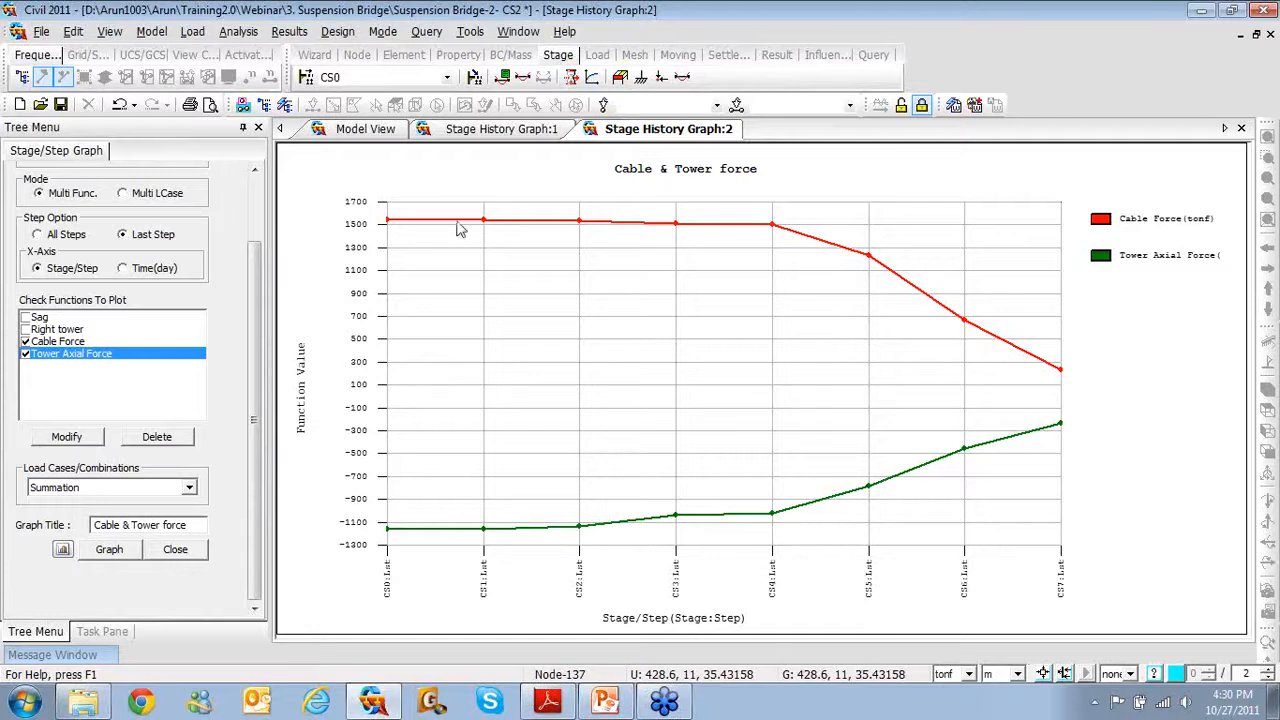
{"action": "left_click", "coordinate": [370, 137]}
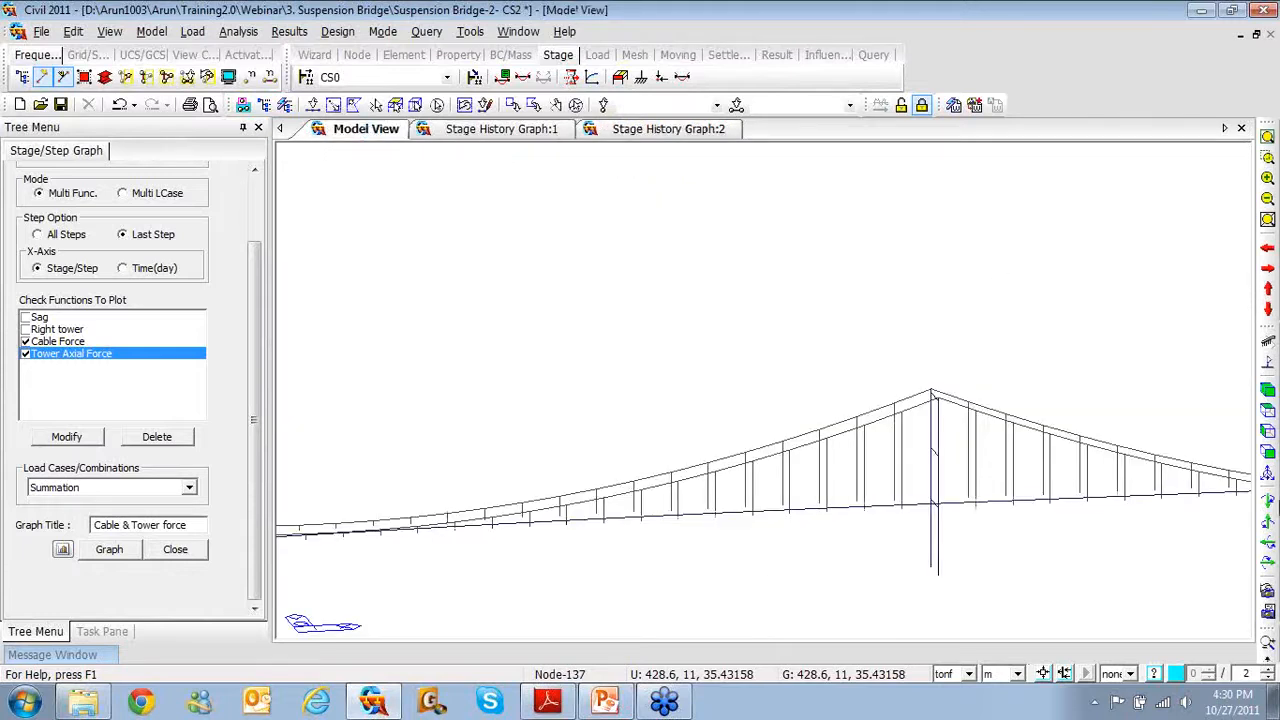
{"action": "left_click", "coordinate": [1252, 452]}
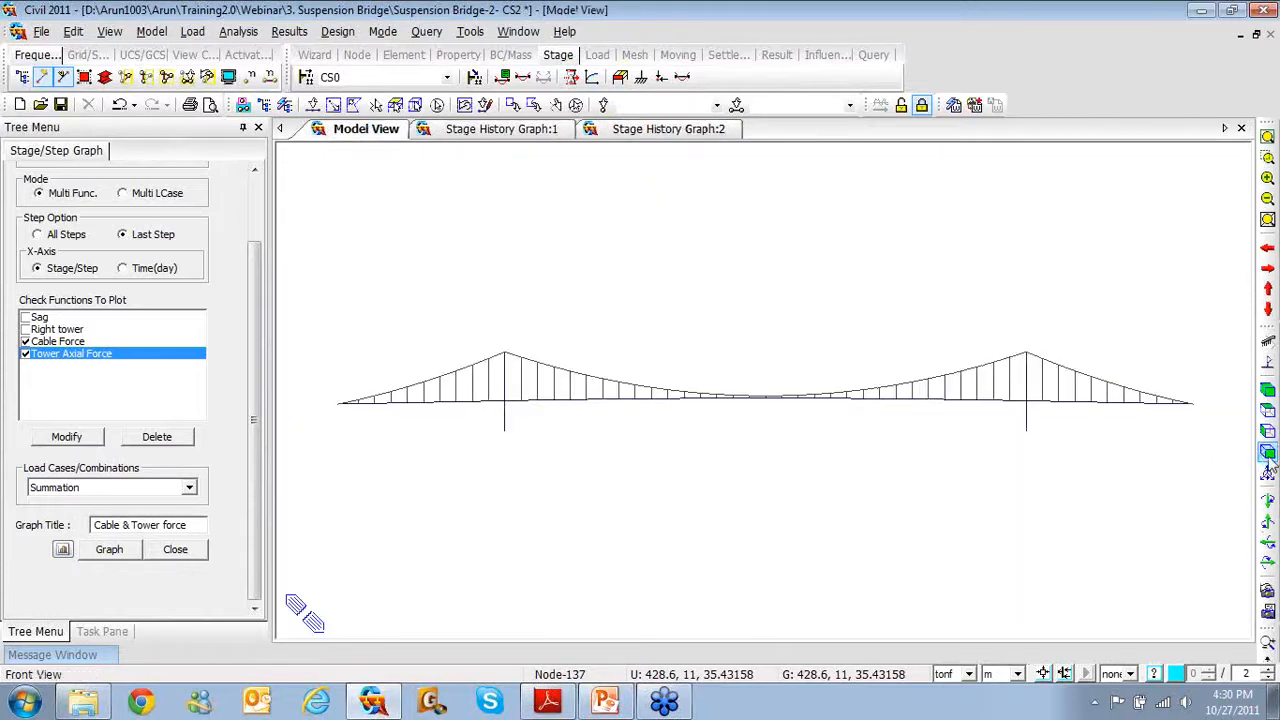
Close the Stage/Step Graph panel, exit the PowerPoint slide show, and select the contact details line
{"action": "left_click", "coordinate": [171, 552]}
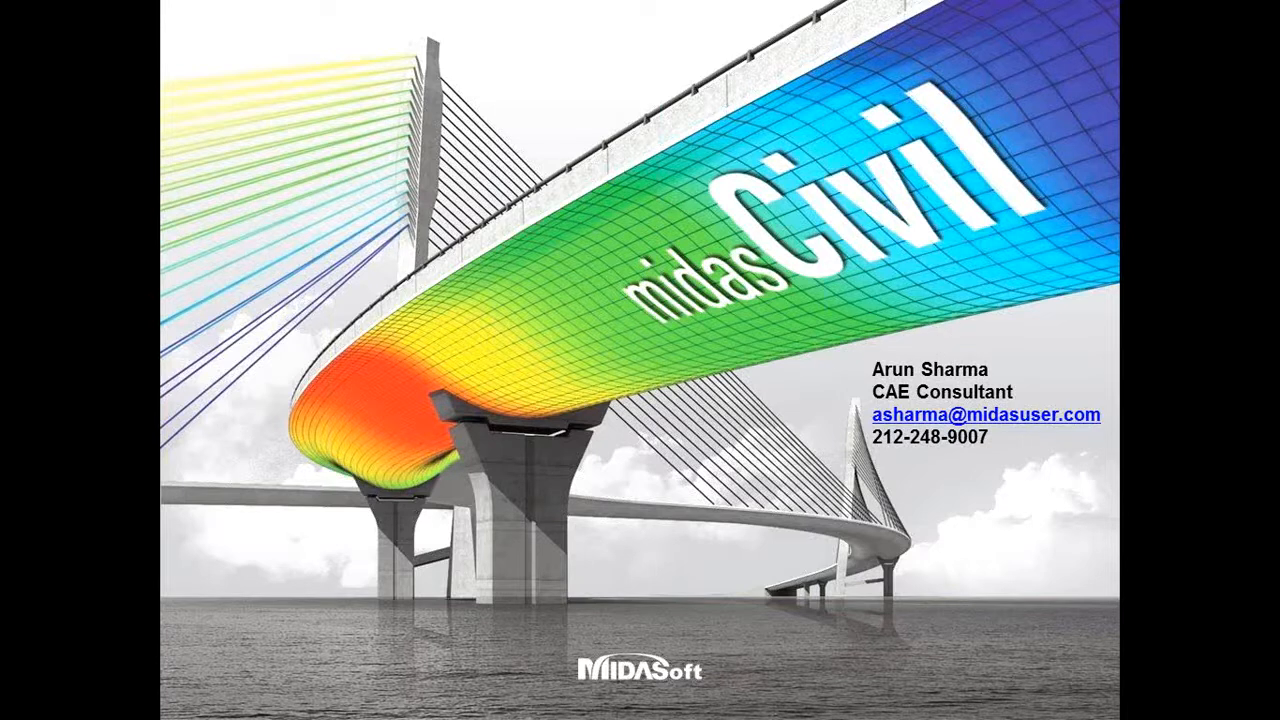
{"action": "key", "text": "Escape"}
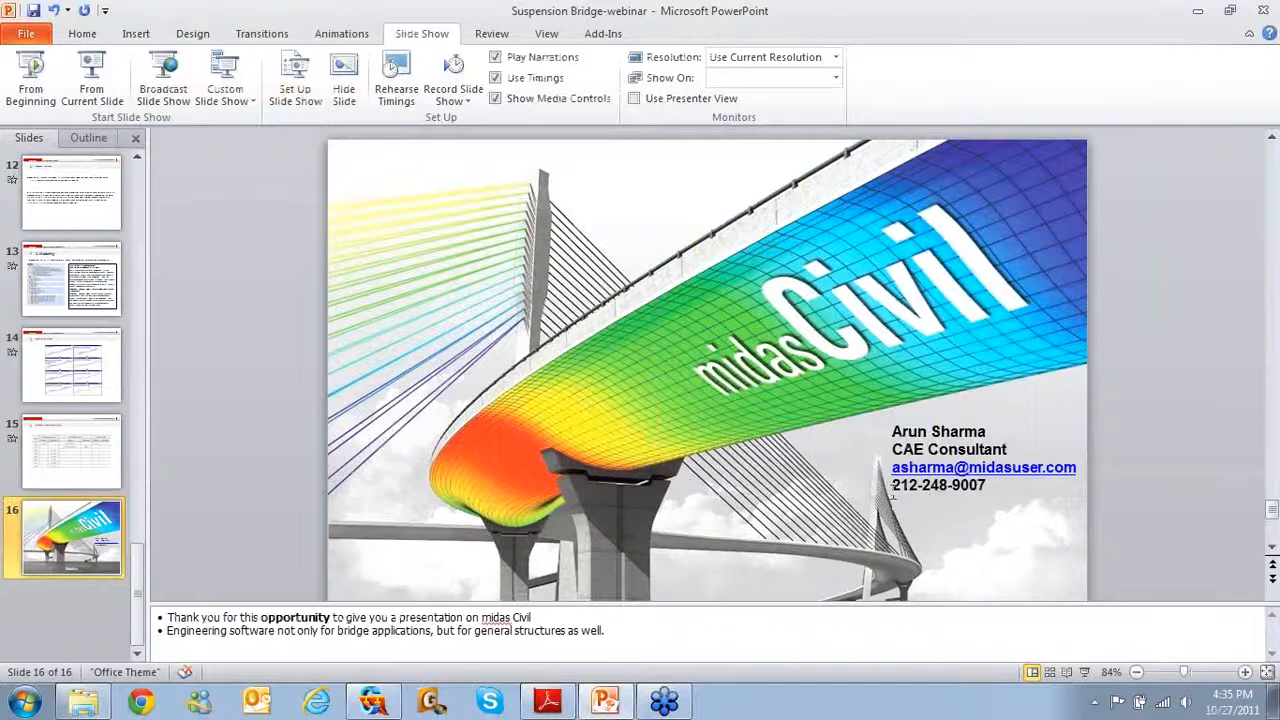
{"action": "left_click", "coordinate": [893, 489]}
{"action": "triple_click", "coordinate": [962, 487]}
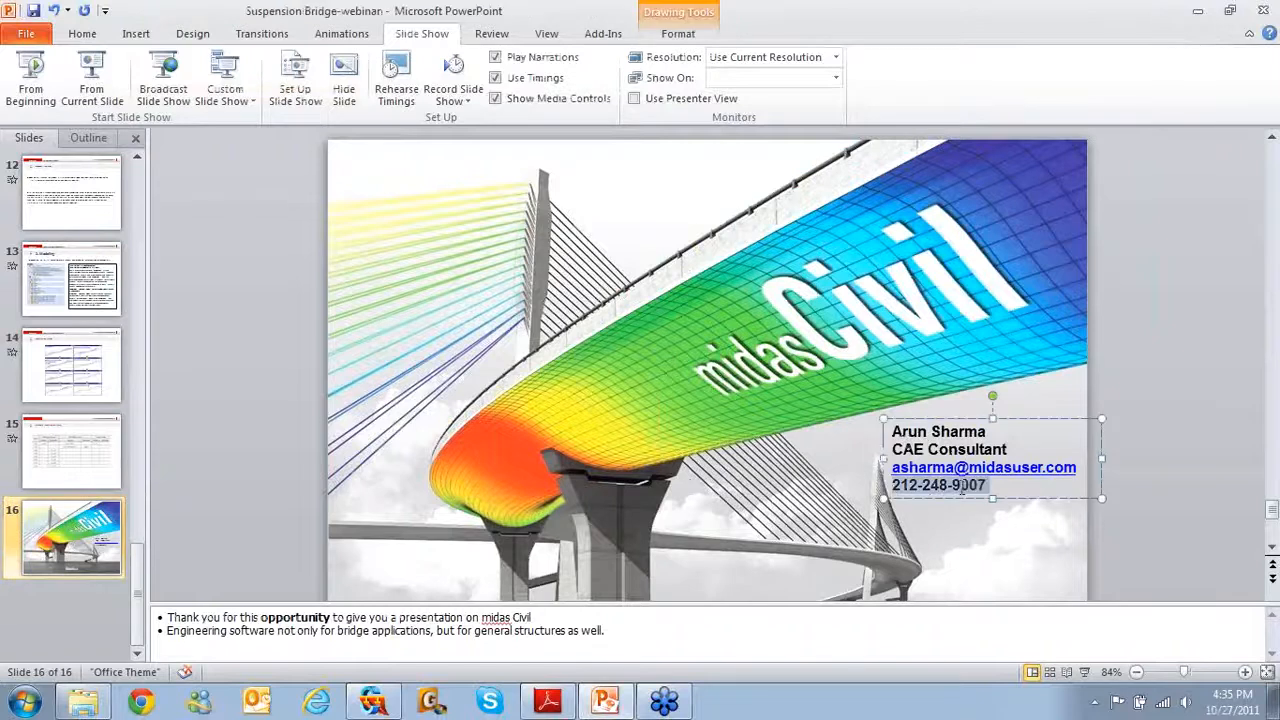